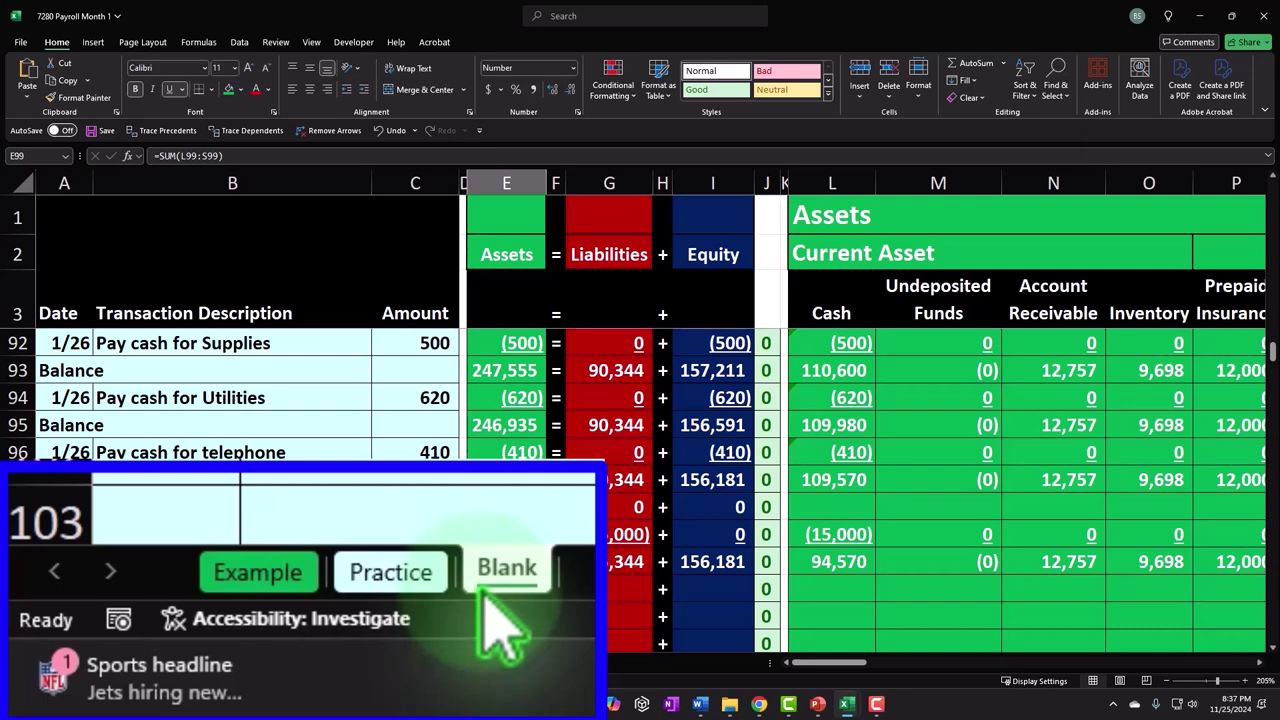
# - Show the Example sheet's balance row after paying employees: 226,096 assets, 77,373 liabilities, 148,724 equity
pyautogui.click(255, 575)
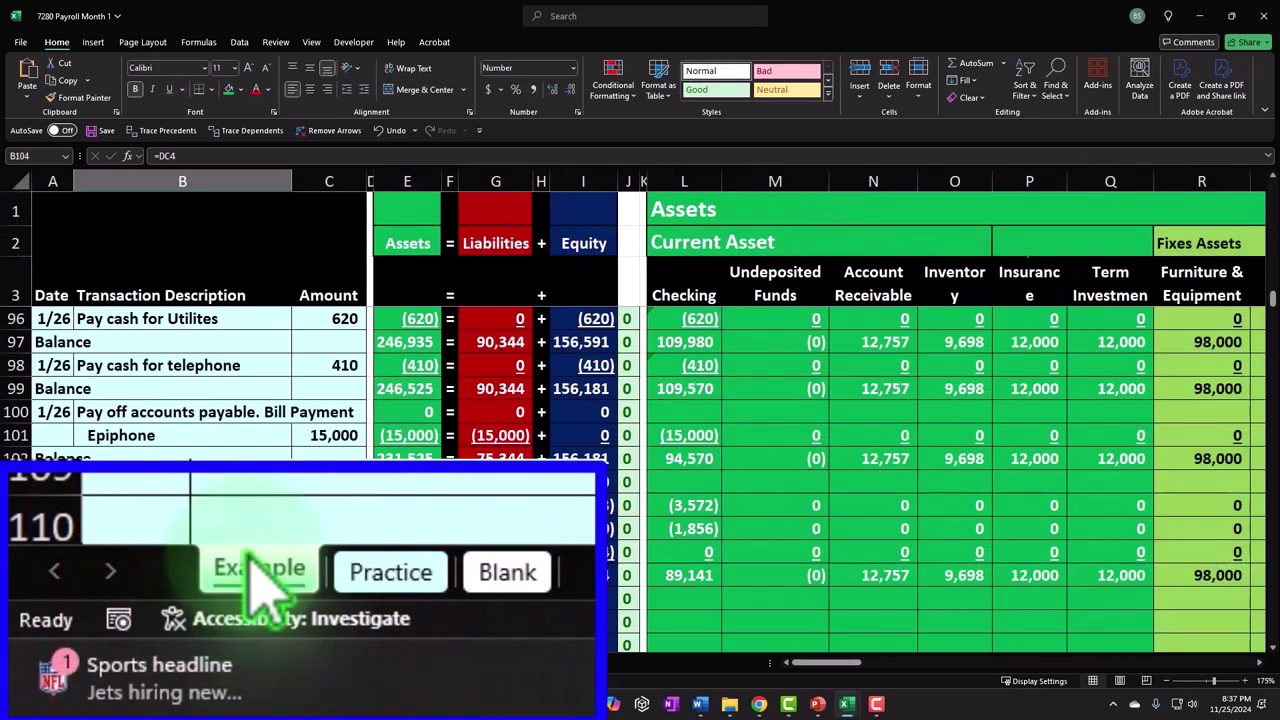
pyautogui.click(158, 566)
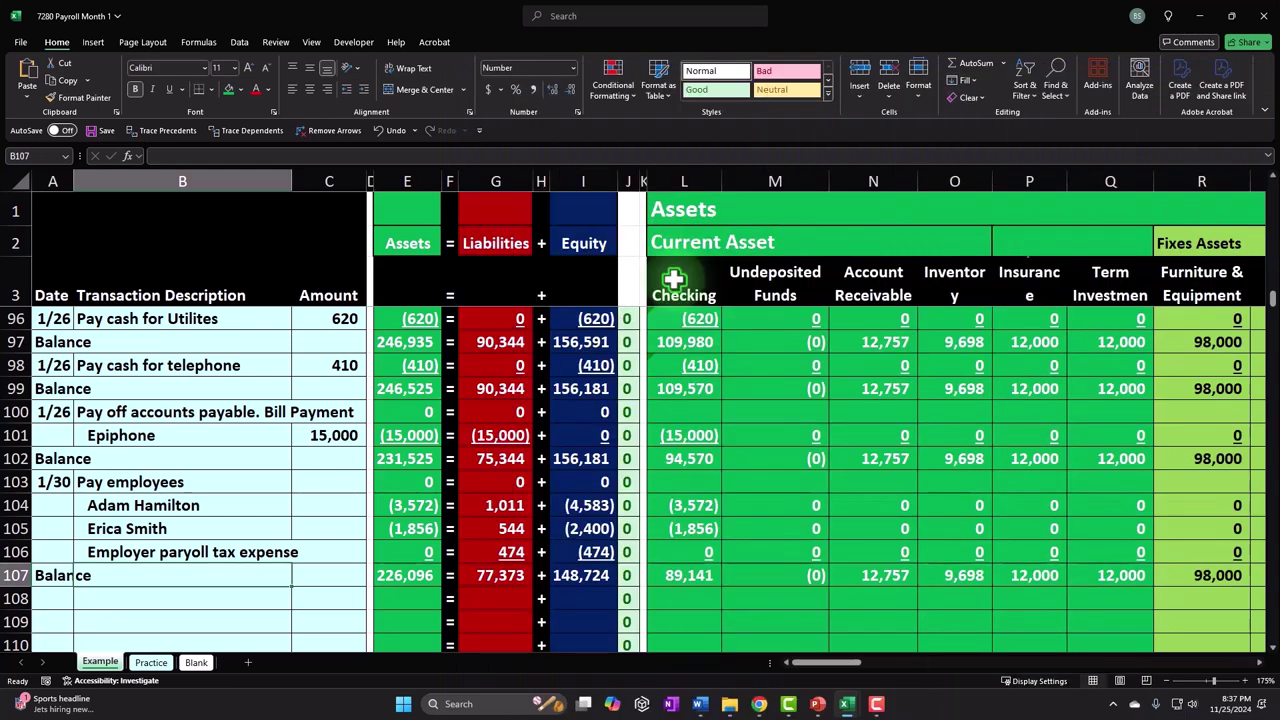
# - Select the Blank sheet's balance row as it stands before employees are paid
pyautogui.click(204, 458)
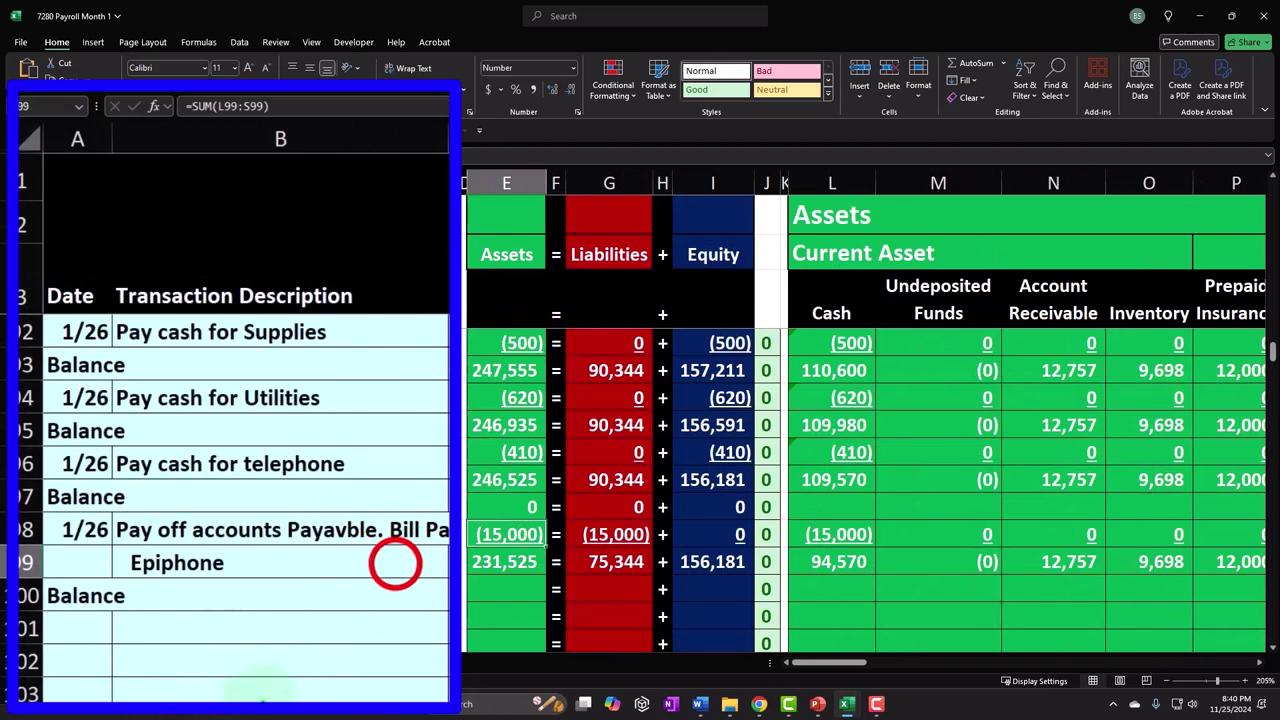
# - Select the Epiphone payment line, then scroll up to the sheet's beginning-balance rows
pyautogui.click(396, 563)
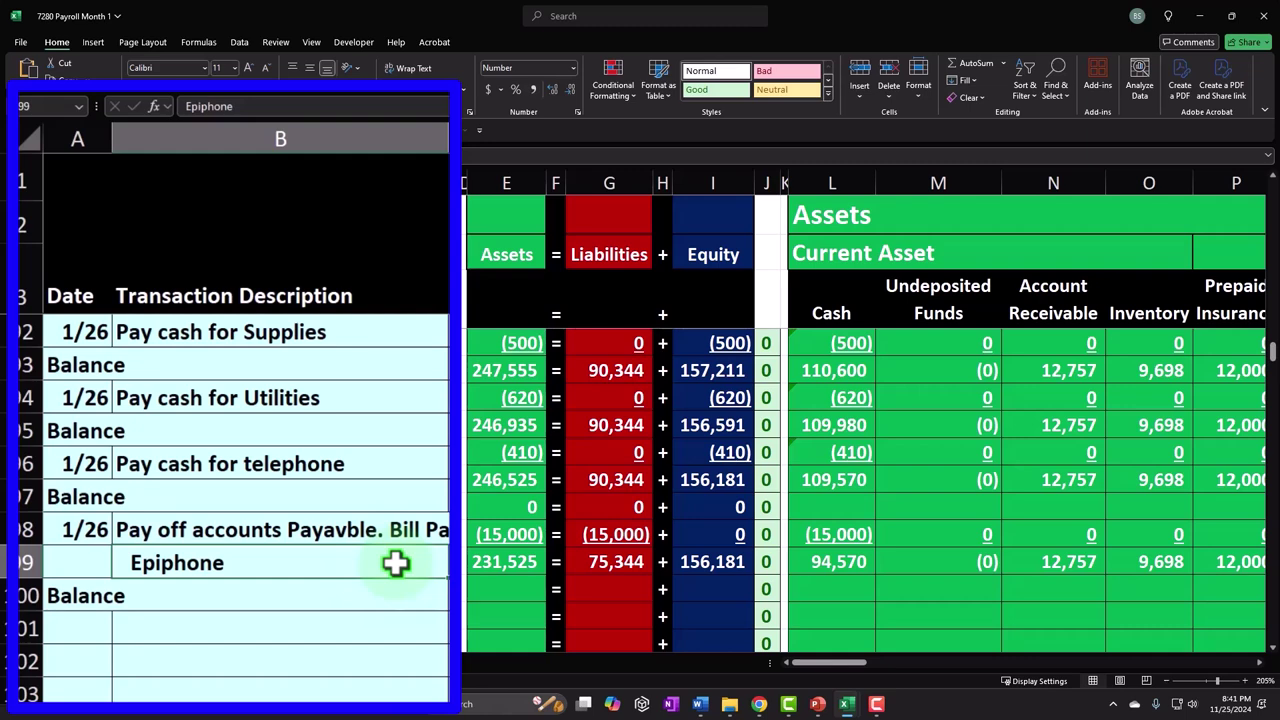
pyautogui.scroll(20, 396, 563)
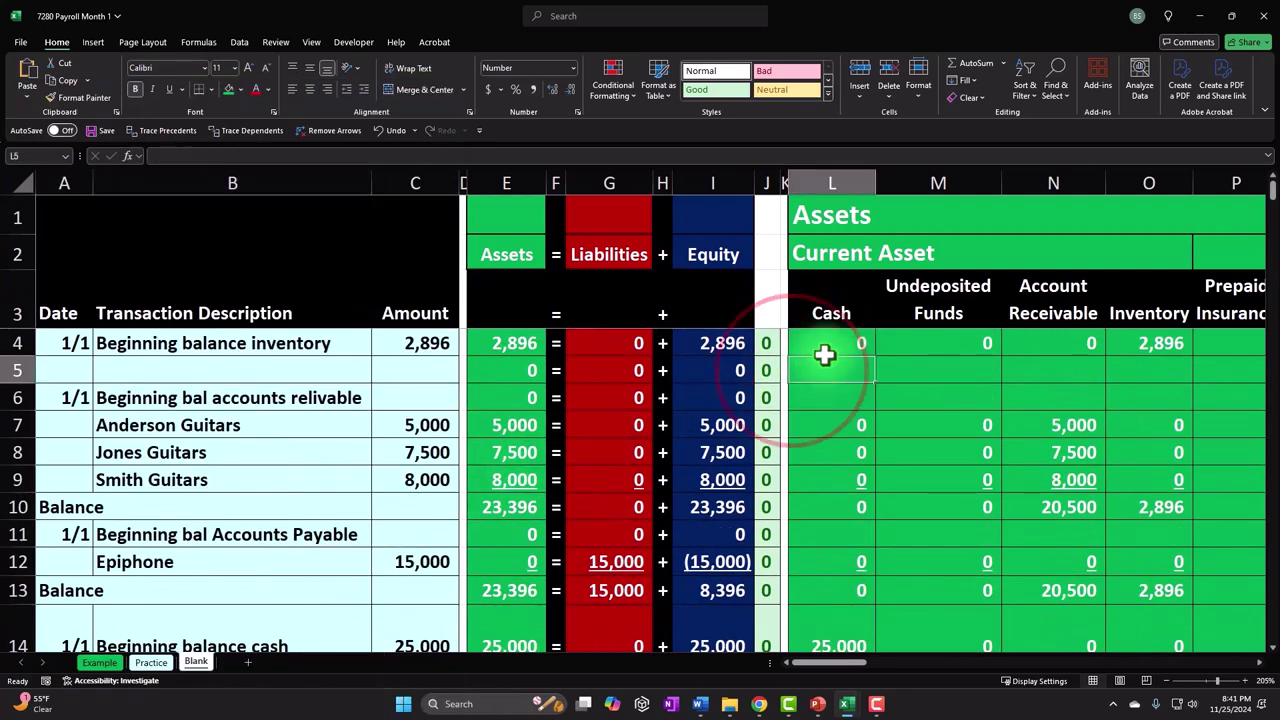
# - Jump right across the ledgers and inventory subsidiary ledgers to the 12/31 Balance Sheet area
pyautogui.click(822, 366)
pyautogui.press('Right')
pyautogui.press('Right')
pyautogui.press('Right')
pyautogui.press('Right')
pyautogui.press('Right')
pyautogui.press('Right')
pyautogui.press('Right')
pyautogui.press('Right')
pyautogui.press('Right')
pyautogui.press('Right')
pyautogui.press('Right')
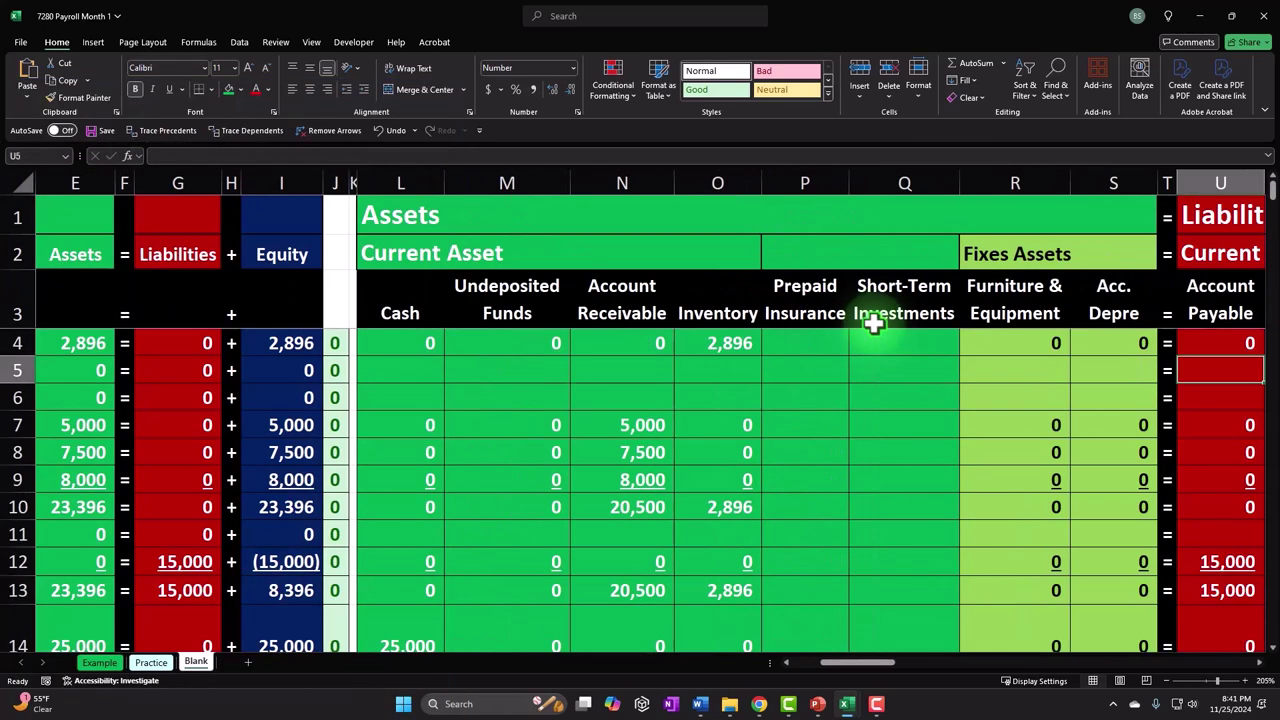
pyautogui.press('Right')
pyautogui.press('Right')
pyautogui.press('Right')
pyautogui.press('Right')
pyautogui.press('Right')
pyautogui.press('Right')
pyautogui.press('Right')
pyautogui.press('Right')
pyautogui.press('Right')
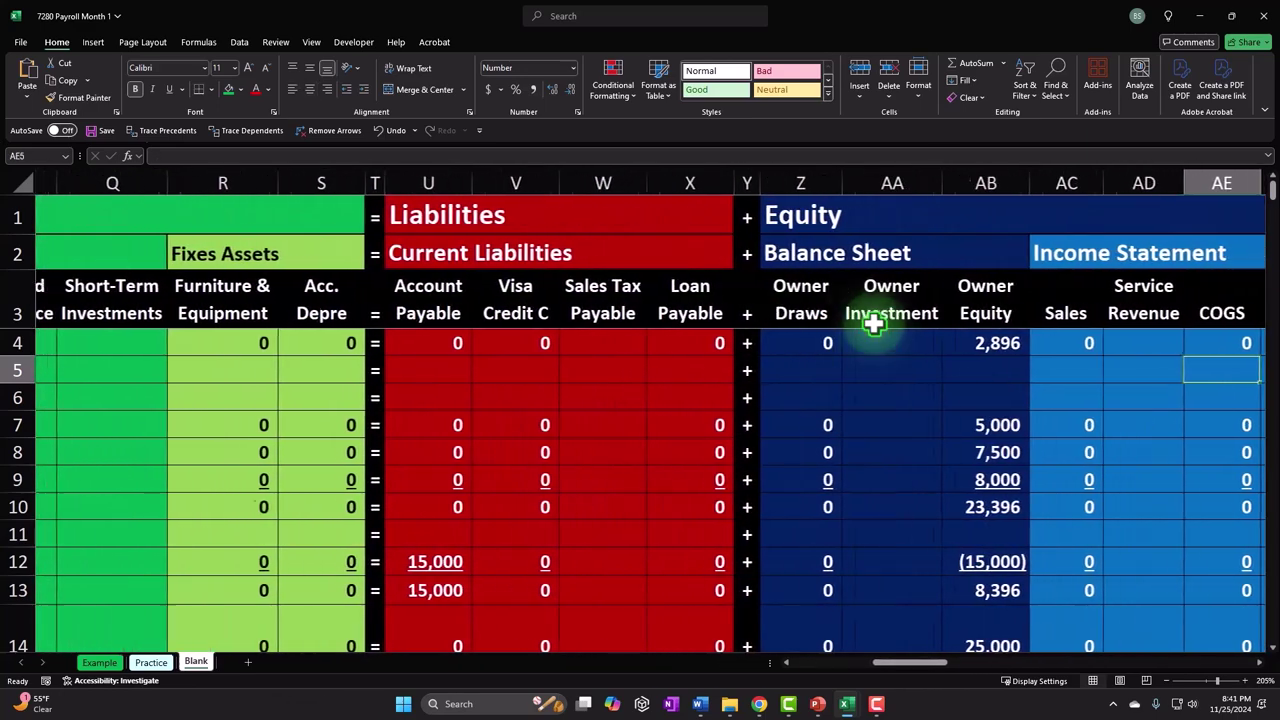
pyautogui.press('Right')
pyautogui.press('Right')
pyautogui.press('Right')
pyautogui.press('Right')
pyautogui.press('Right')
pyautogui.press('Right')
pyautogui.press('Right')
pyautogui.press('Right')
pyautogui.press('Right')
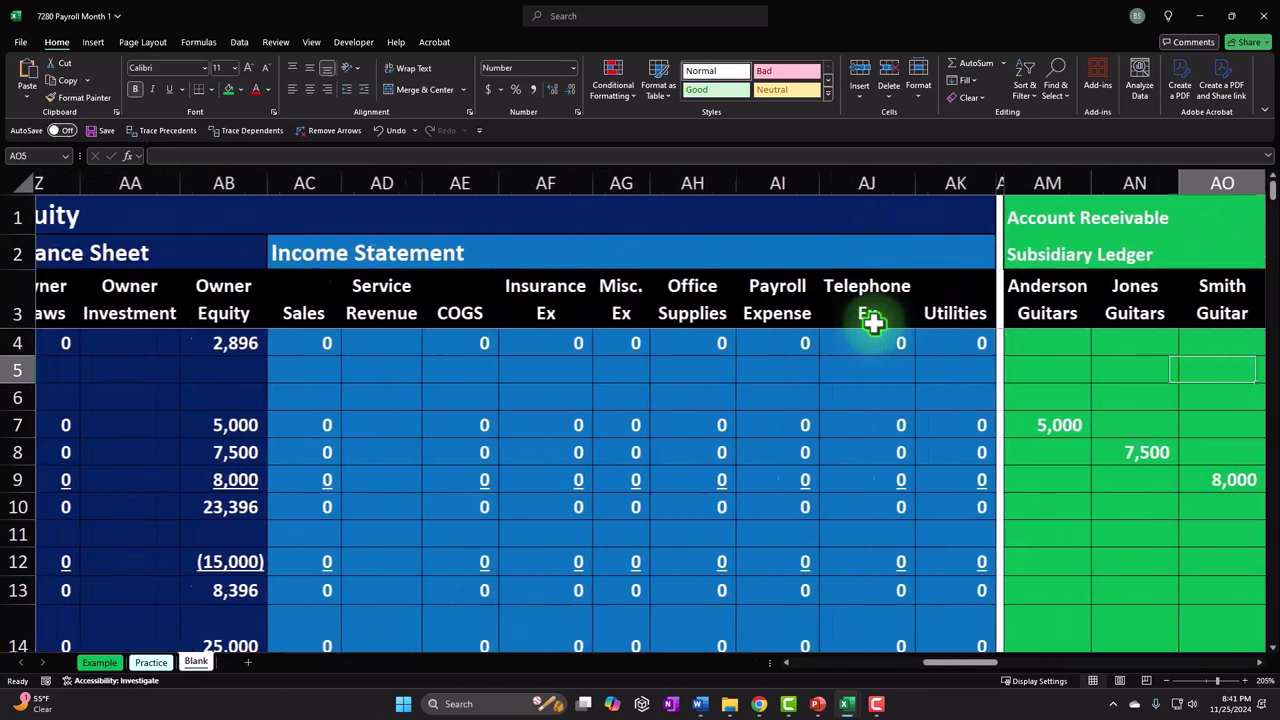
pyautogui.press('Right')
pyautogui.press('Right')
pyautogui.press('Right')
pyautogui.press('Right')
pyautogui.press('Right')
pyautogui.press('Right')
pyautogui.press('Right')
pyautogui.press('Right')
pyautogui.press('Right')
pyautogui.press('Right')
pyautogui.press('Right')
pyautogui.press('Right')
pyautogui.press('Right')
pyautogui.press('Right')
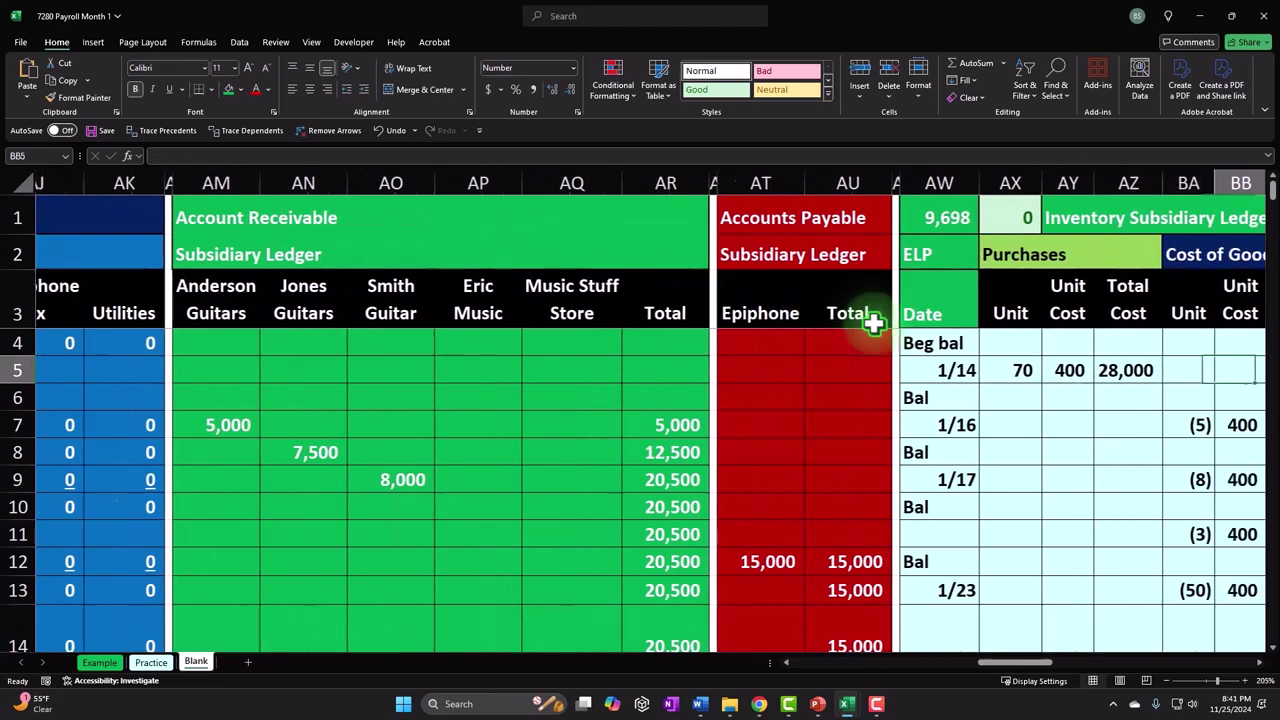
pyautogui.press('Right')
pyautogui.press('Right')
pyautogui.press('Right')
pyautogui.press('Right')
pyautogui.press('Right')
pyautogui.press('Right')
pyautogui.press('Right')
pyautogui.press('Right')
pyautogui.press('Right')
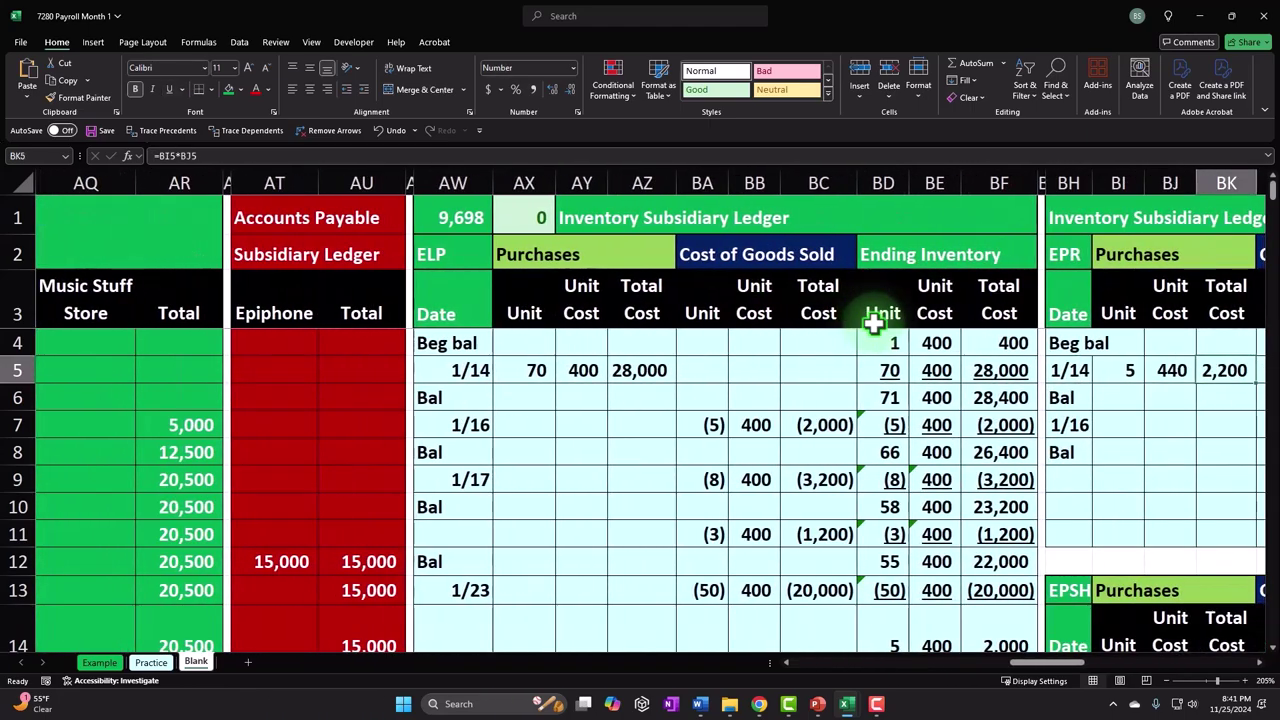
pyautogui.press('Right')
pyautogui.press('Right')
pyautogui.press('Right')
pyautogui.press('Right')
pyautogui.press('Right')
pyautogui.press('Right')
pyautogui.press('Right')
pyautogui.press('Right')
pyautogui.press('Right')
pyautogui.press('Right')
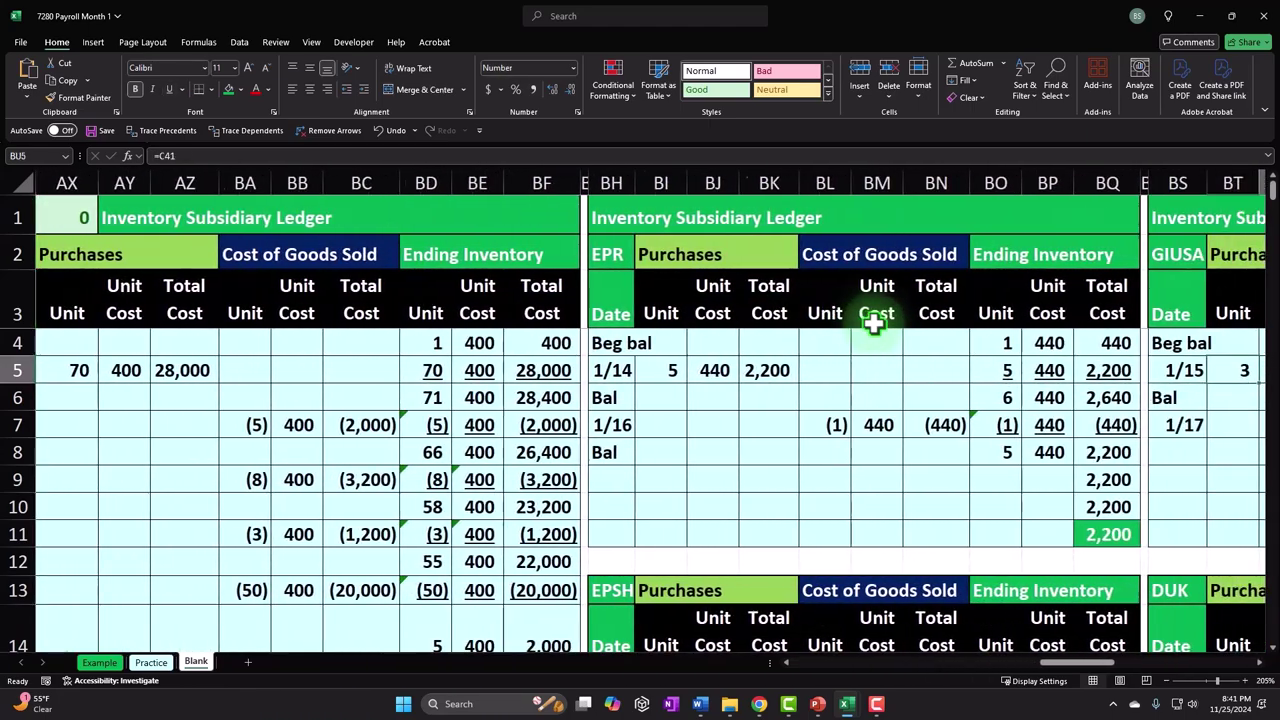
pyautogui.press('Right')
pyautogui.press('Right')
pyautogui.press('Right')
pyautogui.press('Right')
pyautogui.press('Right')
pyautogui.press('Right')
pyautogui.press('Right')
pyautogui.press('Right')
pyautogui.press('Right')
pyautogui.press('Right')
pyautogui.press('Right')
pyautogui.press('Right')
pyautogui.press('Right')
pyautogui.press('Right')
pyautogui.press('Right')
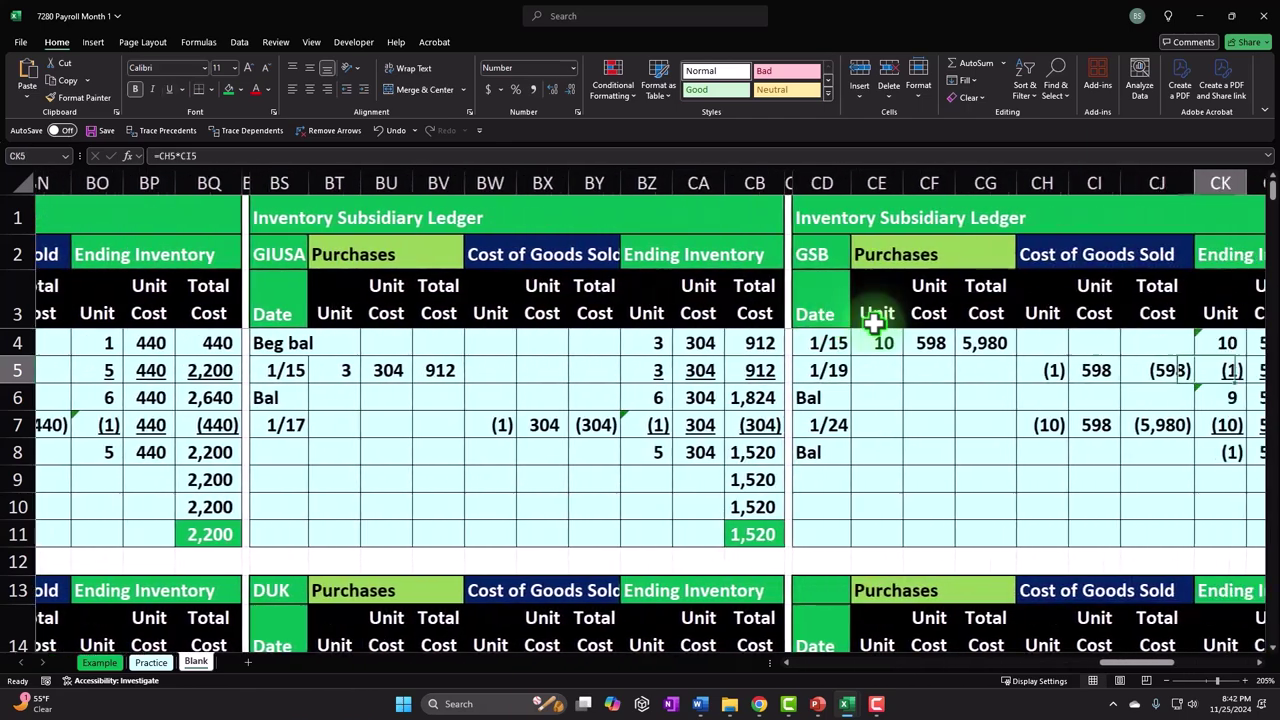
pyautogui.press('Right')
pyautogui.press('Right')
pyautogui.press('Right')
pyautogui.press('Right')
pyautogui.press('Right')
pyautogui.press('Right')
pyautogui.press('Right')
pyautogui.press('Right')
pyautogui.press('Right')
pyautogui.press('Right')
pyautogui.press('Right')
pyautogui.press('Right')
pyautogui.press('Right')
pyautogui.press('Right')
pyautogui.press('Right')
pyautogui.press('Right')
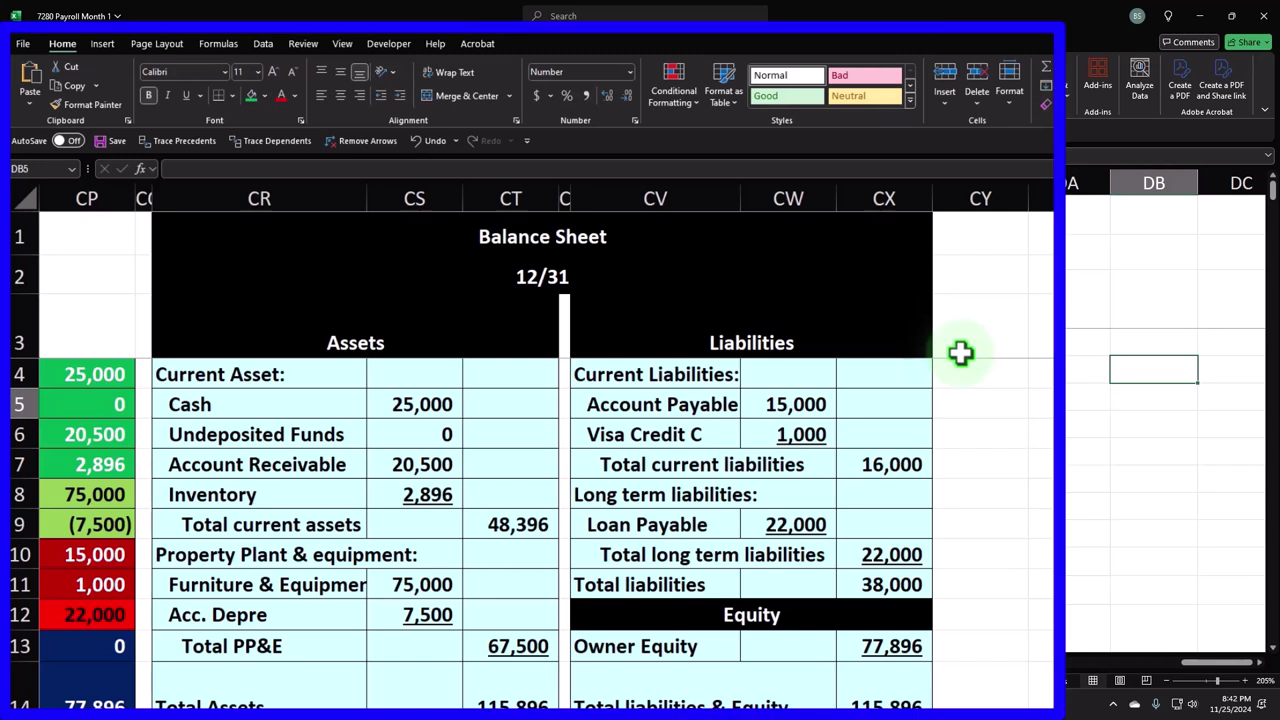
# - Copy spacer column CQ's narrow width onto column CY with Format Painter
pyautogui.click(145, 188)
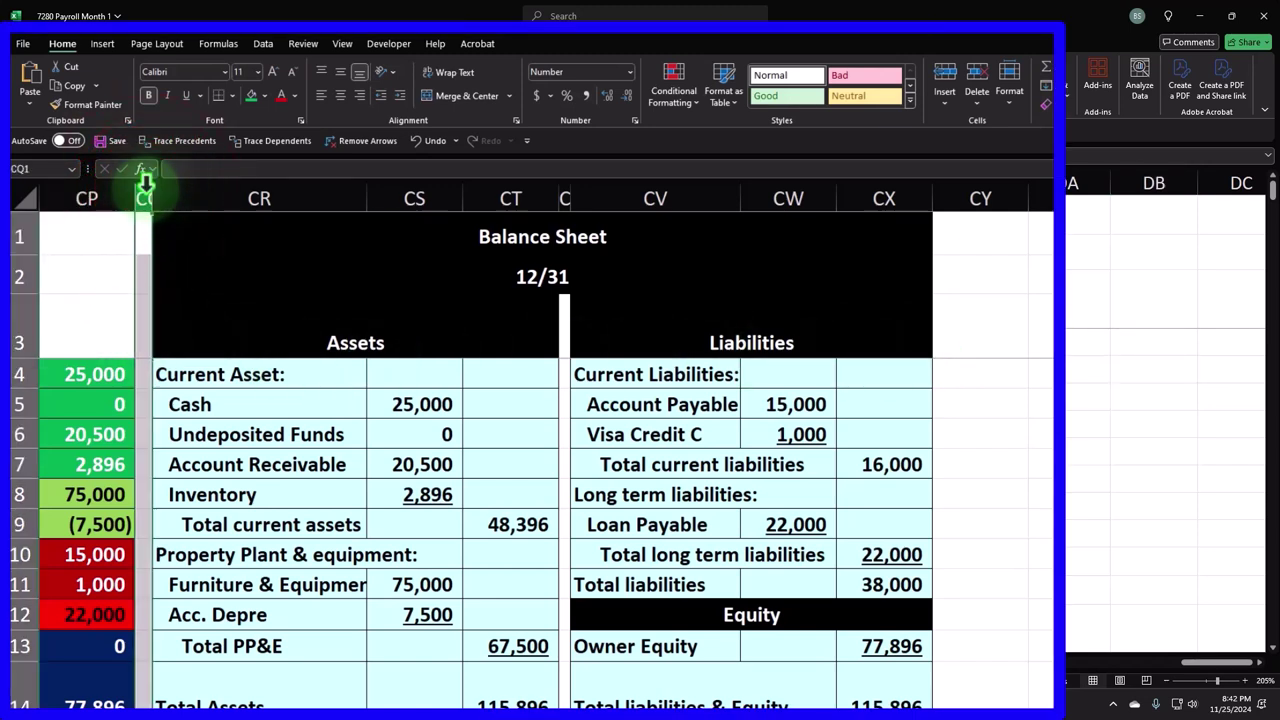
pyautogui.click(80, 105)
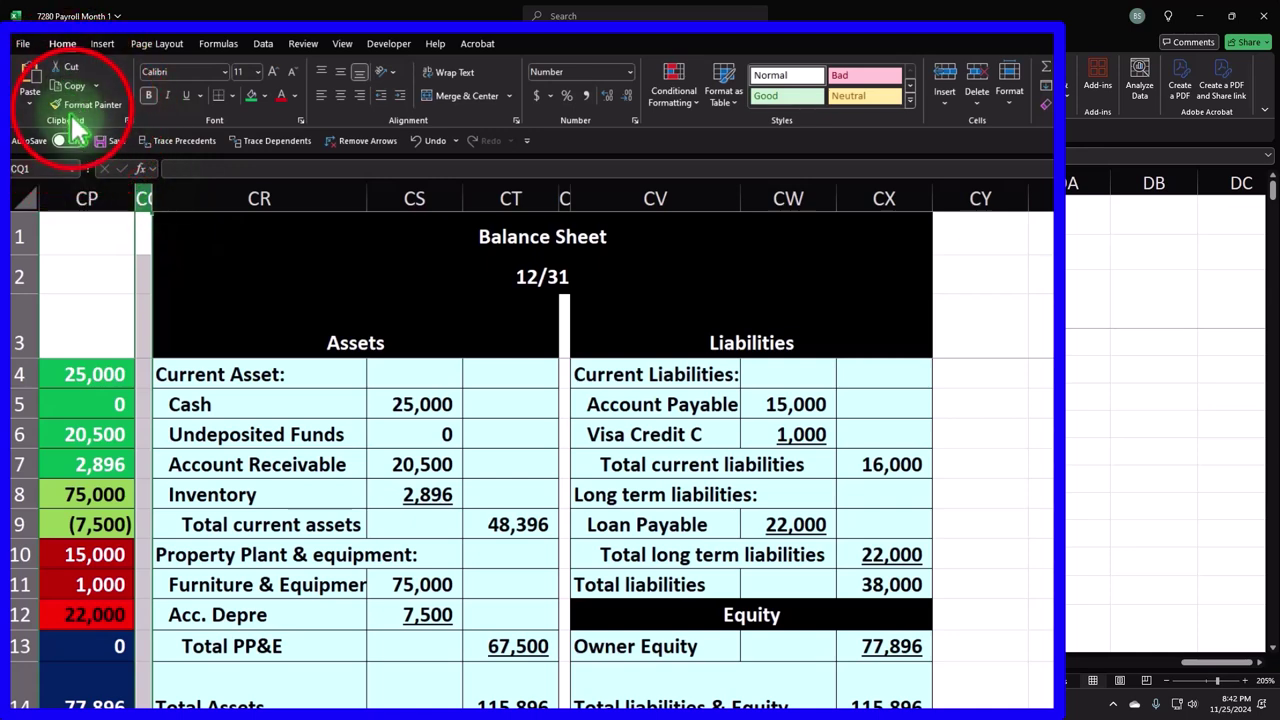
pyautogui.click(970, 199)
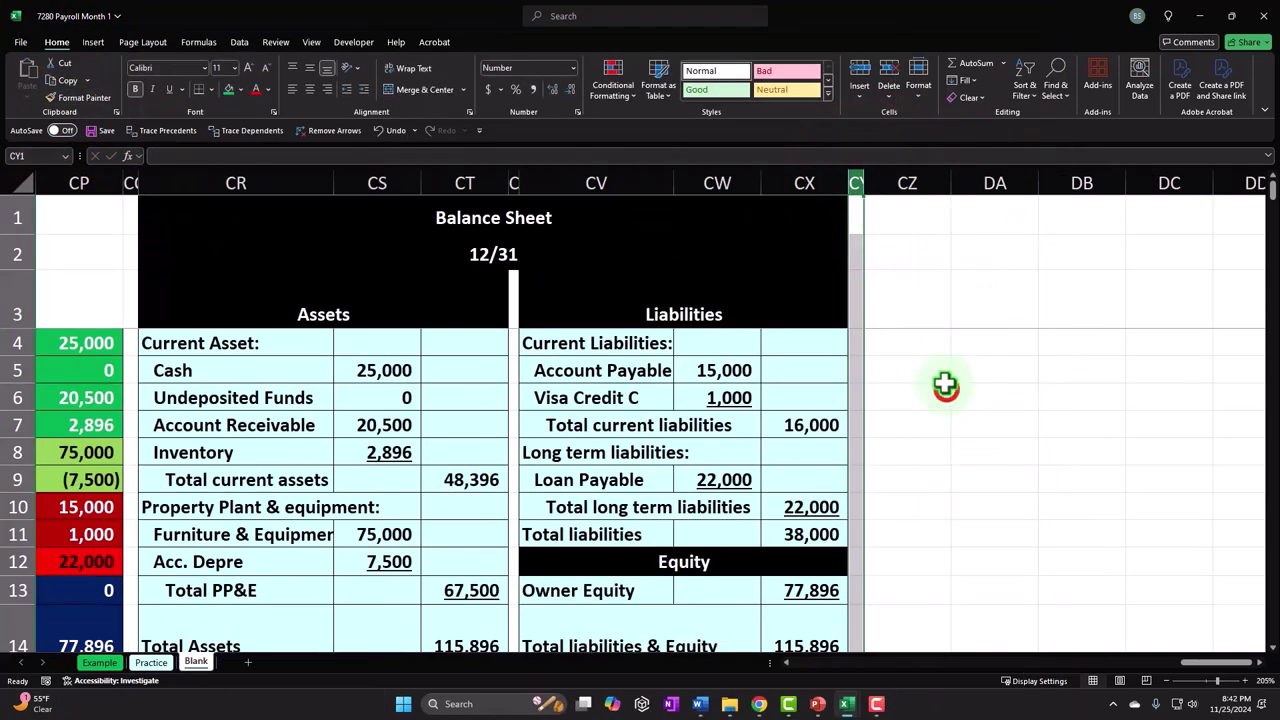
pyautogui.click(945, 386)
pyautogui.press('Right')
pyautogui.press('Right')
pyautogui.press('Right')
pyautogui.press('Right')
pyautogui.press('Right')
pyautogui.press('Right')
pyautogui.press('Right')
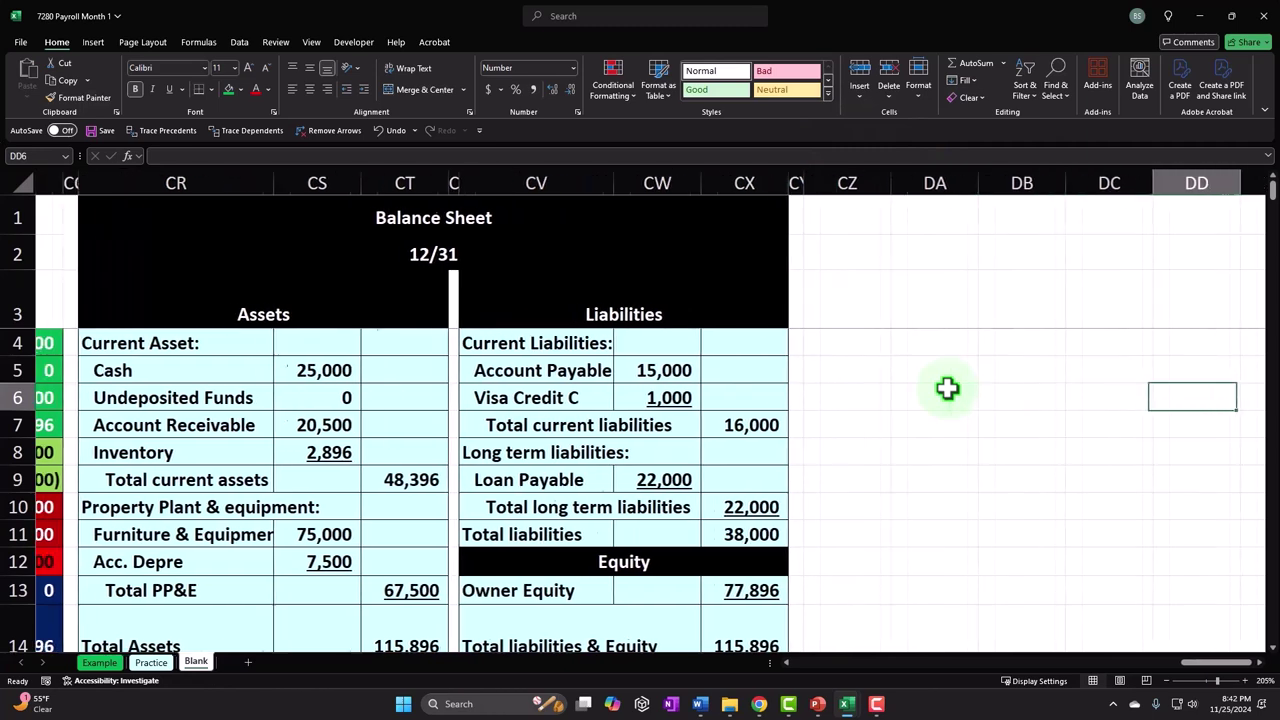
pyautogui.press('Left')
pyautogui.press('Left')
pyautogui.press('Left')
pyautogui.press('Left')
pyautogui.press('Left')
pyautogui.press('Left')
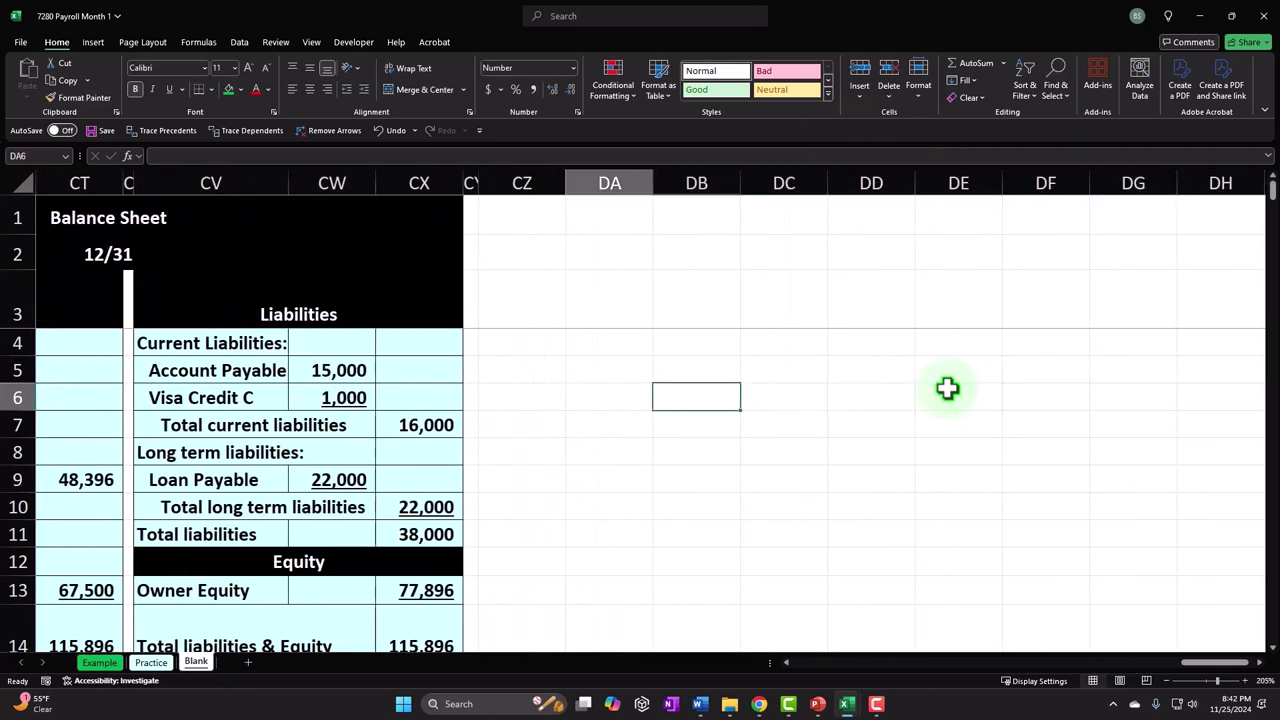
pyautogui.press('Up')
pyautogui.press('Up')
# - Enter the title 'Payroll Ledger' in column CZ and widen CZ to fit it
pyautogui.press('Left')
pyautogui.press('Up')
pyautogui.write('P')
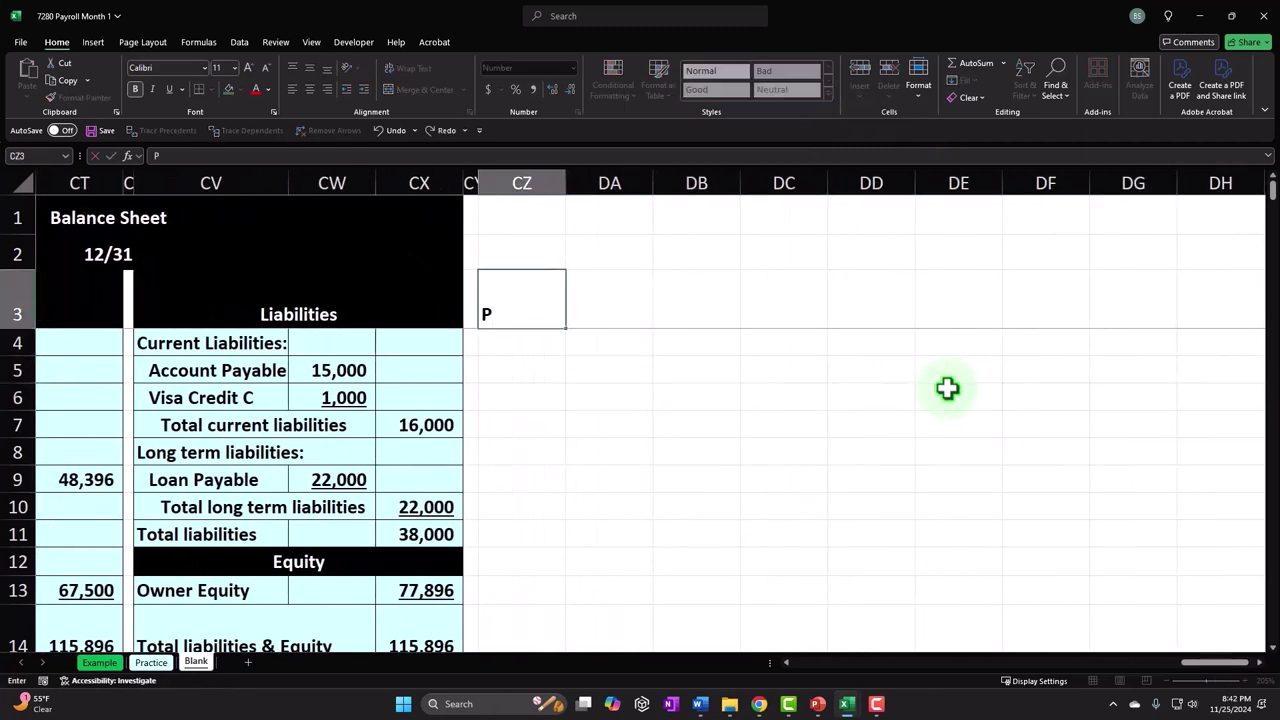
pyautogui.write('ayroll Ledger')
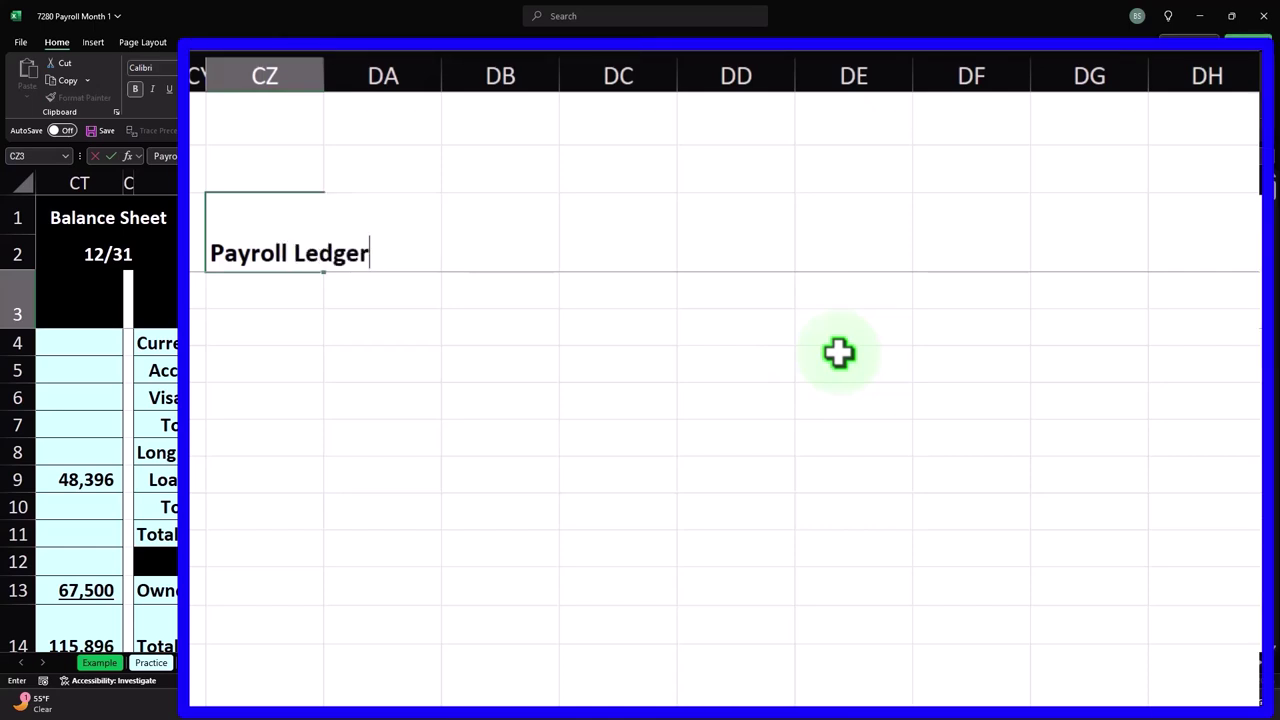
pyautogui.press('Tab')
pyautogui.moveTo(324, 66); pyautogui.dragTo(377, 74)
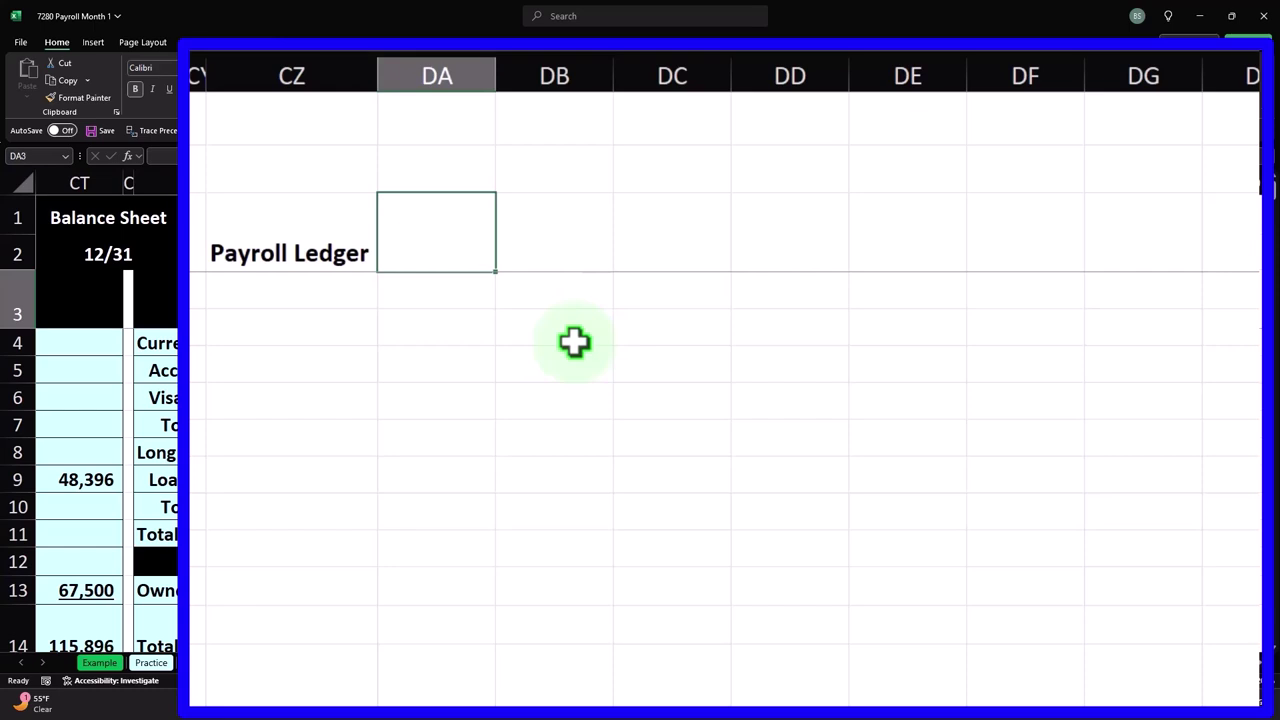
# - Enter the two-row header 'Gross Pay' in DA2:DA3 and 'FIT' in DB3
pyautogui.press('Up')
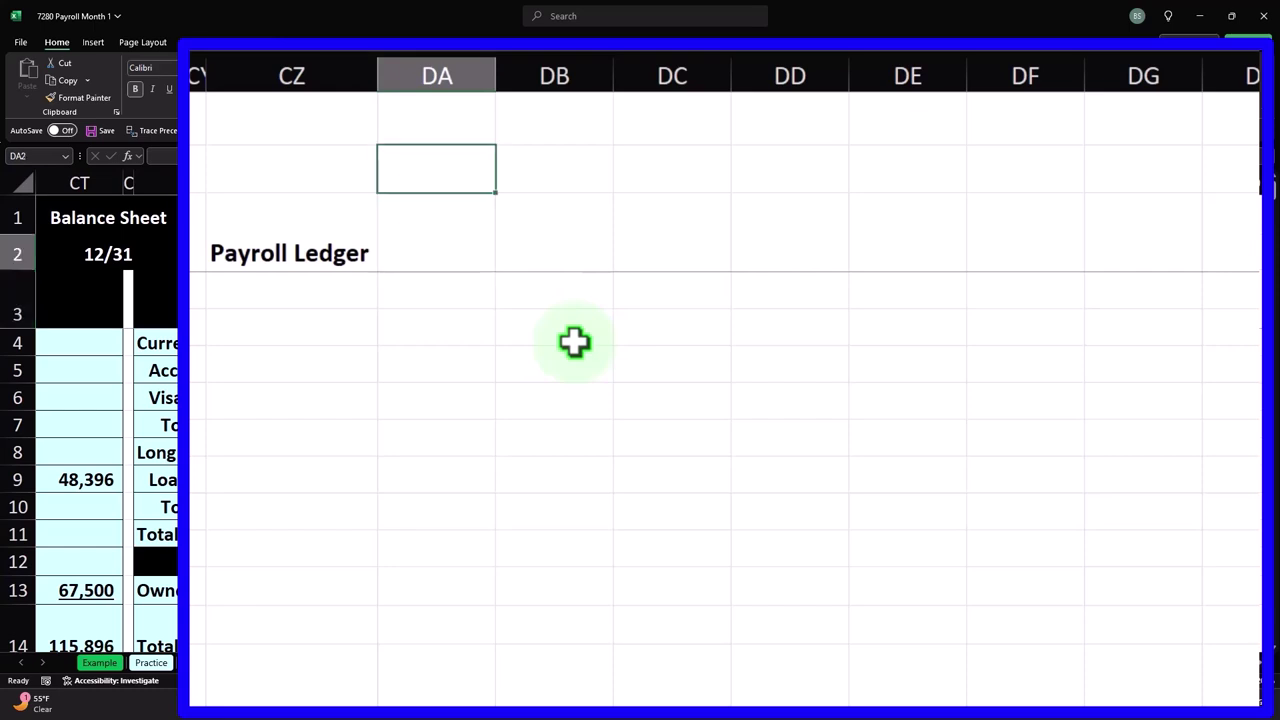
pyautogui.write('Gross')
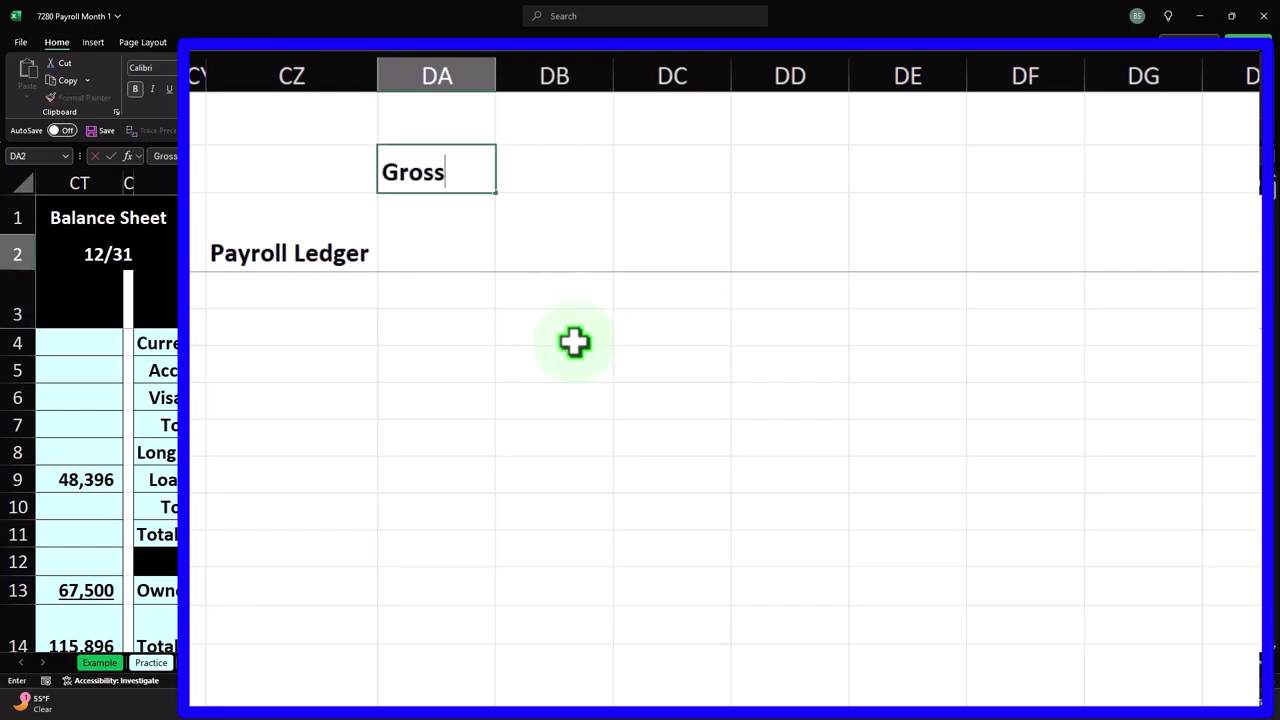
pyautogui.press('Return')
pyautogui.write('Pay')
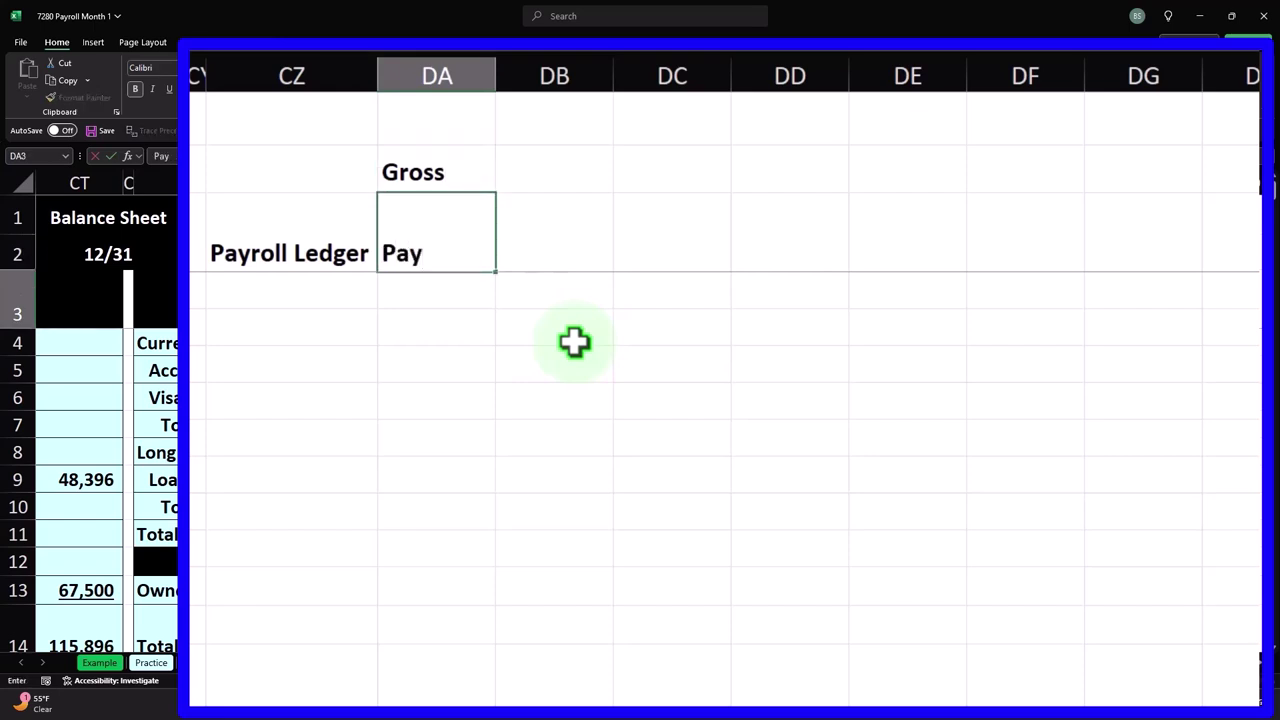
pyautogui.press('Return')
pyautogui.press('Up')
pyautogui.press('Up')
pyautogui.press('Down')
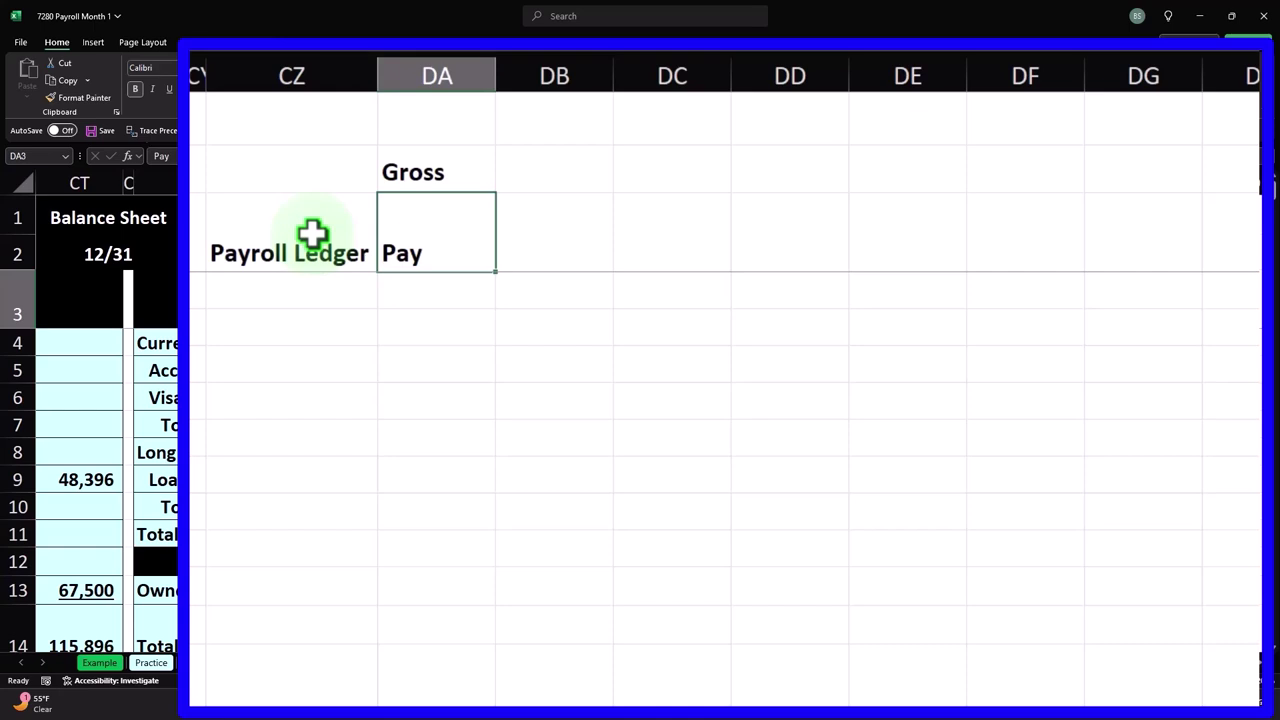
pyautogui.press('Tab')
pyautogui.write('FIT')
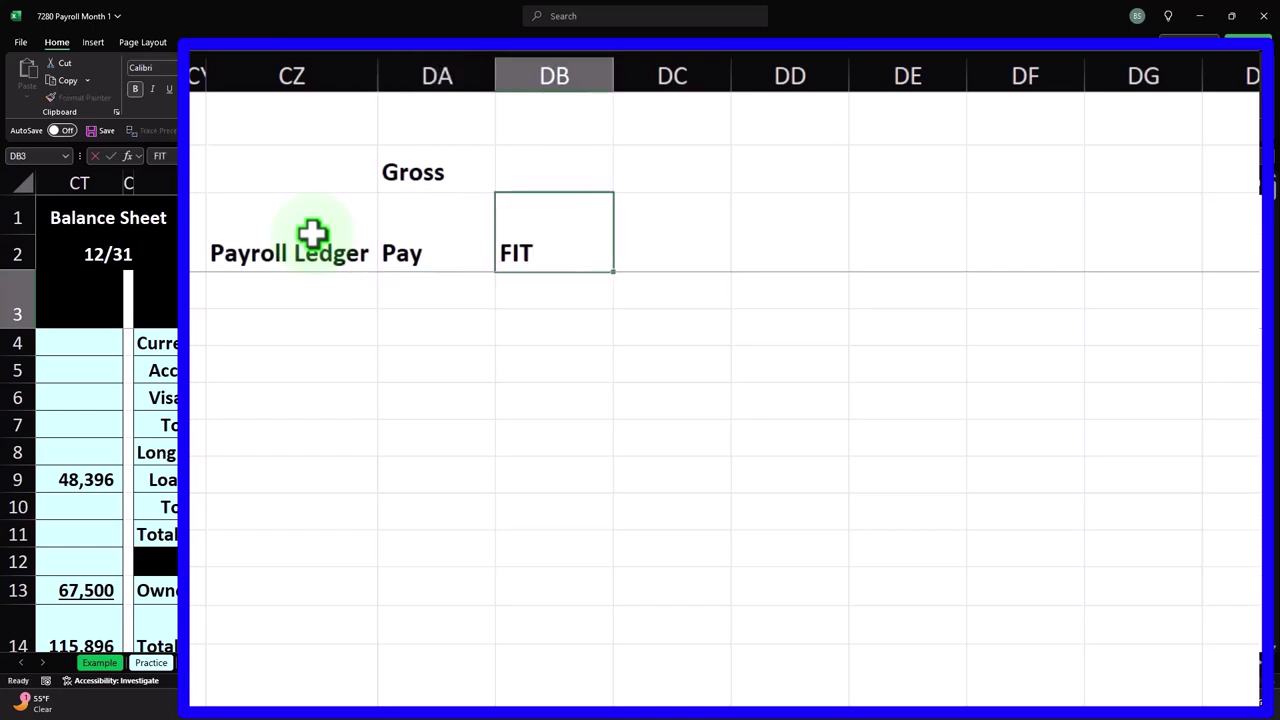
pyautogui.press('Tab')
# - Add headers 'Social Security', 'Medicare' and 'Net Check' in DC–DE, then select the CZ:DE header block
pyautogui.press('Up')
pyautogui.write('Social')
pyautogui.press('Return')
pyautogui.write('Security')
pyautogui.press('Tab')
pyautogui.write('Medicare')
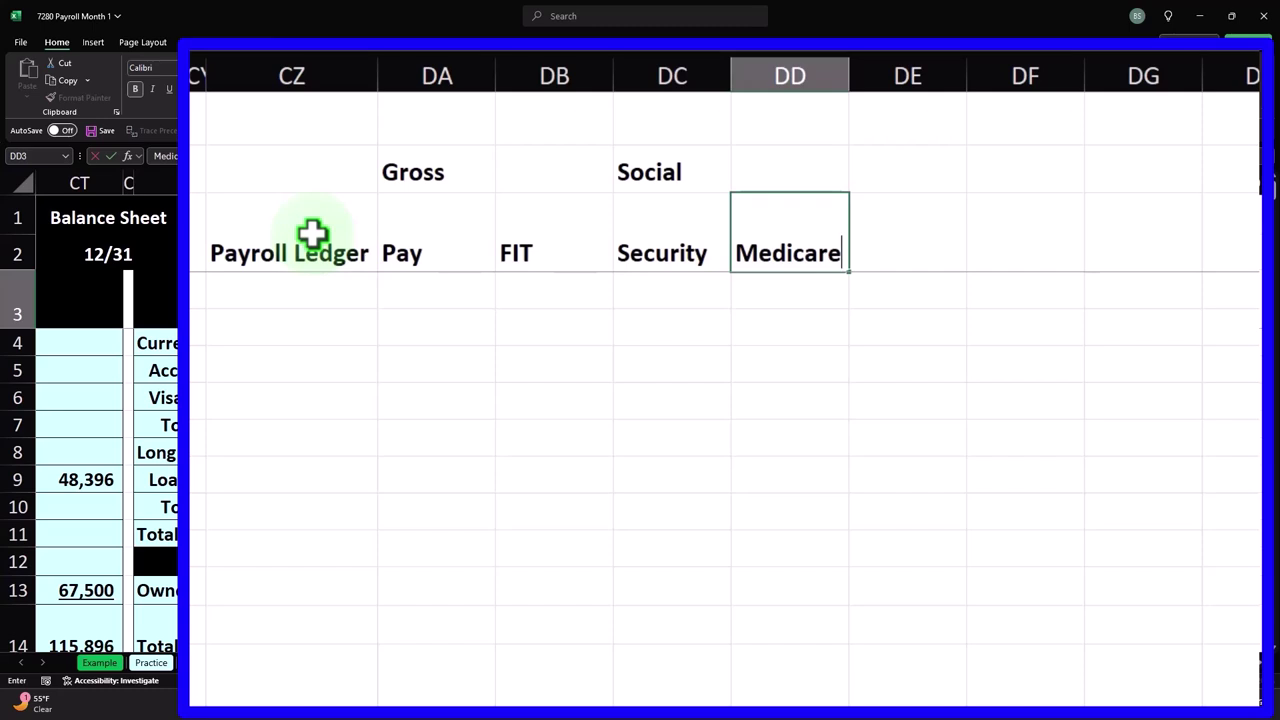
pyautogui.press('Tab')
pyautogui.press('Up')
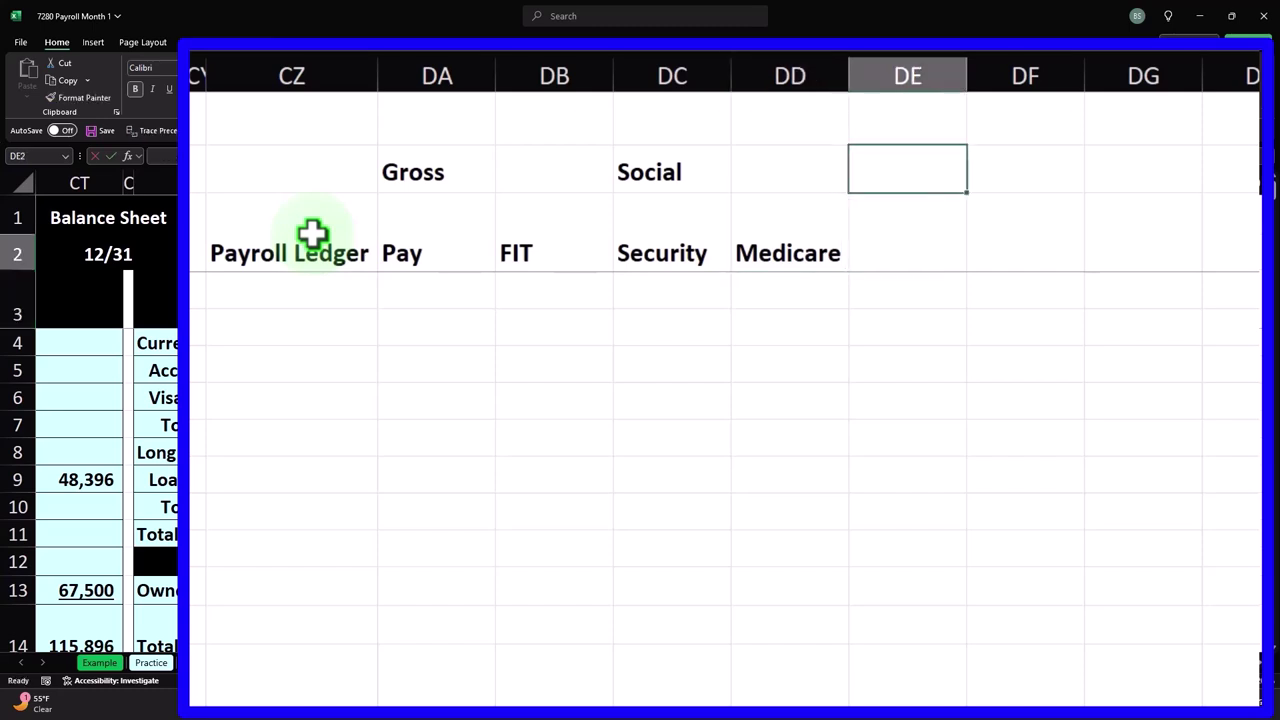
pyautogui.write('Net')
pyautogui.press('Return')
pyautogui.write('In')
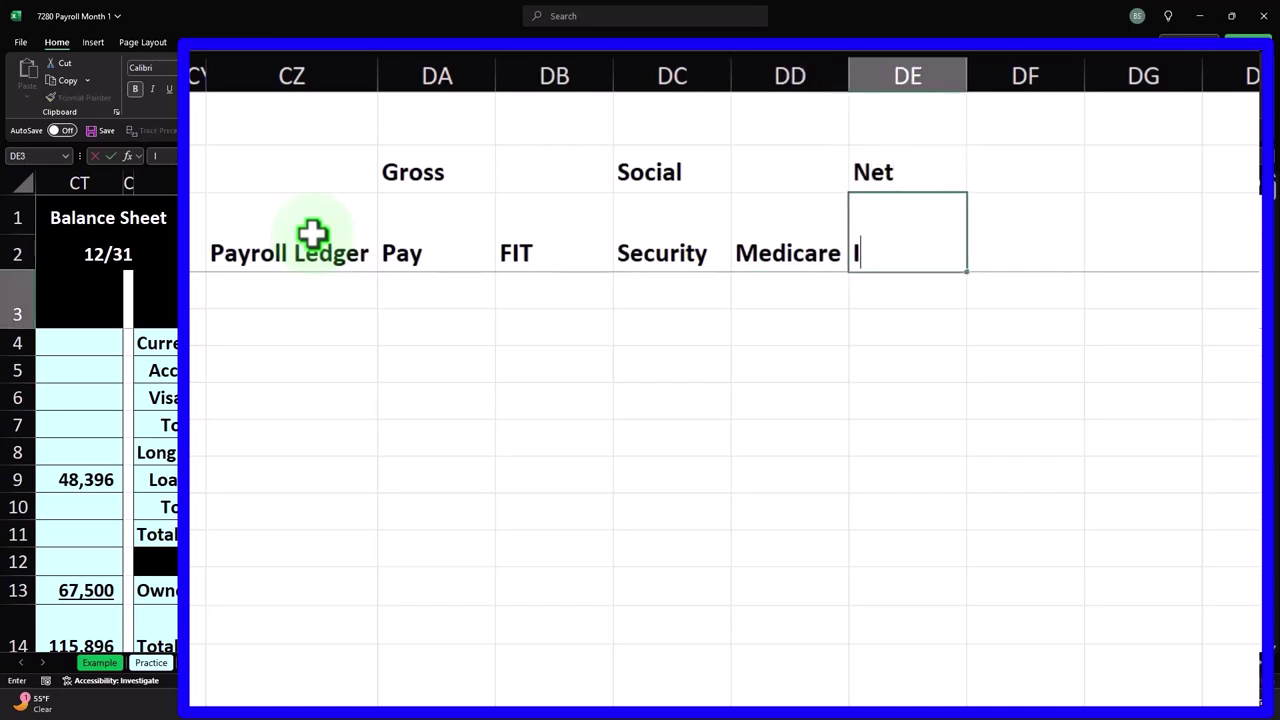
pyautogui.press('BackSpace')
pyautogui.press('BackSpace')
pyautogui.write('Chek')
pyautogui.press('BackSpace')
pyautogui.write('ck')
pyautogui.press('Return')
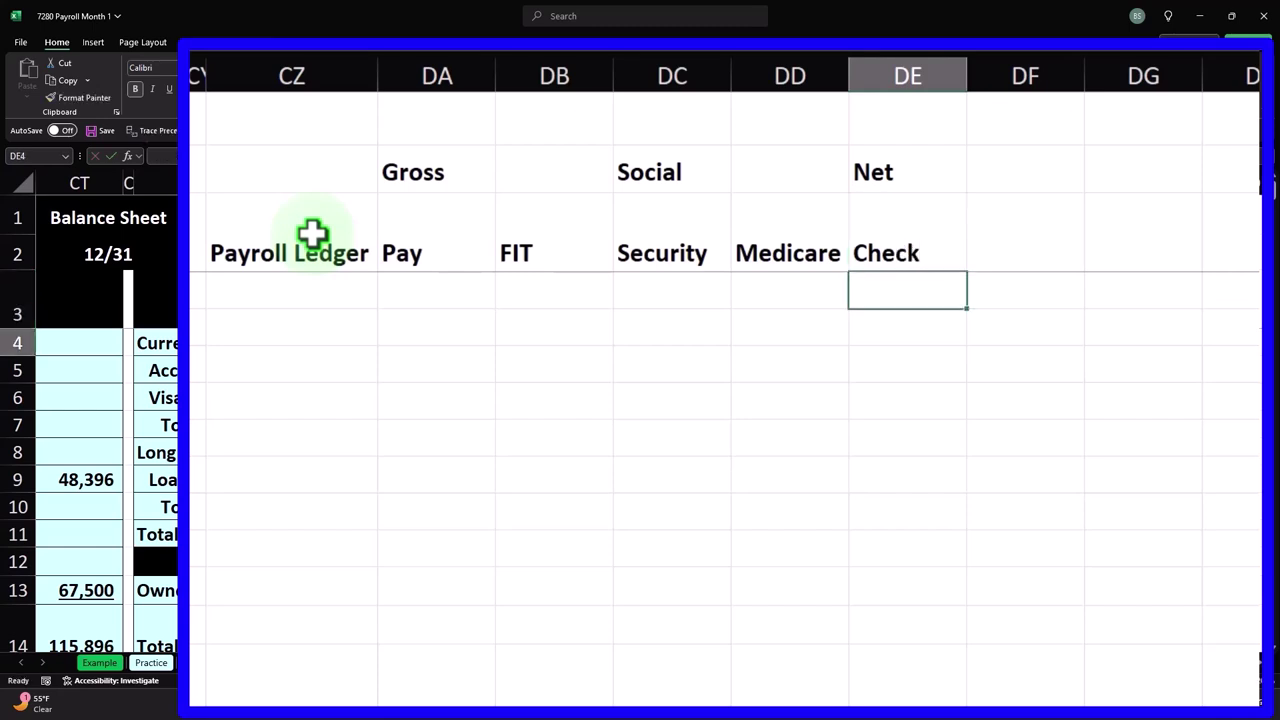
pyautogui.moveTo(306, 177); pyautogui.dragTo(966, 248)
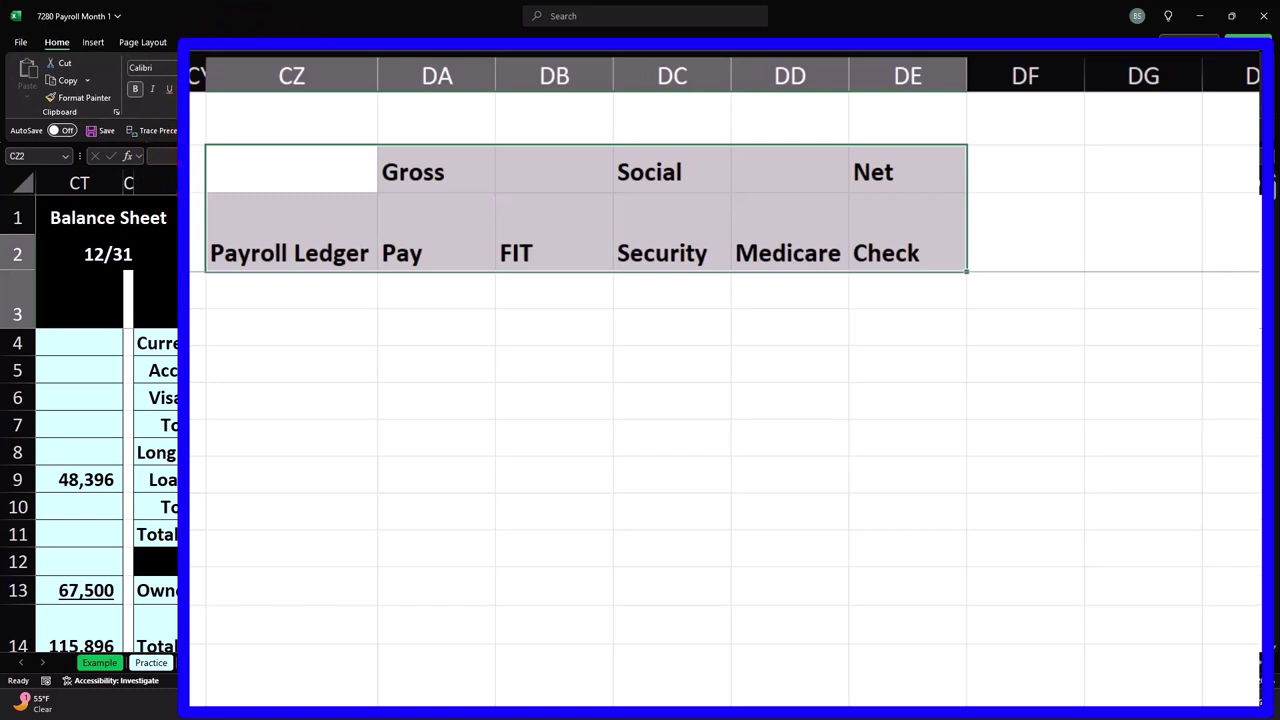
# - Give the CZ:DE header block a black fill with white, centred titles, then start left-aligning Payroll Ledger
pyautogui.press('F4')
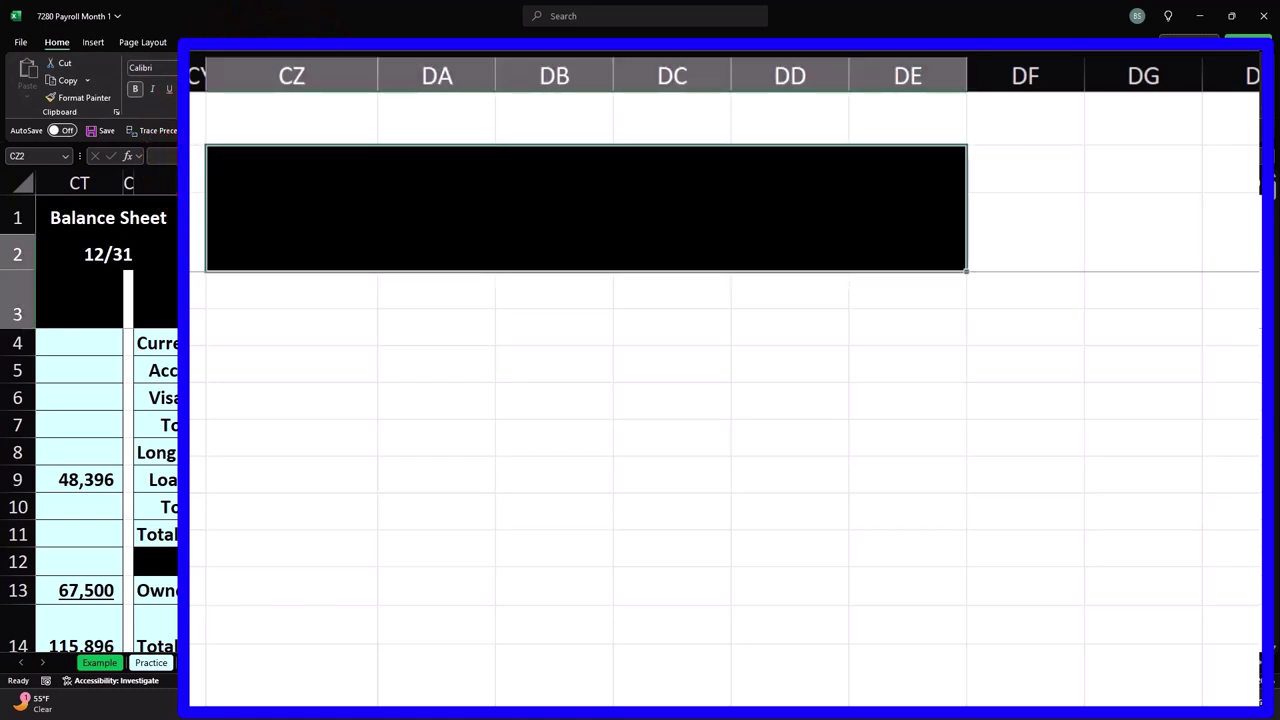
pyautogui.press('F4')
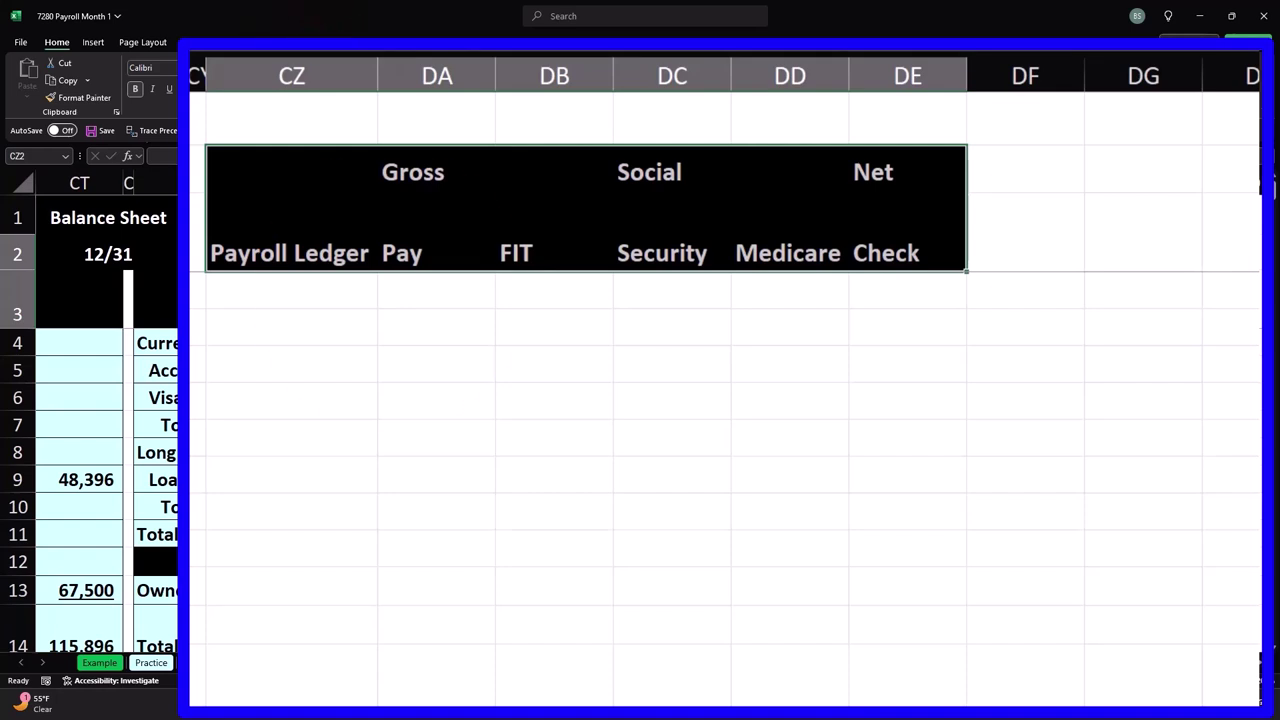
pyautogui.hotkey('alt', 'h')
pyautogui.press('a')
pyautogui.press('c')
pyautogui.click(390, 287)
pyautogui.click(334, 257)
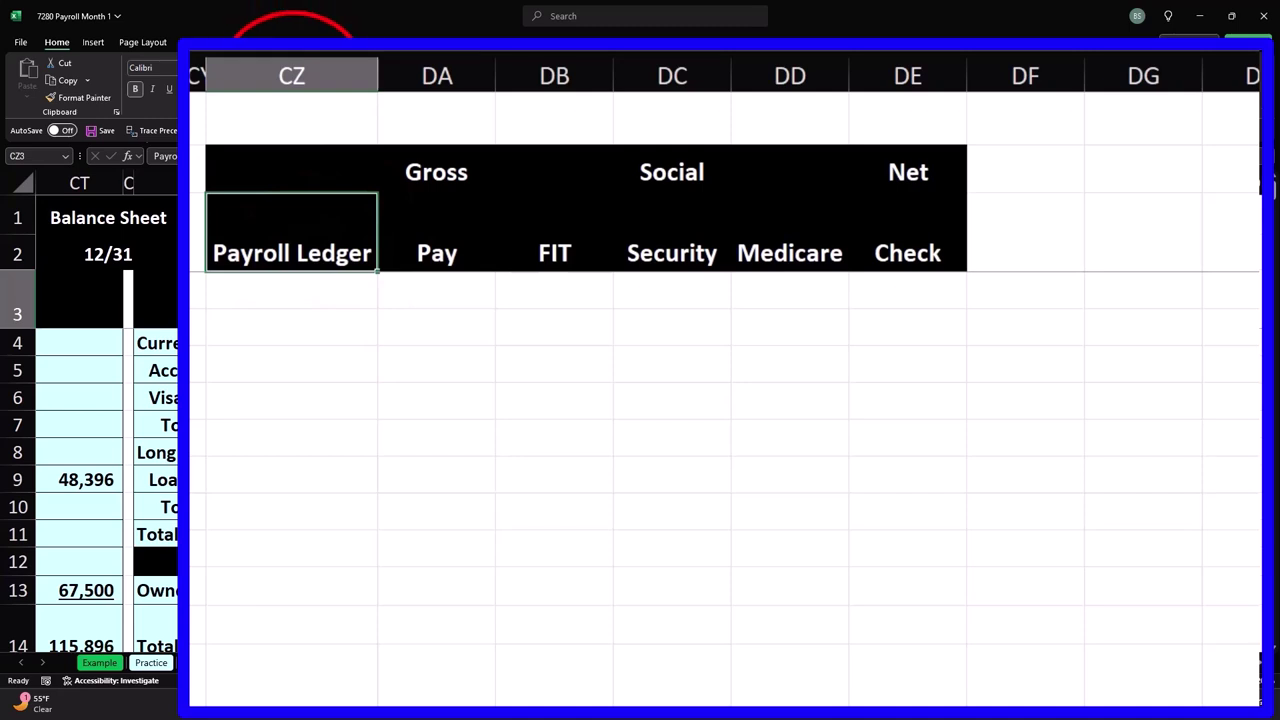
pyautogui.hotkey('alt', 'h')
# - Left-align the Payroll Ledger title and enter the first employee's full name in CZ4
pyautogui.press('a')
pyautogui.press('l')
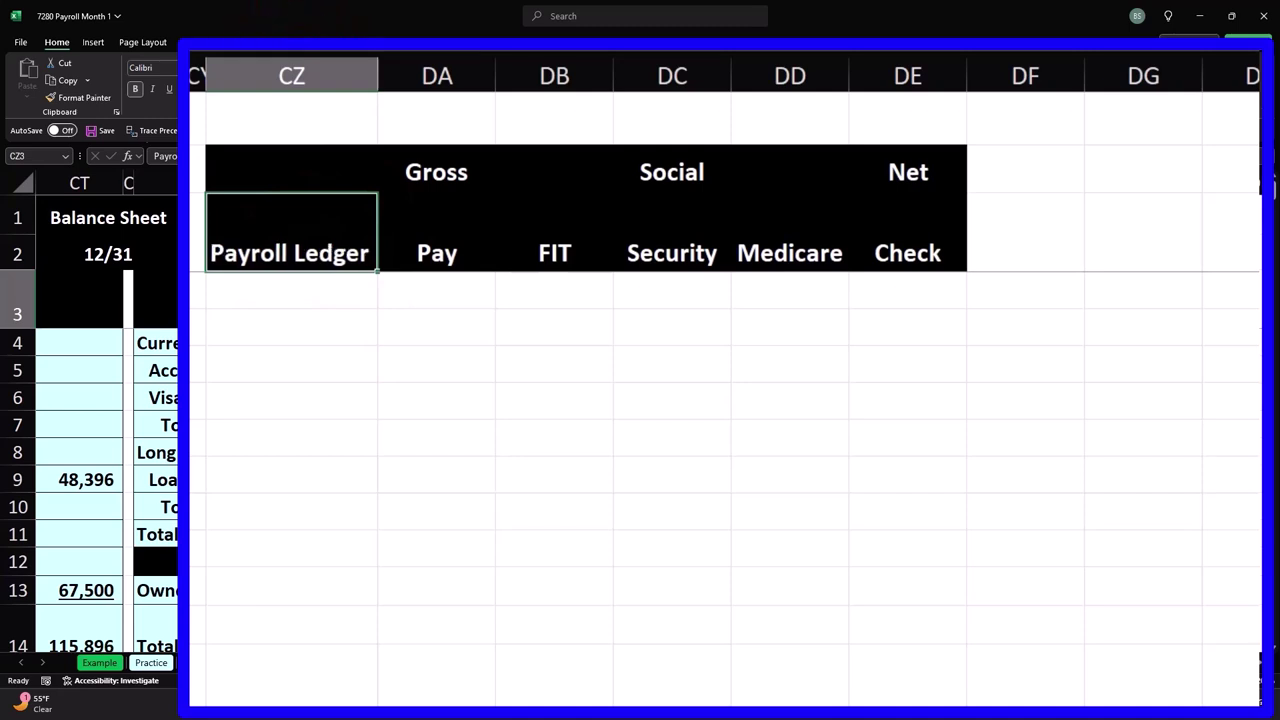
pyautogui.click(314, 300)
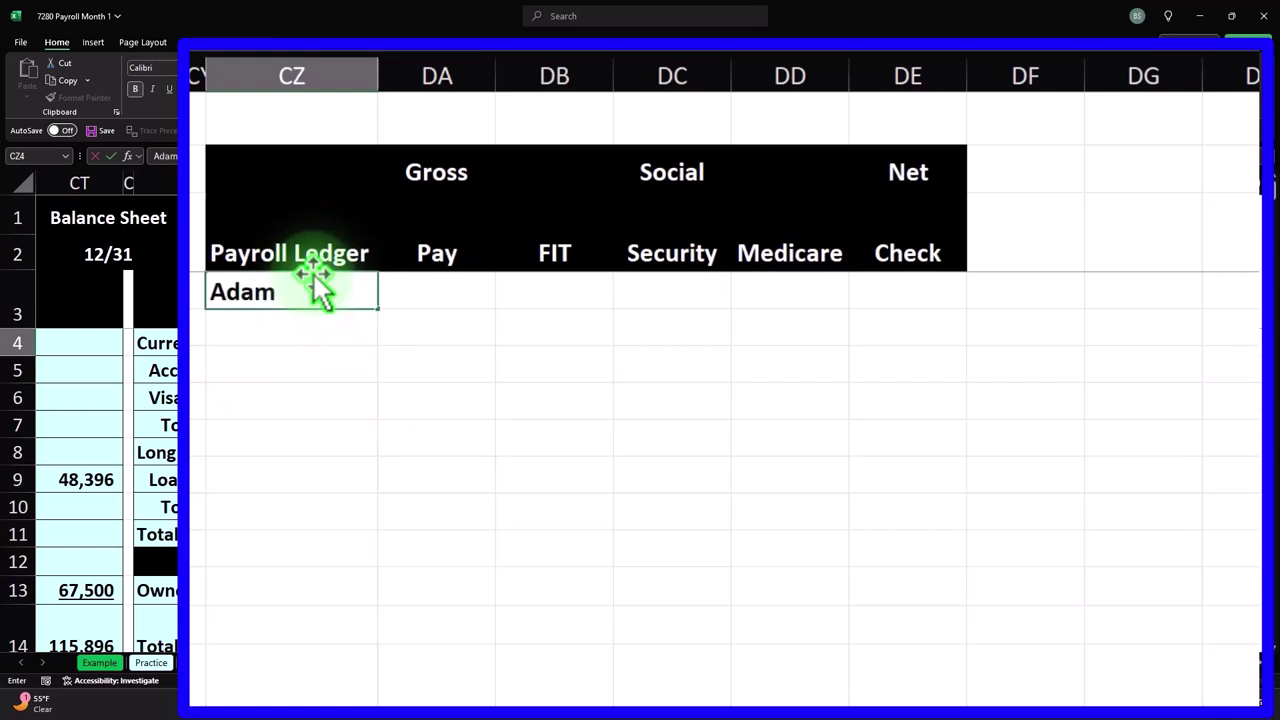
pyautogui.press('Return')
pyautogui.press('Right')
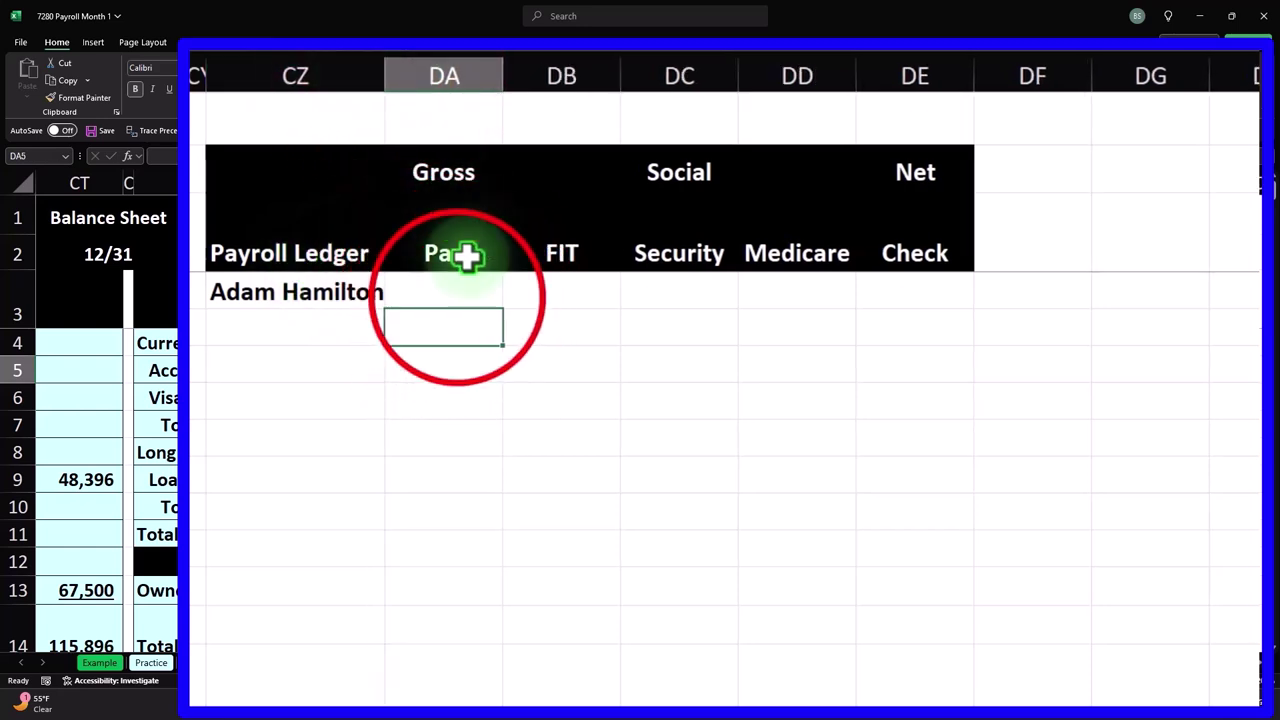
pyautogui.click(455, 293)
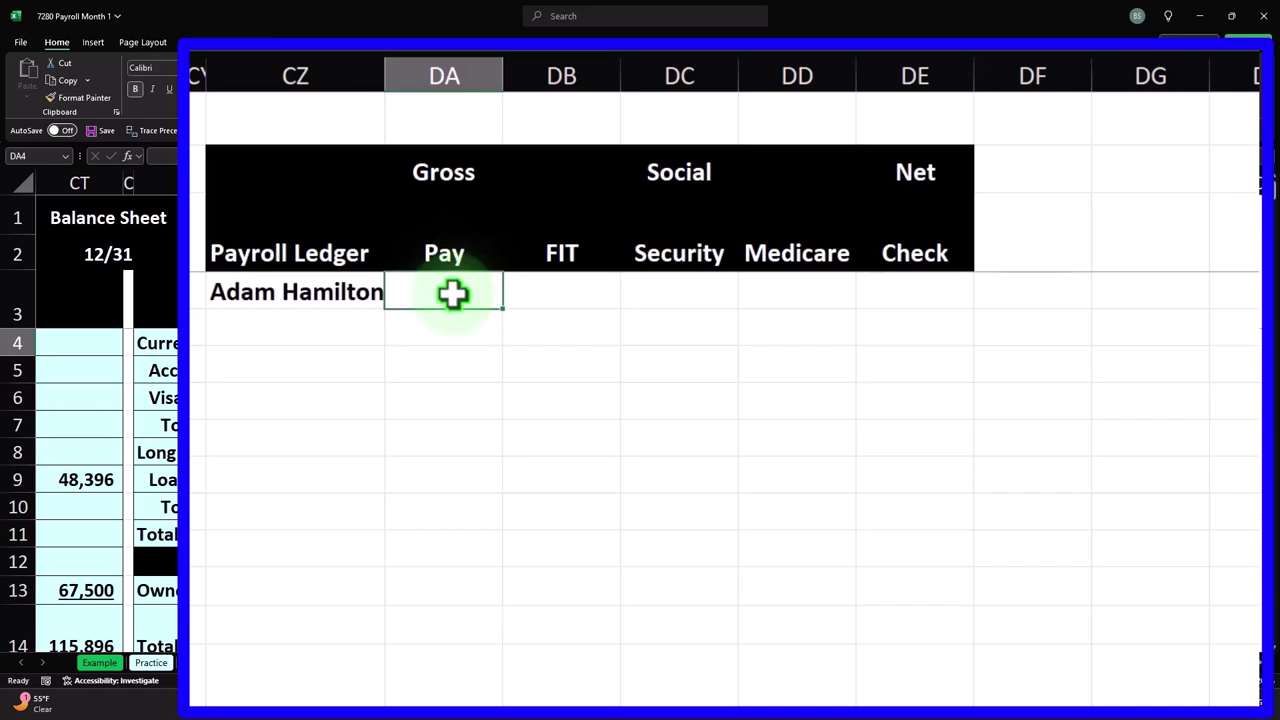
# - Enter 4583 as the first employee's gross pay in DA4, ending on the FIT cell
pyautogui.write('4583')
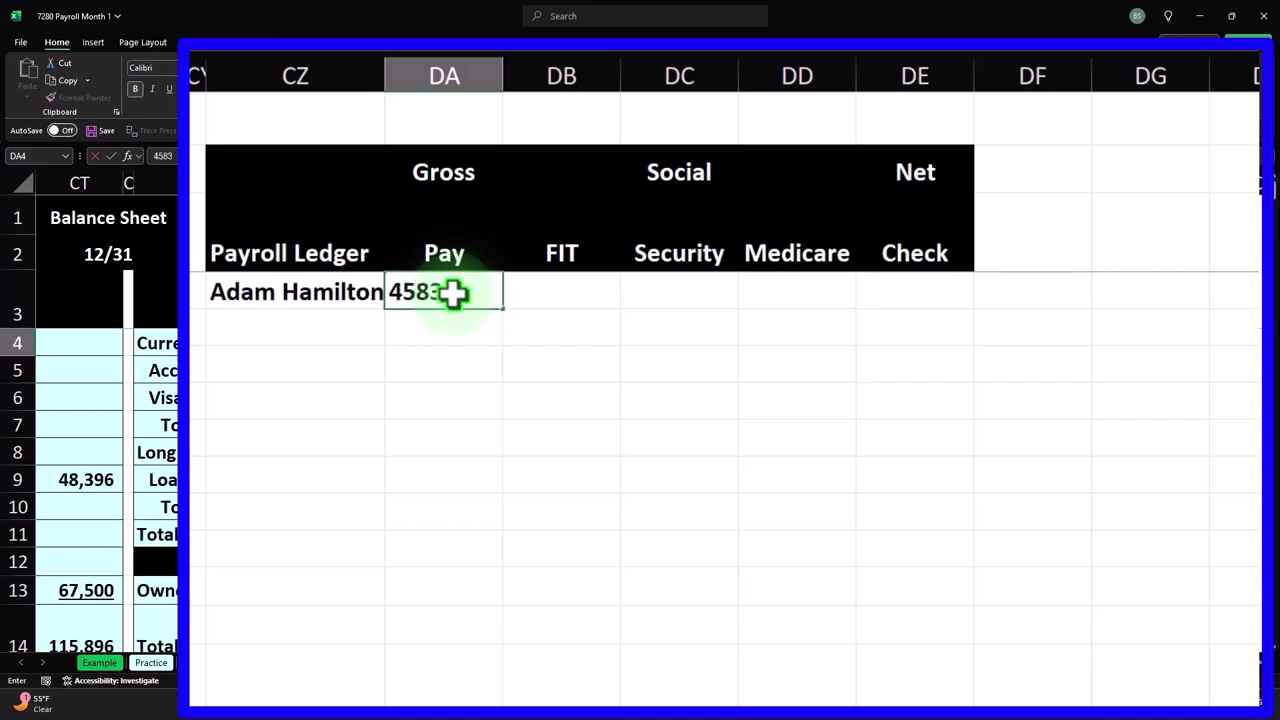
pyautogui.press('Return')
pyautogui.click(451, 289)
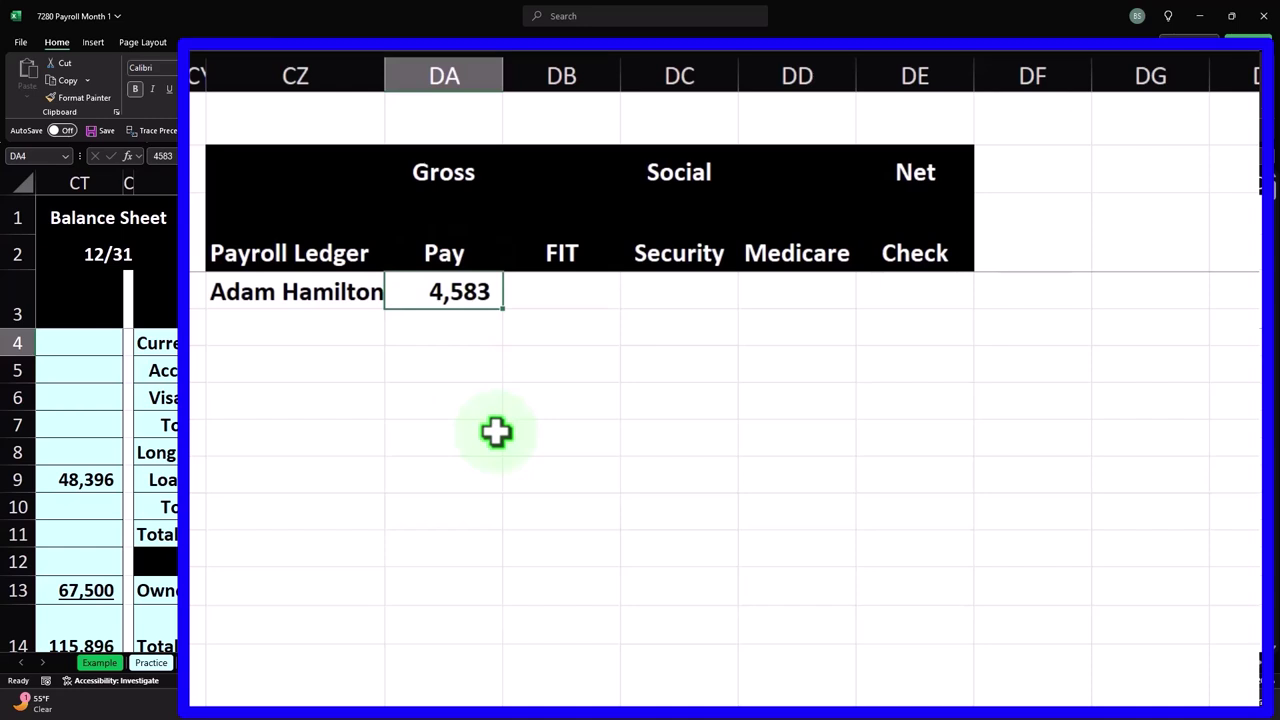
pyautogui.press('Right')
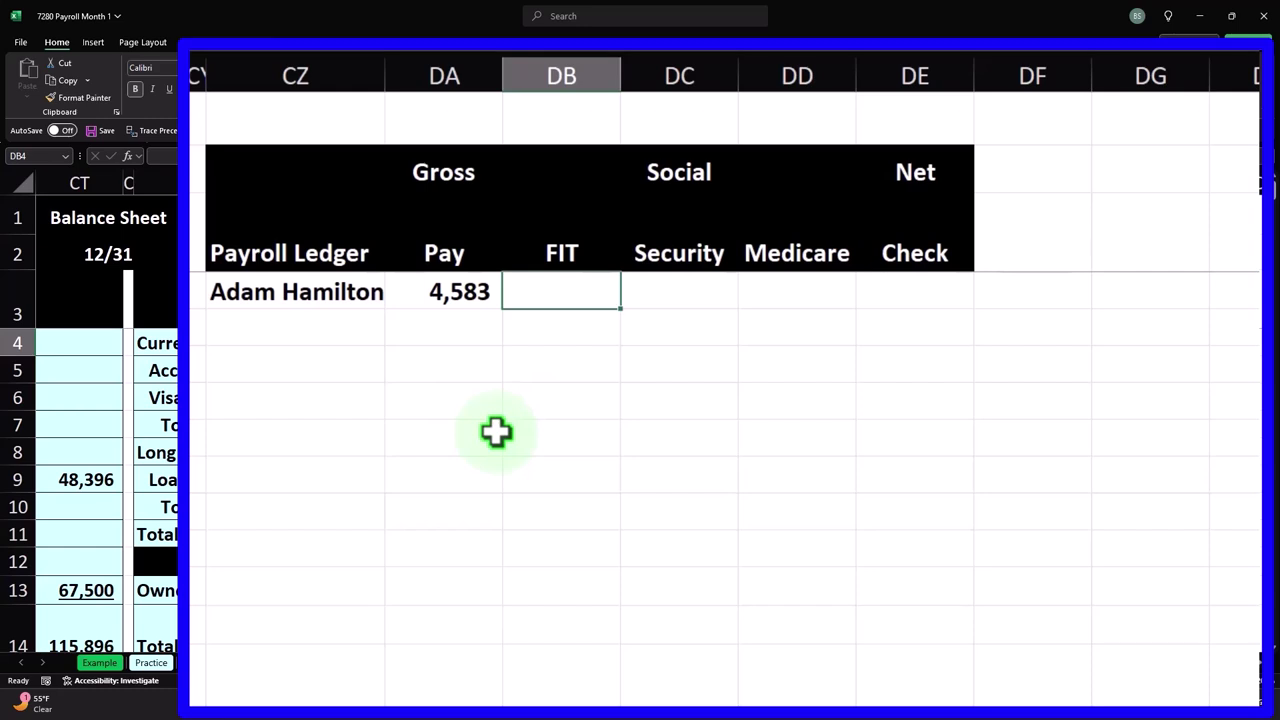
pyautogui.press('Left')
pyautogui.press('Left')
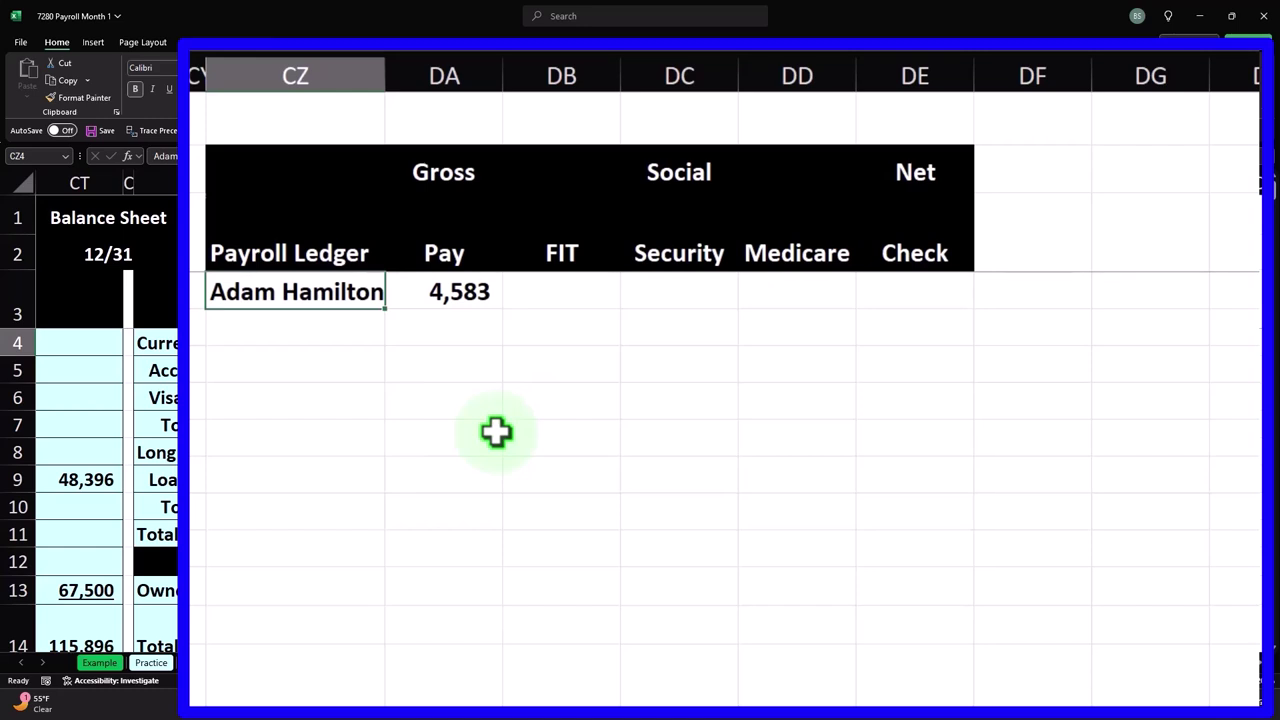
pyautogui.press('Right')
pyautogui.press('Right')
pyautogui.press('Right')
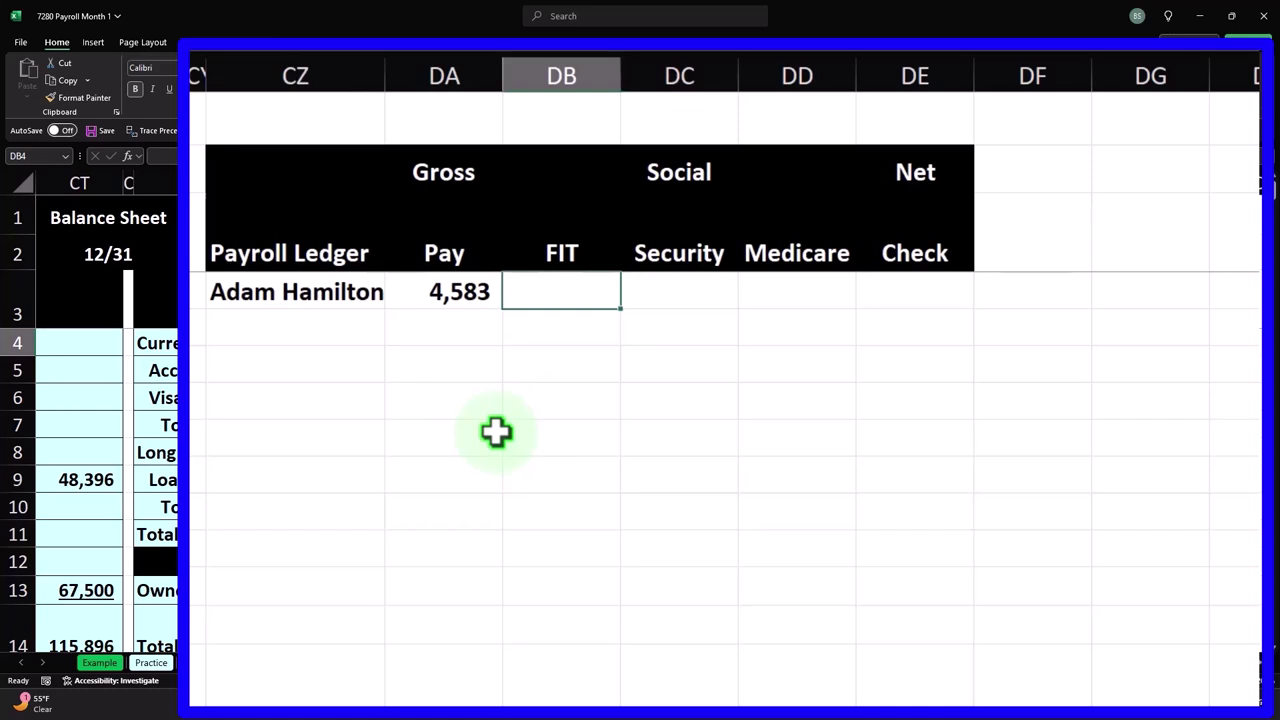
# - Type 720 into DB4 as the first employee's federal income tax withholding
pyautogui.write('720')
pyautogui.press('Return')
pyautogui.press('Up')
pyautogui.press('Right')
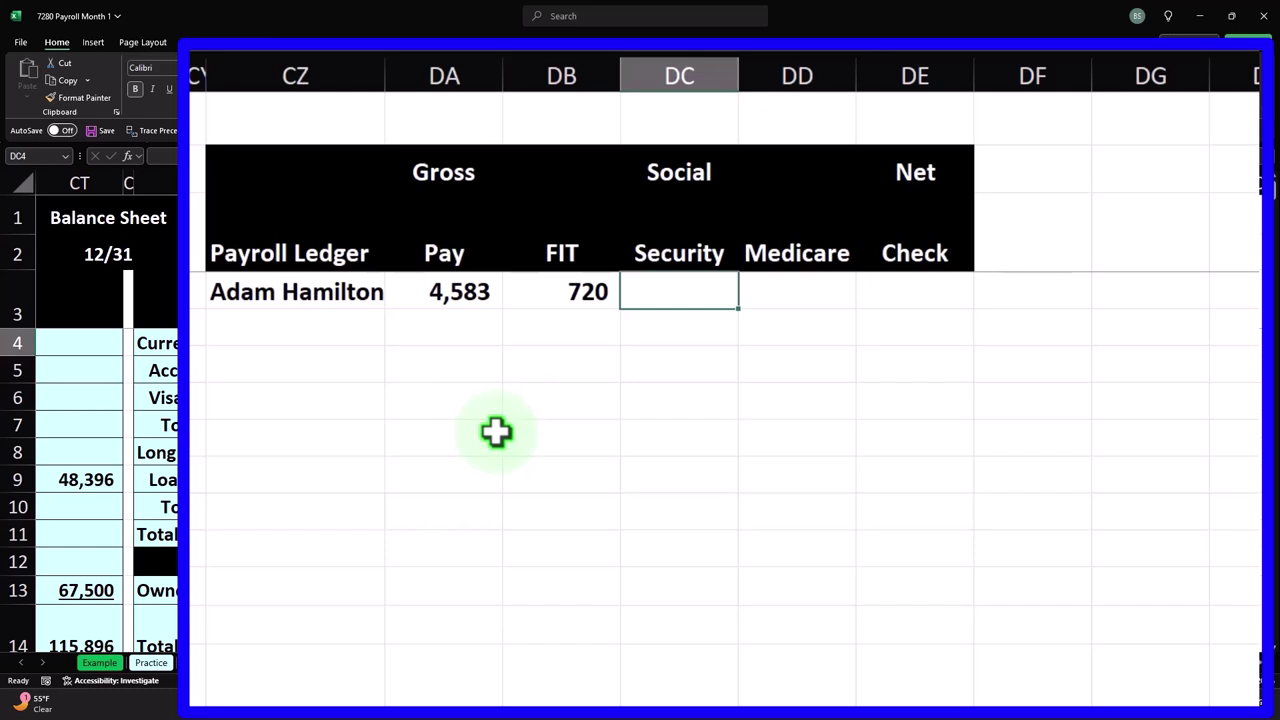
# - Compute the first employee's Social Security in DC4 with =DA4*.06, giving 284
pyautogui.write('=')
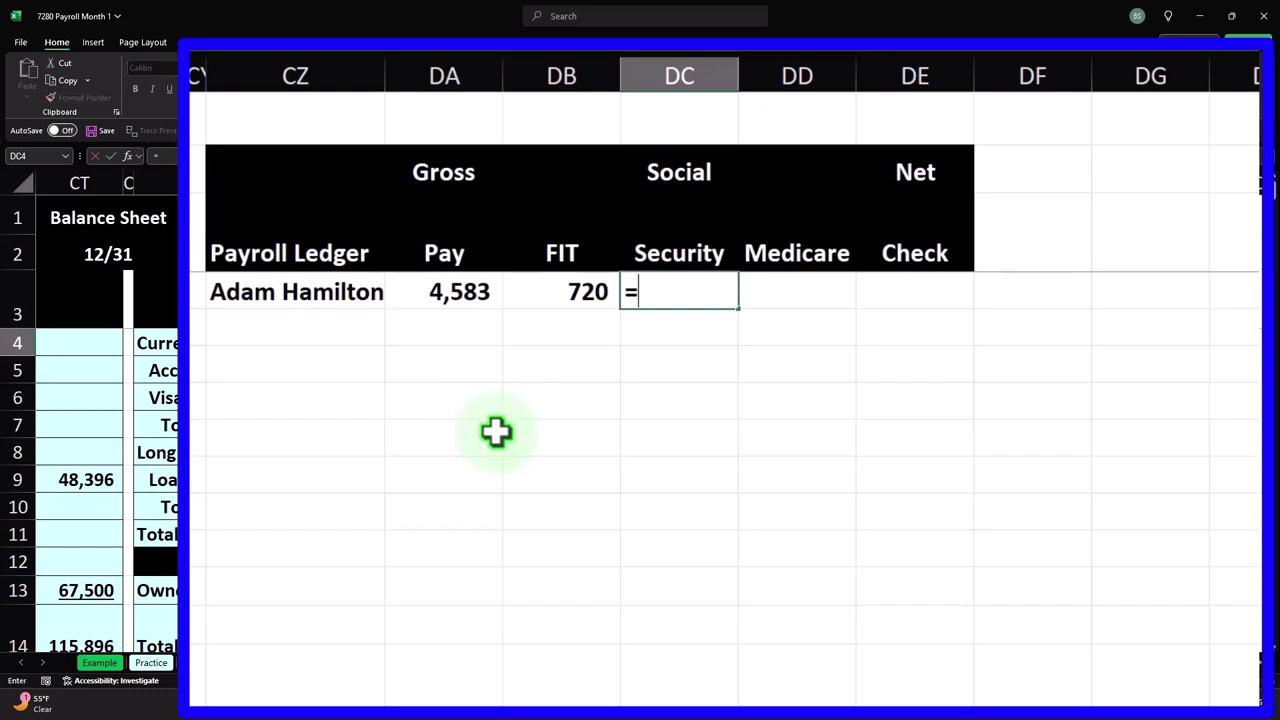
pyautogui.press('Left')
pyautogui.press('Left')
pyautogui.write('*')
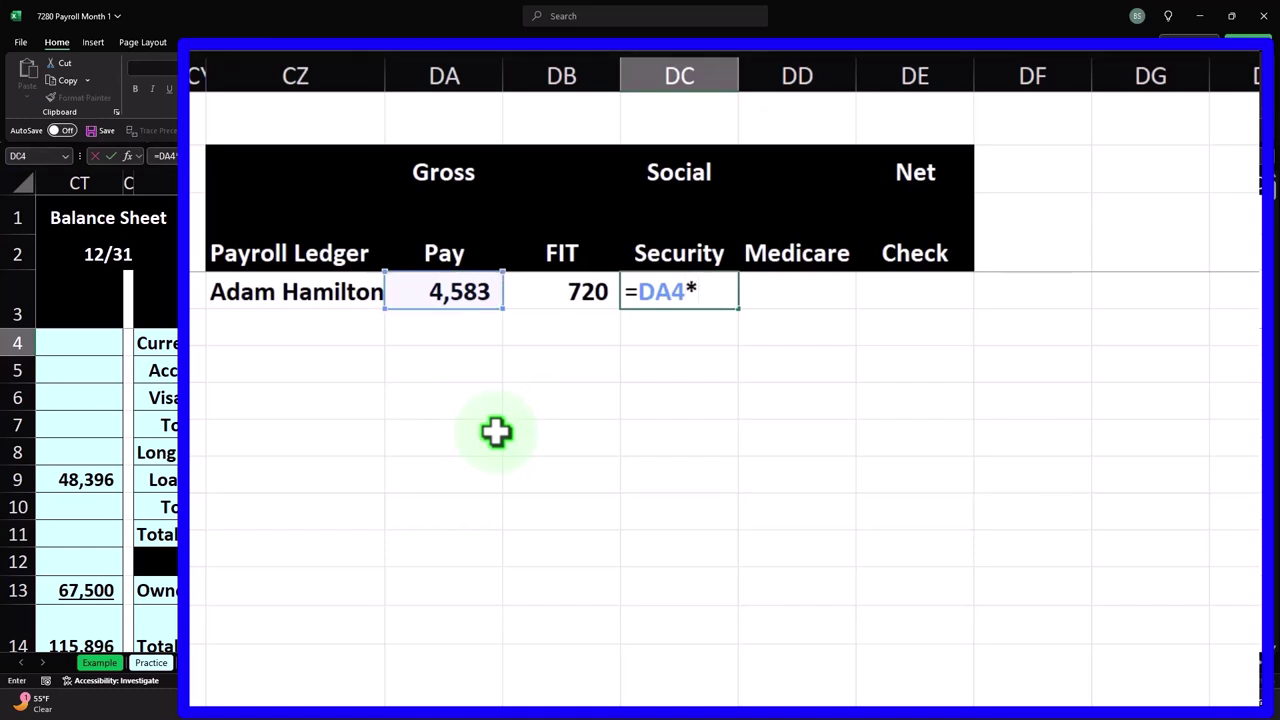
pyautogui.write('.06')
pyautogui.press('Return')
pyautogui.press('Up')
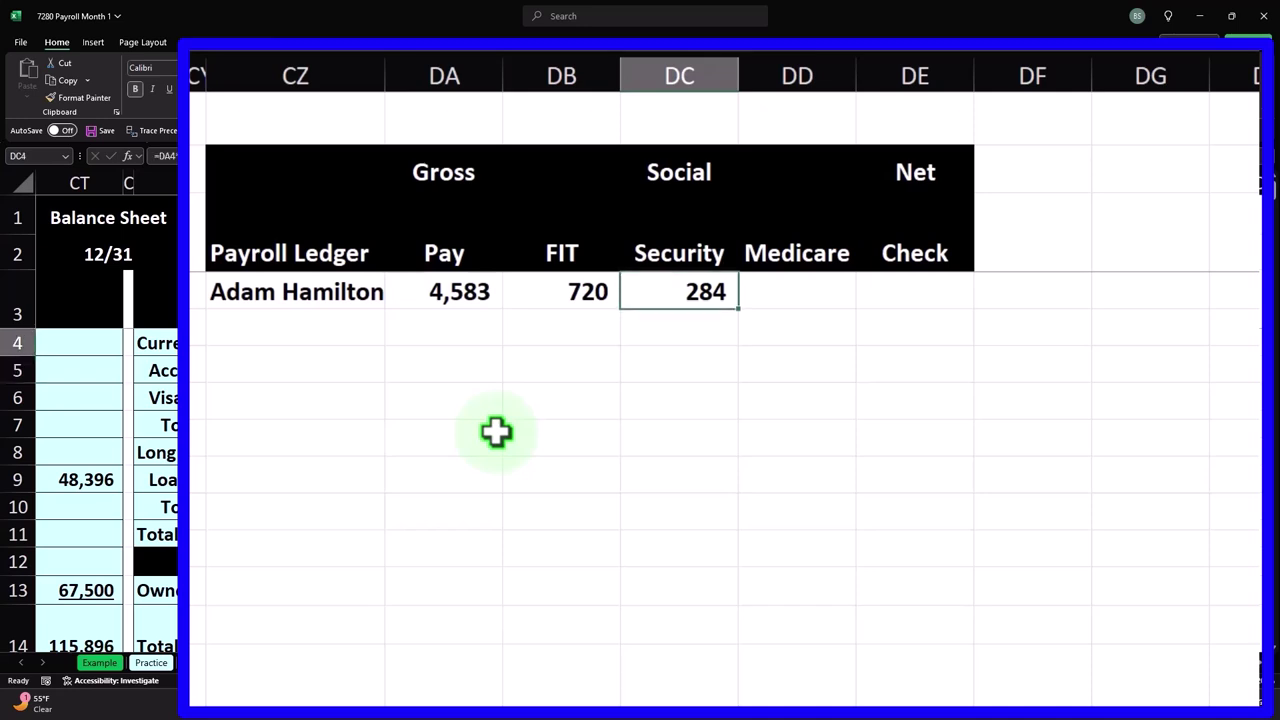
pyautogui.press('Right')
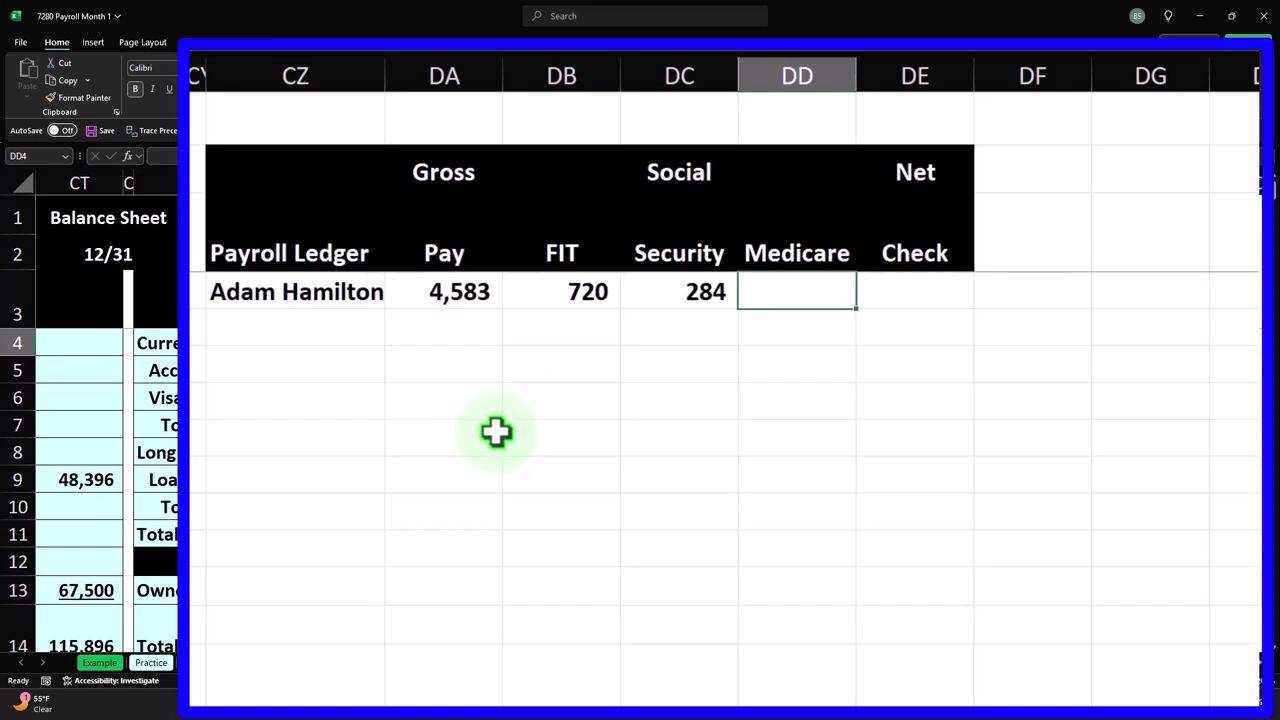
# - Compute Medicare in DD4 from gross pay, correcting the rate to 0.00145 so it shows 7
pyautogui.write('=')
pyautogui.press('Left')
pyautogui.press('Left')
pyautogui.press('Left')
pyautogui.write('*.0145')
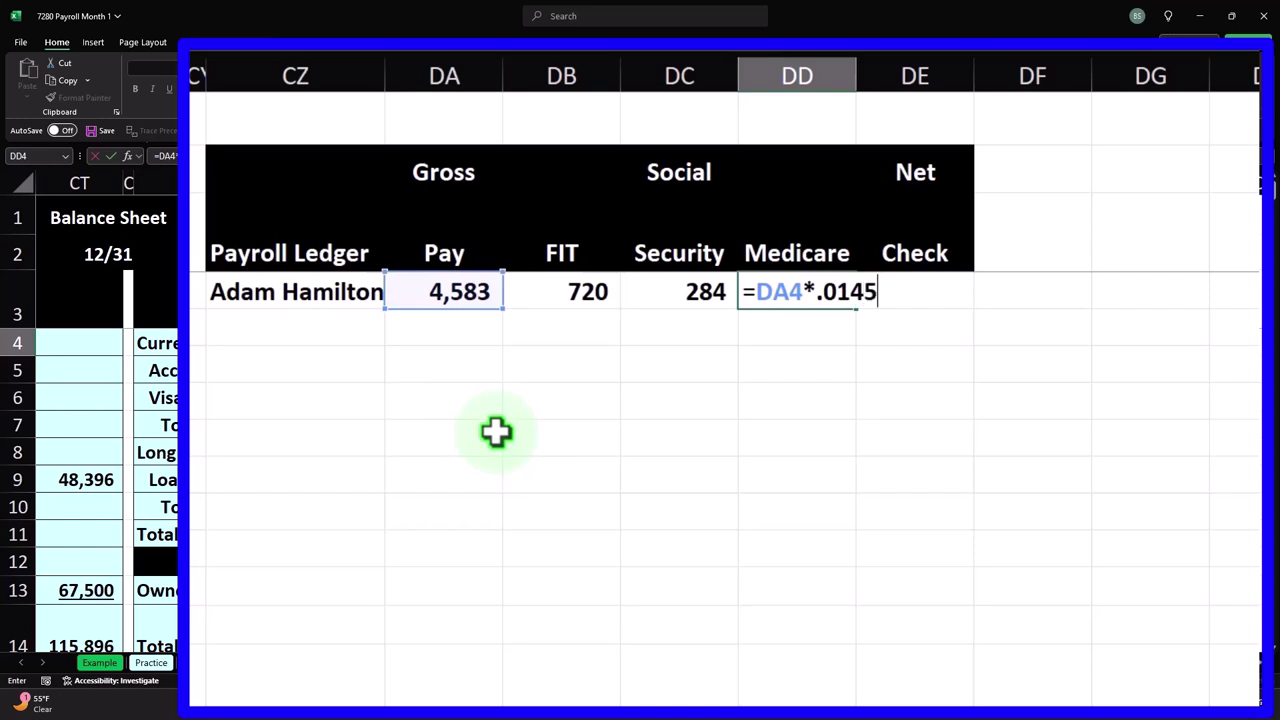
pyautogui.press('Return')
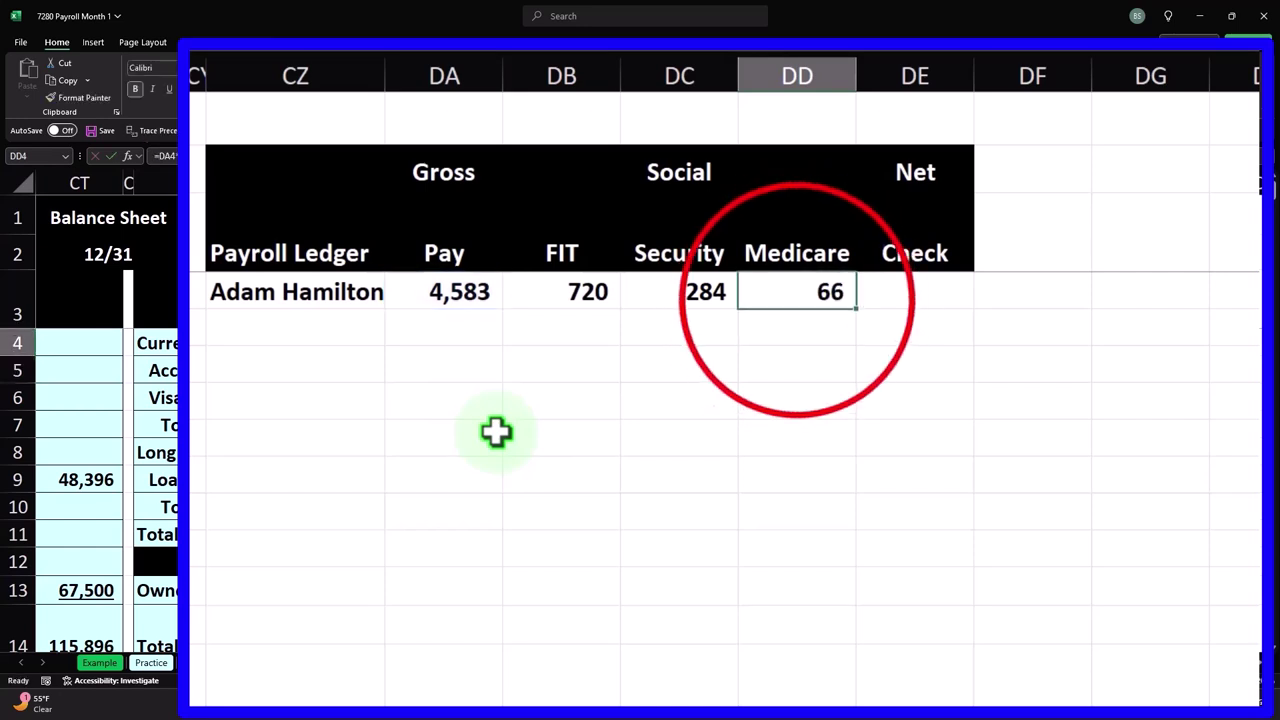
pyautogui.doubleClick(796, 294)
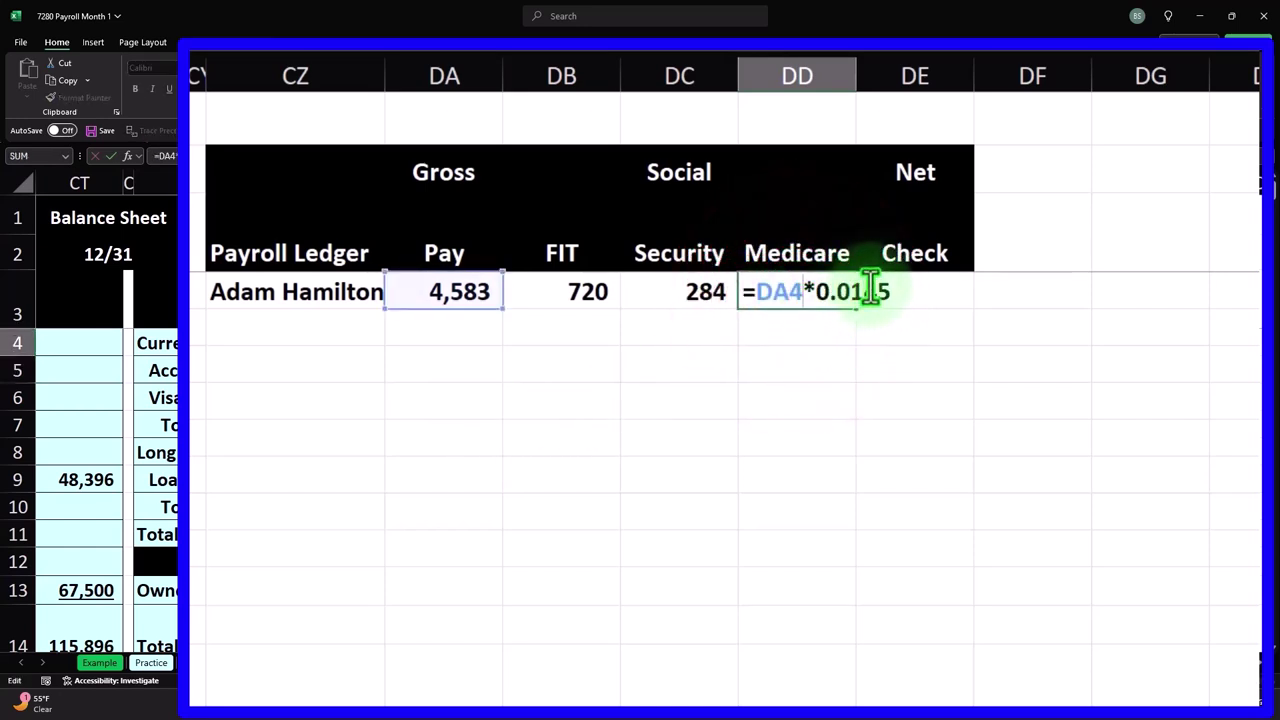
pyautogui.click(846, 291)
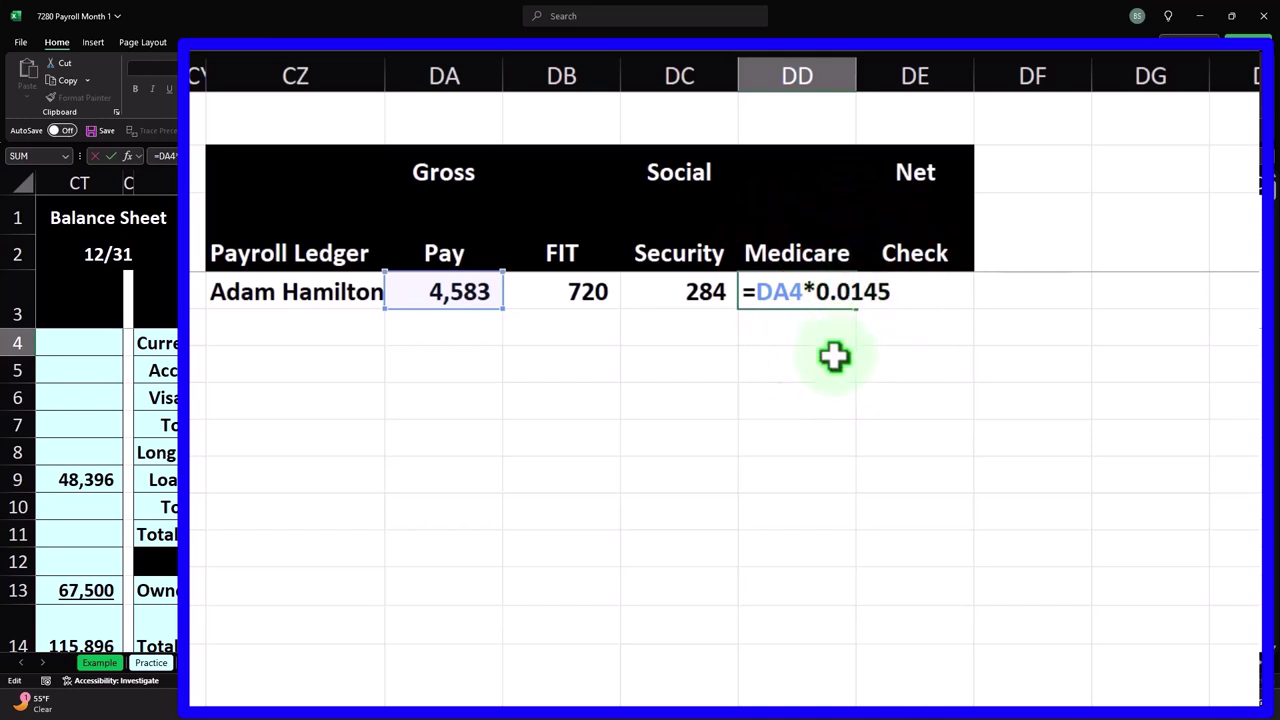
pyautogui.write('0')
pyautogui.hotkey('ctrl', 'Return')
pyautogui.press('Return')
pyautogui.press('Up')
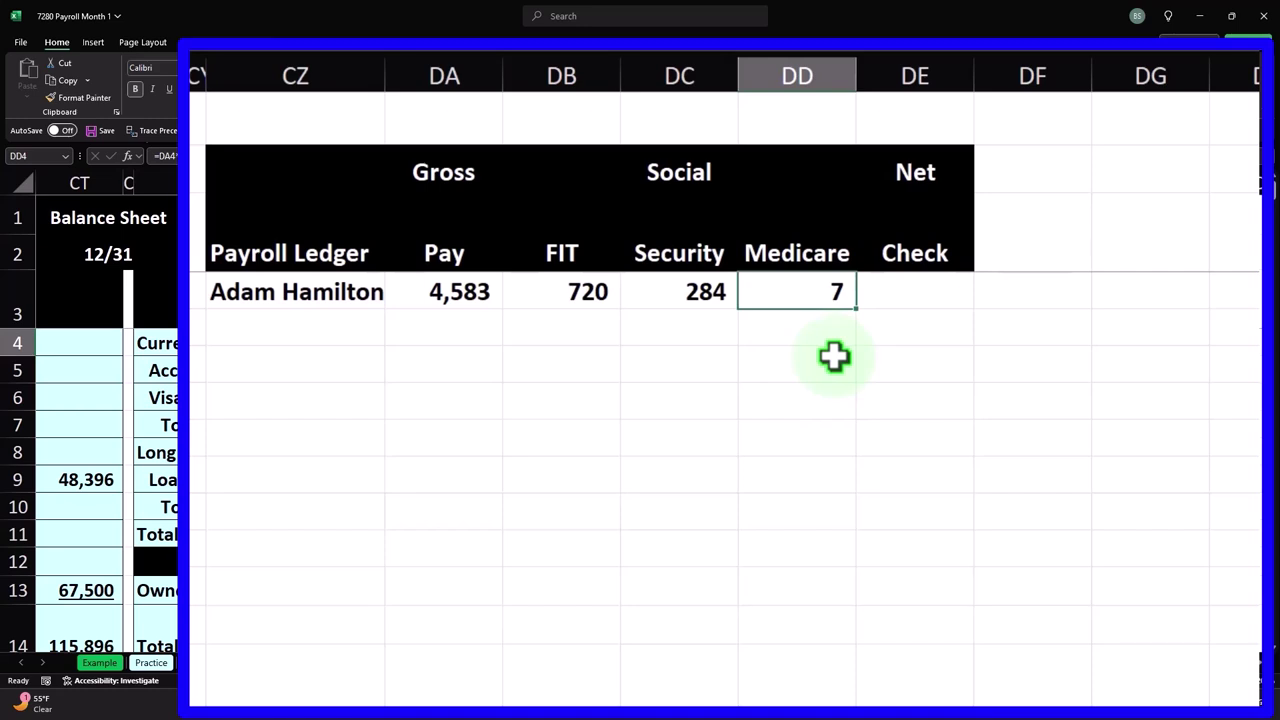
pyautogui.press('Right')
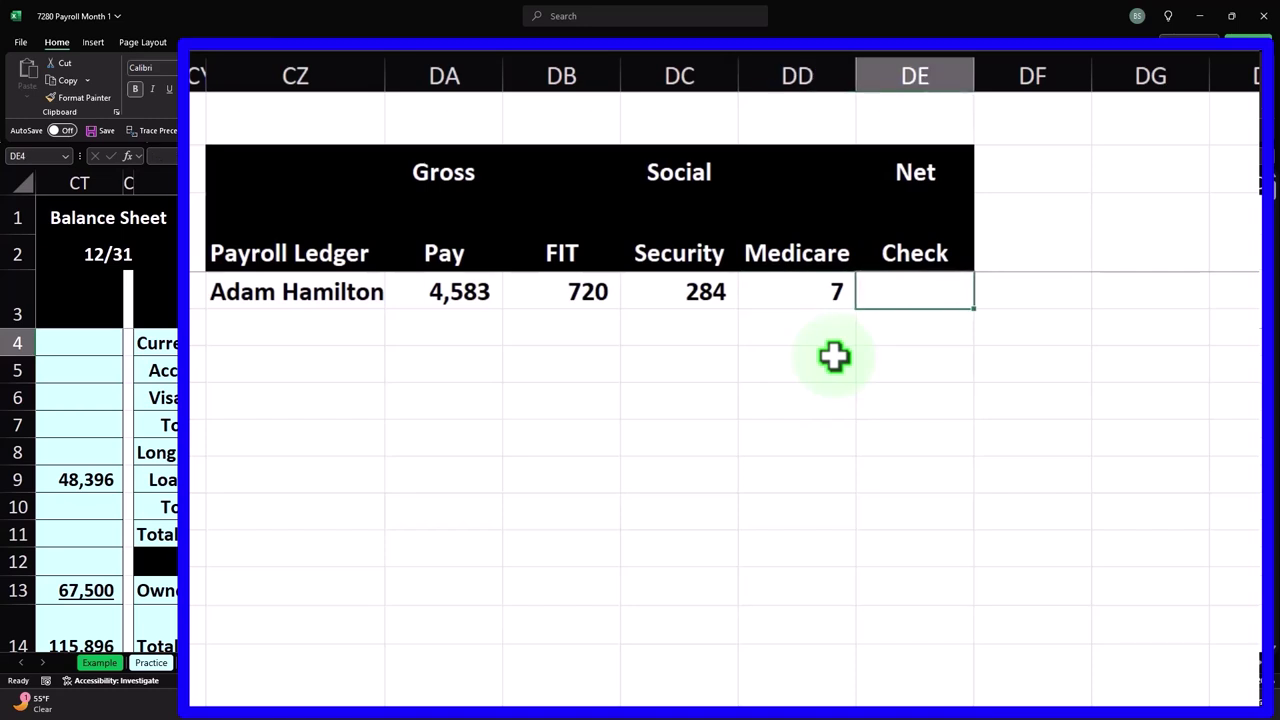
# - Enter =DA4-DB4-DC4-DD4 in DE4 so the first employee's net check shows 3,572
pyautogui.write('=')
pyautogui.press('Left')
pyautogui.press('Left')
pyautogui.press('Left')
pyautogui.press('Left')
pyautogui.write('-')
pyautogui.press('Left')
pyautogui.press('Left')
pyautogui.press('Left')
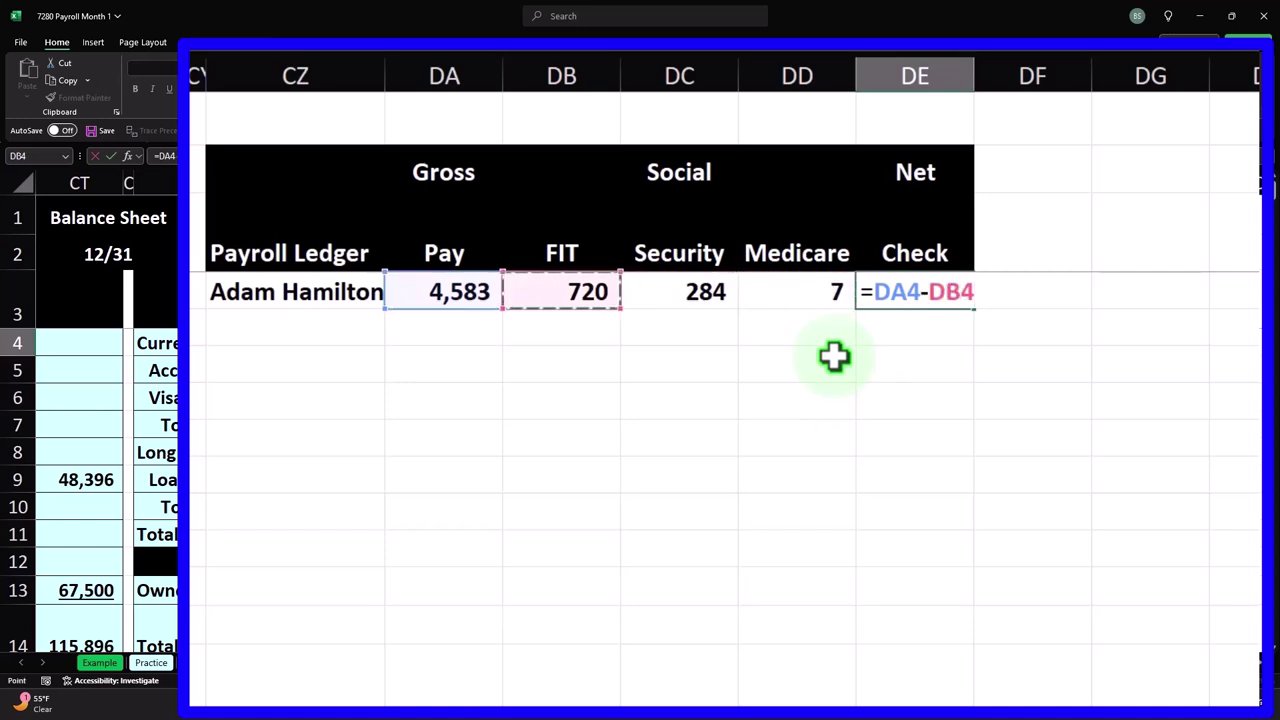
pyautogui.write('-')
pyautogui.press('Left')
pyautogui.press('Left')
pyautogui.write('-')
pyautogui.press('Left')
pyautogui.press('Return')
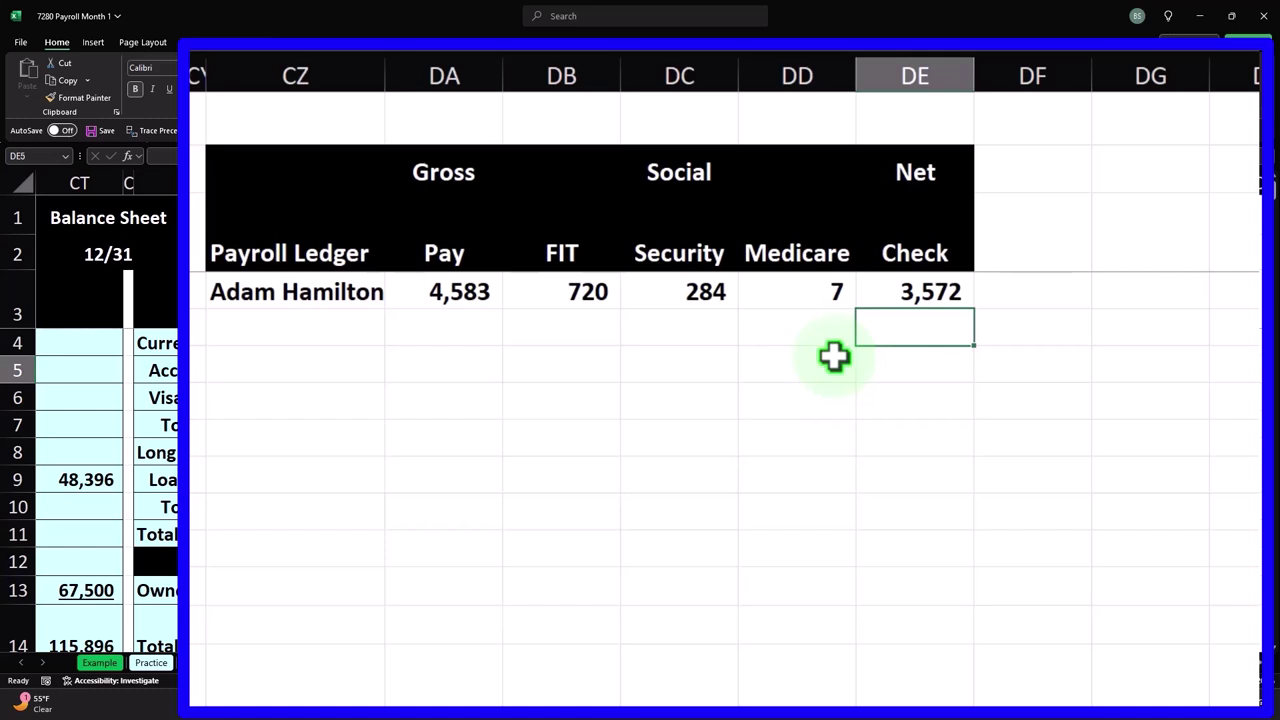
# - Enter the second employee's name in CZ5 and gross pay of 2,400 in DA5
pyautogui.press('Left')
pyautogui.press('Left')
pyautogui.press('Left')
pyautogui.press('Left')
pyautogui.press('Left')
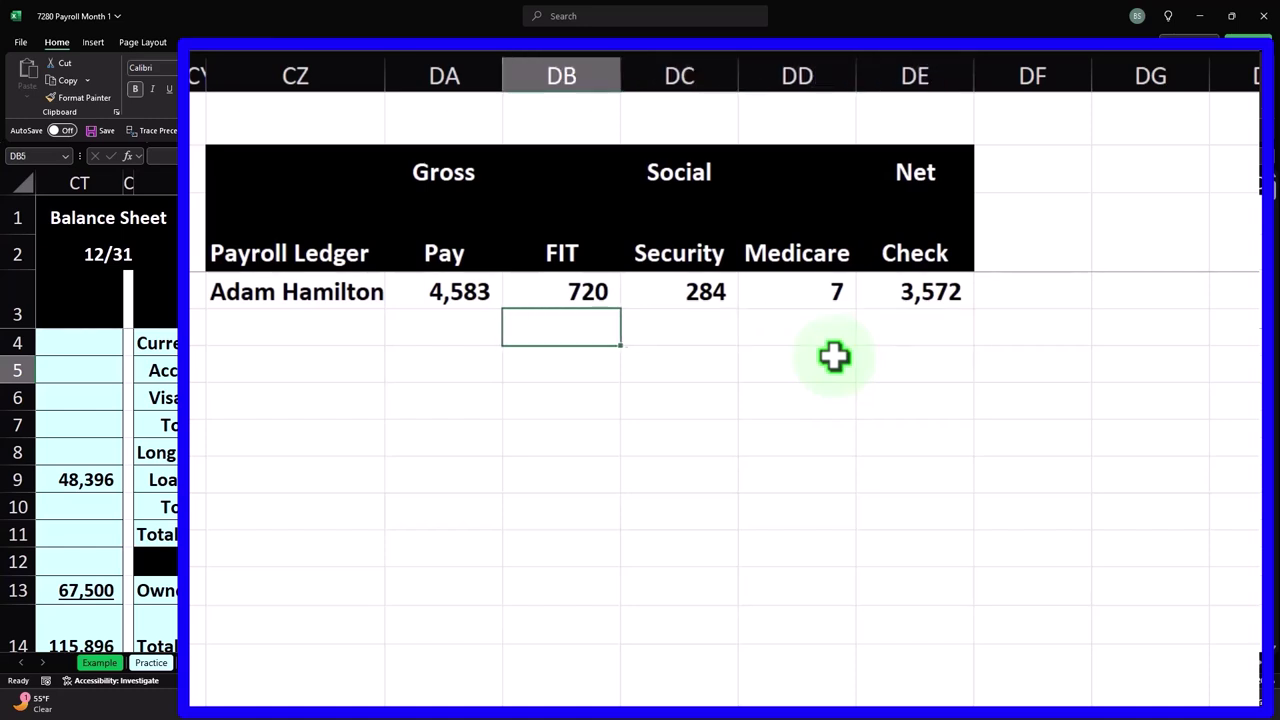
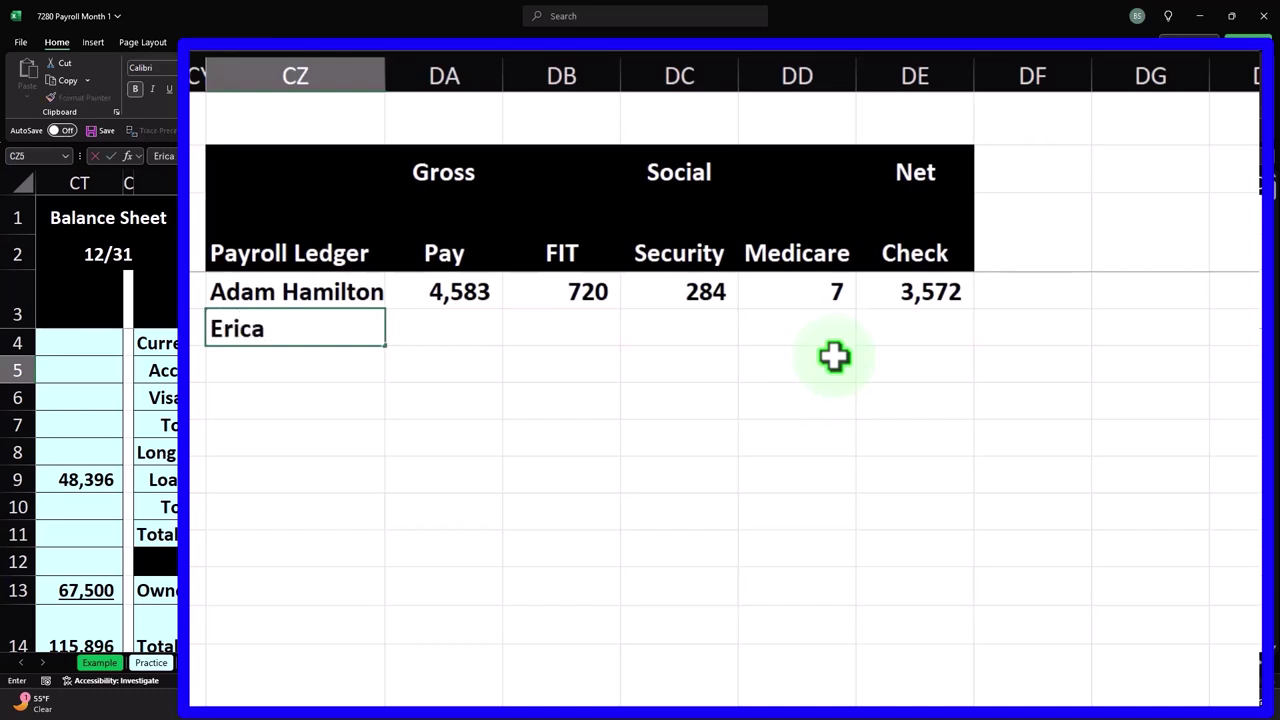
pyautogui.press('Tab')
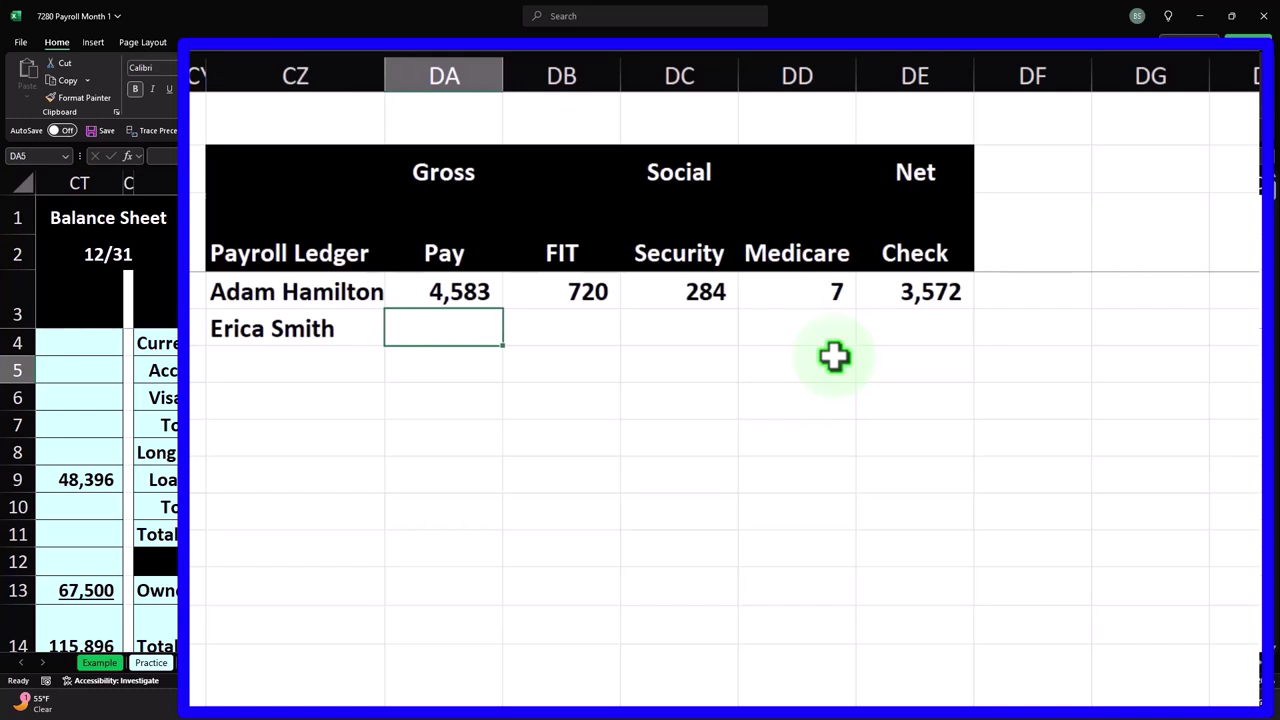
pyautogui.write('2400')
pyautogui.press('Return')
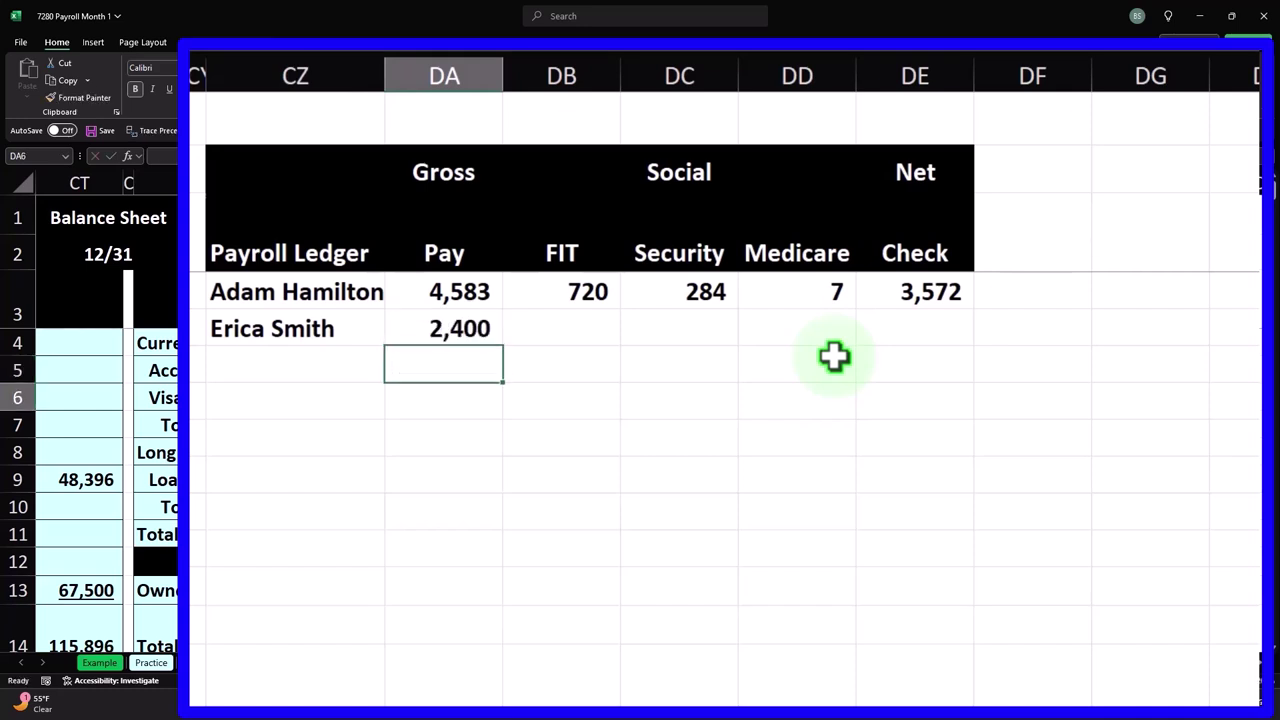
pyautogui.press('Right')
pyautogui.press('Up')
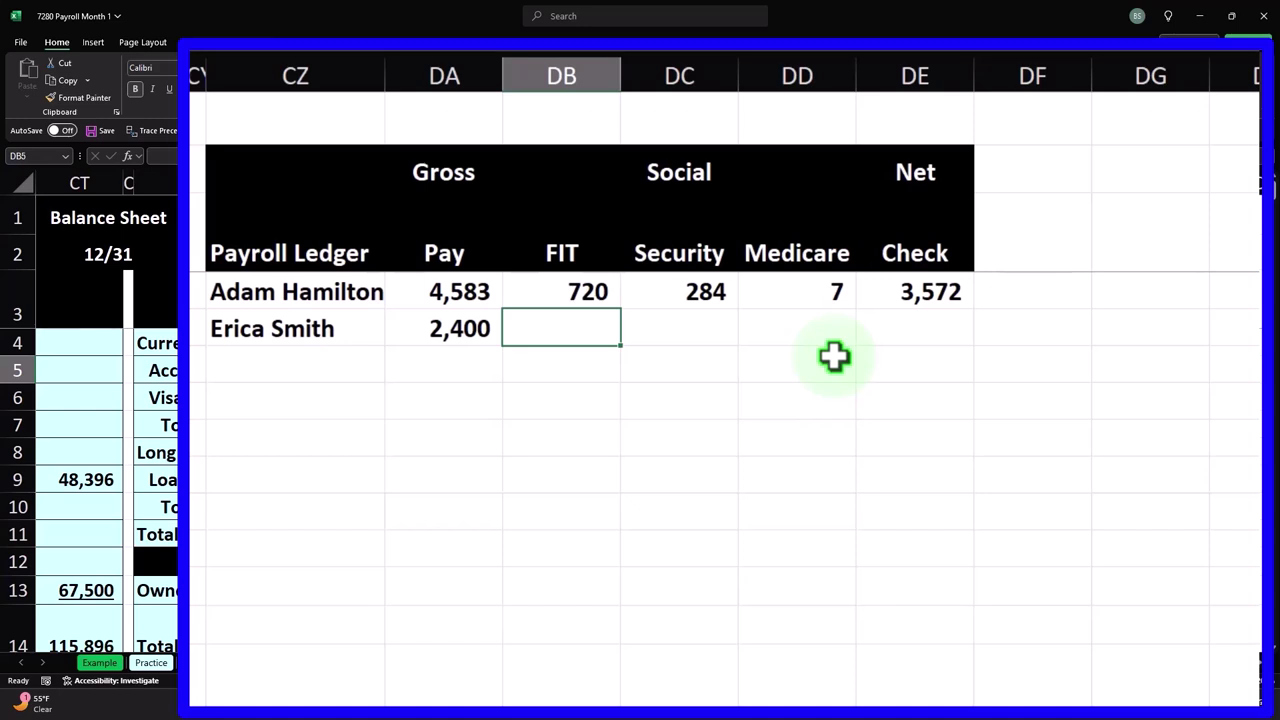
pyautogui.press('Left')
pyautogui.press('Right')
# - Enter the second employee's FIT of 360 and Social Security =DA5*.062, giving 149
pyautogui.write('360')
pyautogui.press('Return')
pyautogui.press('Up')
pyautogui.press('Right')
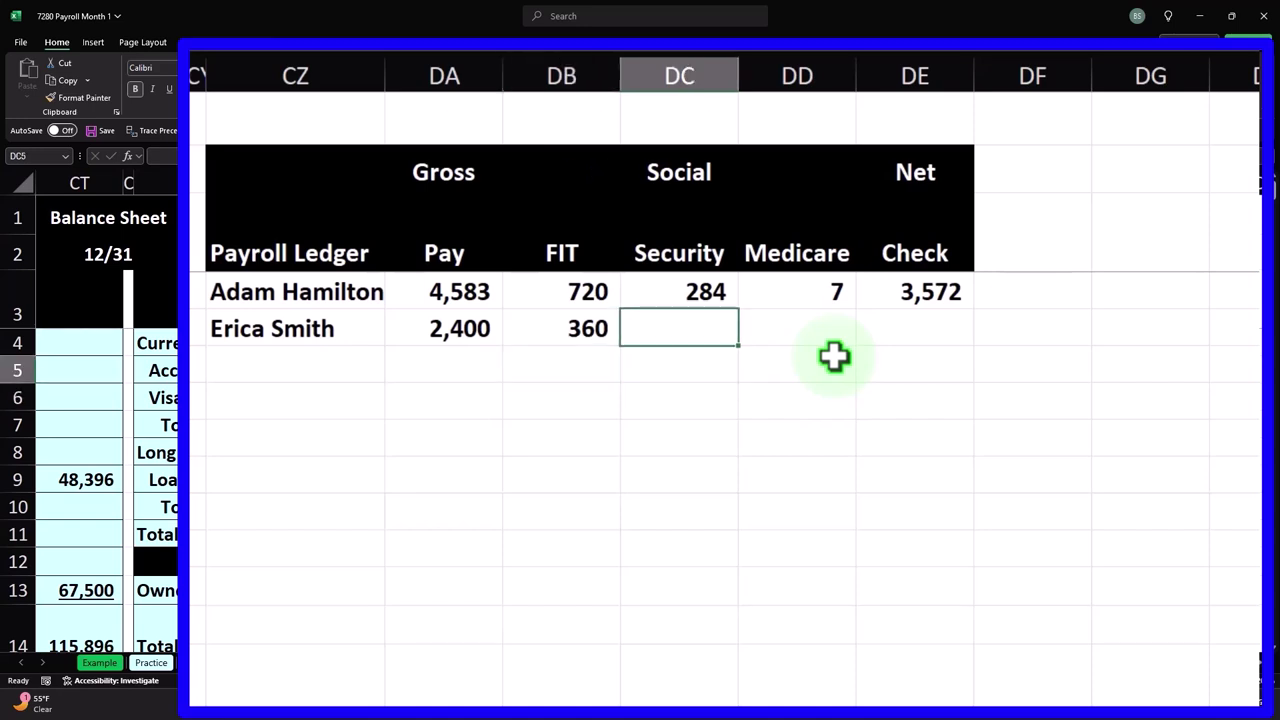
pyautogui.write('=')
pyautogui.press('Left')
pyautogui.press('Left')
pyautogui.write('*')
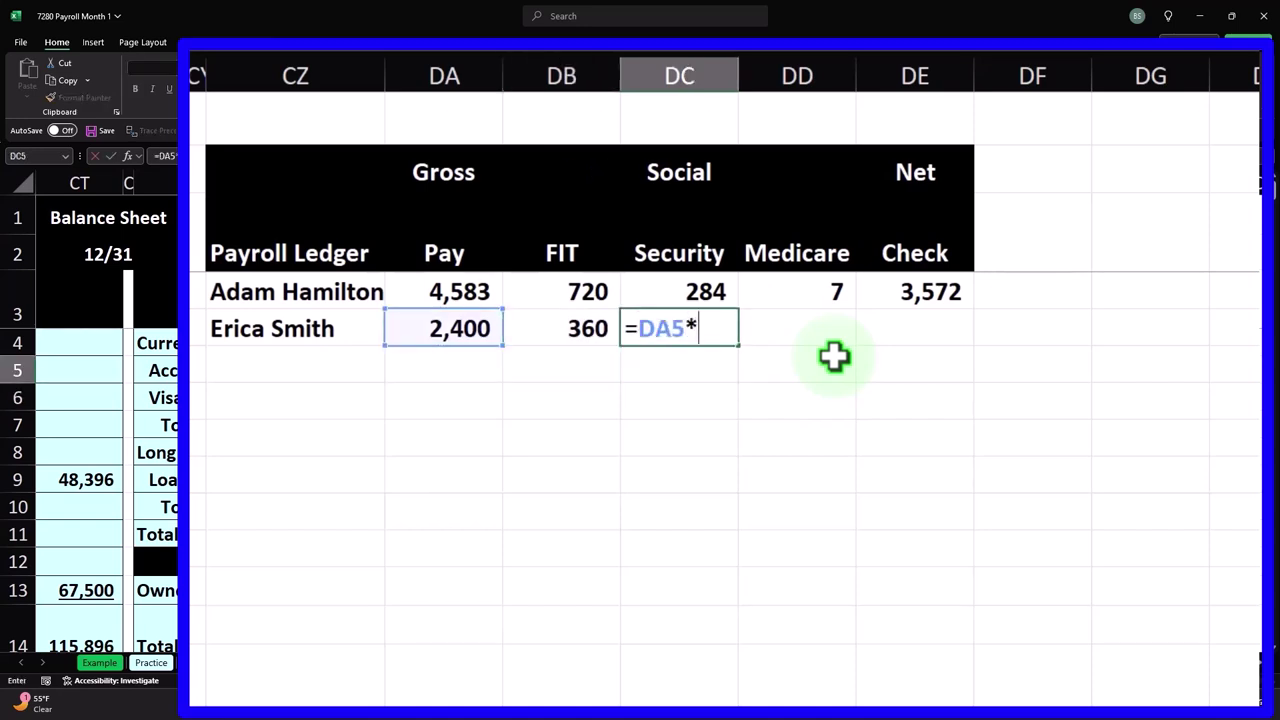
pyautogui.write('.026')
pyautogui.press('BackSpace')
pyautogui.press('BackSpace')
pyautogui.write('62')
pyautogui.press('Return')
pyautogui.press('Up')
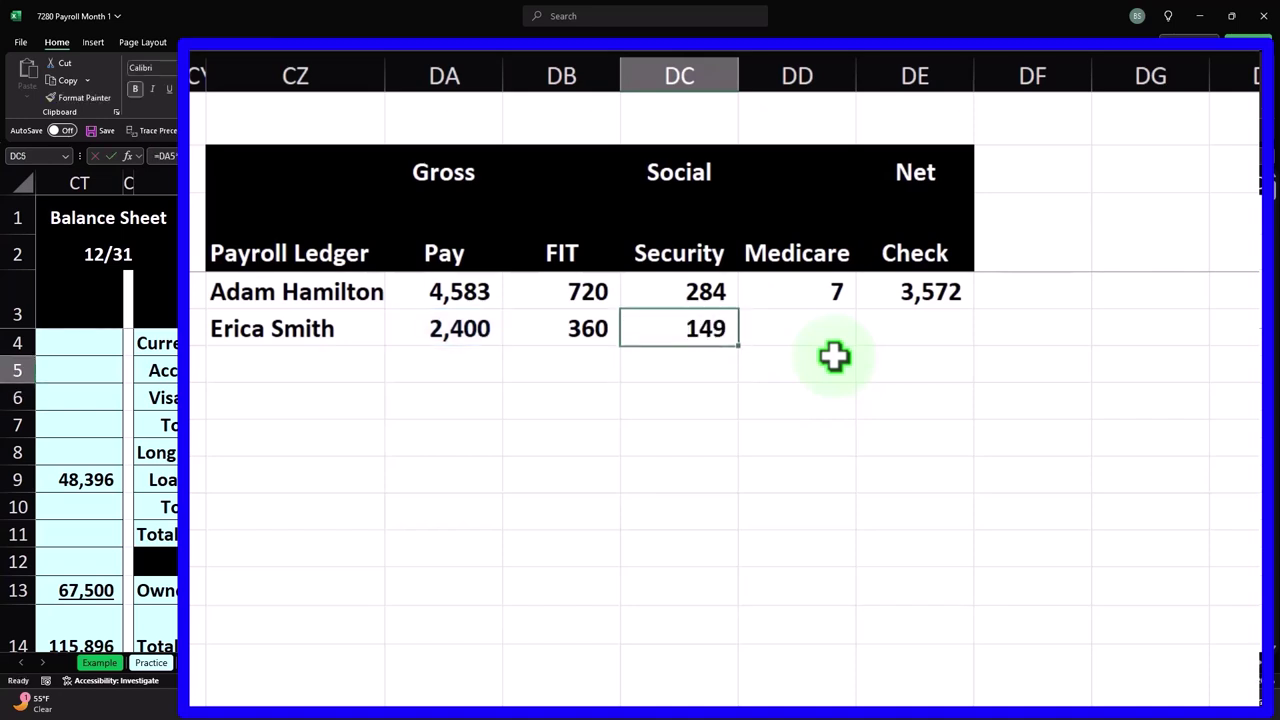
# - Enter the second employee's Medicare as =DA5*.0145, giving 35
pyautogui.press('Right')
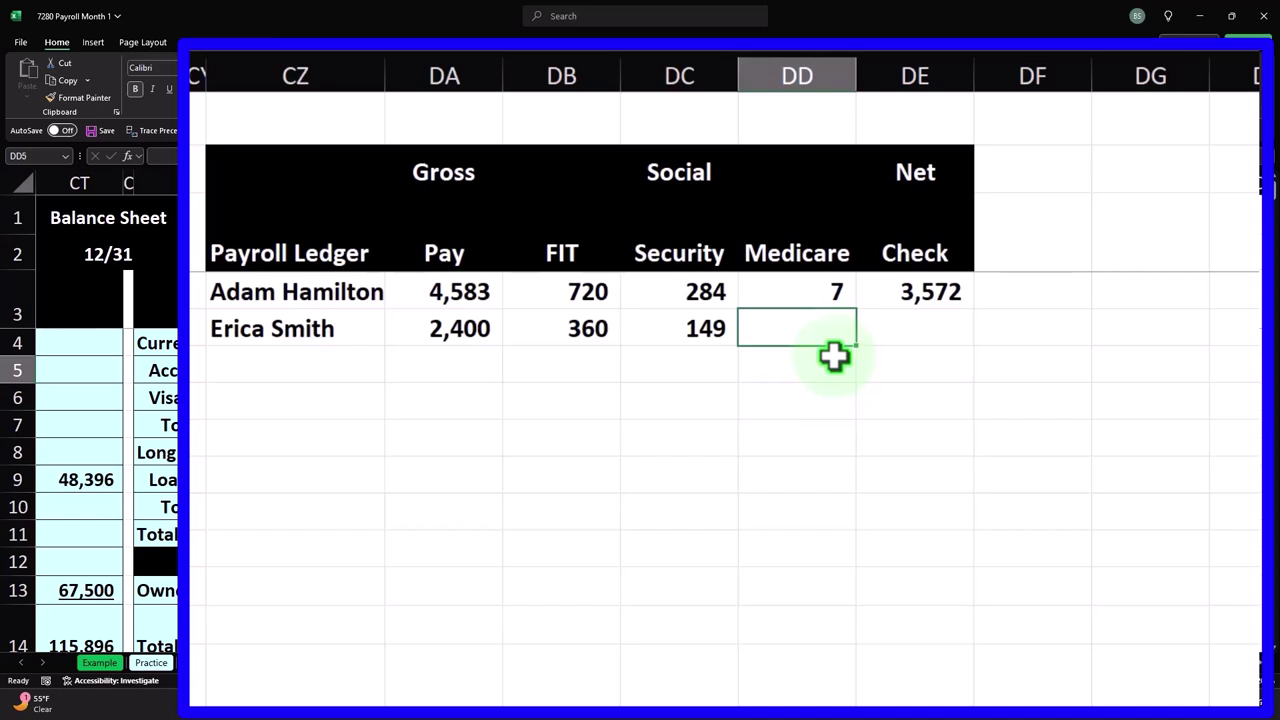
pyautogui.write('=')
pyautogui.press('Left')
pyautogui.press('Left')
pyautogui.press('Left')
pyautogui.write('*.0145')
pyautogui.press('Return')
pyautogui.press('Up')
pyautogui.press('Right')
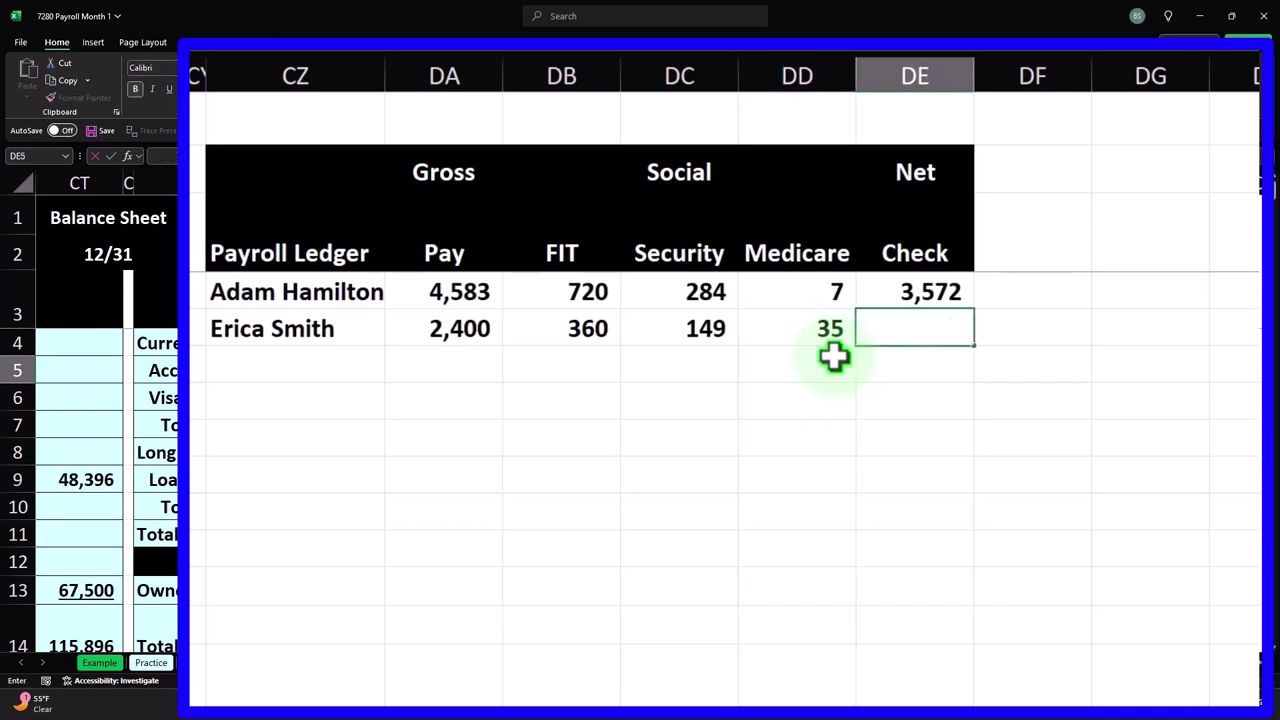
# - Enter the net check formula =DA5-DB5-DC5-DD5 in DE5, giving 1,856
pyautogui.write('=')
pyautogui.press('Left')
pyautogui.press('Left')
pyautogui.press('Left')
pyautogui.press('Left')
pyautogui.write('-')
pyautogui.press('Left')
pyautogui.press('Left')
pyautogui.press('Left')
pyautogui.write('-')
pyautogui.press('Left')
pyautogui.press('Left')
pyautogui.write('-')
pyautogui.press('Left')
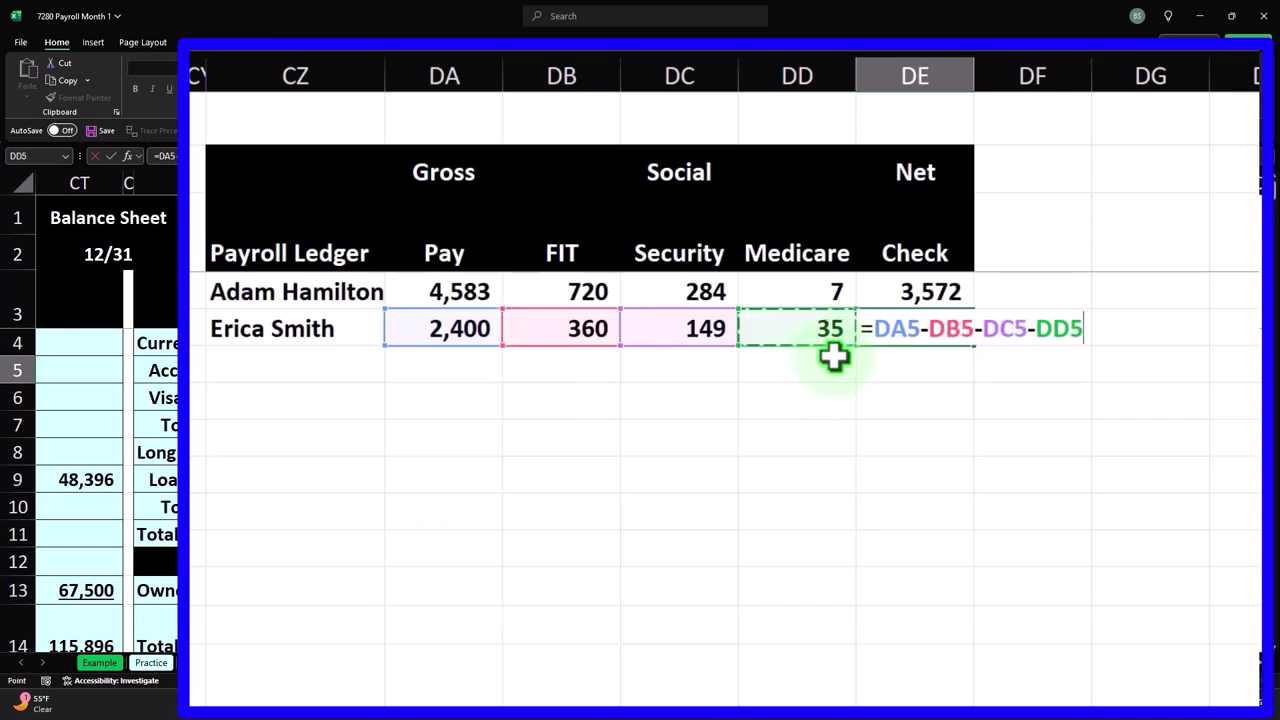
pyautogui.press('Return')
pyautogui.press('Up')
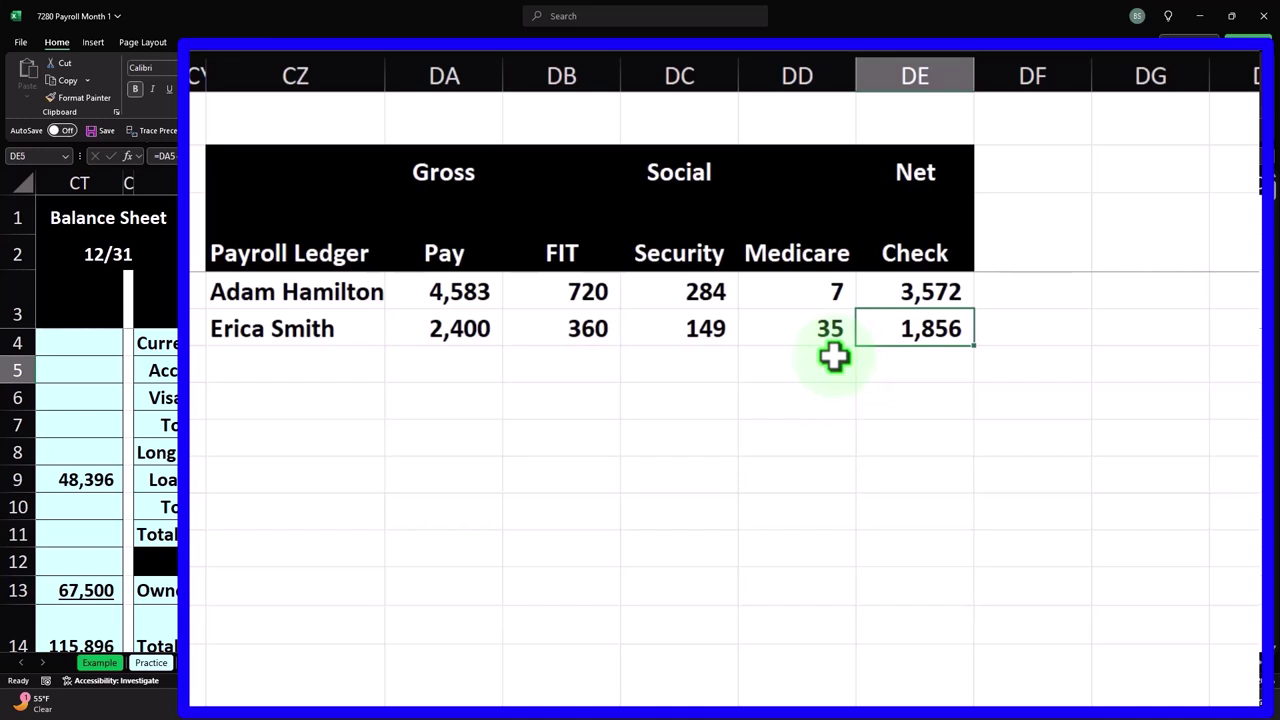
pyautogui.press('Left')
pyautogui.press('Left')
pyautogui.press('Left')
pyautogui.press('Left')
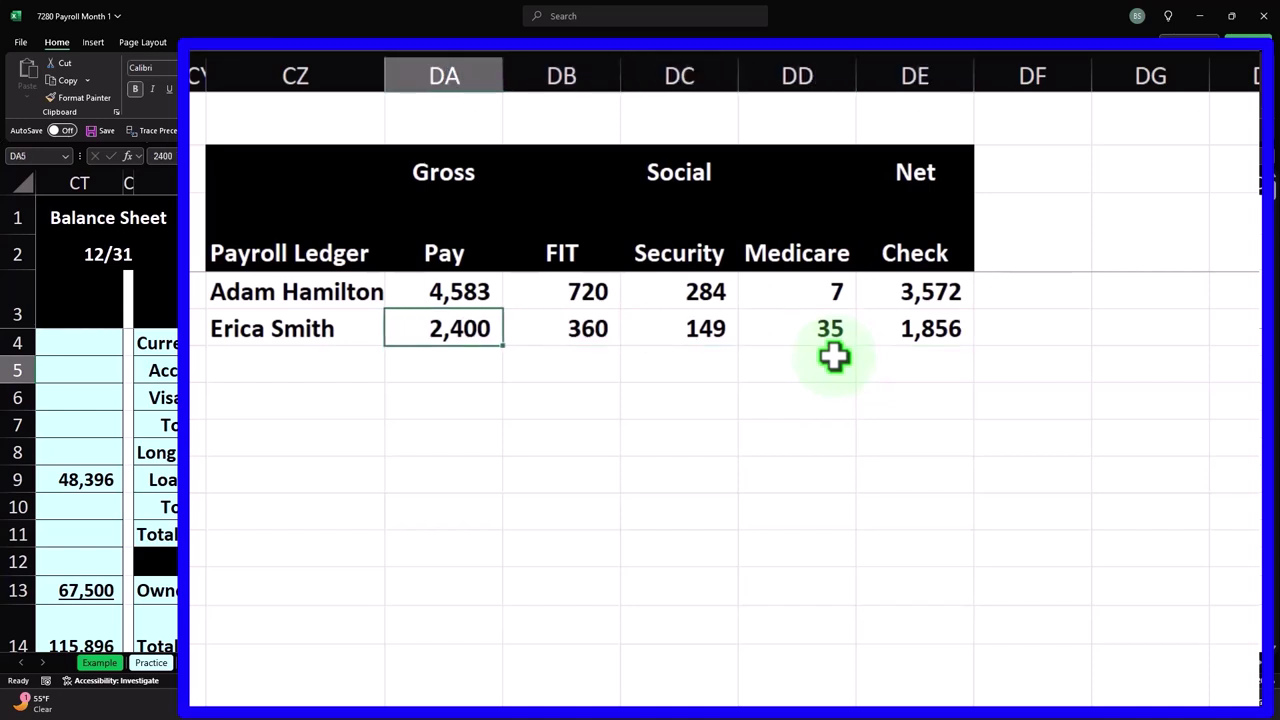
pyautogui.press('Right')
pyautogui.press('Right')
pyautogui.press('Right')
pyautogui.press('Right')
pyautogui.press('Right')
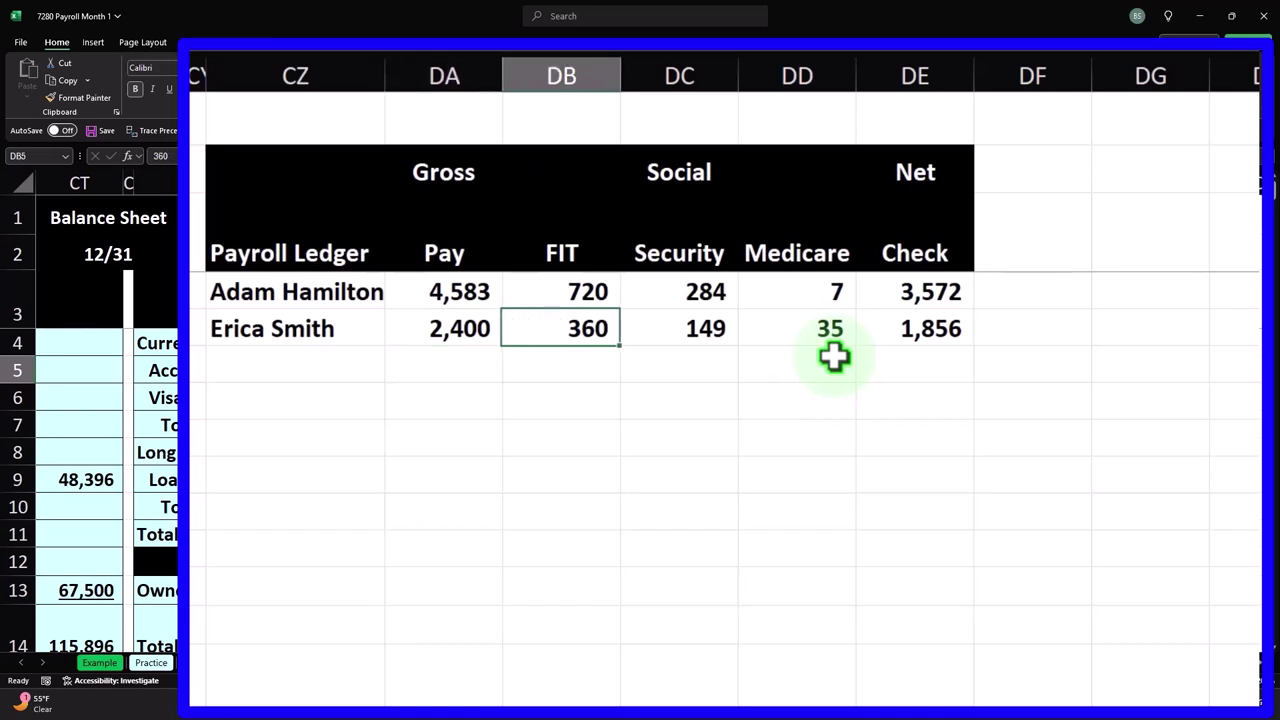
pyautogui.press('Left')
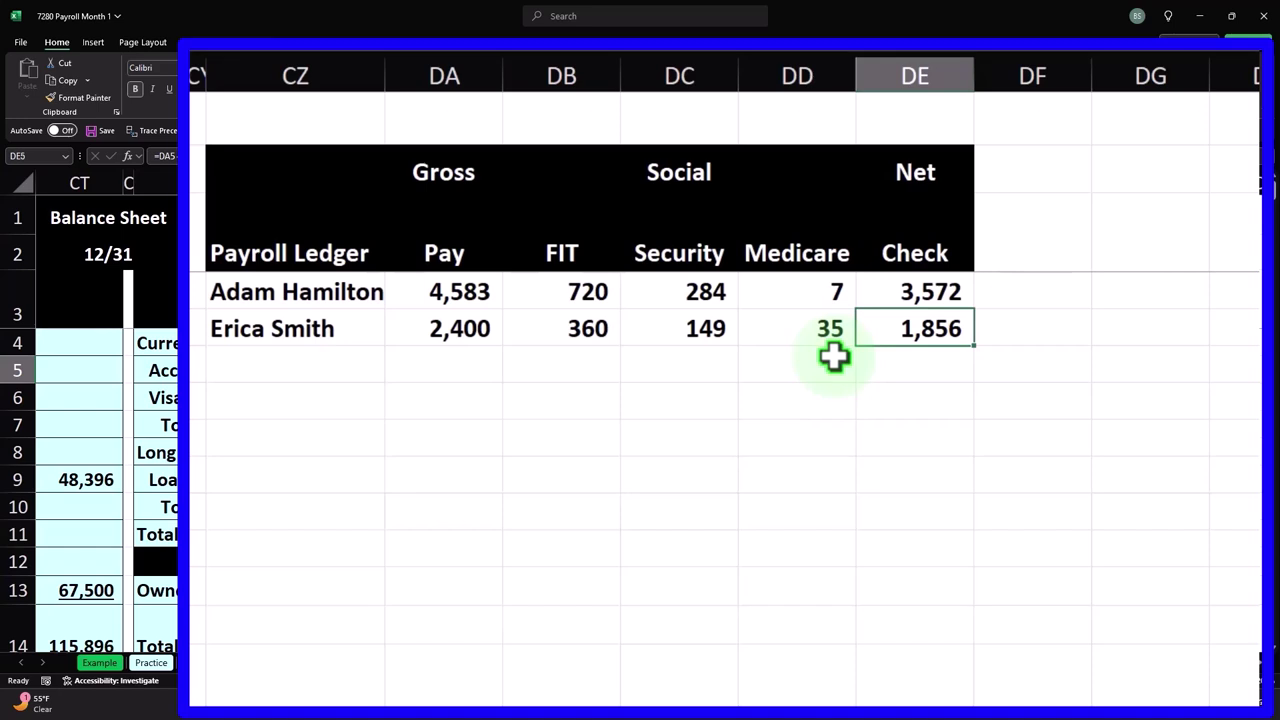
pyautogui.press('Left')
pyautogui.press('Down')
pyautogui.press('Left')
pyautogui.press('Left')
pyautogui.press('Left')
pyautogui.press('Left')
# - Label row 6 Total and sum DA4:DA5, copying the SUM across to DE6
pyautogui.write('Total')
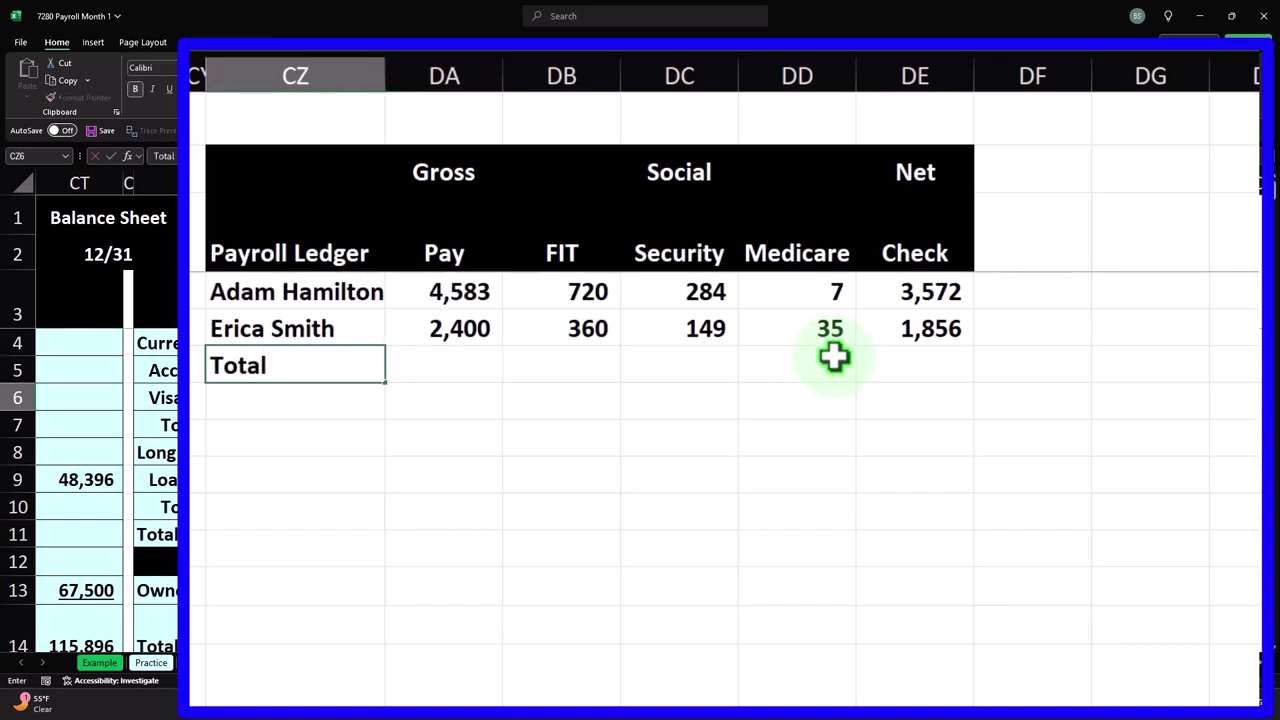
pyautogui.press('Right')
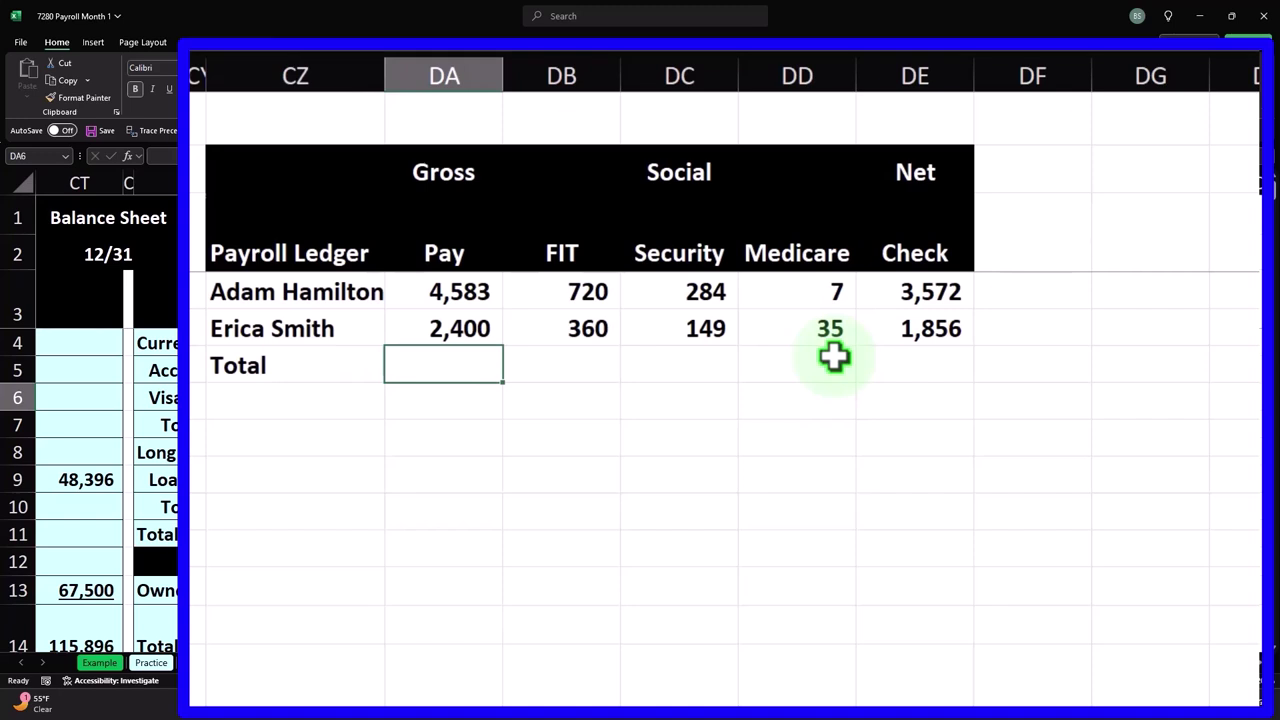
pyautogui.write('=sum(')
pyautogui.press('Up')
pyautogui.hotkey('shift', 'Up')
pyautogui.press('Return')
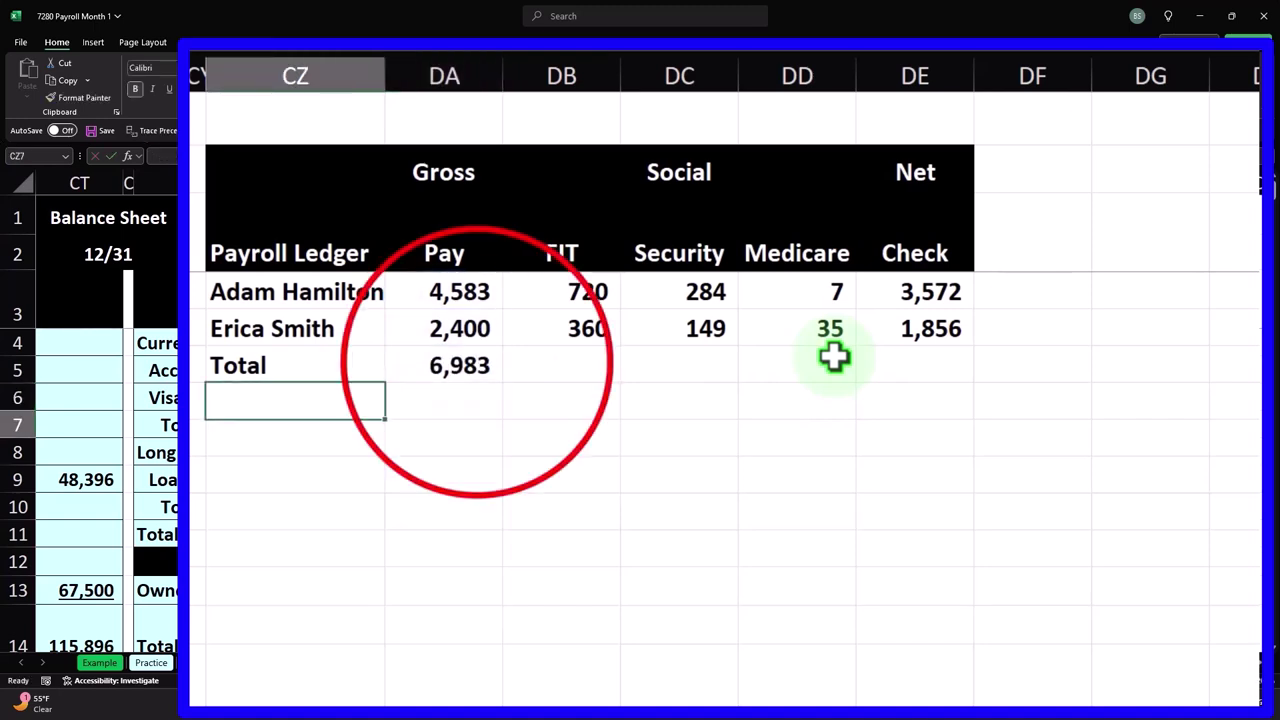
pyautogui.click(475, 365)
pyautogui.moveTo(505, 388); pyautogui.dragTo(946, 381)
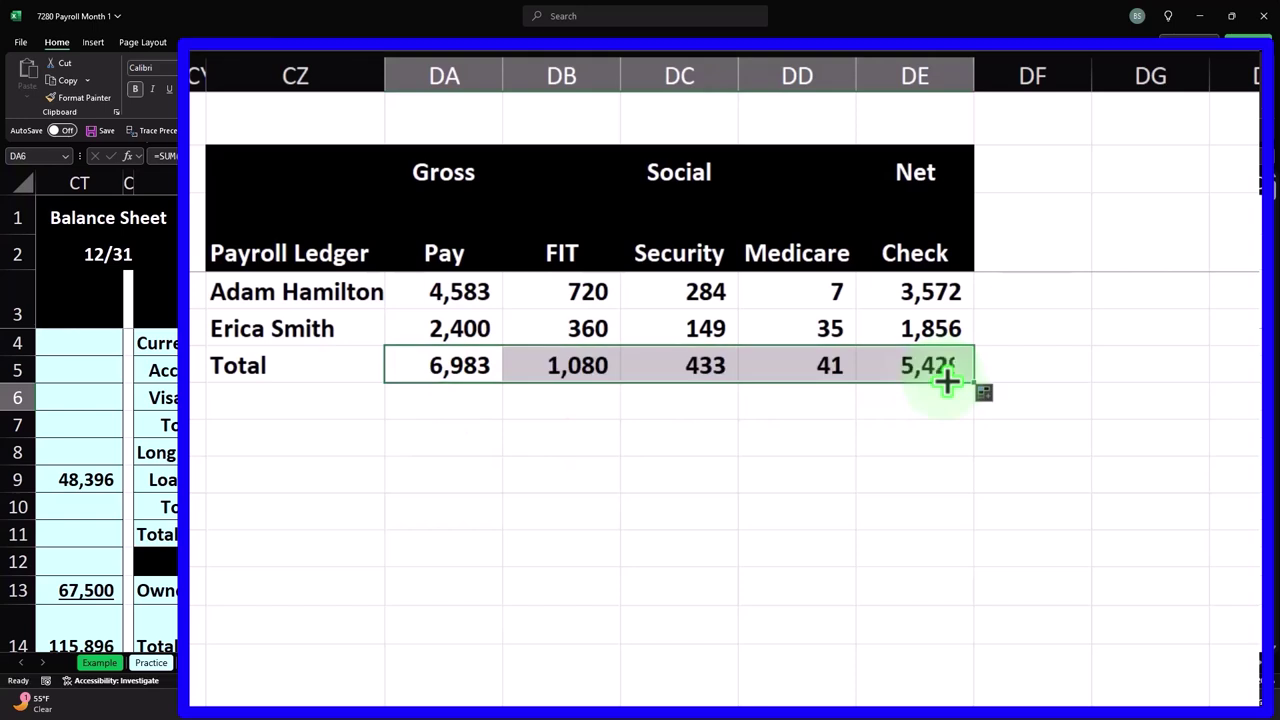
# - Underline the second employee's figures in DA5:DE5 and check the net check total
pyautogui.moveTo(478, 318); pyautogui.dragTo(910, 320)
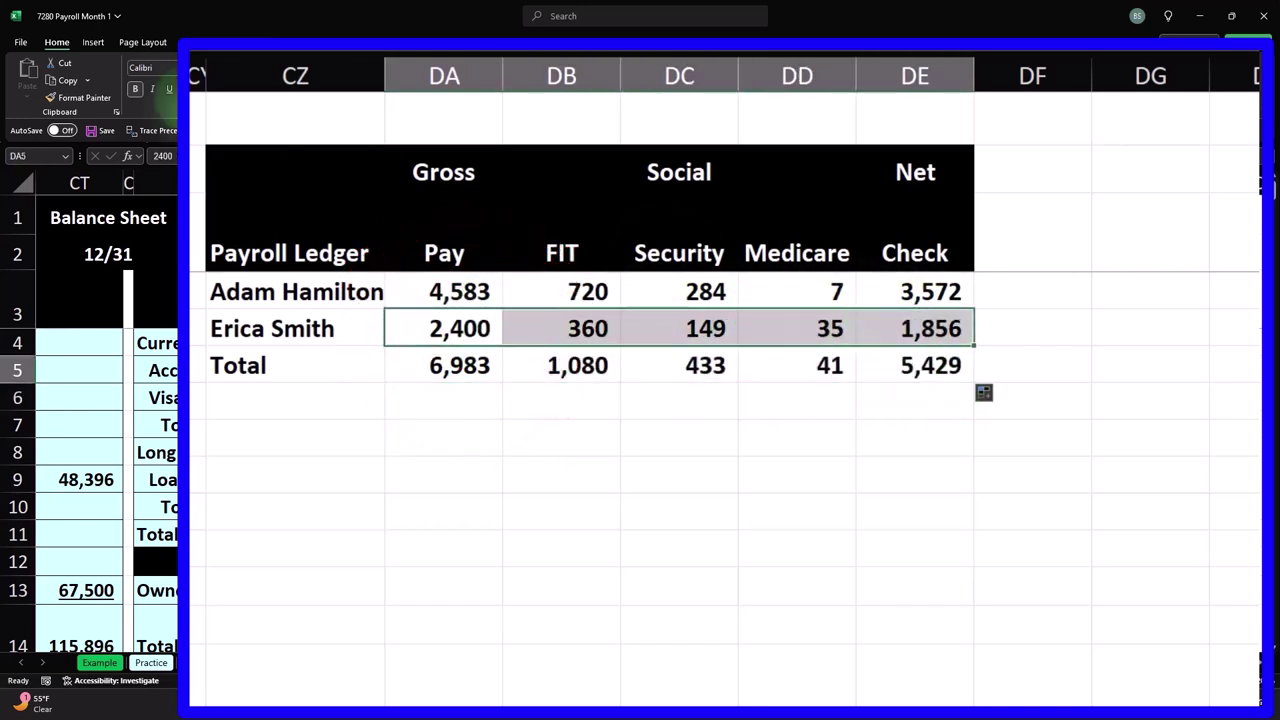
pyautogui.click(170, 90)
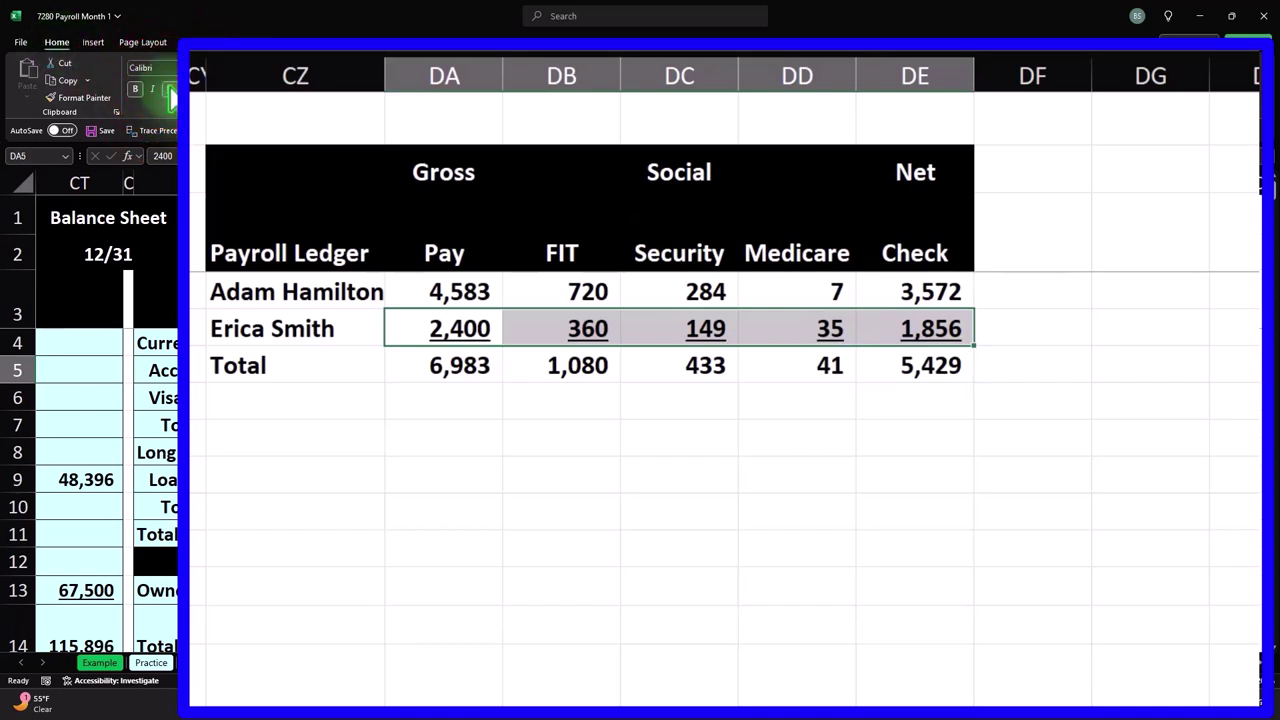
pyautogui.click(928, 395)
pyautogui.doubleClick(893, 368)
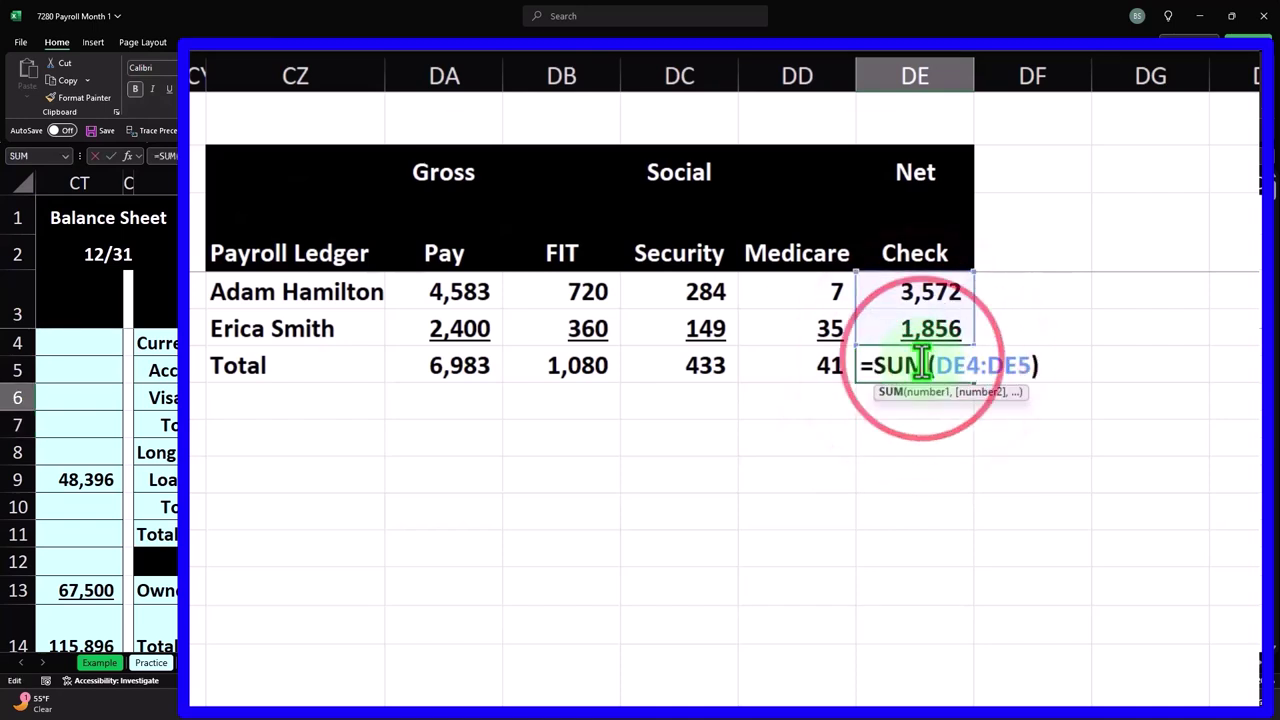
pyautogui.press('Tab')
pyautogui.write('=')
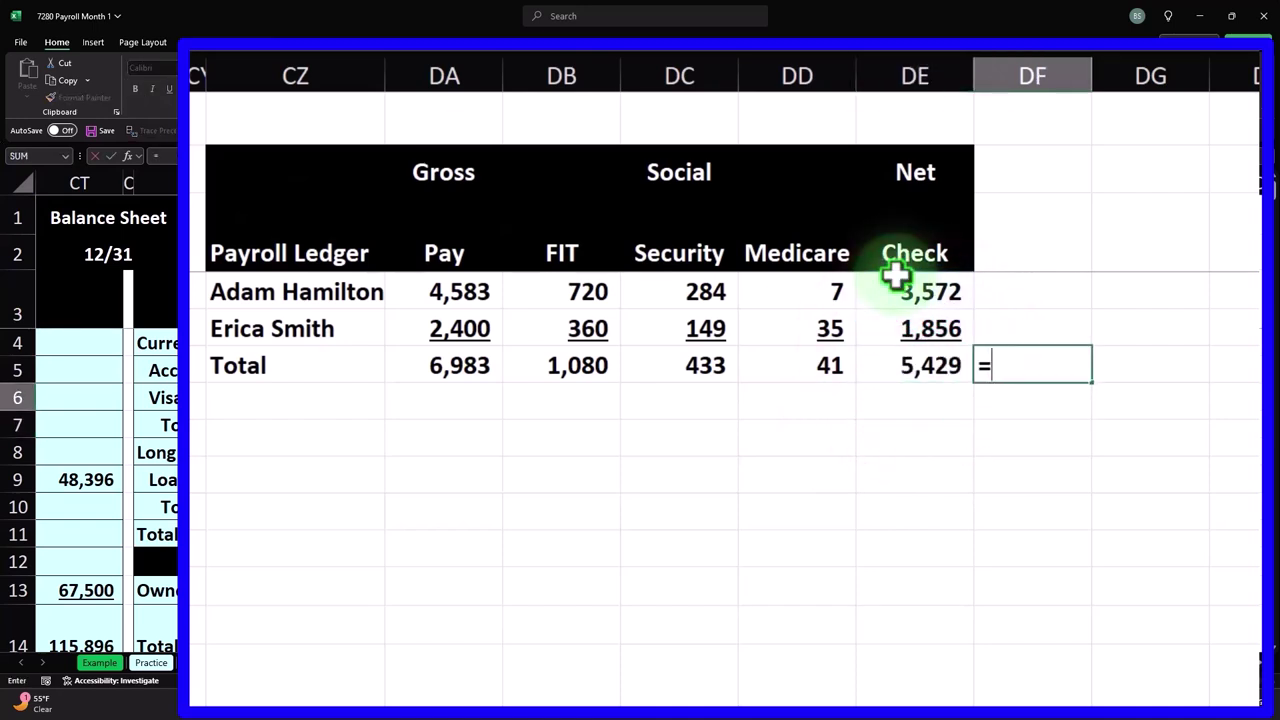
# - Enter =DA6-DB6-DC6-DD6 in DF6 as a net check cross-check of 5,429
pyautogui.press('Left')
pyautogui.press('Left')
pyautogui.press('Left')
pyautogui.press('Left')
pyautogui.press('Left')
pyautogui.write('-')
pyautogui.press('Left')
pyautogui.press('Left')
pyautogui.press('Left')
pyautogui.press('Left')
pyautogui.write('-')
pyautogui.press('Left')
pyautogui.press('Left')
pyautogui.press('Left')
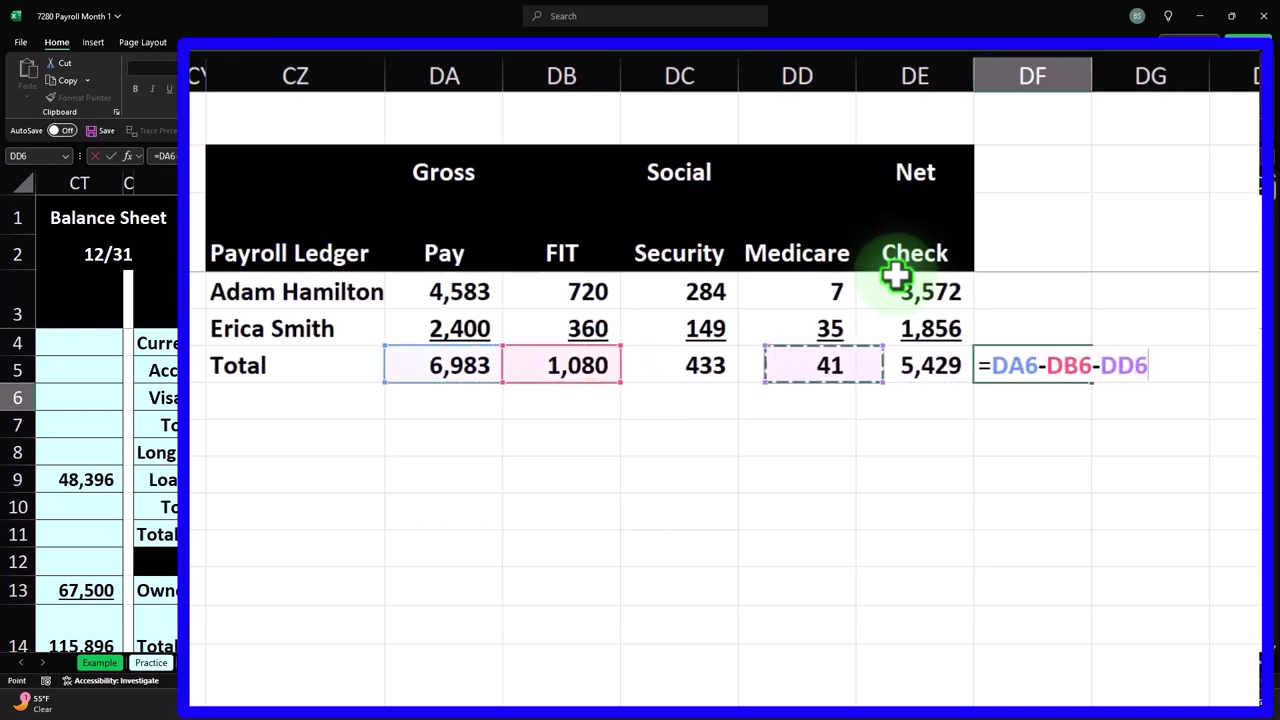
pyautogui.write('-')
pyautogui.press('Left')
pyautogui.press('Left')
pyautogui.press('Return')
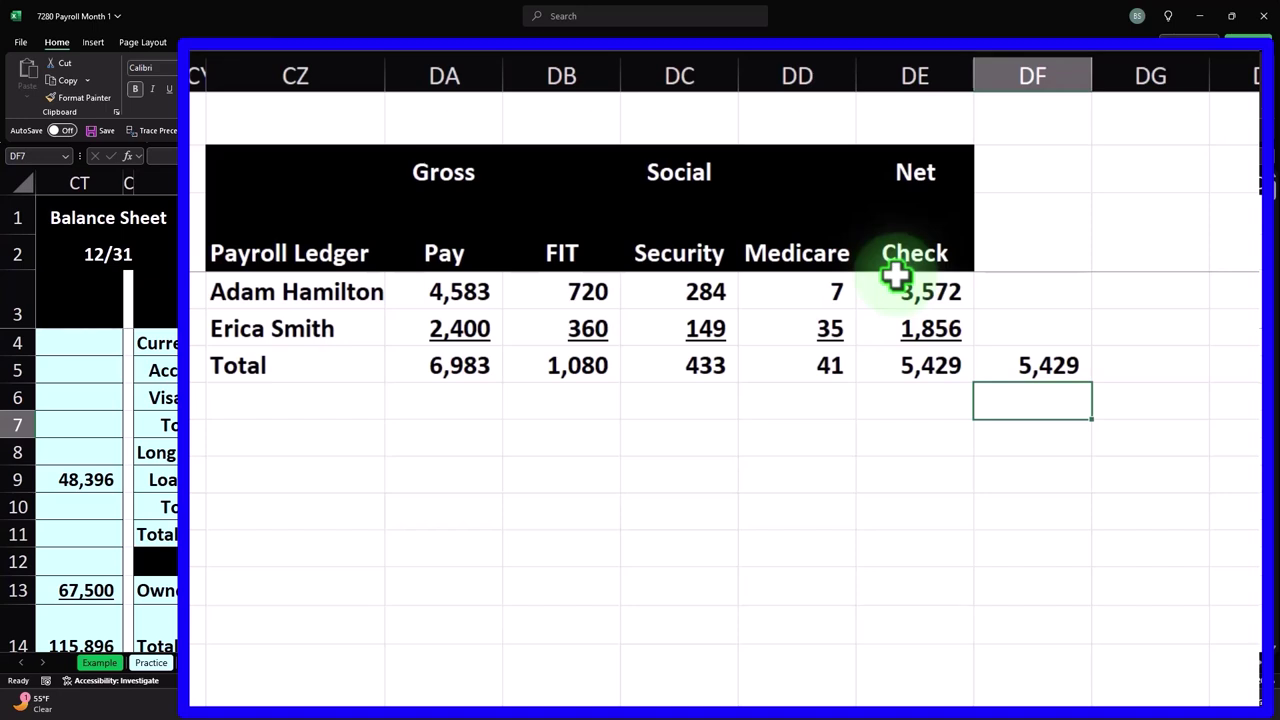
# - Review the gross pay, FIT, Social Security and Medicare totals in the Total row
pyautogui.click(457, 288)
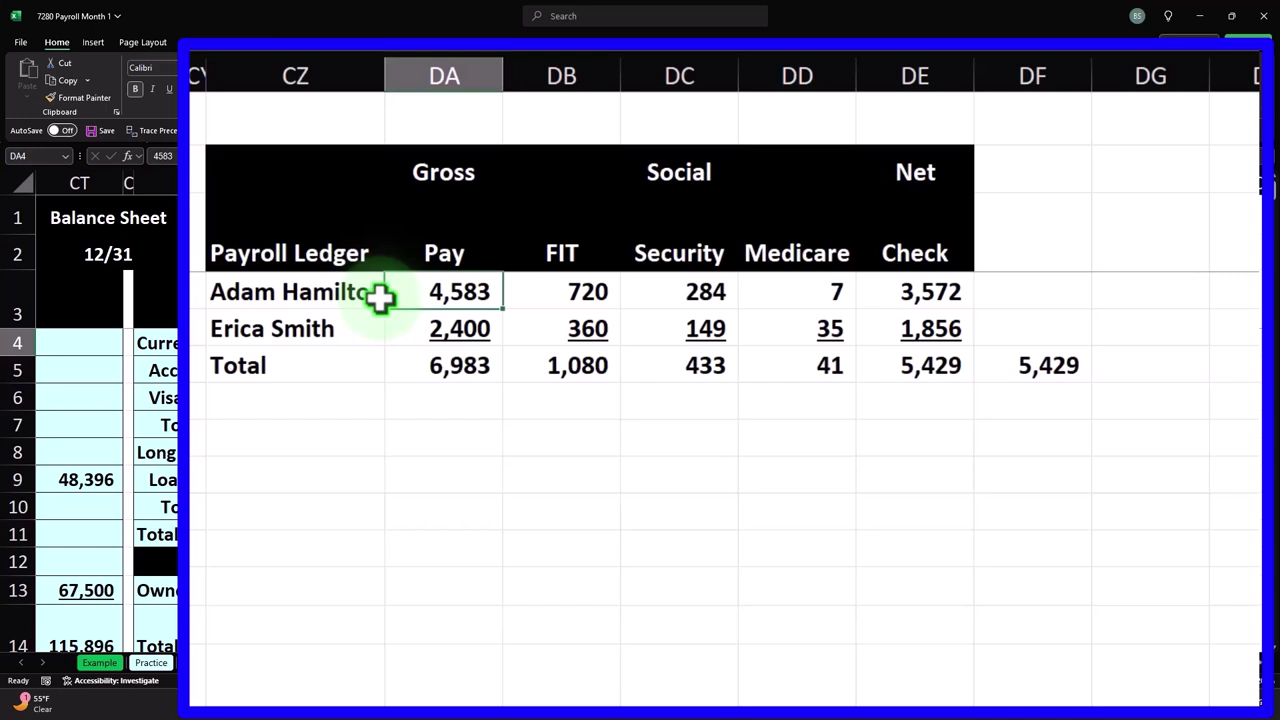
pyautogui.moveTo(450, 372); pyautogui.dragTo(869, 351)
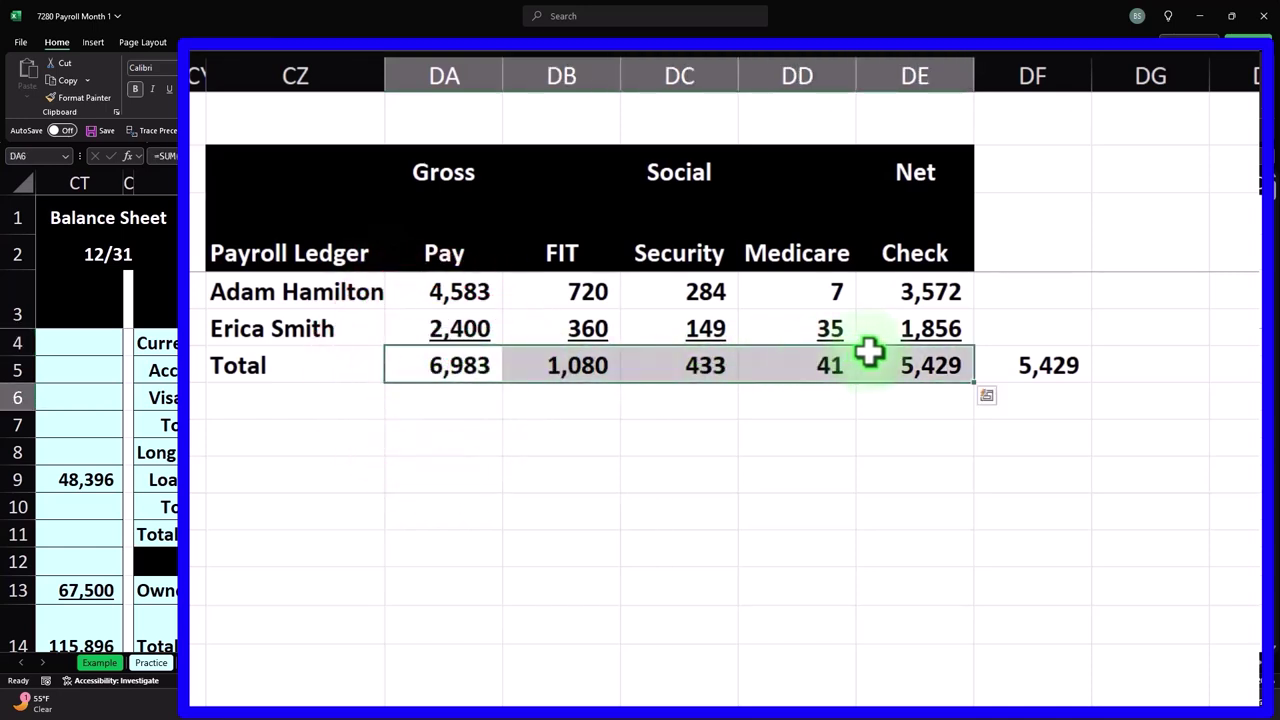
pyautogui.click(458, 368)
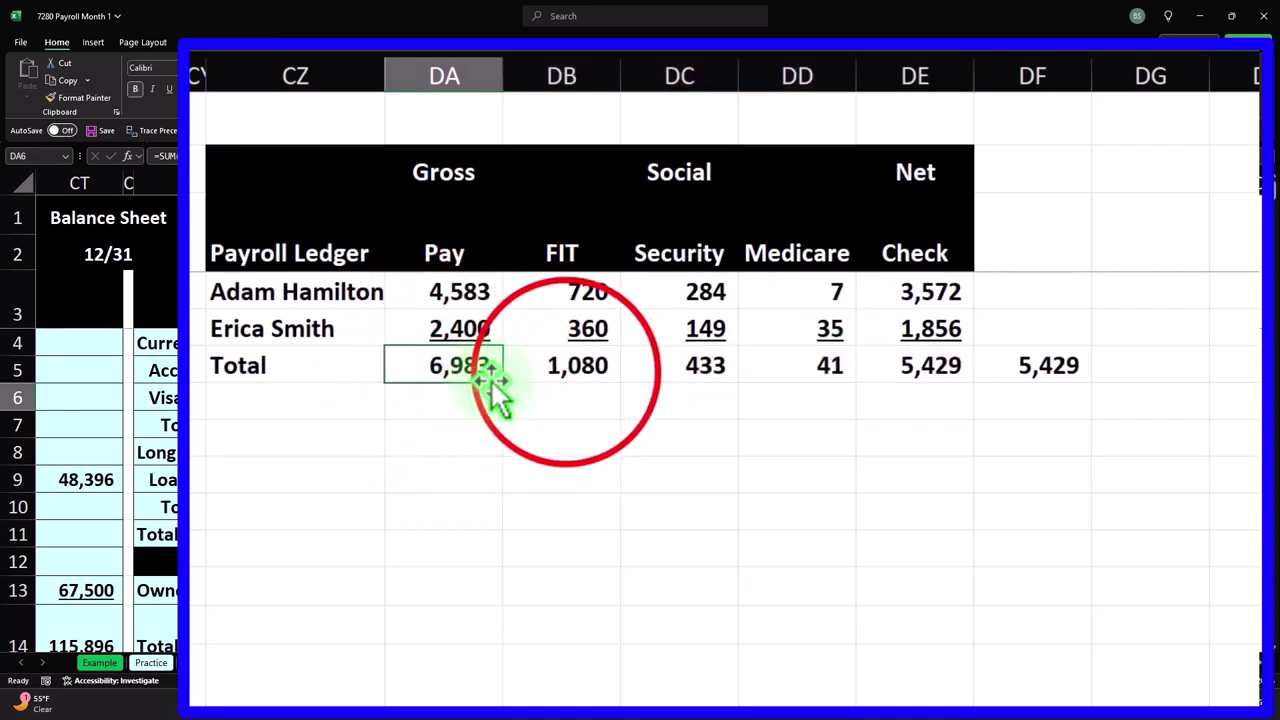
pyautogui.click(590, 368)
pyautogui.click(655, 366)
pyautogui.click(795, 369)
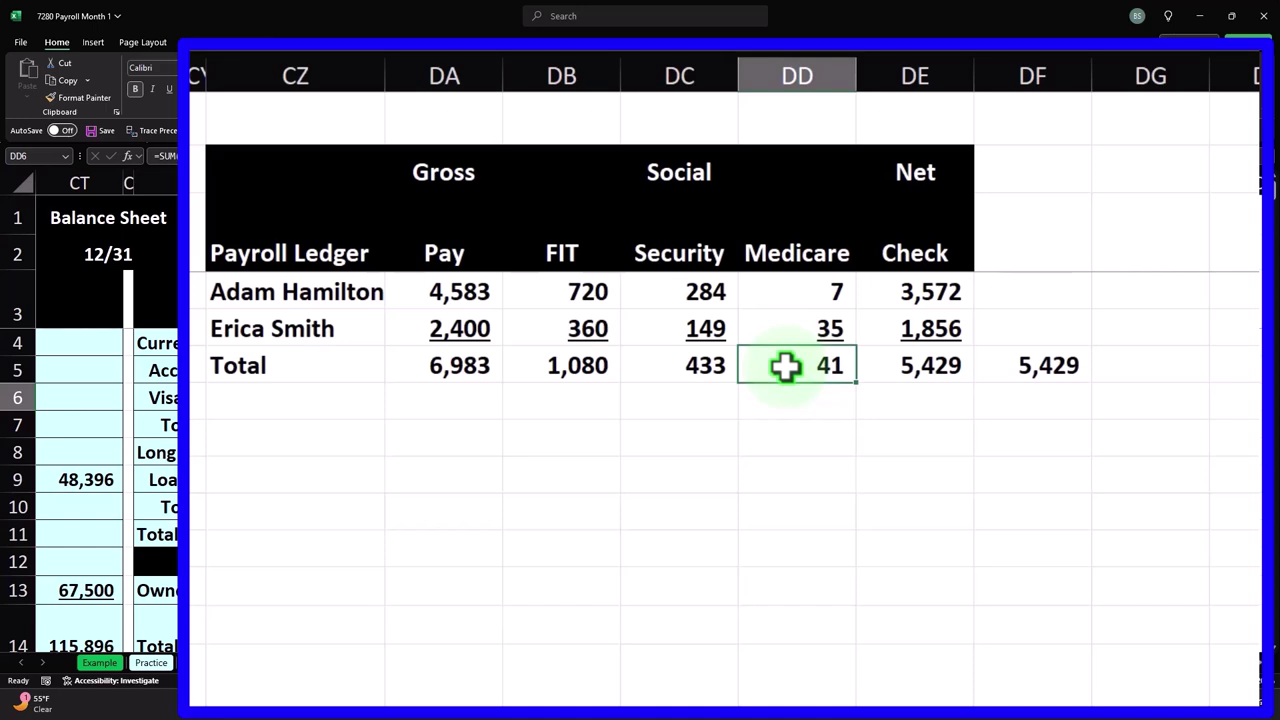
# - Place an Employer Tax label in column CZ below the Total row
pyautogui.press('Down')
pyautogui.press('Down')
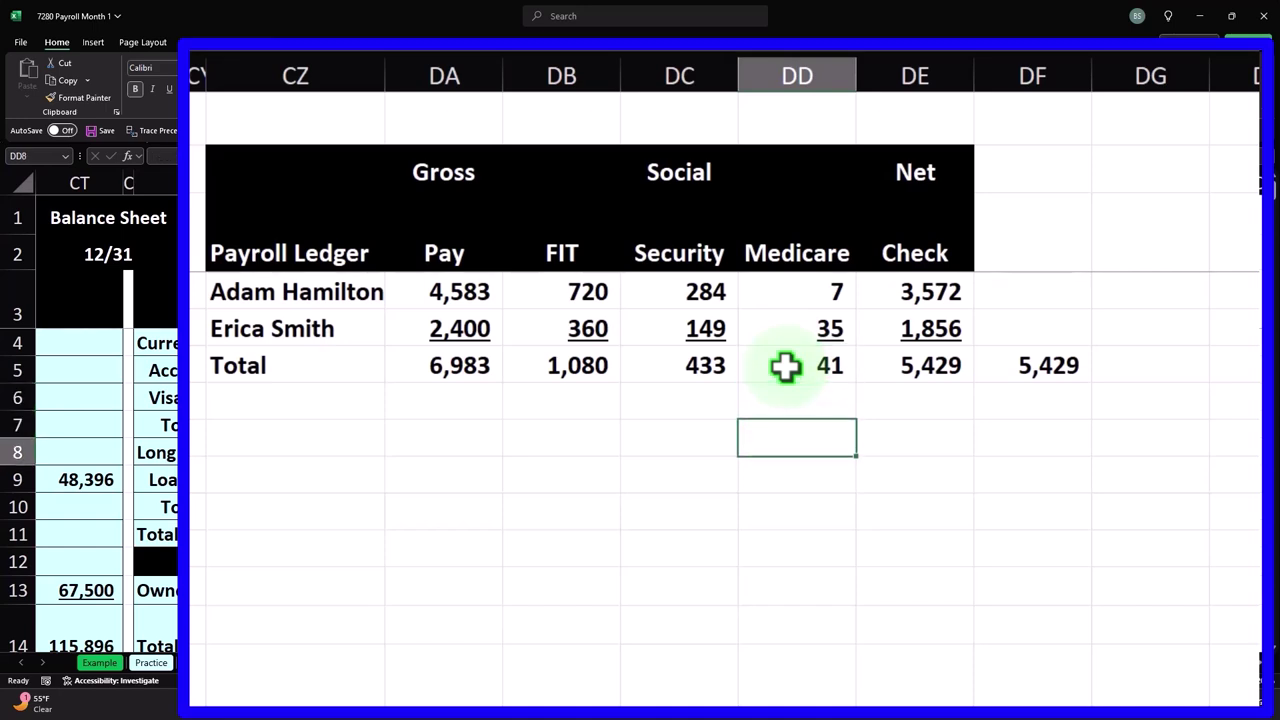
pyautogui.press('Left')
pyautogui.press('Left')
pyautogui.press('Left')
pyautogui.press('Left')
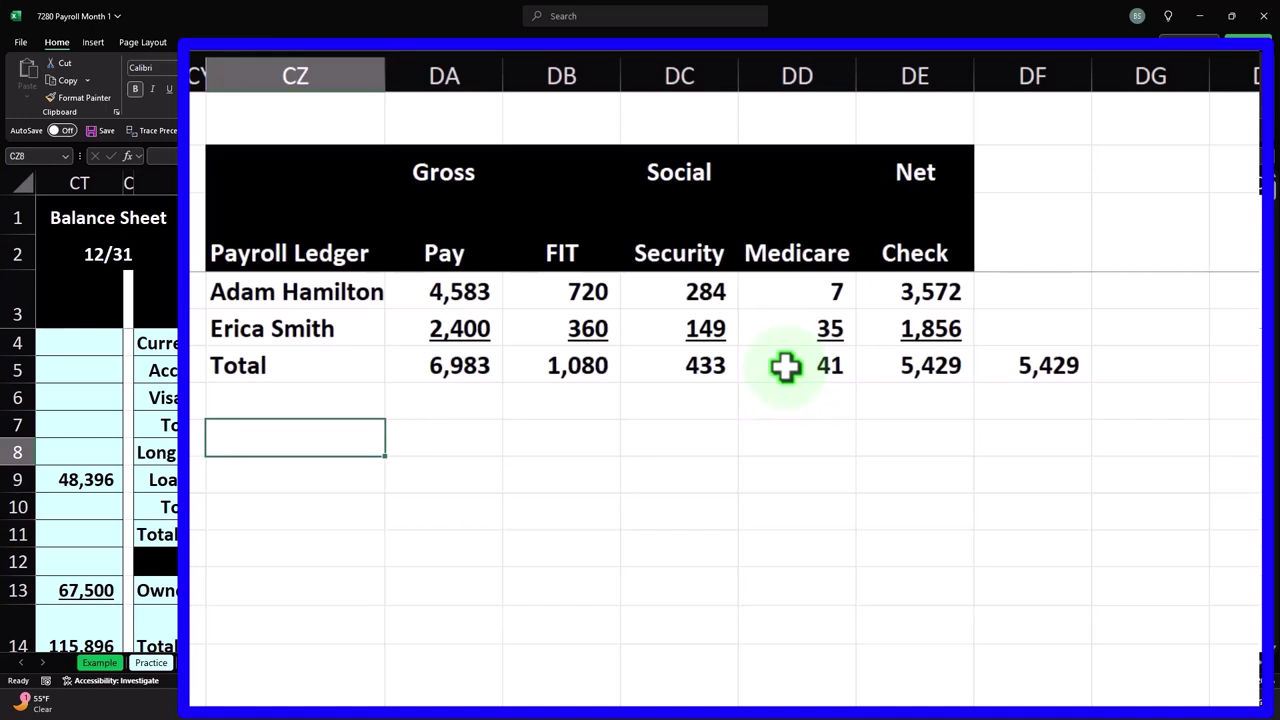
pyautogui.write('Emp')
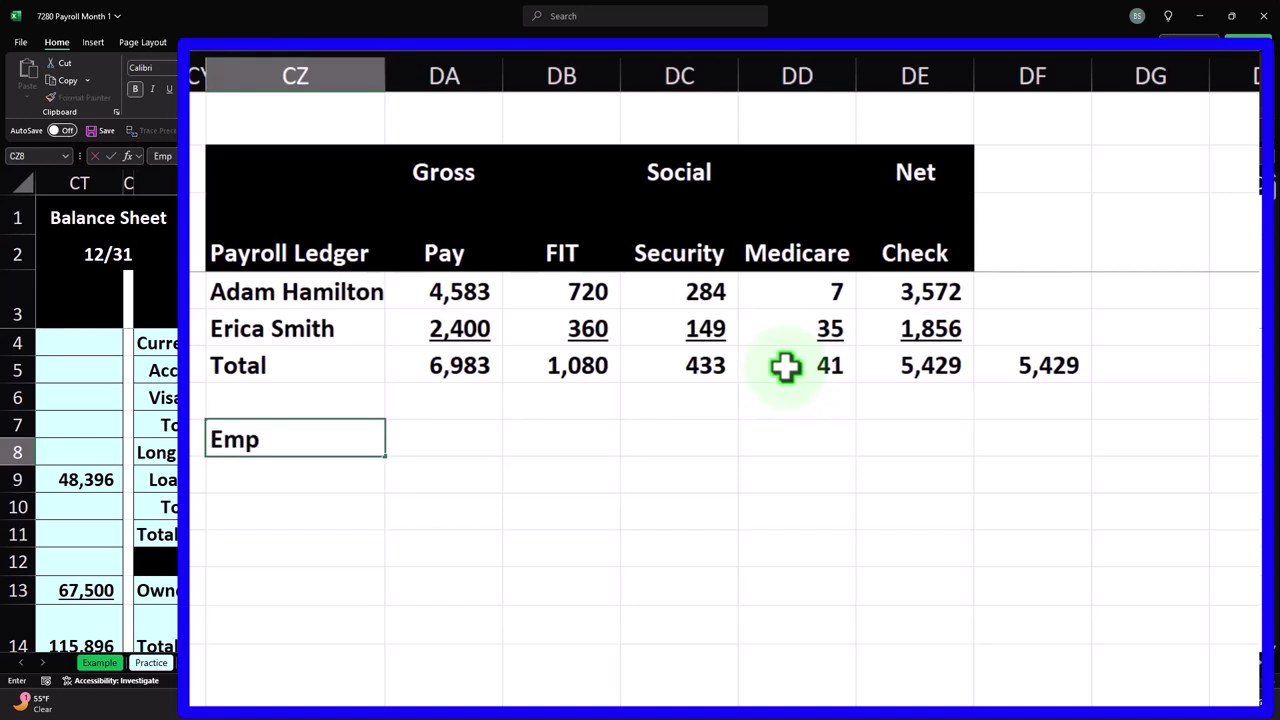
pyautogui.write('loyer Tax')
pyautogui.press('Return')
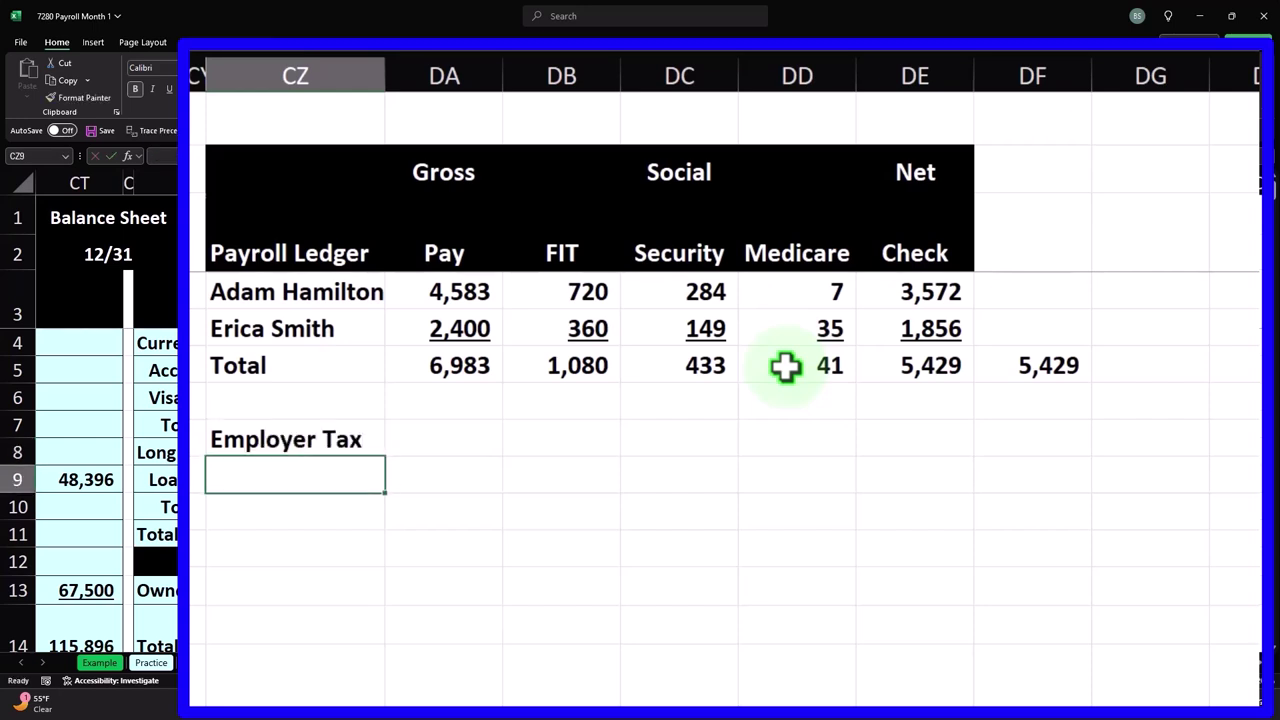
pyautogui.press('Right')
pyautogui.press('Right')
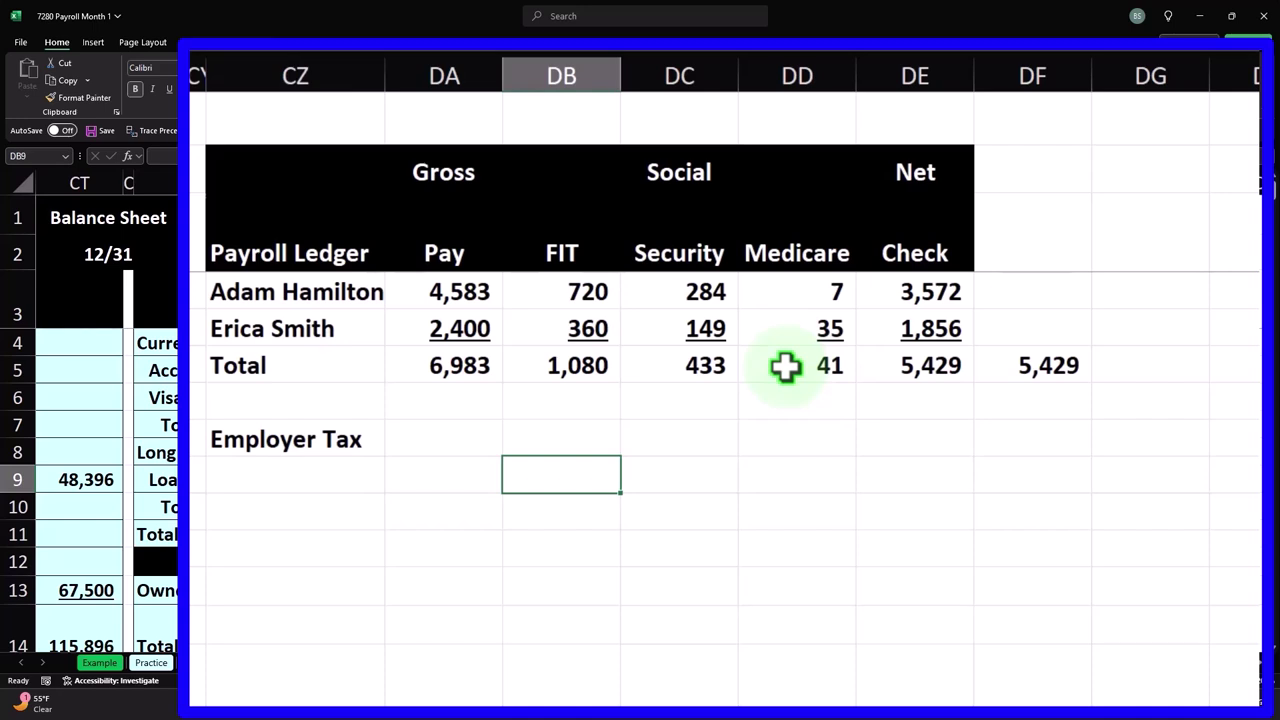
pyautogui.press('Left')
pyautogui.press('Left')
pyautogui.press('Up')
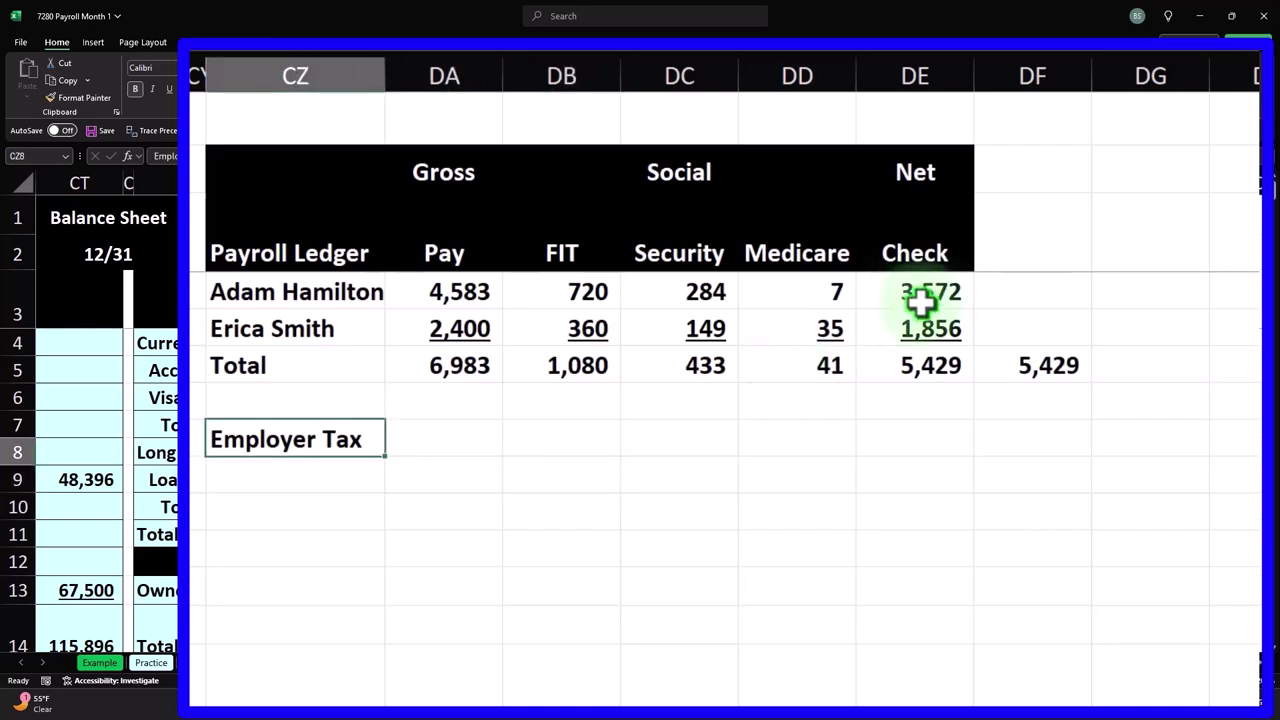
pyautogui.press('Delete')
pyautogui.press('Down')
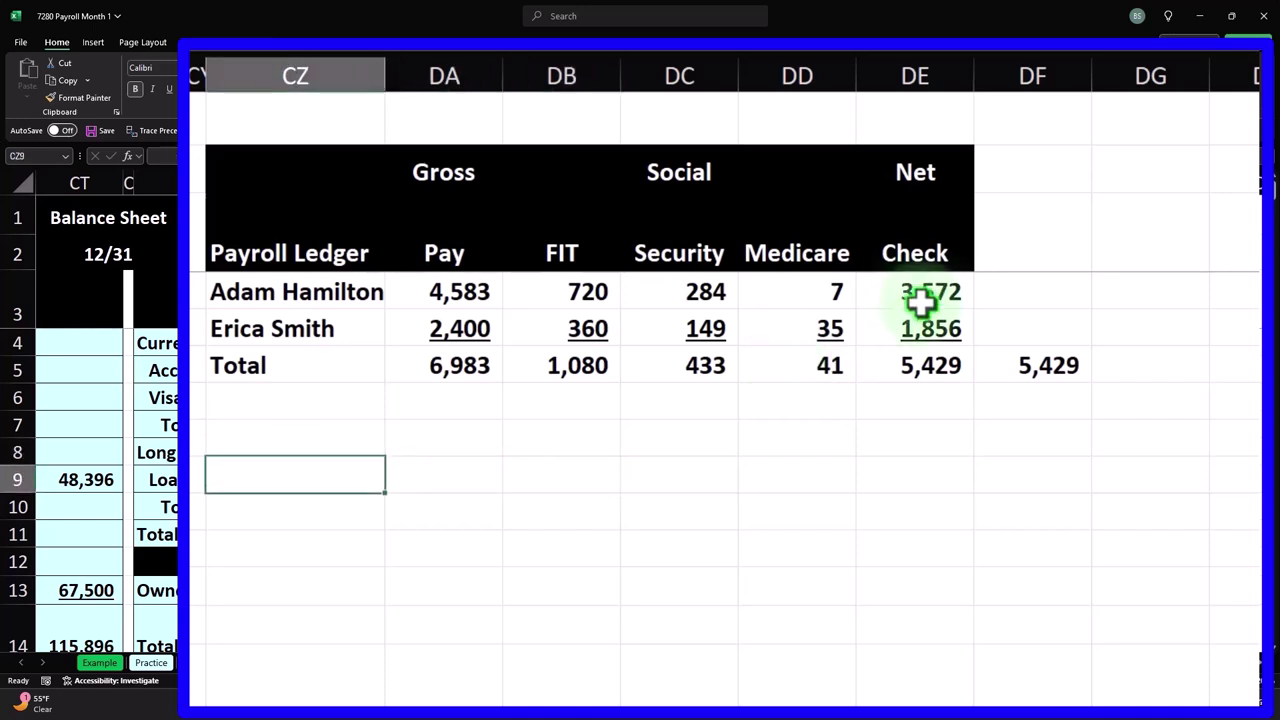
pyautogui.write('Emp')
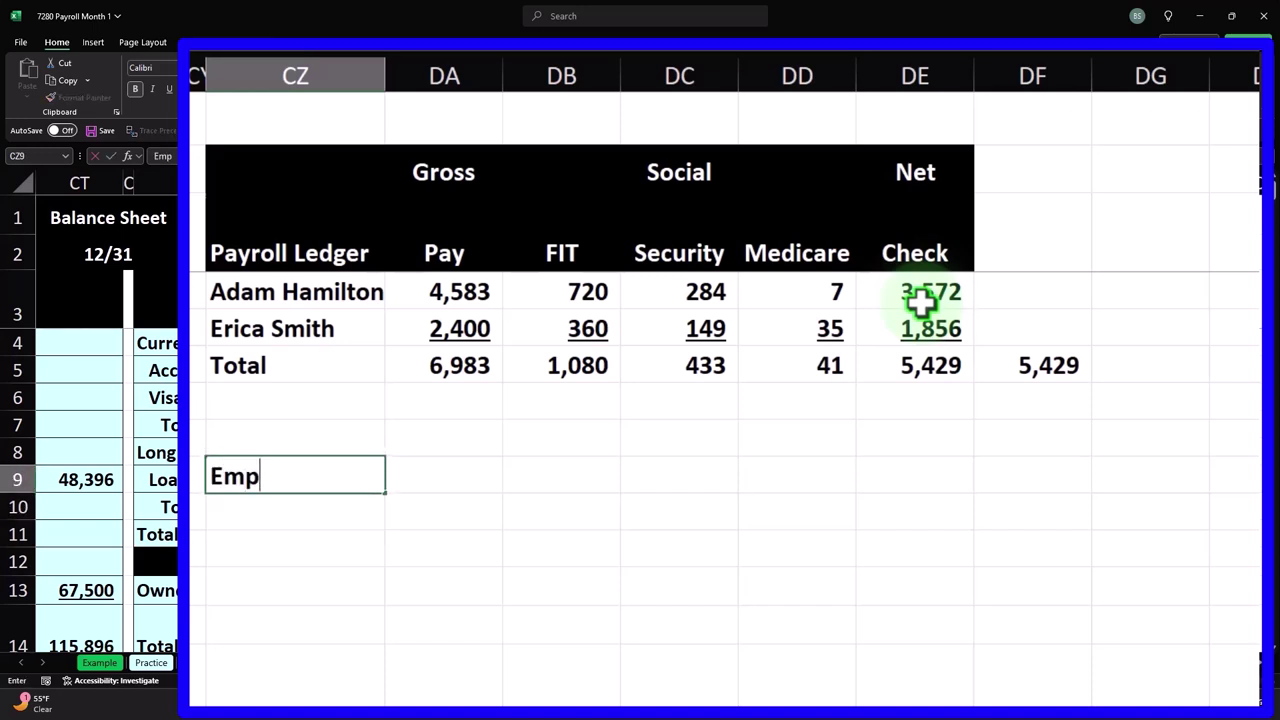
pyautogui.write('loyer Tax')
pyautogui.hotkey('ctrl', 'Return')
# - Link the two-row Social Security heading to the ledger titles with =DC2 and =DC3
pyautogui.press('Right')
pyautogui.press('Right')
pyautogui.press('Right')
pyautogui.press('Up')
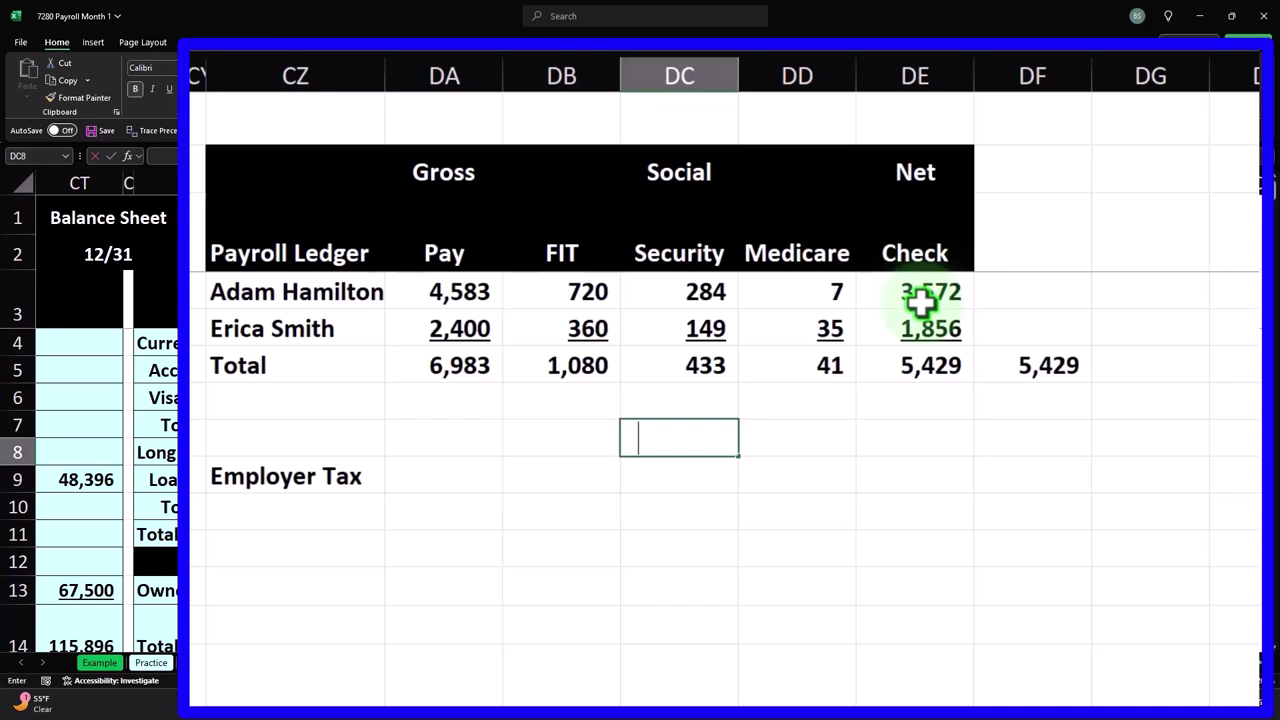
pyautogui.write('=')
pyautogui.press('Up')
pyautogui.press('Up')
pyautogui.press('Up')
pyautogui.press('Up')
pyautogui.press('Up')
pyautogui.press('Up')
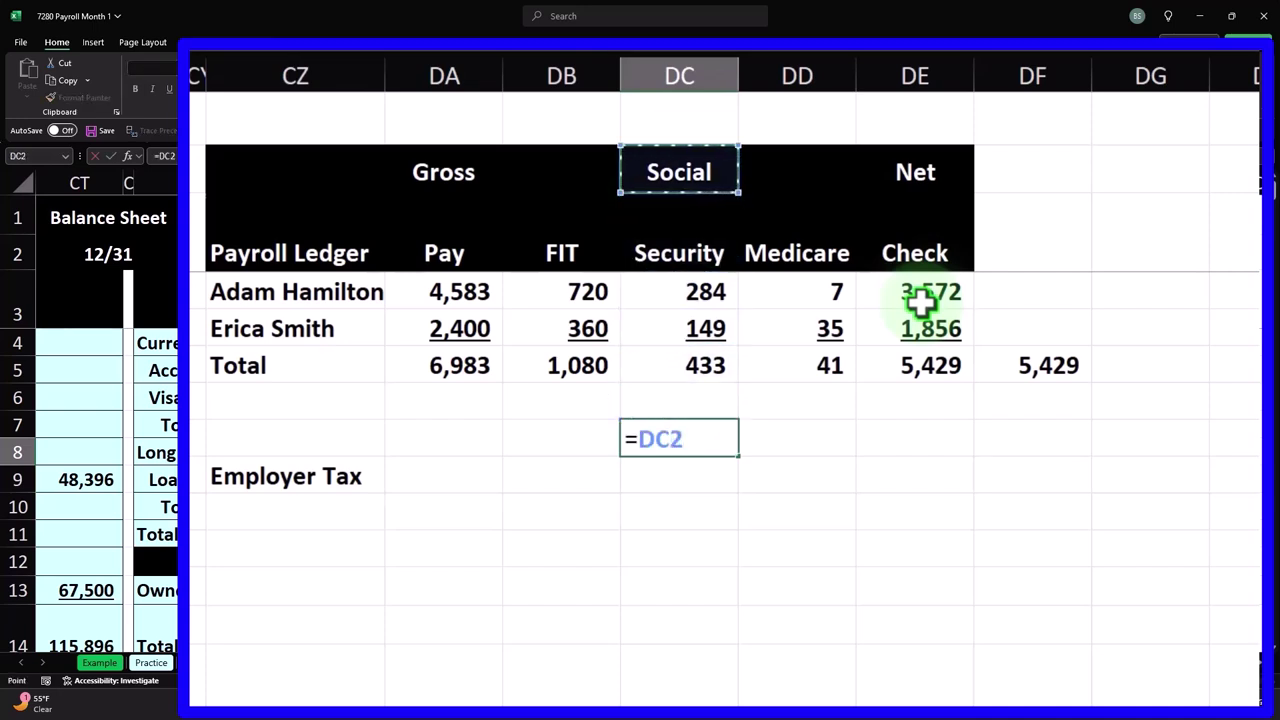
pyautogui.press('Return')
pyautogui.write('=')
pyautogui.press('Up')
pyautogui.press('Up')
pyautogui.press('Up')
pyautogui.press('Up')
pyautogui.press('Up')
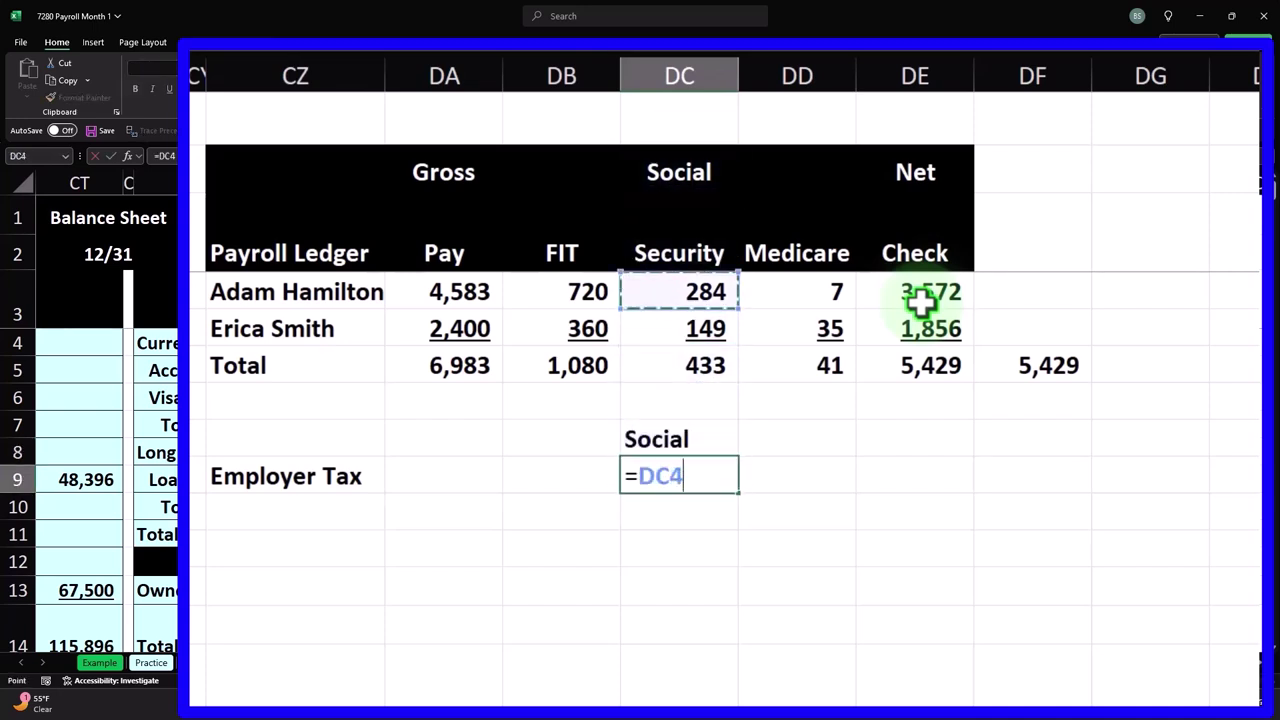
pyautogui.press('Up')
pyautogui.hotkey('ctrl', 'Return')
pyautogui.press('Right')
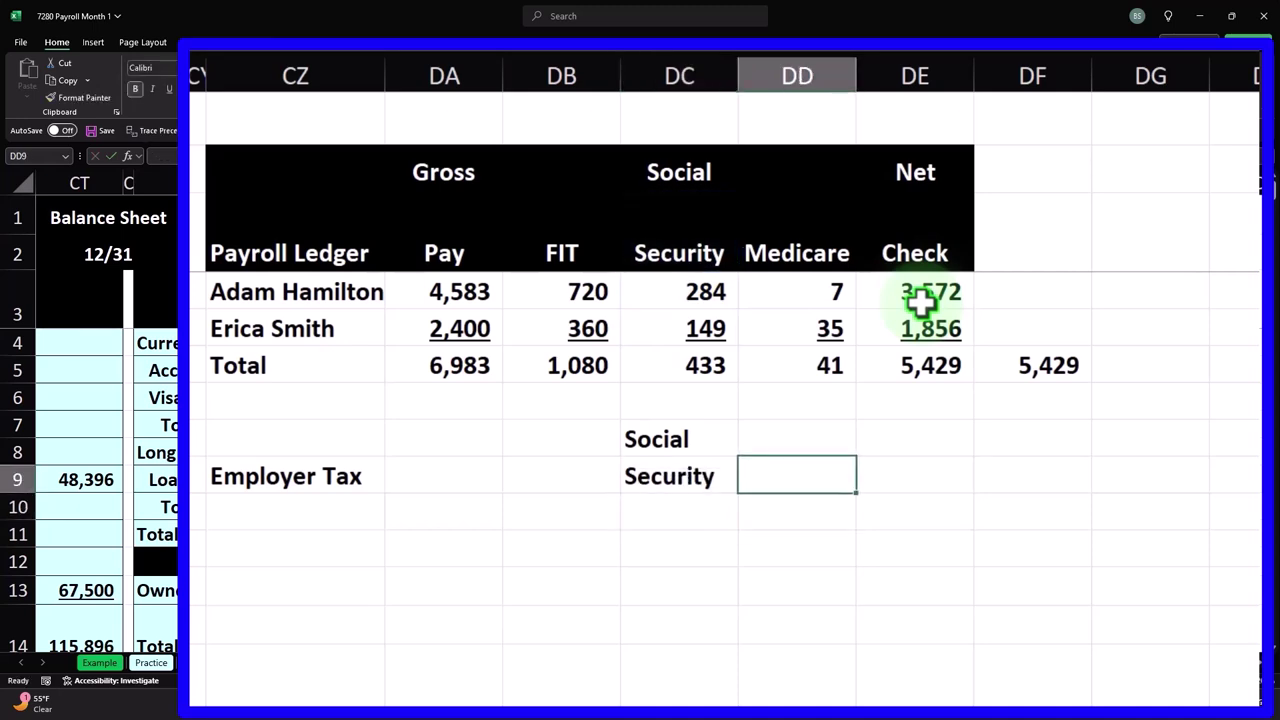
# - Add a Medicare heading linked to =DD2 and a Total heading in DE9
pyautogui.write('=')
pyautogui.press('Up')
pyautogui.press('Up')
pyautogui.press('Up')
pyautogui.press('Up')
pyautogui.press('Up')
pyautogui.press('Up')
pyautogui.press('Up')
pyautogui.press('Return')
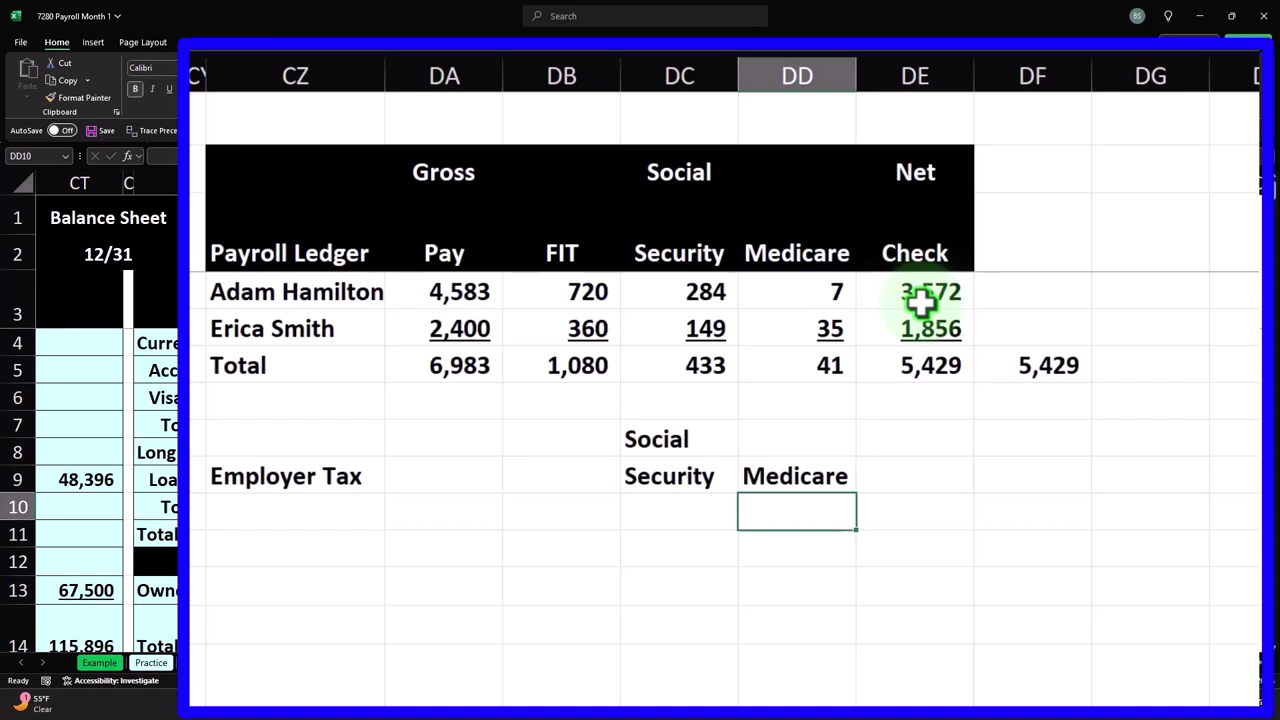
pyautogui.press('Right')
pyautogui.press('Up')
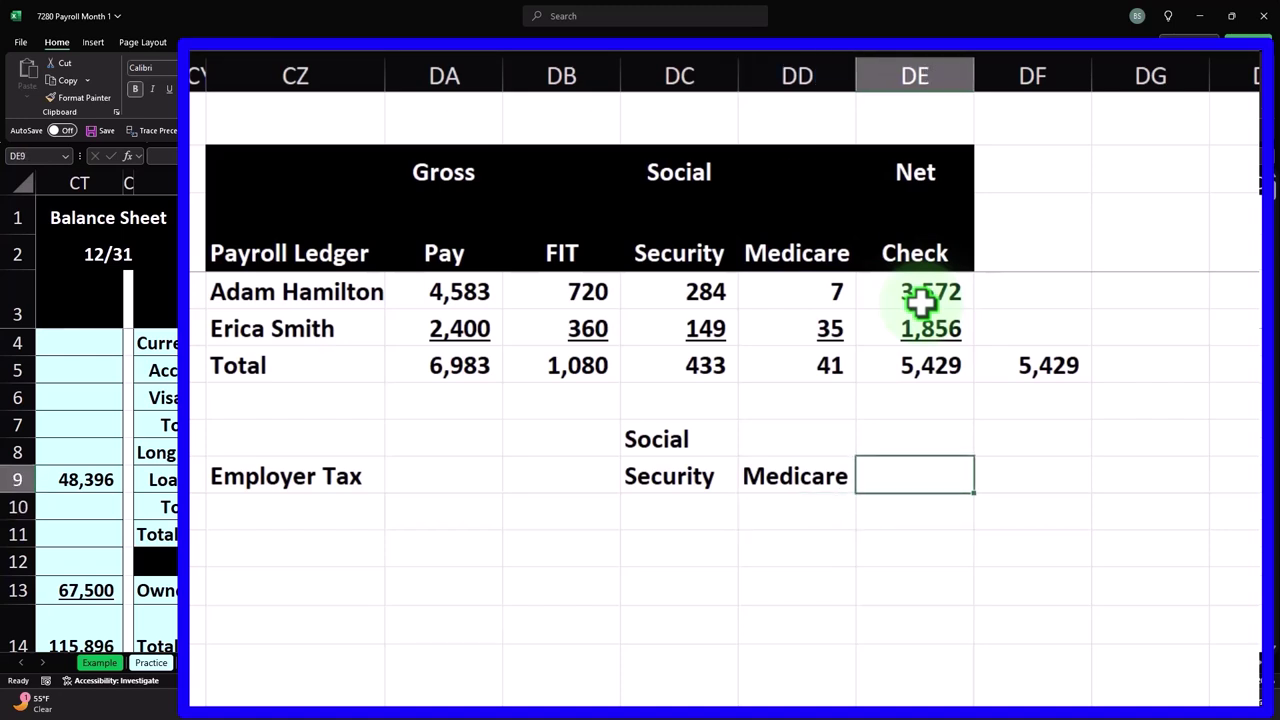
pyautogui.write('T')
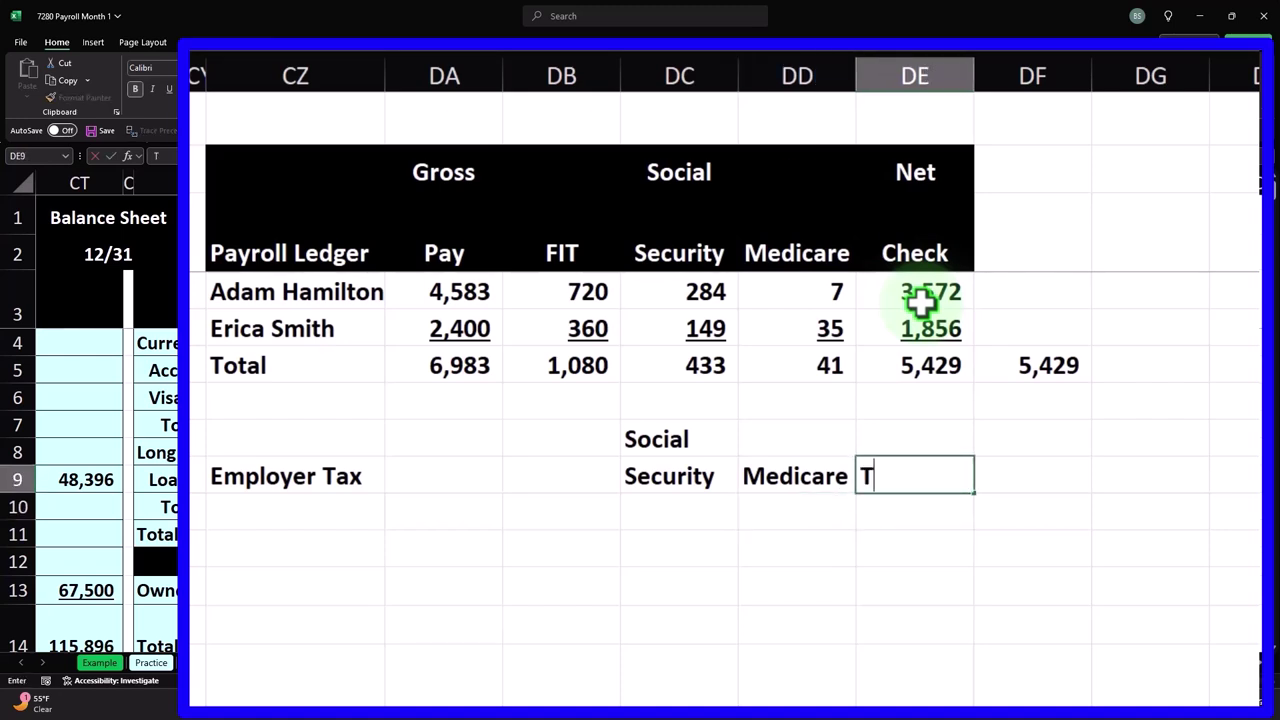
pyautogui.write('otal')
pyautogui.press('Return')
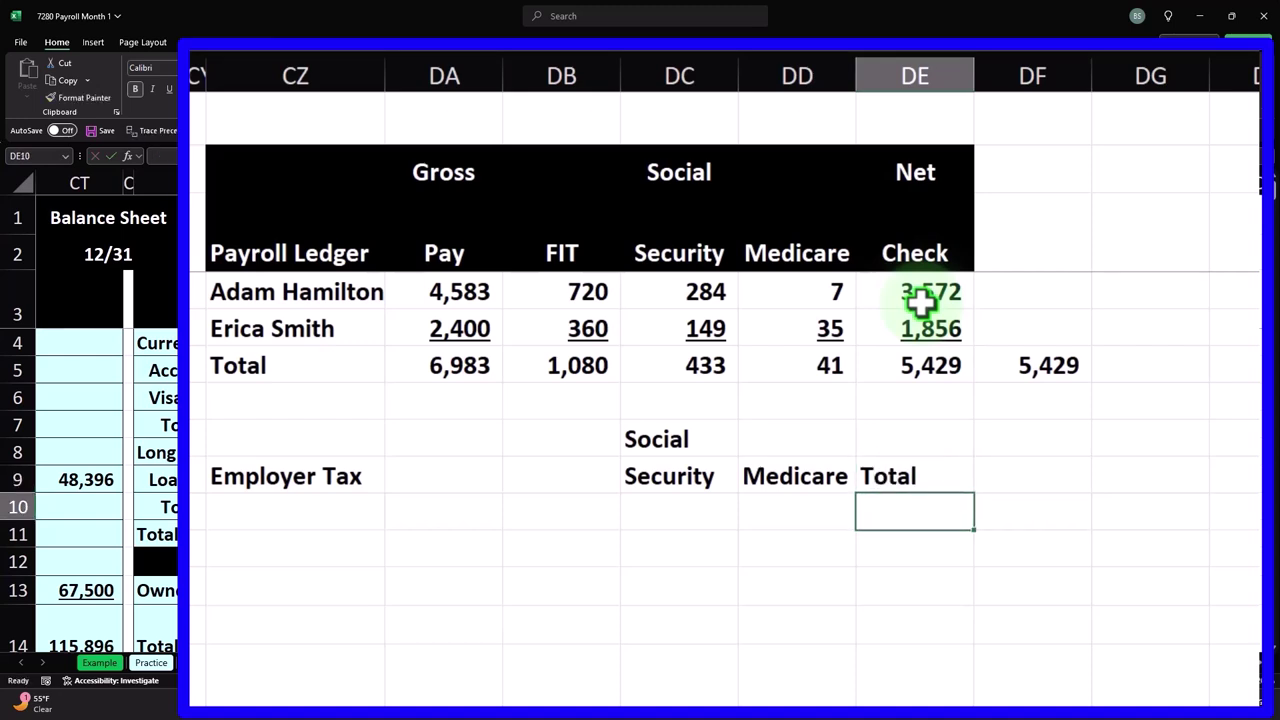
# - Format CZ8:DE9 with black fill, white font and centred titles, including the Employer Tax label
pyautogui.moveTo(431, 440); pyautogui.dragTo(917, 477)
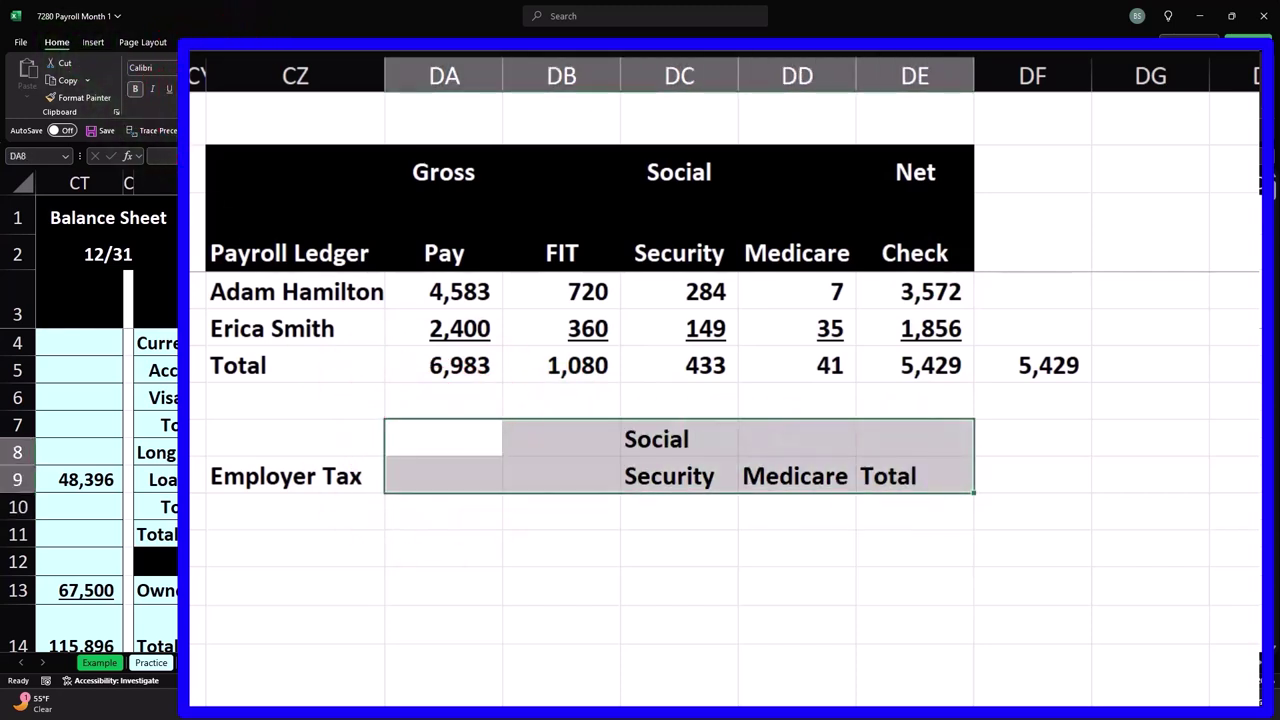
pyautogui.click(225, 89)
pyautogui.click(255, 89)
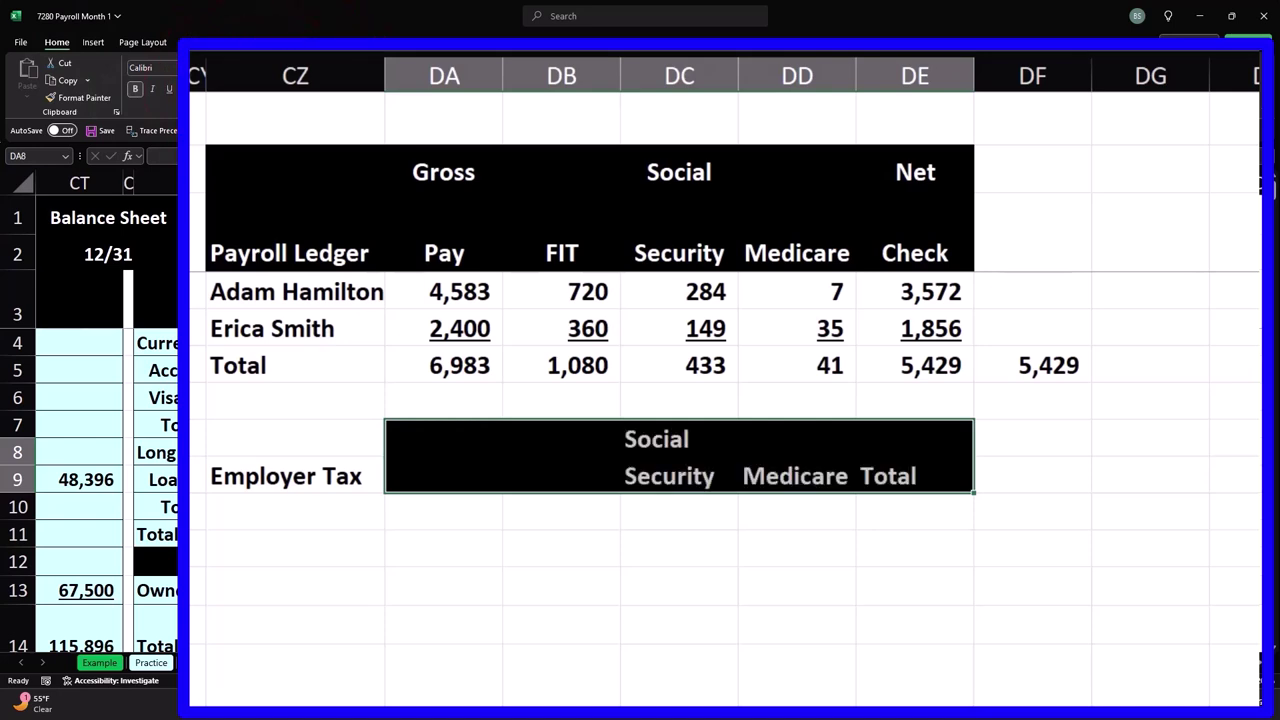
pyautogui.click(330, 89)
pyautogui.moveTo(330, 440); pyautogui.dragTo(334, 477)
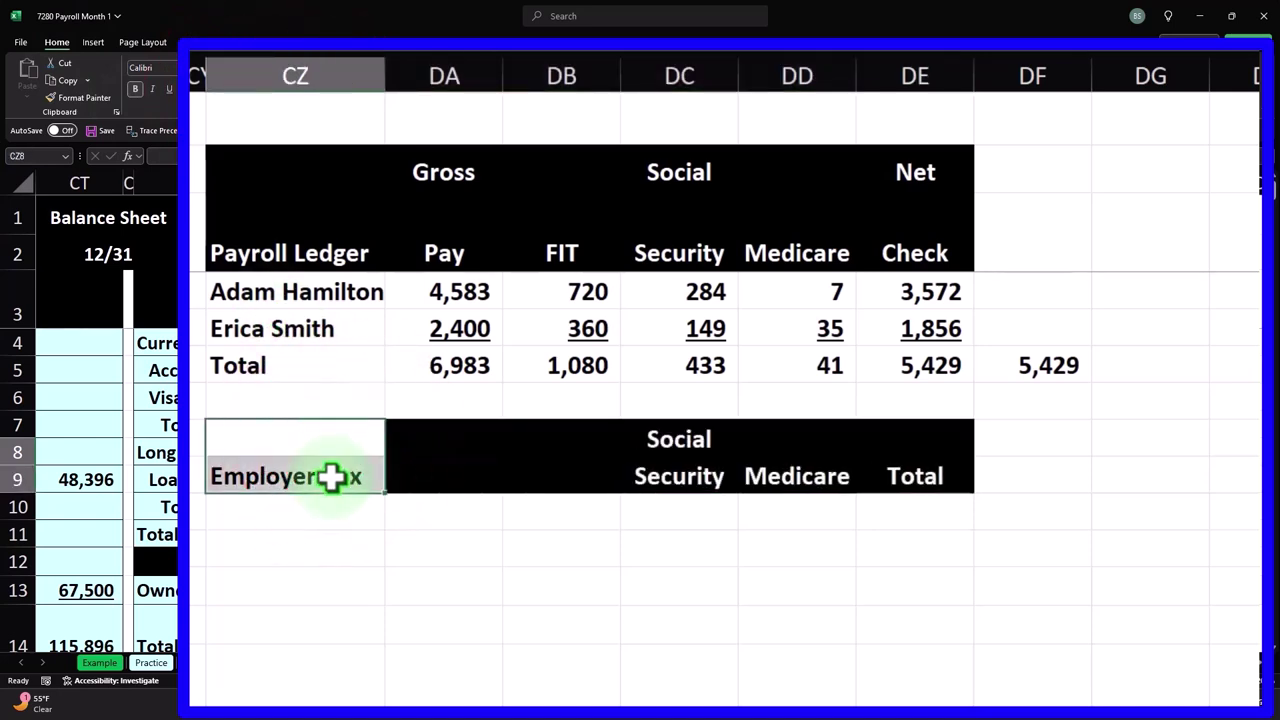
pyautogui.click(225, 89)
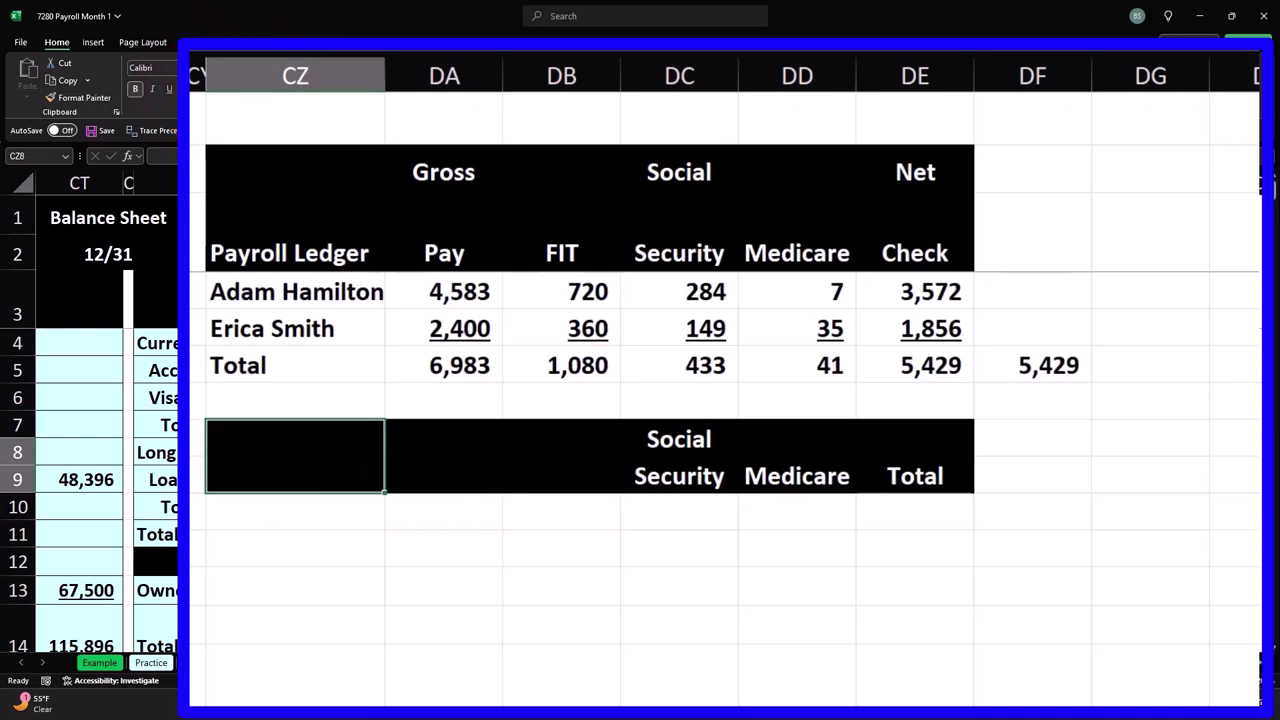
pyautogui.click(255, 89)
pyautogui.click(567, 508)
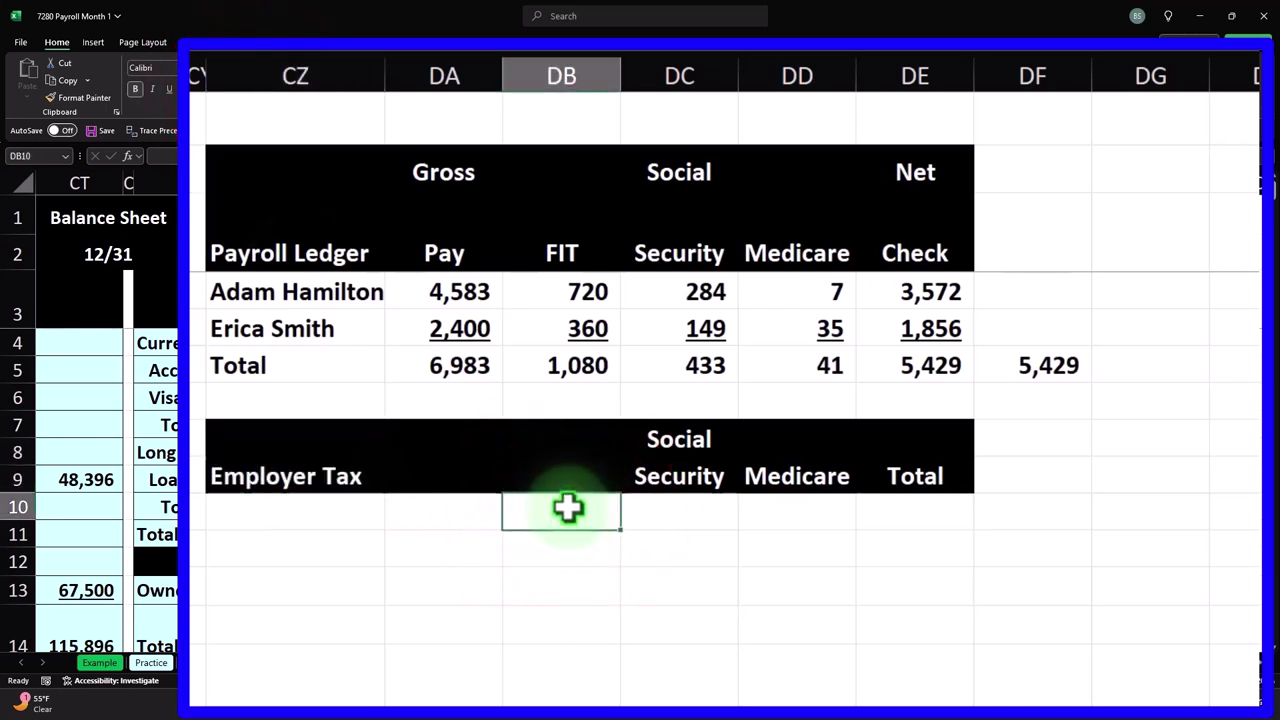
# - Link the first employee's name into the Employer Tax table and fill it down through the Total row
pyautogui.press('Right')
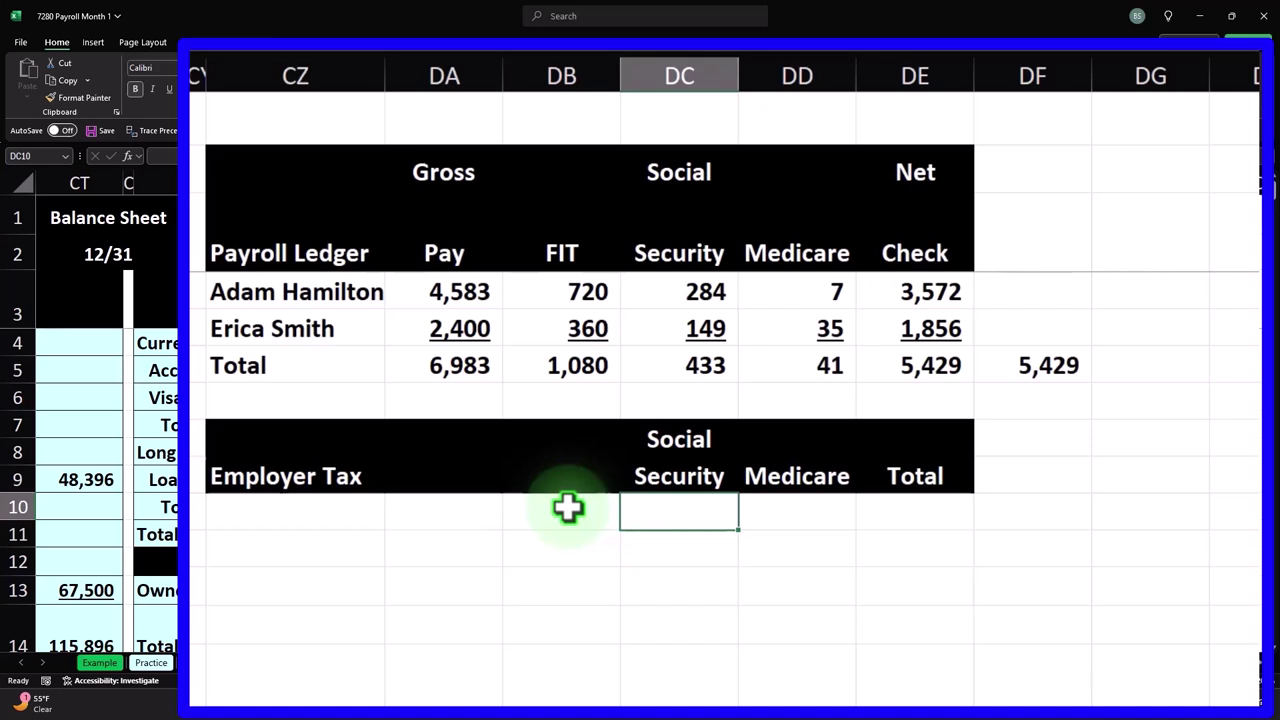
pyautogui.press('Left')
pyautogui.press('Left')
pyautogui.press('Left')
pyautogui.write('=')
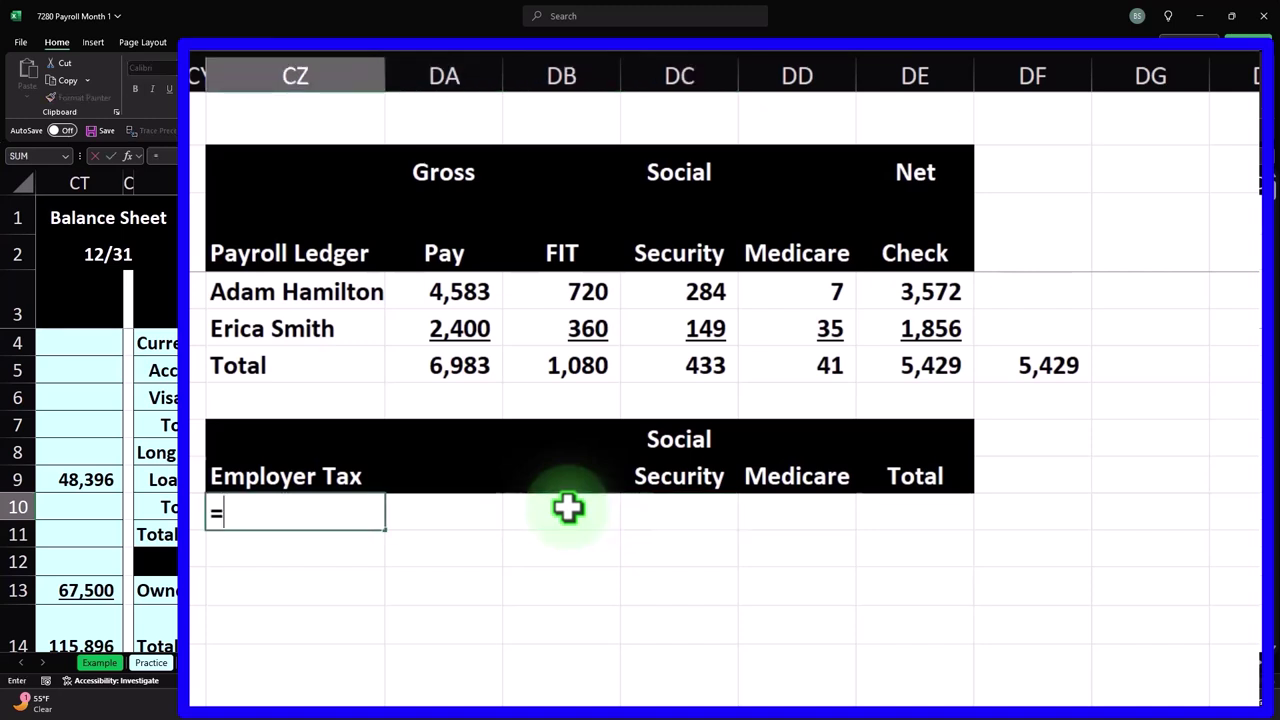
pyautogui.press('Up')
pyautogui.press('Up')
pyautogui.press('Up')
pyautogui.press('Up')
pyautogui.press('Up')
pyautogui.press('Up')
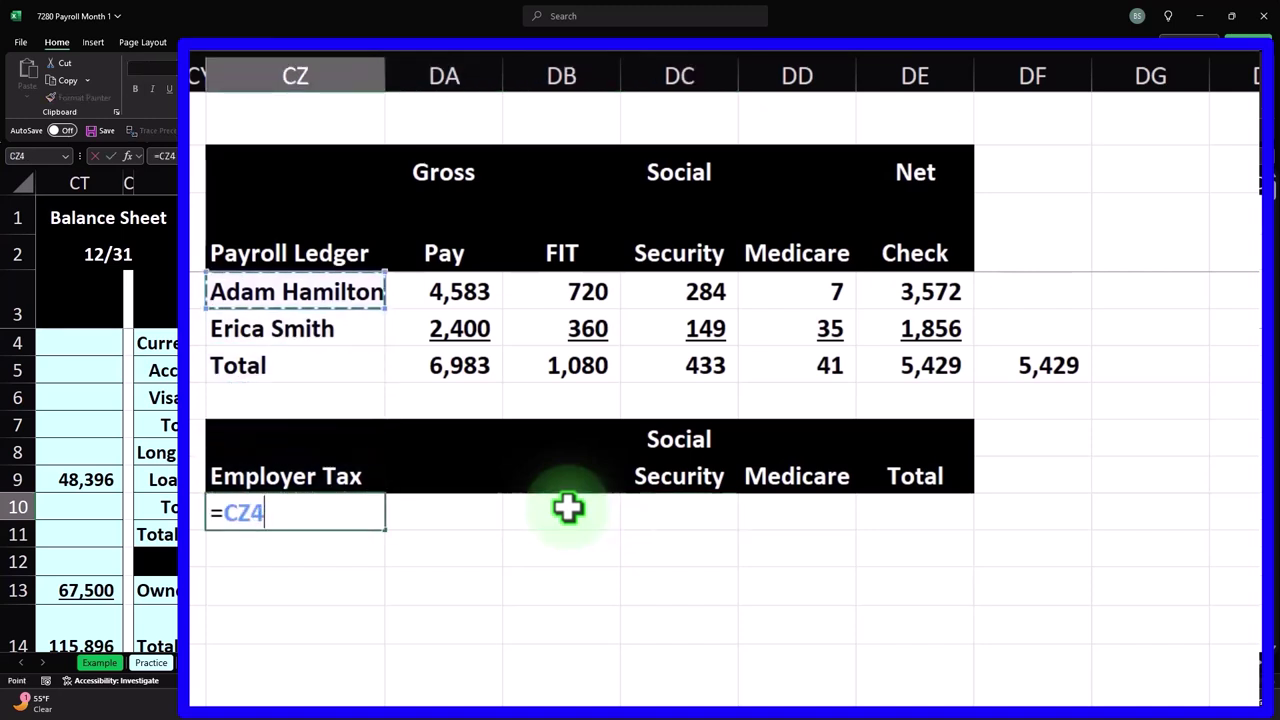
pyautogui.press('Return')
pyautogui.click(350, 512)
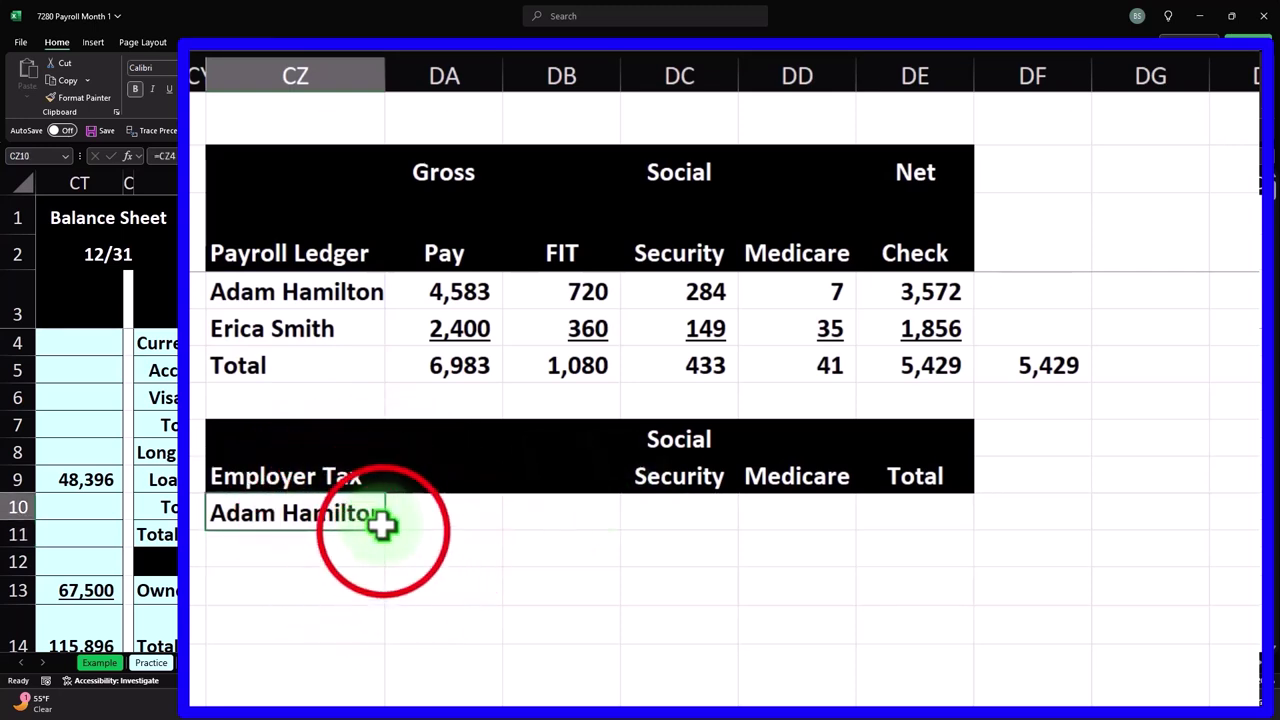
pyautogui.moveTo(385, 535); pyautogui.dragTo(380, 594)
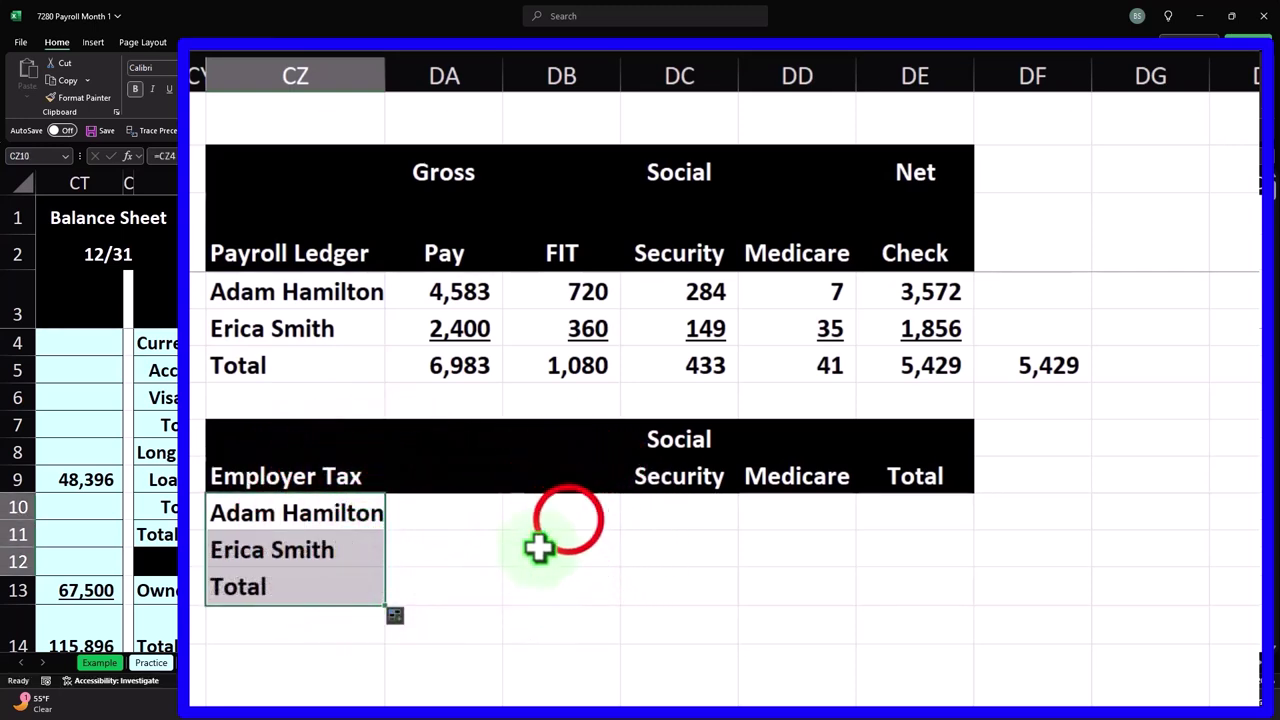
# - Link each employee's Social Security amount from the ledger, giving 284 and 149
pyautogui.click(568, 518)
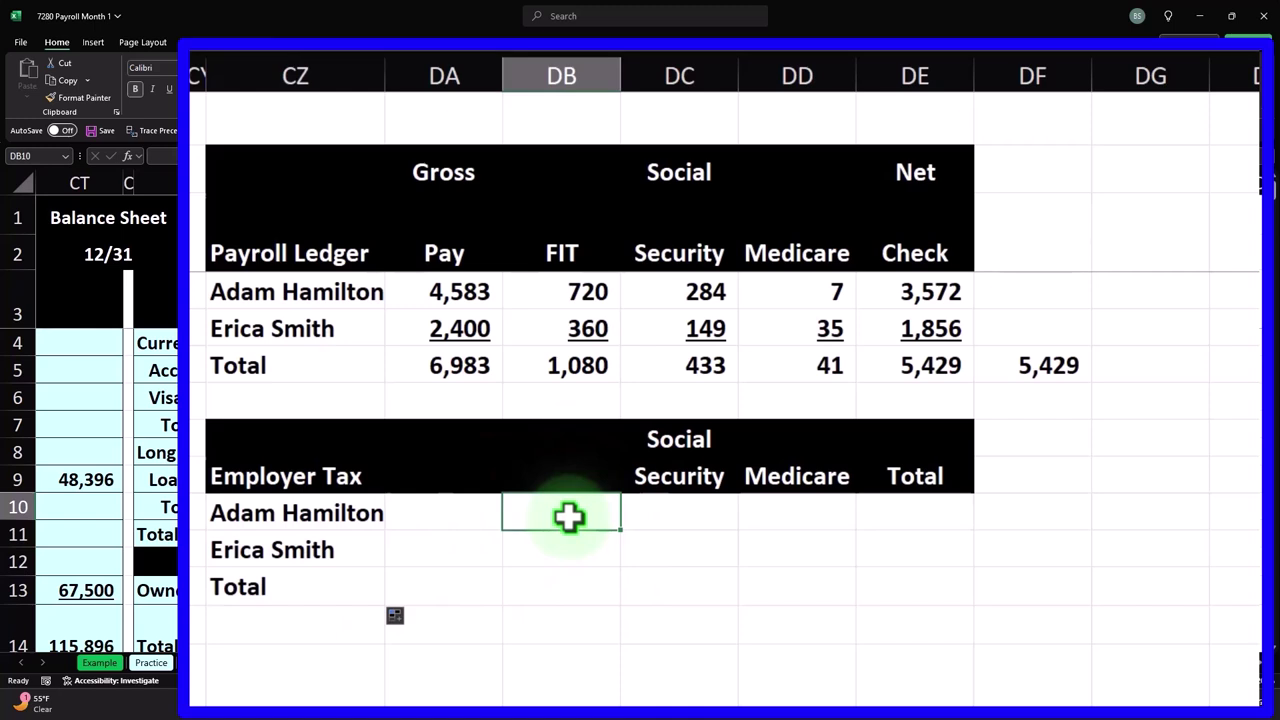
pyautogui.press('Right')
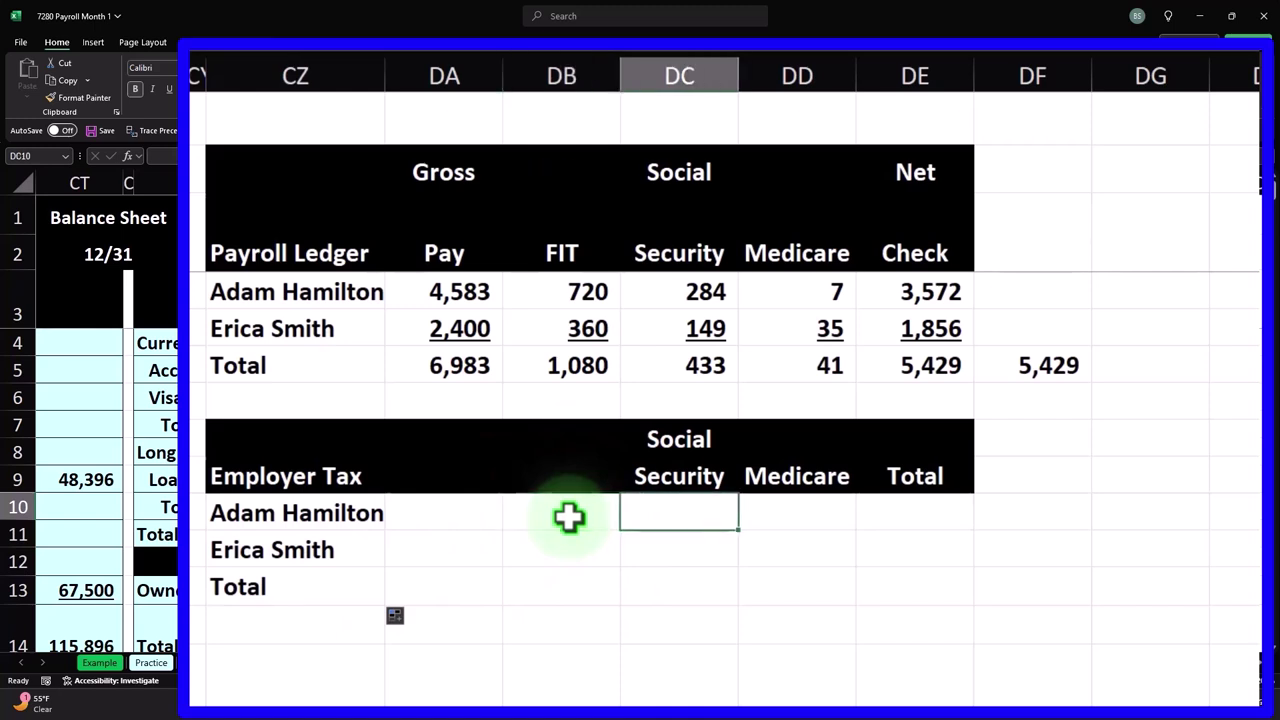
pyautogui.write('=')
pyautogui.press('Up')
pyautogui.press('Up')
pyautogui.press('Up')
pyautogui.press('Up')
pyautogui.press('Up')
pyautogui.press('Up')
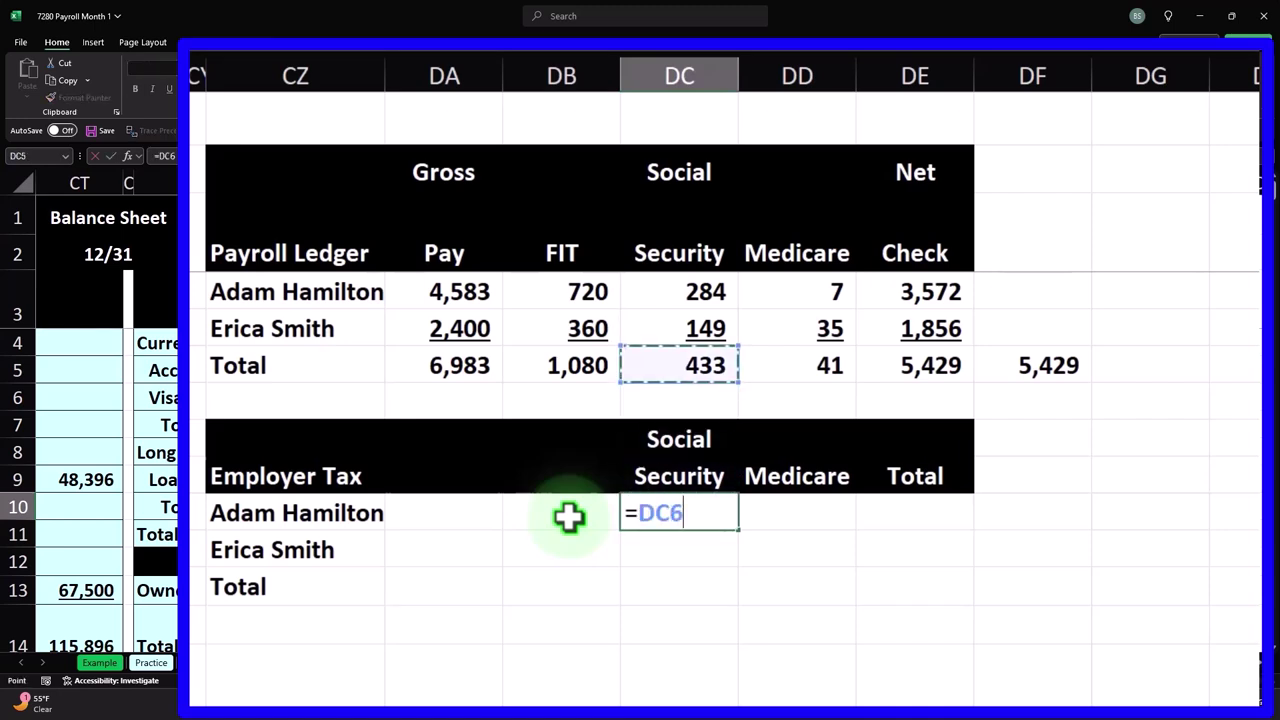
pyautogui.press('Return')
pyautogui.write('=')
pyautogui.press('Up')
pyautogui.press('Up')
pyautogui.press('Up')
pyautogui.press('Up')
pyautogui.press('Up')
pyautogui.press('Up')
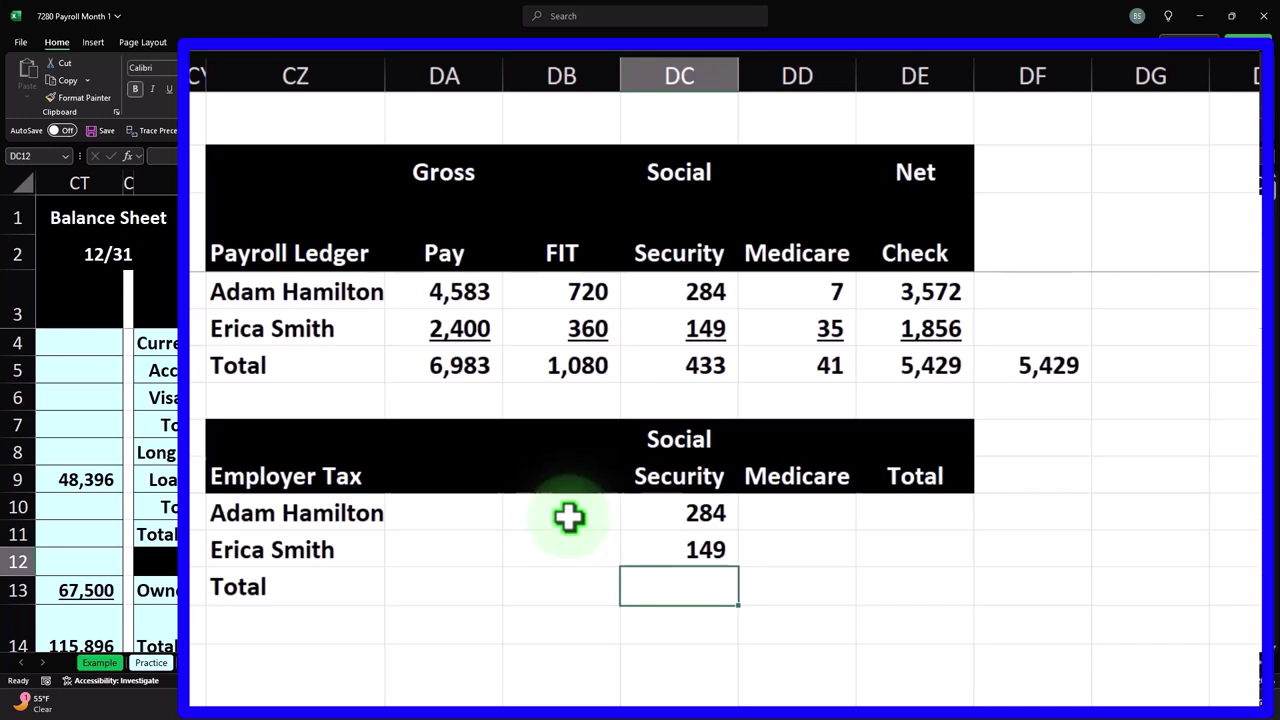
# - Link each employee's Medicare amount from the ledger, giving 7 and 35
pyautogui.moveTo(686, 292); pyautogui.dragTo(690, 316)
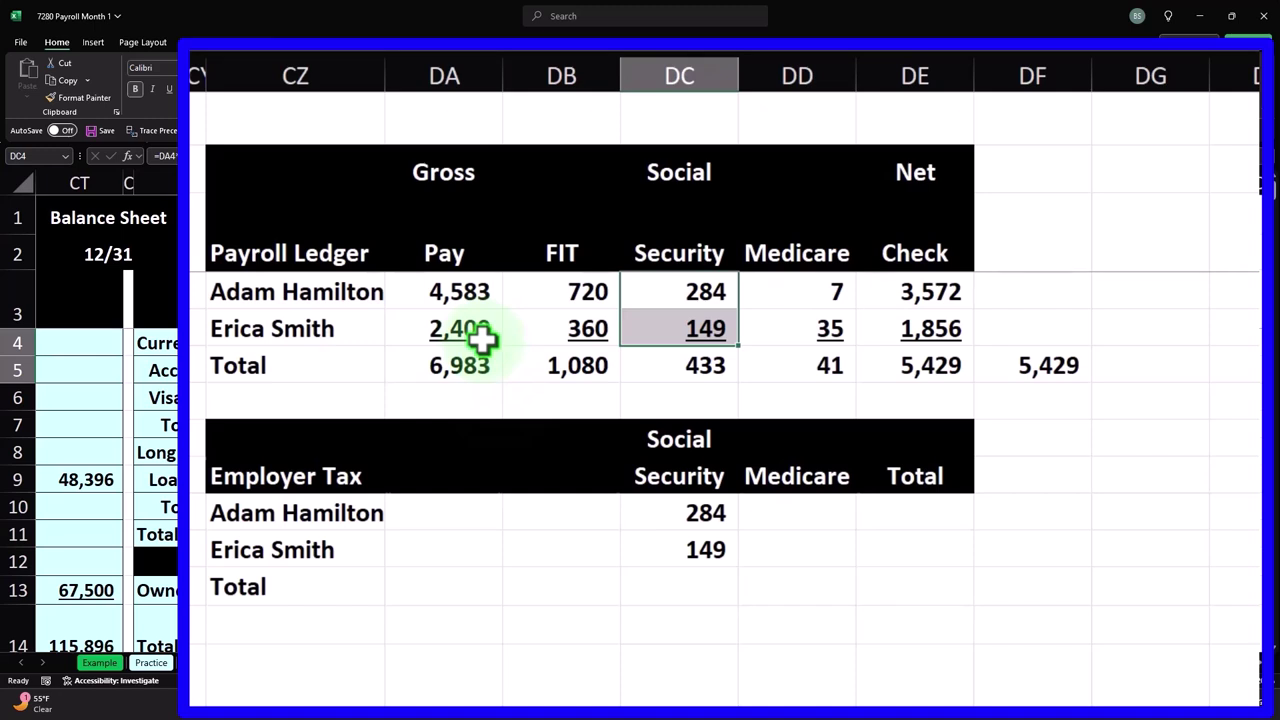
pyautogui.click(459, 366)
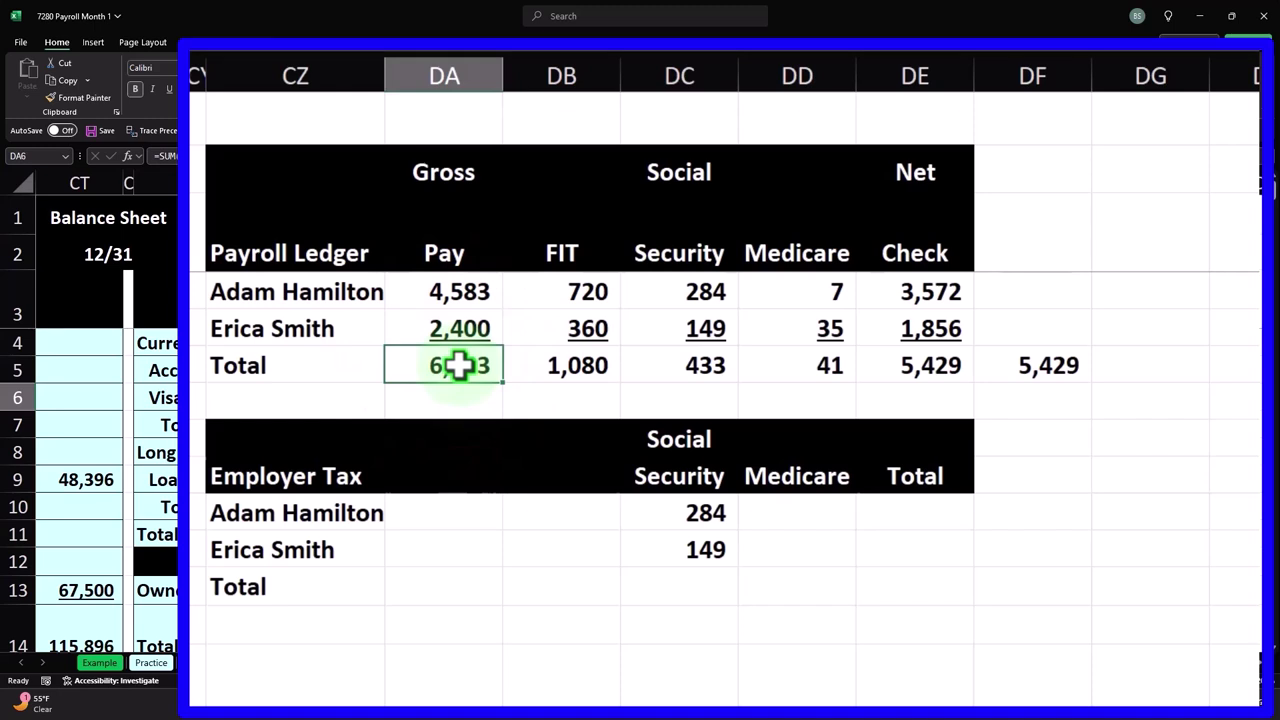
pyautogui.press('Down')
pyautogui.press('Down')
pyautogui.press('Down')
pyautogui.press('Down')
pyautogui.press('Down')
pyautogui.press('Right')
pyautogui.press('Right')
pyautogui.press('Right')
pyautogui.press('Right')
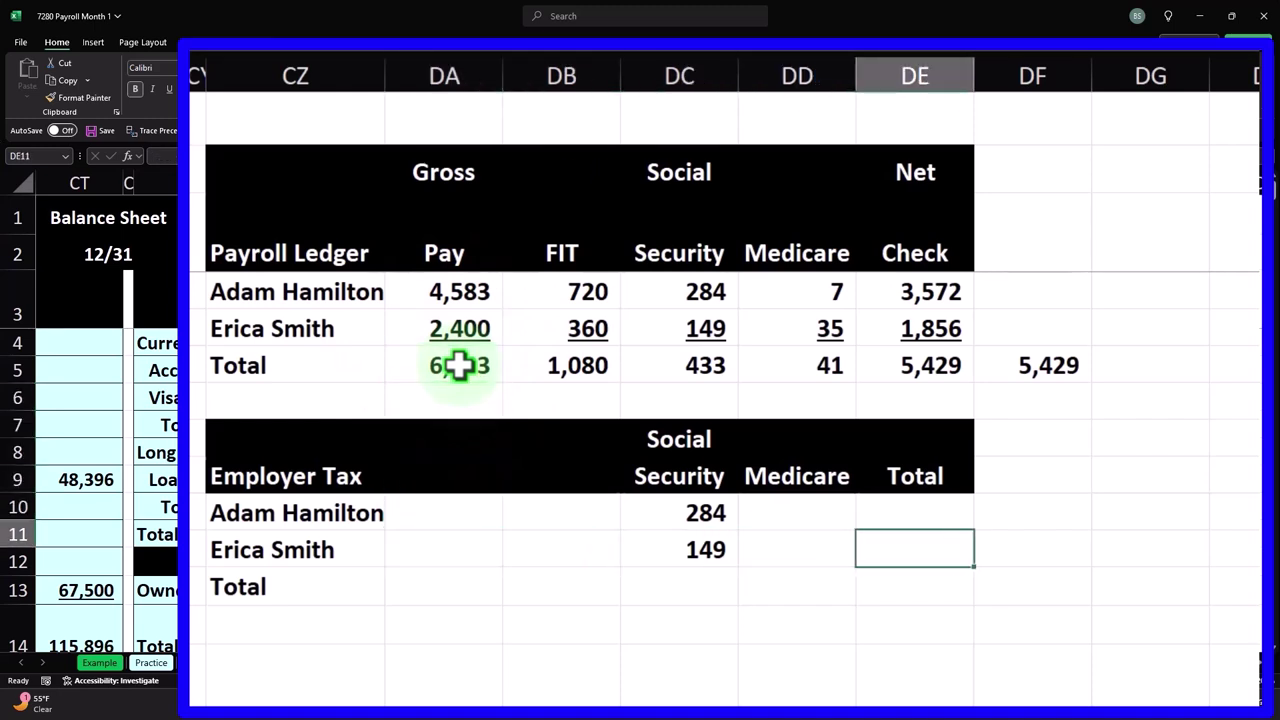
pyautogui.press('Left')
pyautogui.press('Up')
pyautogui.write('=')
pyautogui.press('Up')
pyautogui.press('Up')
pyautogui.press('Up')
pyautogui.press('Up')
pyautogui.press('Up')
pyautogui.press('Up')
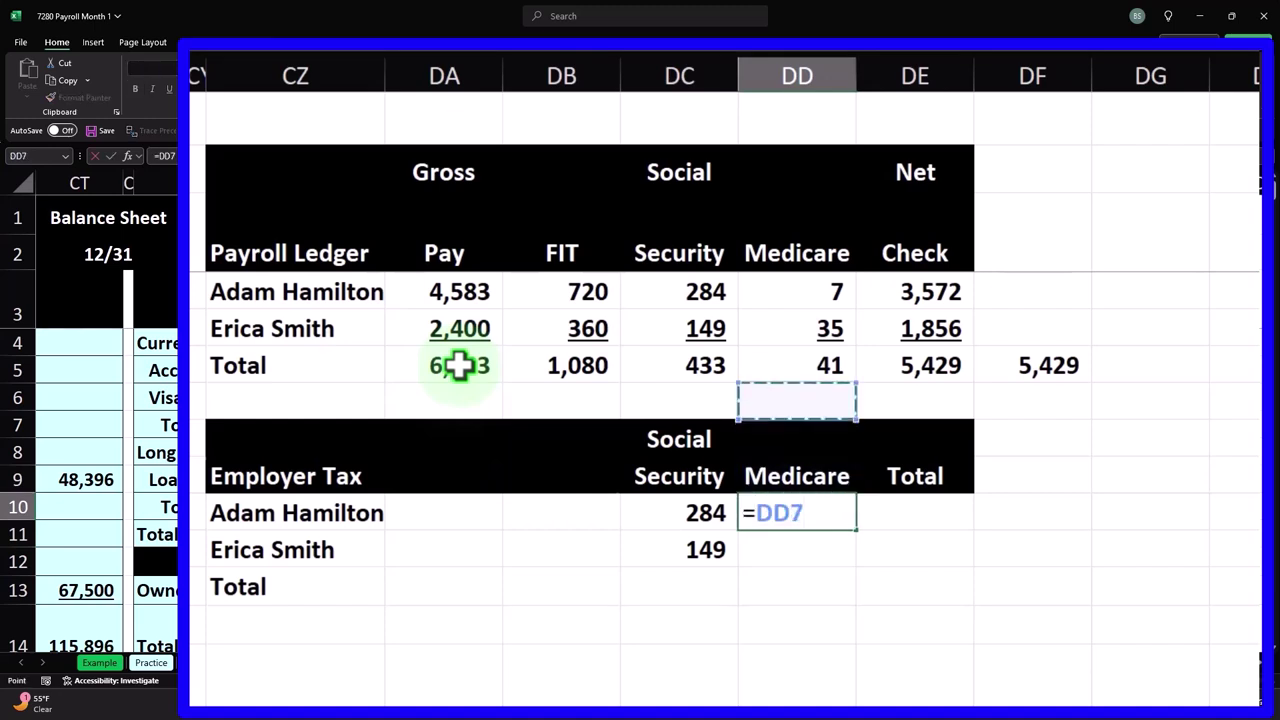
pyautogui.press('Return')
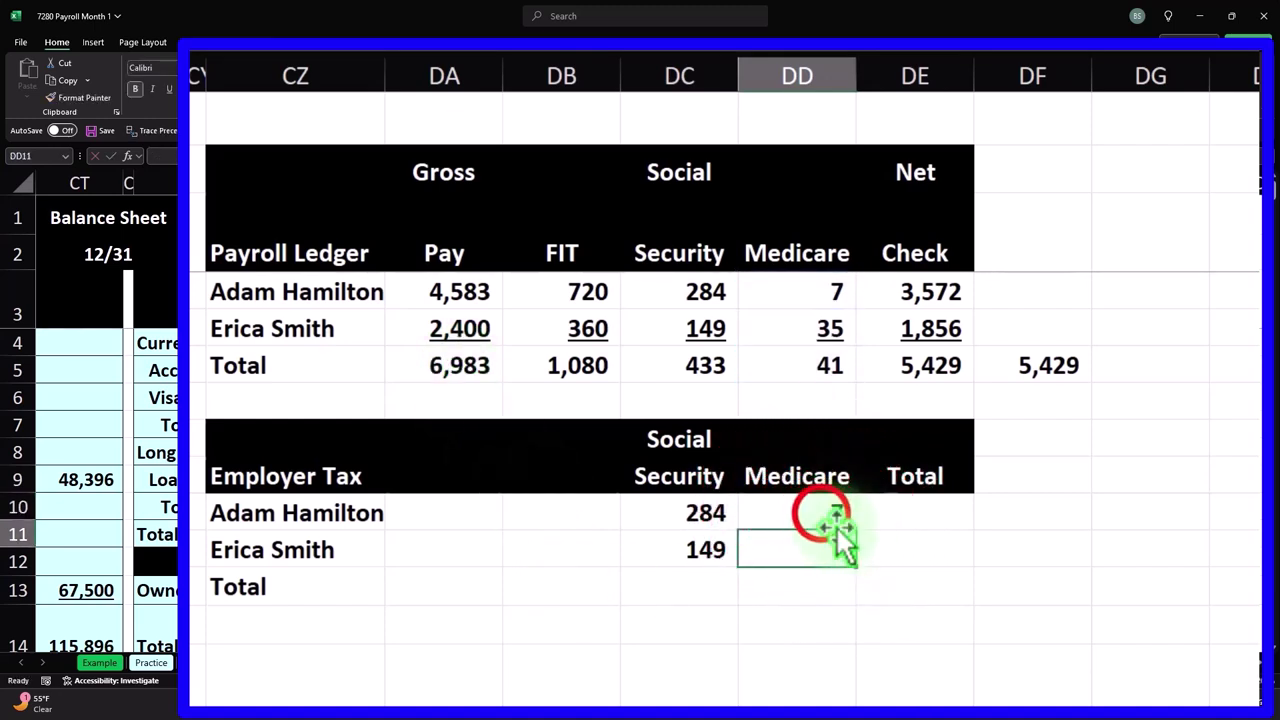
pyautogui.click(831, 517)
pyautogui.moveTo(860, 541); pyautogui.dragTo(857, 563)
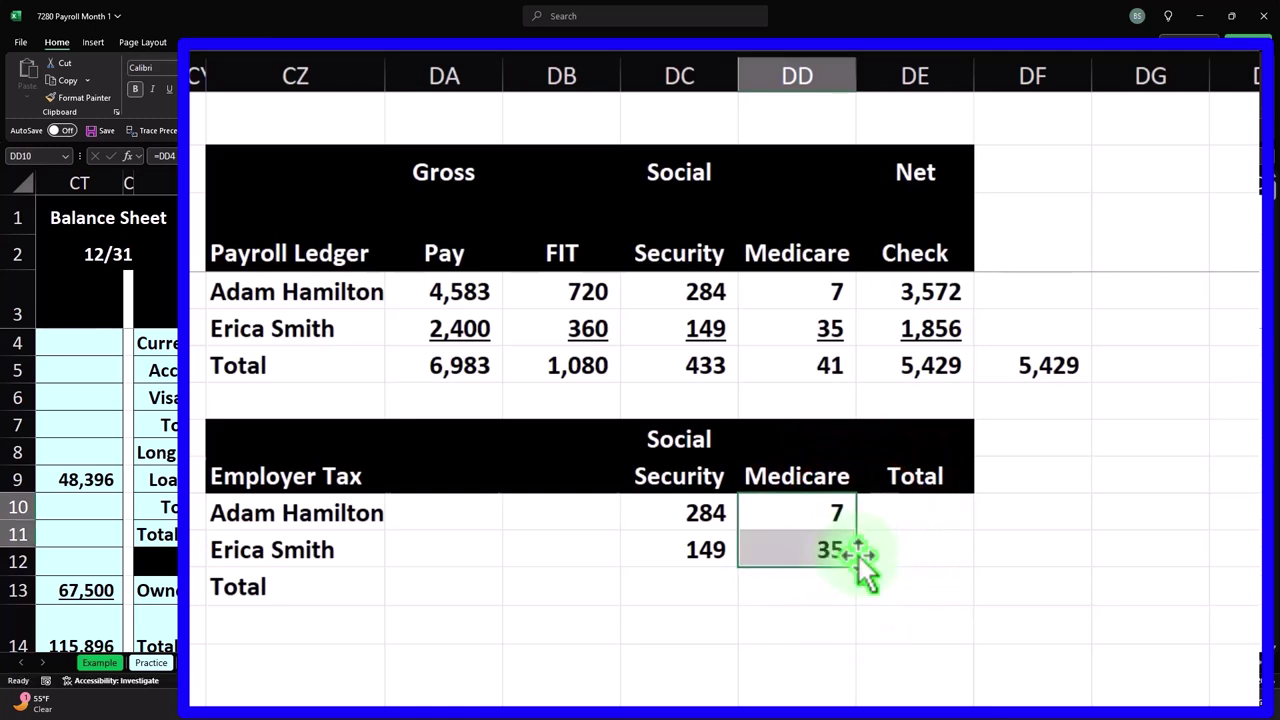
# - Sum Social Security and Medicare per employee, giving employer tax totals of 291 and 184
pyautogui.click(909, 513)
pyautogui.write('=')
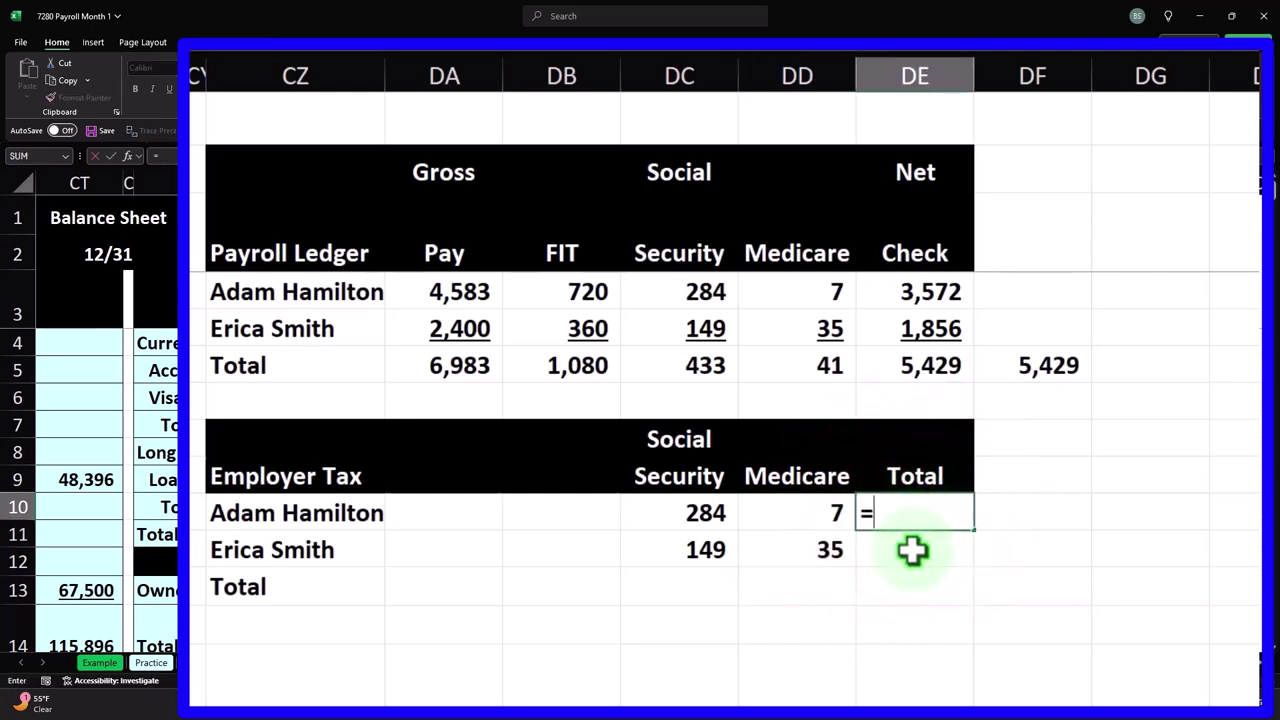
pyautogui.write('sum(')
pyautogui.press('Left')
pyautogui.hotkey('shift', 'Left')
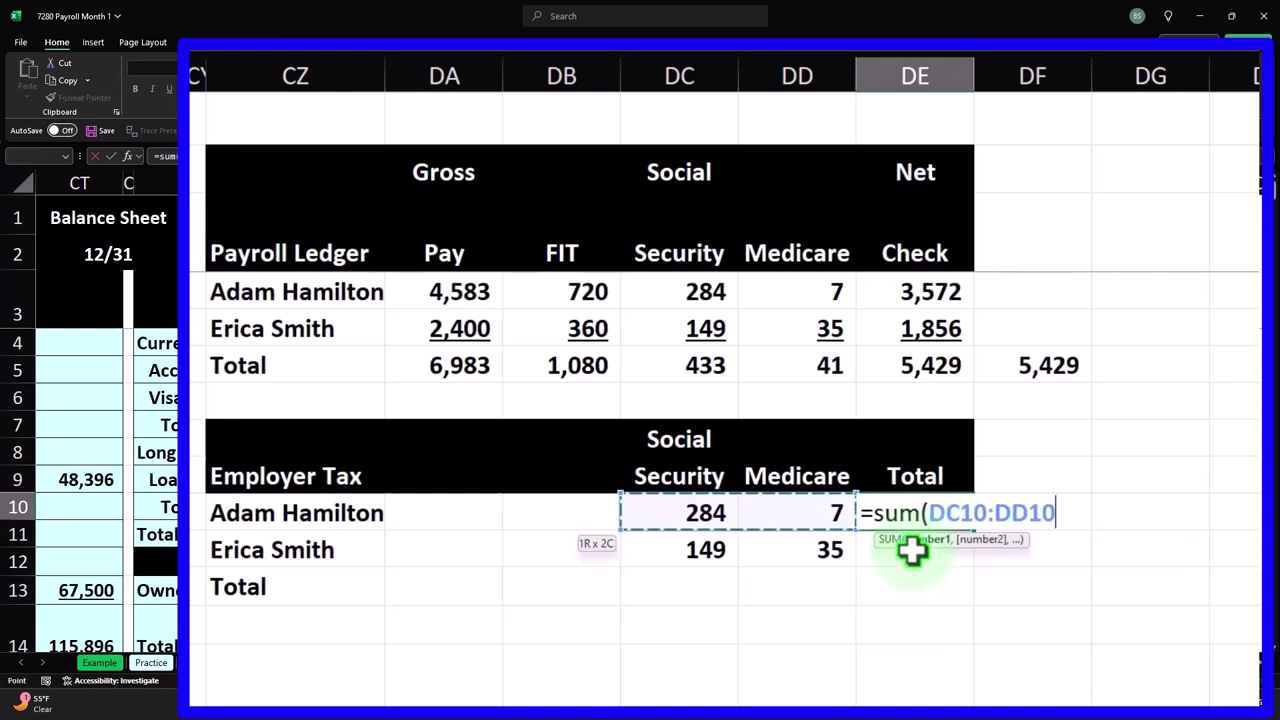
pyautogui.press('Return')
pyautogui.click(925, 525)
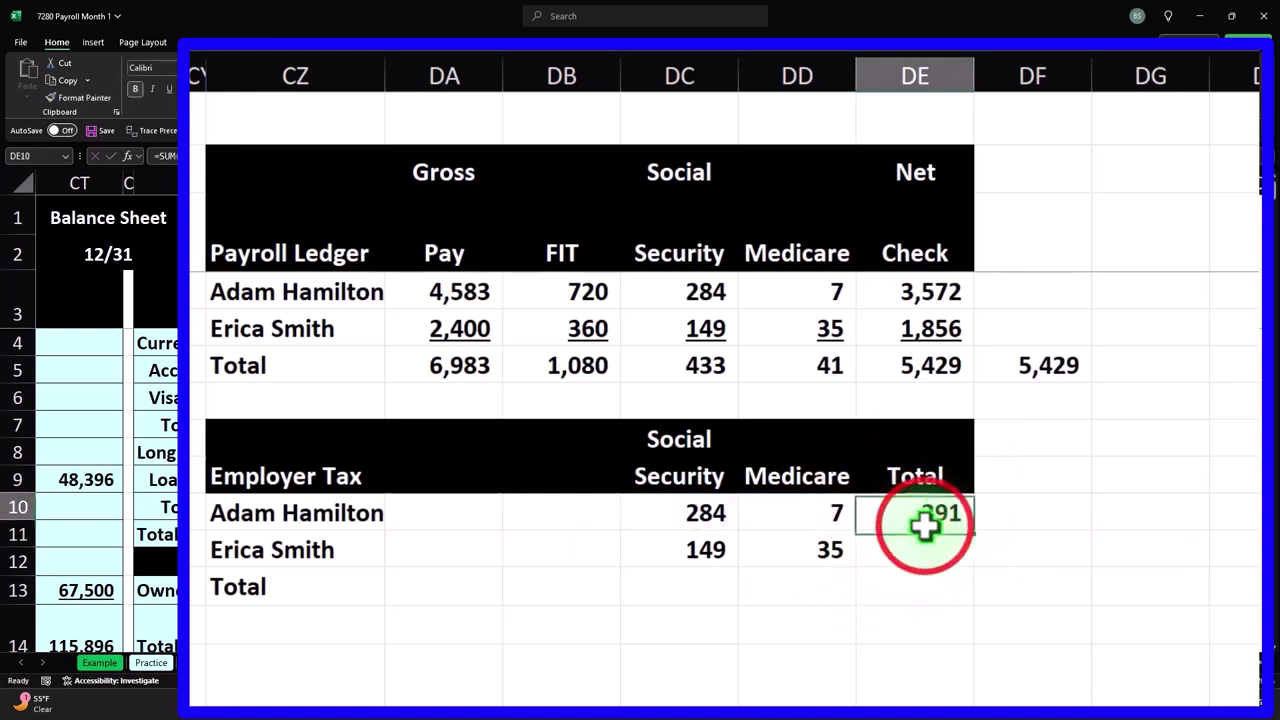
pyautogui.moveTo(972, 528); pyautogui.dragTo(980, 557)
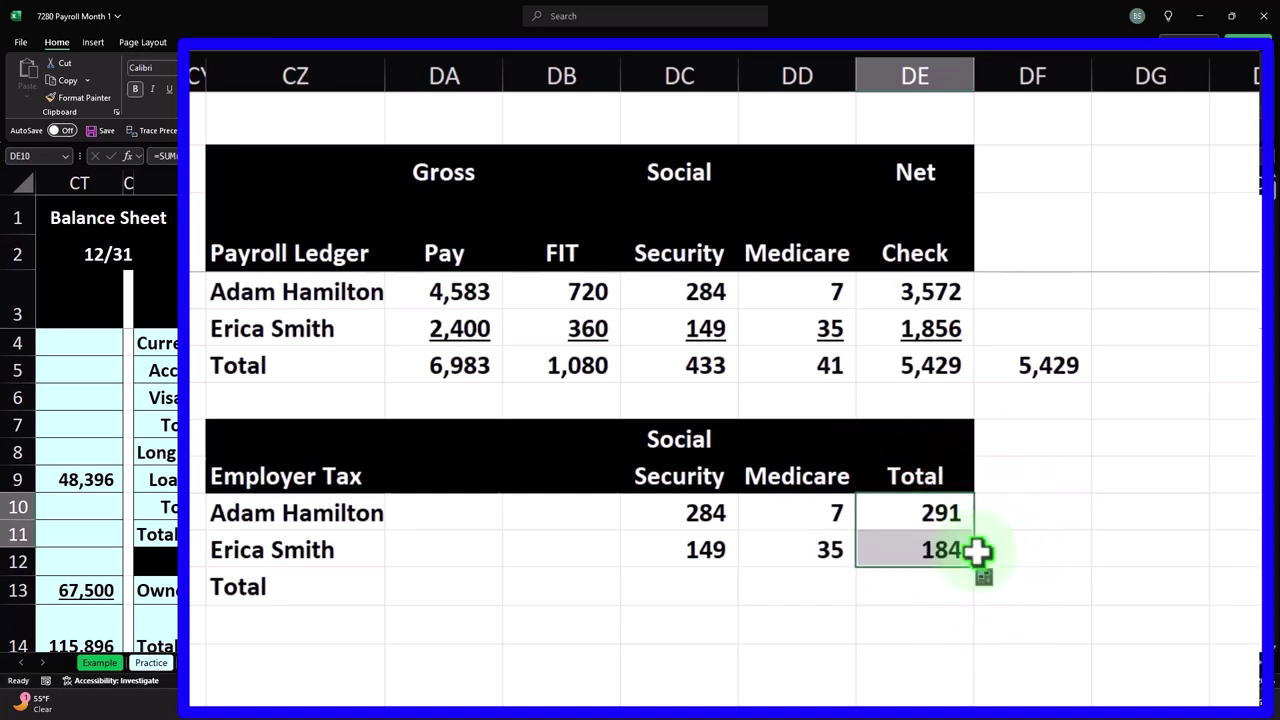
# - Underline the second employee's employer tax figures
pyautogui.click(683, 556)
pyautogui.moveTo(683, 556); pyautogui.dragTo(885, 556)
pyautogui.click(178, 90)
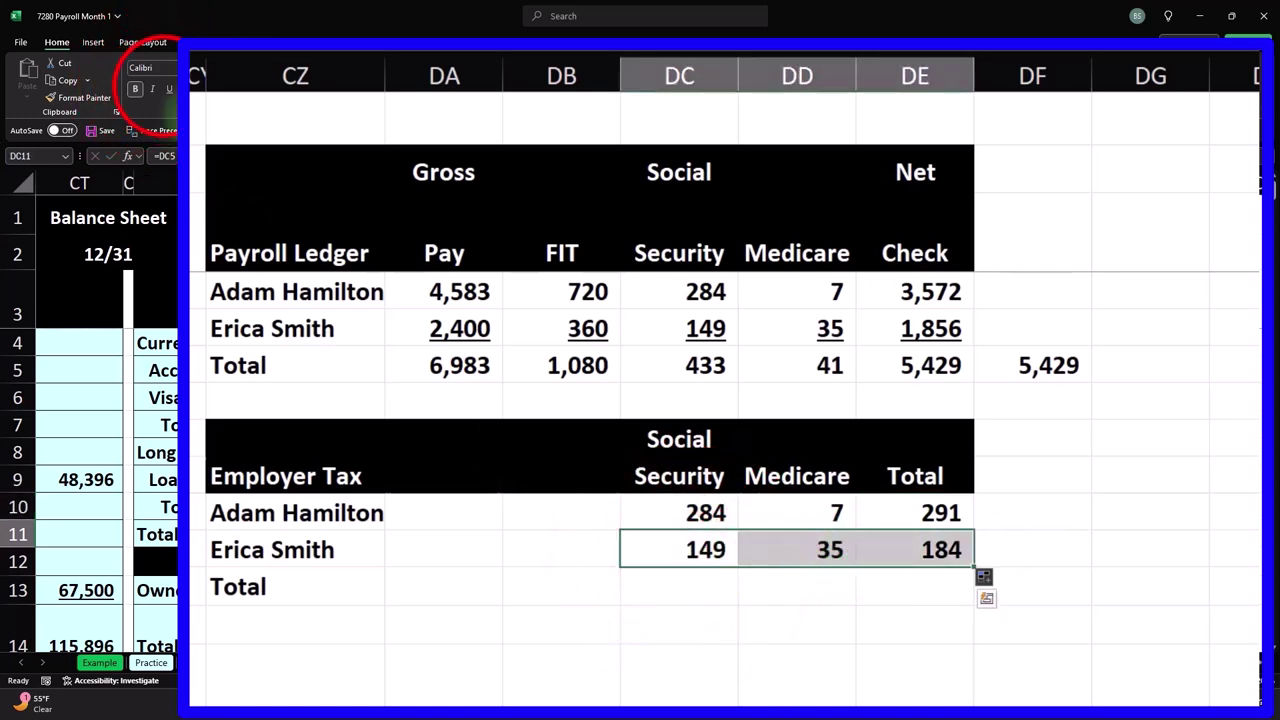
# - Add SUM column totals in the Total row: 433, 41 and 474
pyautogui.press('Down')
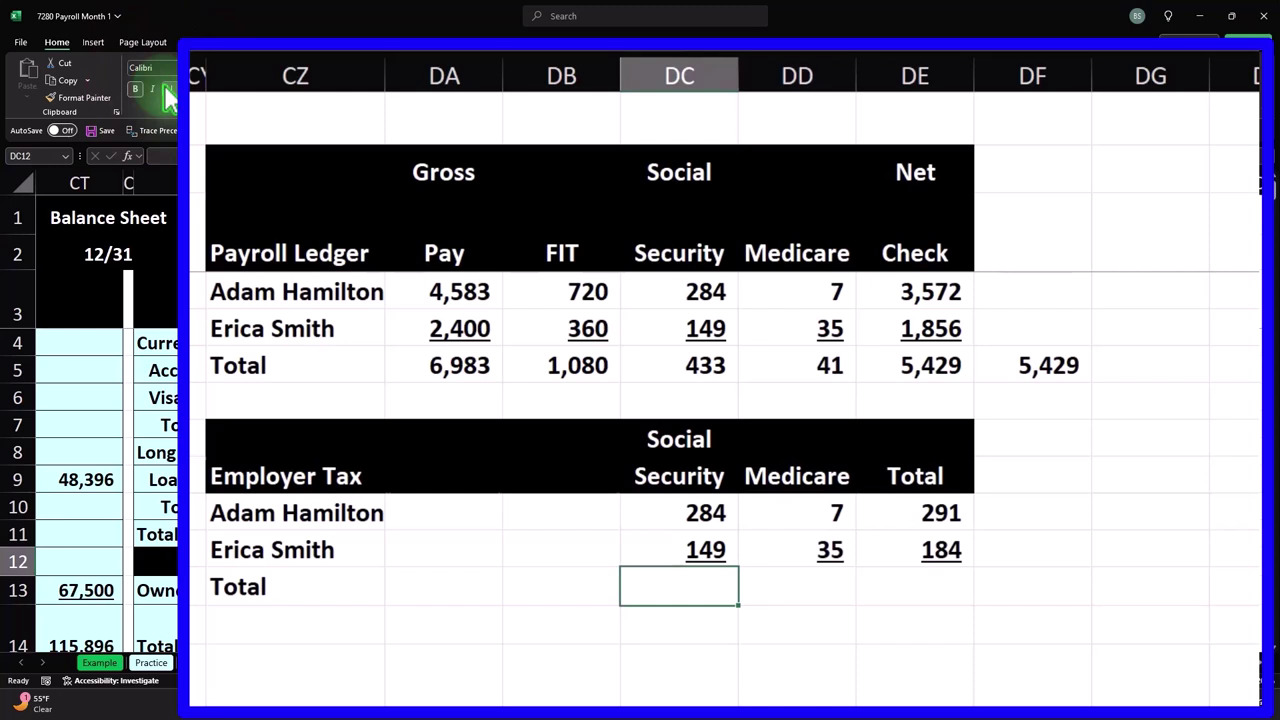
pyautogui.write('=sum')
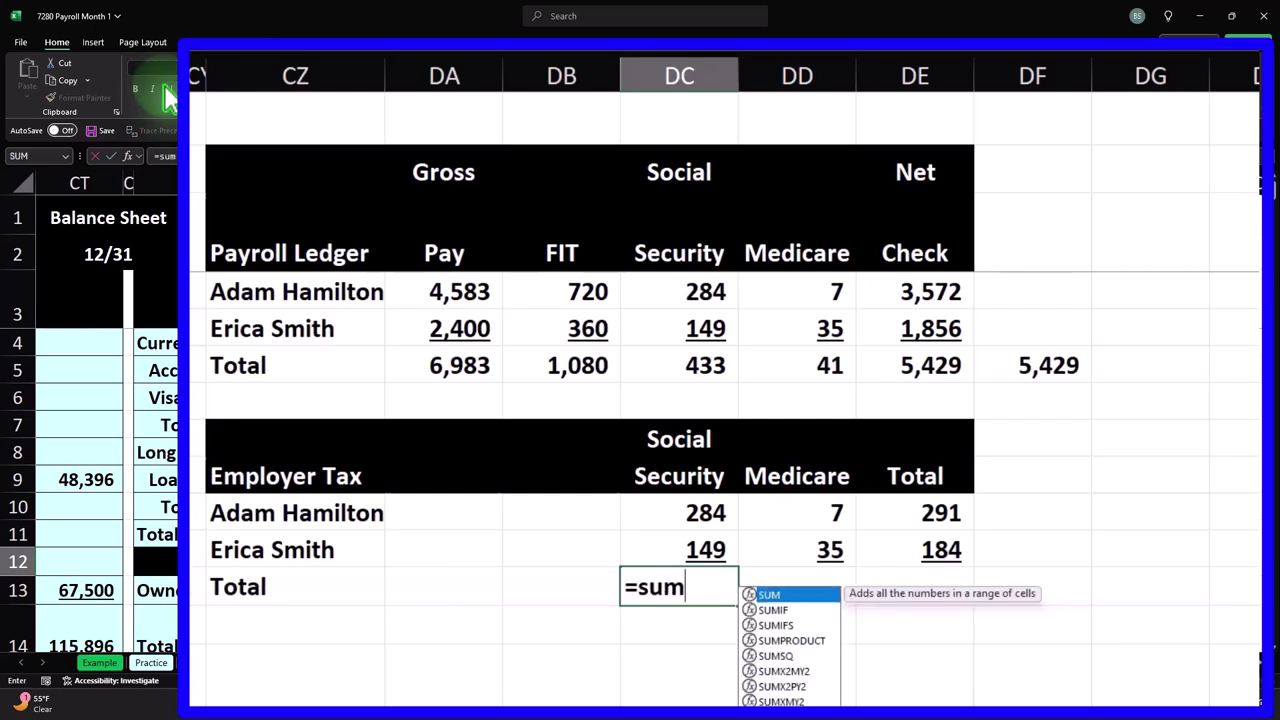
pyautogui.press('Tab')
pyautogui.press('Up')
pyautogui.hotkey('shift', 'Up')
pyautogui.press('Return')
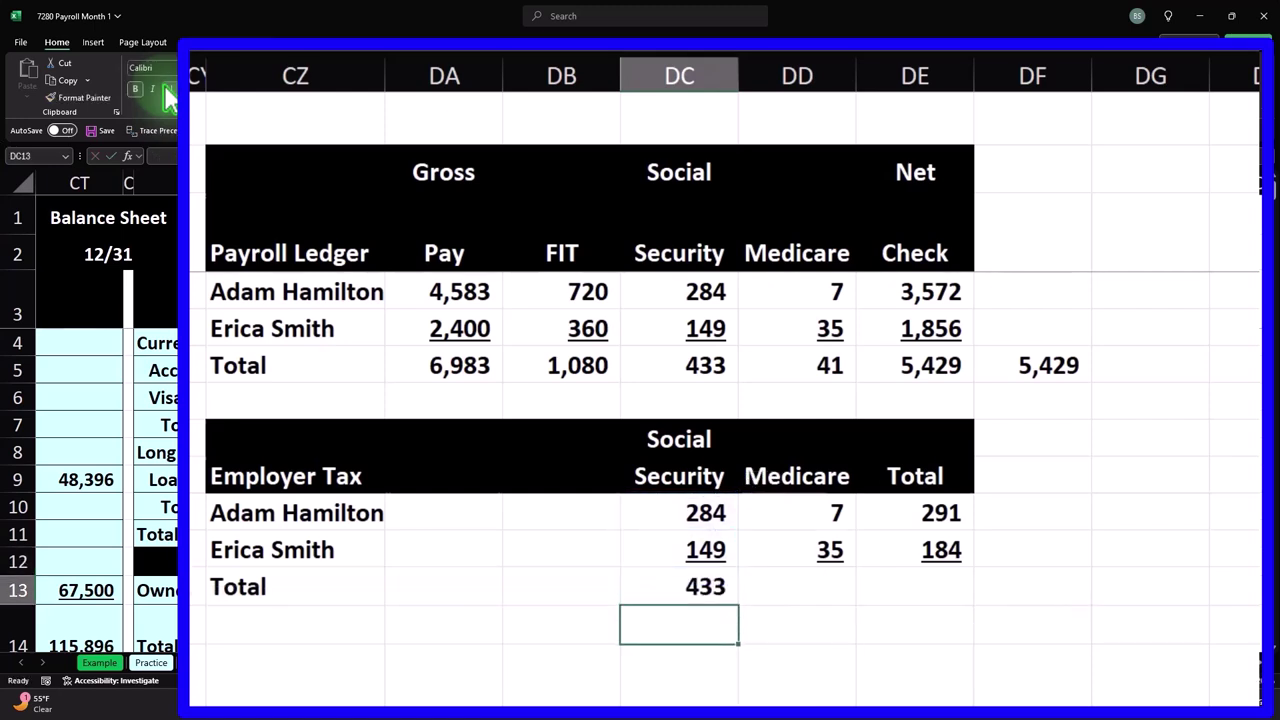
pyautogui.click(733, 592)
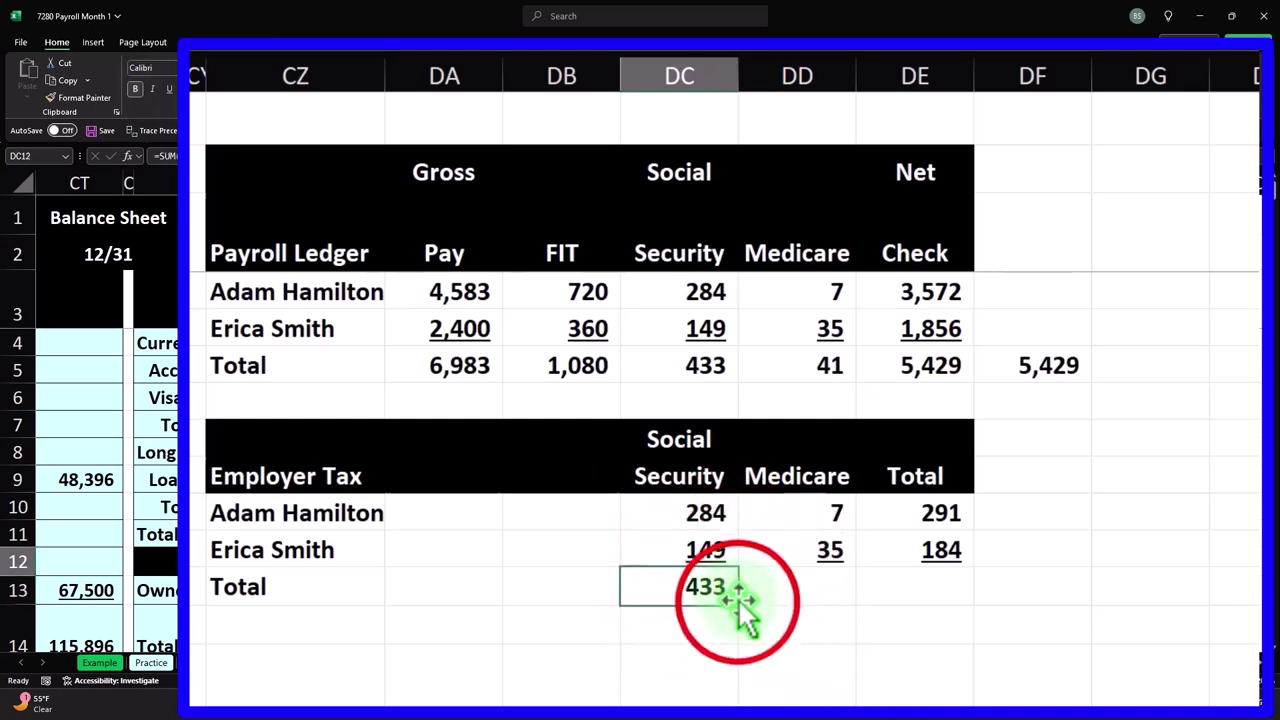
pyautogui.moveTo(740, 603); pyautogui.dragTo(967, 598)
pyautogui.click(943, 585)
pyautogui.doubleClick(942, 588)
pyautogui.press('Return')
# - Add a check figure summing the Social Security and Medicare totals, confirming 474
pyautogui.press('Up')
pyautogui.press('Right')
pyautogui.write('=')
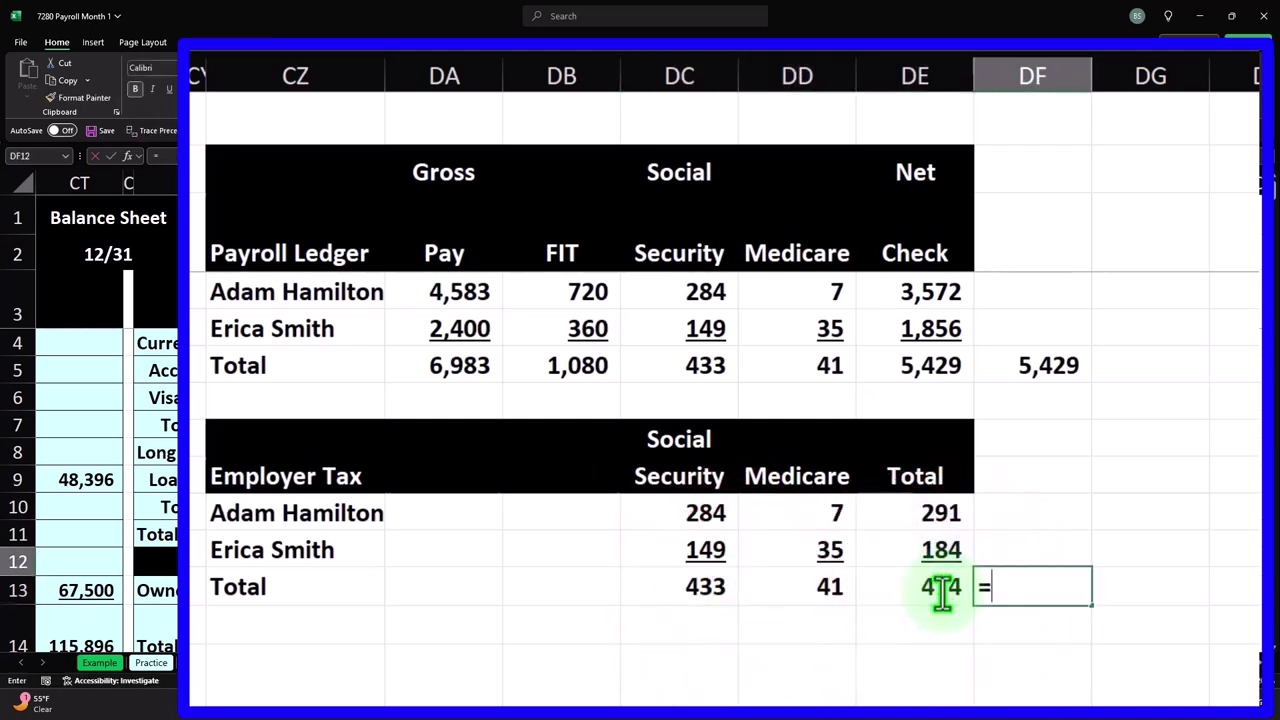
pyautogui.write('sum(')
pyautogui.press('Left')
pyautogui.press('Left')
pyautogui.hotkey('shift', 'Left')
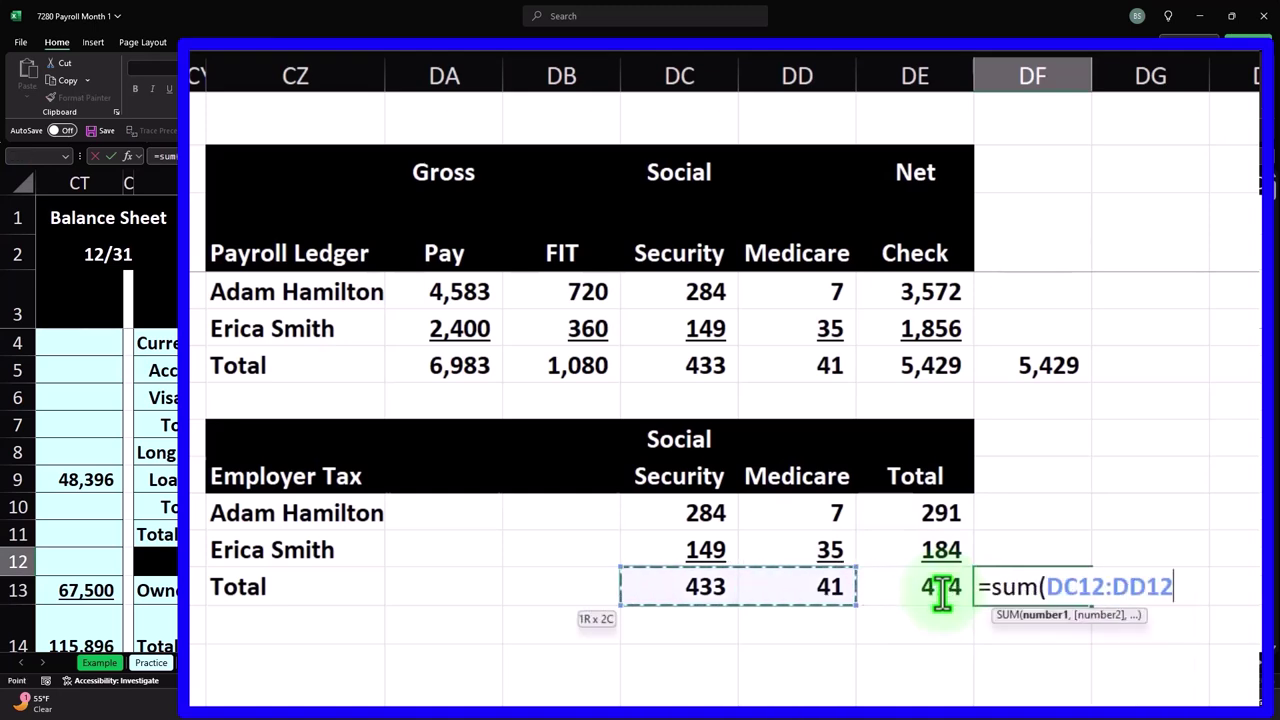
pyautogui.press('Return')
pyautogui.press('Up')
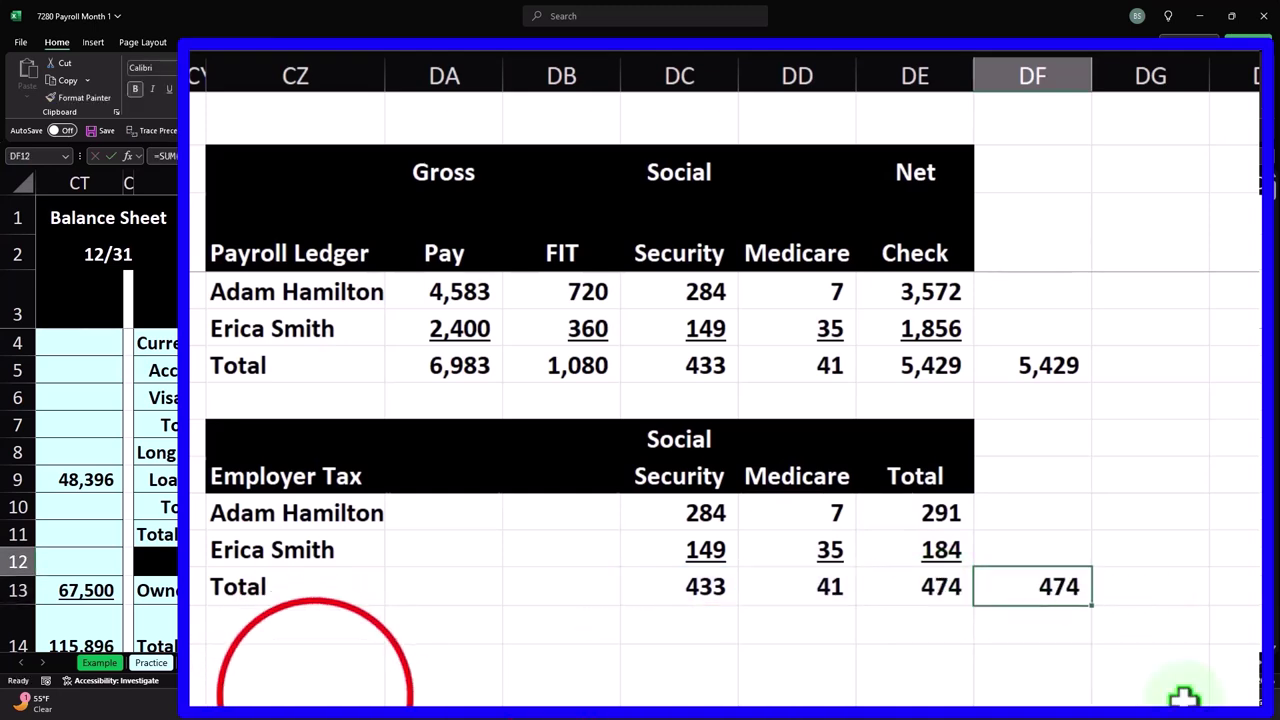
# - Enter the 'Payroll liabiltiy' label below the Employer Tax table and review the tax totals
pyautogui.click(301, 665)
pyautogui.scroll(-1, 301, 659)
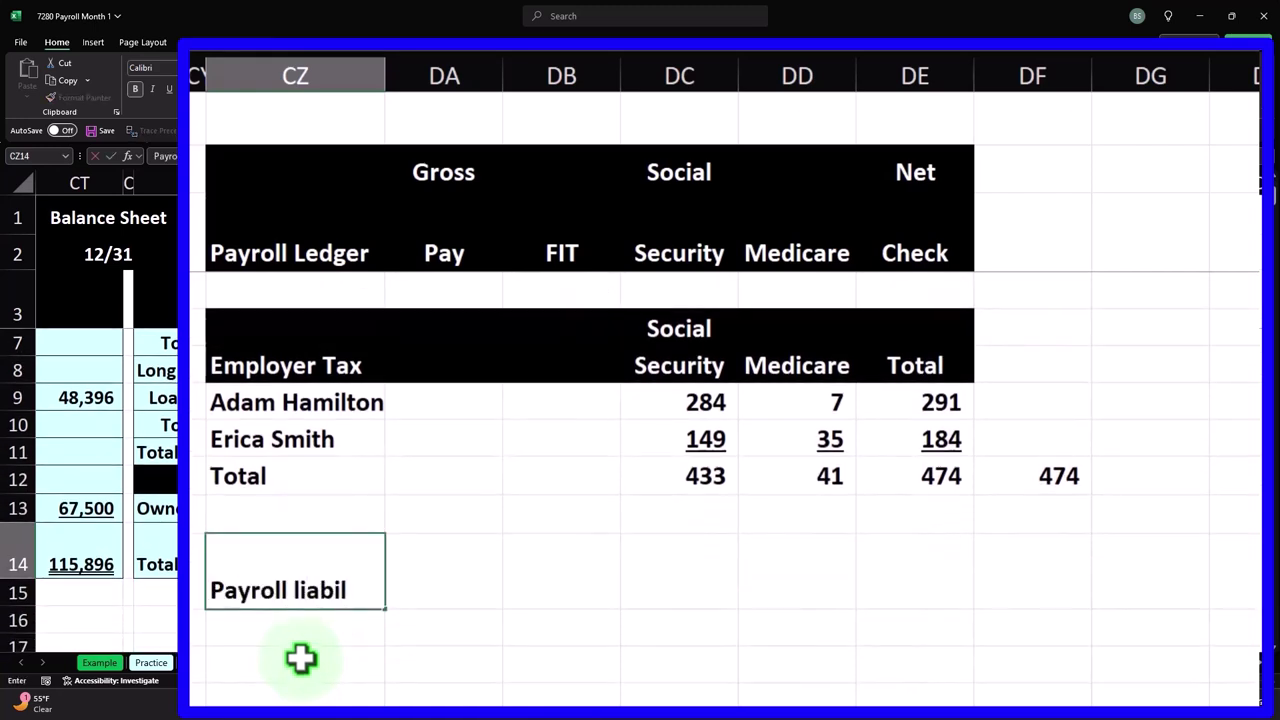
pyautogui.press('Tab')
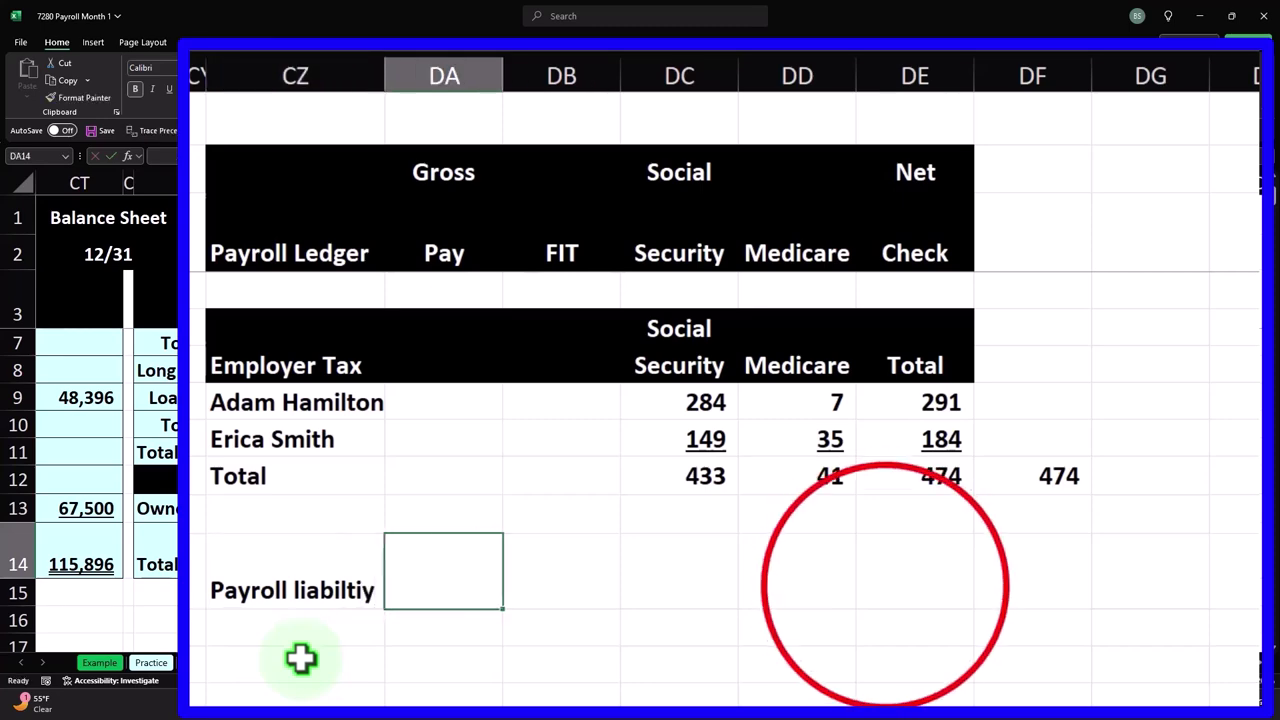
pyautogui.click(886, 586)
pyautogui.scroll(1, 886, 586)
pyautogui.click(935, 368)
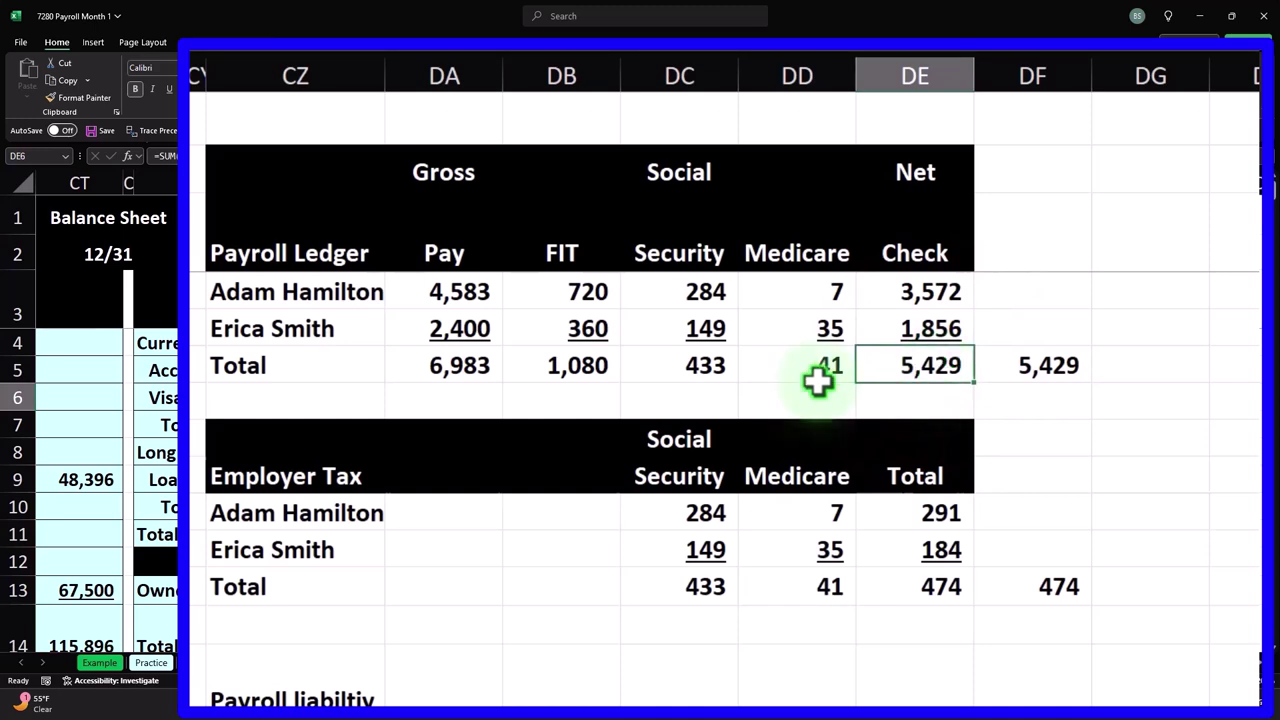
pyautogui.moveTo(597, 374); pyautogui.dragTo(778, 362)
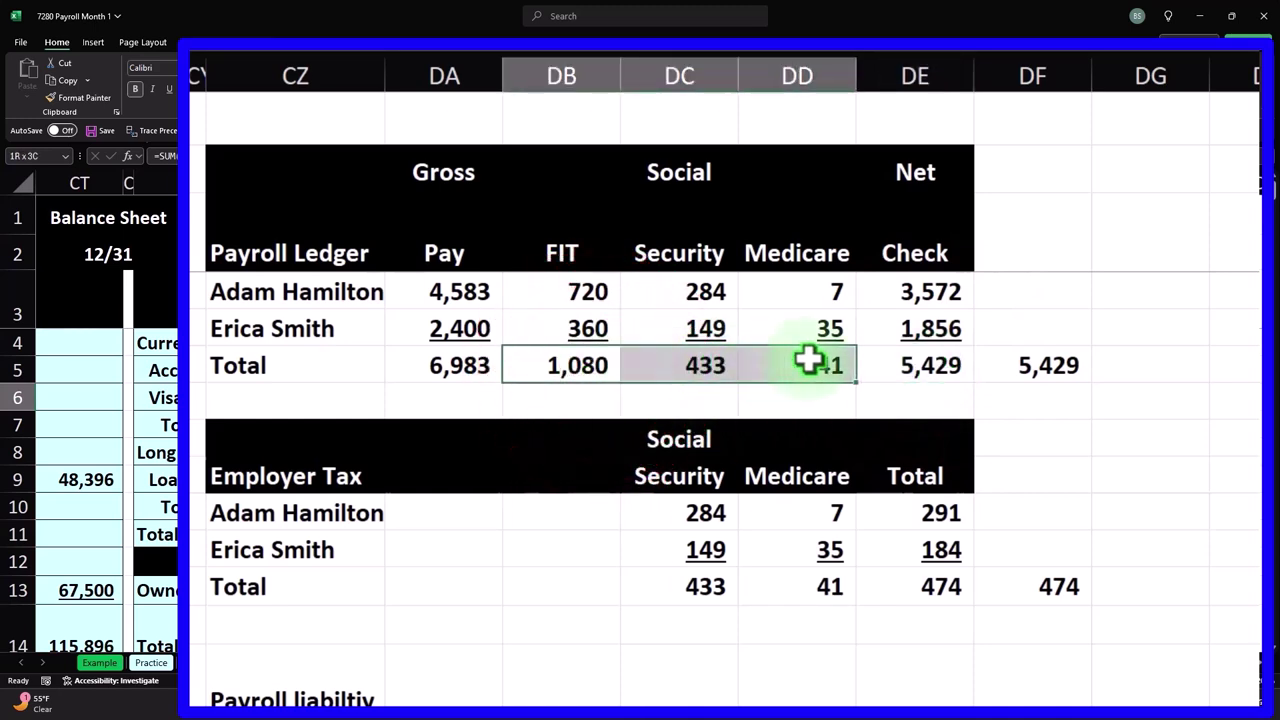
pyautogui.moveTo(723, 586); pyautogui.dragTo(815, 585)
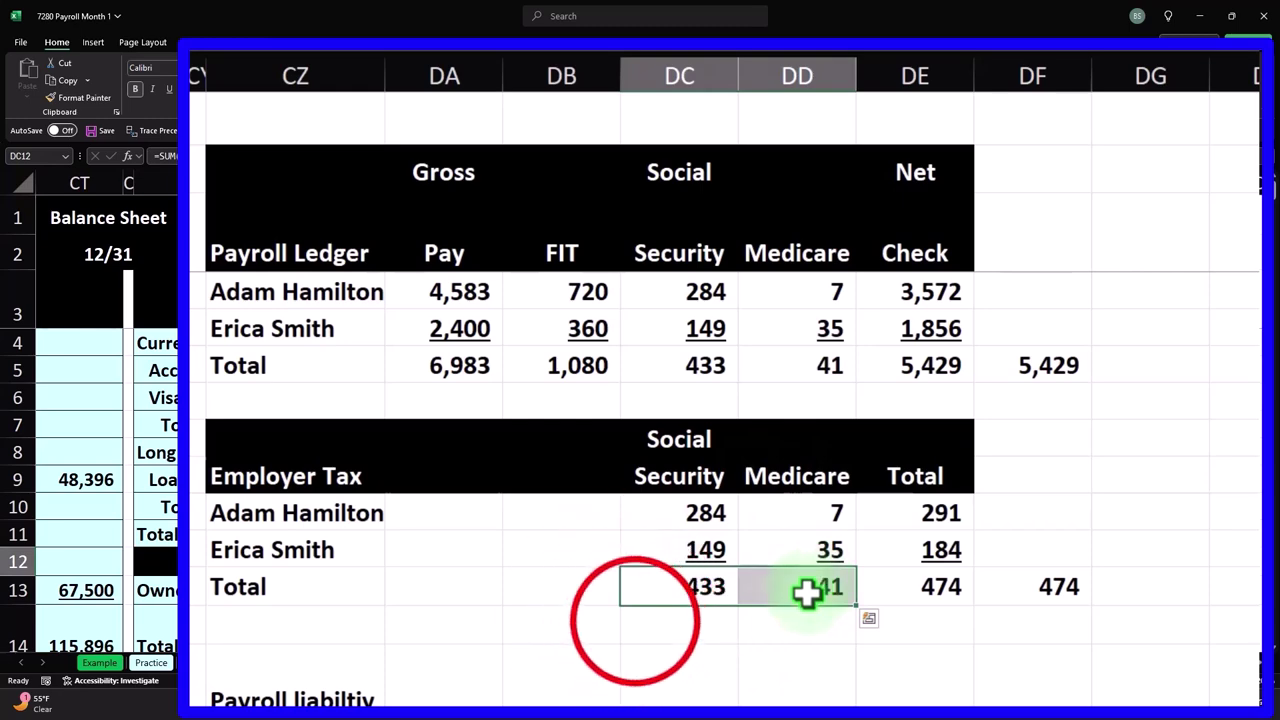
pyautogui.click(636, 622)
pyautogui.scroll(-2, 636, 622)
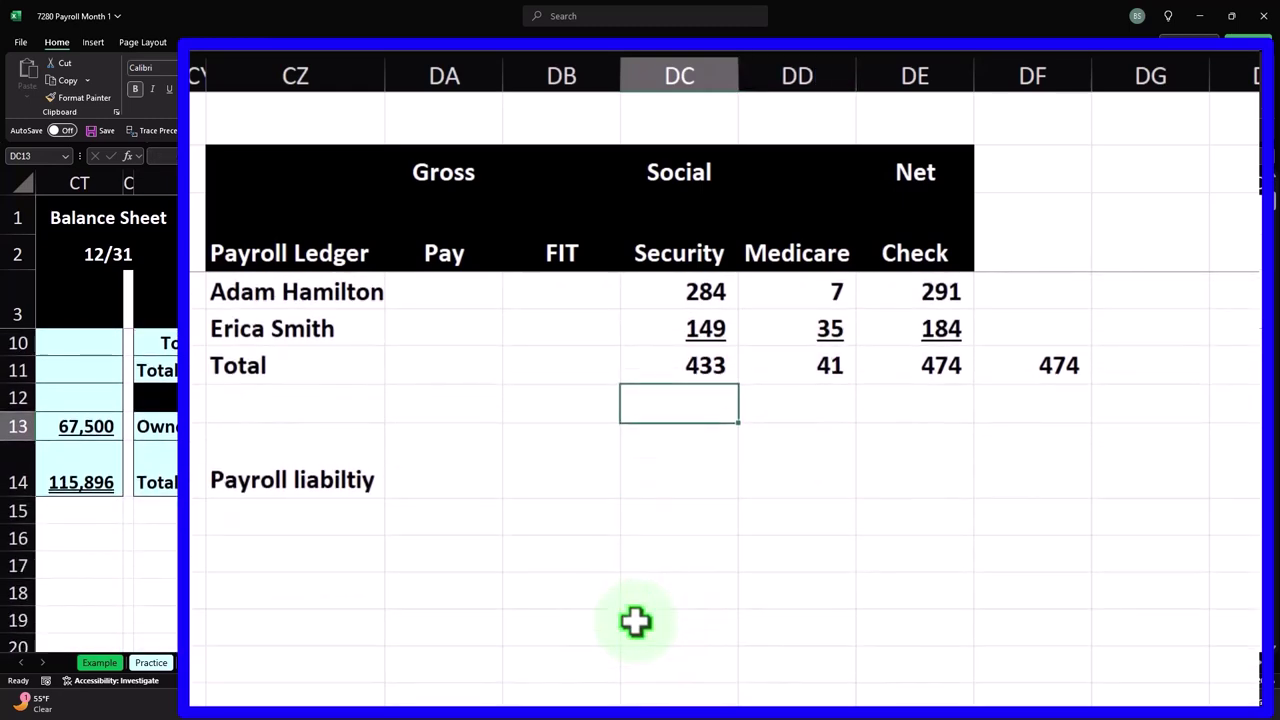
# - Link the FIT and Social headings from the ledger into the new table
pyautogui.click(577, 466)
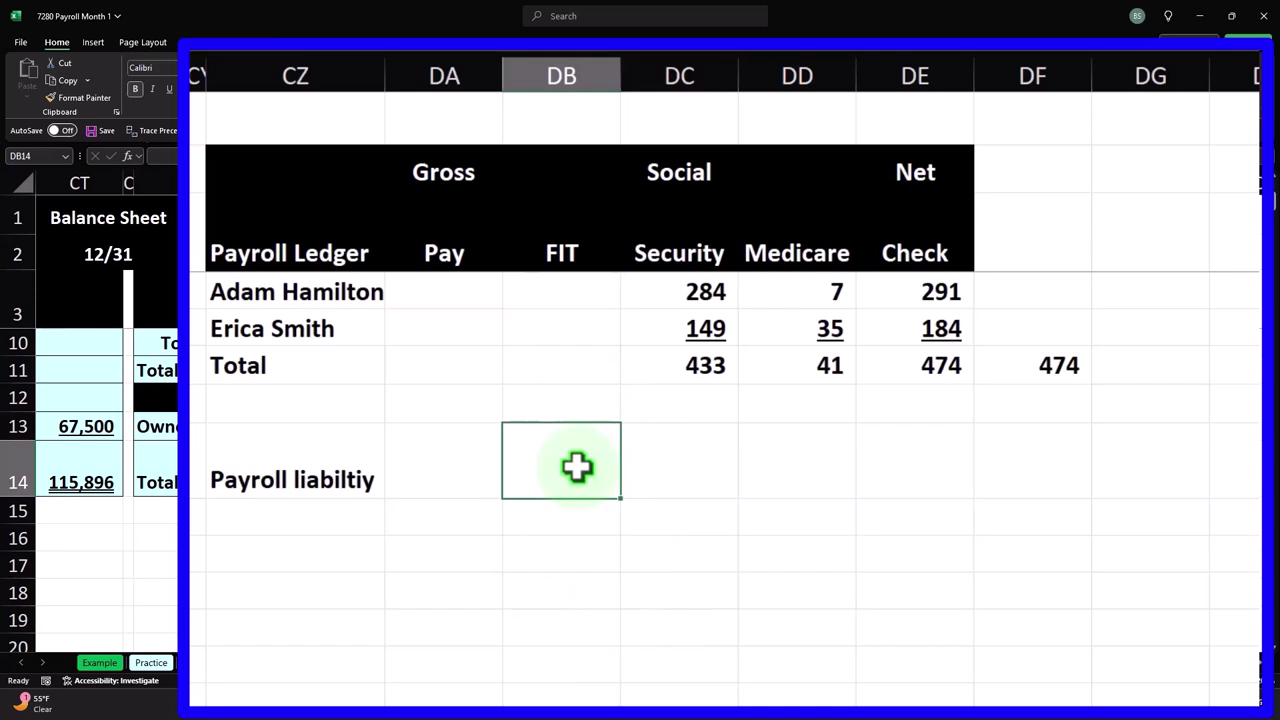
pyautogui.write('=')
pyautogui.click(586, 253)
pyautogui.press('Tab')
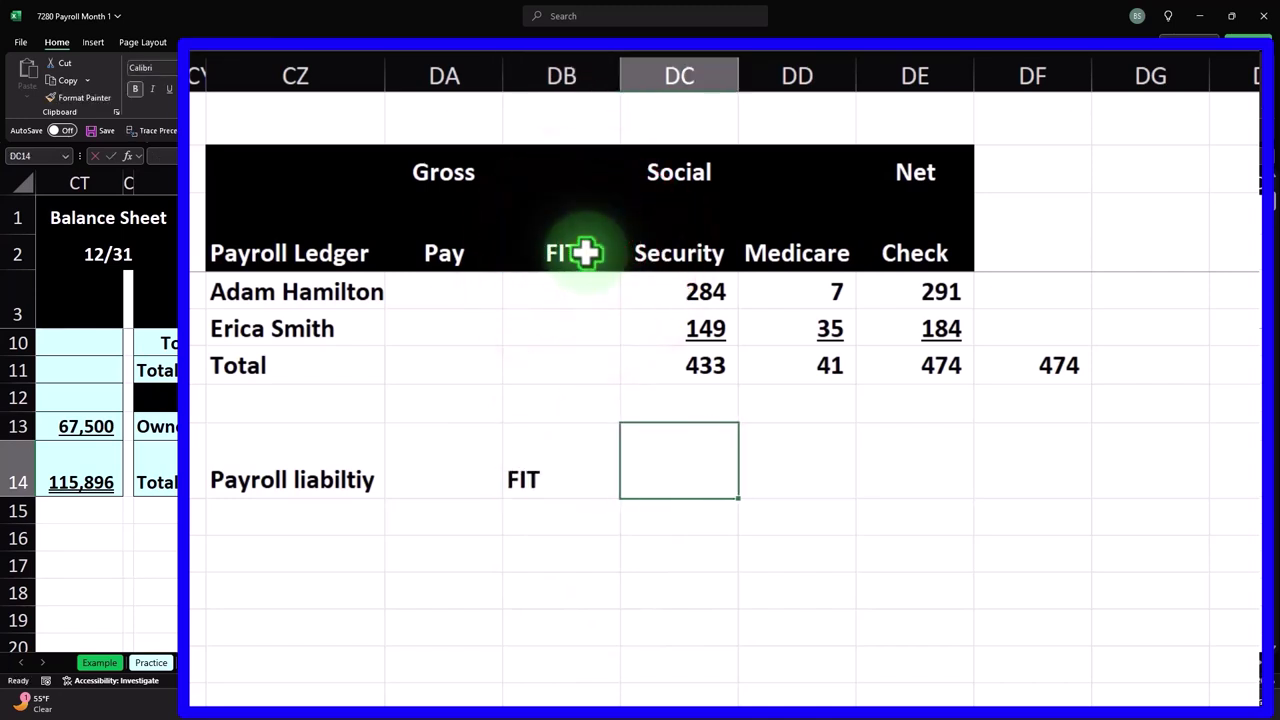
pyautogui.write('=')
pyautogui.click(655, 166)
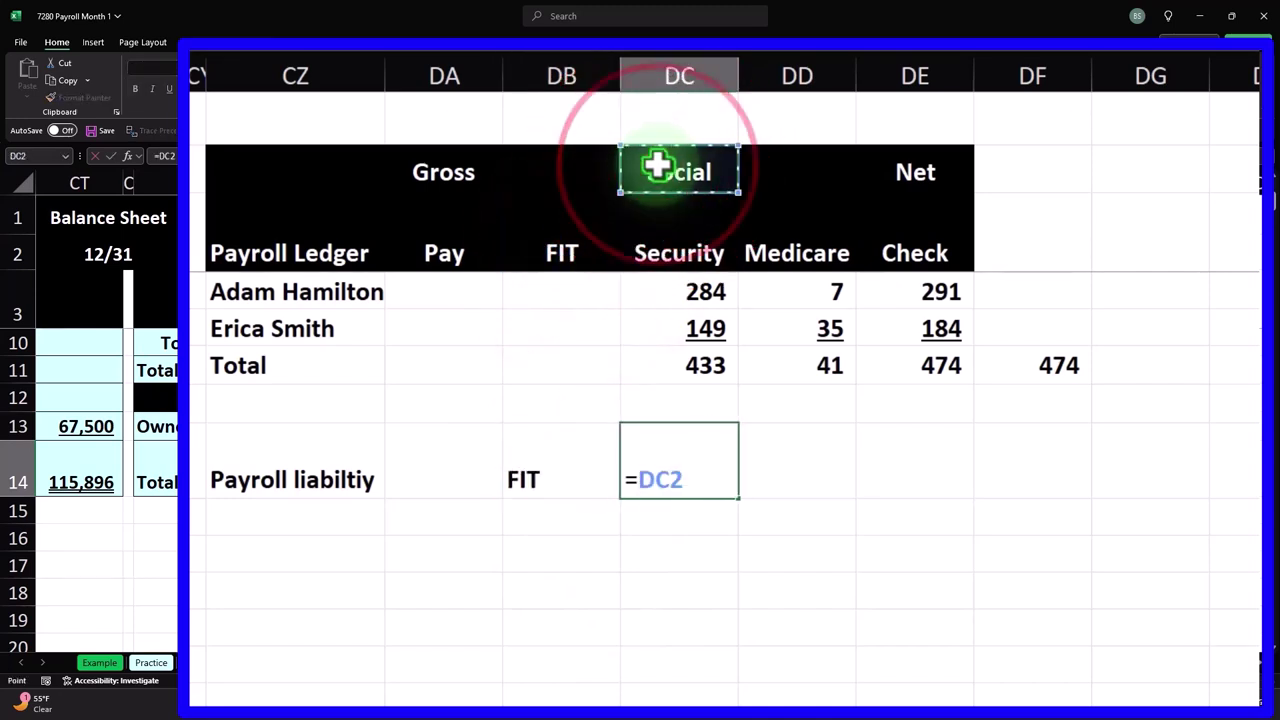
pyautogui.press('Return')
# - Move the label and FIT heading down a row and link a two-line Social / Security heading
pyautogui.moveTo(343, 488); pyautogui.dragTo(357, 513)
pyautogui.moveTo(565, 478); pyautogui.dragTo(567, 525)
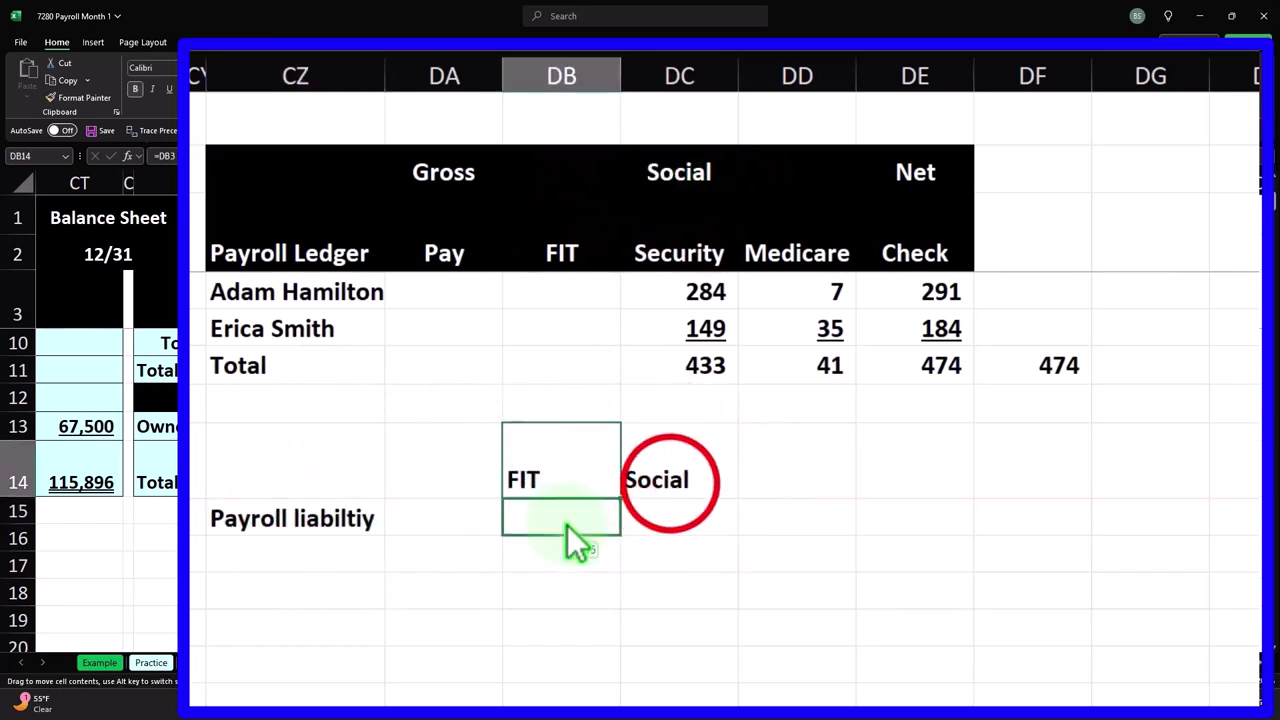
pyautogui.click(670, 482)
pyautogui.write('=')
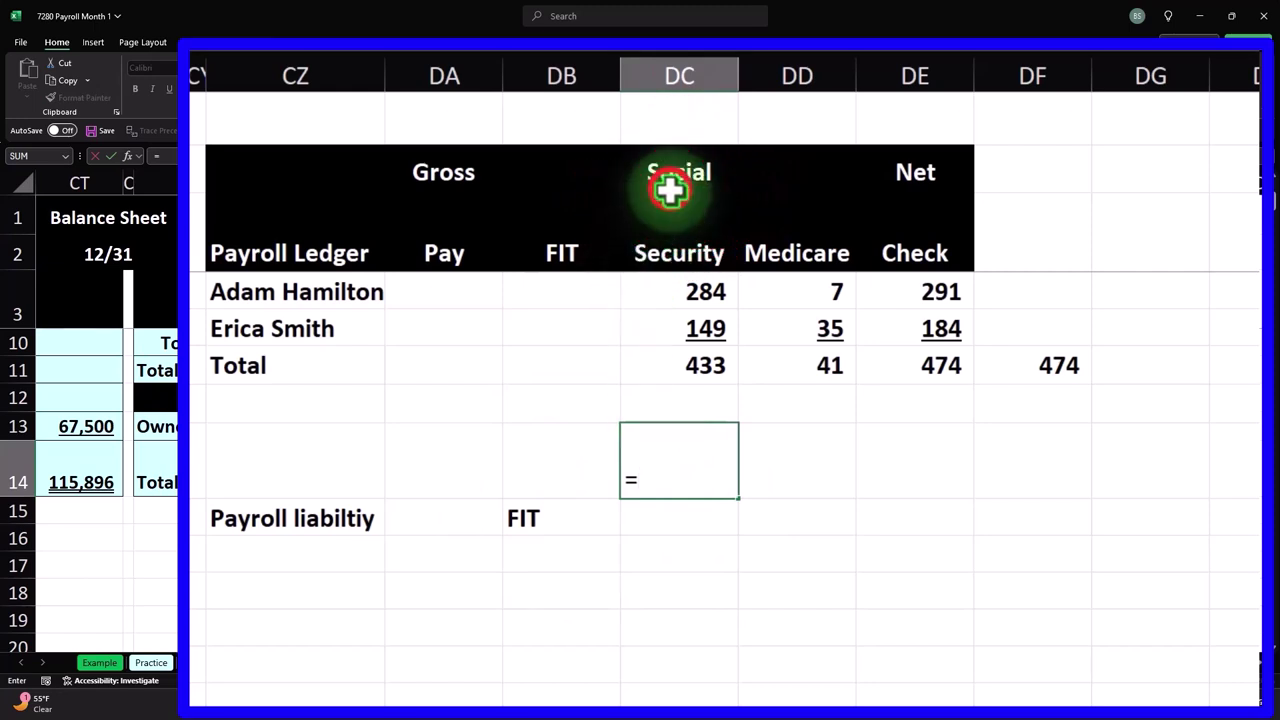
pyautogui.click(678, 182)
pyautogui.press('Return')
pyautogui.write('=')
pyautogui.click(666, 252)
pyautogui.press('Return')
# - Link the Medicare heading from the ledger and add a 'Total' heading
pyautogui.press('Up')
pyautogui.press('Right')
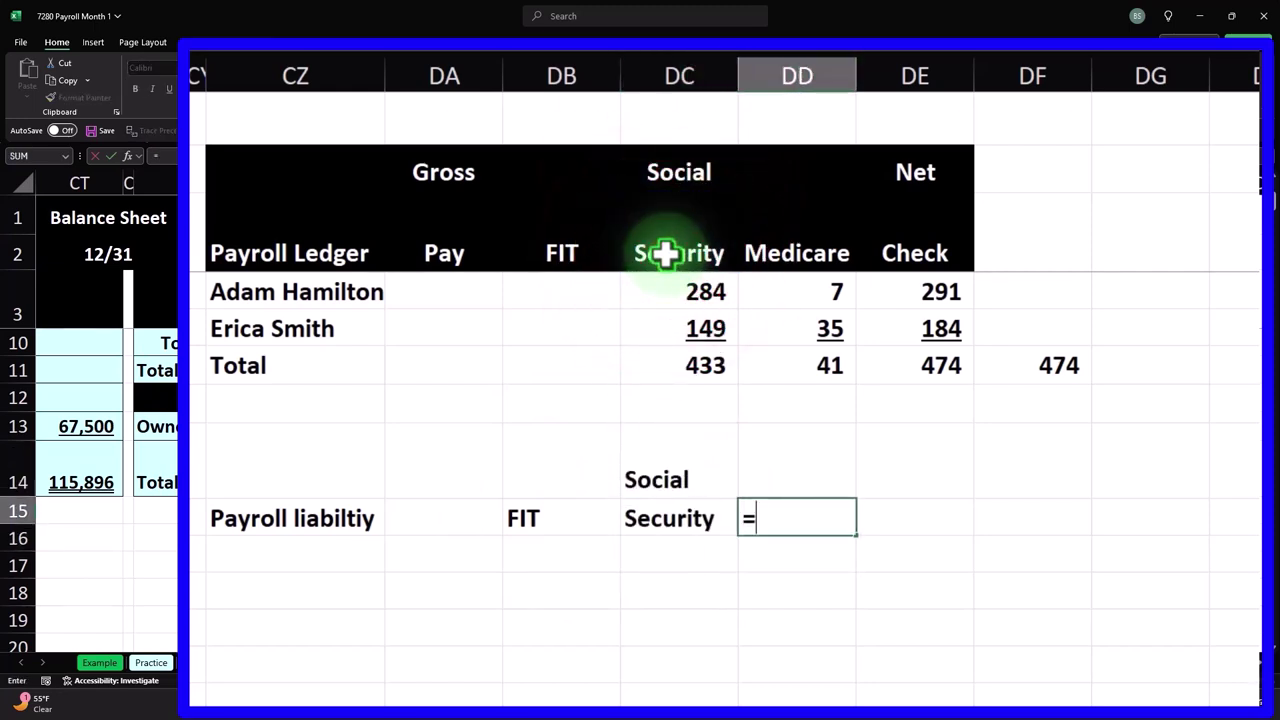
pyautogui.write('=')
pyautogui.click(772, 251)
pyautogui.press('Return')
pyautogui.press('Right')
pyautogui.press('Up')
pyautogui.write('Total')
pyautogui.press('Return')
pyautogui.press('Left')
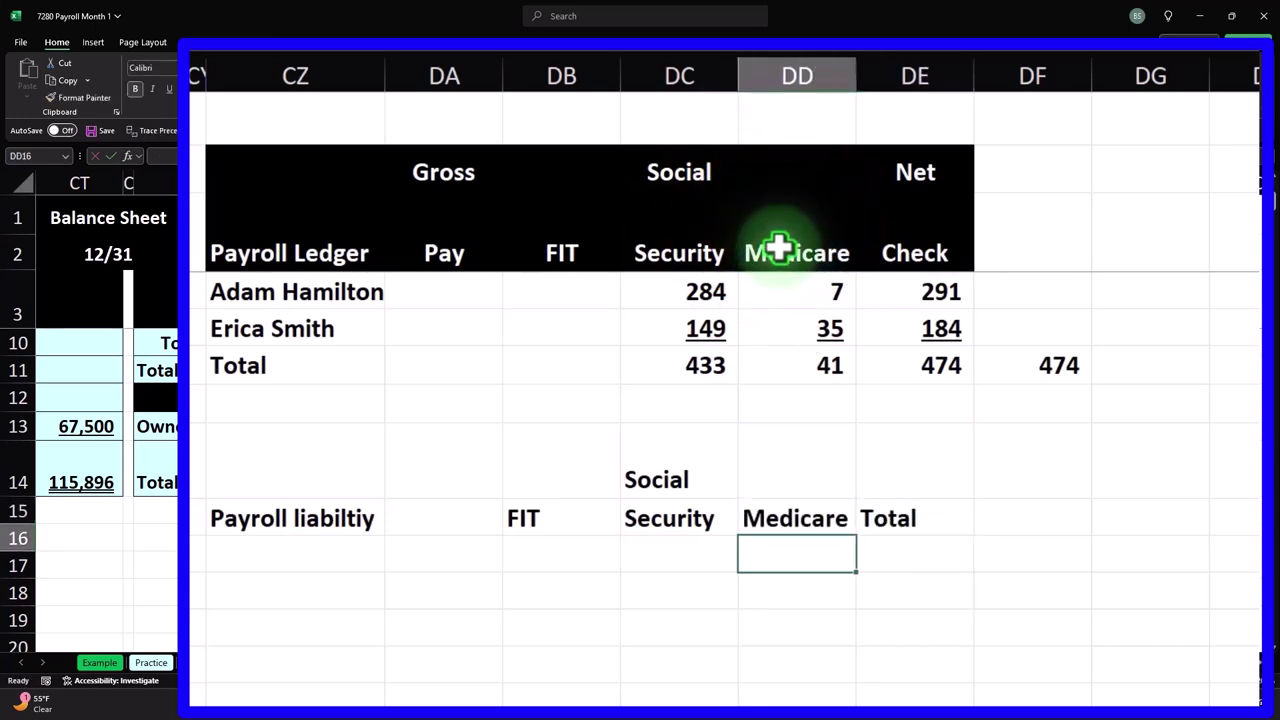
pyautogui.press('Left')
pyautogui.press('Left')
# - Format the heading rows with black fill, white centered text, and left-align the table label
pyautogui.moveTo(345, 453); pyautogui.dragTo(857, 520)
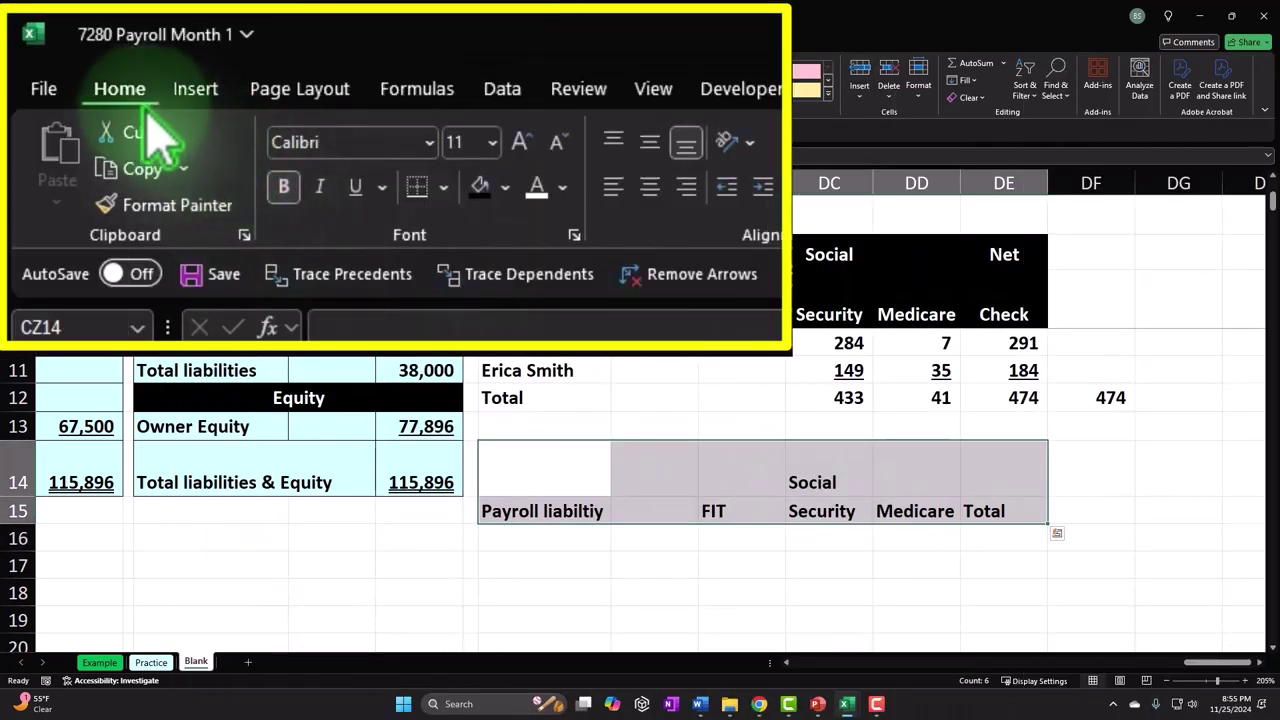
pyautogui.click(235, 90)
pyautogui.click(254, 89)
pyautogui.click(308, 89)
pyautogui.click(529, 514)
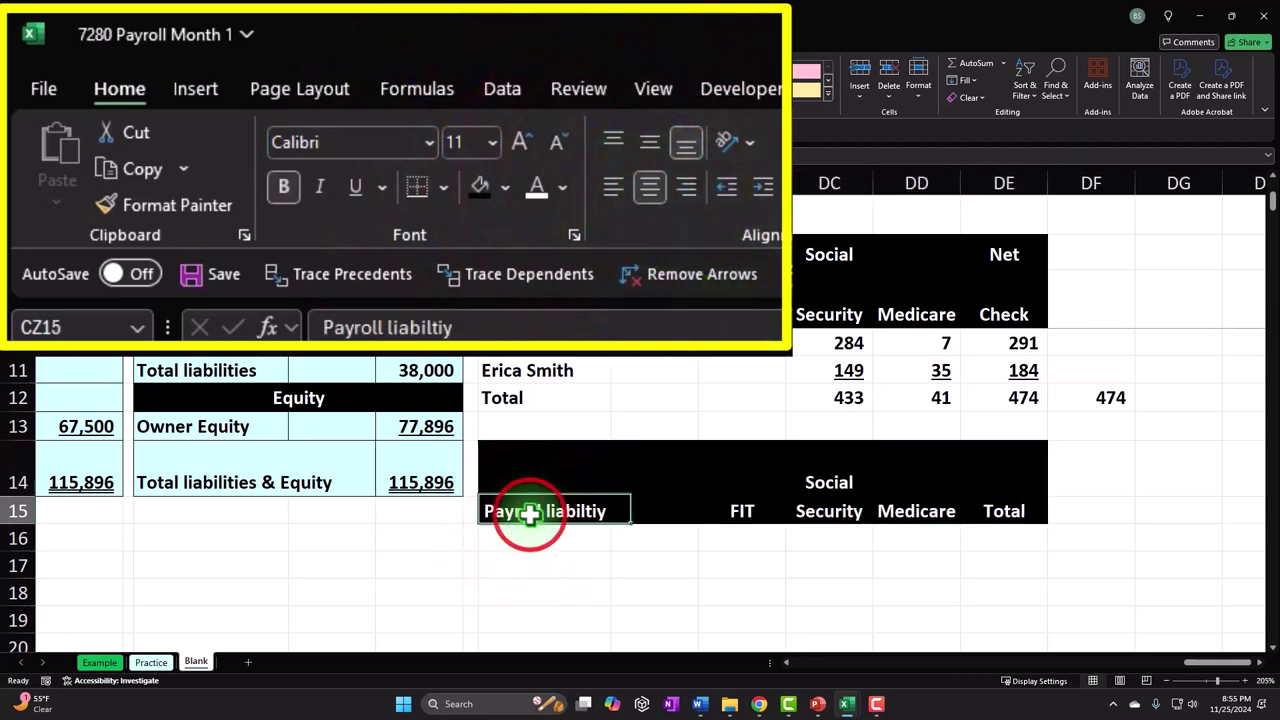
pyautogui.click(292, 89)
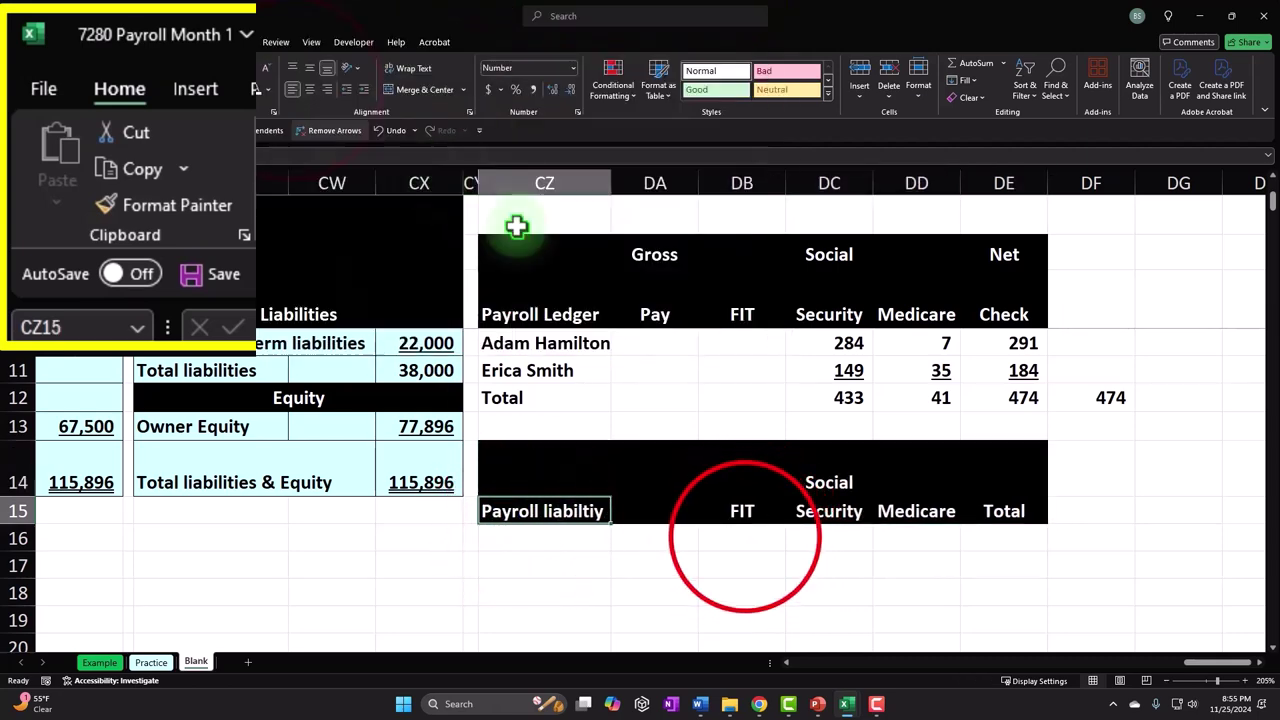
pyautogui.click(745, 535)
# - Link both employee names and the Total label into the Payroll liability table
pyautogui.click(569, 537)
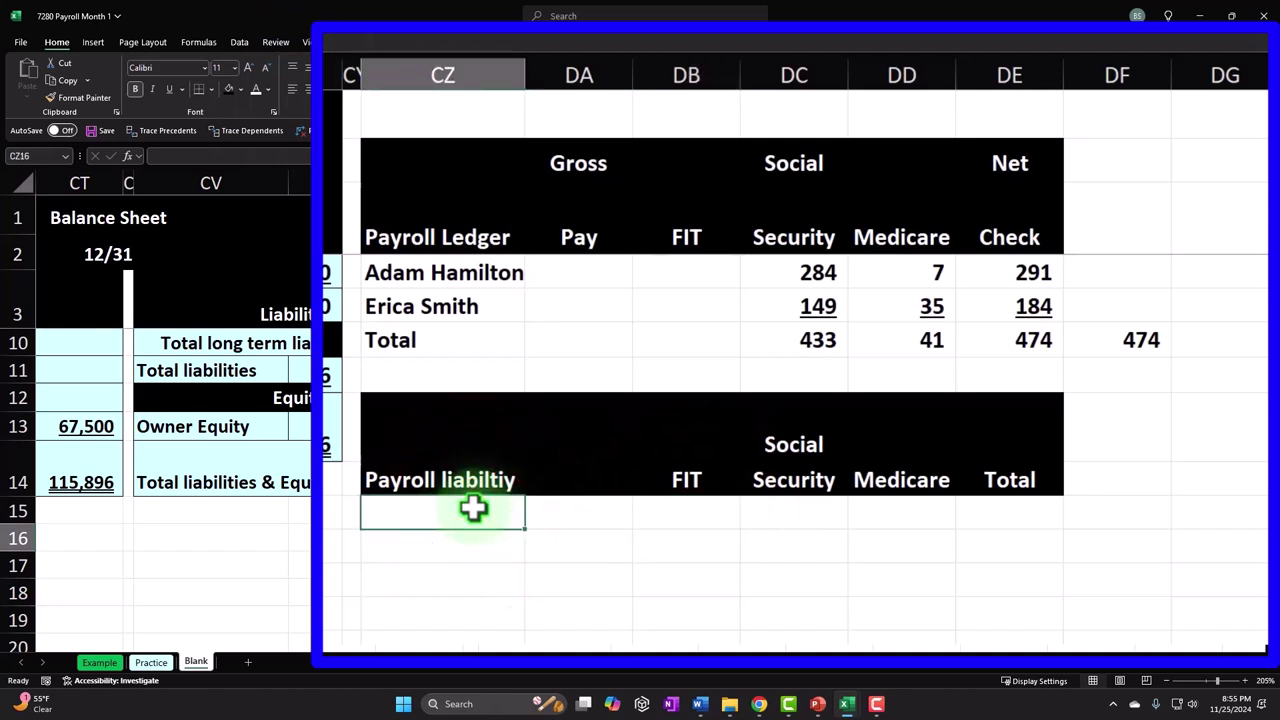
pyautogui.write('=')
pyautogui.press('Up')
pyautogui.press('Up')
pyautogui.press('Up')
pyautogui.press('Up')
pyautogui.press('Up')
pyautogui.press('Up')
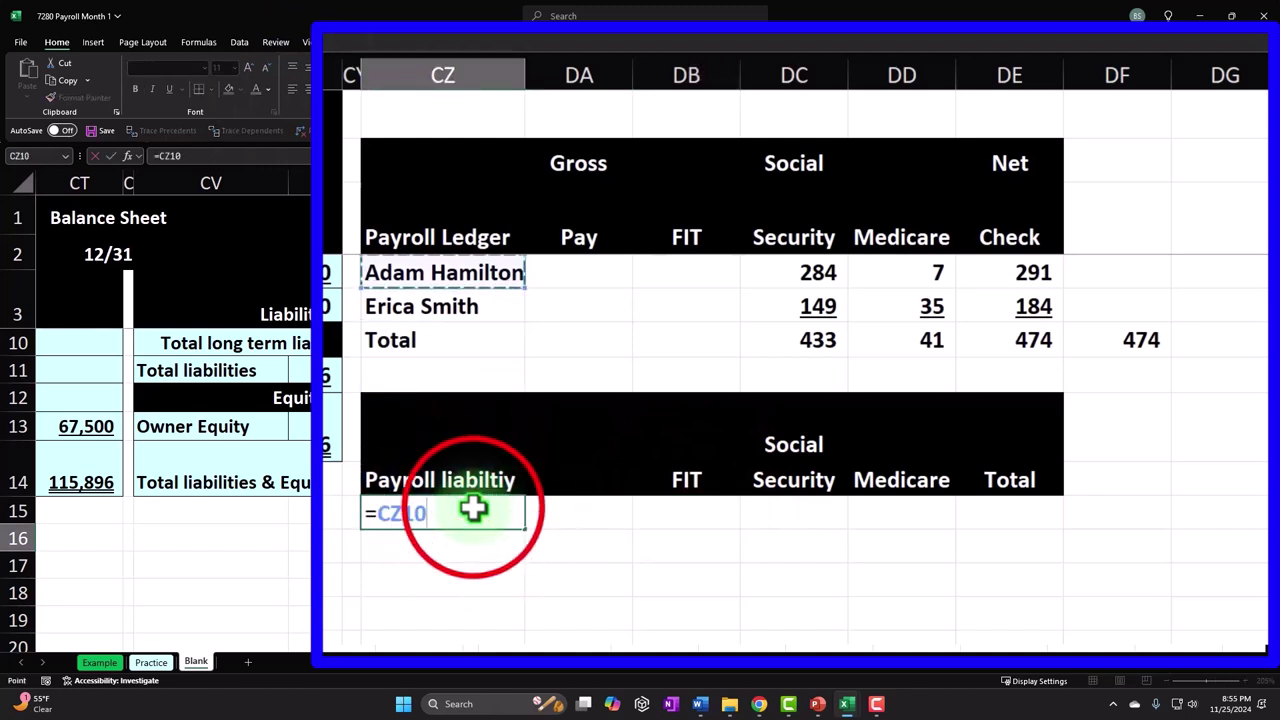
pyautogui.press('Return')
pyautogui.click(473, 510)
pyautogui.scroll(-1, 510, 480)
pyautogui.moveTo(527, 428); pyautogui.dragTo(527, 487)
# - Link each employee's FIT liability from the ledger, 720 and 360
pyautogui.click(654, 462)
pyautogui.scroll(1, 690, 520)
pyautogui.click(704, 515)
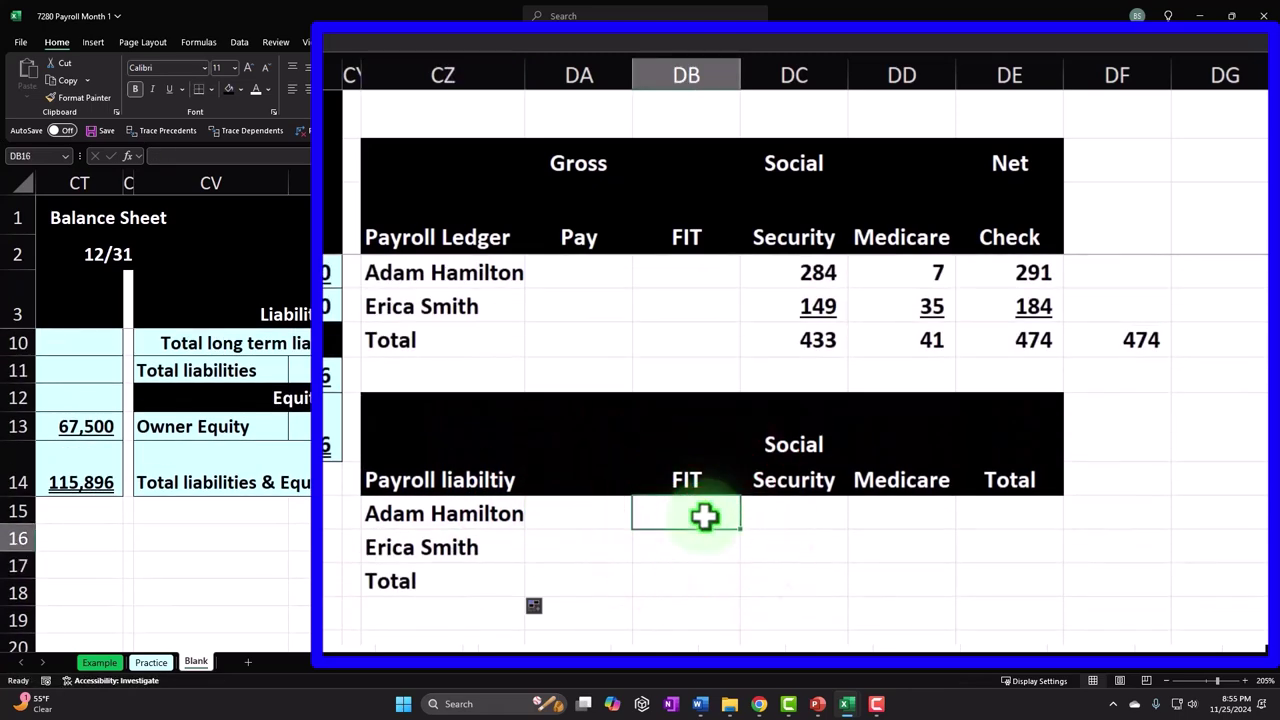
pyautogui.write('=')
pyautogui.press('Up')
pyautogui.press('Up')
pyautogui.press('Up')
pyautogui.press('Up')
pyautogui.press('Up')
pyautogui.press('Up')
pyautogui.press('Up')
pyautogui.press('Up')
pyautogui.press('Up')
pyautogui.press('Up')
pyautogui.press('Up')
pyautogui.press('Up')
pyautogui.press('Up')
pyautogui.press('Up')
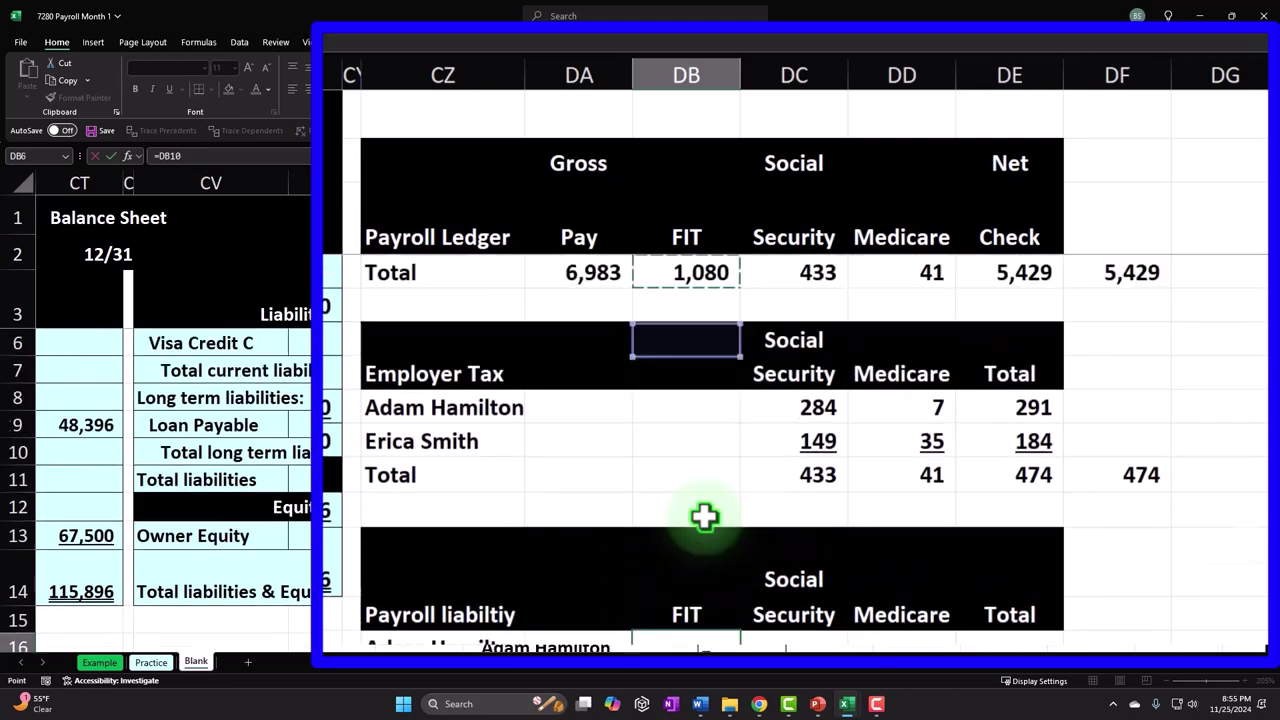
pyautogui.press('Down')
pyautogui.press('Down')
pyautogui.press('Down')
pyautogui.press('Return')
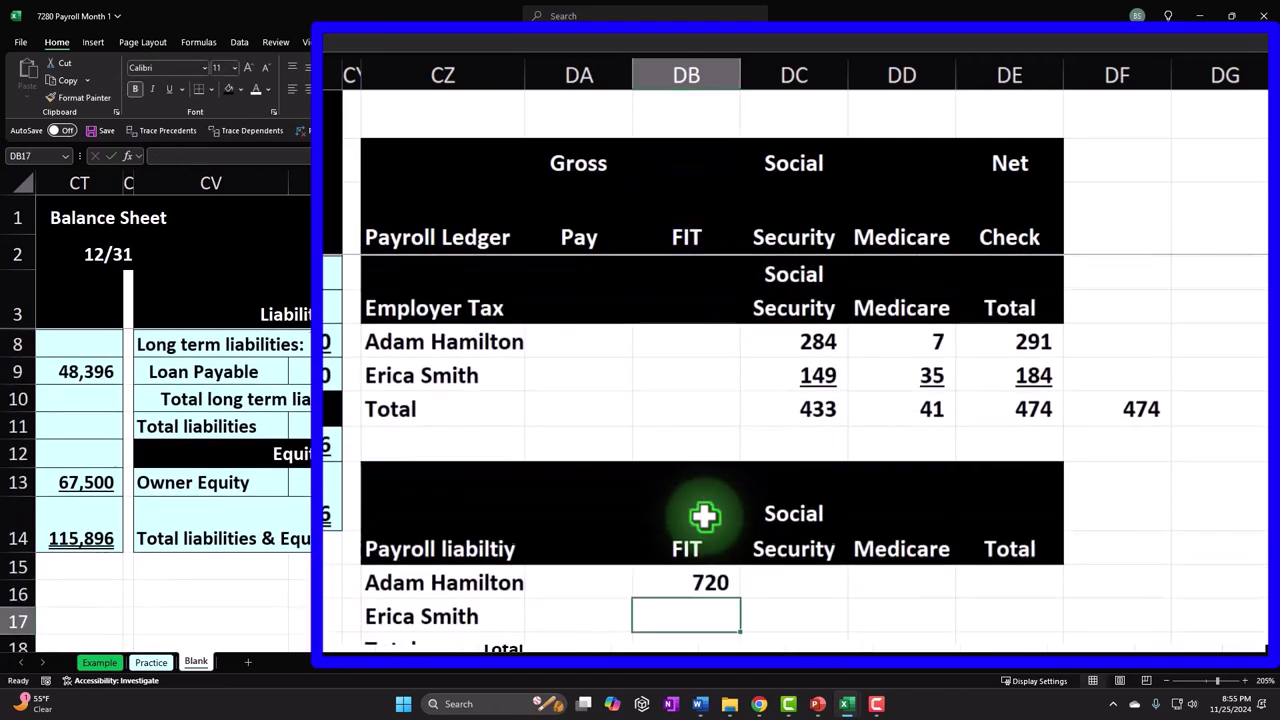
pyautogui.scroll(-1, 706, 500)
pyautogui.click(715, 481)
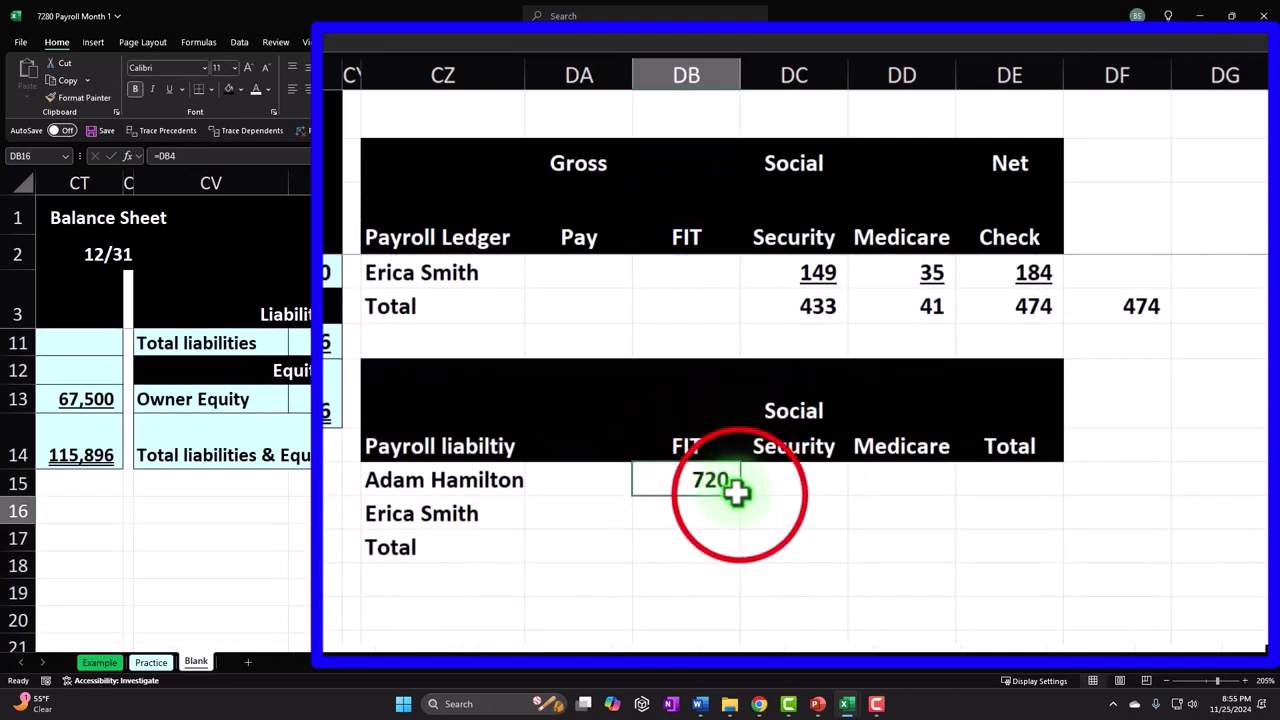
pyautogui.moveTo(742, 497); pyautogui.dragTo(743, 525)
# - Add withheld and employer amounts for Social Security (568, 298) and Medicare (13, 70) liabilities
pyautogui.click(777, 489)
pyautogui.scroll(1, 808, 540)
pyautogui.write('=')
pyautogui.scroll(2, 829, 561)
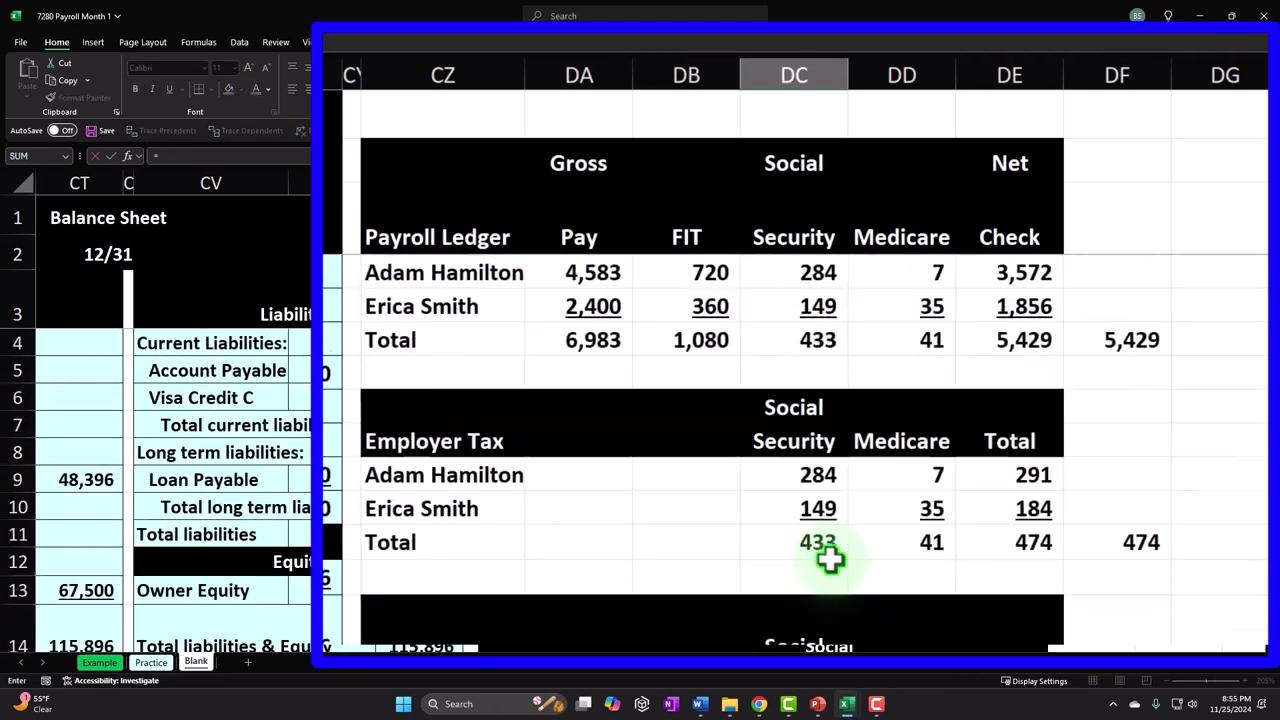
pyautogui.click(794, 272)
pyautogui.write('+')
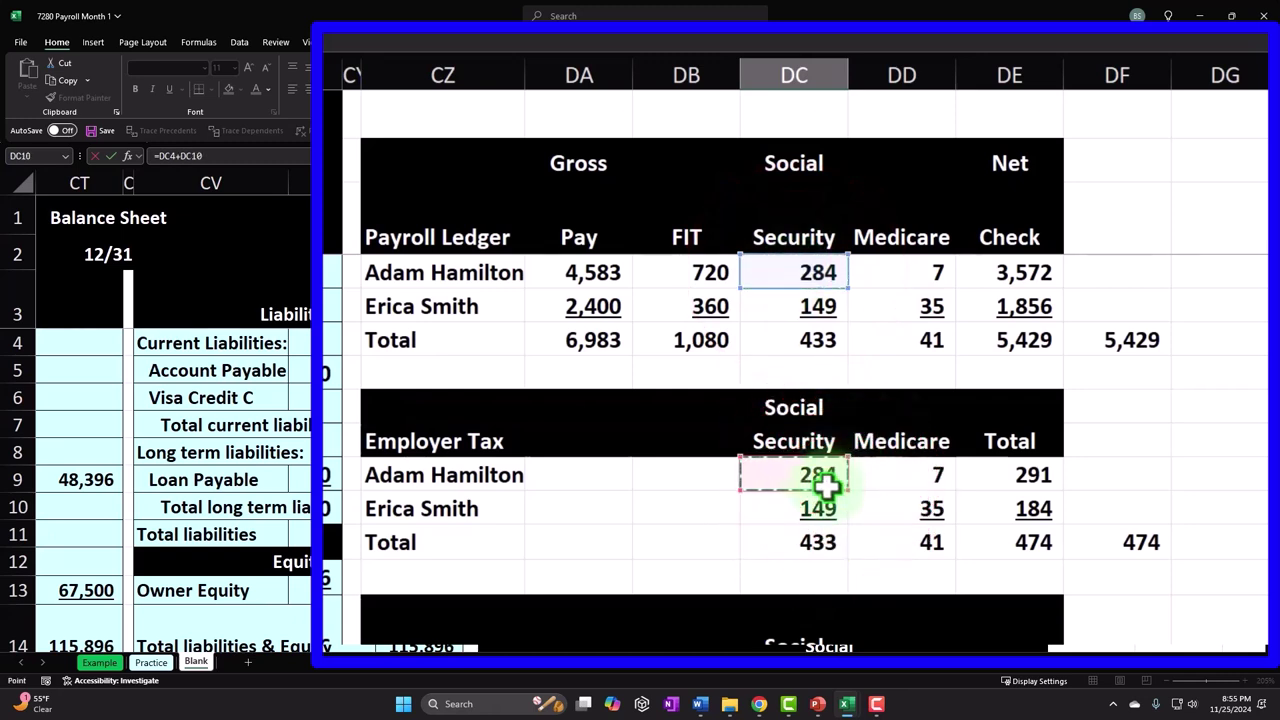
pyautogui.press('Return')
pyautogui.scroll(-2, 820, 486)
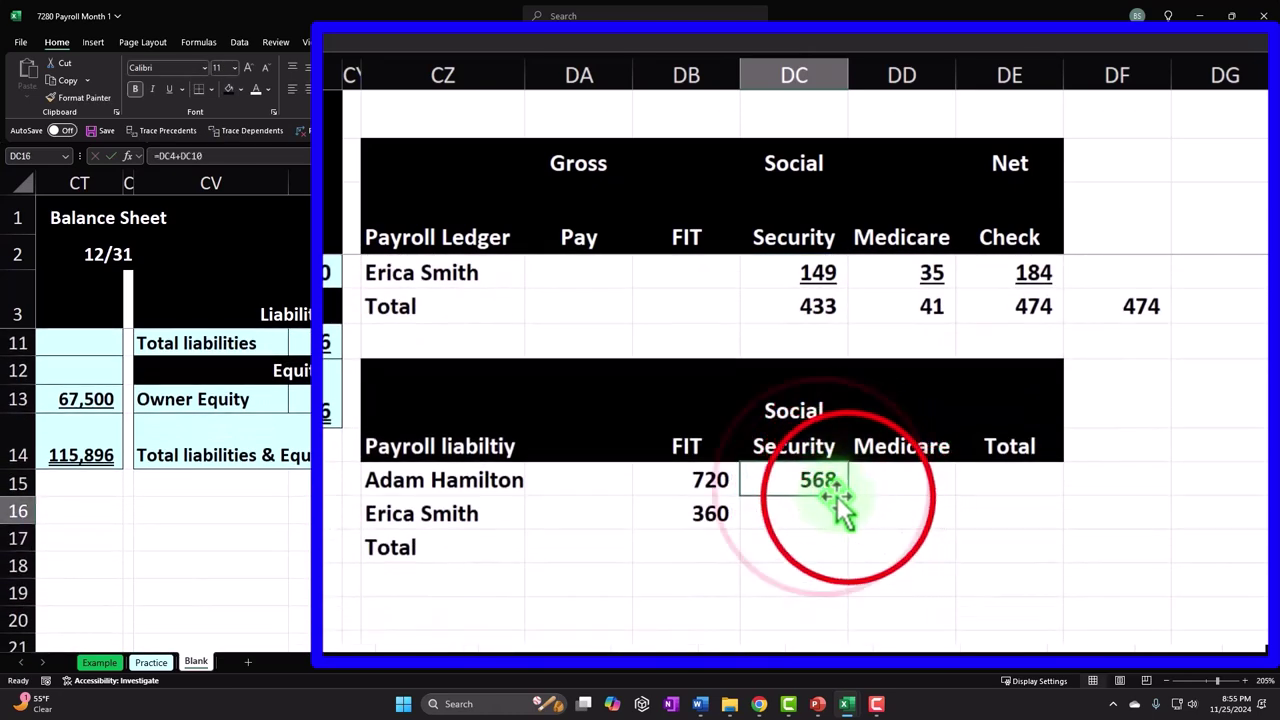
pyautogui.moveTo(847, 538); pyautogui.dragTo(927, 531)
pyautogui.doubleClick(912, 480)
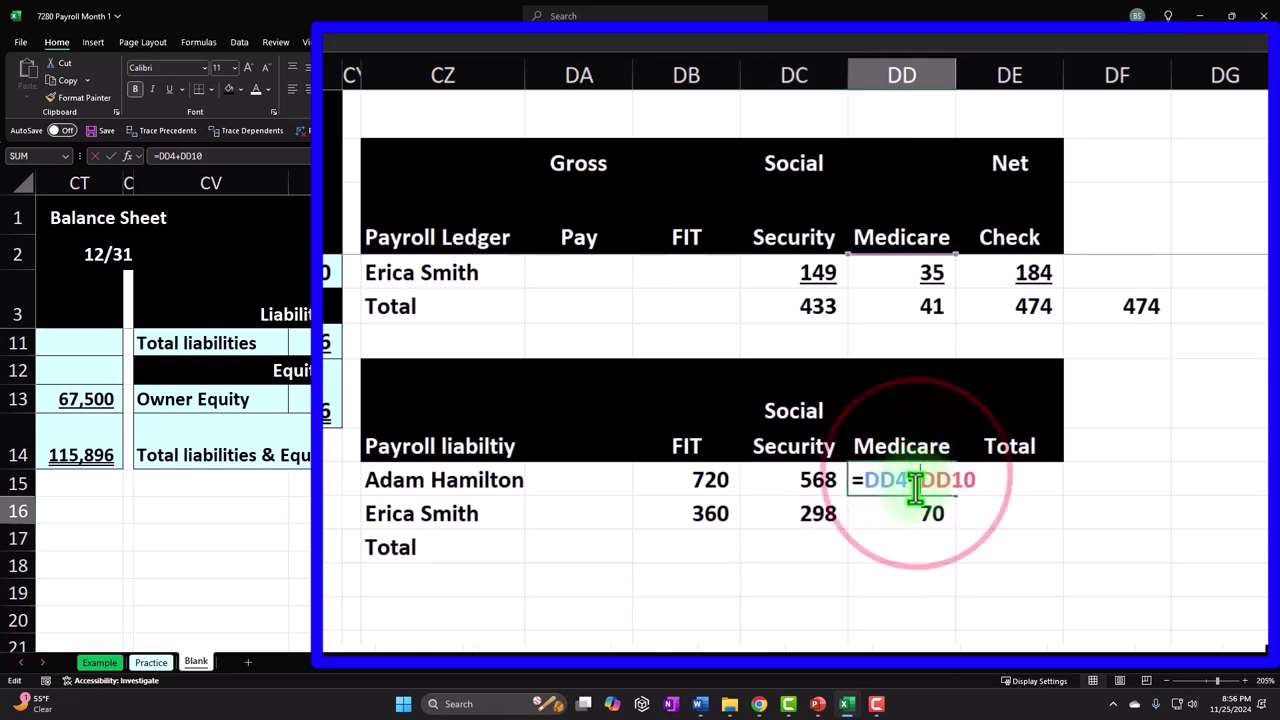
pyautogui.scroll(3, 908, 500)
pyautogui.scroll(-3, 893, 298)
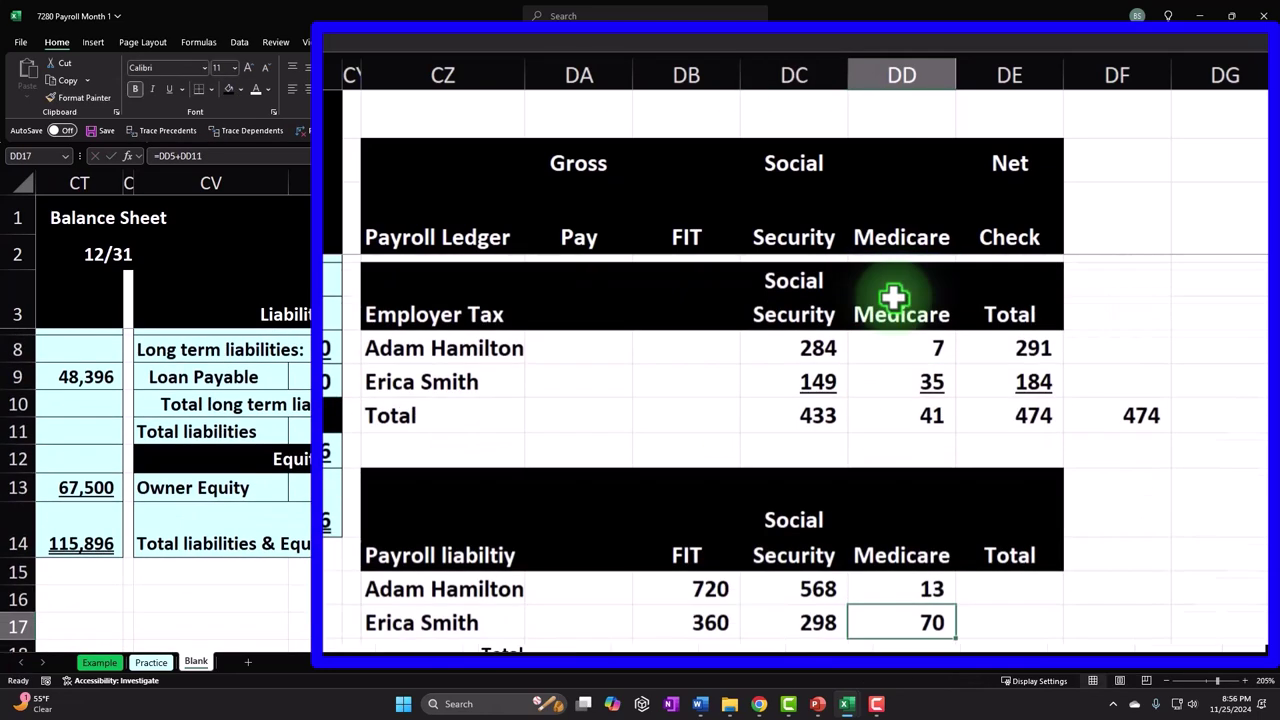
# - Sum each employee's FIT, Social Security and Medicare liabilities, giving totals of 1,302 and 727
pyautogui.click(991, 480)
pyautogui.write('=sum(')
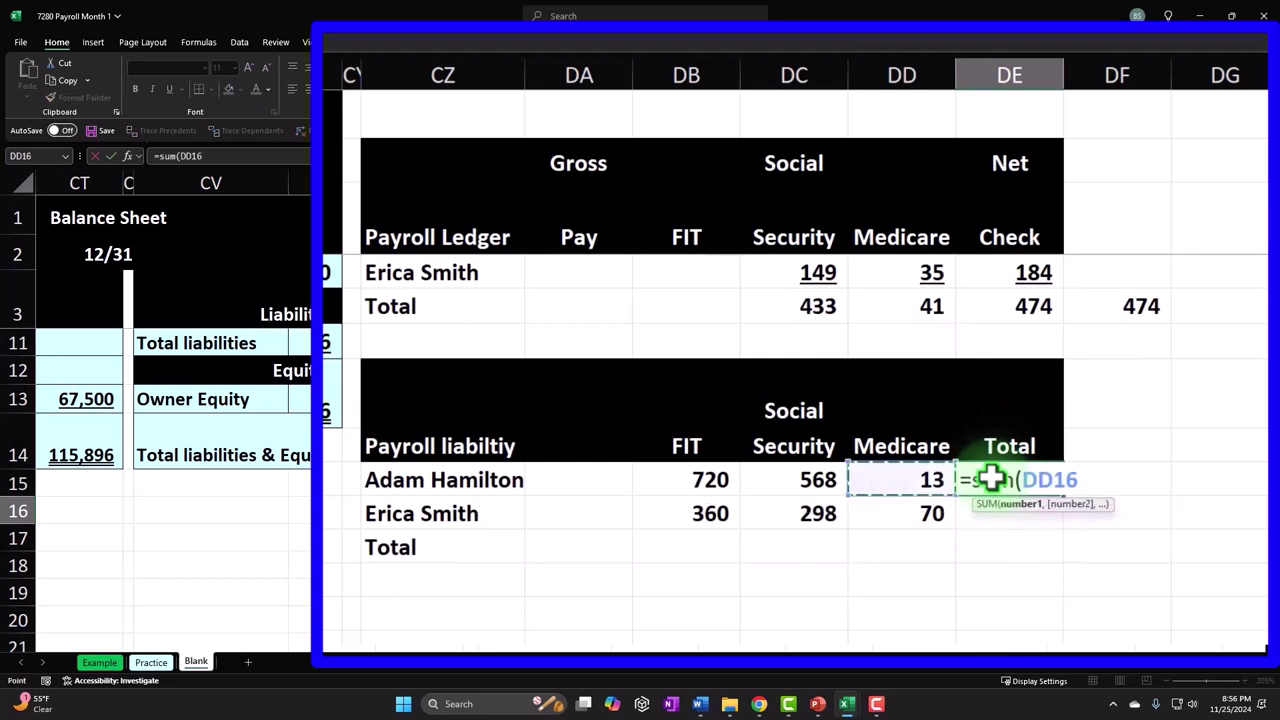
pyautogui.hotkey('shift', 'Left')
pyautogui.hotkey('shift', 'Left')
pyautogui.press('Return')
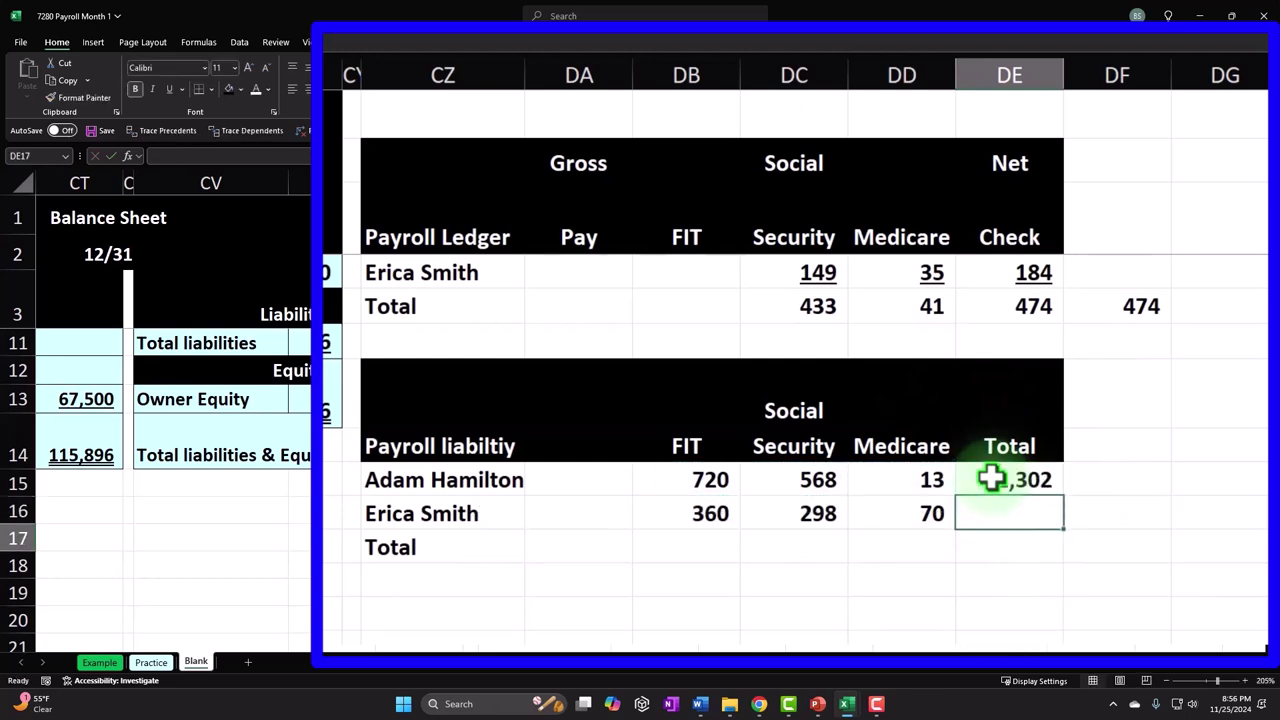
pyautogui.write('=sum(')
pyautogui.press('Left')
pyautogui.hotkey('shift', 'Left')
pyautogui.hotkey('shift', 'Left')
pyautogui.press('Return')
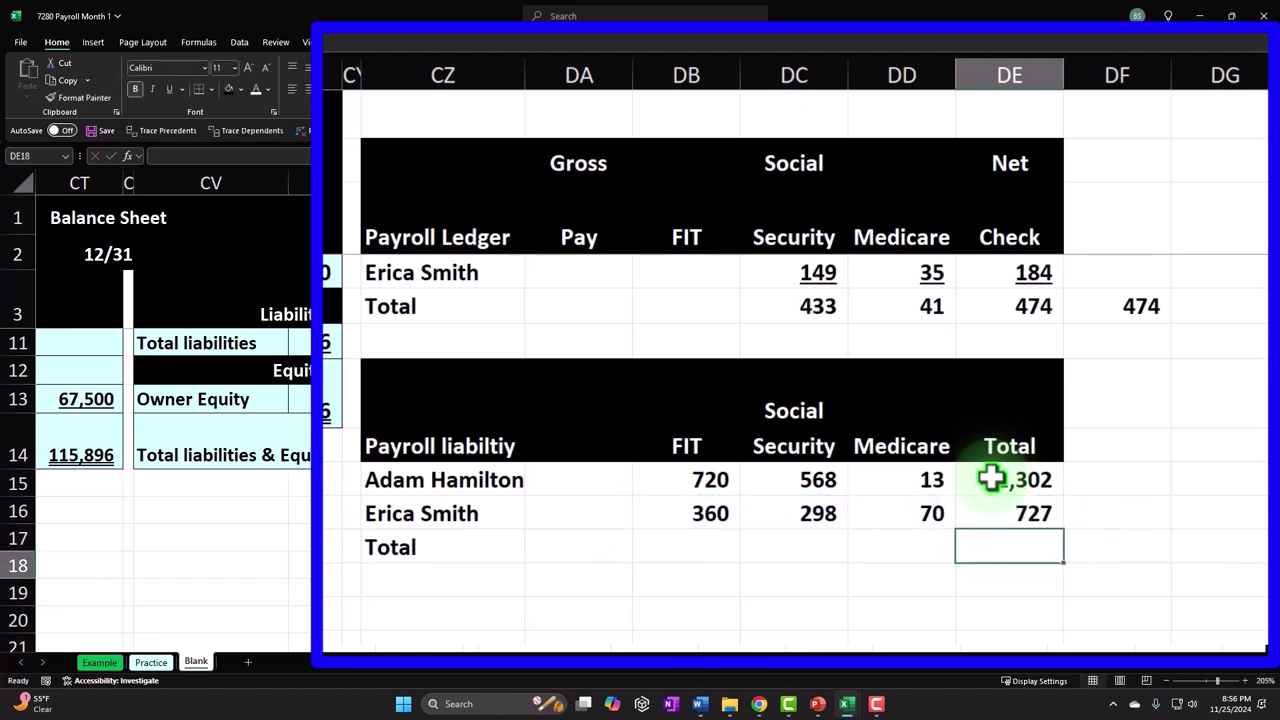
pyautogui.press('Left')
pyautogui.press('Left')
pyautogui.press('Left')
# - Sum the two FIT amounts in DB18 (1,080) and fill the total across to DE18
pyautogui.write('=sum(')
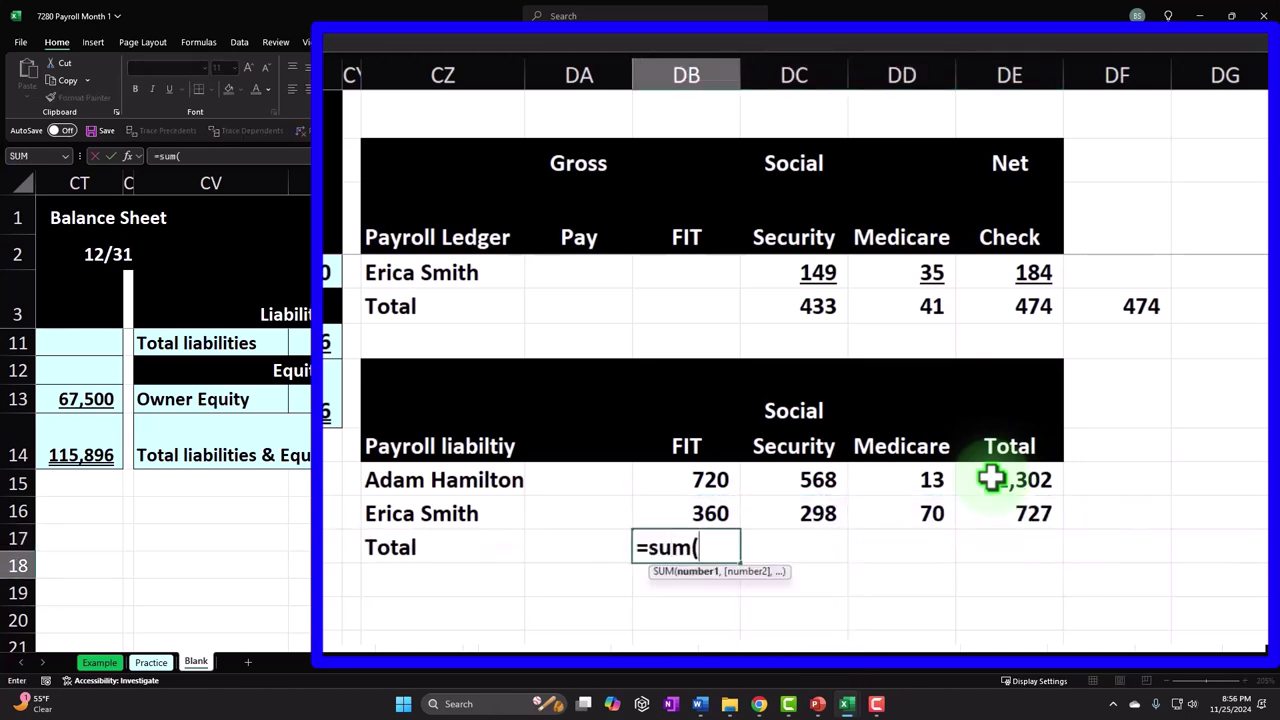
pyautogui.press('Up')
pyautogui.hotkey('shift', 'Up')
pyautogui.press('Return')
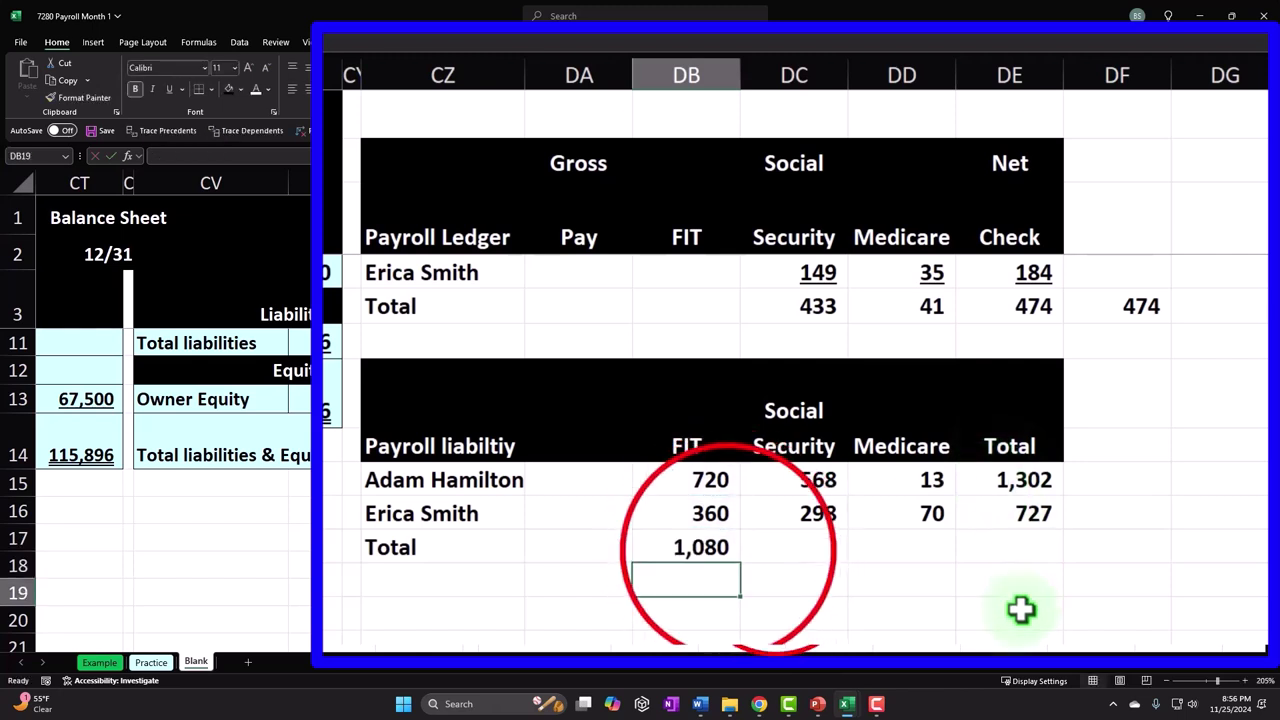
pyautogui.click(730, 552)
pyautogui.moveTo(743, 567); pyautogui.dragTo(1020, 563)
# - Enter =SUM(DB18:DD18) in DF18 as a 2,029 cross-check
pyautogui.click(1106, 550)
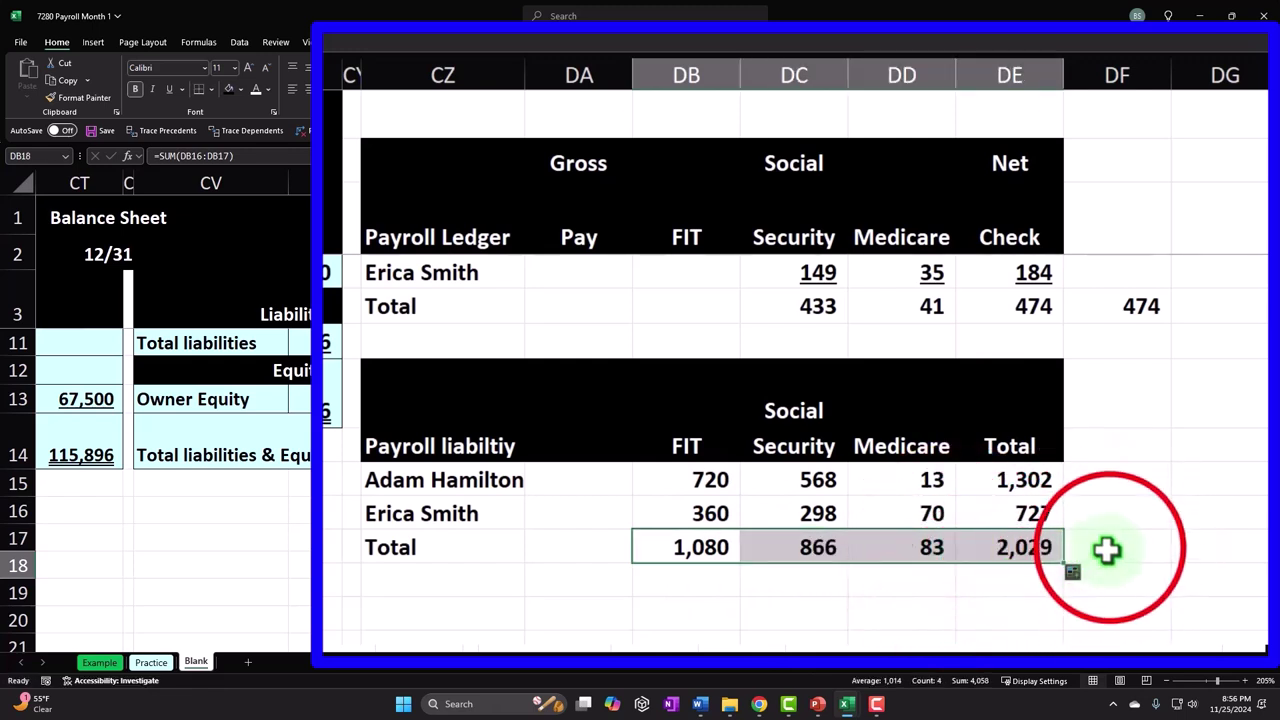
pyautogui.write('=sum(')
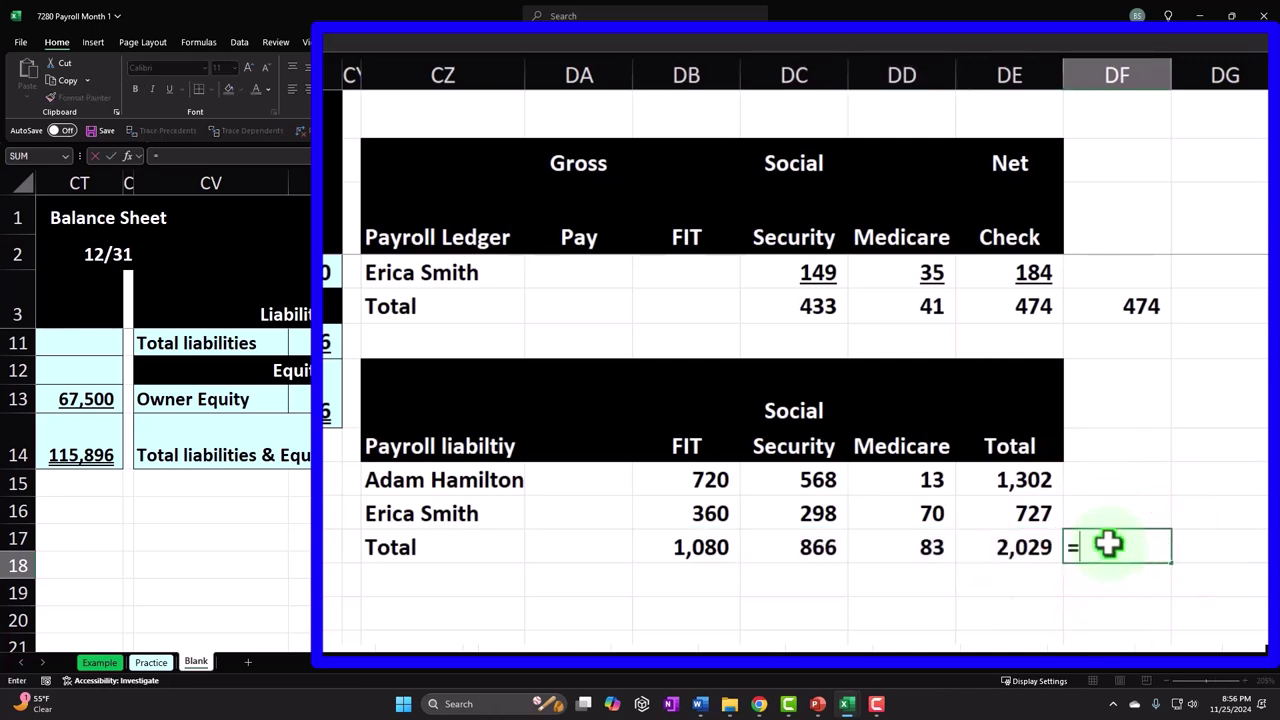
pyautogui.hotkey('shift', 'Left')
pyautogui.hotkey('shift', 'Left')
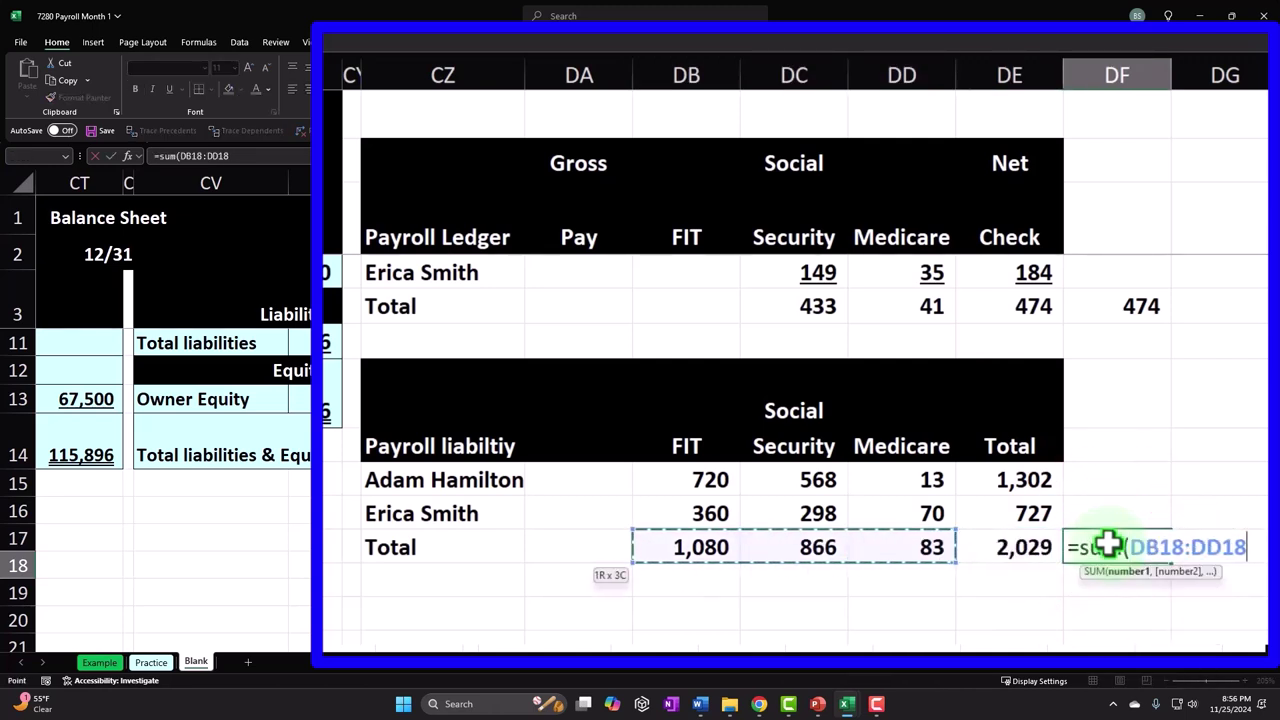
pyautogui.press('Return')
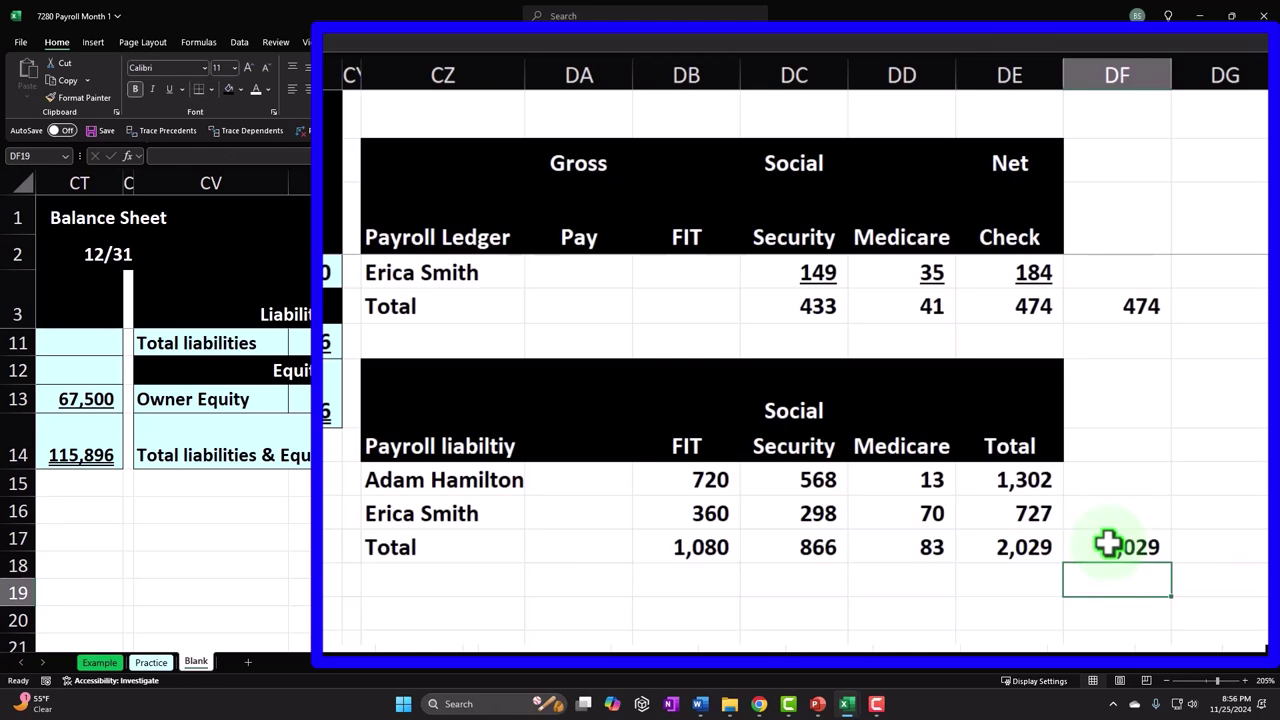
pyautogui.scroll(2, 1076, 537)
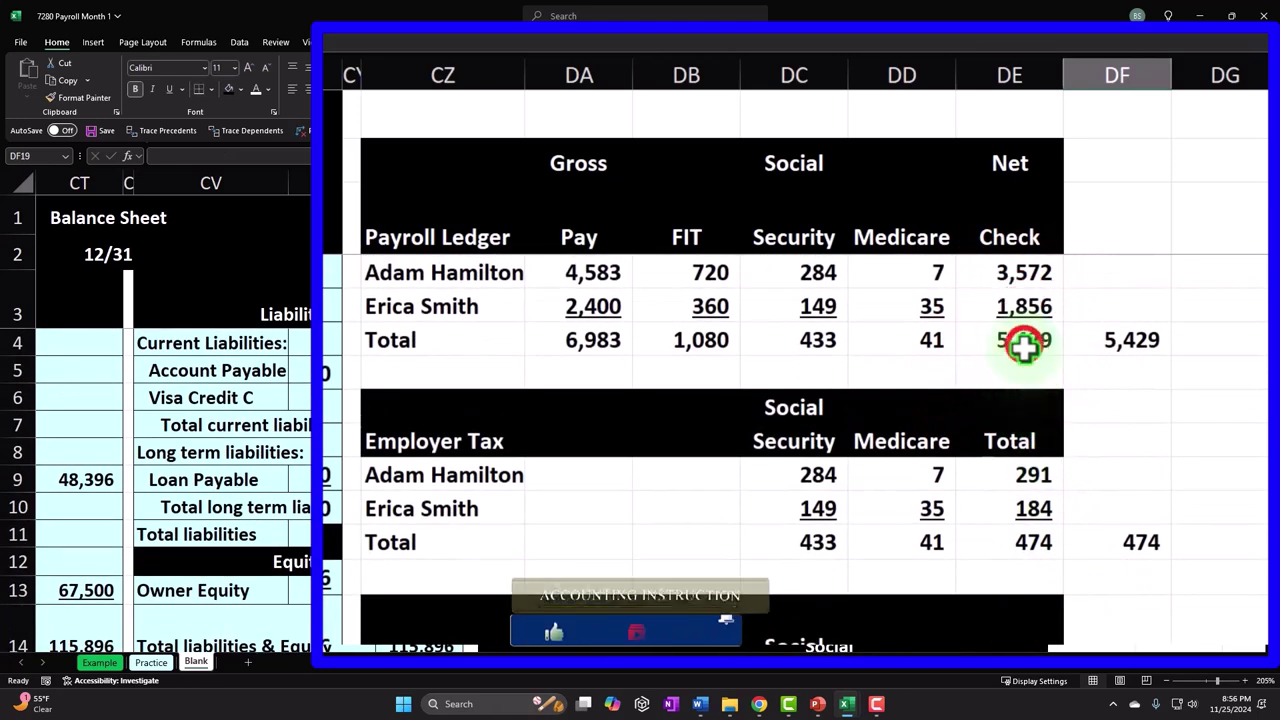
pyautogui.click(1023, 342)
pyautogui.moveTo(818, 476); pyautogui.dragTo(910, 510)
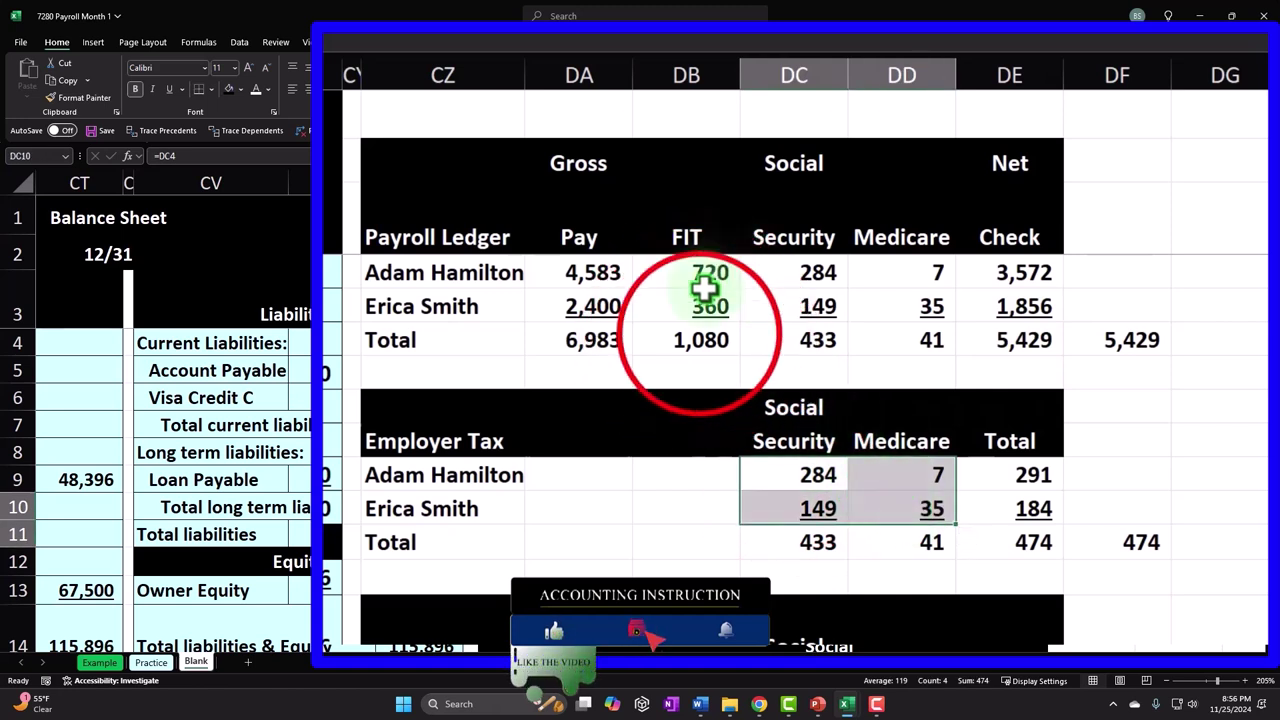
pyautogui.moveTo(694, 338); pyautogui.dragTo(903, 347)
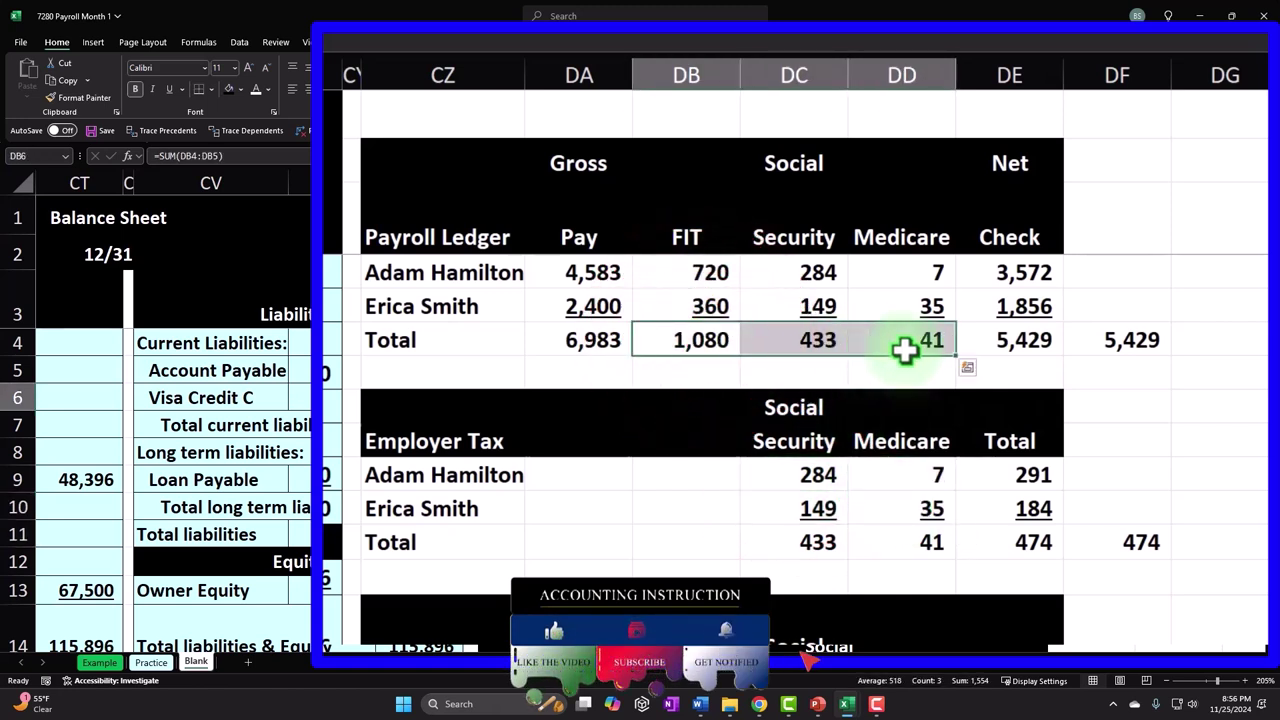
pyautogui.moveTo(760, 340); pyautogui.dragTo(888, 337)
pyautogui.scroll(-1, 888, 340)
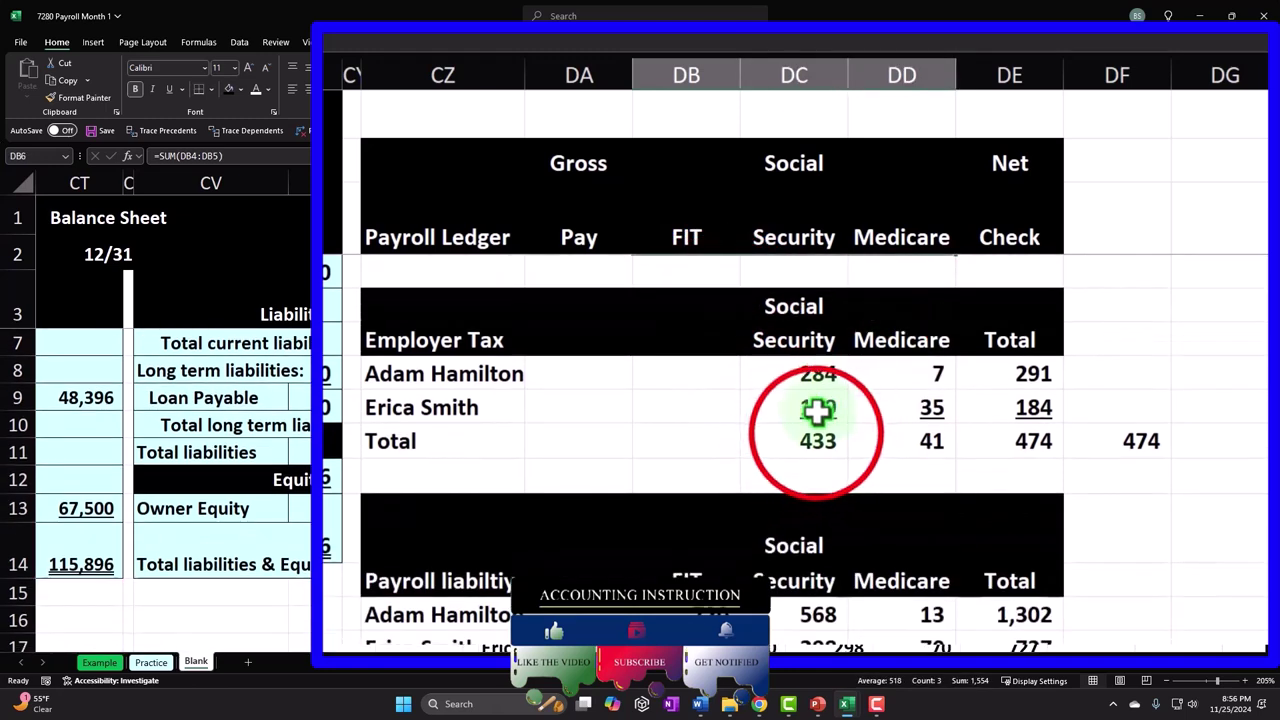
pyautogui.moveTo(817, 441); pyautogui.dragTo(911, 443)
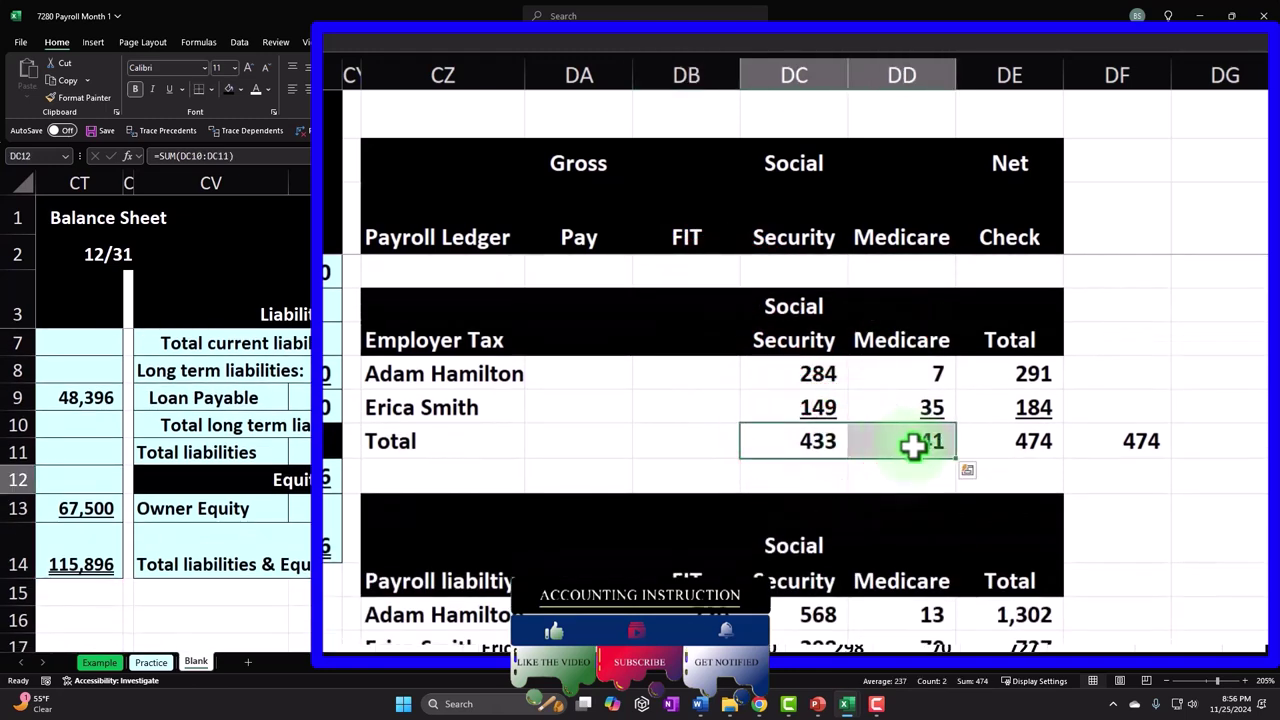
pyautogui.scroll(-1, 913, 446)
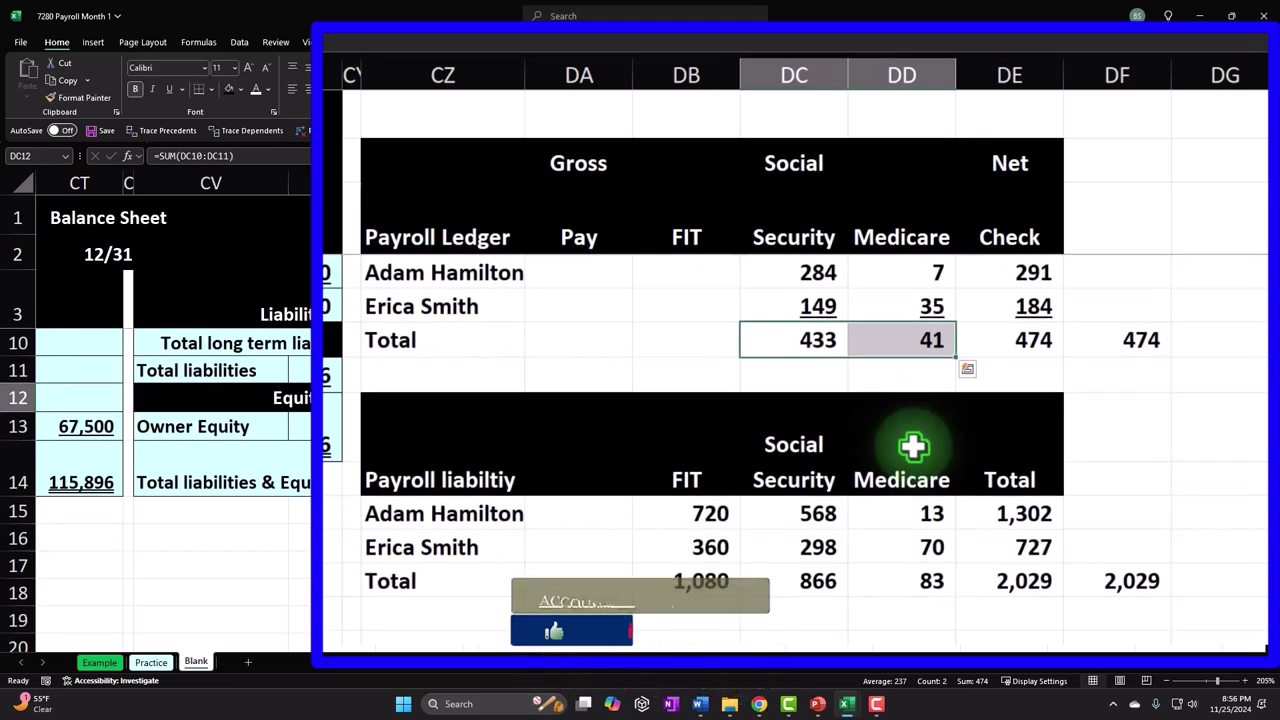
pyautogui.scroll(-1, 913, 446)
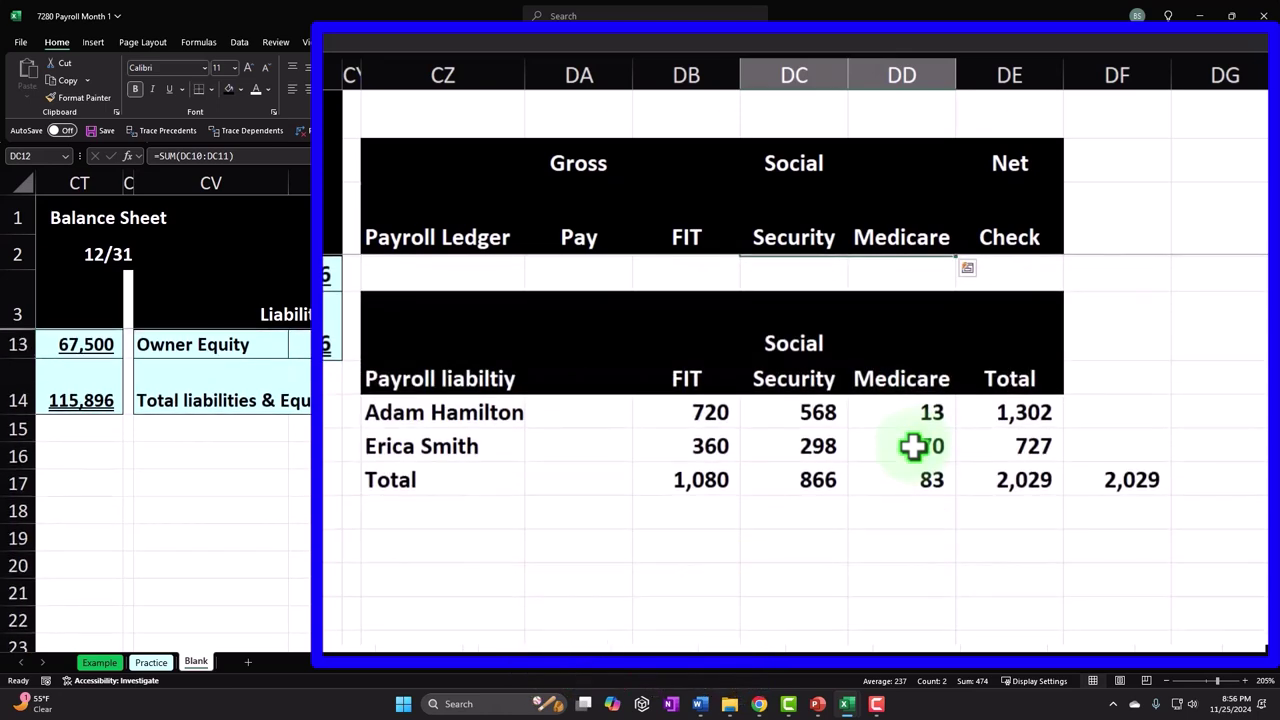
pyautogui.click(1001, 473)
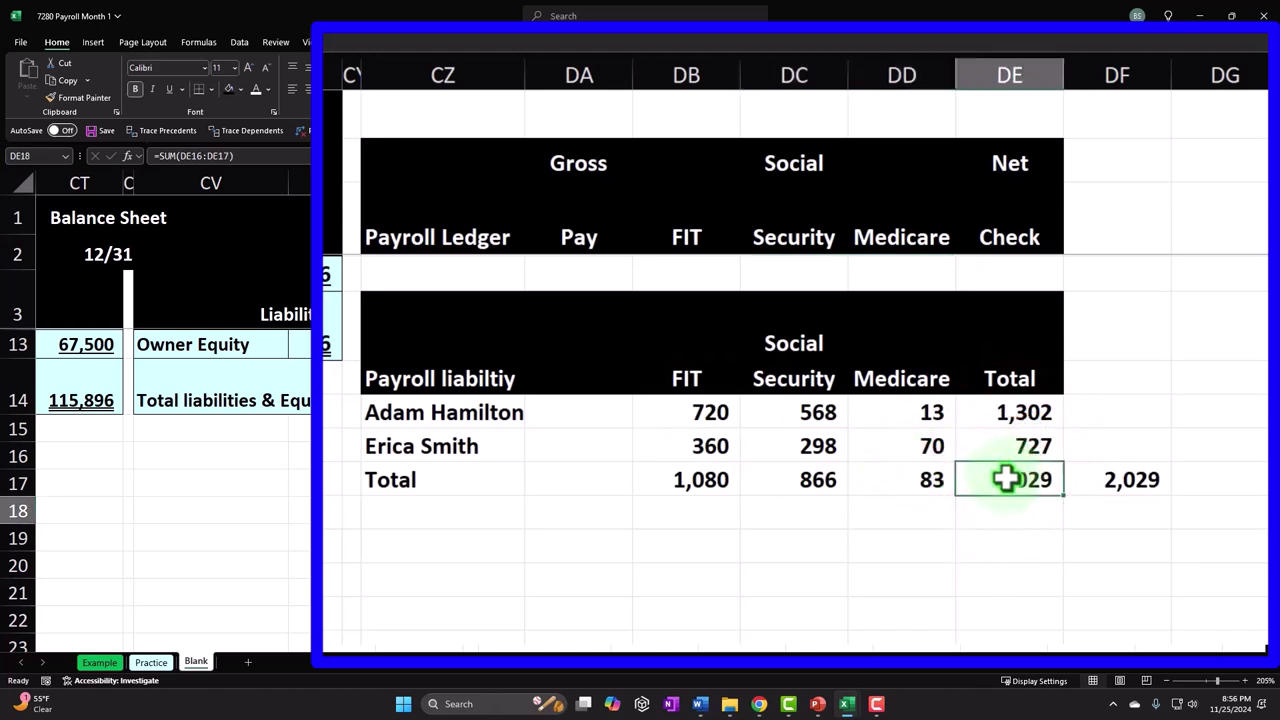
pyautogui.click(704, 370)
pyautogui.moveTo(704, 370); pyautogui.dragTo(862, 364)
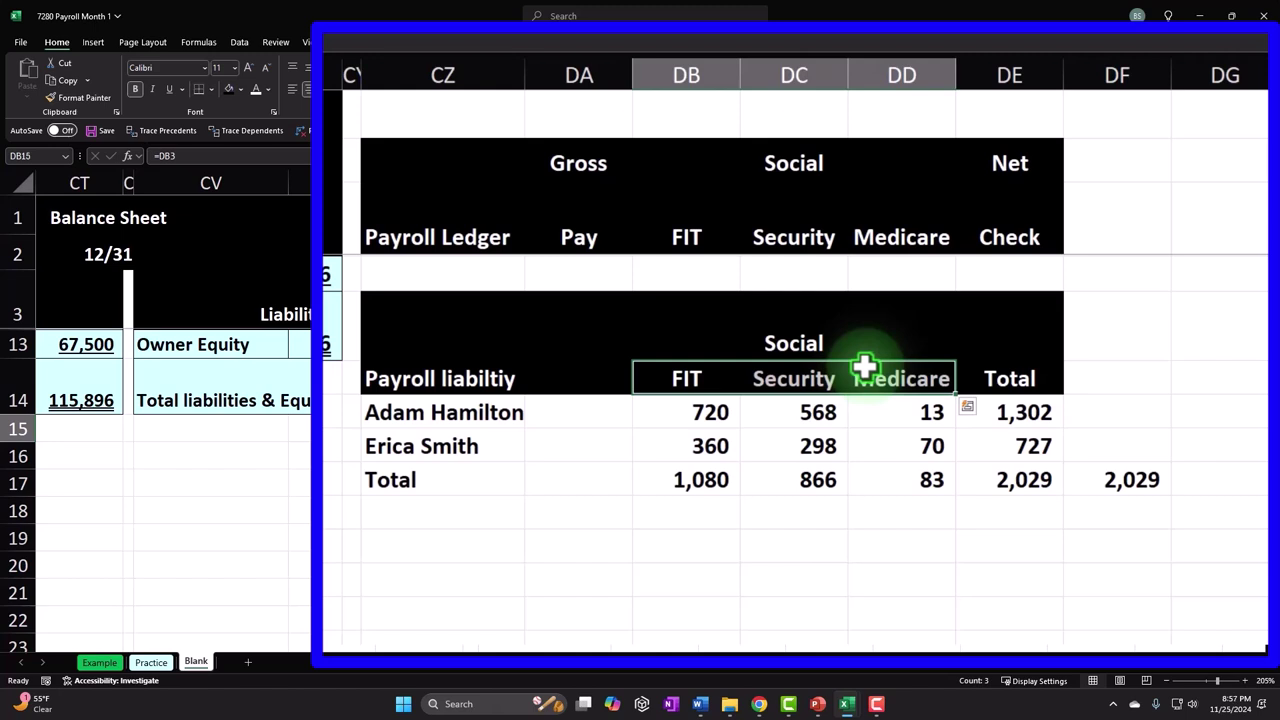
pyautogui.click(933, 440)
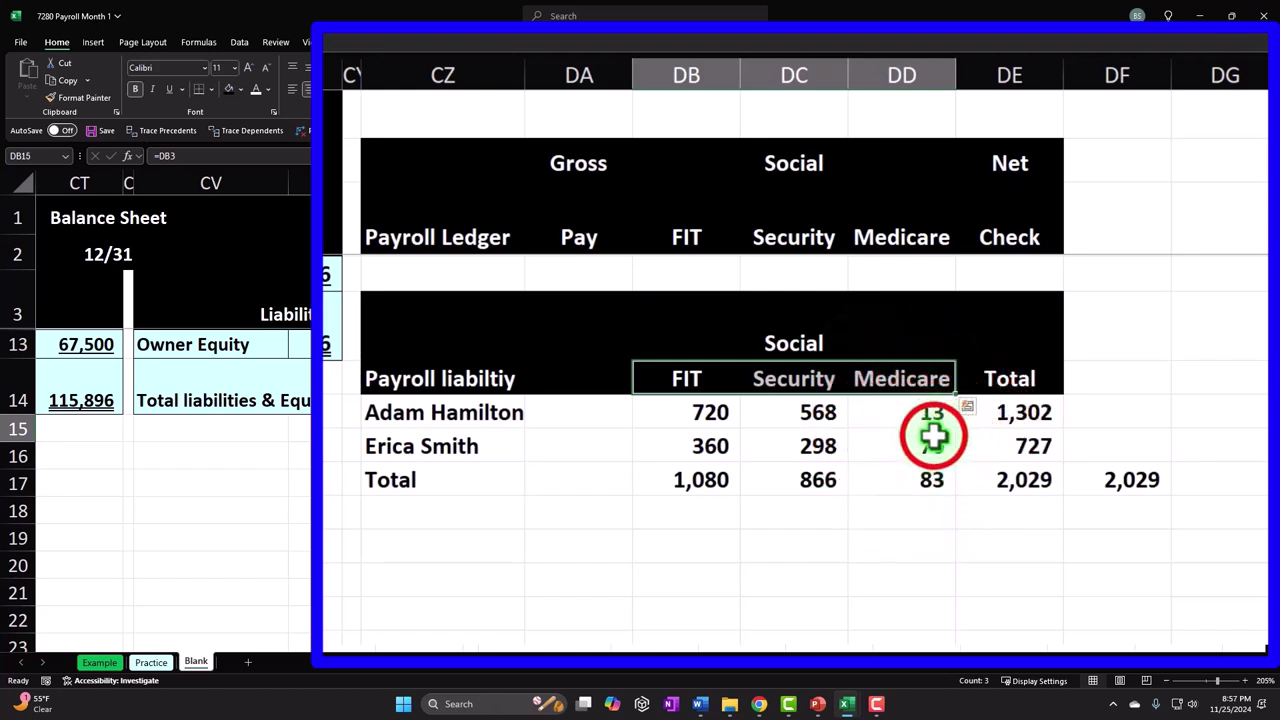
pyautogui.scroll(3, 934, 437)
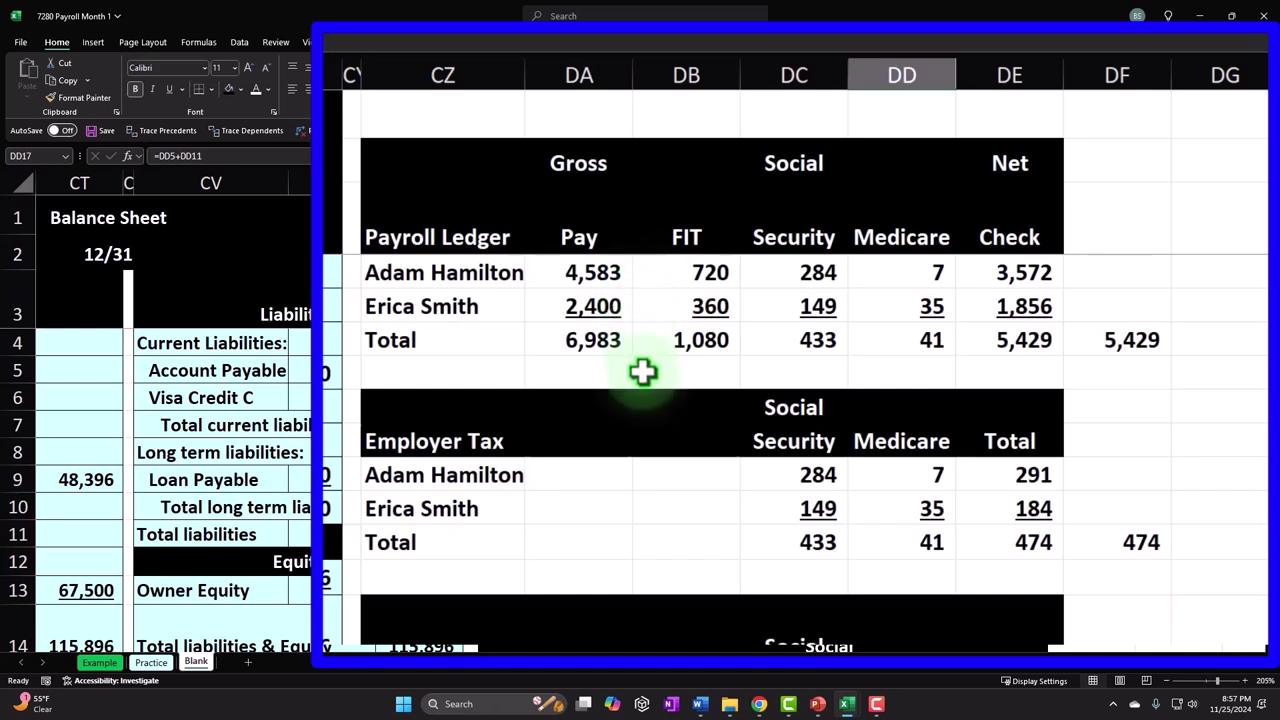
pyautogui.moveTo(449, 275); pyautogui.dragTo(969, 337)
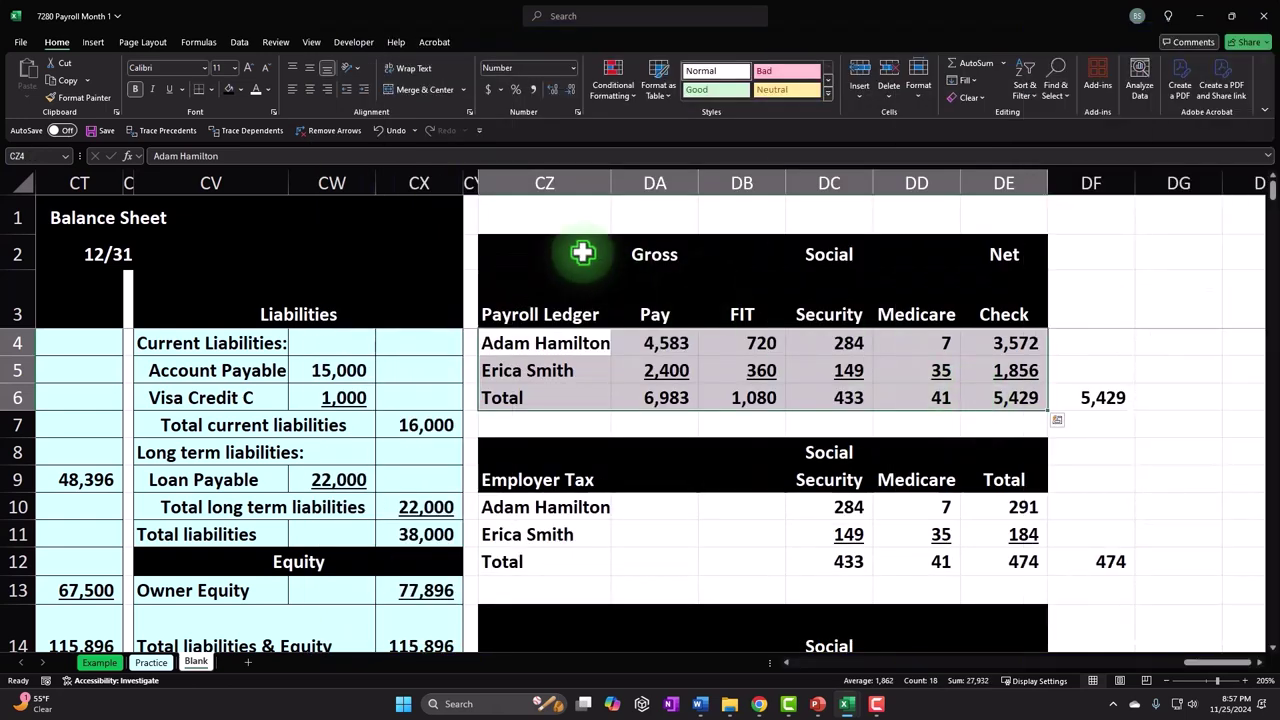
# - Shade the ledger rows light blue and give every ledger cell a border
pyautogui.click(239, 90)
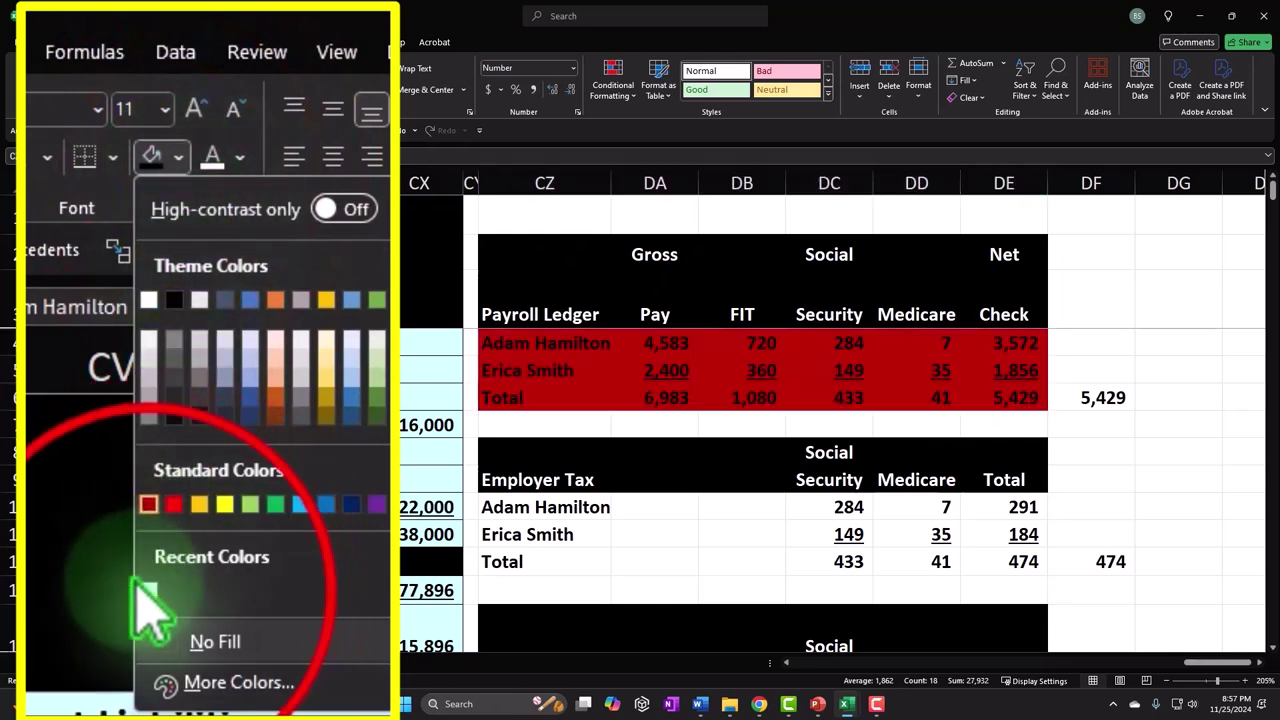
pyautogui.click(148, 594)
pyautogui.click(206, 80)
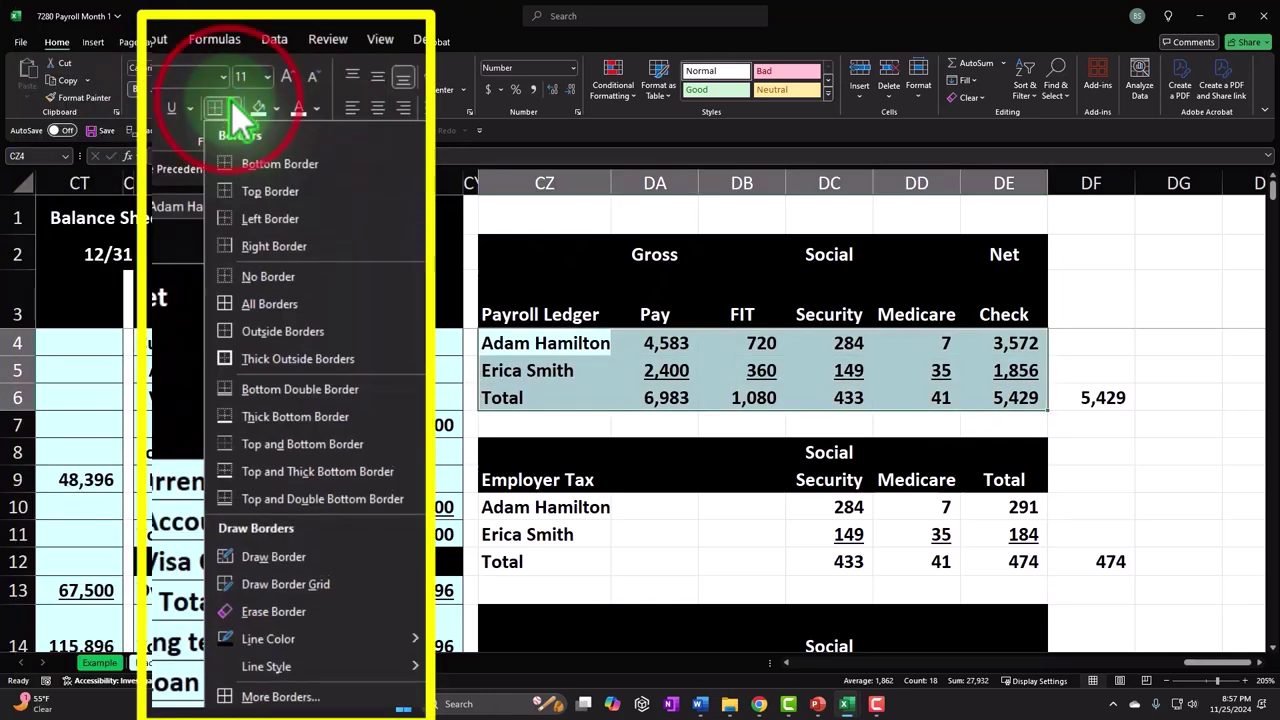
pyautogui.click(268, 308)
pyautogui.click(1106, 400)
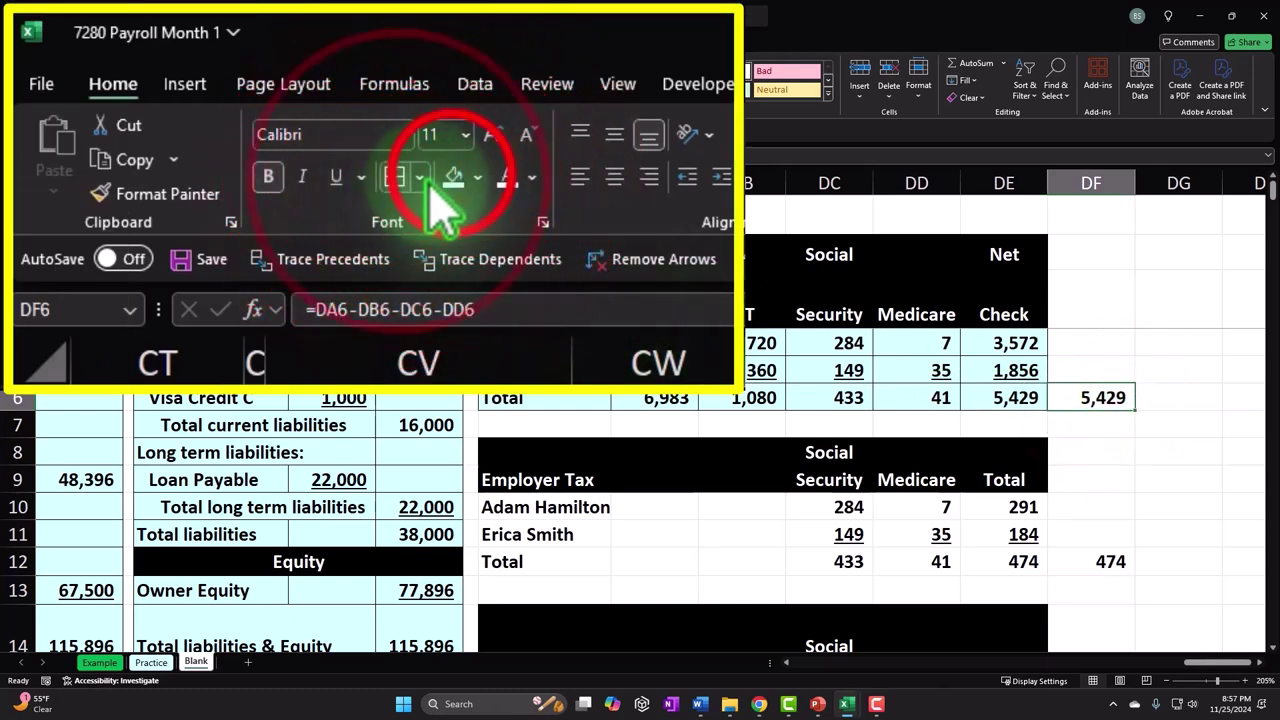
# - Add borders to the Employer Tax table rows
pyautogui.moveTo(543, 509); pyautogui.dragTo(973, 547)
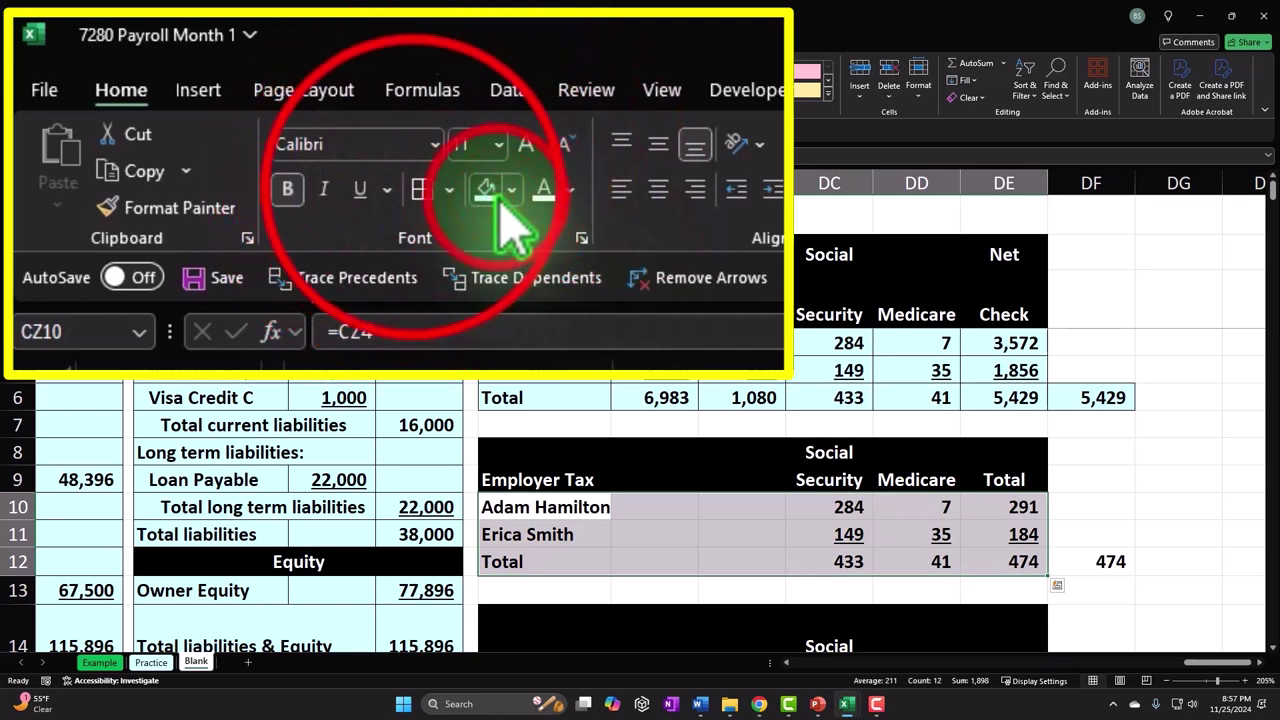
pyautogui.click(422, 189)
pyautogui.click(1109, 562)
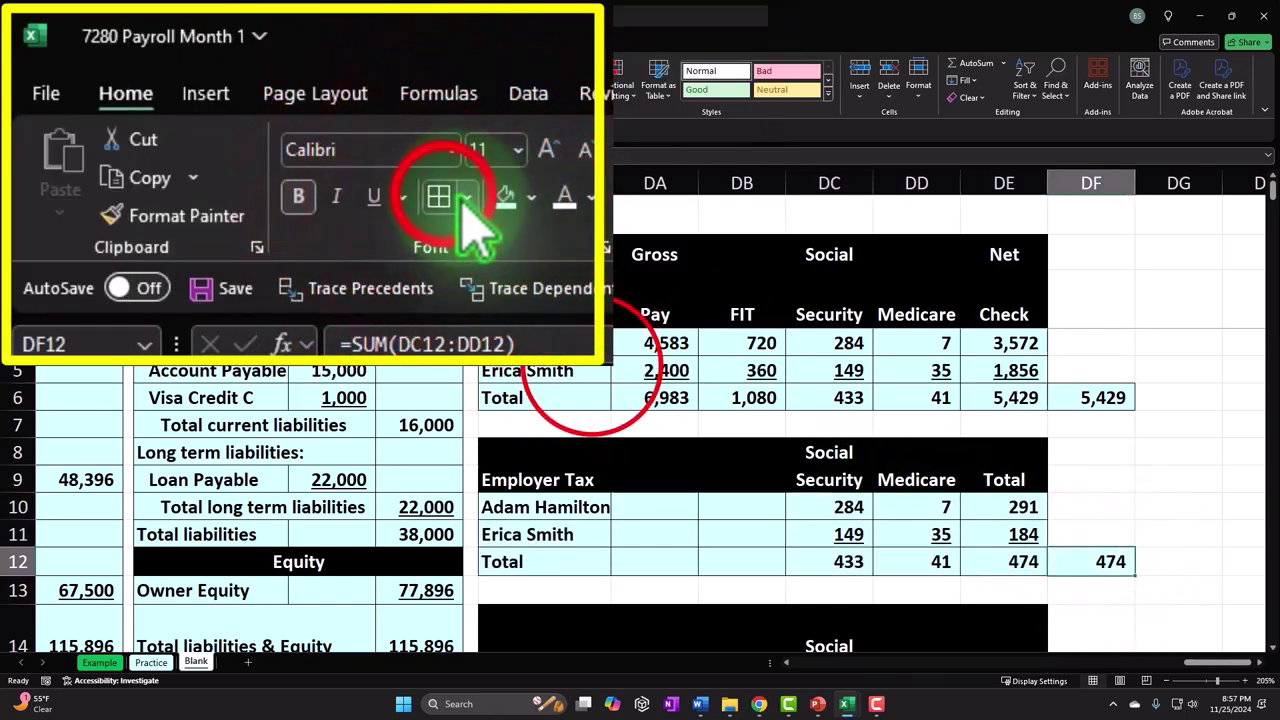
# - Apply borders to the payroll liability table CZ16:DE18 and the 2,029 check in DF18
pyautogui.scroll(-3, 591, 370)
pyautogui.click(575, 456)
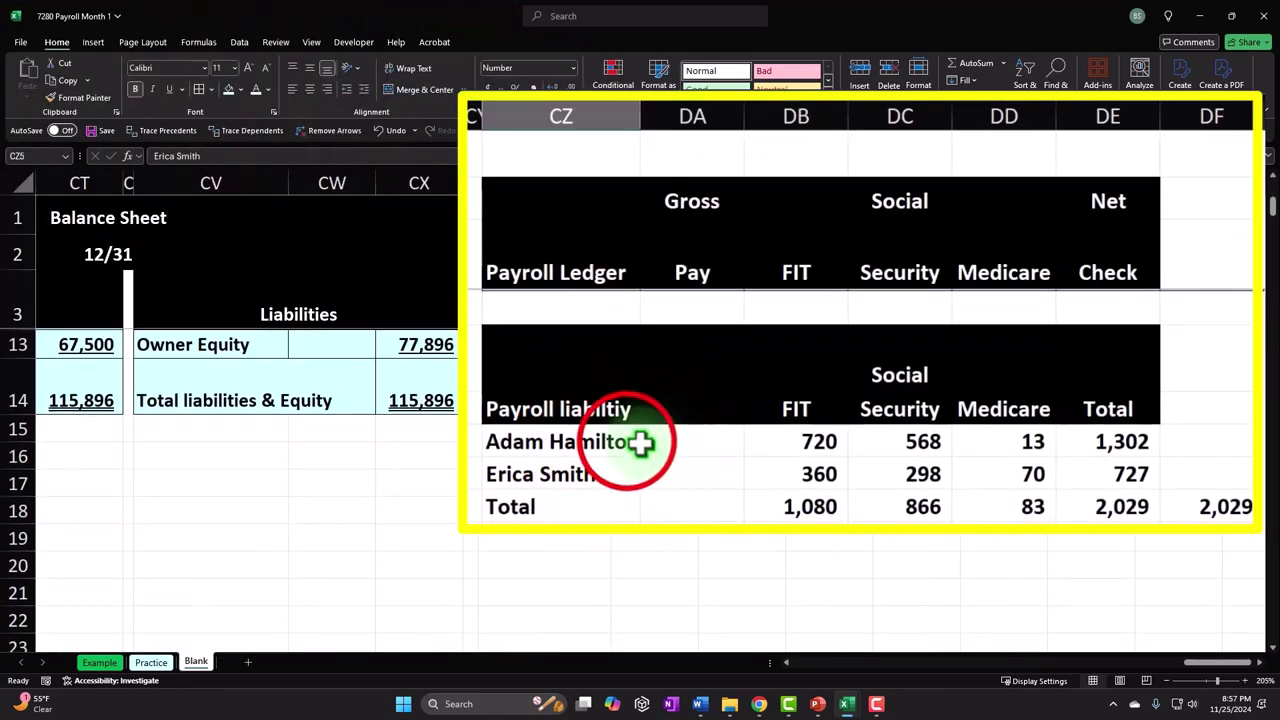
pyautogui.moveTo(705, 458); pyautogui.dragTo(1089, 509)
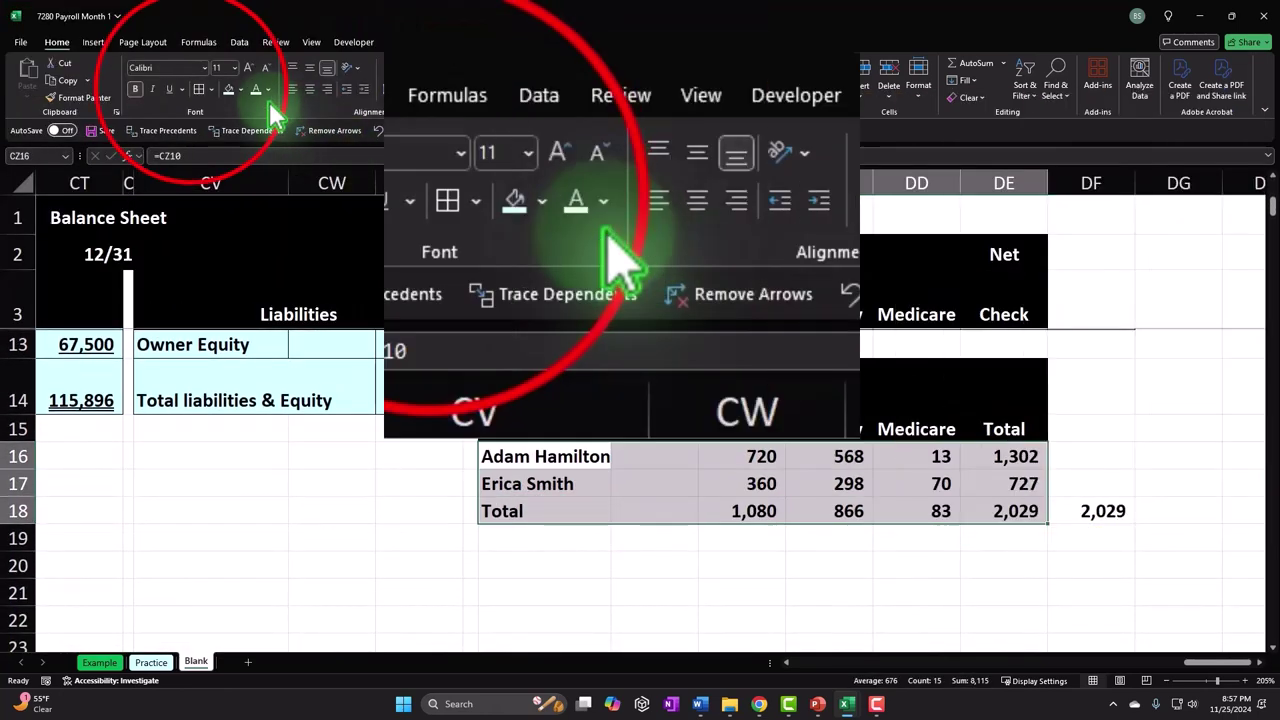
pyautogui.click(432, 200)
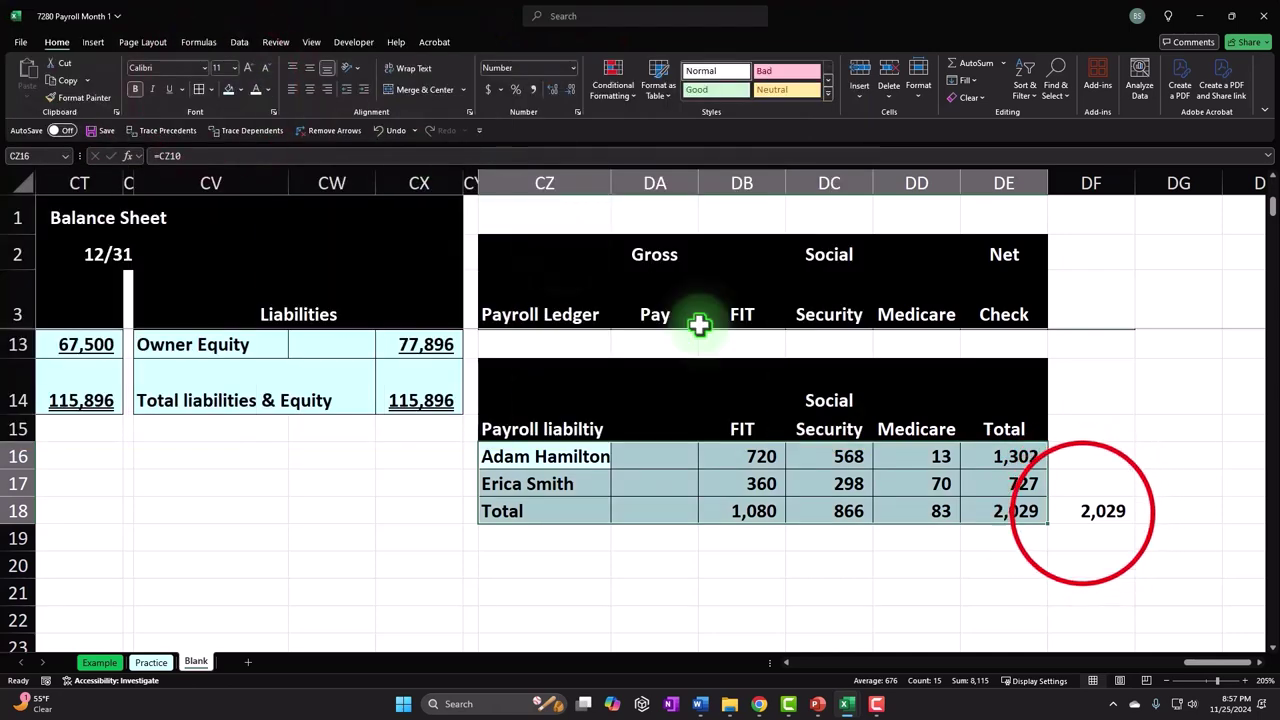
pyautogui.click(1081, 513)
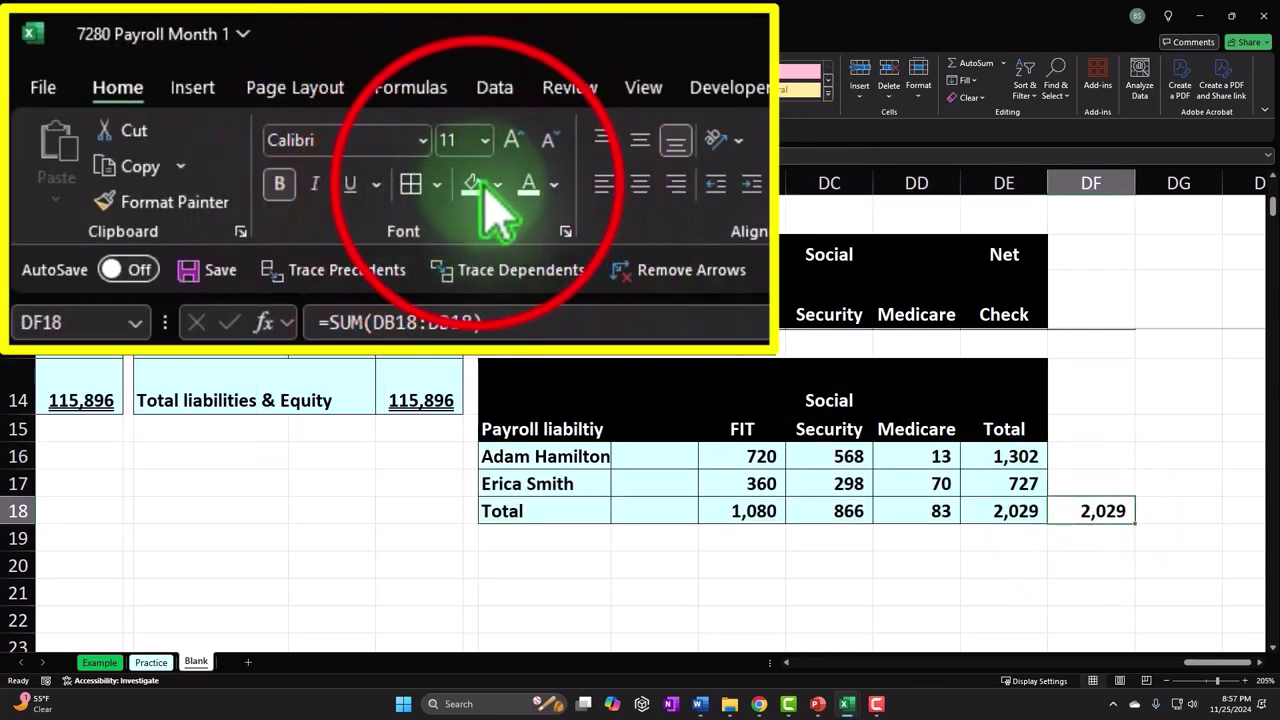
pyautogui.click(916, 456)
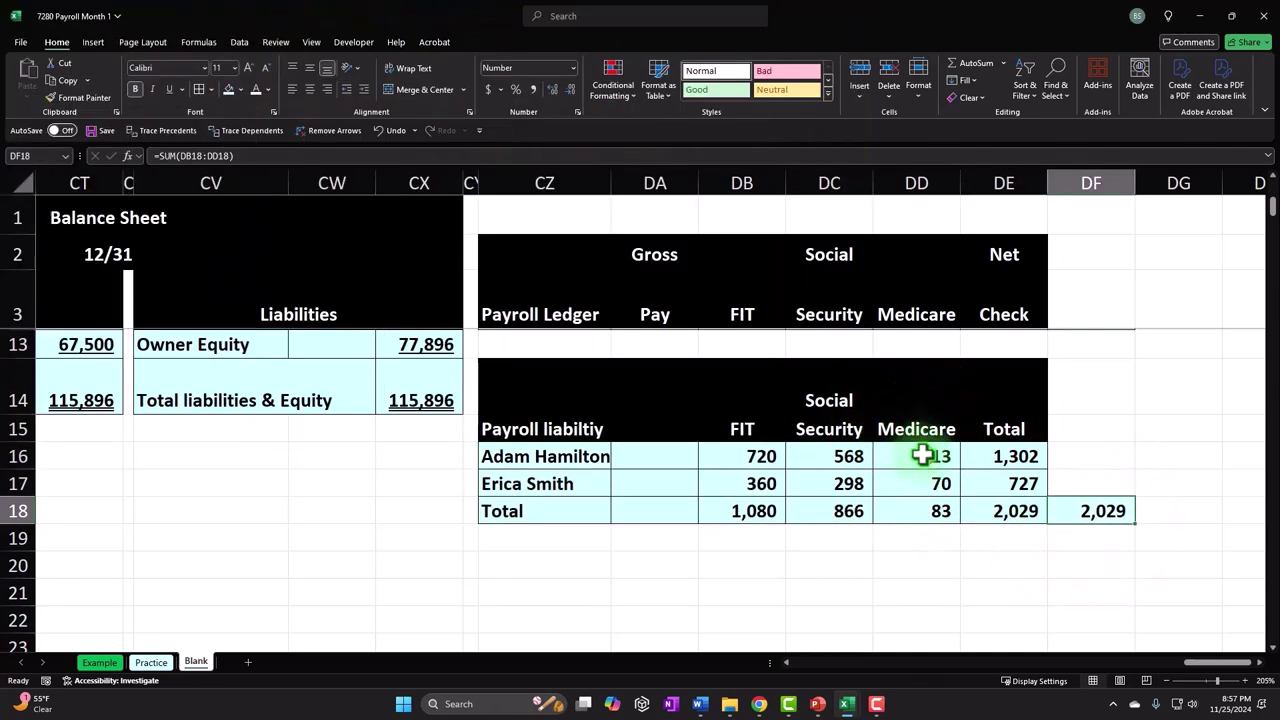
pyautogui.scroll(2, 925, 455)
pyautogui.scroll(1, 925, 455)
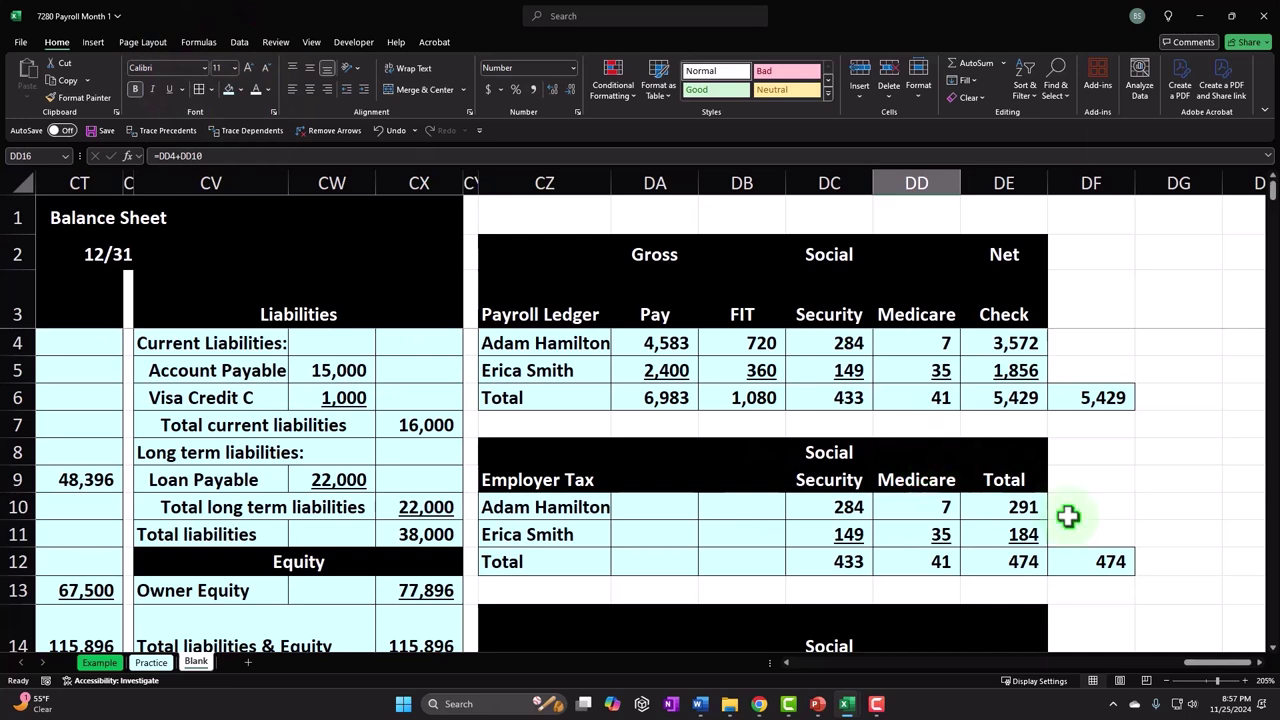
# - Copy spacer column CY's narrow width onto column DG with Format Painter
pyautogui.click(1262, 668)
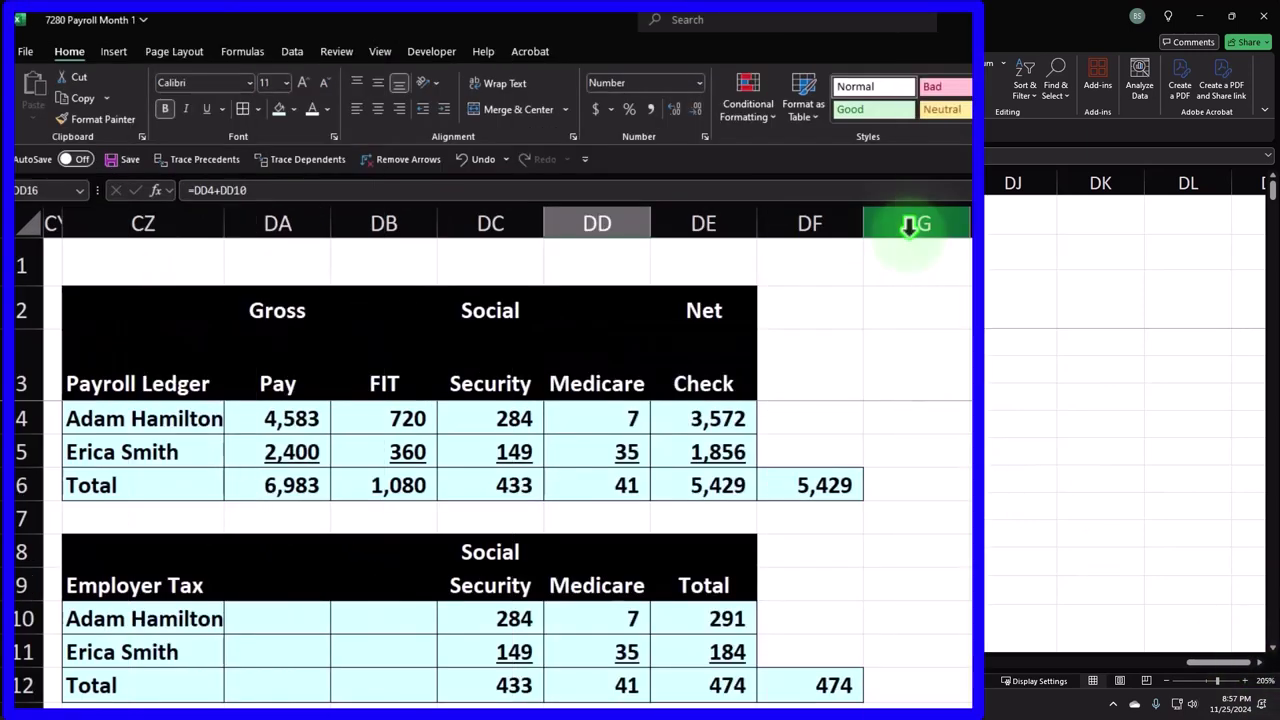
pyautogui.click(48, 218)
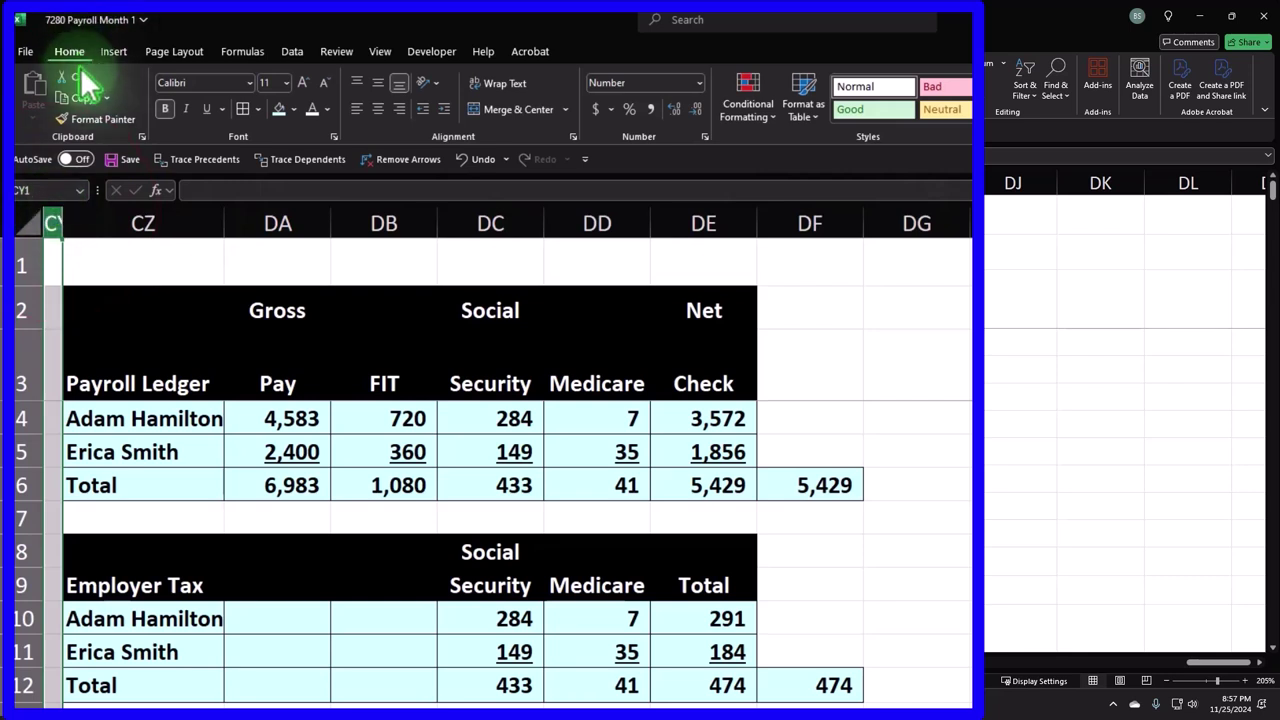
pyautogui.click(100, 119)
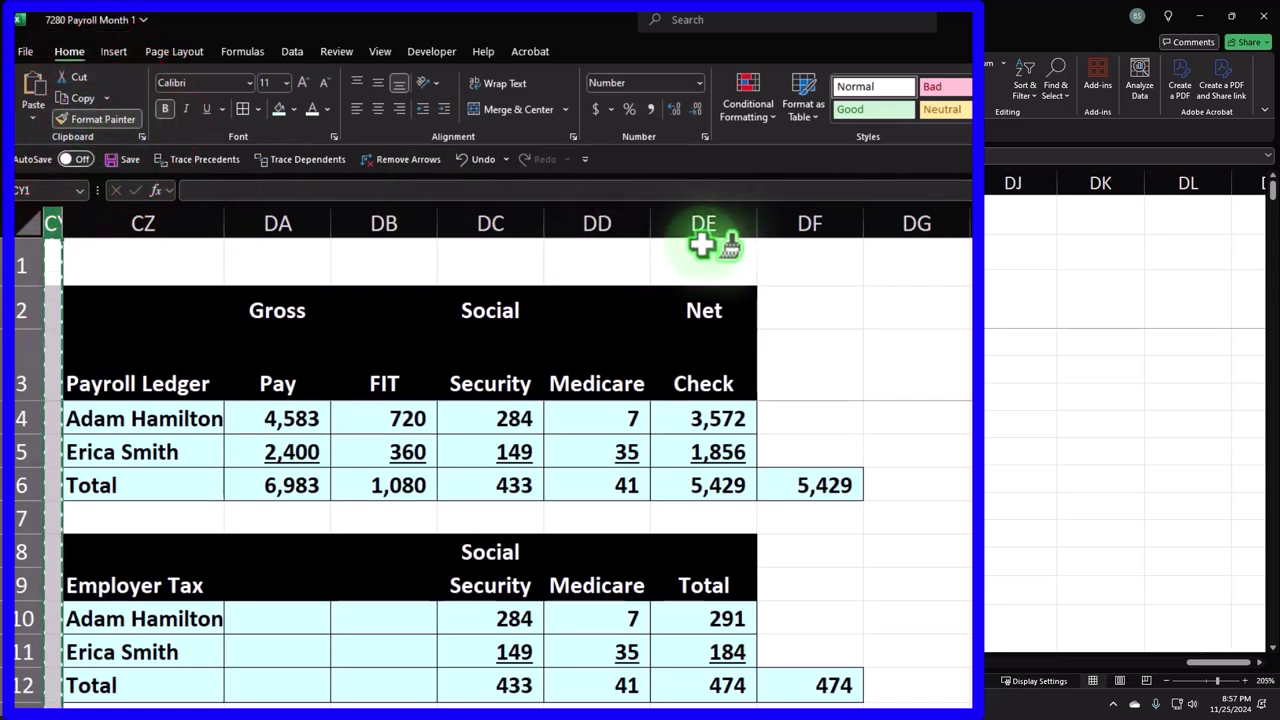
pyautogui.click(884, 232)
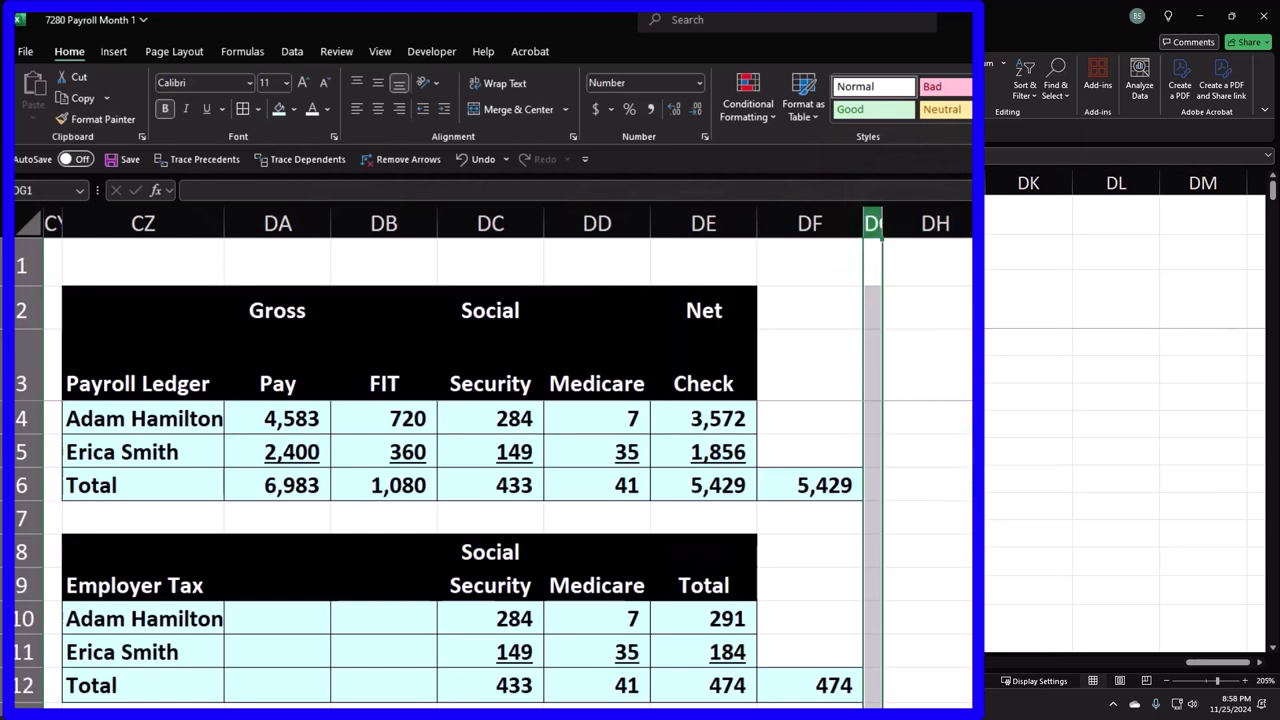
pyautogui.click(1011, 489)
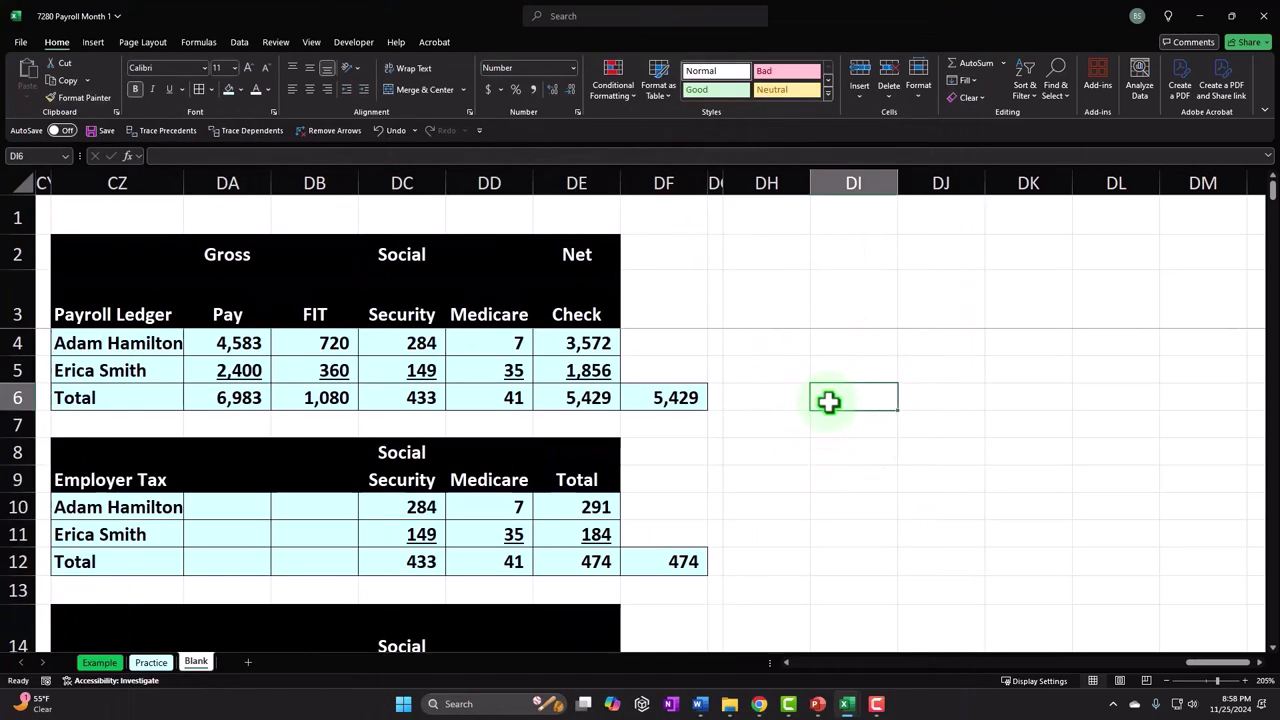
pyautogui.click(779, 341)
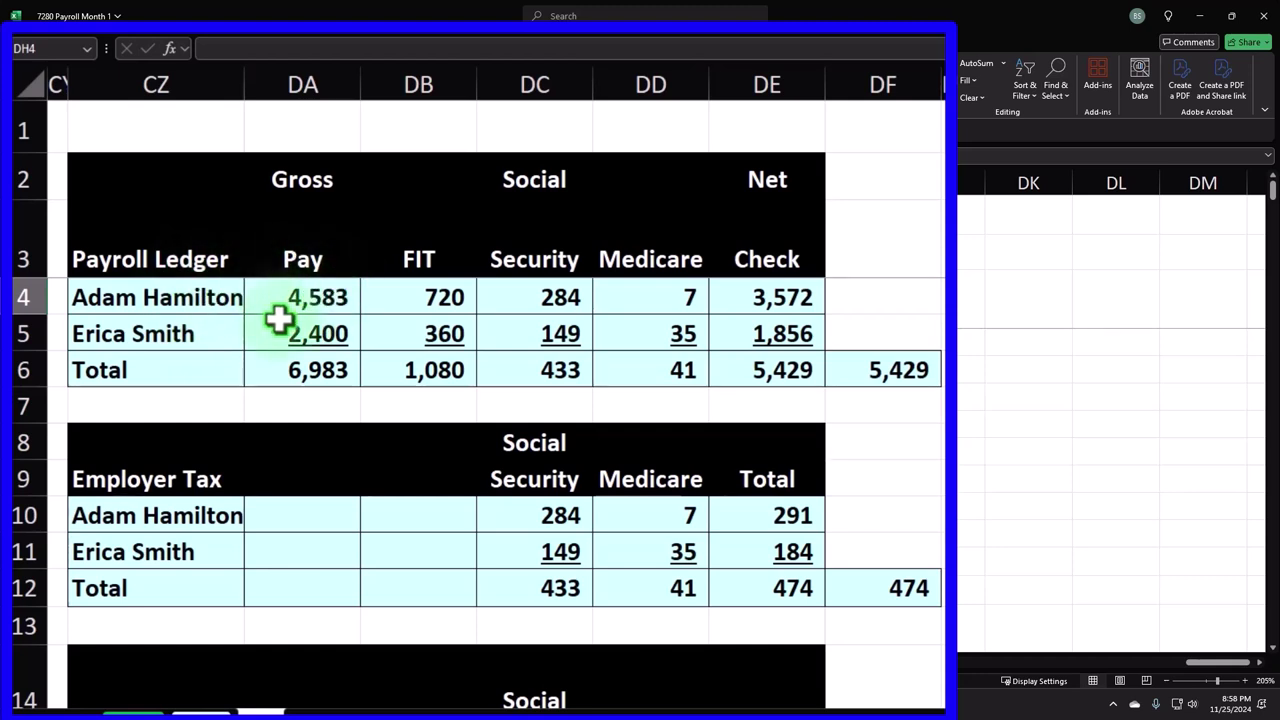
pyautogui.moveTo(214, 360); pyautogui.dragTo(613, 369)
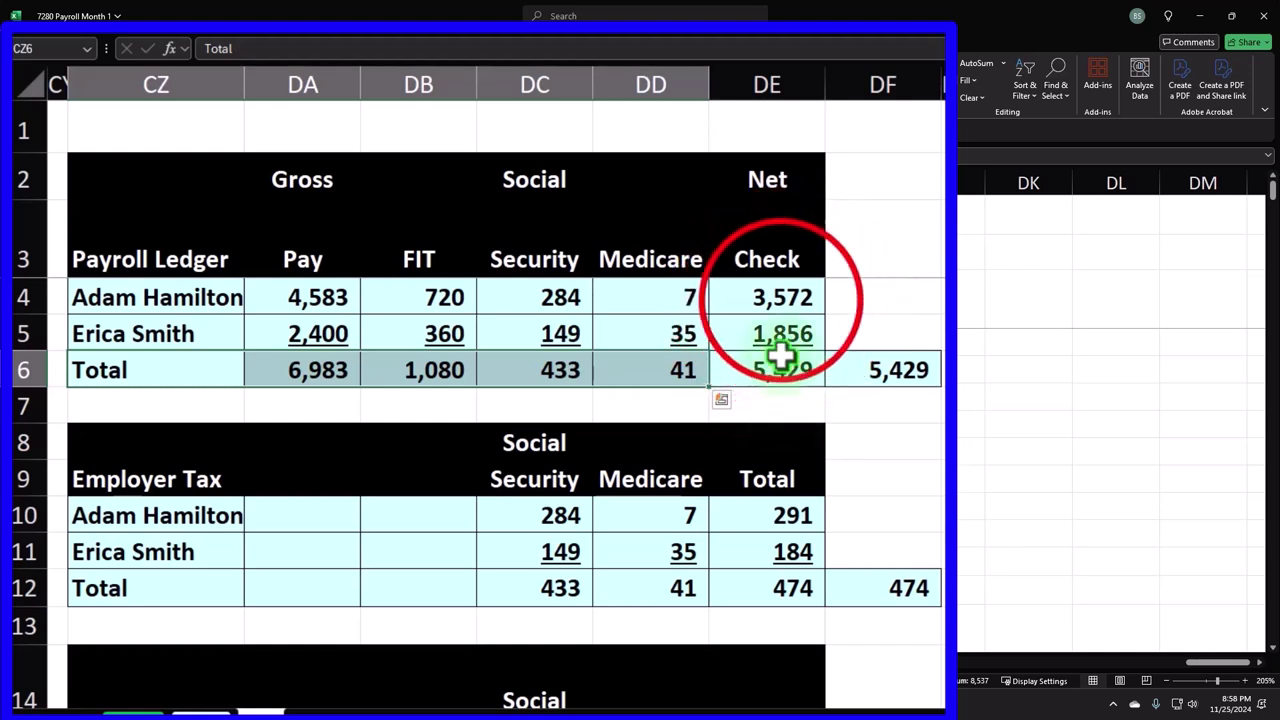
pyautogui.moveTo(780, 297); pyautogui.dragTo(780, 334)
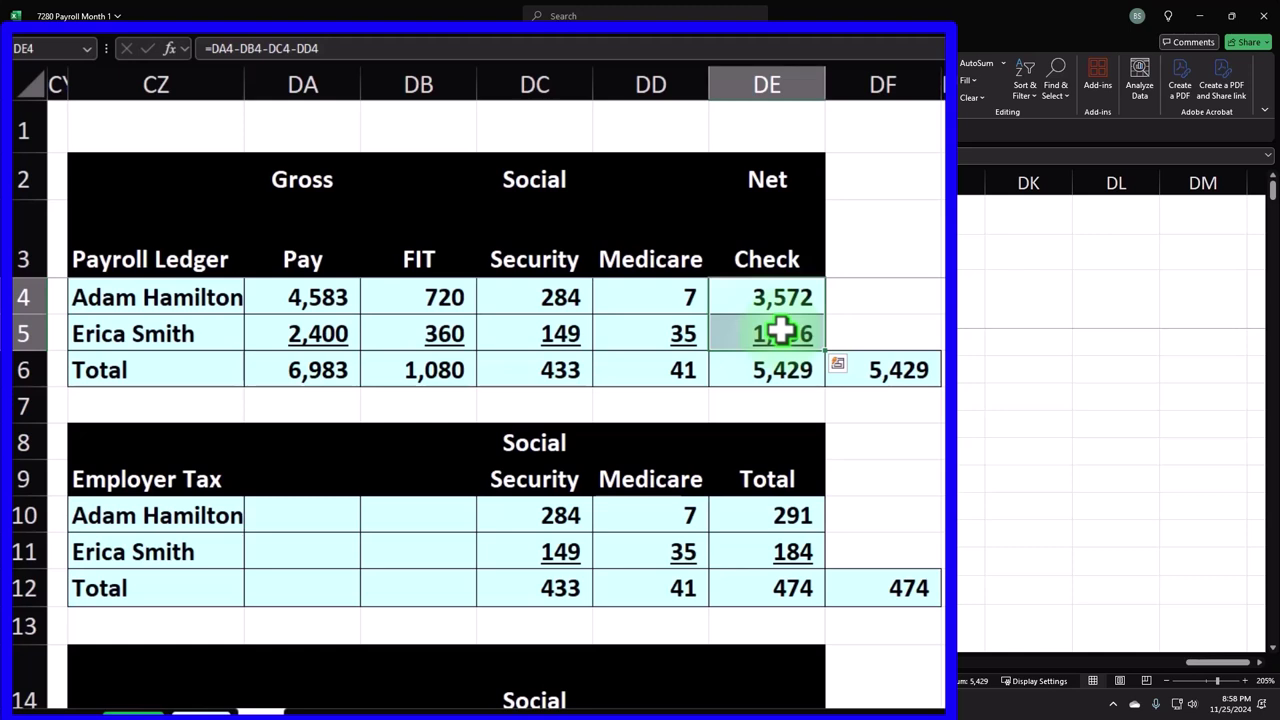
pyautogui.click(772, 362)
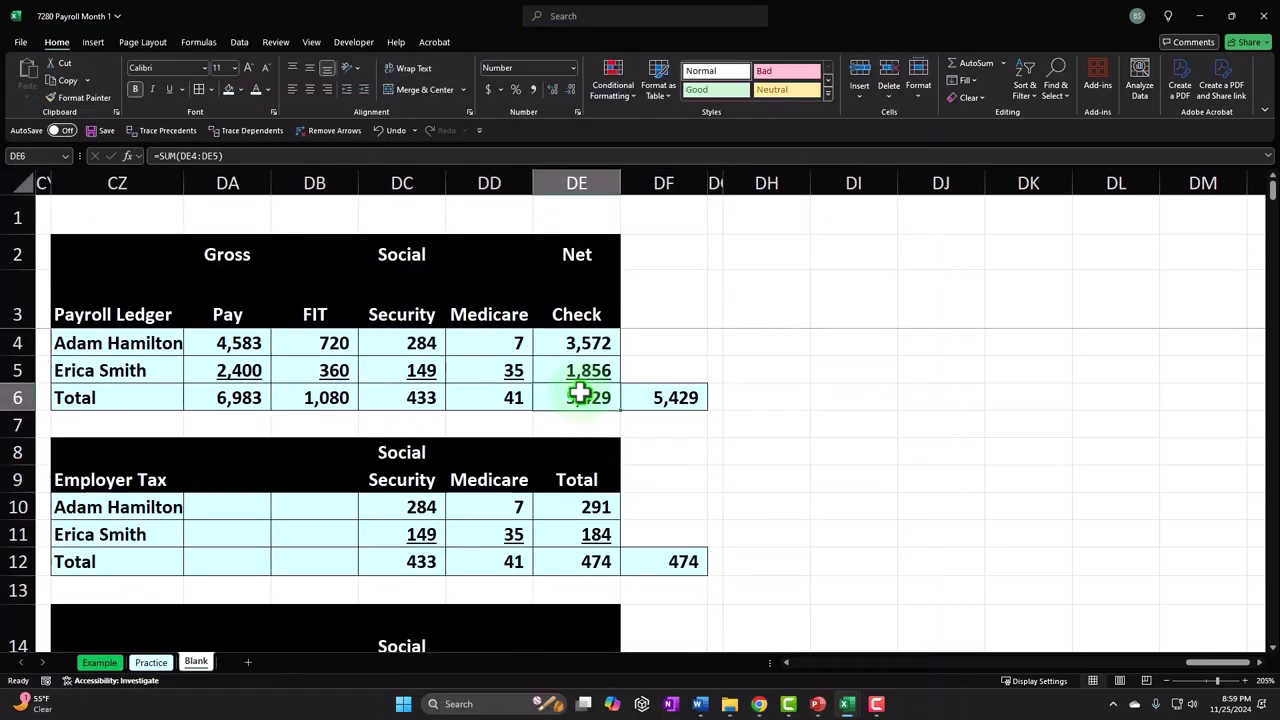
pyautogui.click(803, 348)
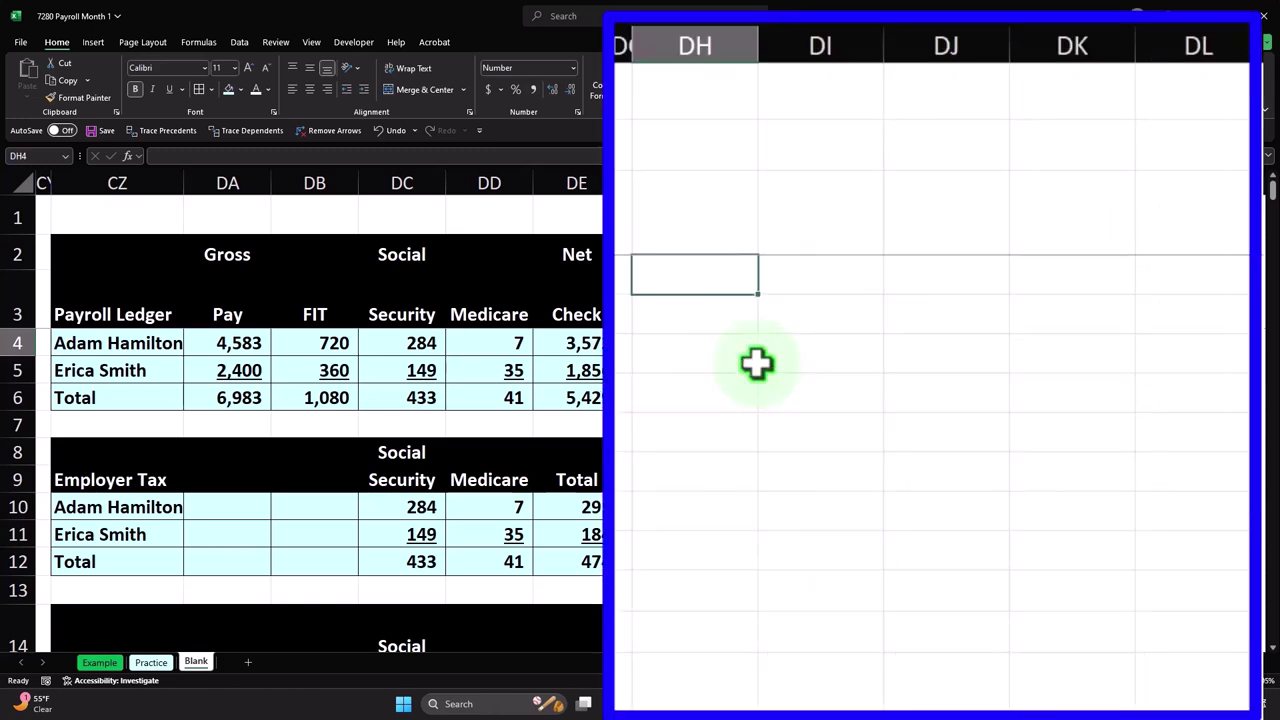
# - Label DH4 Payroll Expense, widen column DH, and add Debits and Credits headings
pyautogui.write('Payroll Ex')
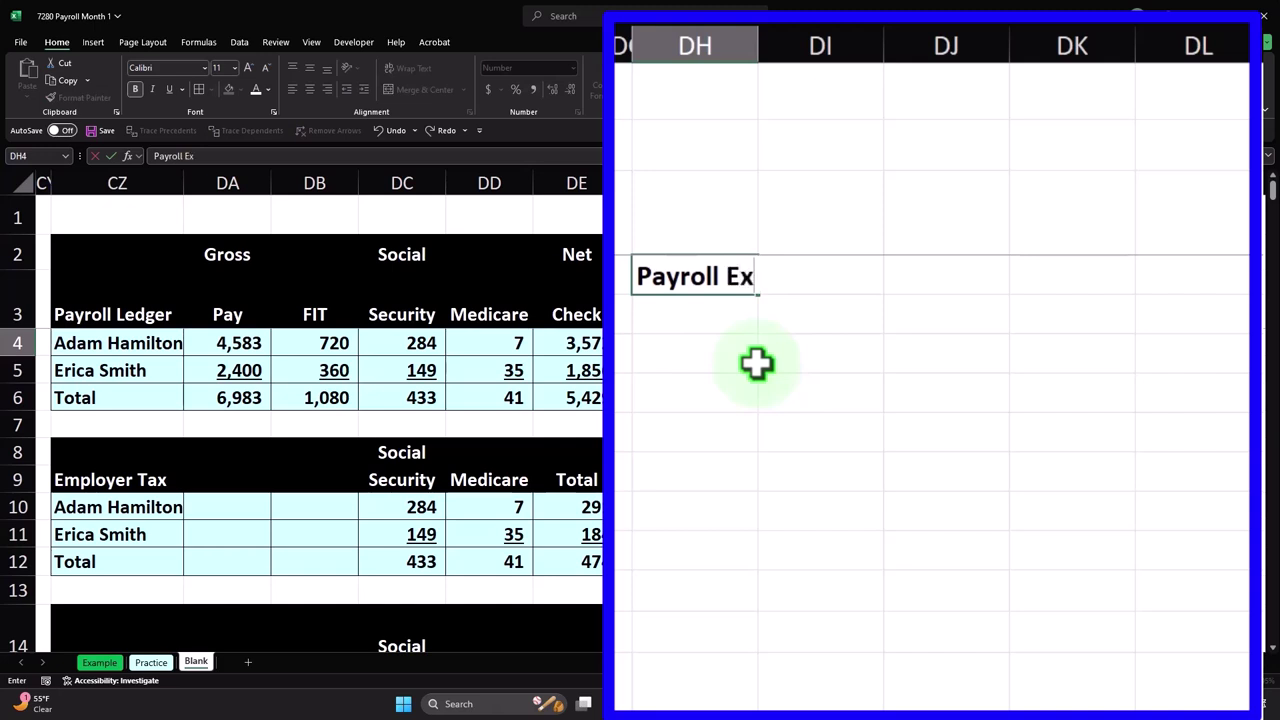
pyautogui.write('pense')
pyautogui.press('Tab')
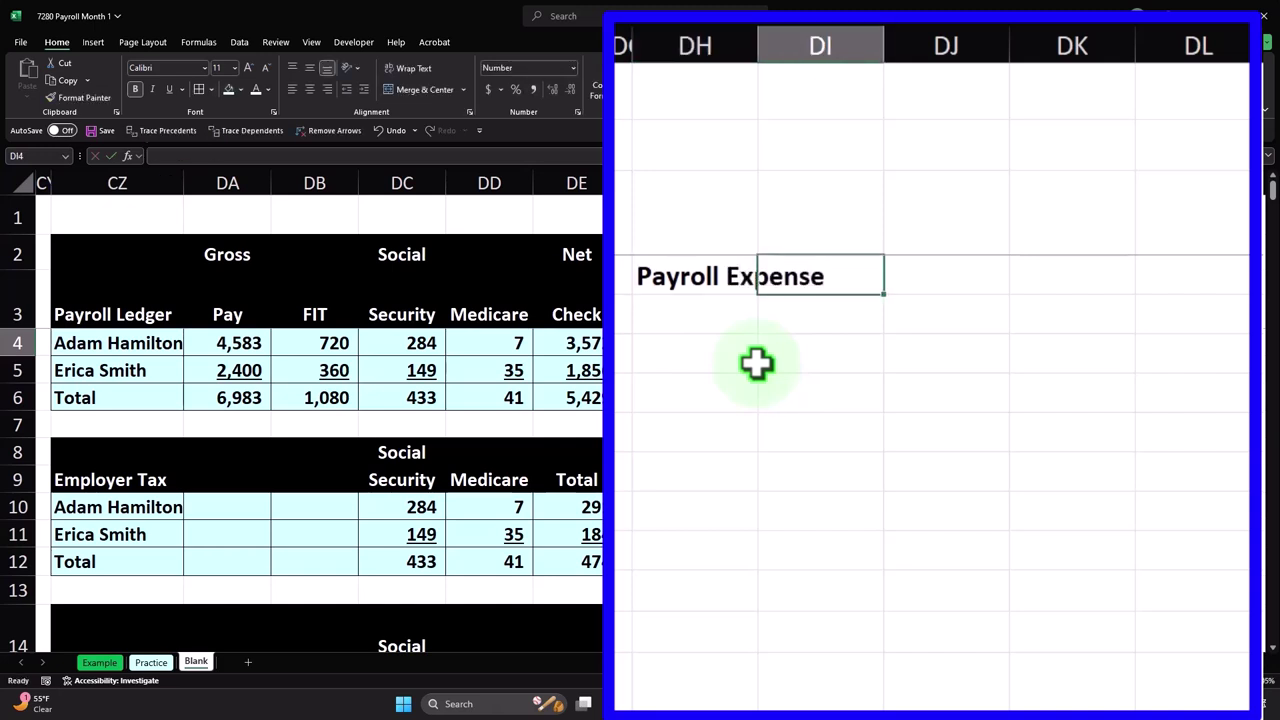
pyautogui.moveTo(757, 45); pyautogui.dragTo(877, 42)
pyautogui.click(977, 229)
pyautogui.write('Debits')
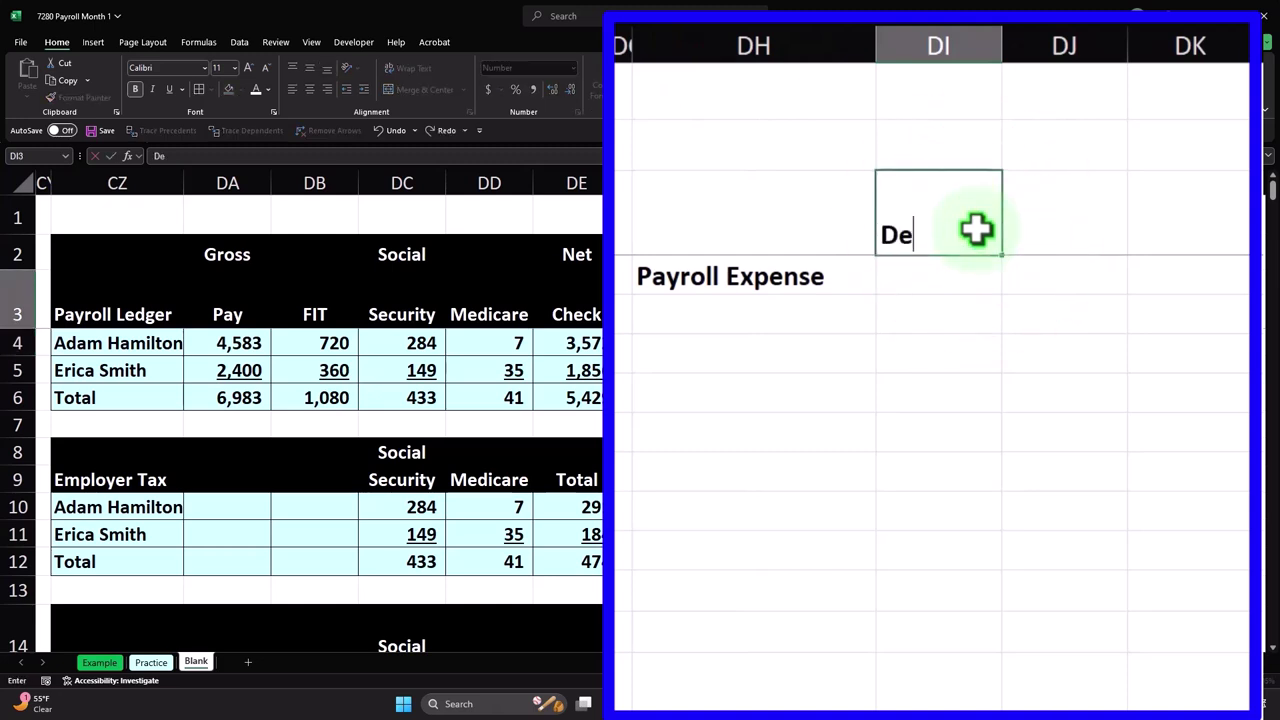
pyautogui.press('Tab')
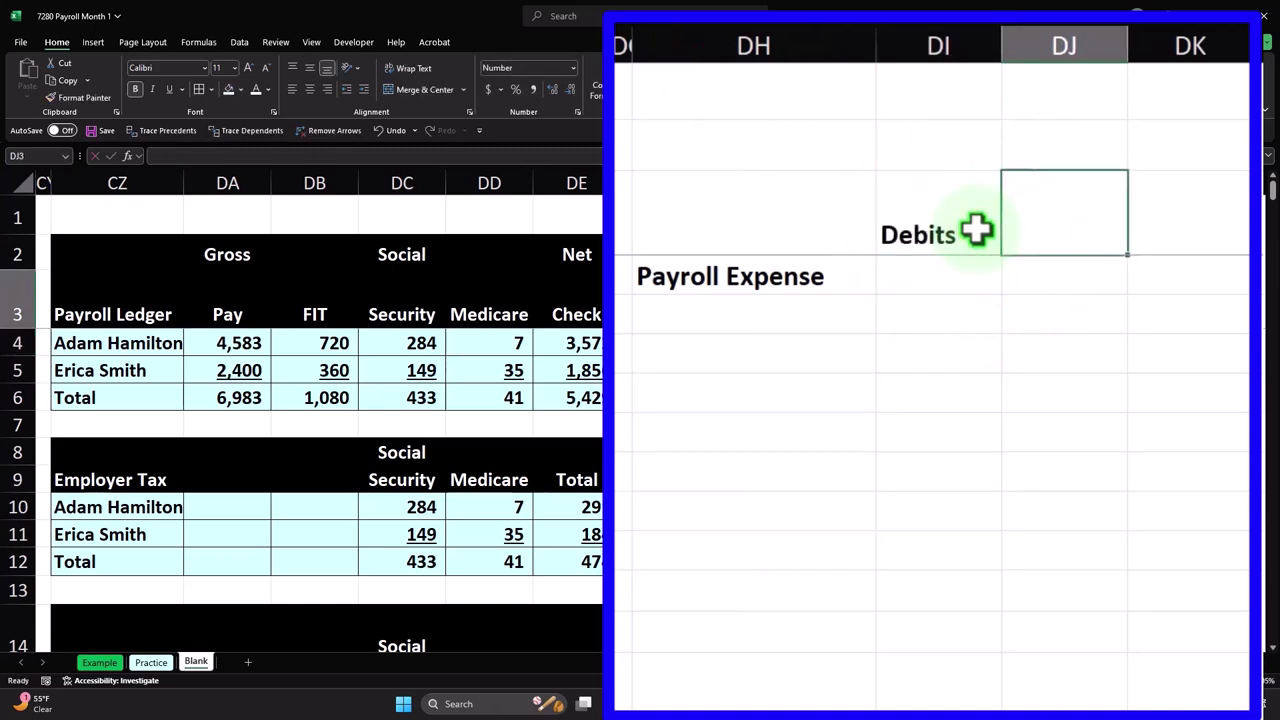
pyautogui.write('Credits')
pyautogui.press('Return')
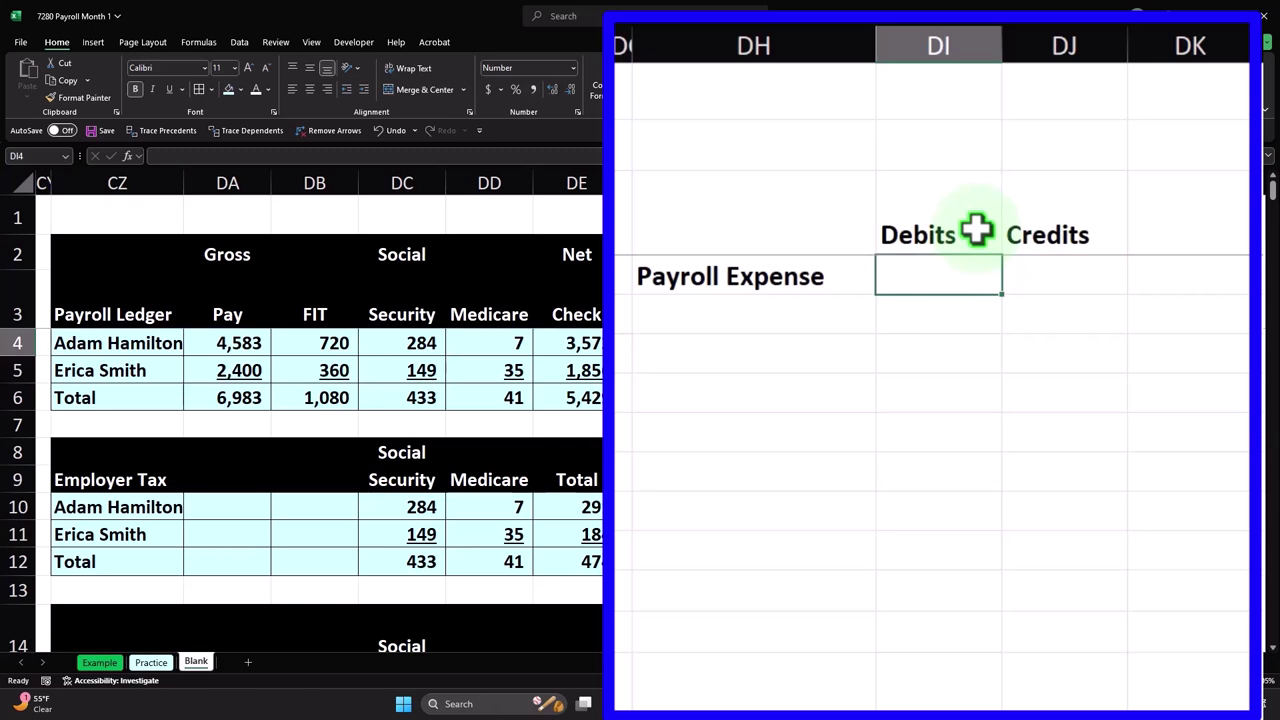
# - Enter the Payroll Expense debit from gross pay and a Cash line with a negative credit
pyautogui.write('=')
pyautogui.press('Left')
pyautogui.press('Left')
pyautogui.press('Left')
pyautogui.press('Left')
pyautogui.press('Left')
pyautogui.press('Left')
pyautogui.press('Left')
pyautogui.press('Left')
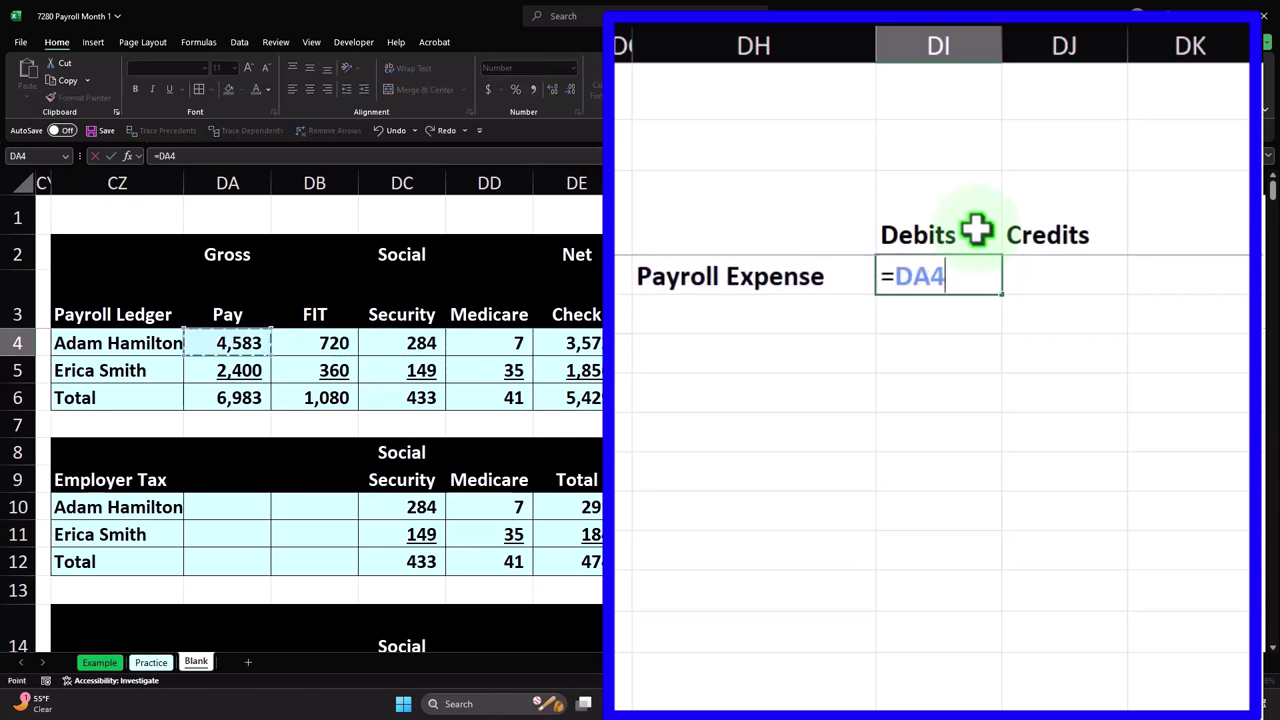
pyautogui.press('Return')
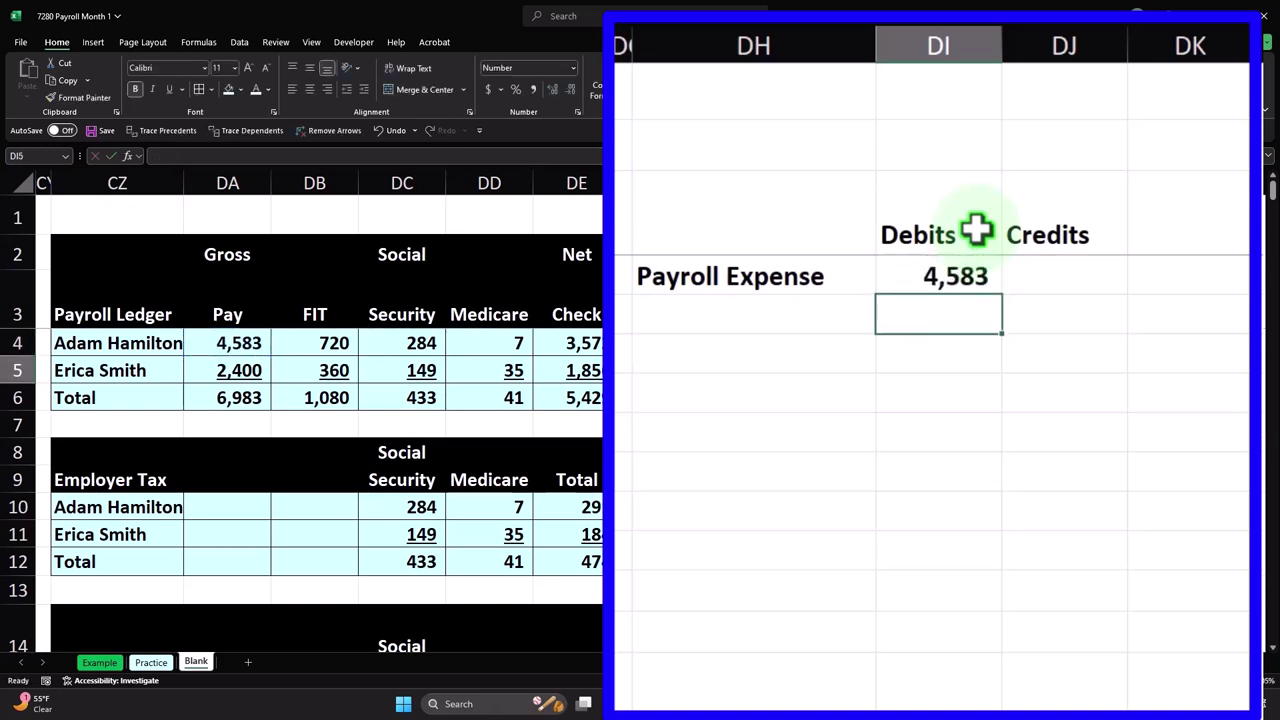
pyautogui.press('Left')
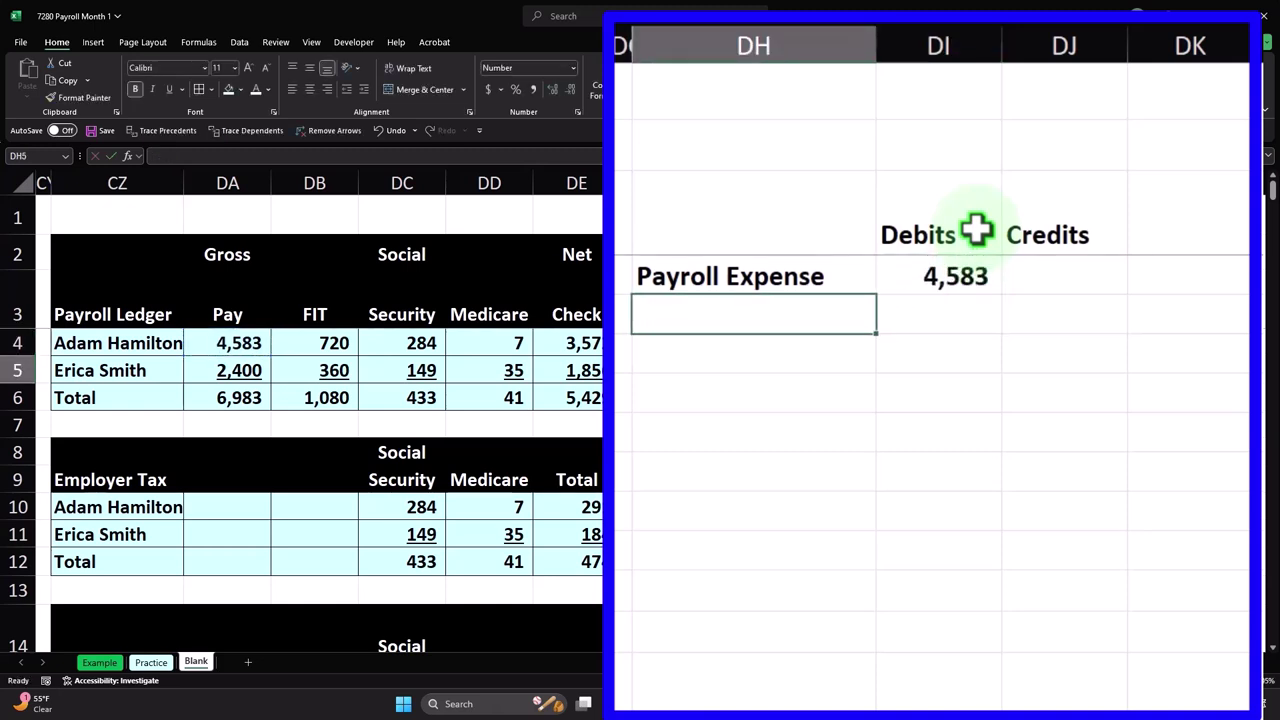
pyautogui.press('Down')
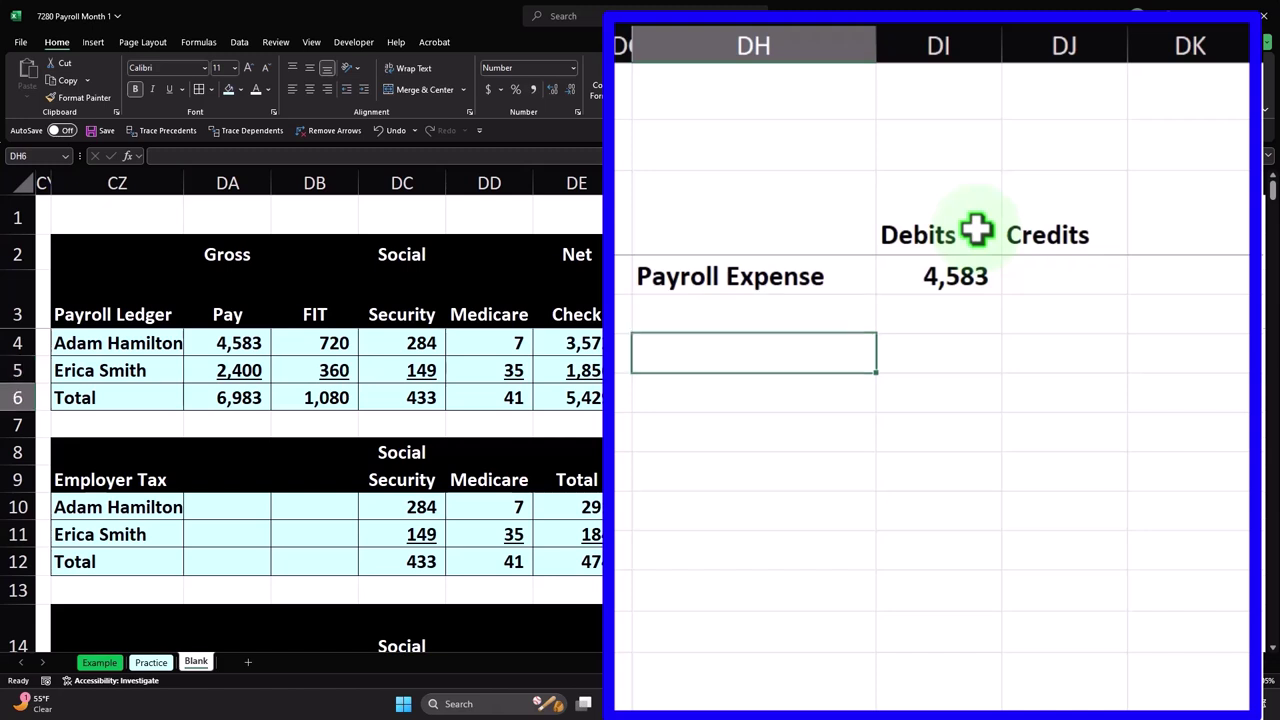
pyautogui.press('Up')
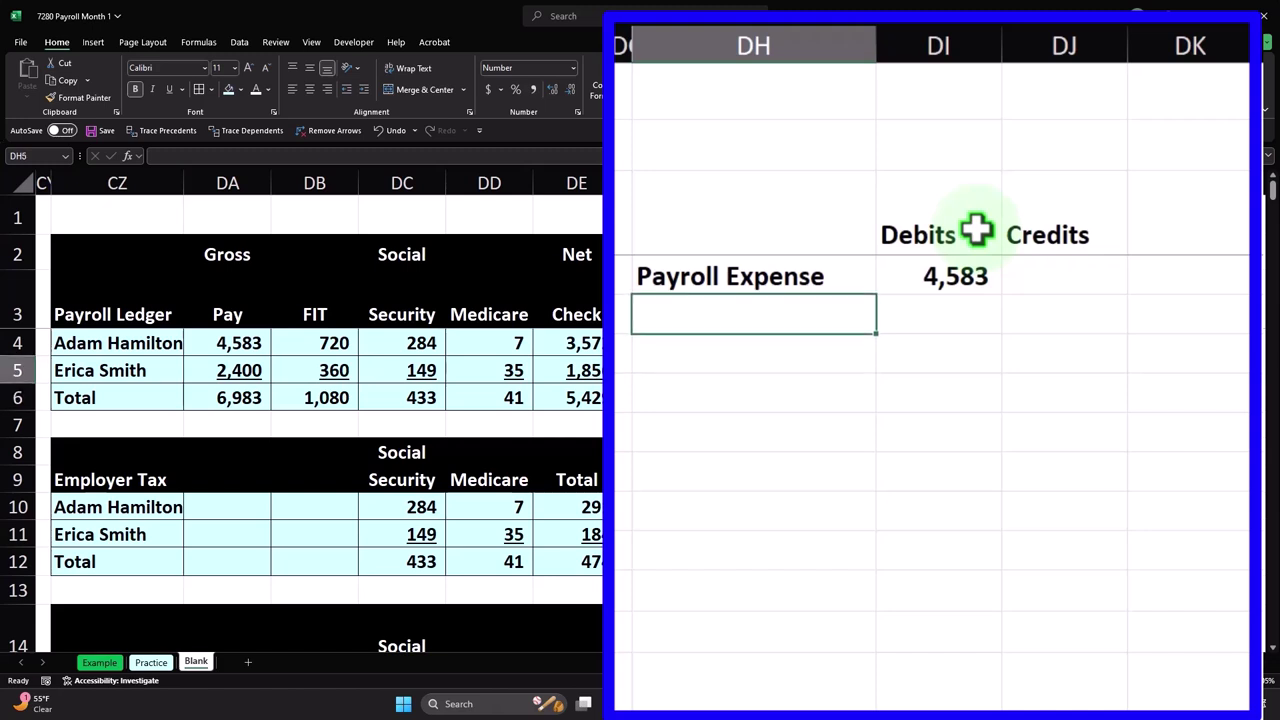
pyautogui.write('Payroll')
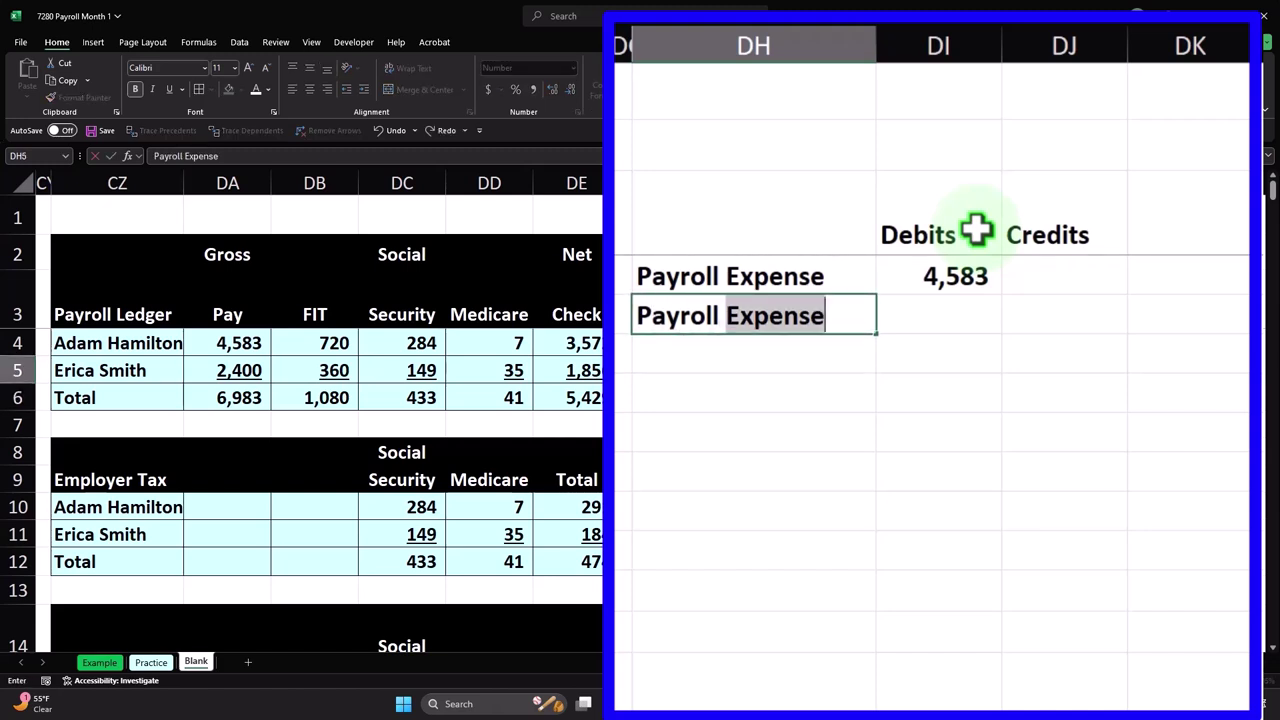
pyautogui.press('BackSpace')
pyautogui.press('BackSpace')
pyautogui.press('BackSpace')
pyautogui.press('BackSpace')
pyautogui.press('BackSpace')
pyautogui.press('BackSpace')
pyautogui.press('BackSpace')
pyautogui.press('BackSpace')
pyautogui.write('Cash')
pyautogui.press('Right')
pyautogui.press('Right')
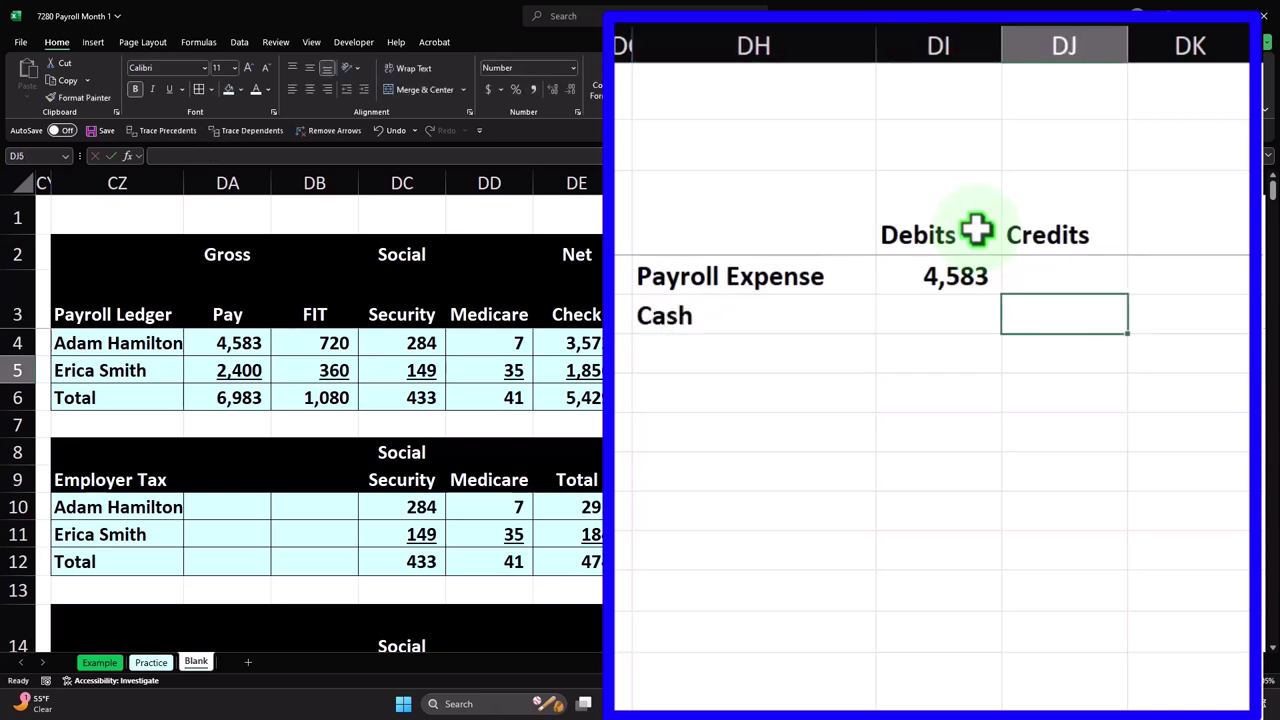
pyautogui.press('Left')
pyautogui.press('Left')
pyautogui.press('Left')
pyautogui.press('Left')
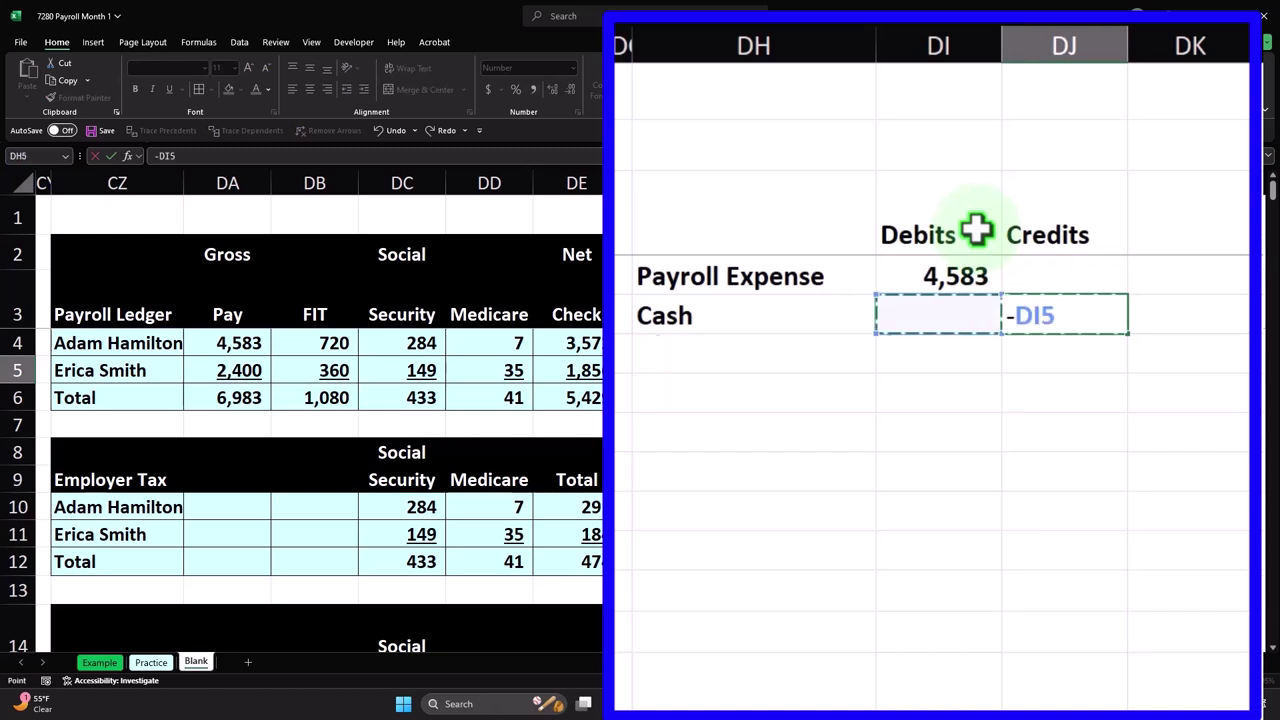
pyautogui.press('Return')
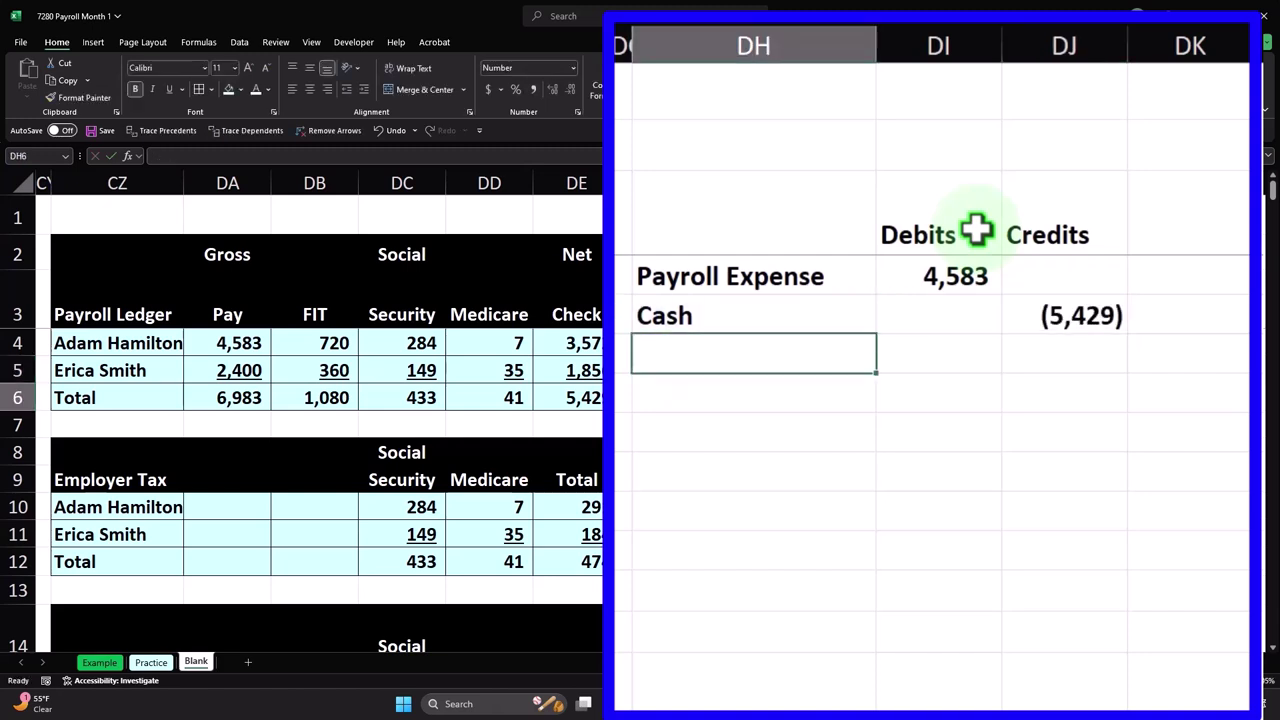
# - Correct the Cash credit to the first employee's net check, giving (3,572)
pyautogui.press('Up')
pyautogui.press('Right')
pyautogui.press('Right')
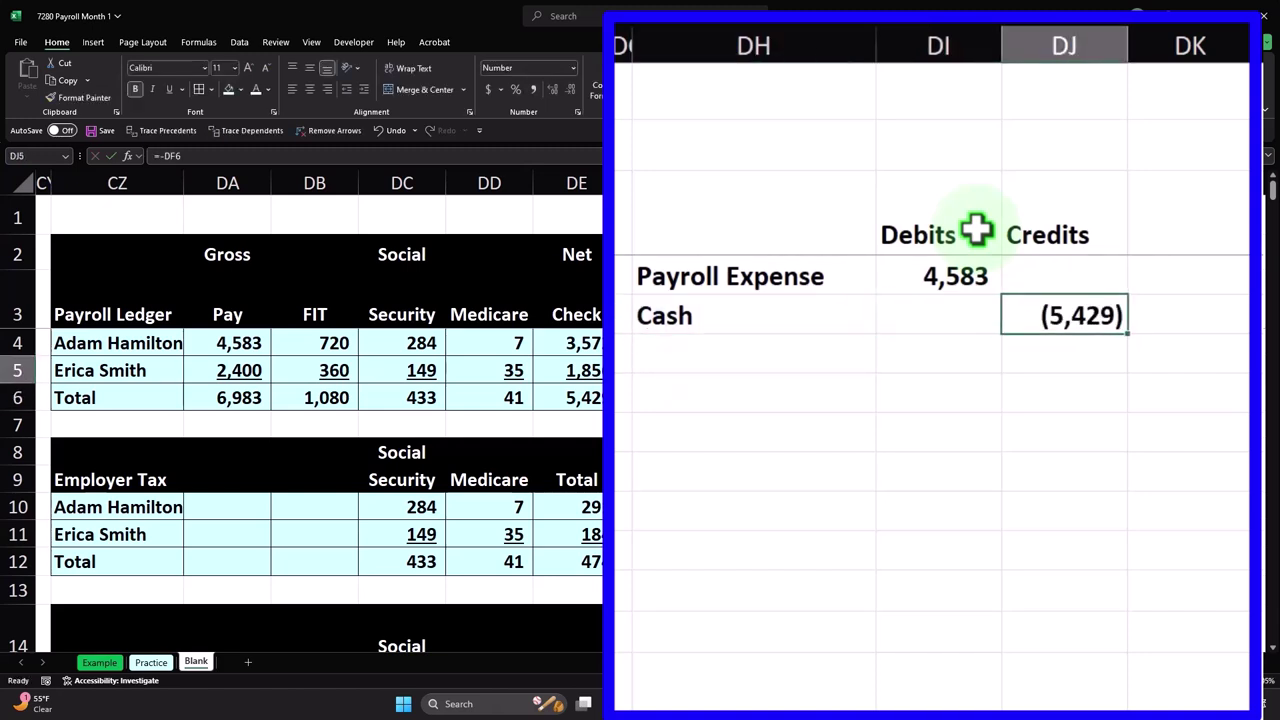
pyautogui.write('-')
pyautogui.press('Left')
pyautogui.press('Left')
pyautogui.press('Left')
pyautogui.press('Left')
pyautogui.press('Up')
pyautogui.press('Return')
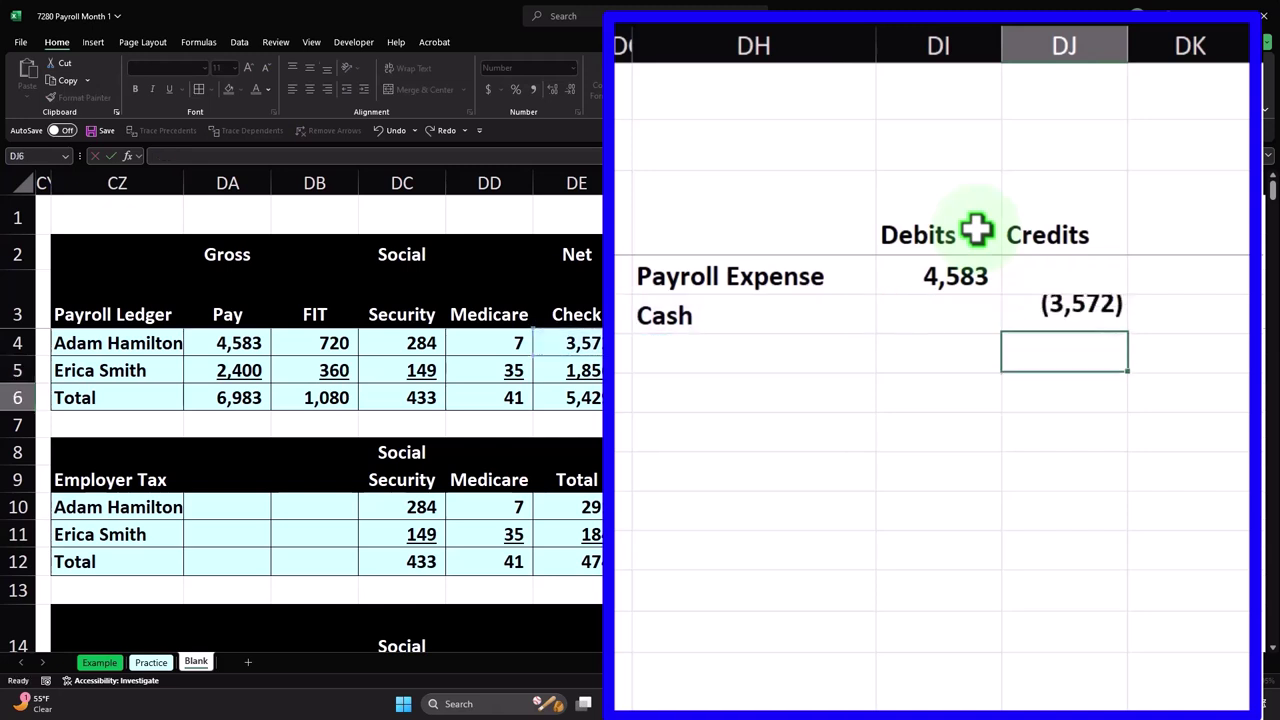
pyautogui.press('Left')
pyautogui.press('Left')
pyautogui.press('Left')
pyautogui.press('Right')
# - Add the Payroll liability label in DH6 with a negative sum as its credit
pyautogui.write('Payroll liabi')
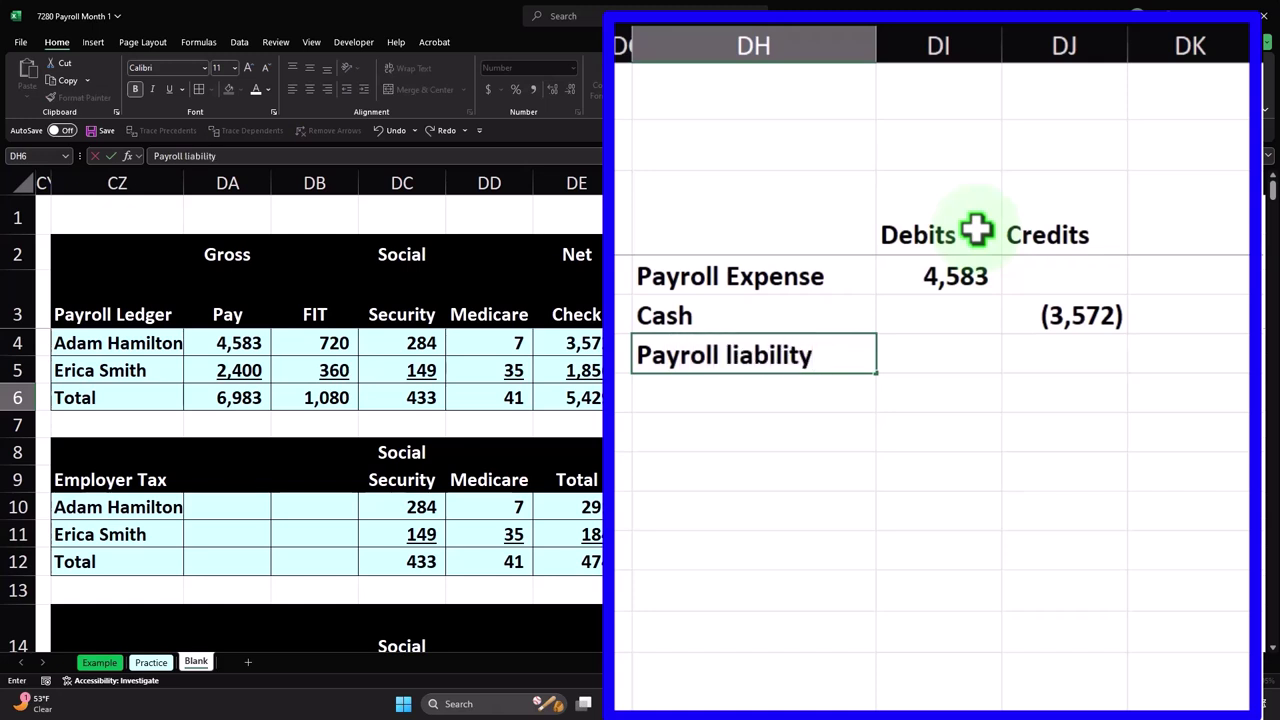
pyautogui.press('Right')
pyautogui.press('Right')
pyautogui.press('Right')
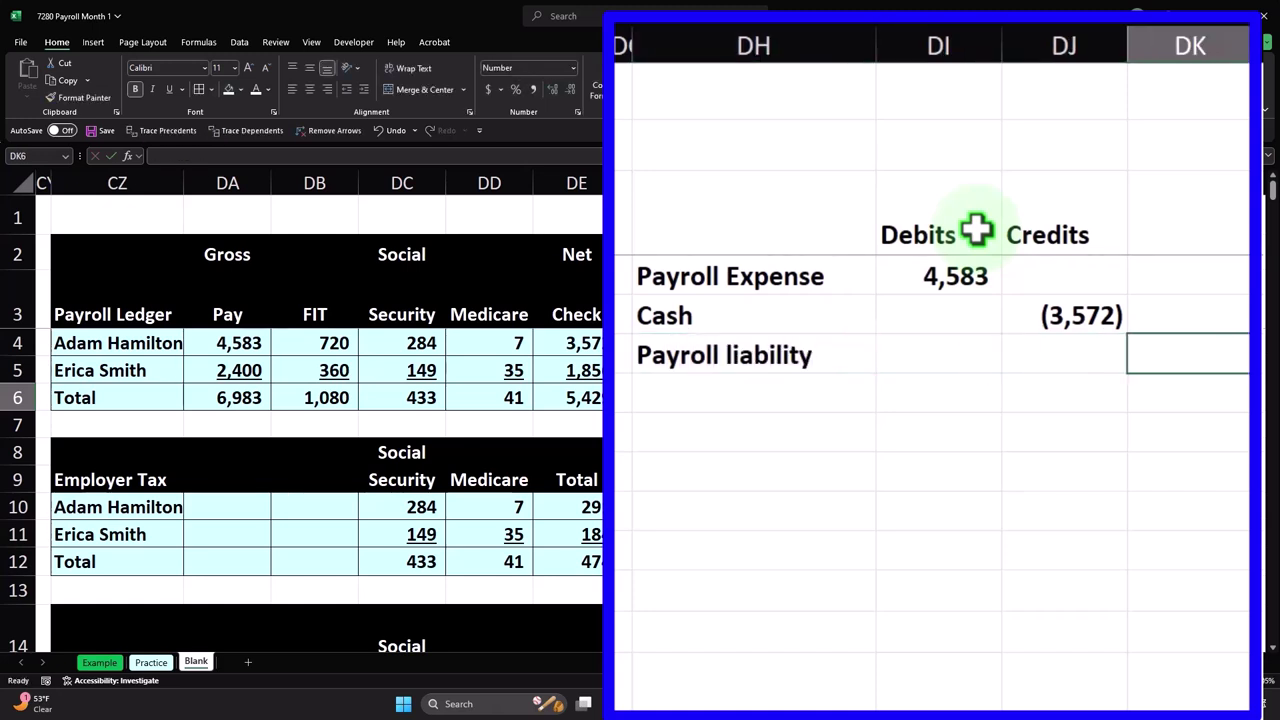
pyautogui.press('Left')
pyautogui.write('-sum(')
pyautogui.press('Up')
pyautogui.hotkey('shift', 'Left')
pyautogui.hotkey('shift', 'Up')
pyautogui.press('Return')
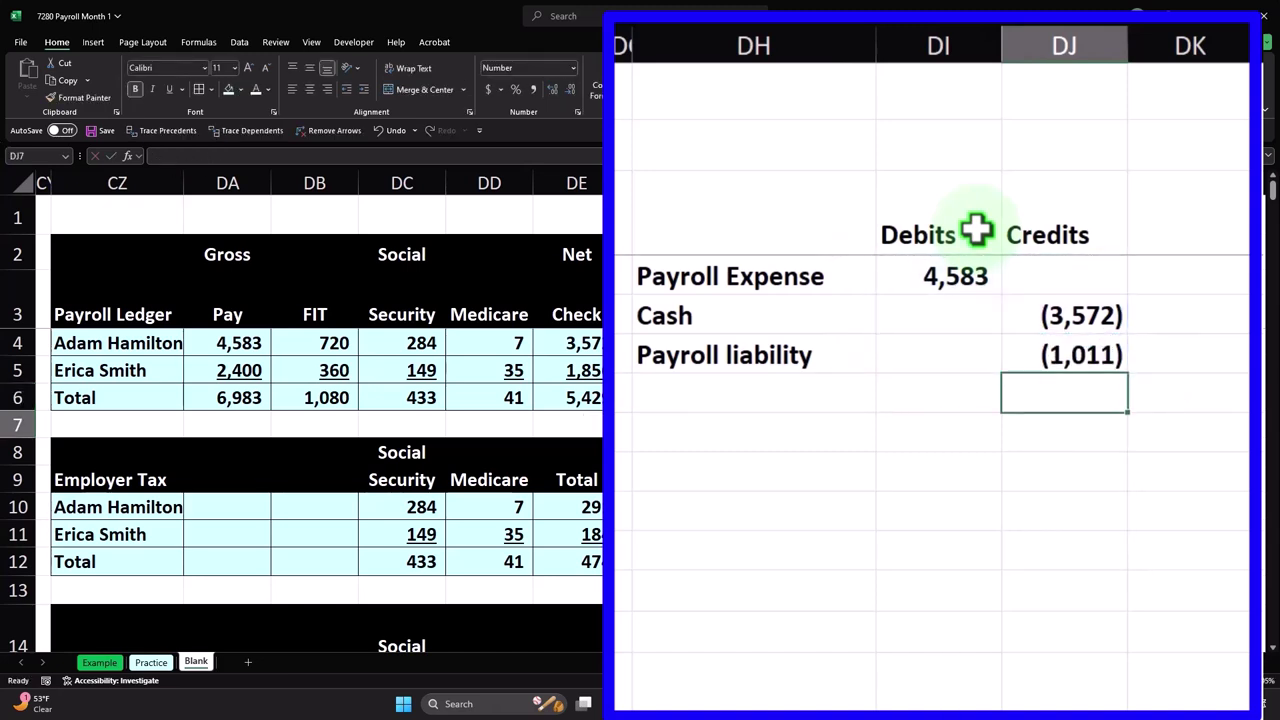
# - Rewrite the liability credit as =-SUM(DB4:DD4) for (1,011) and select the entry's amounts
pyautogui.press('Up')
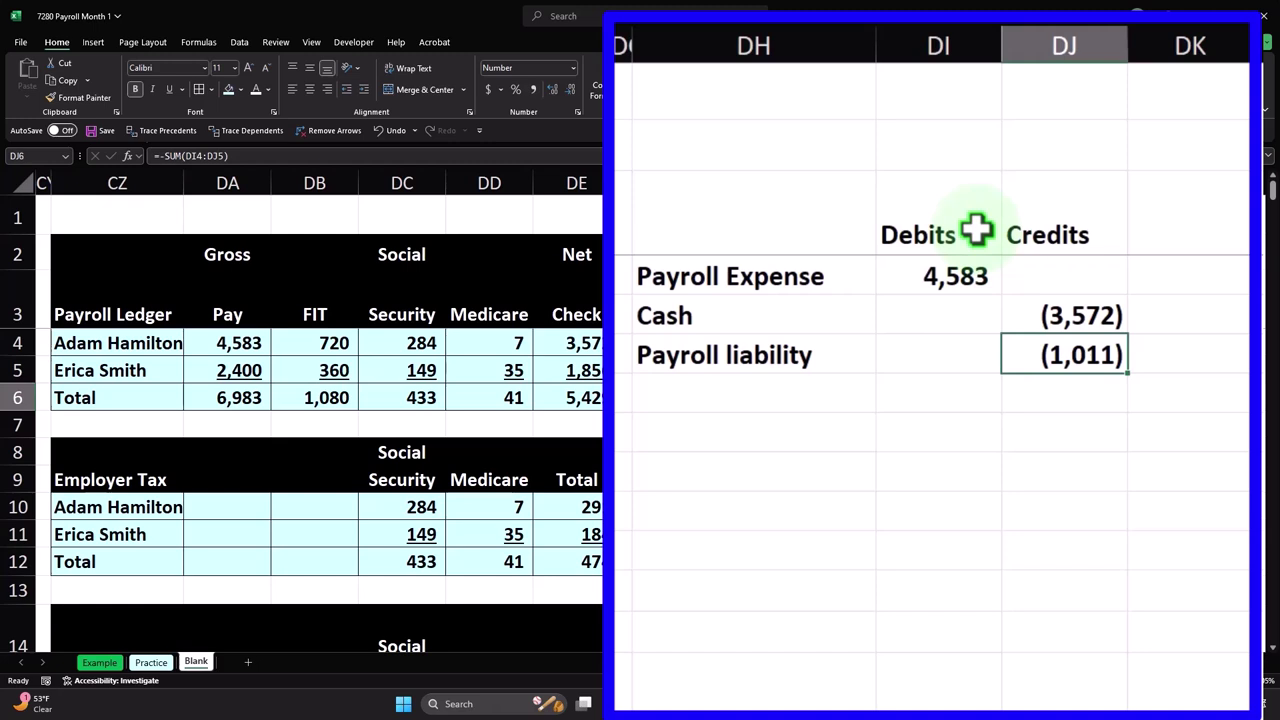
pyautogui.press('F2')
pyautogui.press('Escape')
pyautogui.write('-sum(')
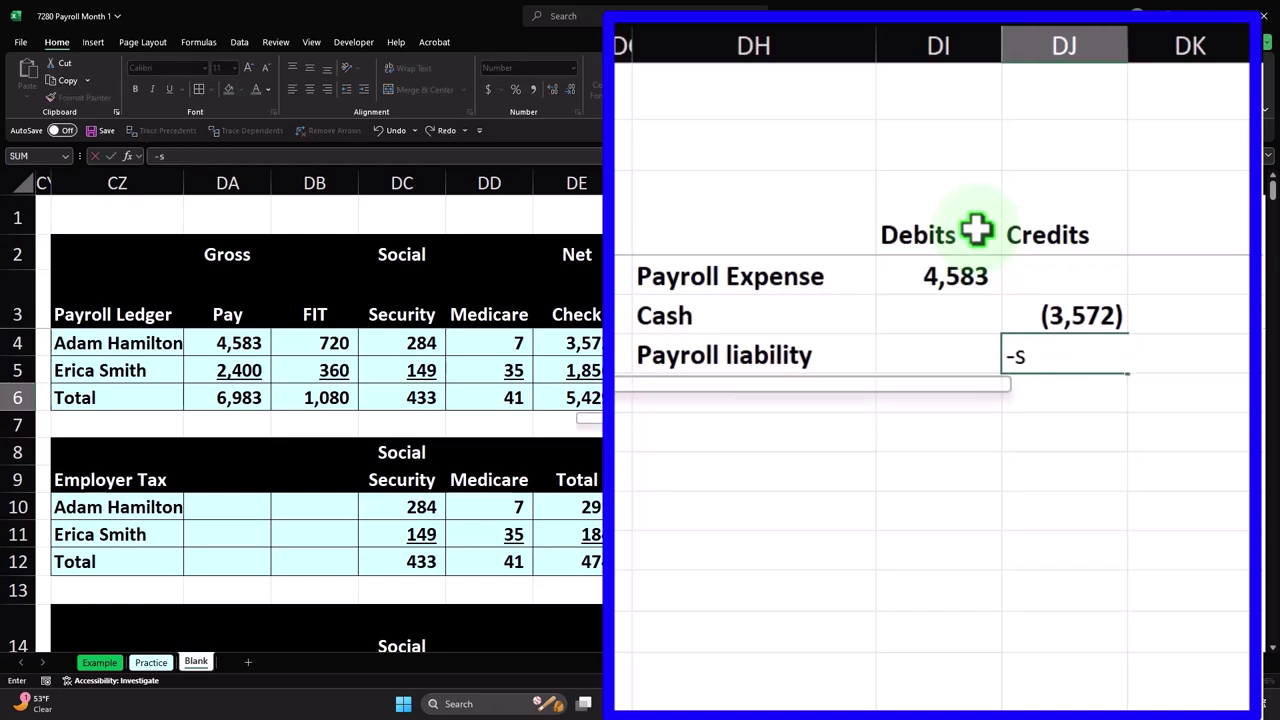
pyautogui.press('Left')
pyautogui.press('Left')
pyautogui.press('Left')
pyautogui.press('Left')
pyautogui.press('Left')
pyautogui.press('Left')
pyautogui.press('Left')
pyautogui.press('Left')
pyautogui.press('Up')
pyautogui.press('Up')
pyautogui.hotkey('shift', 'Right')
pyautogui.hotkey('shift', 'Right')
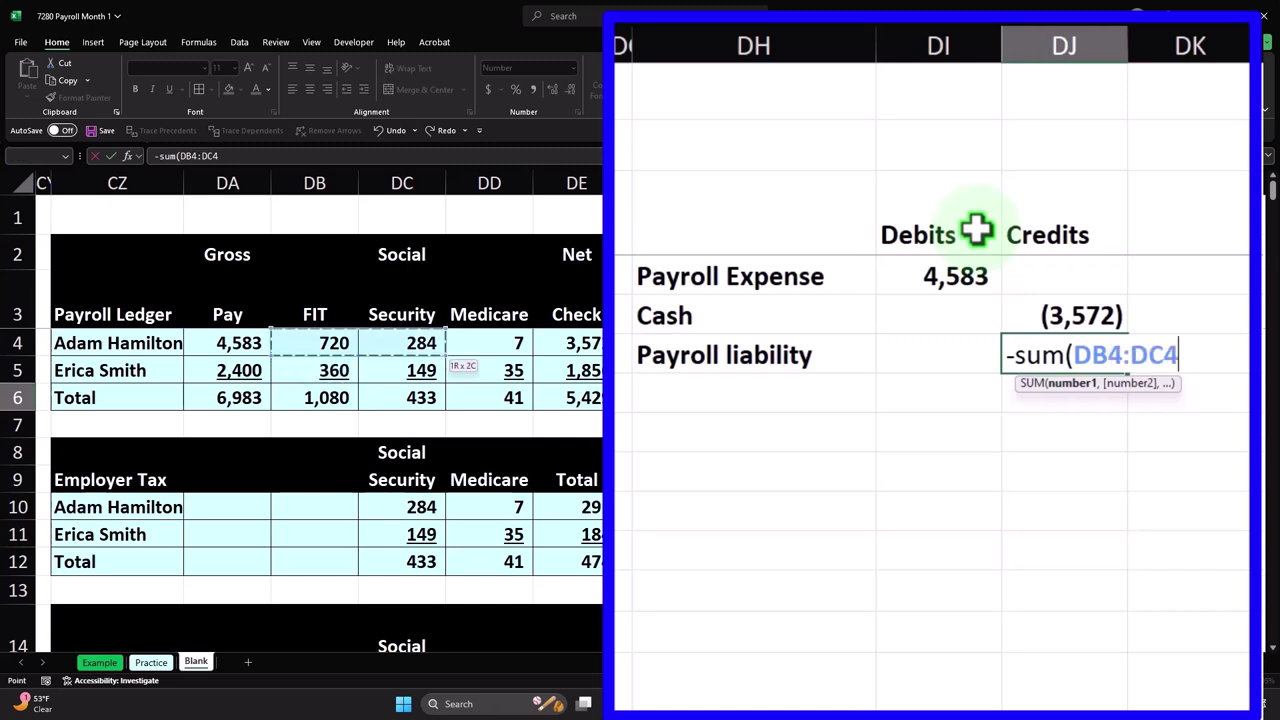
pyautogui.press('Return')
pyautogui.press('Up')
pyautogui.moveTo(960, 272); pyautogui.dragTo(1057, 354)
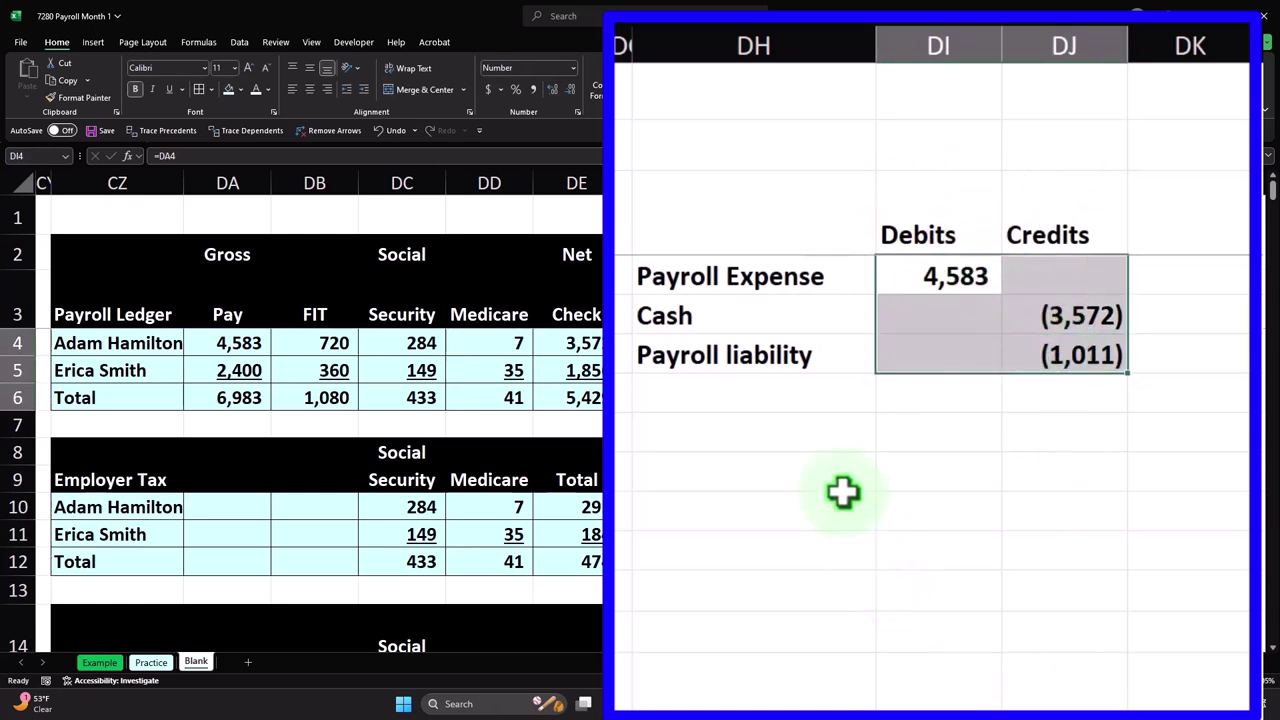
# - Enter =DH4 in DH8 and fill the account labels down to DH10
pyautogui.click(754, 433)
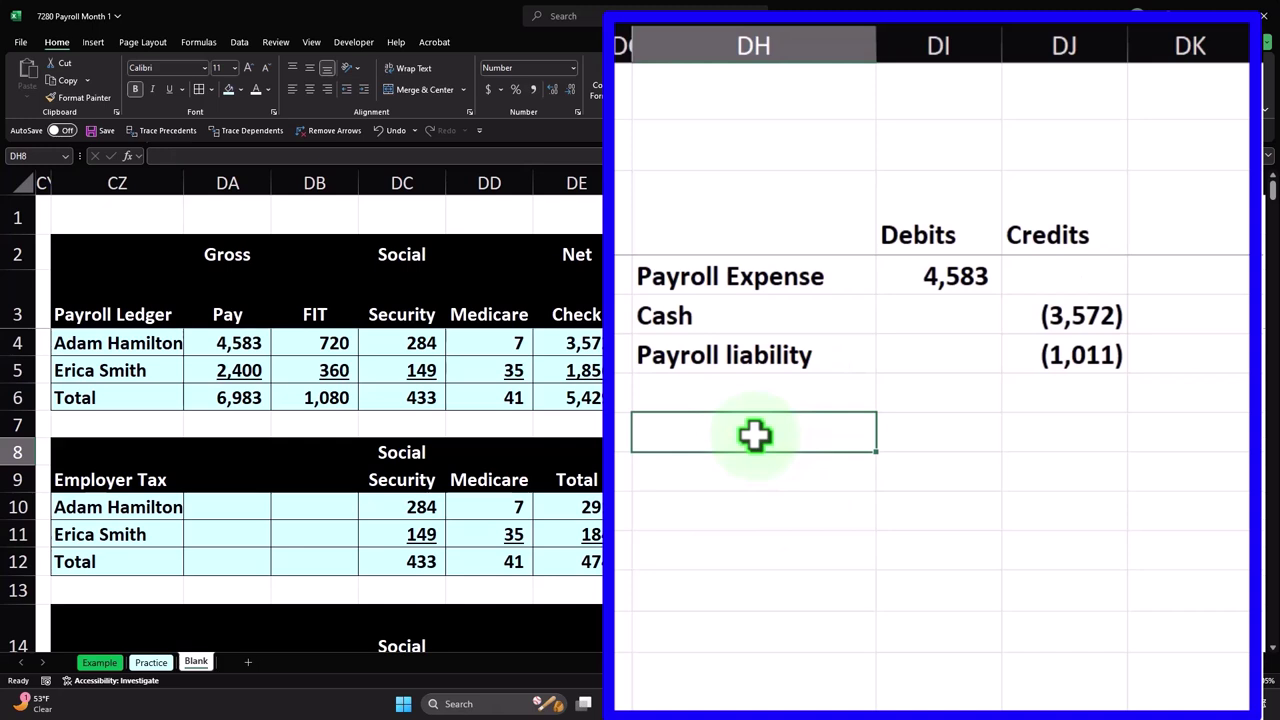
pyautogui.write('=')
pyautogui.press('Up')
pyautogui.press('Up')
pyautogui.press('Up')
pyautogui.press('Up')
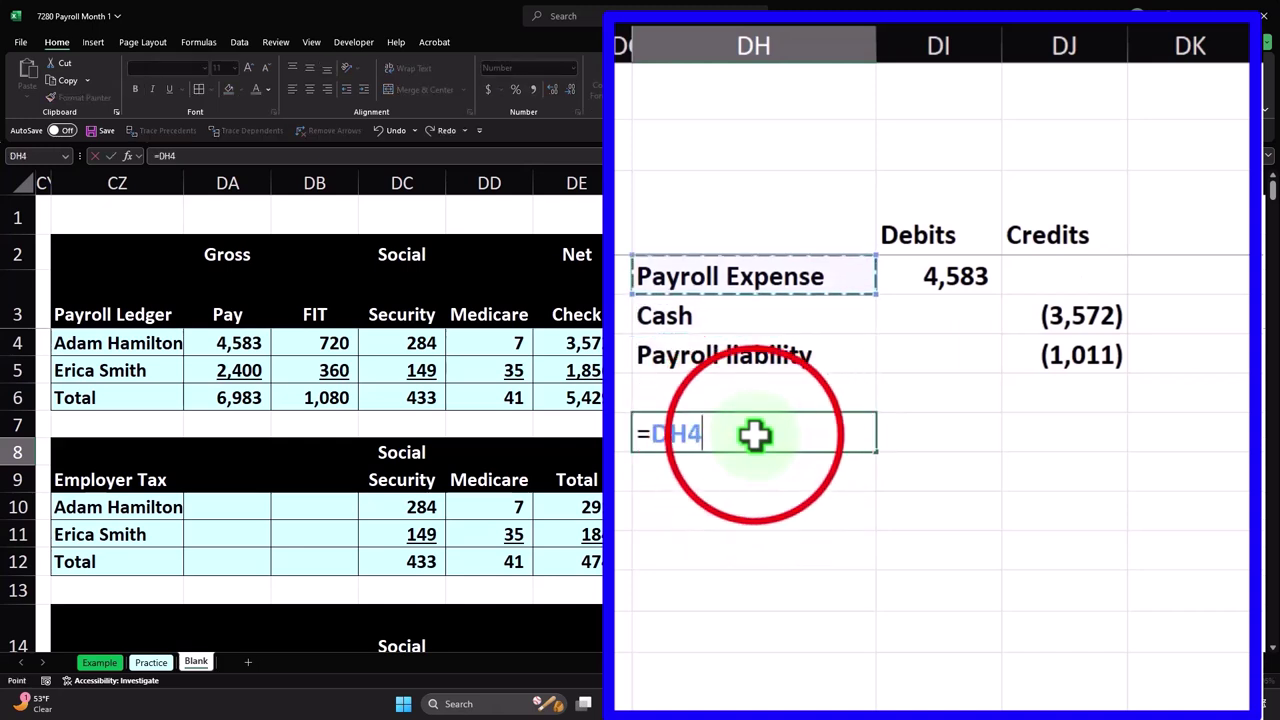
pyautogui.press('Return')
pyautogui.click(754, 433)
pyautogui.moveTo(866, 460); pyautogui.dragTo(877, 531)
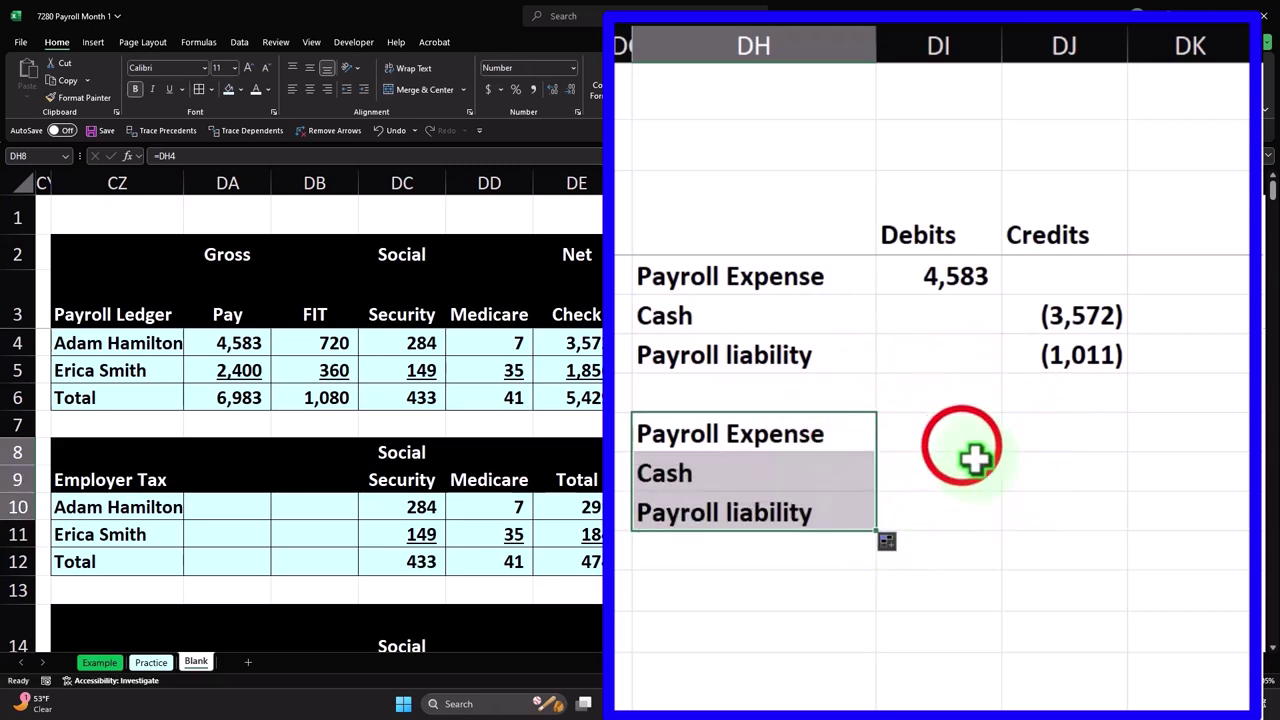
# - Enter the 2,400 Payroll Expense debit (=DA5) and the (1,856) Cash credit (=-DE5)
pyautogui.click(962, 447)
pyautogui.write('=')
pyautogui.press('Left')
pyautogui.press('Left')
pyautogui.press('Left')
pyautogui.press('Left')
pyautogui.press('Left')
pyautogui.press('Left')
pyautogui.press('Left')
pyautogui.press('Left')
pyautogui.press('Up')
pyautogui.press('Up')
pyautogui.press('Up')
pyautogui.press('Return')
pyautogui.press('Right')
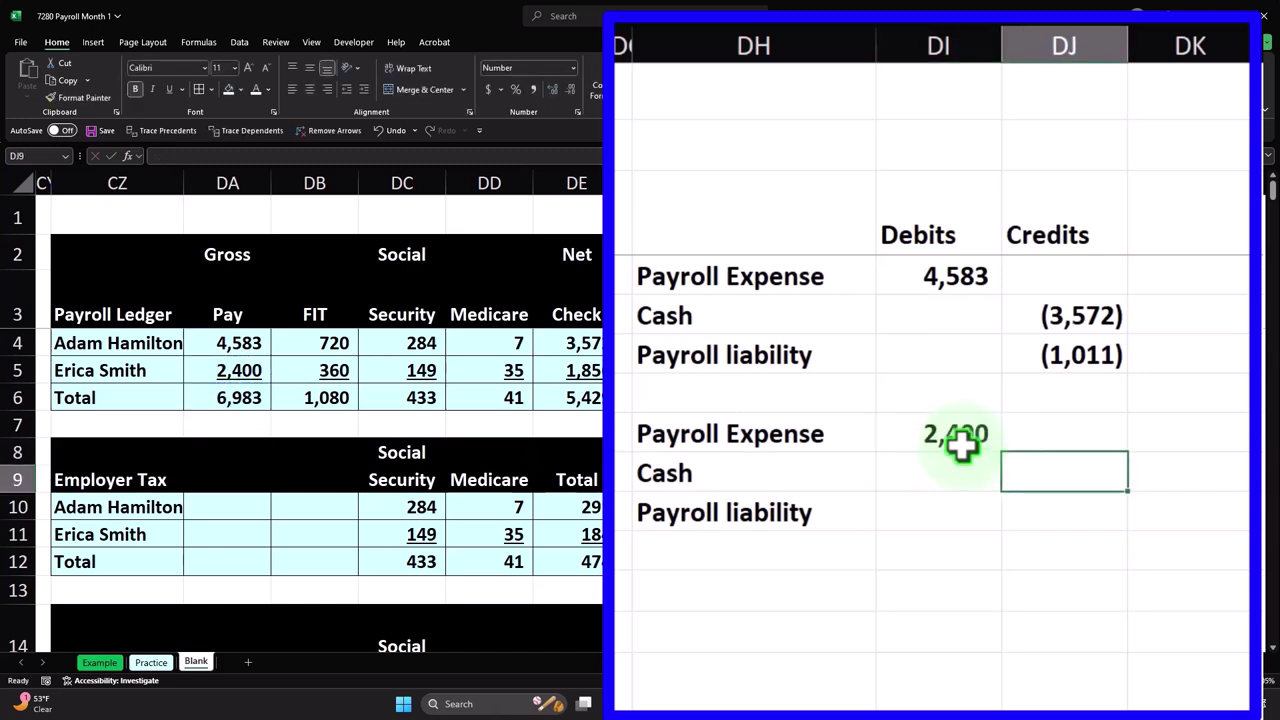
pyautogui.write('-')
pyautogui.press('Left')
pyautogui.press('Left')
pyautogui.press('Left')
pyautogui.press('Left')
pyautogui.press('Left')
pyautogui.press('Up')
pyautogui.press('Up')
pyautogui.press('Up')
pyautogui.press('Up')
pyautogui.press('Return')
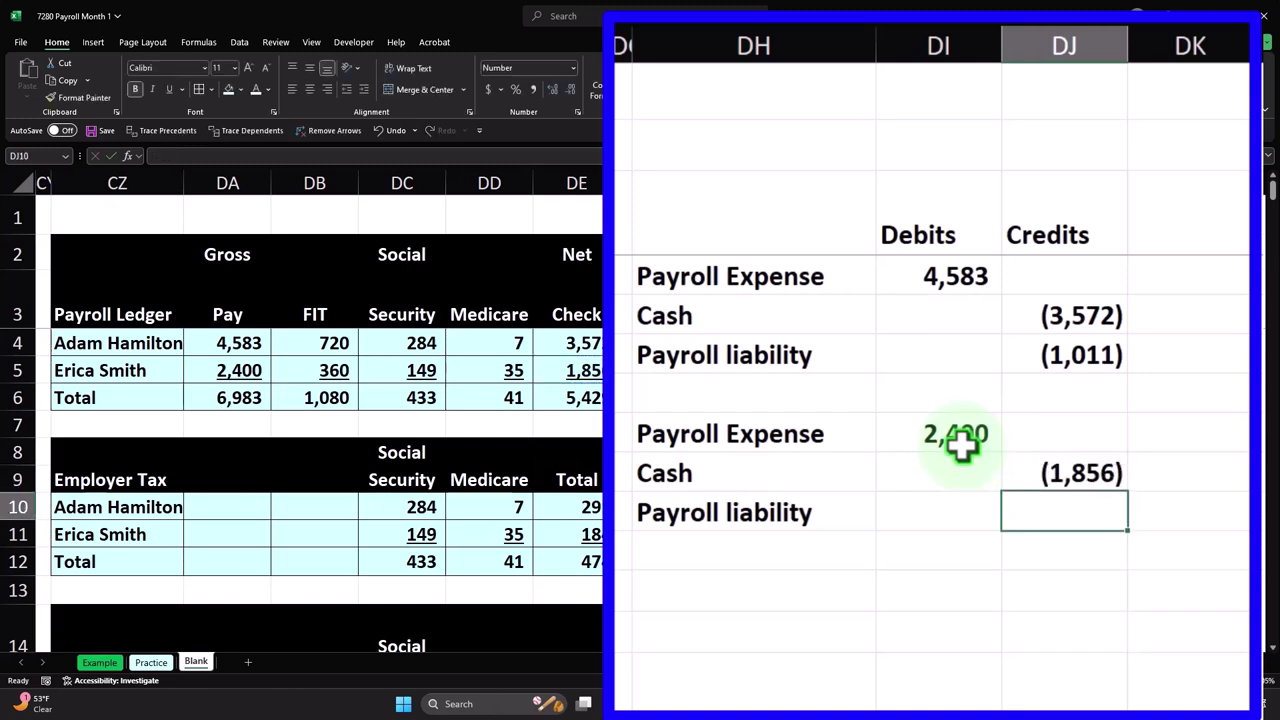
# - Set the Payroll liability credit to =-SUM(DB5:DD5), giving (544)
pyautogui.write('-sum(')
pyautogui.press('Up')
pyautogui.hotkey('shift', 'Left')
pyautogui.hotkey('shift', 'Up')
pyautogui.press('Return')
pyautogui.press('Up')
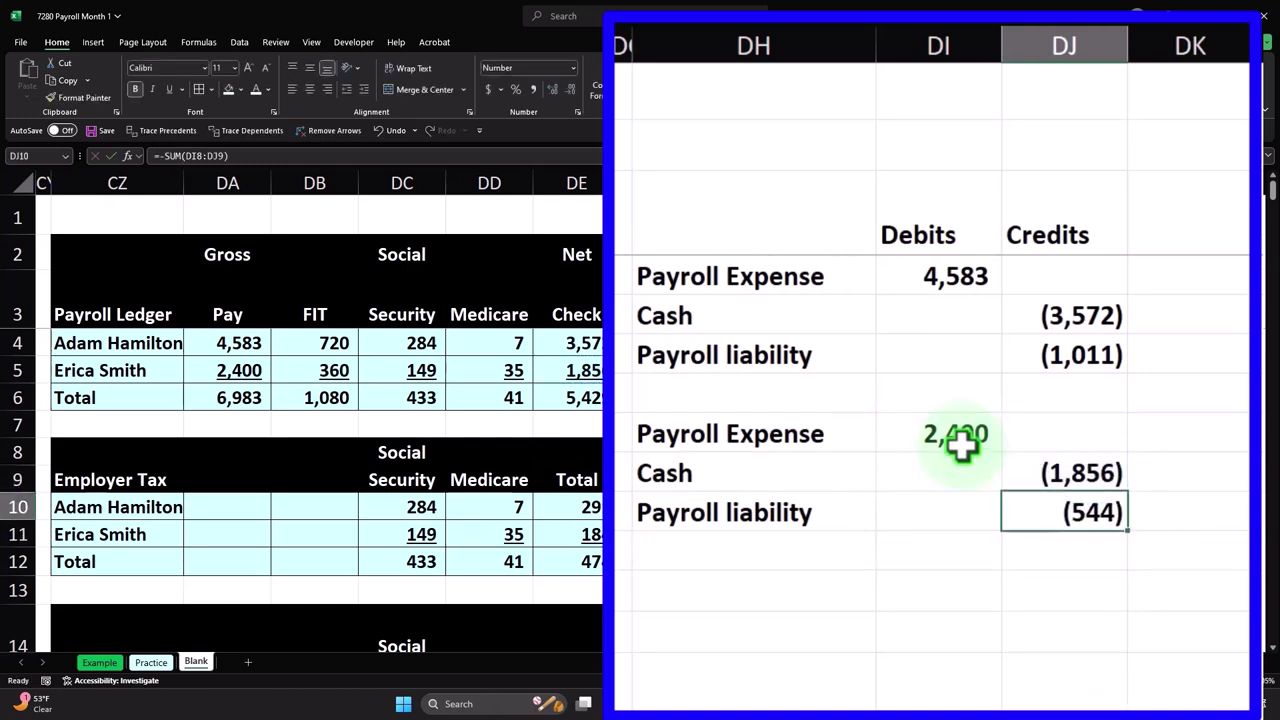
pyautogui.write('-sum(')
pyautogui.press('Left')
pyautogui.press('Left')
pyautogui.press('Left')
pyautogui.press('Left')
pyautogui.press('Left')
pyautogui.press('Left')
pyautogui.press('Left')
pyautogui.press('Left')
pyautogui.press('Up')
pyautogui.press('Up')
pyautogui.press('Up')
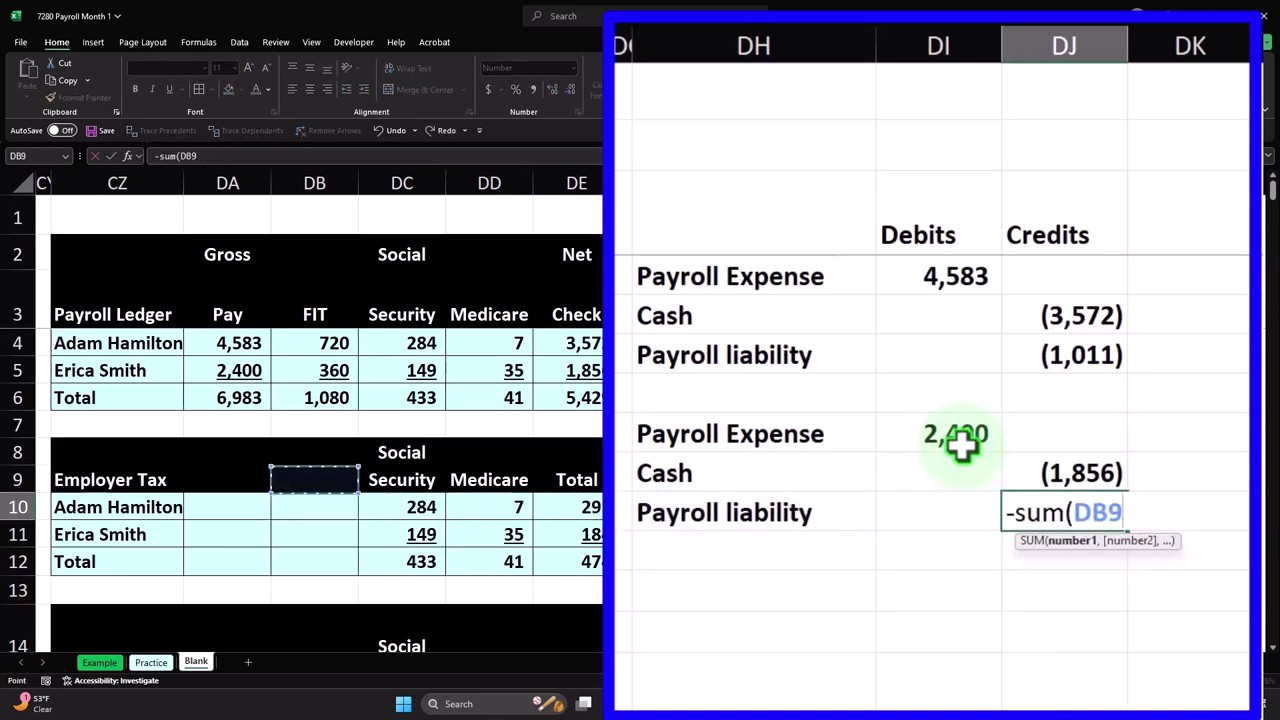
pyautogui.press('Up')
pyautogui.press('Up')
pyautogui.hotkey('shift', 'Right')
pyautogui.hotkey('shift', 'Right')
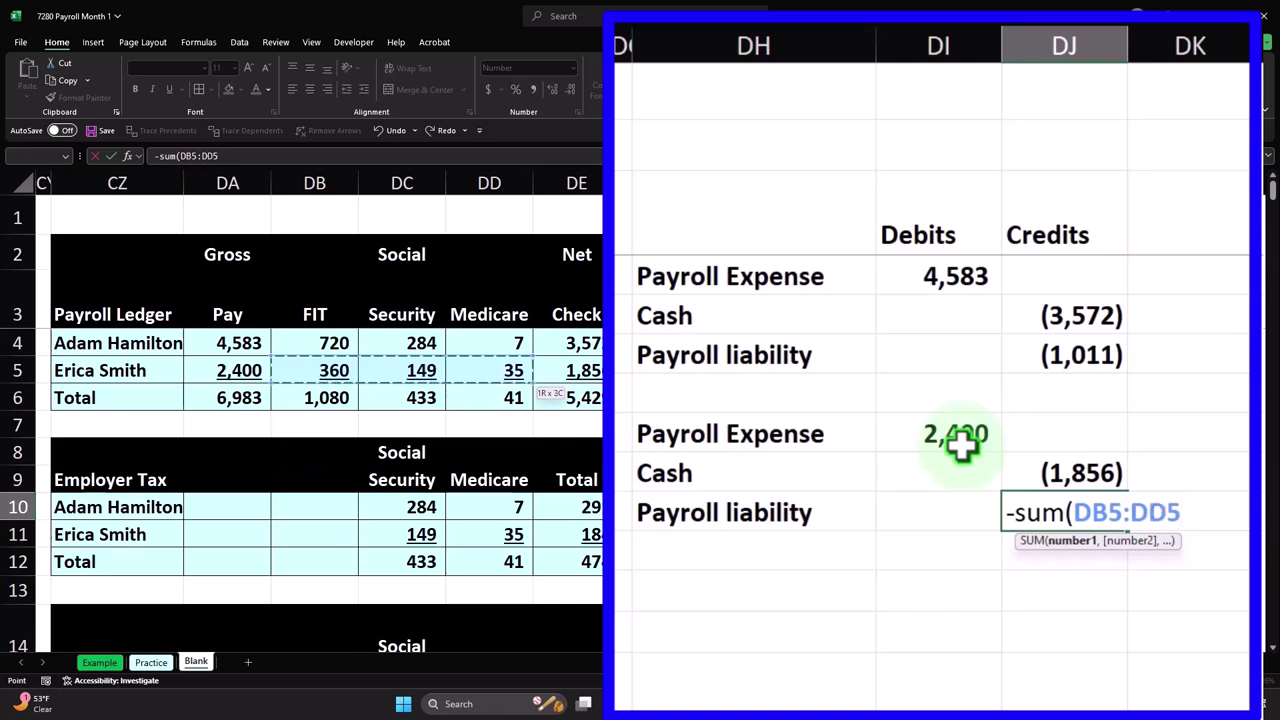
pyautogui.press('Return')
pyautogui.moveTo(961, 445); pyautogui.dragTo(1040, 516)
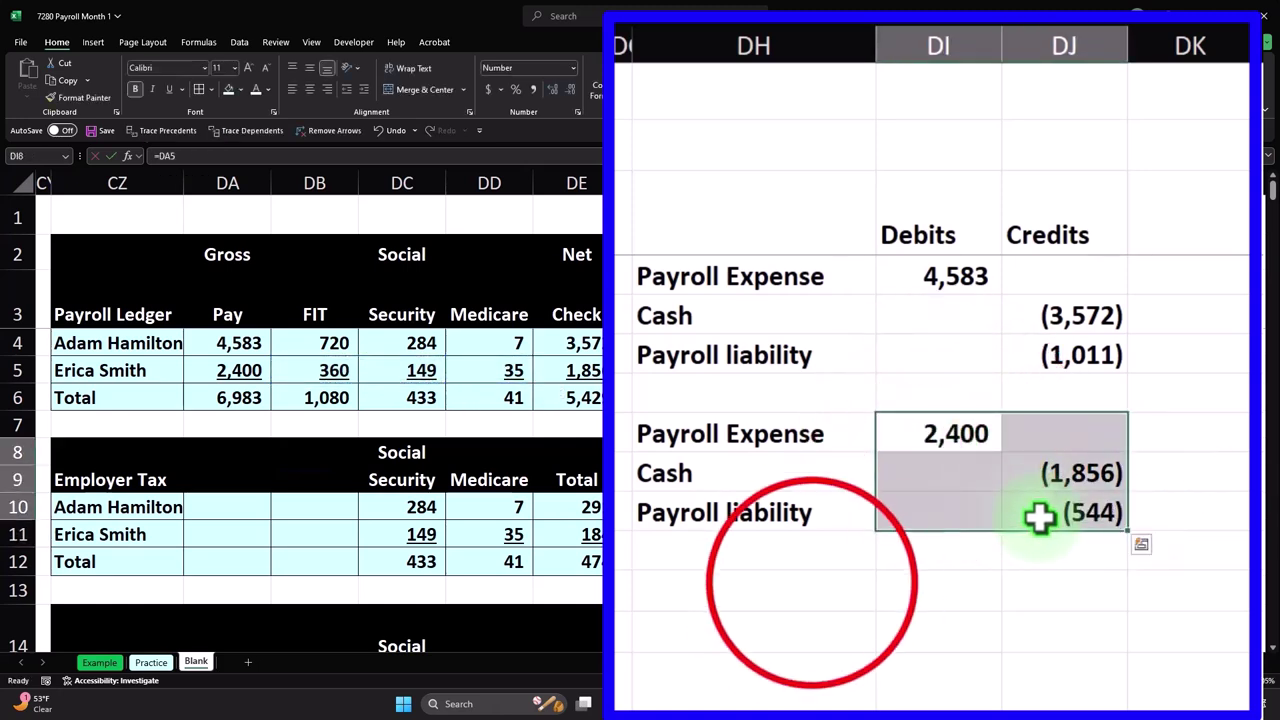
pyautogui.click(812, 584)
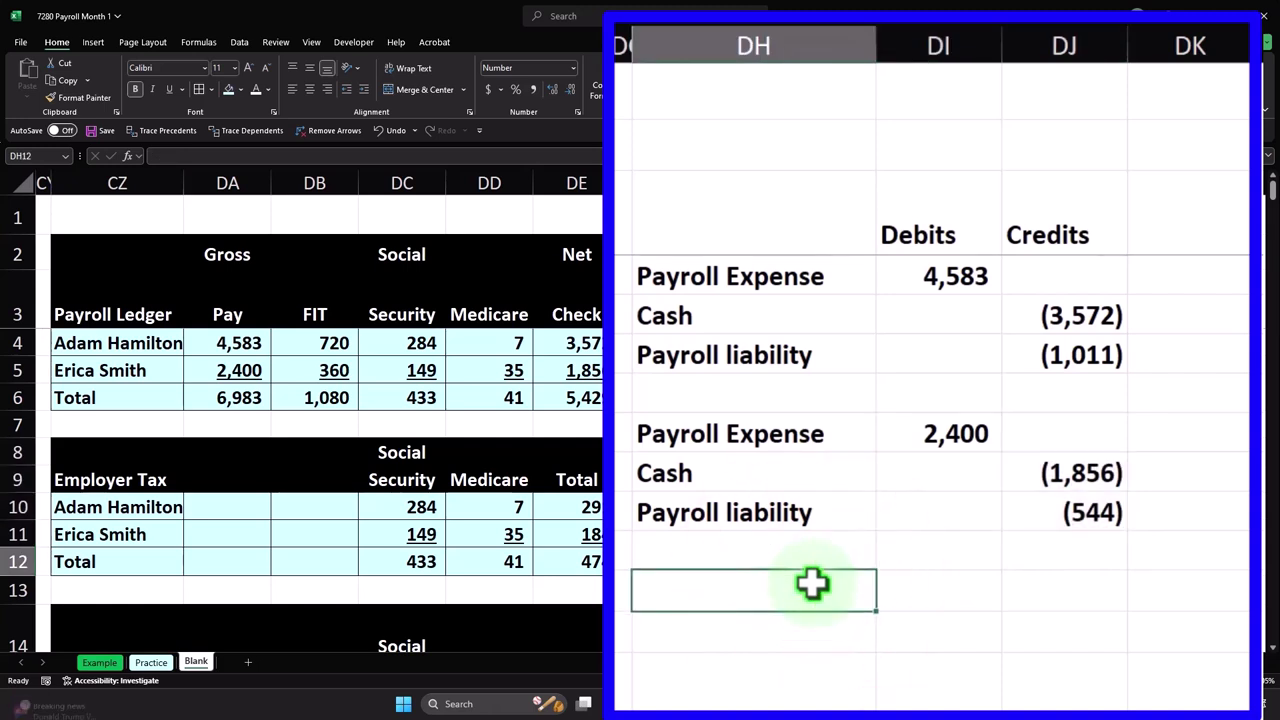
# - Type Payroll tax expense in DH12 with a 474 debit referencing DF12
pyautogui.write('Payroll ta')
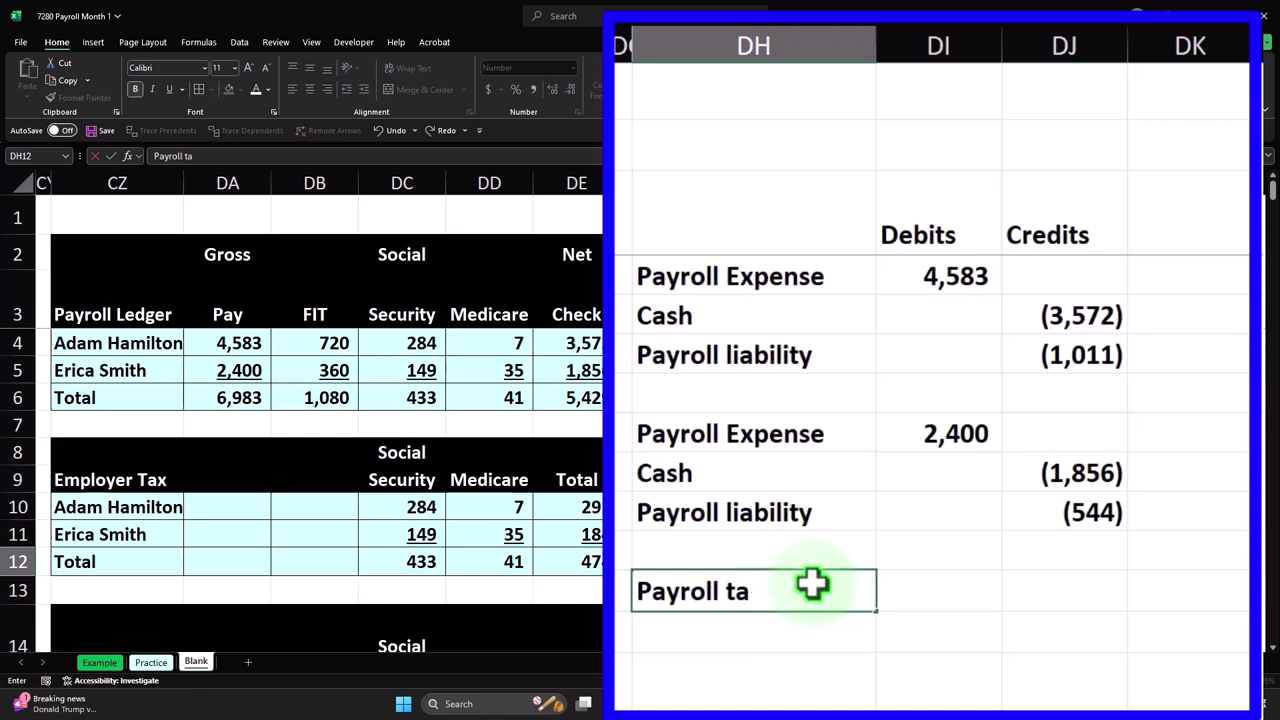
pyautogui.write('x expense')
pyautogui.press('Tab')
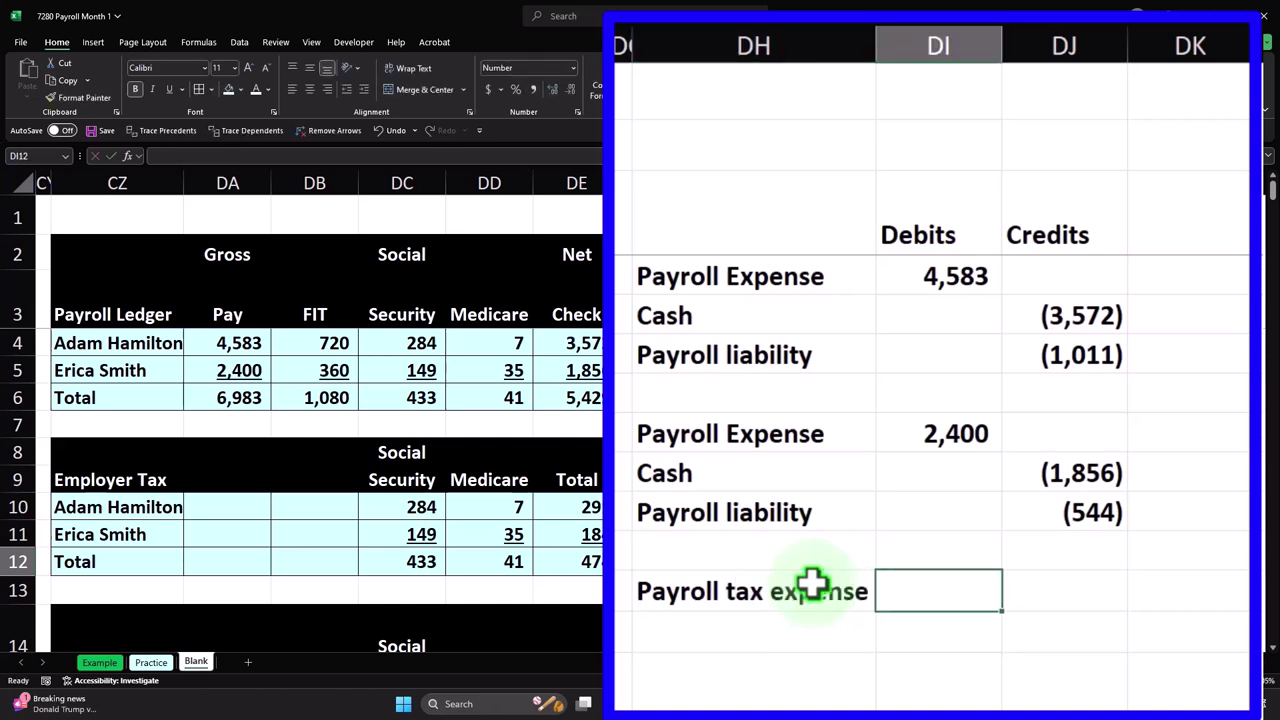
pyautogui.write('=')
pyautogui.press('Left')
pyautogui.press('Left')
pyautogui.press('Left')
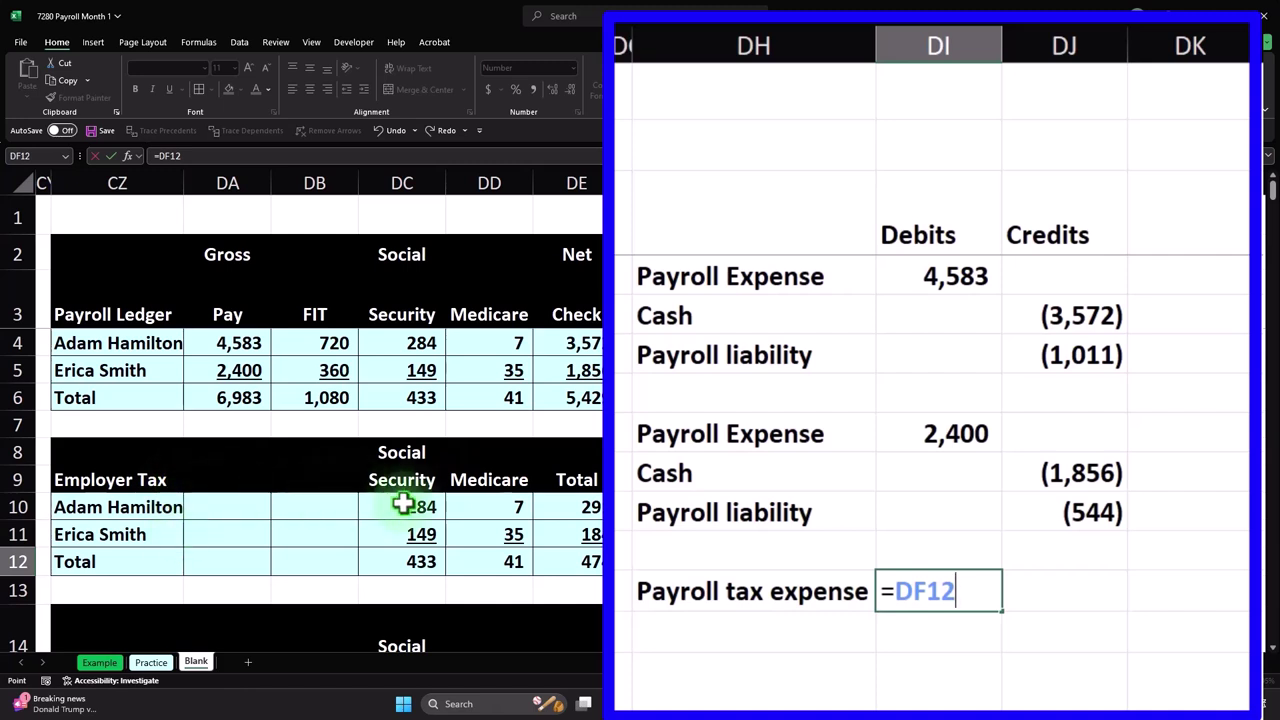
pyautogui.press('Return')
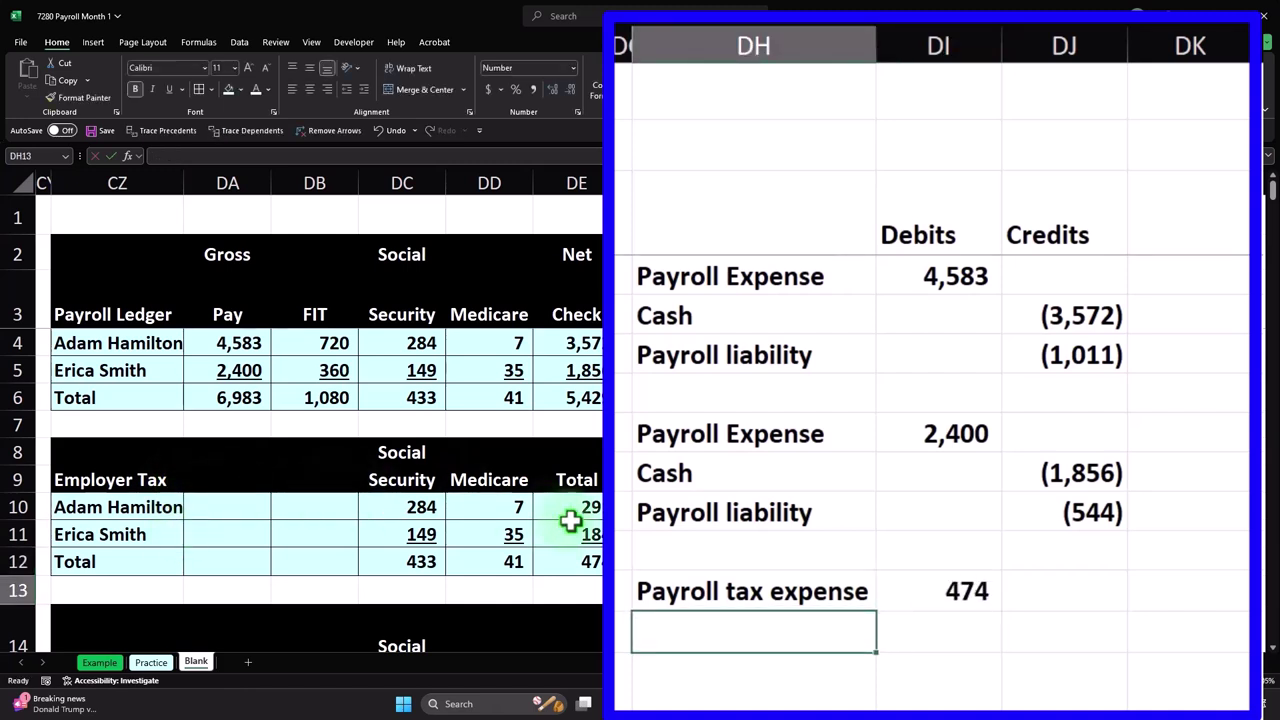
# - Add a Payroll liability line (=DH10) crediting (474) via =-DI12
pyautogui.write('=')
pyautogui.press('Up')
pyautogui.press('Up')
pyautogui.press('Up')
pyautogui.press('Return')
pyautogui.press('Right')
pyautogui.press('Right')
pyautogui.press('Up')
pyautogui.write('=-')
pyautogui.press('Left')
pyautogui.press('Up')
pyautogui.press('Return')
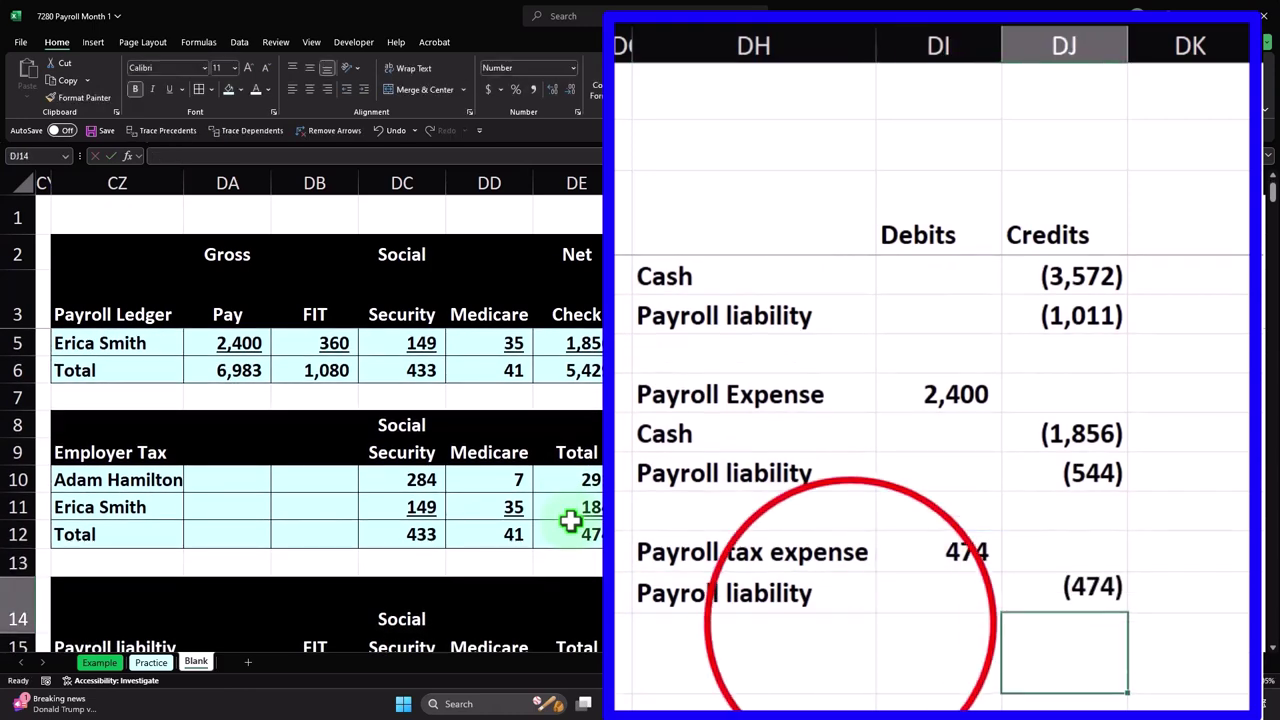
pyautogui.click(851, 621)
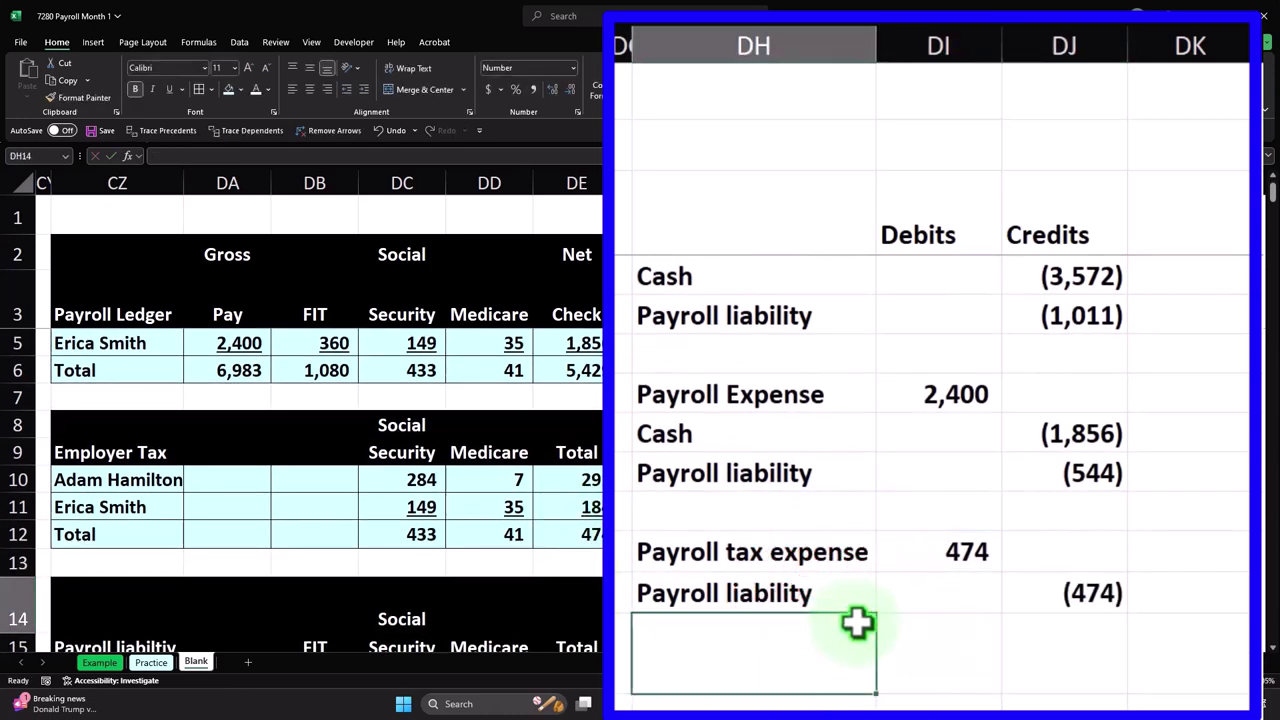
pyautogui.scroll(1, 857, 623)
pyautogui.click(1089, 360)
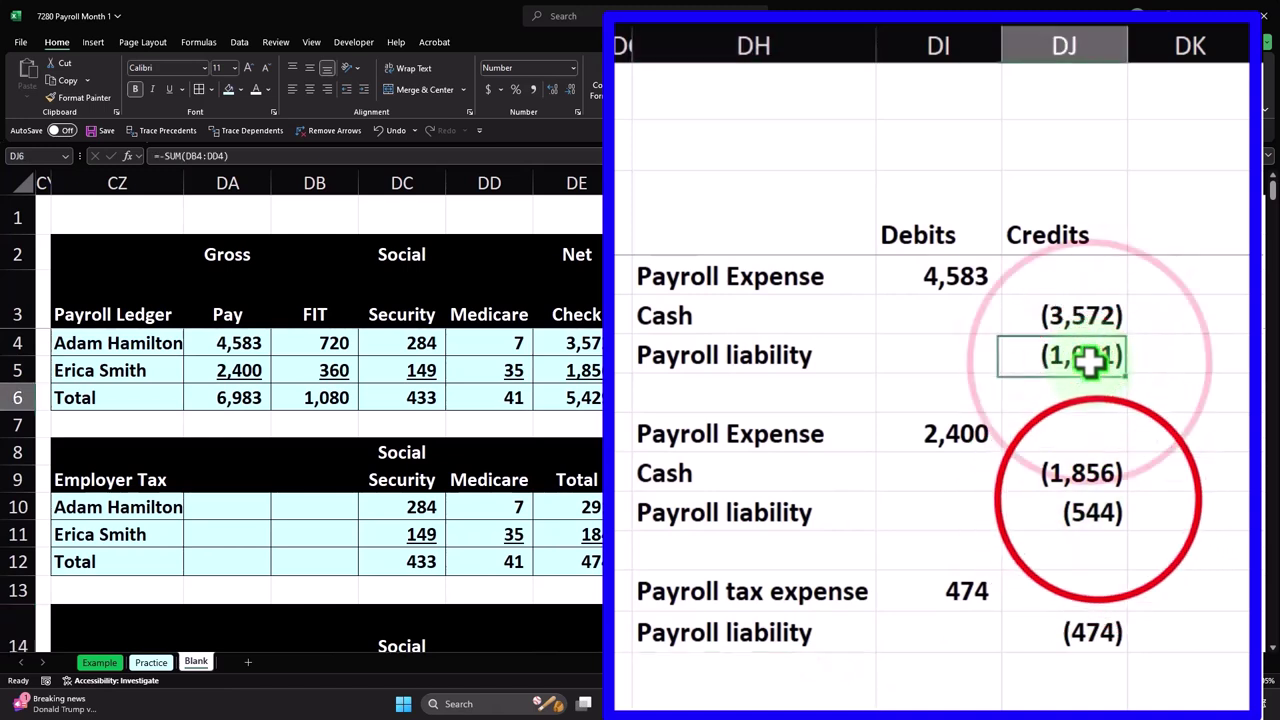
pyautogui.keyDown('ctrl'); pyautogui.click(1100, 512); pyautogui.keyUp('ctrl')
pyautogui.keyDown('ctrl'); pyautogui.click(1106, 625); pyautogui.keyUp('ctrl')
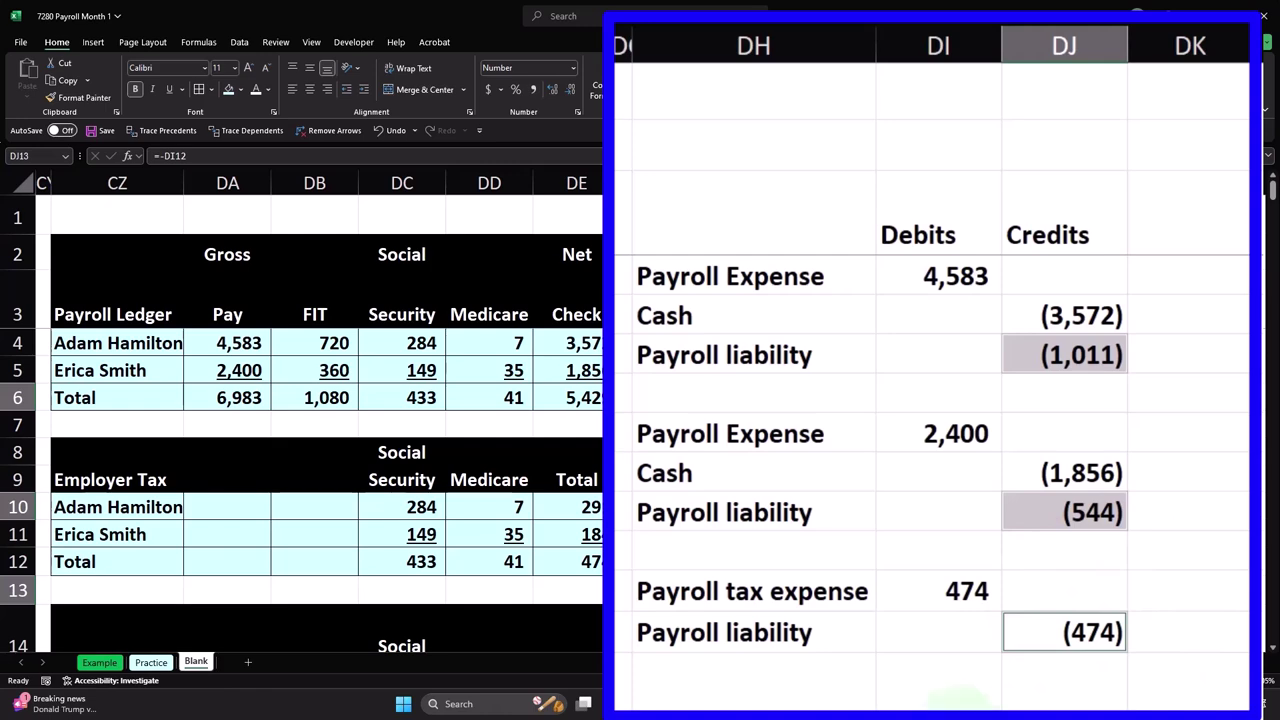
pyautogui.scroll(-3, 677, 509)
pyautogui.click(677, 512)
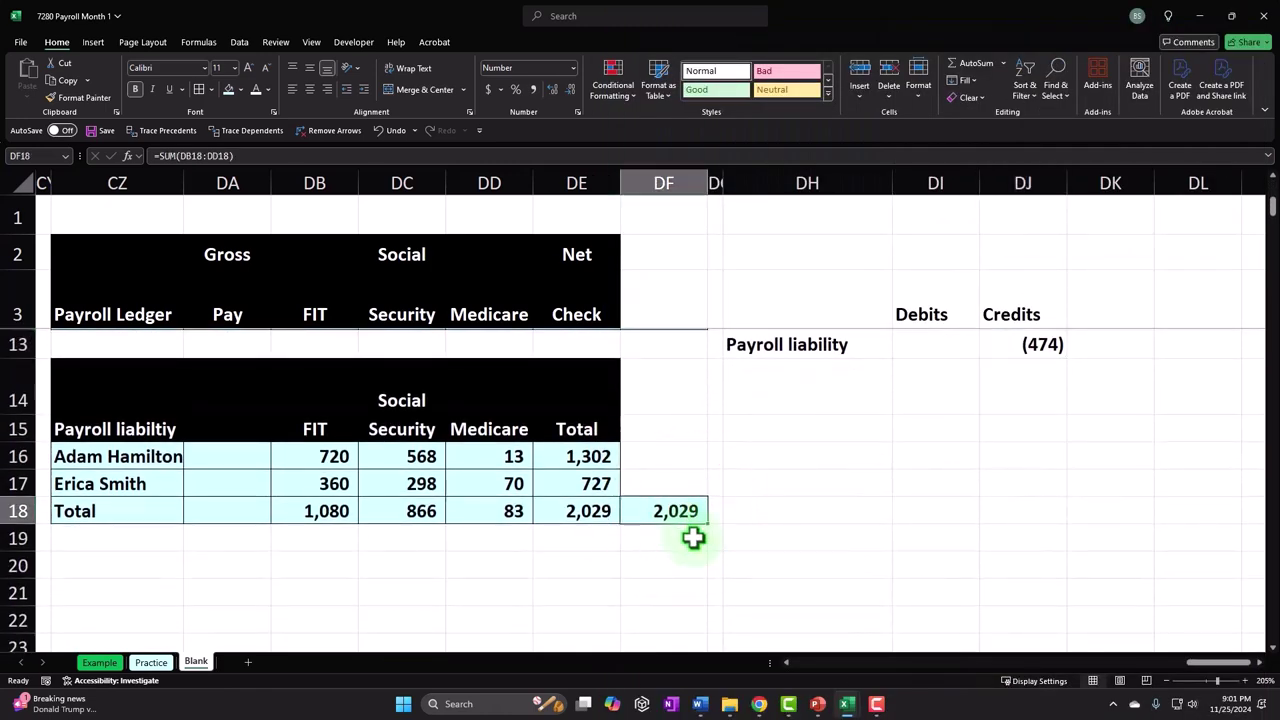
pyautogui.scroll(3, 837, 557)
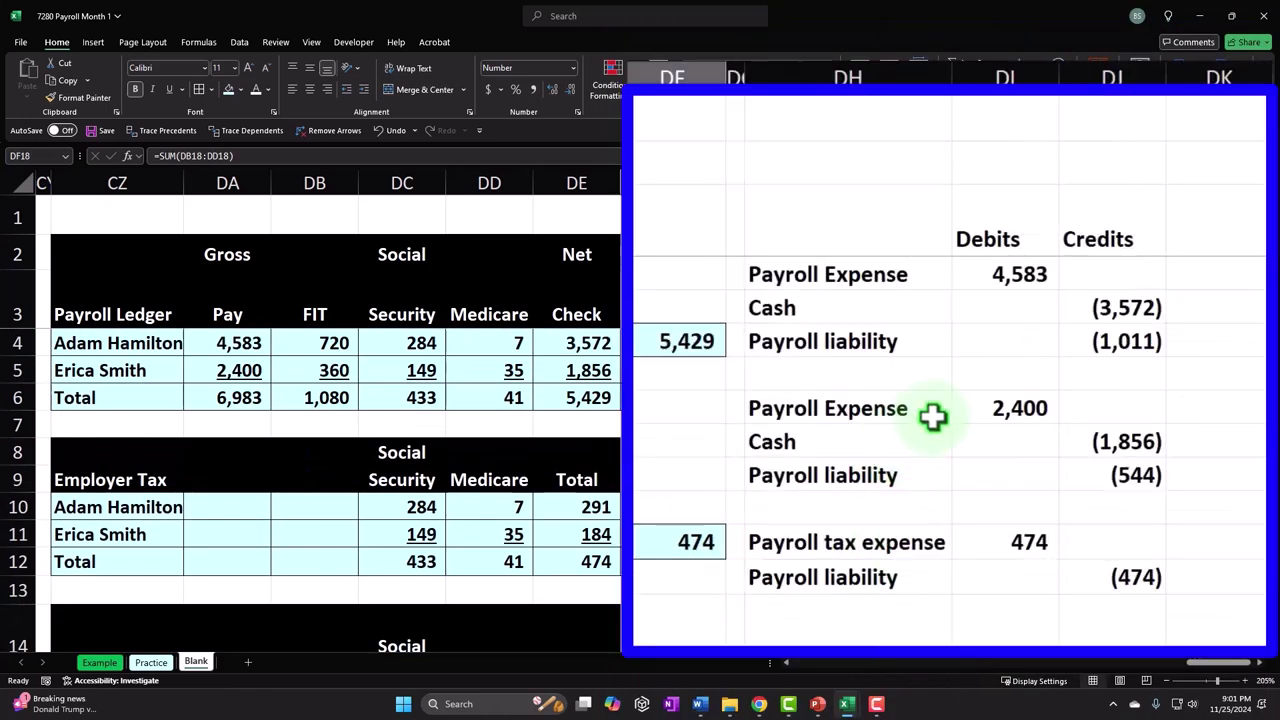
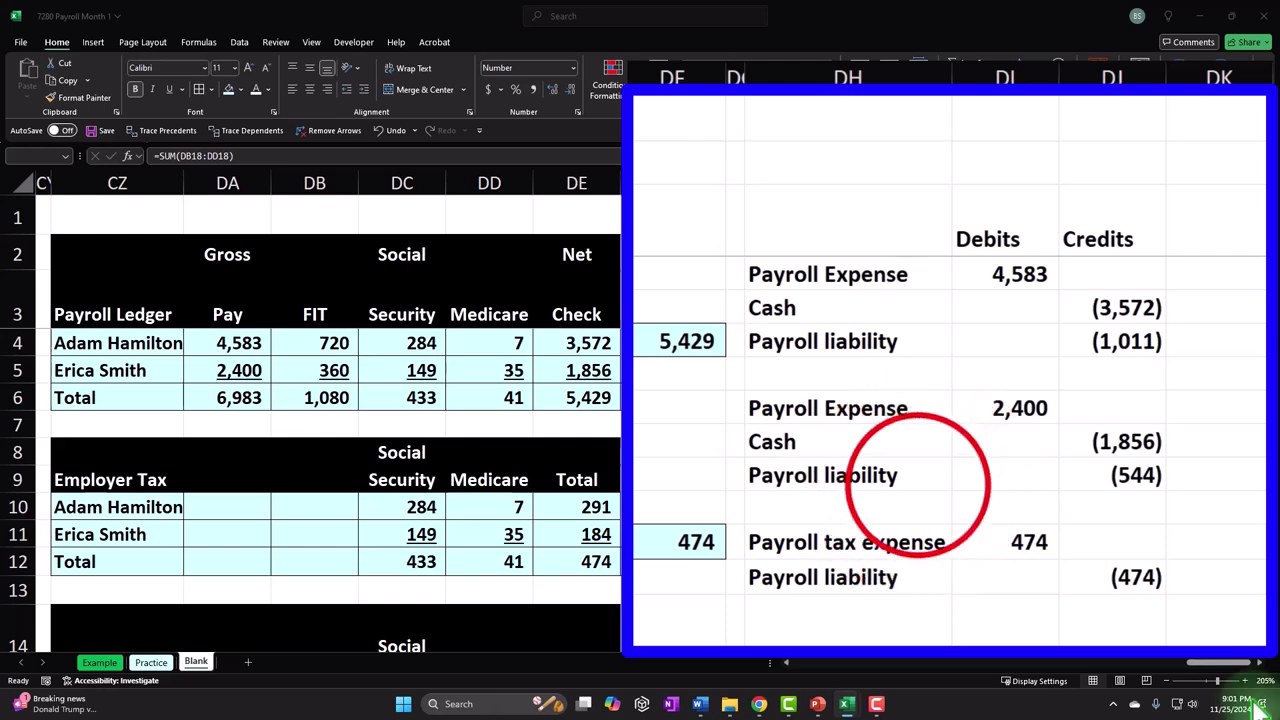
# - Give the payroll journal entry block DH4:DJ13 a light blue fill
pyautogui.click(920, 489)
pyautogui.click(843, 450)
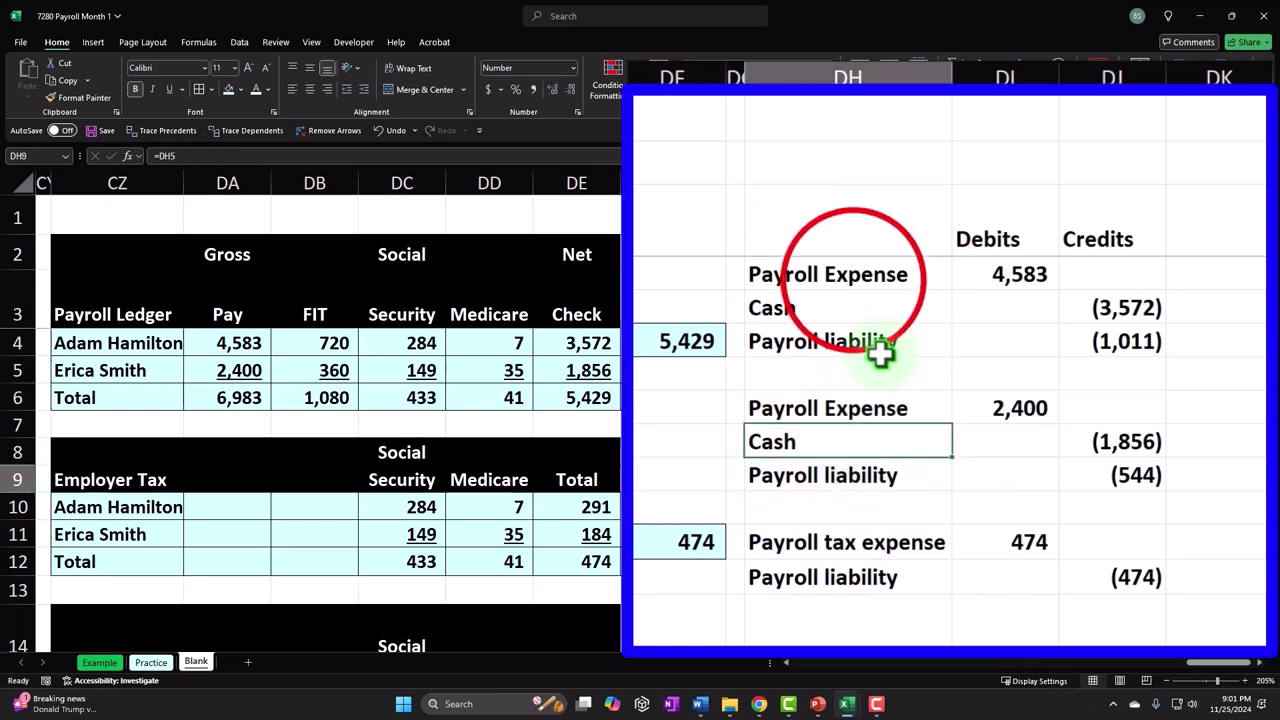
pyautogui.moveTo(854, 277); pyautogui.dragTo(880, 343)
pyautogui.moveTo(980, 378); pyautogui.dragTo(994, 583)
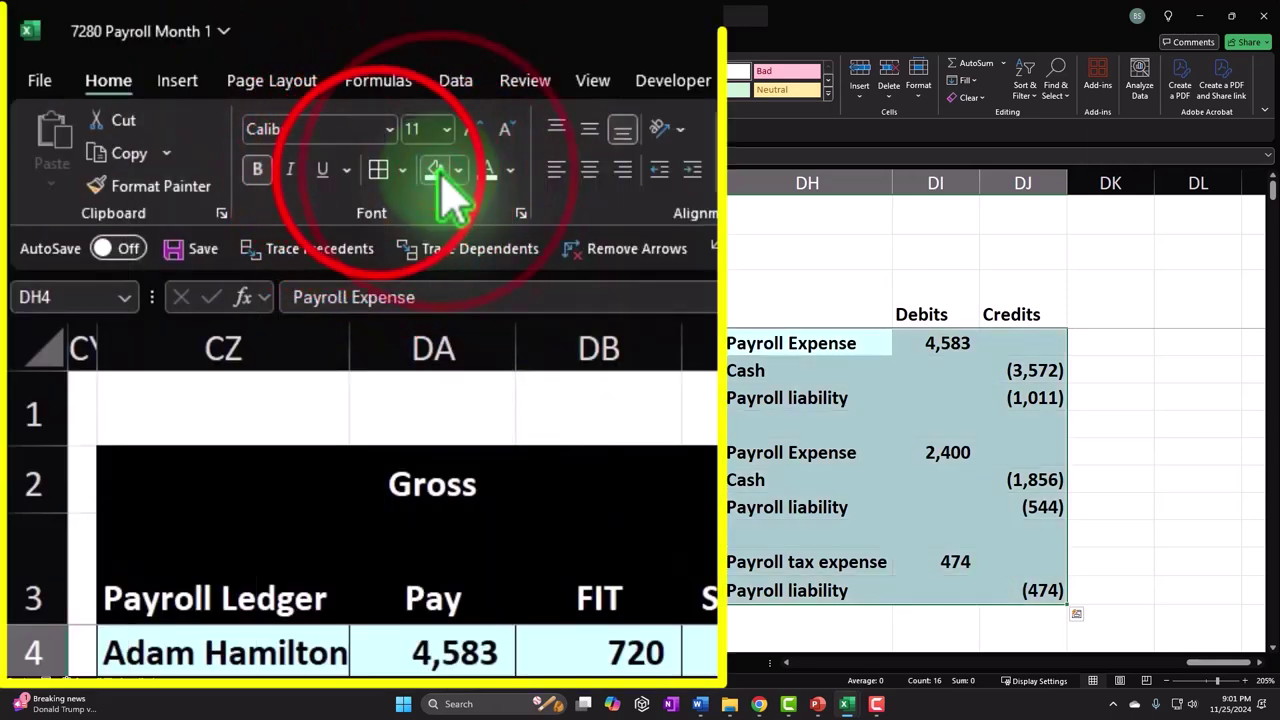
pyautogui.click(228, 89)
# - Make the Debits/Credits header row DH3:DJ3 black with white text
pyautogui.moveTo(760, 300); pyautogui.dragTo(1010, 300)
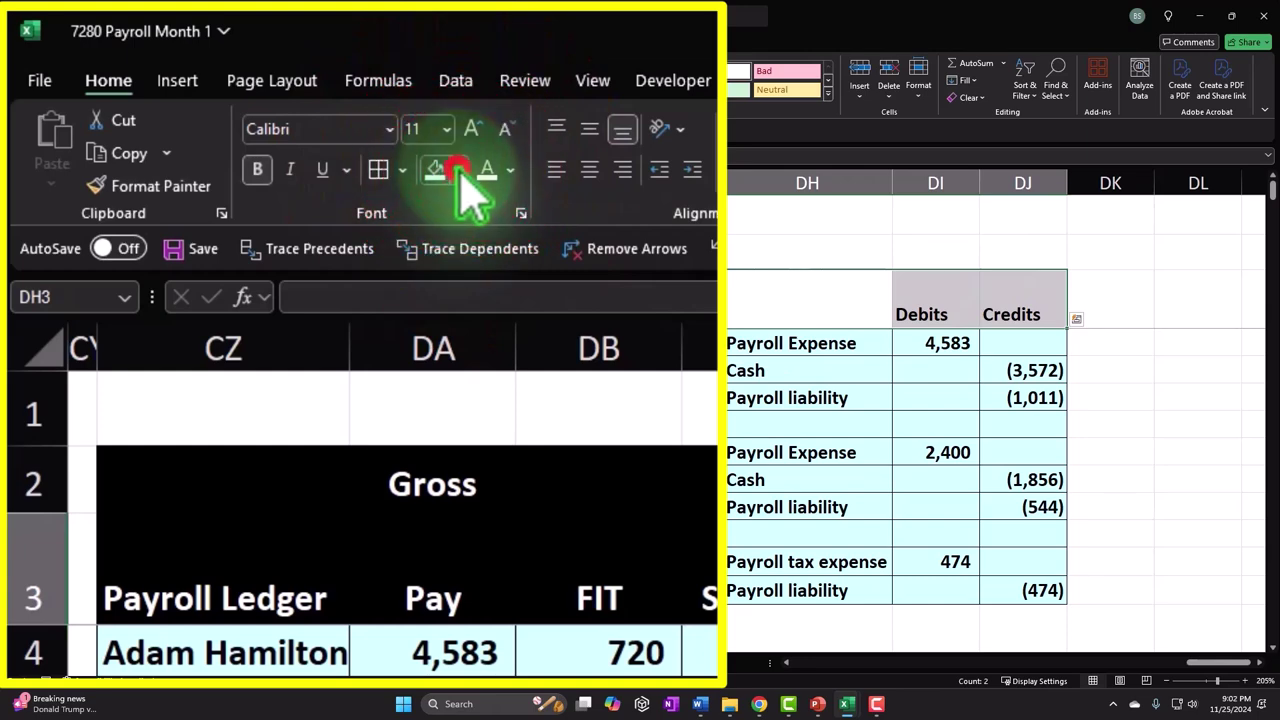
pyautogui.click(458, 170)
pyautogui.click(458, 291)
pyautogui.click(487, 170)
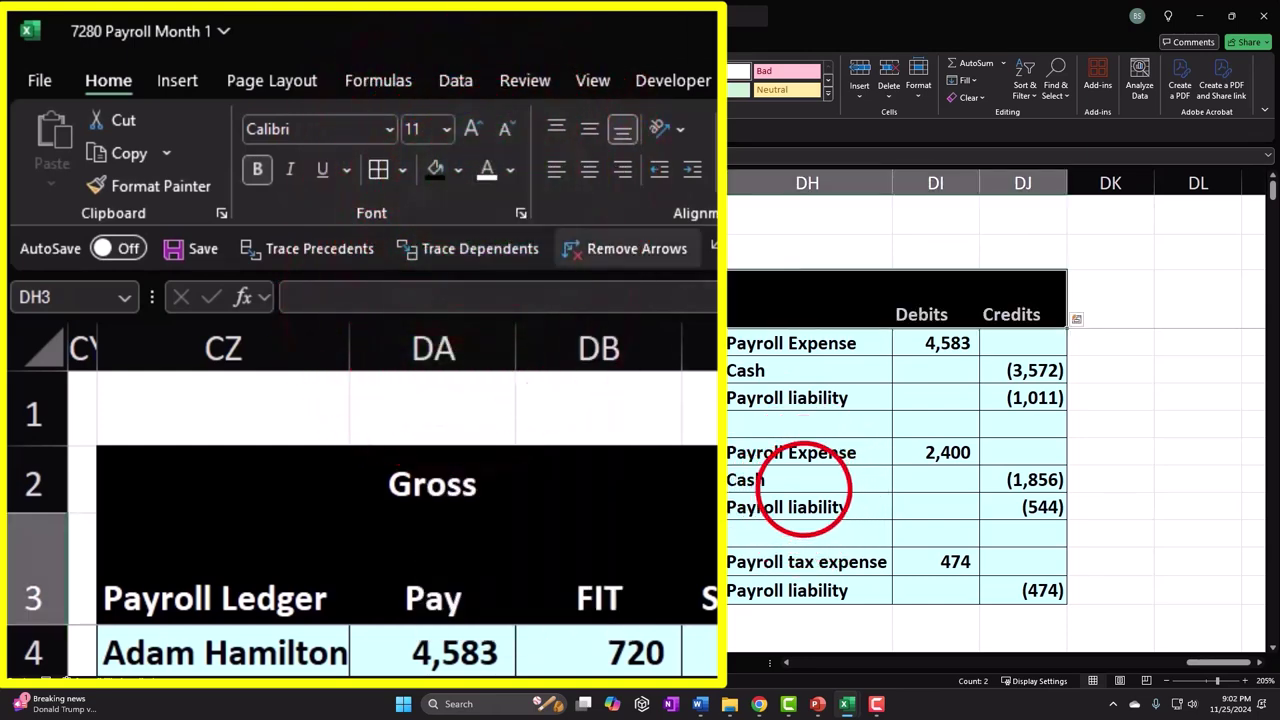
pyautogui.moveTo(806, 488); pyautogui.dragTo(850, 510)
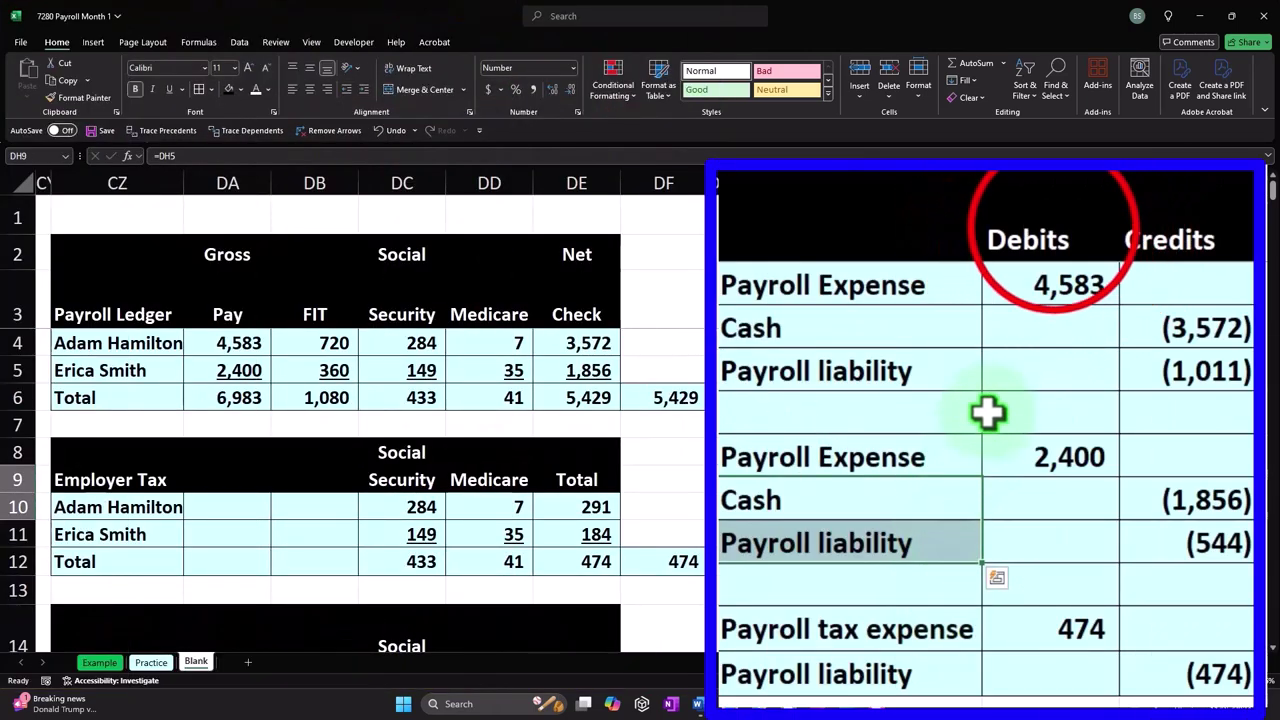
pyautogui.moveTo(937, 304); pyautogui.dragTo(1110, 304)
pyautogui.moveTo(1150, 230); pyautogui.dragTo(1157, 223)
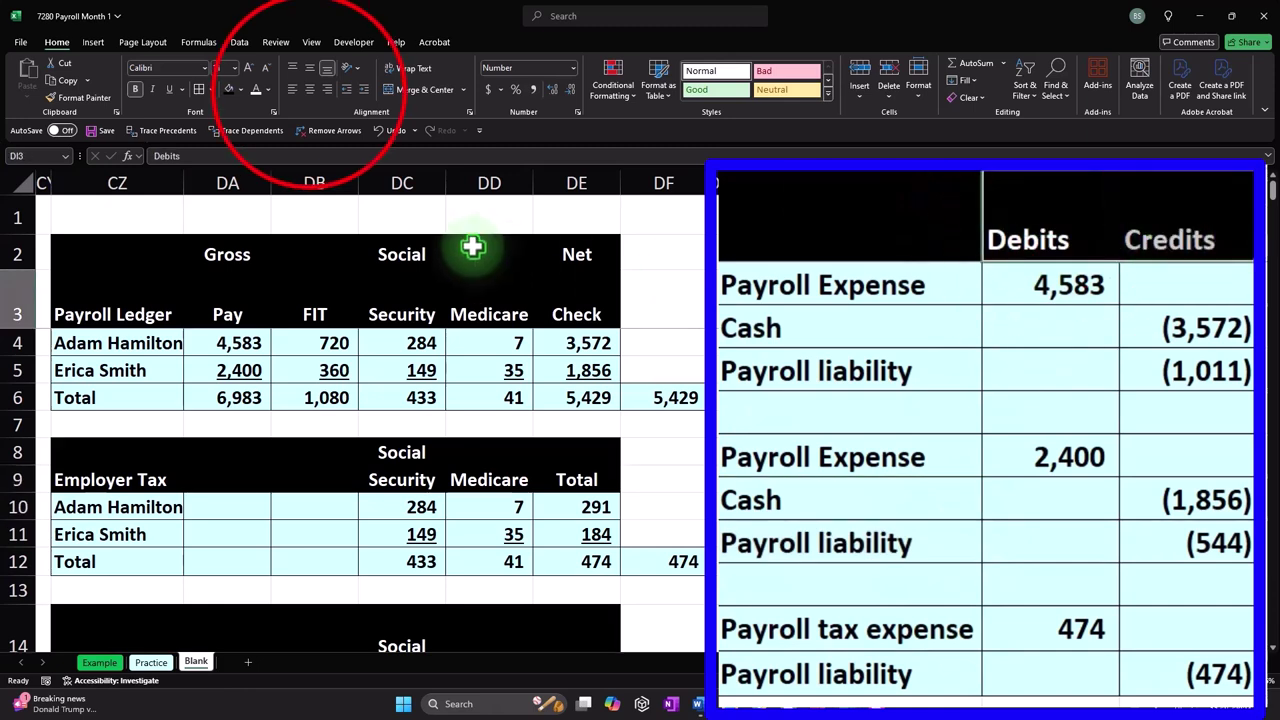
pyautogui.click(805, 398)
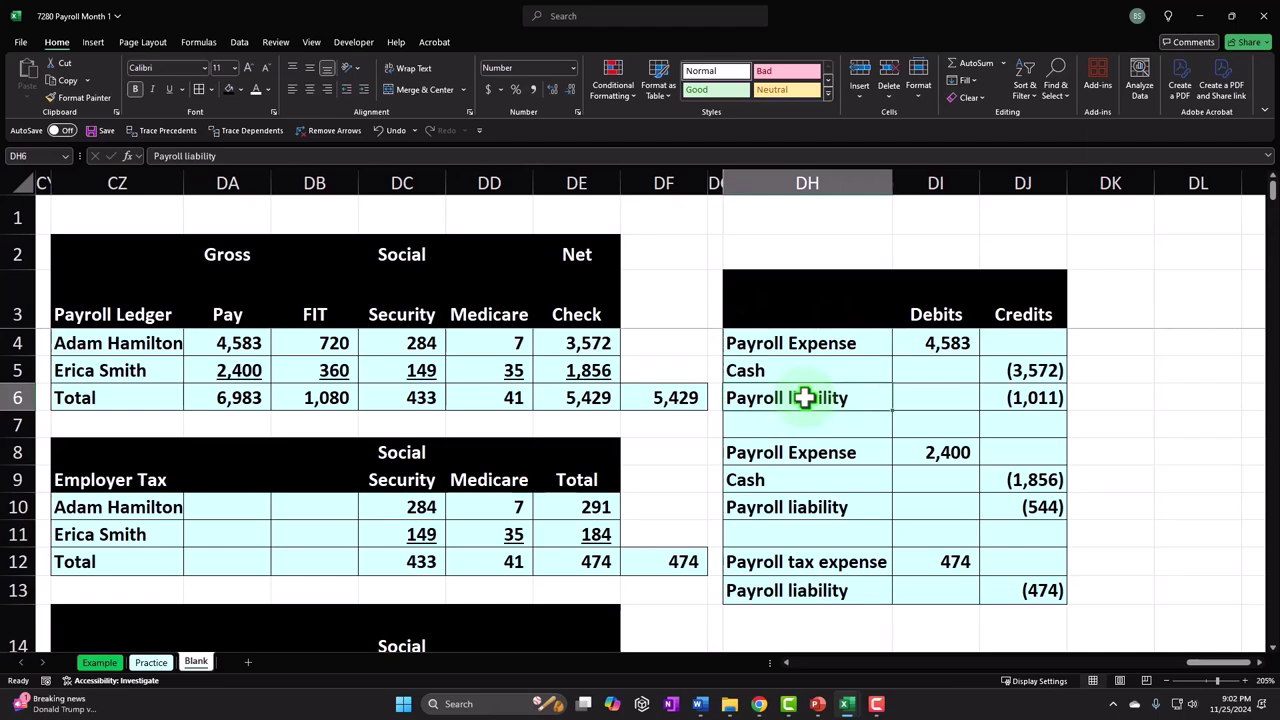
# - Go to column A, row 101, the first empty ledger row below the row 100 balance
pyautogui.press('Left')
pyautogui.press('Left')
pyautogui.press('Left')
pyautogui.press('Left')
pyautogui.press('Left')
pyautogui.press('Left')
pyautogui.press('Left')
pyautogui.press('Left')
pyautogui.press('Left')
pyautogui.press('Left')
pyautogui.press('Left')
pyautogui.press('Left')
pyautogui.press('Left')
pyautogui.press('Left')
pyautogui.press('Left')
pyautogui.press('Left')
pyautogui.press('Left')
pyautogui.press('Left')
pyautogui.press('Left')
pyautogui.press('Left')
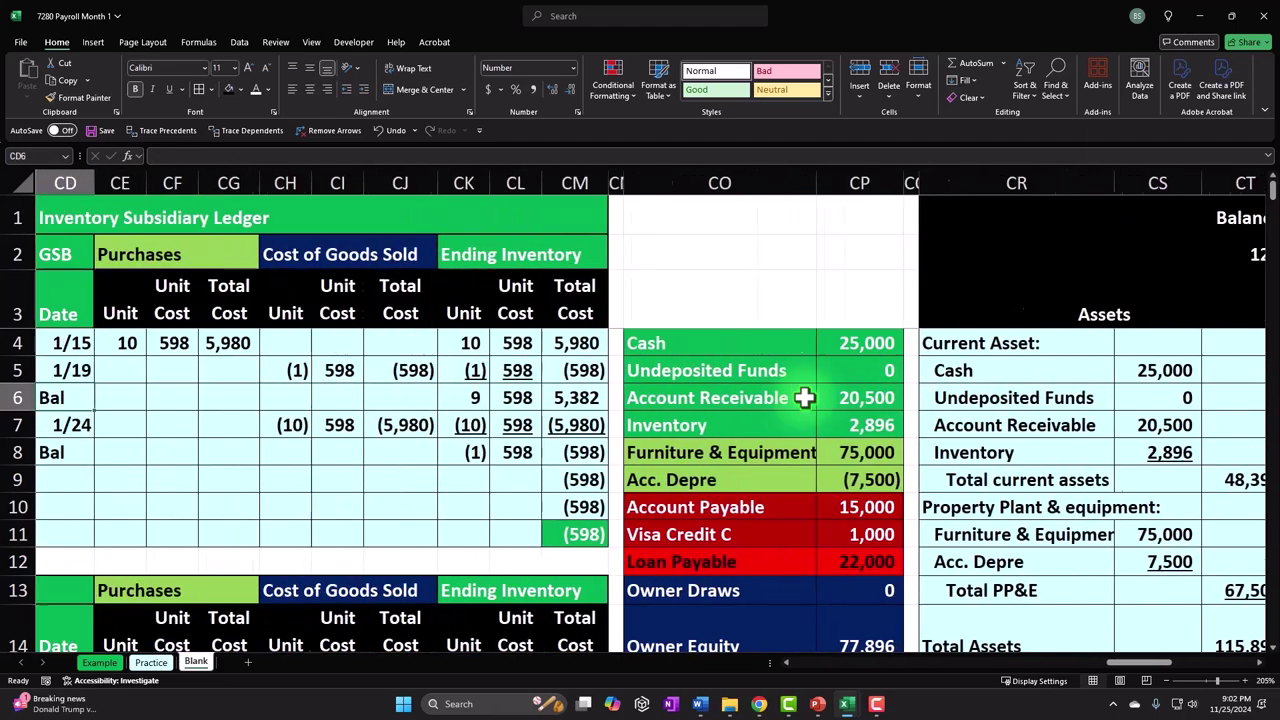
pyautogui.press('Left')
pyautogui.press('Left')
pyautogui.press('Left')
pyautogui.press('Left')
pyautogui.press('Left')
pyautogui.press('Left')
pyautogui.press('Left')
pyautogui.press('Left')
pyautogui.press('Left')
pyautogui.press('Left')
pyautogui.press('Left')
pyautogui.press('Left')
pyautogui.press('Left')
pyautogui.press('Left')
pyautogui.press('Left')
pyautogui.press('Left')
pyautogui.press('Left')
pyautogui.press('Left')
pyautogui.press('Left')
pyautogui.press('Left')
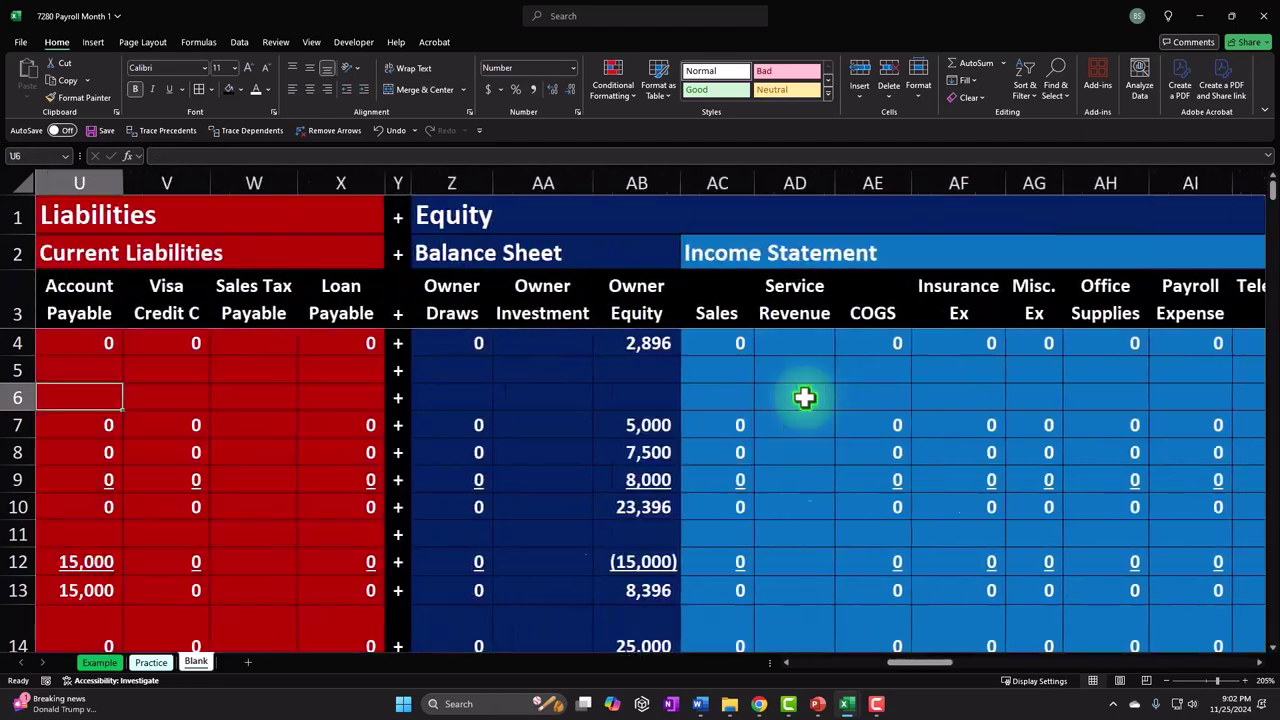
pyautogui.press('Left')
pyautogui.press('Left')
pyautogui.press('Left')
pyautogui.press('Left')
pyautogui.press('Left')
pyautogui.press('Left')
pyautogui.press('Down')
pyautogui.press('Down')
pyautogui.press('Down')
pyautogui.press('Down')
pyautogui.press('Down')
pyautogui.press('Down')
pyautogui.press('Down')
pyautogui.press('Down')
pyautogui.press('Down')
pyautogui.press('Down')
pyautogui.press('Down')
pyautogui.press('Down')
pyautogui.press('Down')
pyautogui.press('Down')
pyautogui.press('Down')
pyautogui.press('Down')
pyautogui.press('Down')
pyautogui.press('Down')
pyautogui.press('Down')
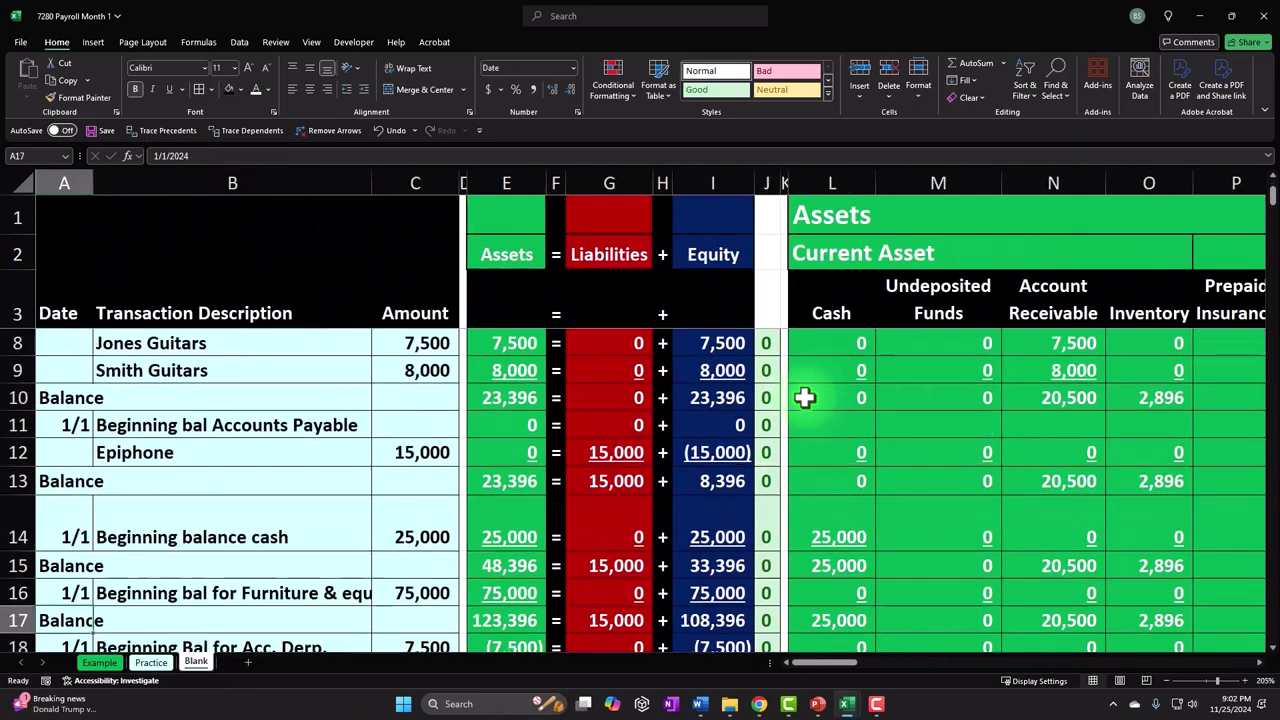
pyautogui.press('Down')
pyautogui.press('Down')
pyautogui.press('Down')
pyautogui.press('Down')
pyautogui.press('Down')
pyautogui.press('Down')
pyautogui.press('Down')
pyautogui.press('Down')
pyautogui.press('Down')
pyautogui.press('Down')
pyautogui.press('Down')
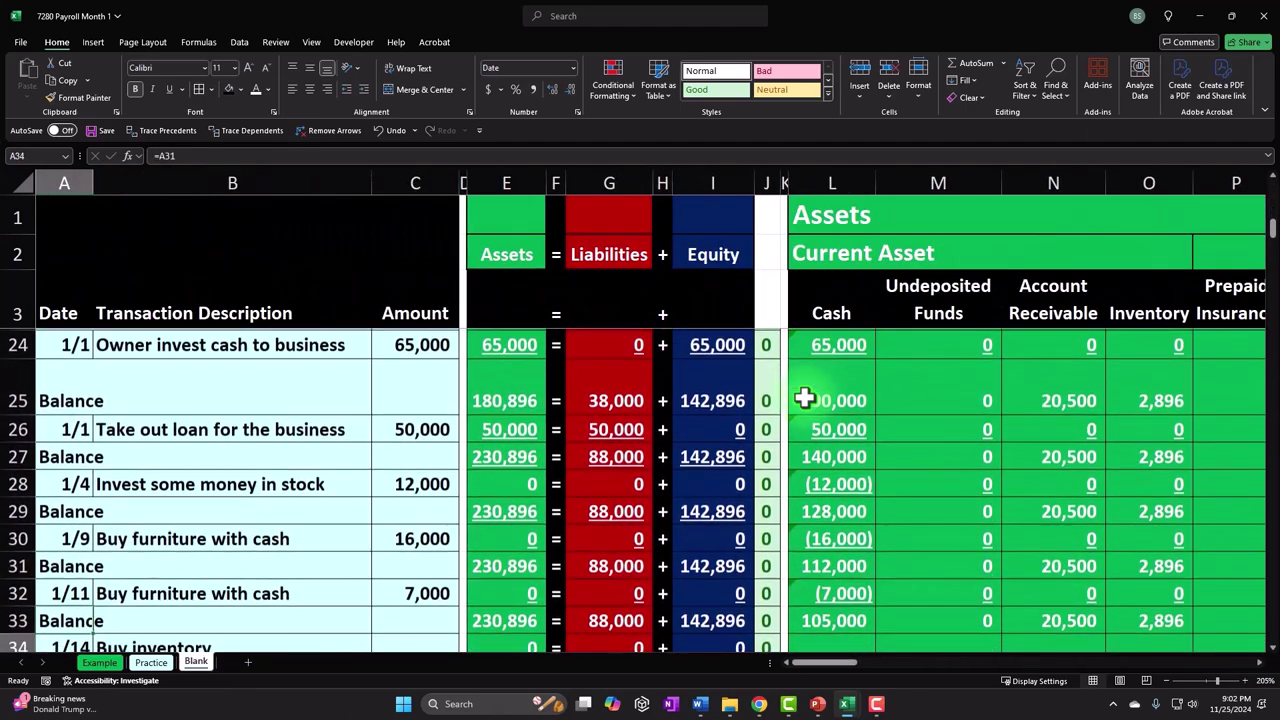
pyautogui.press('Down')
pyautogui.press('Down')
pyautogui.press('Down')
pyautogui.press('Down')
pyautogui.press('Down')
pyautogui.press('Down')
pyautogui.press('Down')
pyautogui.press('Down')
pyautogui.press('Down')
pyautogui.press('Down')
pyautogui.press('Down')
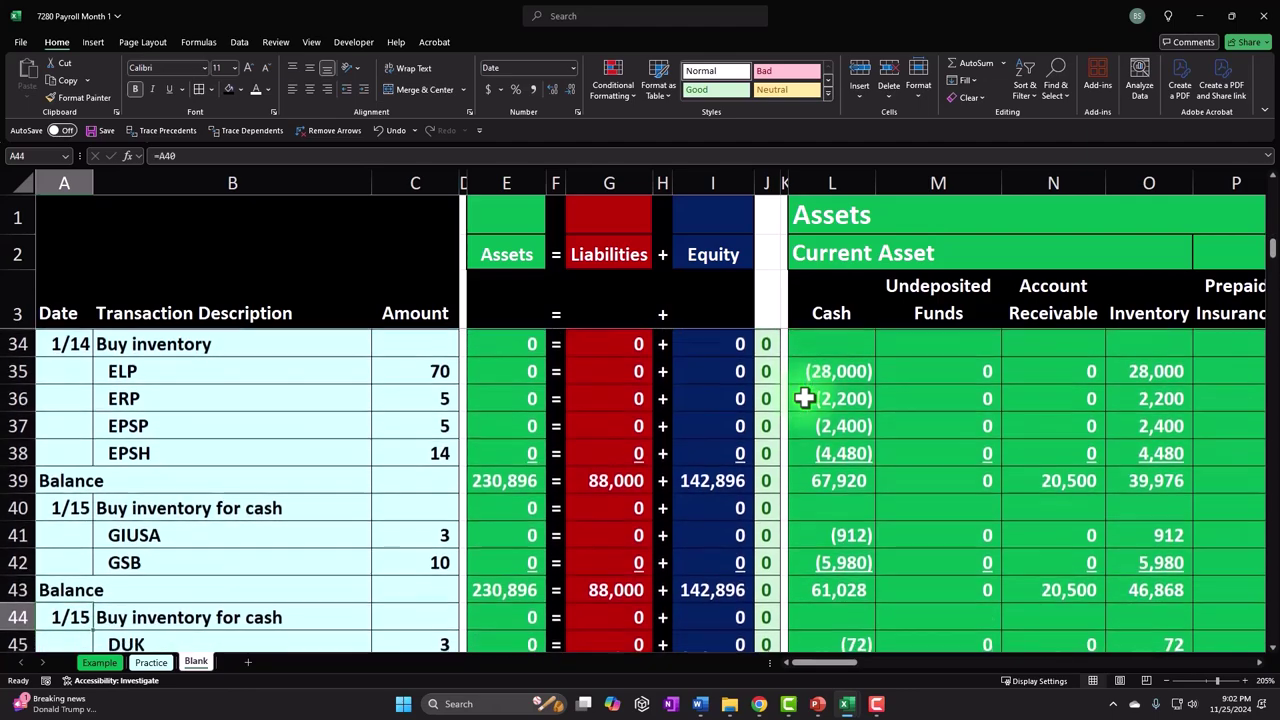
pyautogui.press('Down')
pyautogui.press('Down')
pyautogui.press('Down')
pyautogui.press('Down')
pyautogui.press('Down')
pyautogui.press('Down')
pyautogui.press('Down')
pyautogui.press('Down')
pyautogui.press('Down')
pyautogui.press('Down')
pyautogui.press('Down')
pyautogui.press('Down')
pyautogui.press('Down')
pyautogui.press('Down')
pyautogui.press('Down')
pyautogui.press('Down')
pyautogui.press('Down')
pyautogui.press('Down')
pyautogui.press('Down')
pyautogui.press('Down')
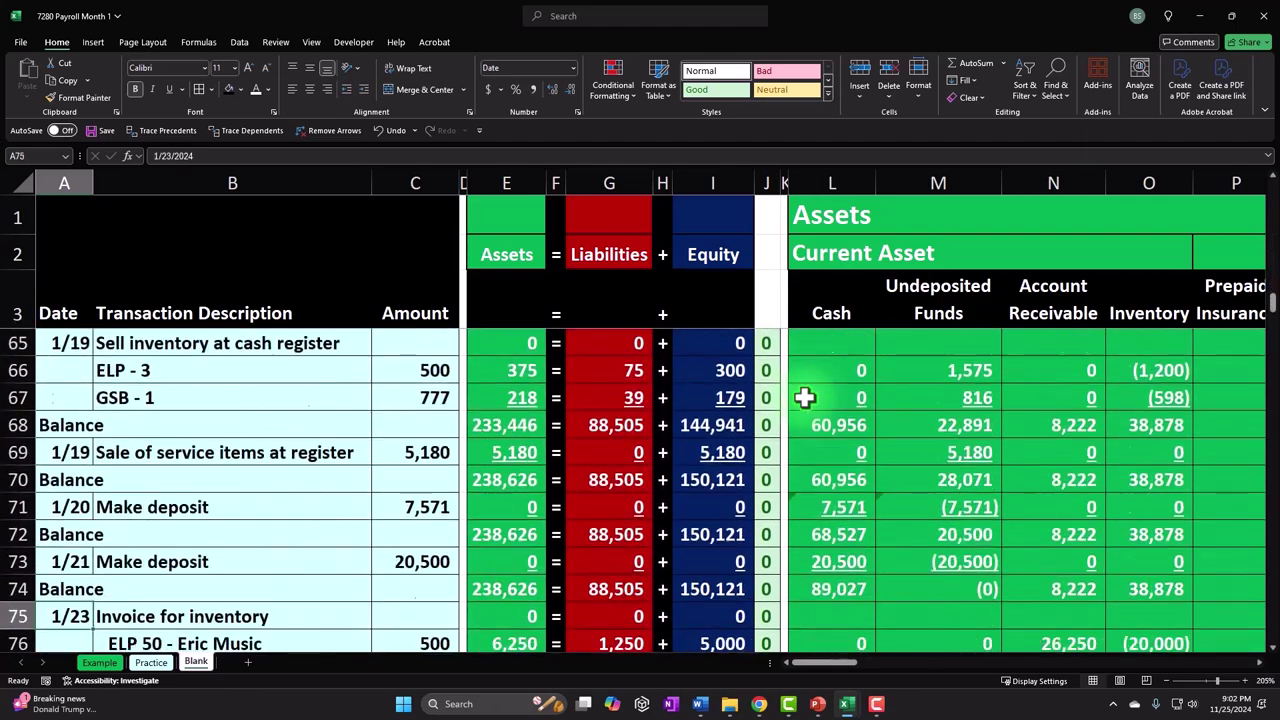
pyautogui.press('Down')
pyautogui.press('Down')
pyautogui.press('Down')
pyautogui.press('Down')
pyautogui.press('Down')
pyautogui.press('Down')
pyautogui.press('Down')
pyautogui.press('Down')
pyautogui.press('Down')
pyautogui.press('Down')
pyautogui.press('Down')
pyautogui.press('Down')
pyautogui.press('Down')
pyautogui.press('Down')
pyautogui.press('Down')
pyautogui.press('Down')
pyautogui.press('Down')
pyautogui.press('Down')
pyautogui.press('Down')
pyautogui.press('Down')
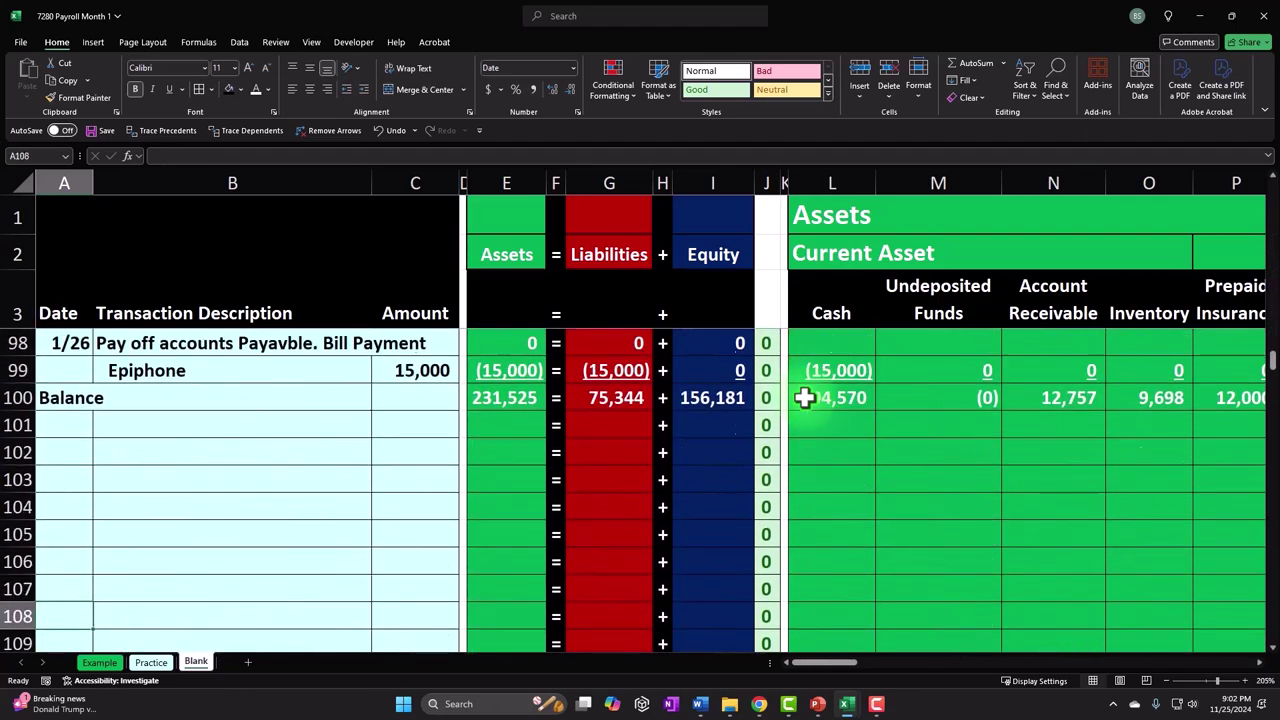
pyautogui.press('Up')
pyautogui.press('Up')
pyautogui.press('Up')
pyautogui.press('Up')
pyautogui.press('Up')
pyautogui.press('Up')
pyautogui.press('Up')
pyautogui.press('Up')
pyautogui.press('Up')
pyautogui.press('Up')
pyautogui.press('Down')
pyautogui.press('Down')
pyautogui.press('Down')
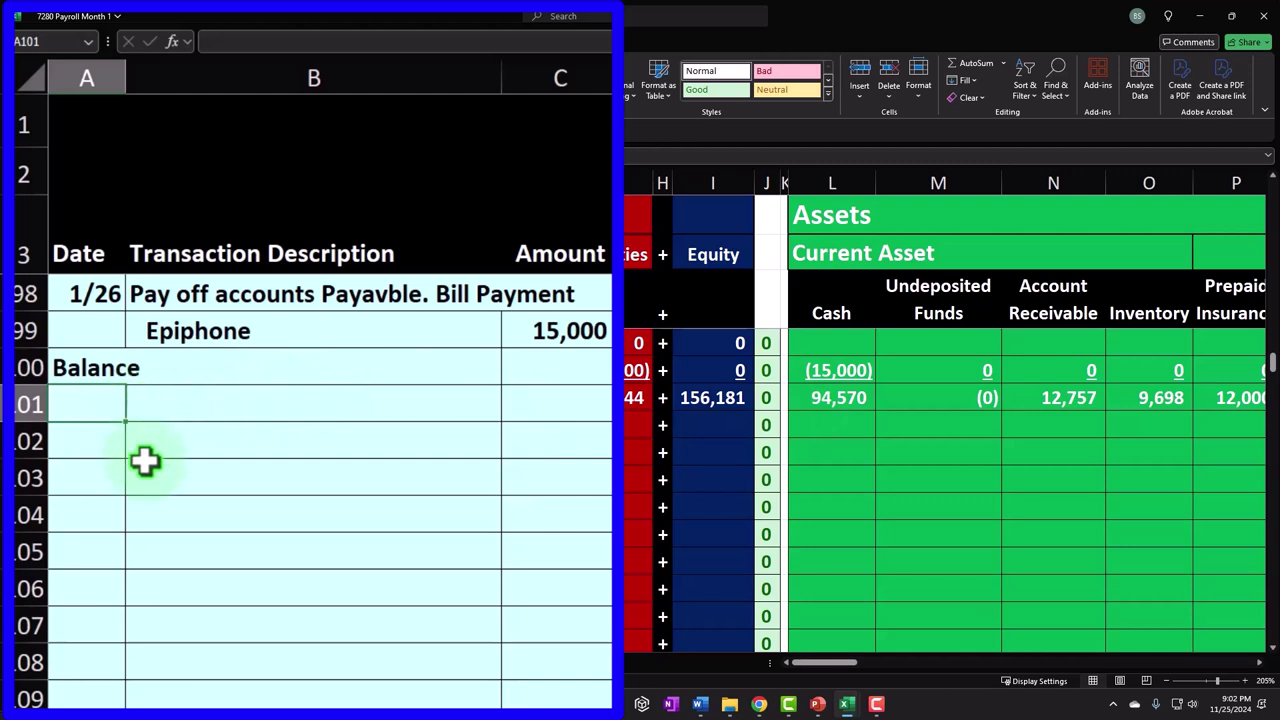
# - Enter 1/26 and 'Pay employees' on row 101, with the first employee's name below
pyautogui.write('1/26')
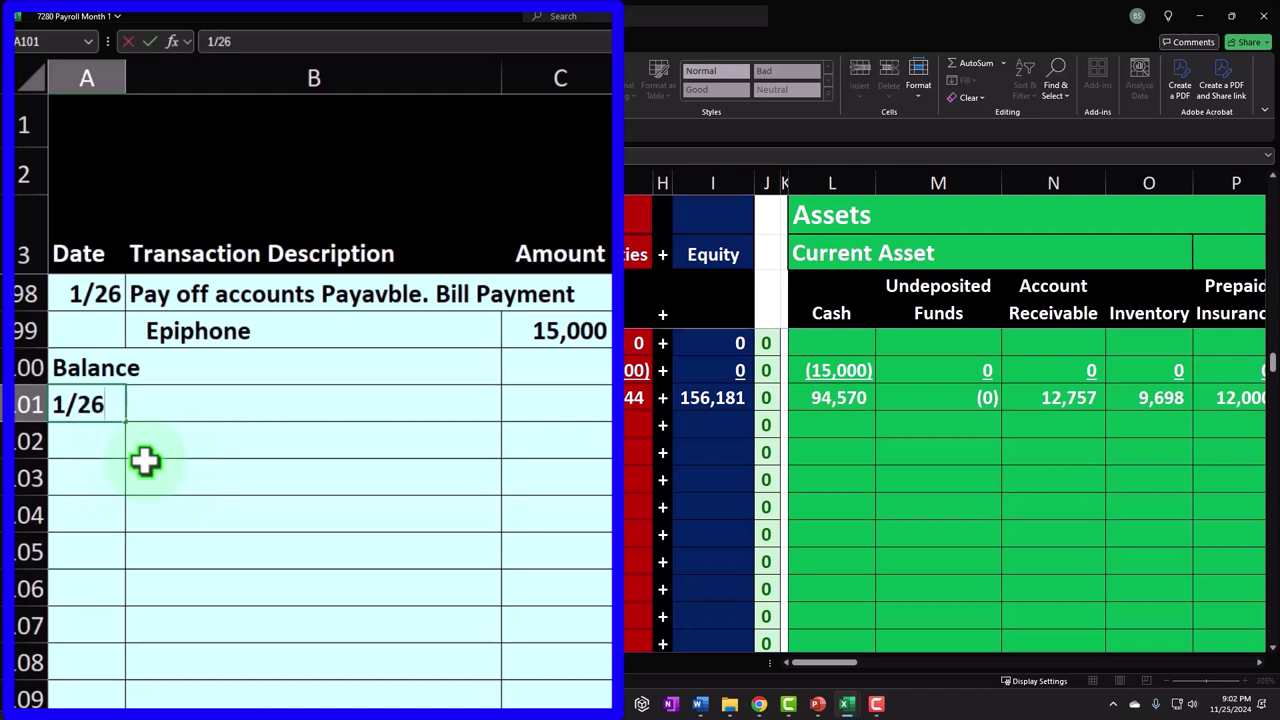
pyautogui.press('Tab')
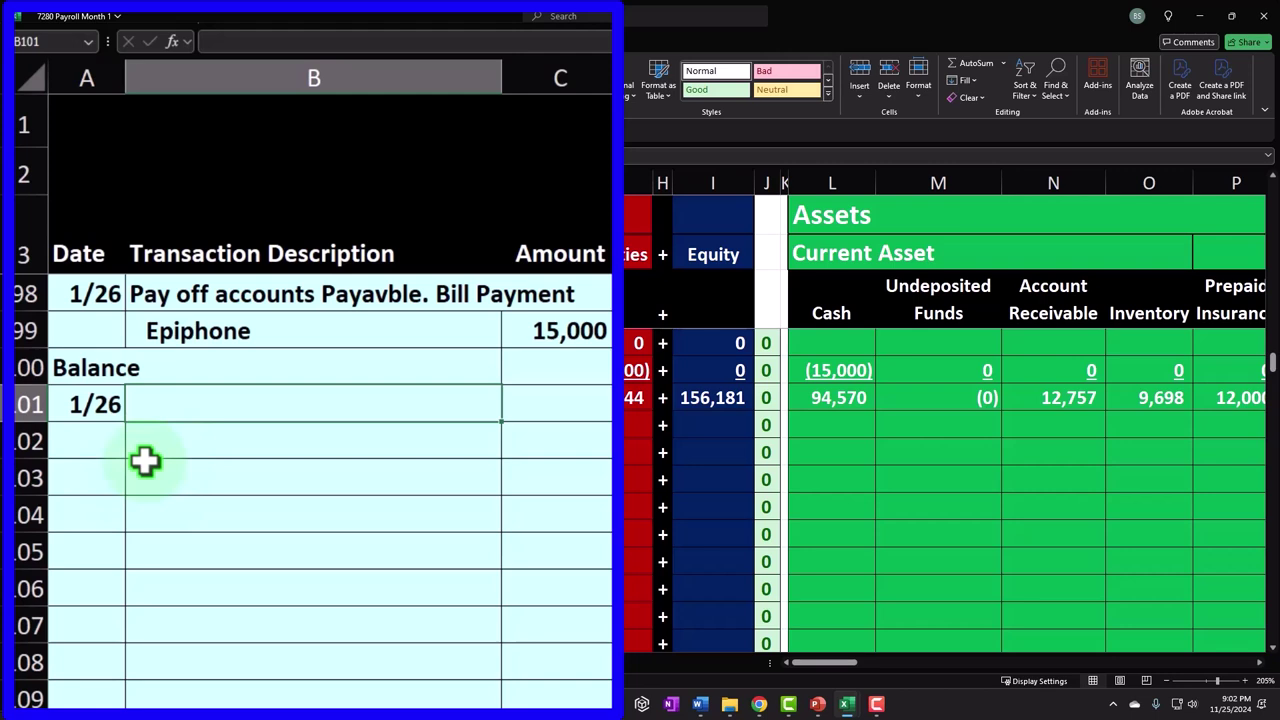
pyautogui.write('Pay employees')
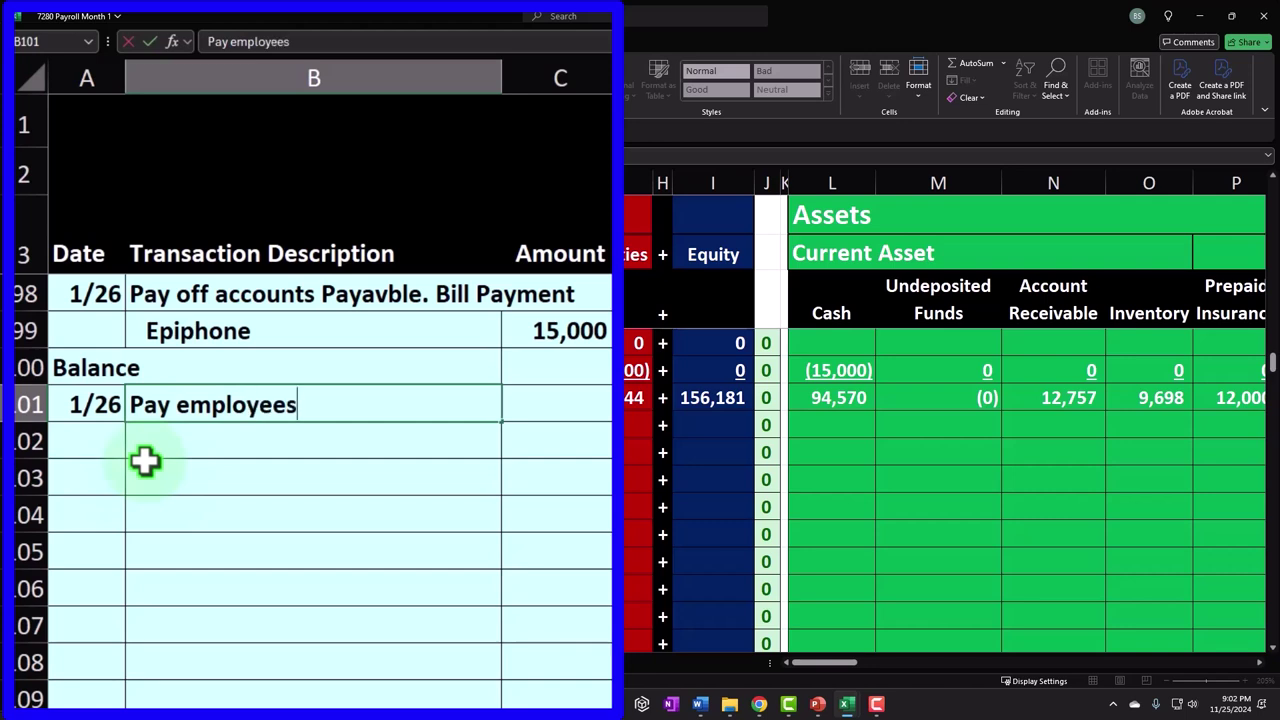
pyautogui.press('Return')
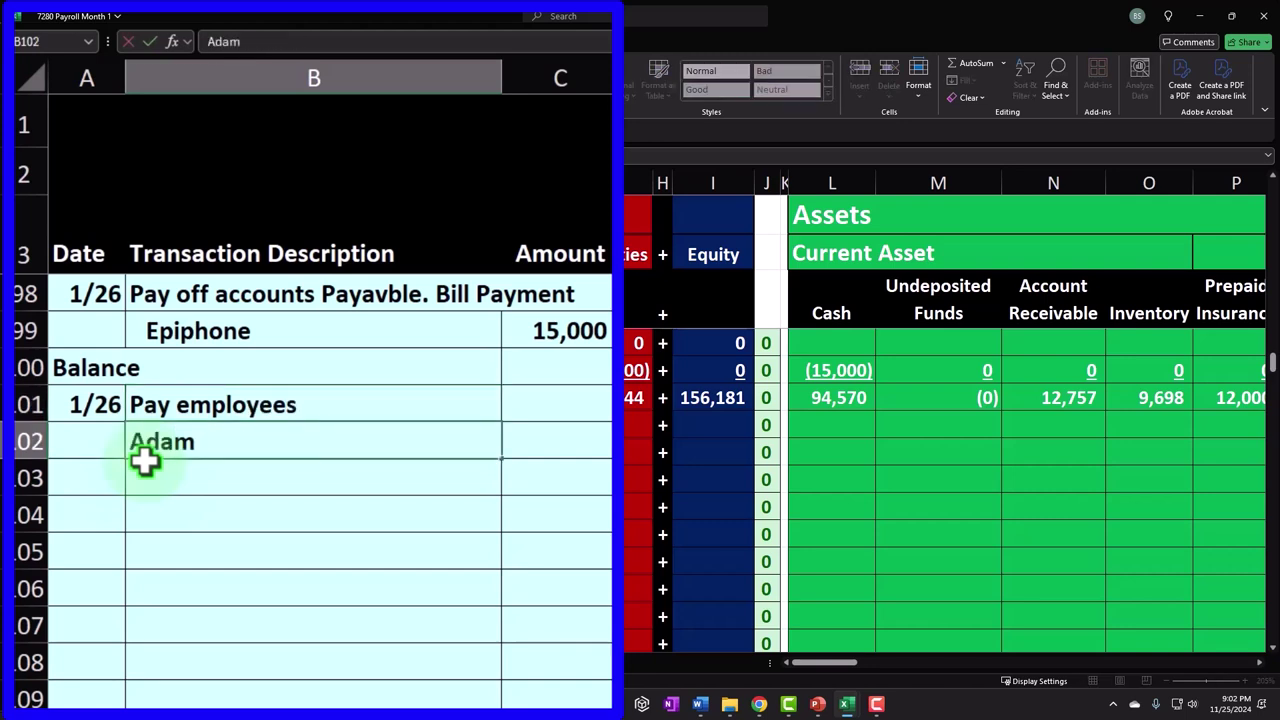
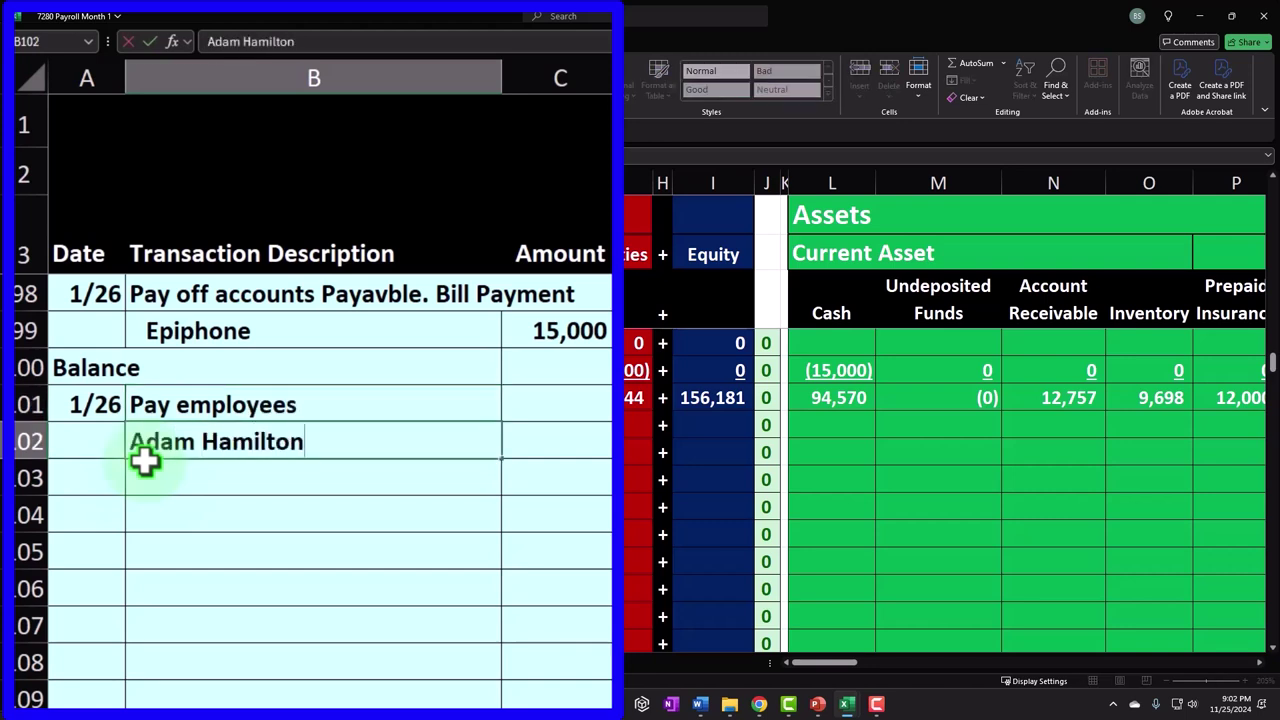
pyautogui.press('Return')
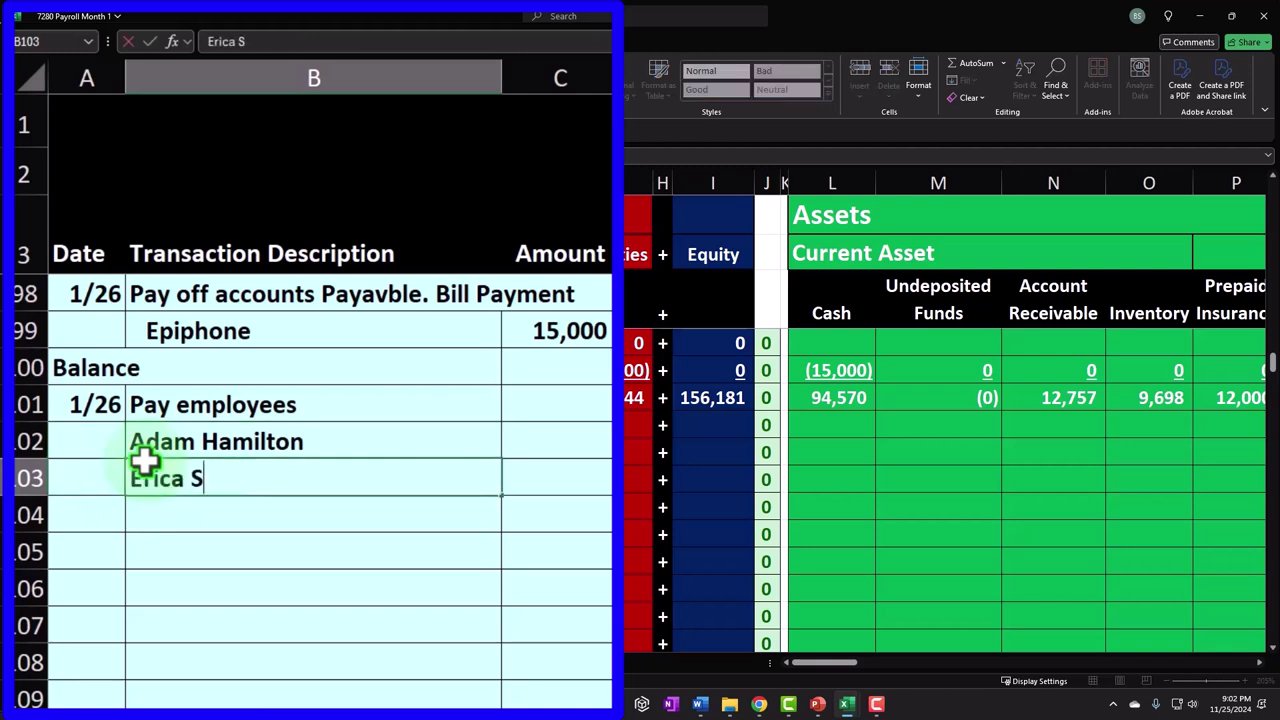
# - Add the second employee's name and an 'Empoyer pryroll tax expense' line under the entry
pyautogui.press('Return')
pyautogui.write('Empoyer ')
pyautogui.write('pry')
pyautogui.write('roll tax expense')
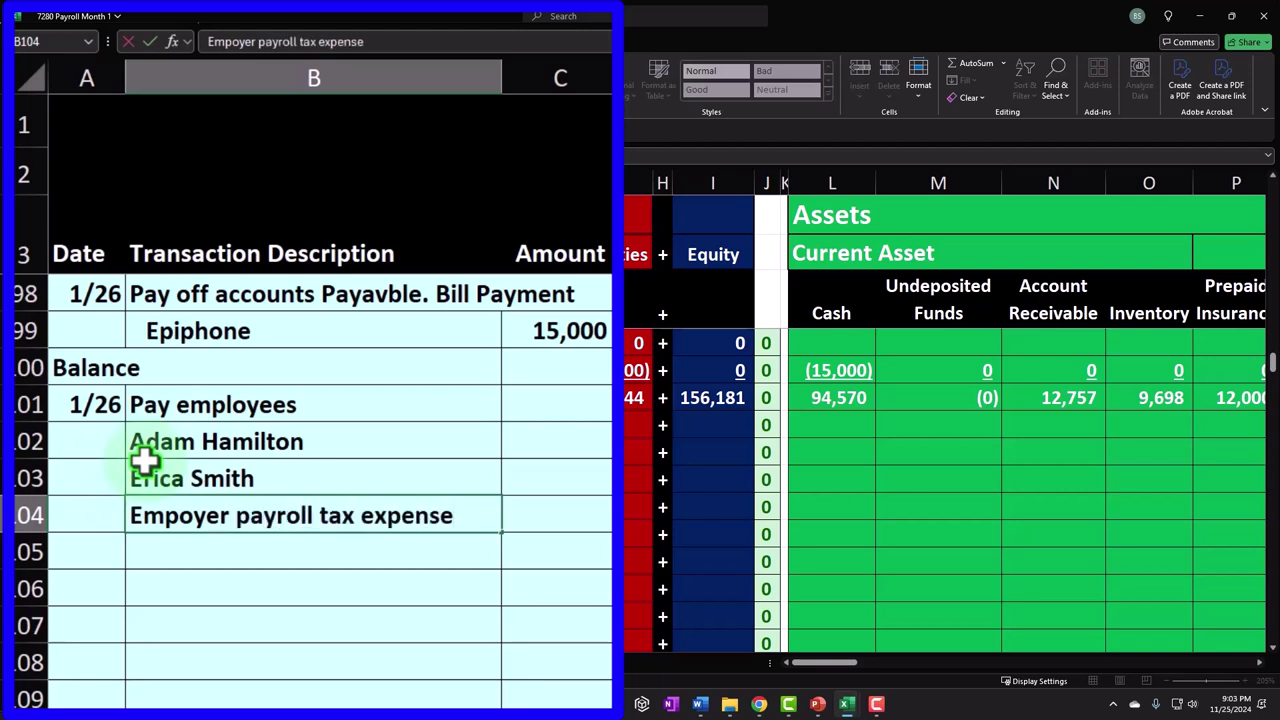
pyautogui.press('Tab')
pyautogui.press('Up')
pyautogui.press('Up')
pyautogui.press('Right')
pyautogui.press('Right')
pyautogui.press('Right')
pyautogui.press('Right')
pyautogui.press('Right')
pyautogui.press('Right')
pyautogui.press('Right')
pyautogui.press('Right')
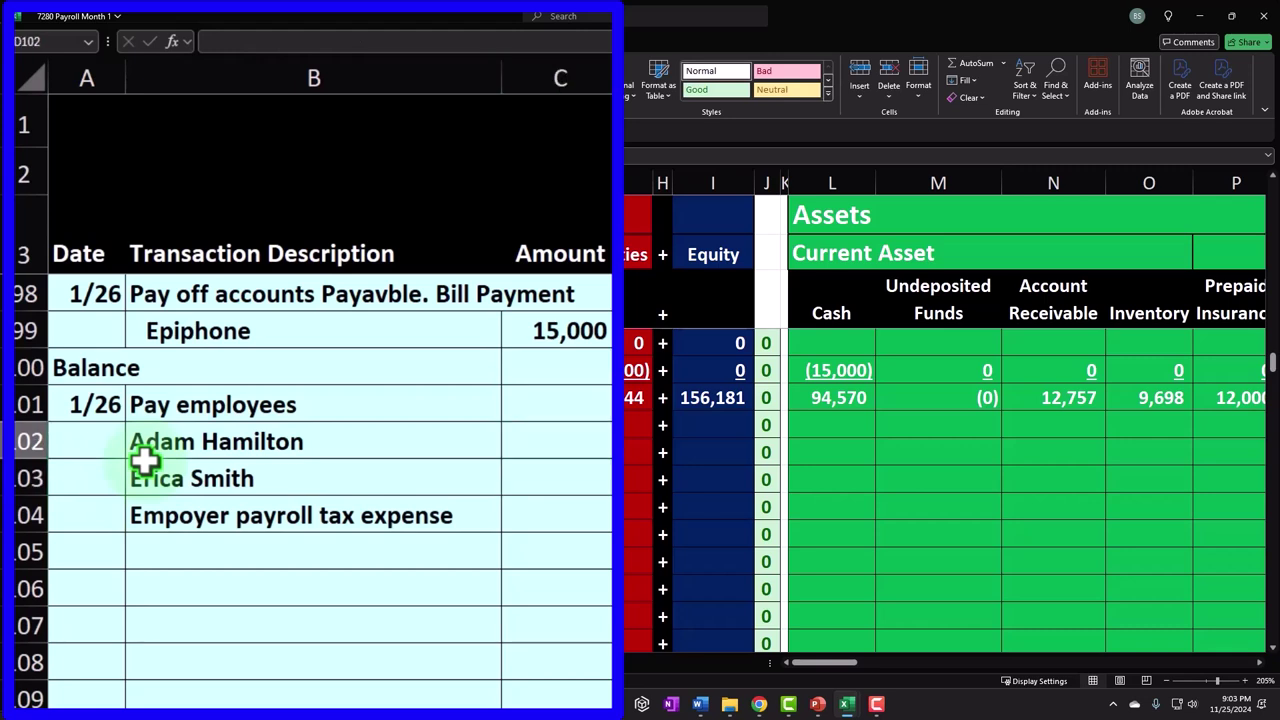
pyautogui.press('Right')
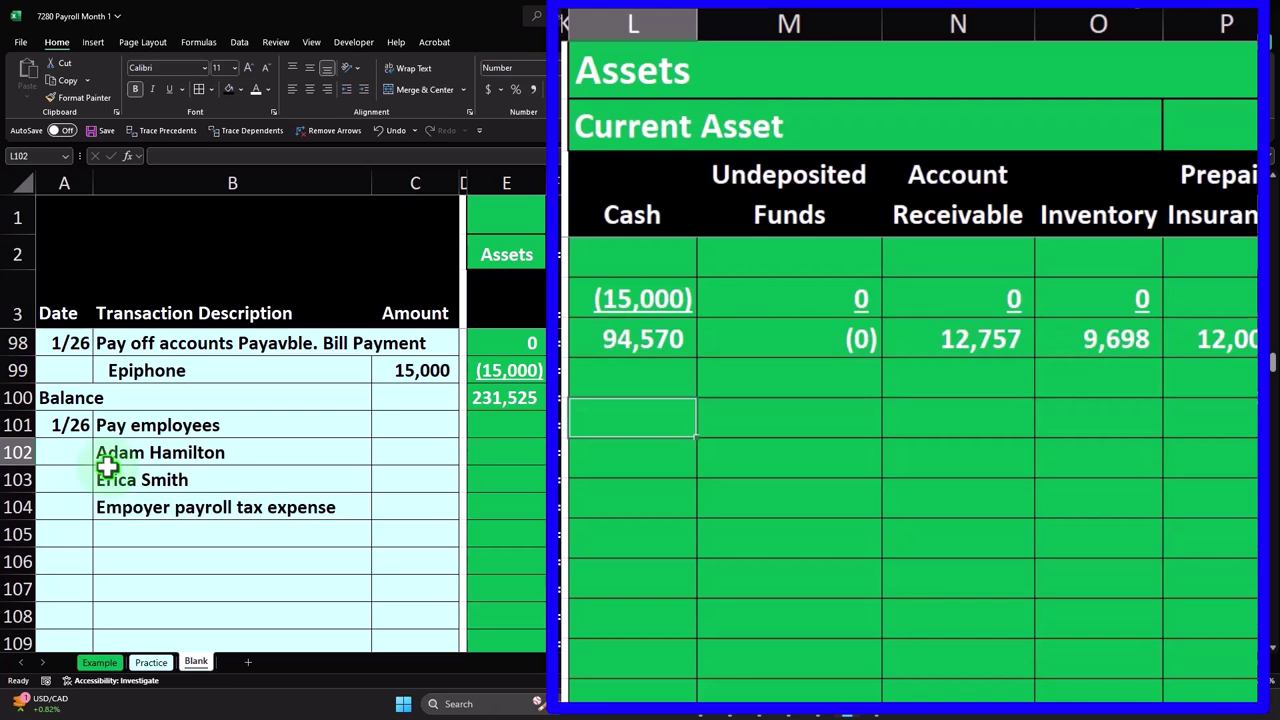
pyautogui.write('-')
pyautogui.press('Up')
pyautogui.press('Up')
pyautogui.press('Up')
pyautogui.press('Up')
pyautogui.press('Up')
pyautogui.press('Up')
pyautogui.press('Up')
pyautogui.press('pageup')
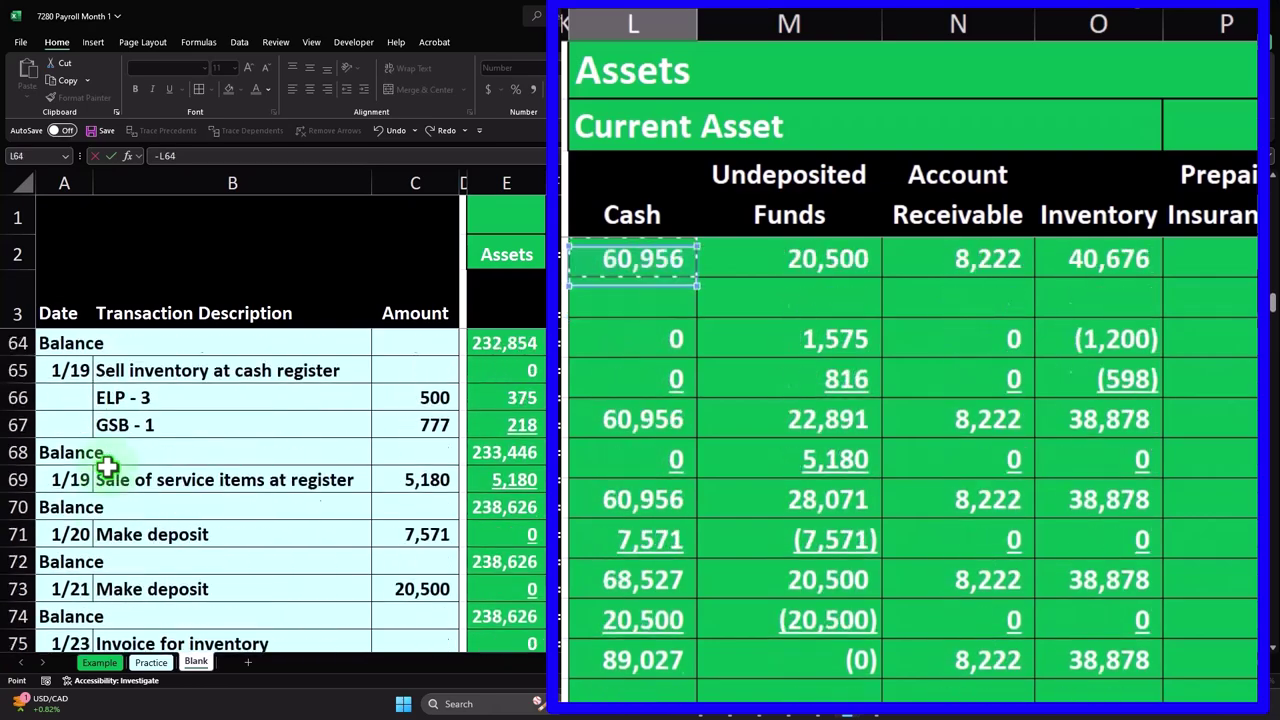
pyautogui.press('pageup')
pyautogui.press('pageup')
pyautogui.press('pageup')
pyautogui.press('pageup')
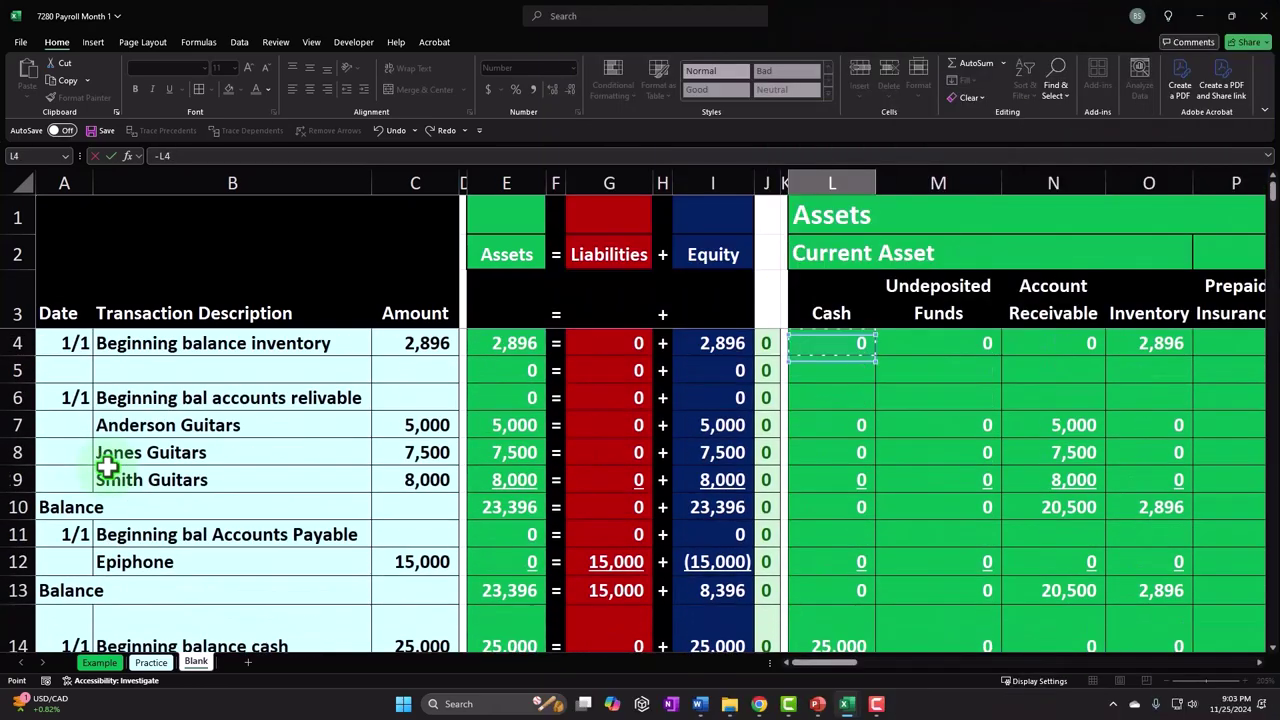
pyautogui.hotkey('alt', 'pagedown')
pyautogui.hotkey('alt', 'pagedown')
pyautogui.hotkey('alt', 'pagedown')
pyautogui.hotkey('alt', 'pagedown')
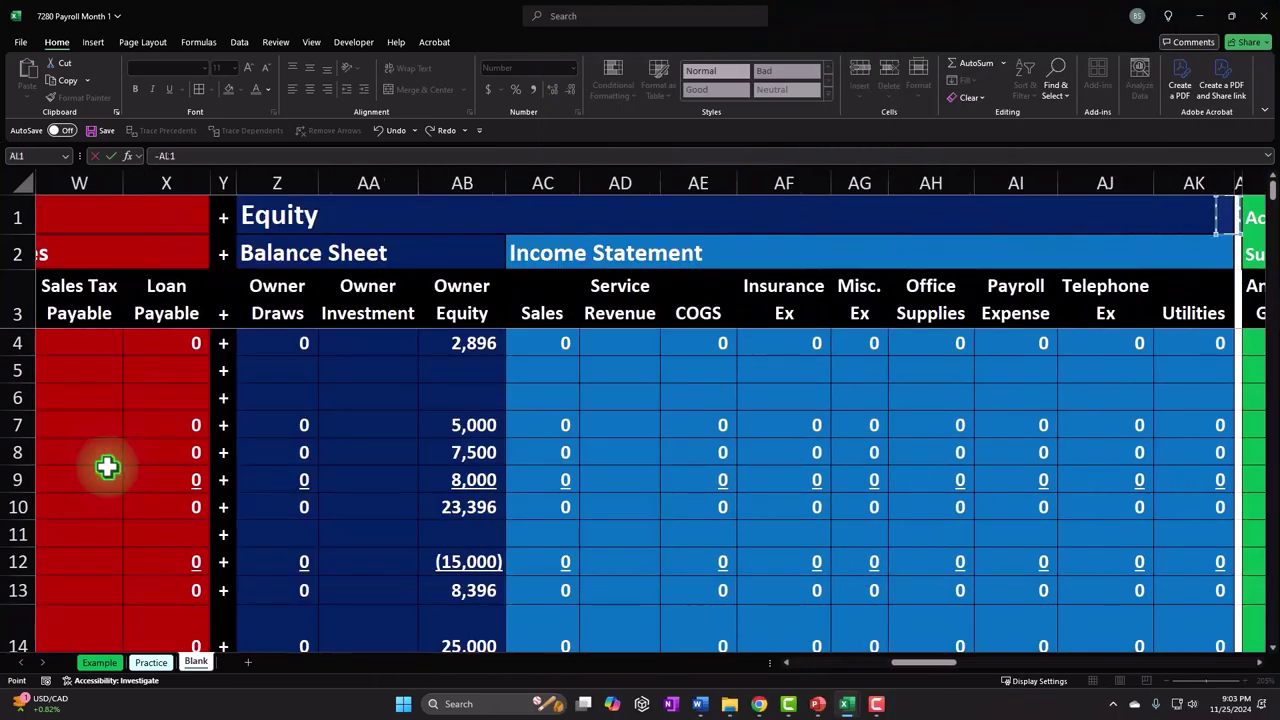
pyautogui.hotkey('alt', 'pagedown')
pyautogui.hotkey('alt', 'pagedown')
pyautogui.hotkey('alt', 'pagedown')
pyautogui.hotkey('alt', 'pagedown')
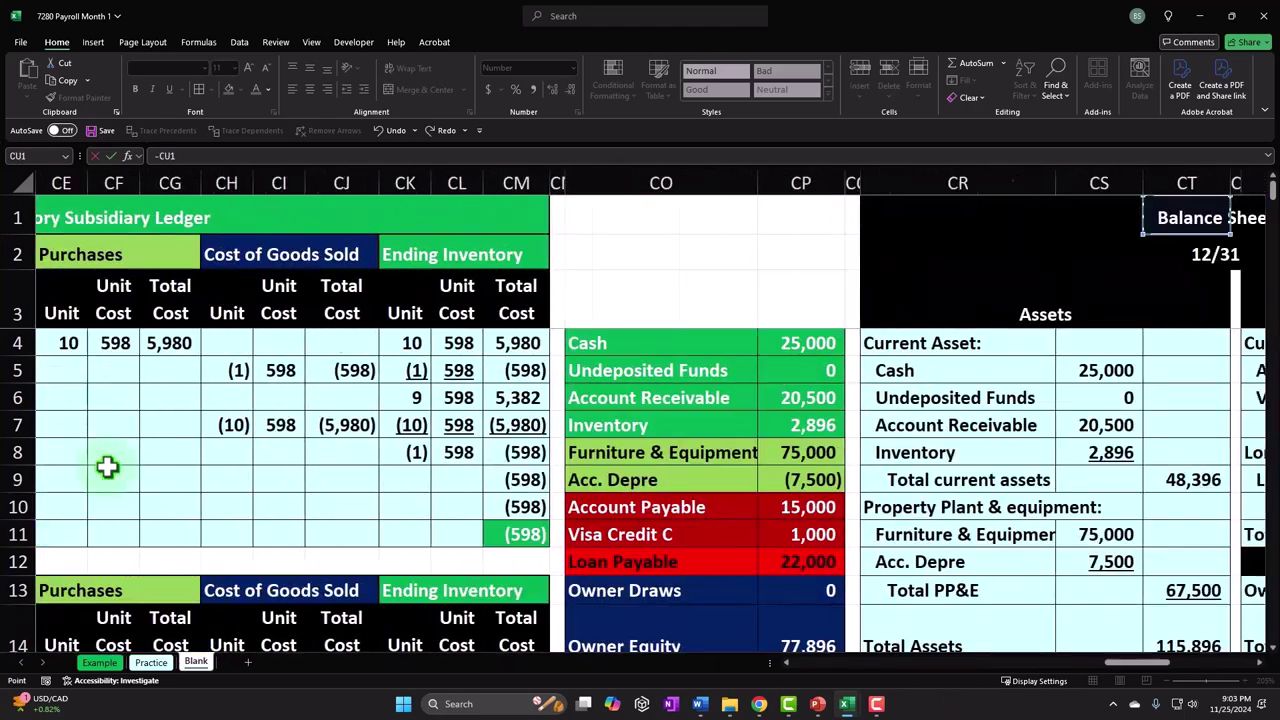
pyautogui.press('Left')
pyautogui.press('Left')
pyautogui.press('Left')
pyautogui.press('Left')
pyautogui.press('Left')
pyautogui.press('Left')
pyautogui.press('Left')
pyautogui.press('Left')
pyautogui.press('Left')
pyautogui.press('Left')
pyautogui.press('Left')
pyautogui.press('Left')
pyautogui.press('Left')
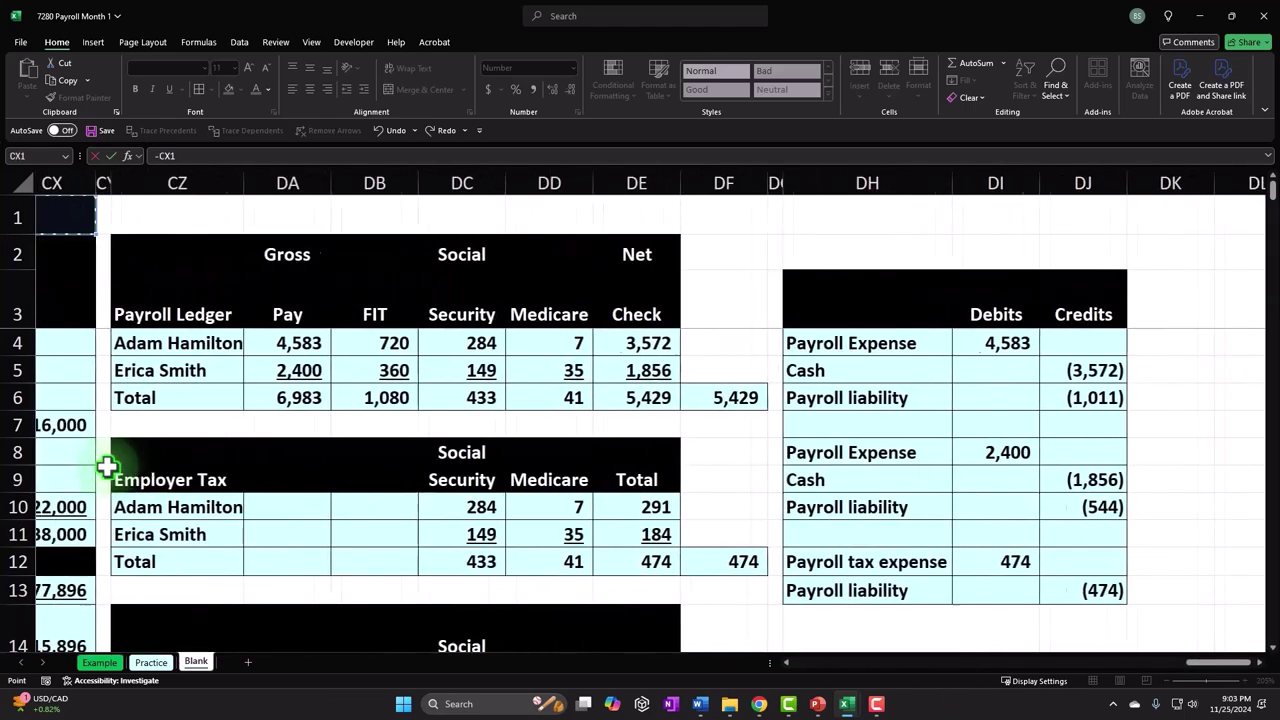
pyautogui.press('Right')
pyautogui.press('Right')
pyautogui.press('Right')
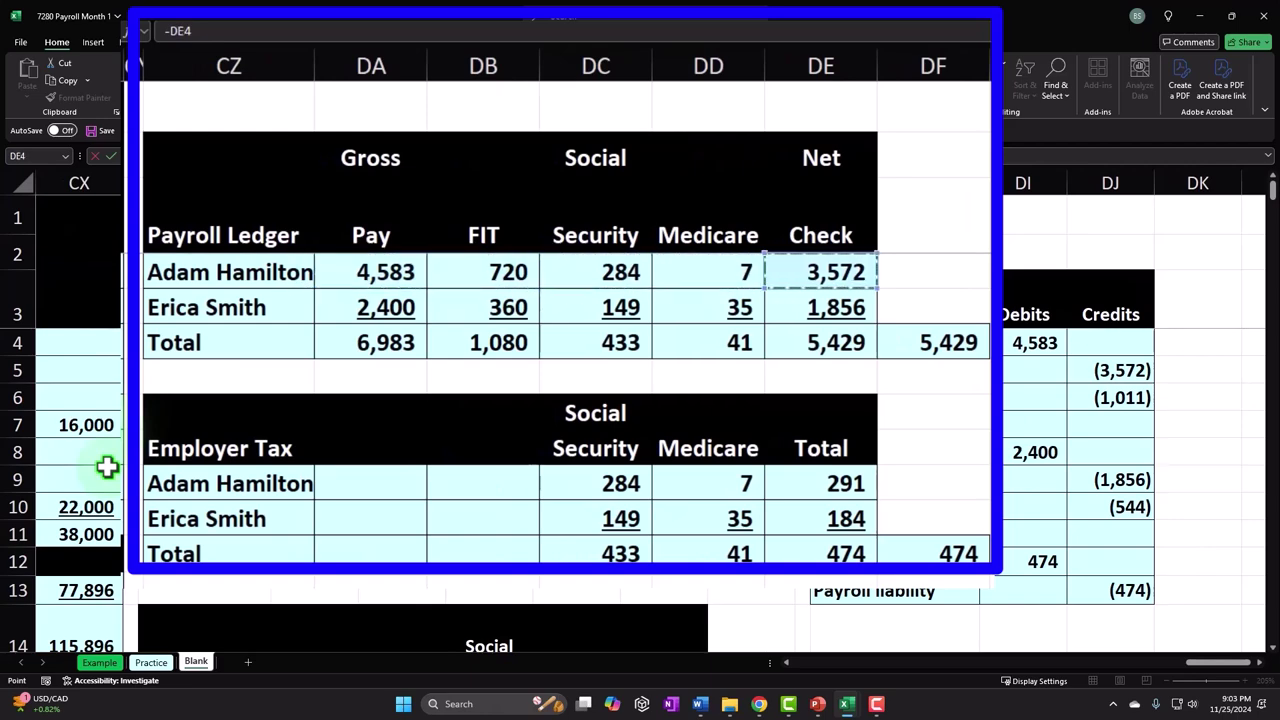
pyautogui.press('Return')
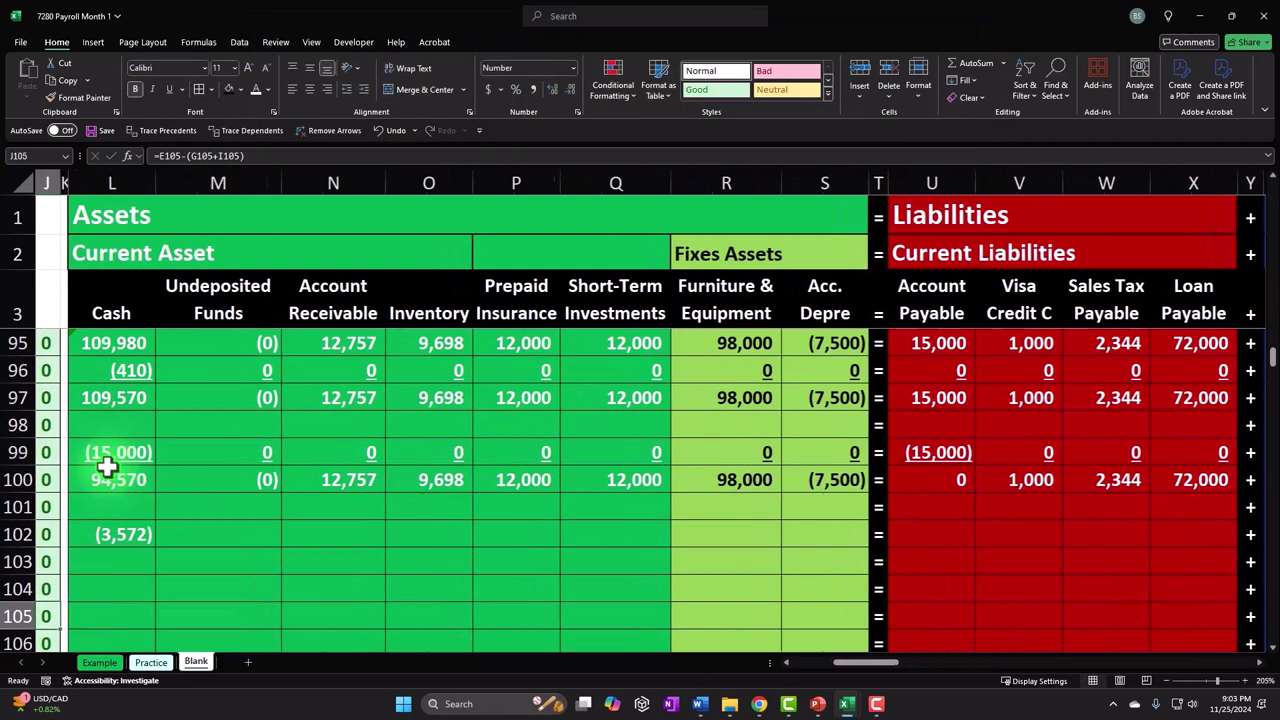
pyautogui.press('Up')
pyautogui.press('Left')
pyautogui.press('Left')
# - Link Payroll Expense cell AI102 to the first employee's gross pay with =DA4
pyautogui.press('Right')
pyautogui.press('Right')
pyautogui.press('Right')
pyautogui.press('Right')
pyautogui.press('Right')
pyautogui.press('Right')
pyautogui.press('Right')
pyautogui.press('Right')
pyautogui.press('Right')
pyautogui.press('Right')
pyautogui.press('Right')
pyautogui.press('Right')
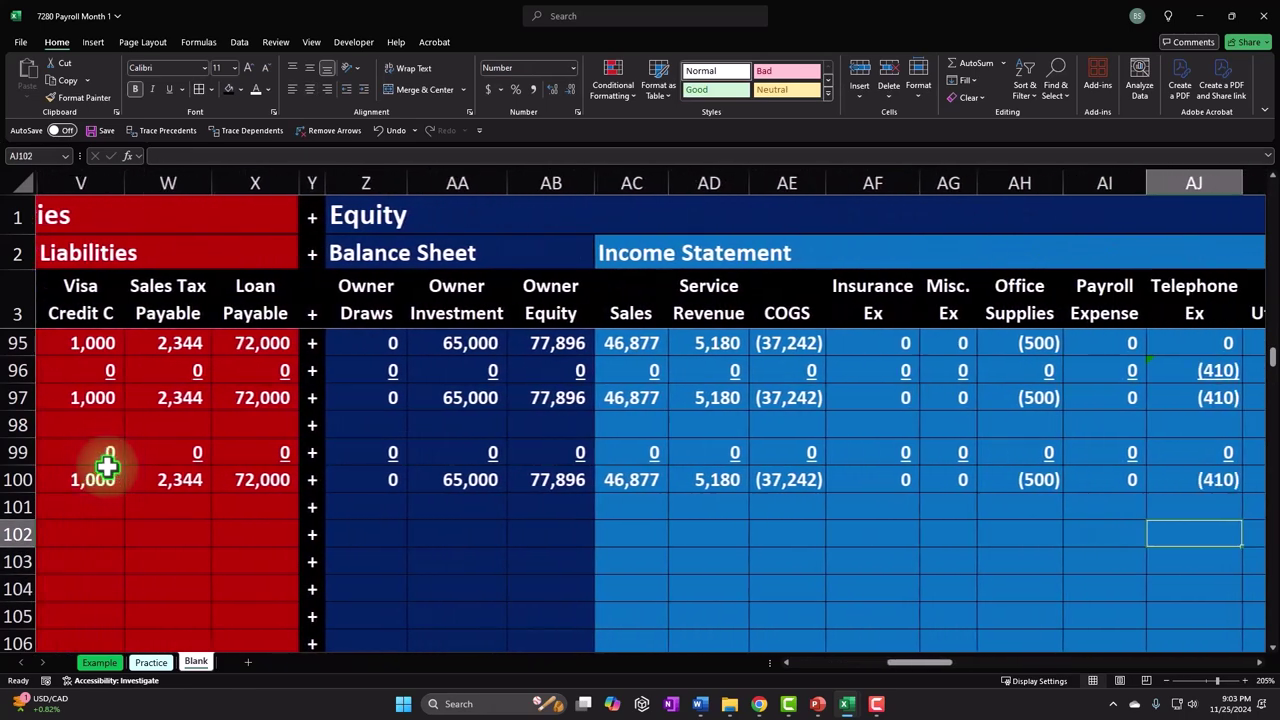
pyautogui.press('Right')
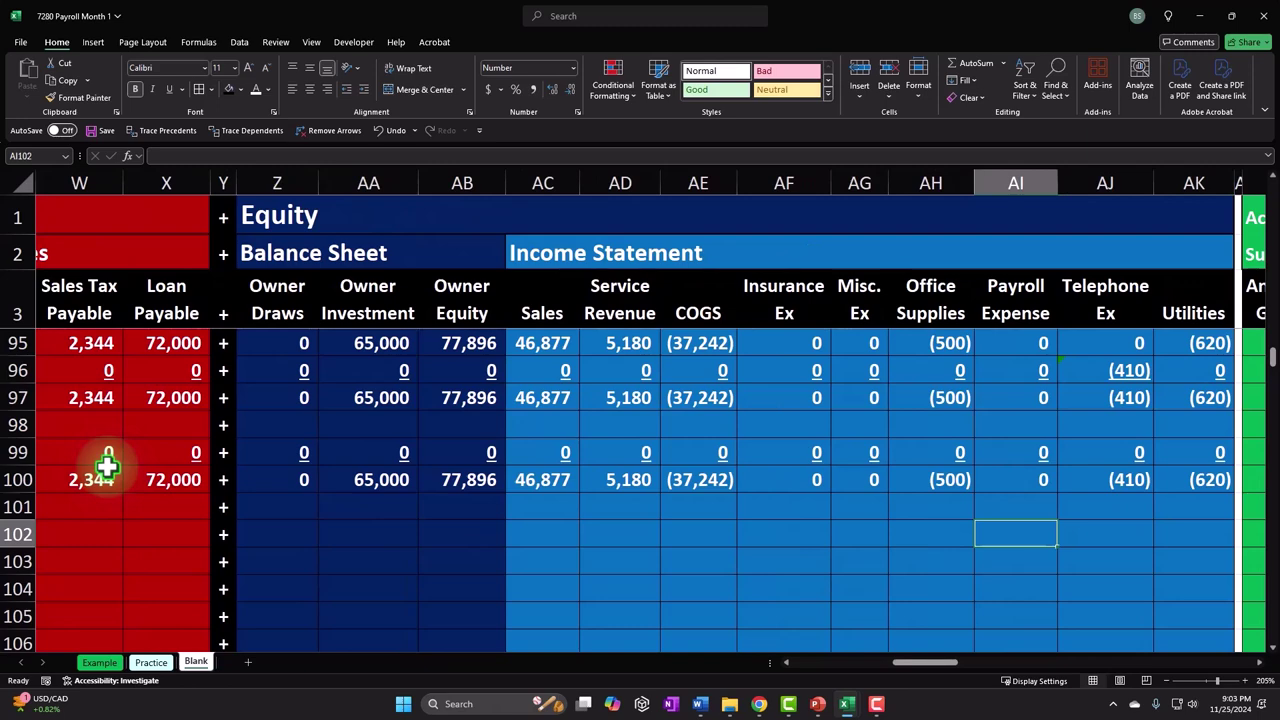
pyautogui.write('=')
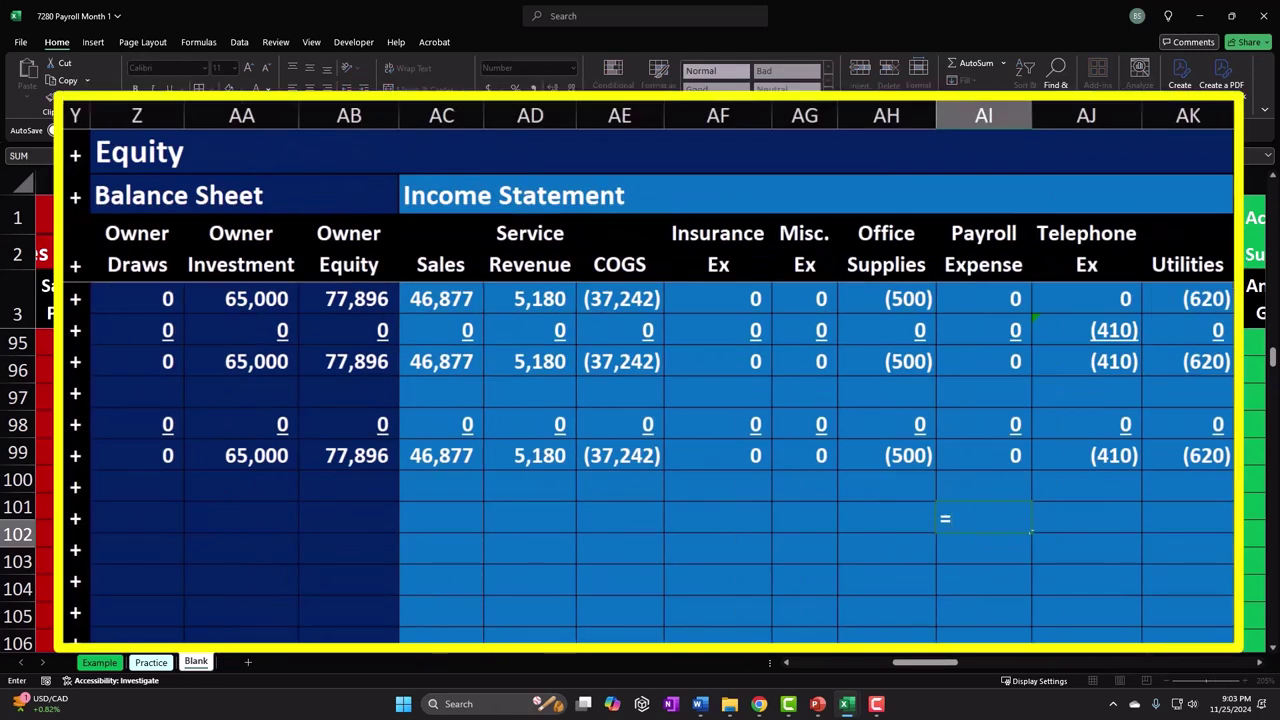
pyautogui.press('Up')
pyautogui.press('Up')
pyautogui.press('Up')
pyautogui.press('Up')
pyautogui.press('Up')
pyautogui.press('Up')
pyautogui.press('Up')
pyautogui.press('Up')
pyautogui.press('Up')
pyautogui.press('Up')
pyautogui.press('Up')
pyautogui.press('Up')
pyautogui.press('Up')
pyautogui.press('Up')
pyautogui.press('Up')
pyautogui.press('Up')
pyautogui.press('Up')
pyautogui.press('Up')
pyautogui.press('Up')
pyautogui.press('Up')
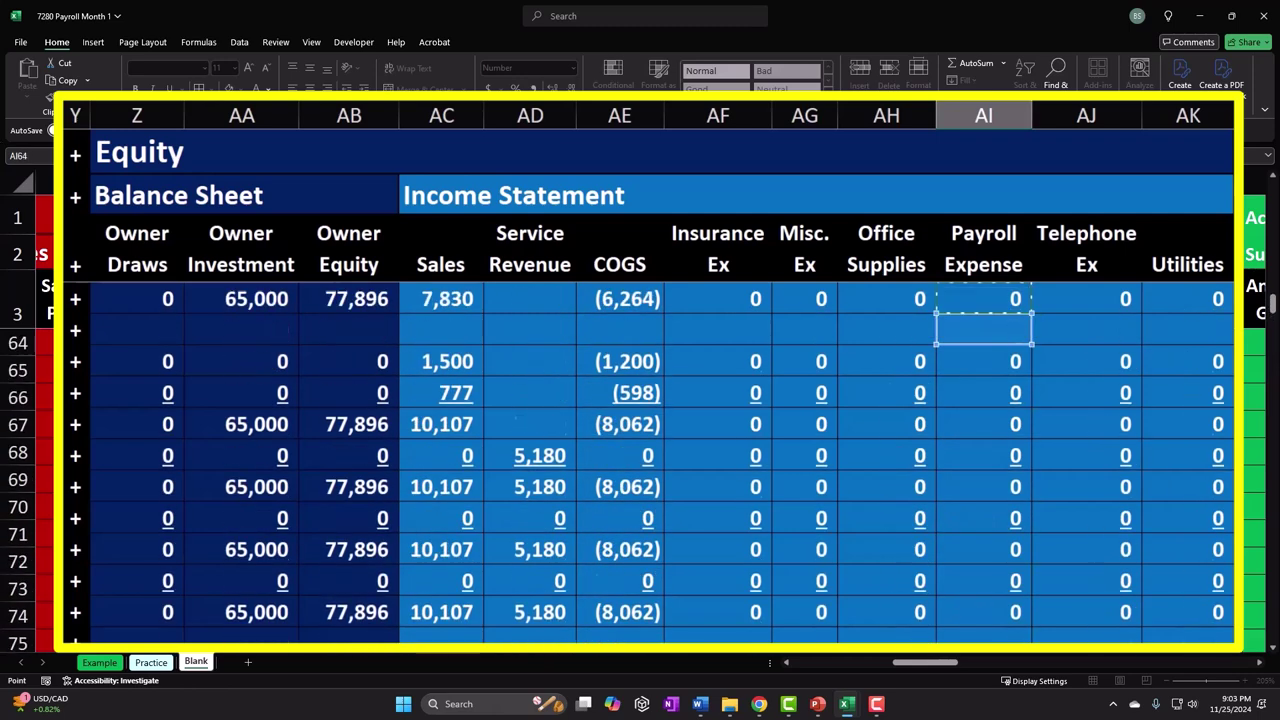
pyautogui.press('Up')
pyautogui.press('Up')
pyautogui.press('Up')
pyautogui.press('Up')
pyautogui.press('Up')
pyautogui.press('Up')
pyautogui.press('Up')
pyautogui.press('Up')
pyautogui.press('Up')
pyautogui.press('Up')
pyautogui.press('Up')
pyautogui.press('Up')
pyautogui.press('Up')
pyautogui.press('Up')
pyautogui.press('Up')
pyautogui.press('Up')
pyautogui.press('Up')
pyautogui.press('Up')
pyautogui.press('Up')
pyautogui.press('Up')
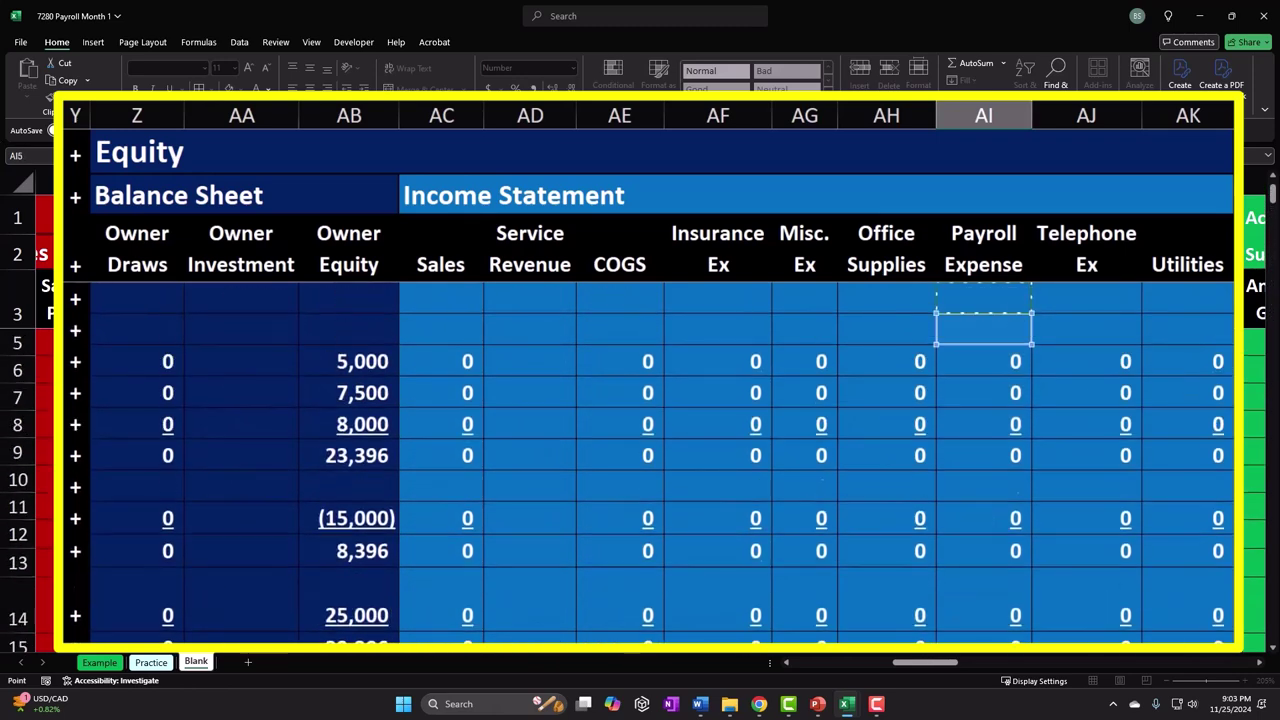
pyautogui.press('Right')
pyautogui.press('Right')
pyautogui.press('Right')
pyautogui.press('Right')
pyautogui.press('Right')
pyautogui.press('Right')
pyautogui.press('Right')
pyautogui.press('Right')
pyautogui.press('Right')
pyautogui.press('Right')
pyautogui.press('Right')
pyautogui.press('Right')
pyautogui.press('Right')
pyautogui.press('Right')
pyautogui.press('Right')
pyautogui.press('Right')
pyautogui.press('Right')
pyautogui.press('Right')
pyautogui.press('Right')
pyautogui.press('Right')
pyautogui.press('Right')
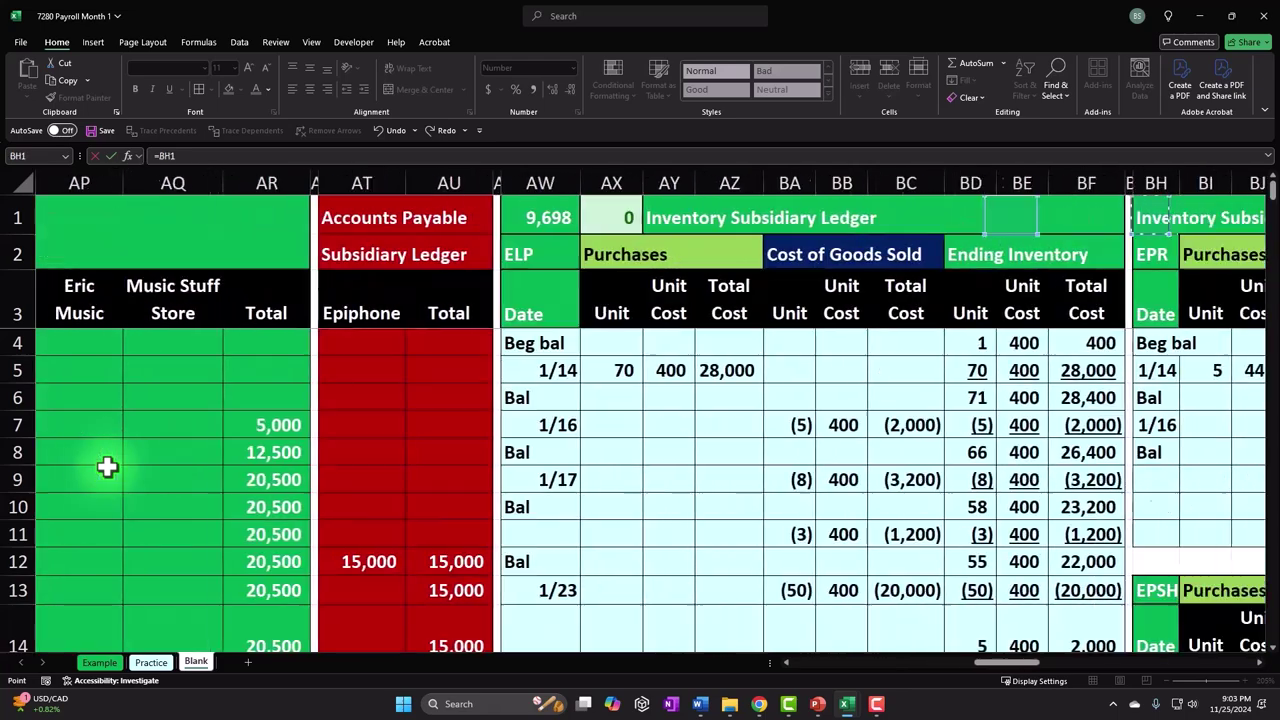
pyautogui.press('Right')
pyautogui.press('Right')
pyautogui.press('Right')
pyautogui.press('Right')
pyautogui.press('Right')
pyautogui.press('Right')
pyautogui.press('Right')
pyautogui.press('Right')
pyautogui.press('Right')
pyautogui.press('Right')
pyautogui.press('Right')
pyautogui.press('Right')
pyautogui.press('Right')
pyautogui.press('Right')
pyautogui.press('Right')
pyautogui.press('Right')
pyautogui.press('Right')
pyautogui.press('Right')
pyautogui.press('Right')
pyautogui.press('Right')
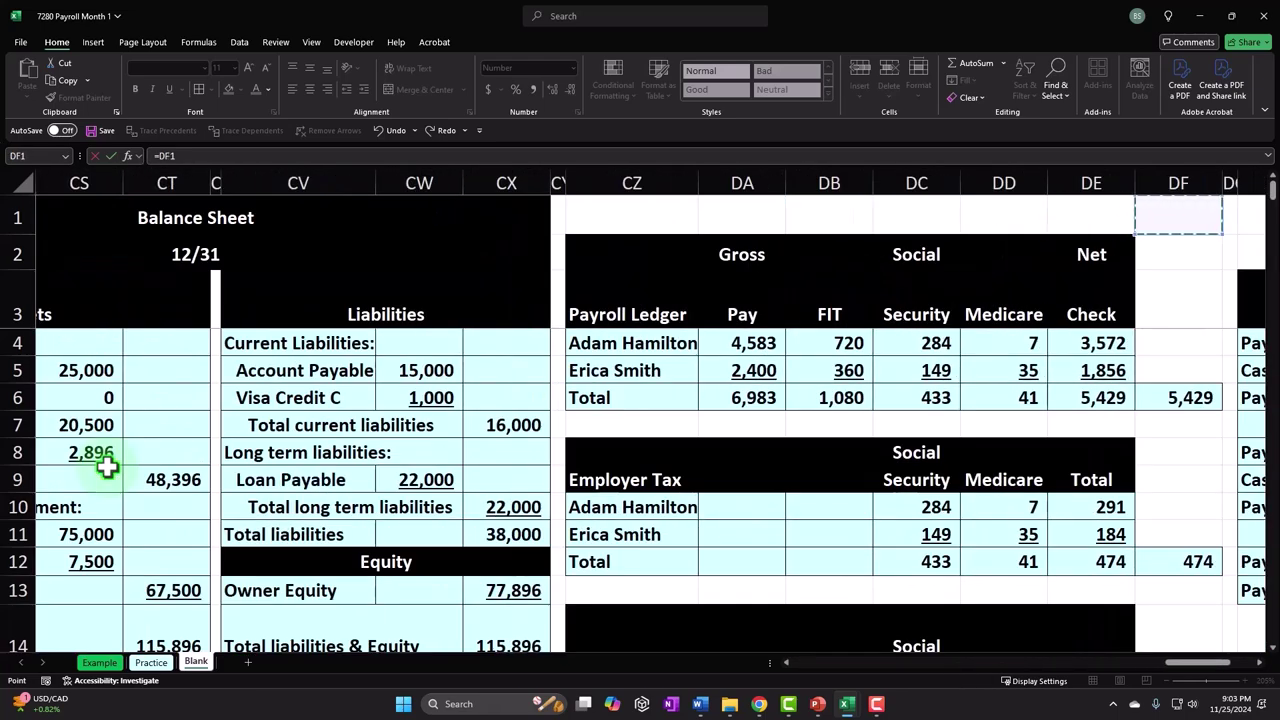
pyautogui.press('Left')
pyautogui.press('Left')
pyautogui.press('Left')
pyautogui.press('Down')
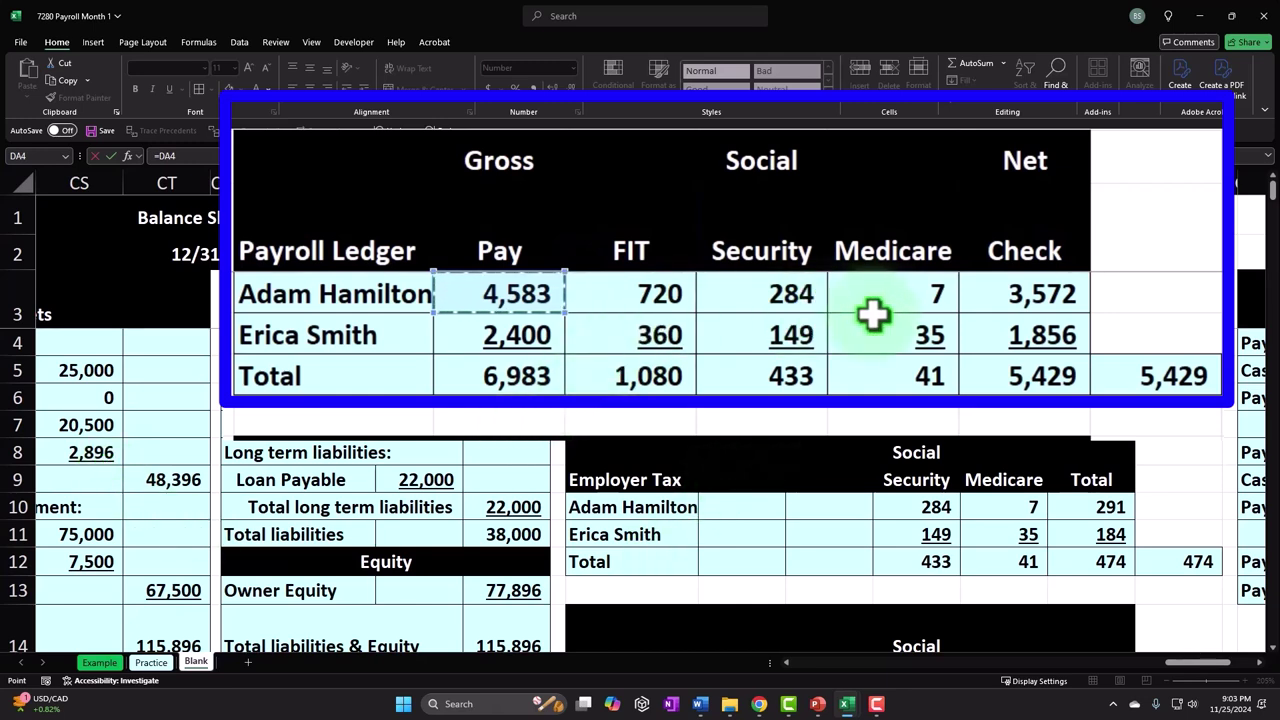
pyautogui.press('Return')
# - Change the AI102 formula to =-DA4 so it shows (4,583)
pyautogui.press('Down')
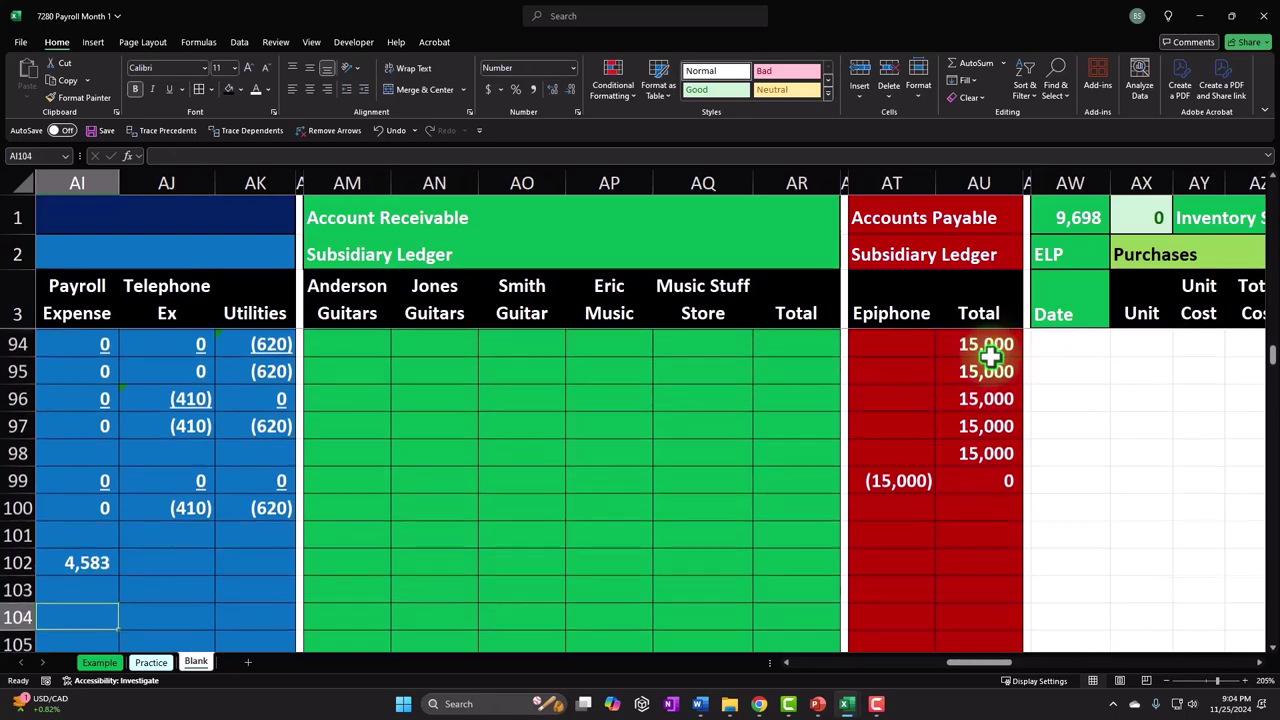
pyautogui.press('Left')
pyautogui.press('Left')
pyautogui.press('Left')
pyautogui.press('Left')
pyautogui.press('Left')
pyautogui.press('Left')
pyautogui.press('Left')
pyautogui.press('Left')
pyautogui.press('Left')
pyautogui.press('Left')
pyautogui.press('Left')
pyautogui.press('Left')
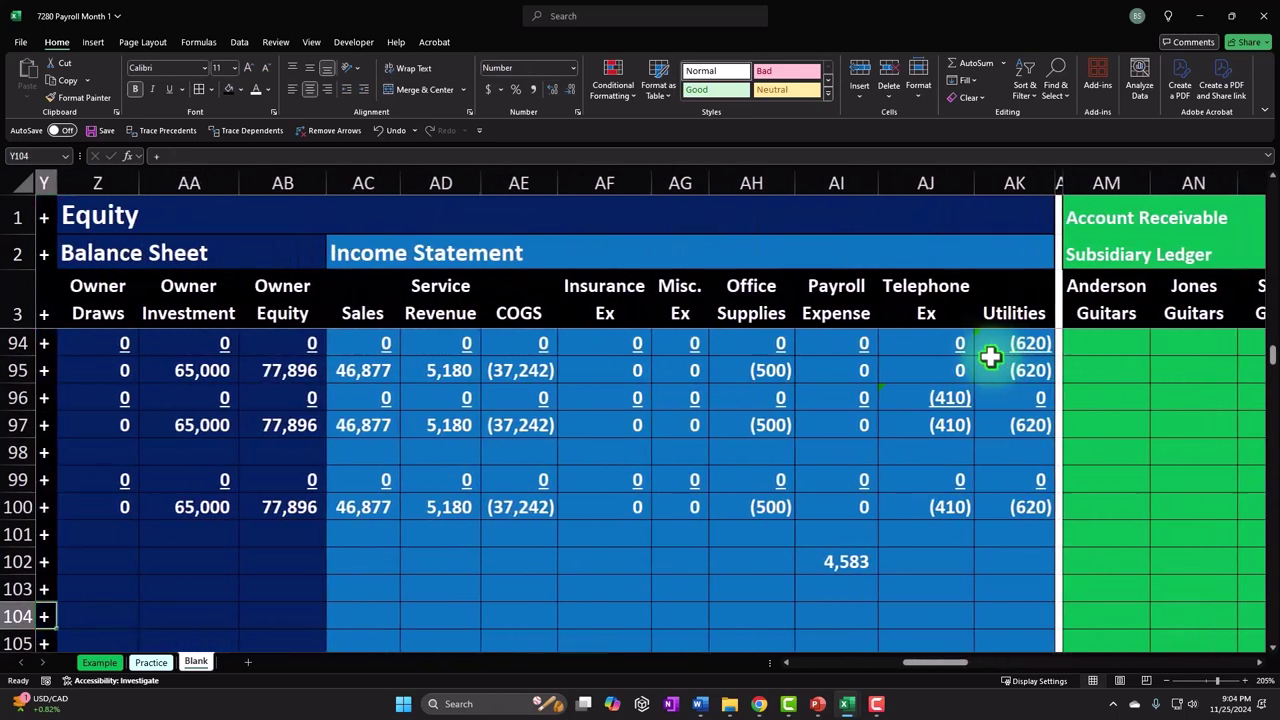
pyautogui.click(1000, 563)
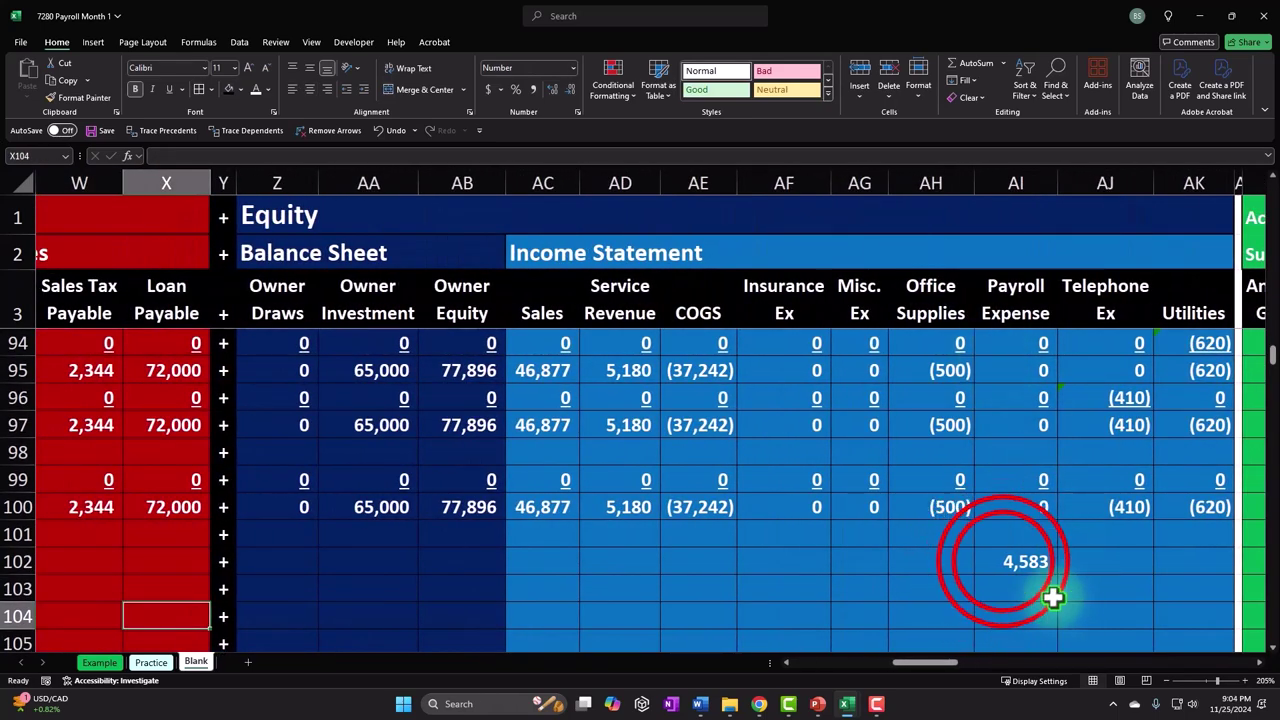
pyautogui.doubleClick(998, 563)
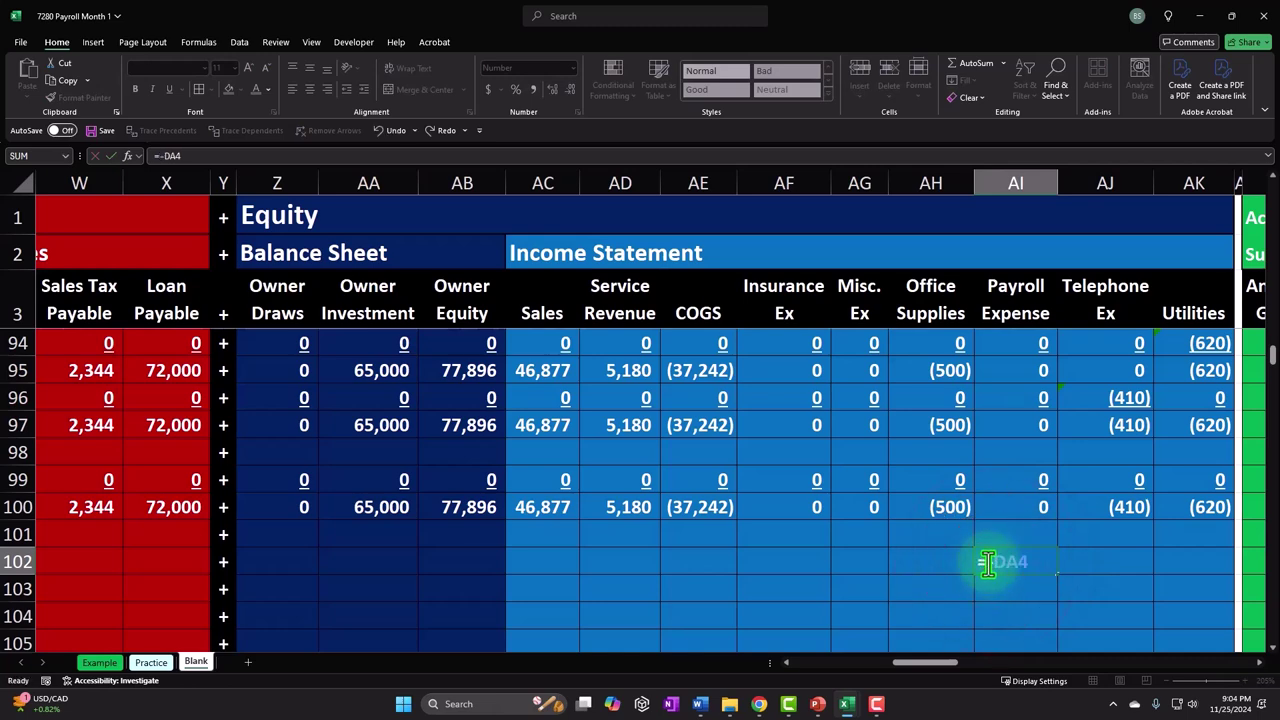
pyautogui.hotkey('ctrl', 'Return')
# - Insert a blank column X before Loan Payable in the Liabilities section
pyautogui.press('Left')
pyautogui.press('Left')
pyautogui.press('Left')
pyautogui.press('Left')
pyautogui.press('Left')
pyautogui.press('Left')
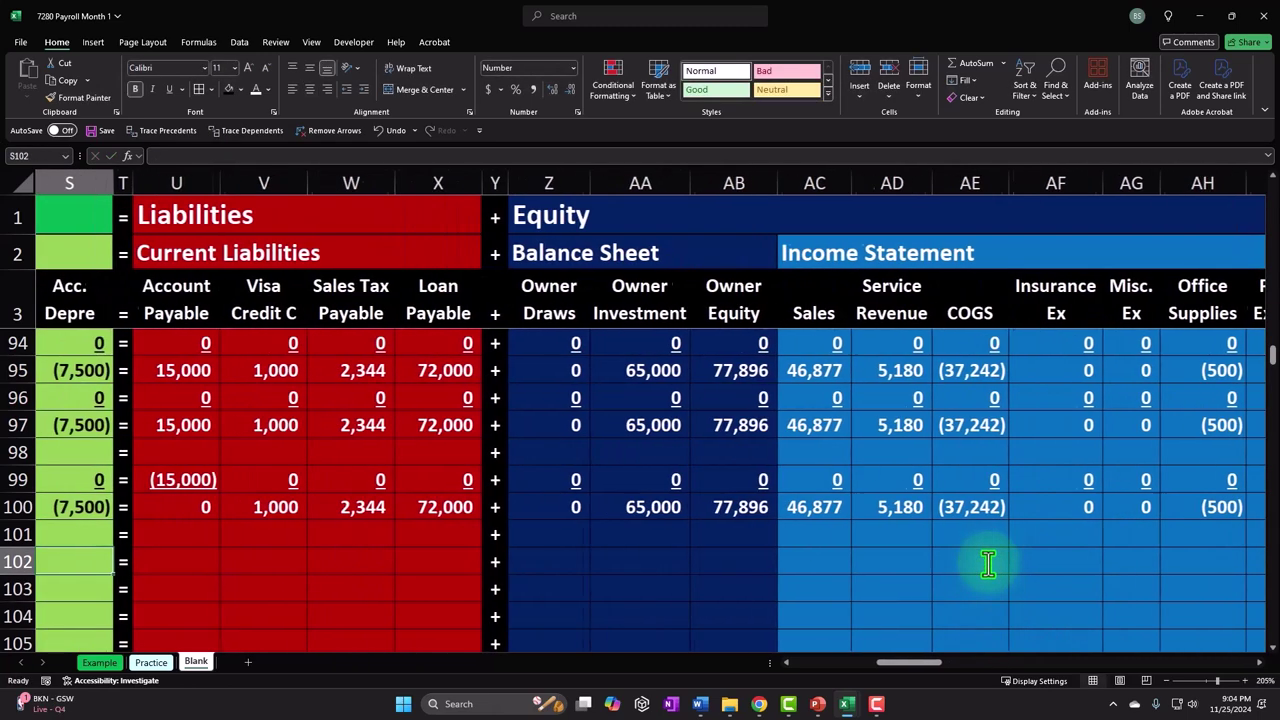
pyautogui.press('Right')
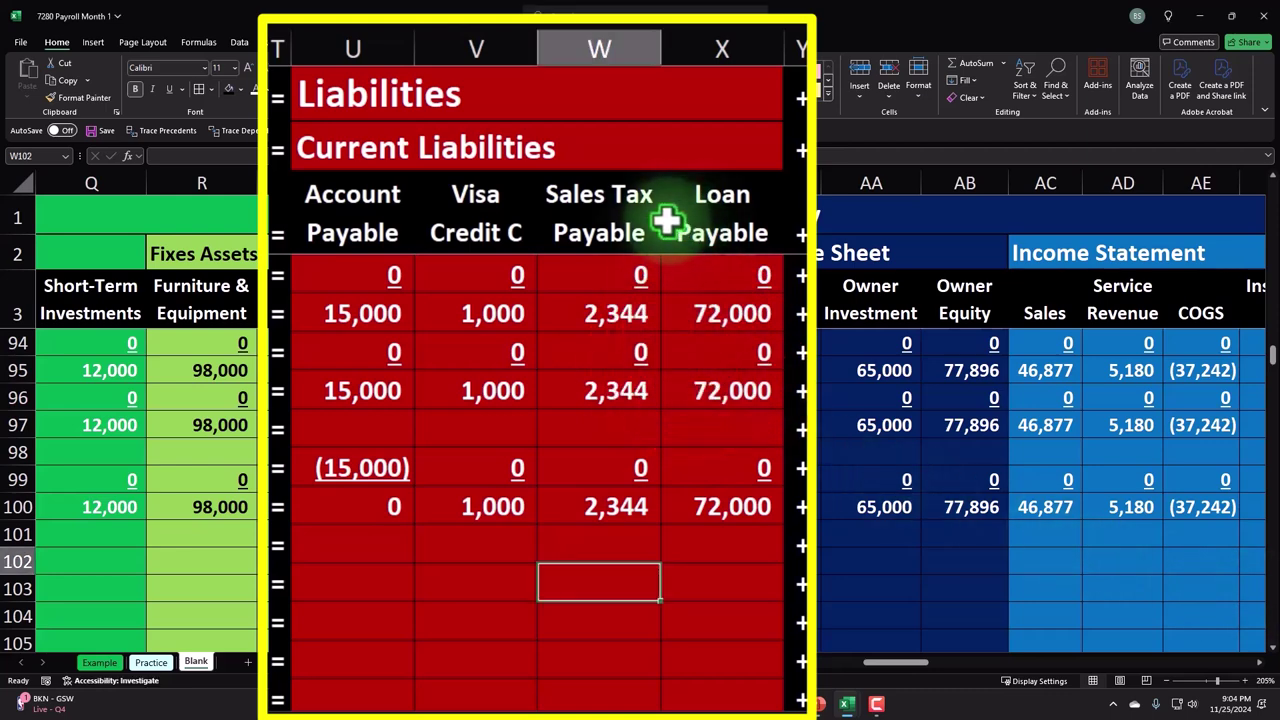
pyautogui.click(720, 42)
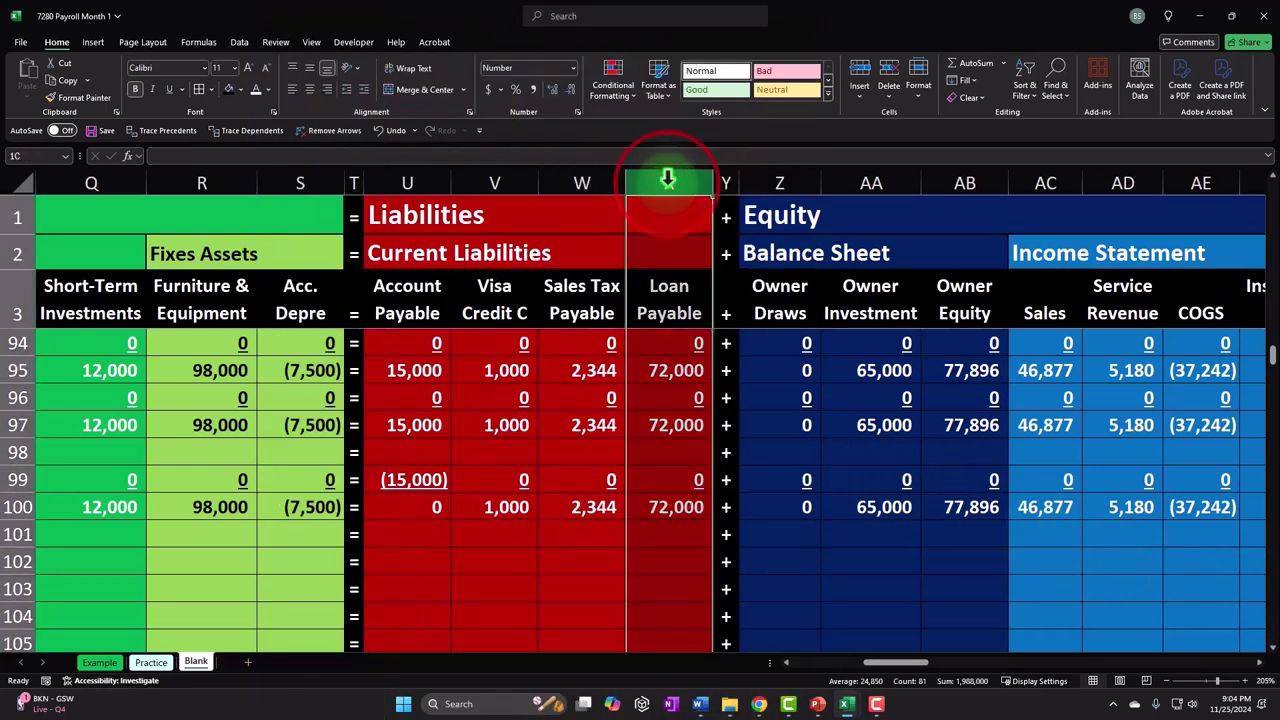
pyautogui.rightClick(668, 180)
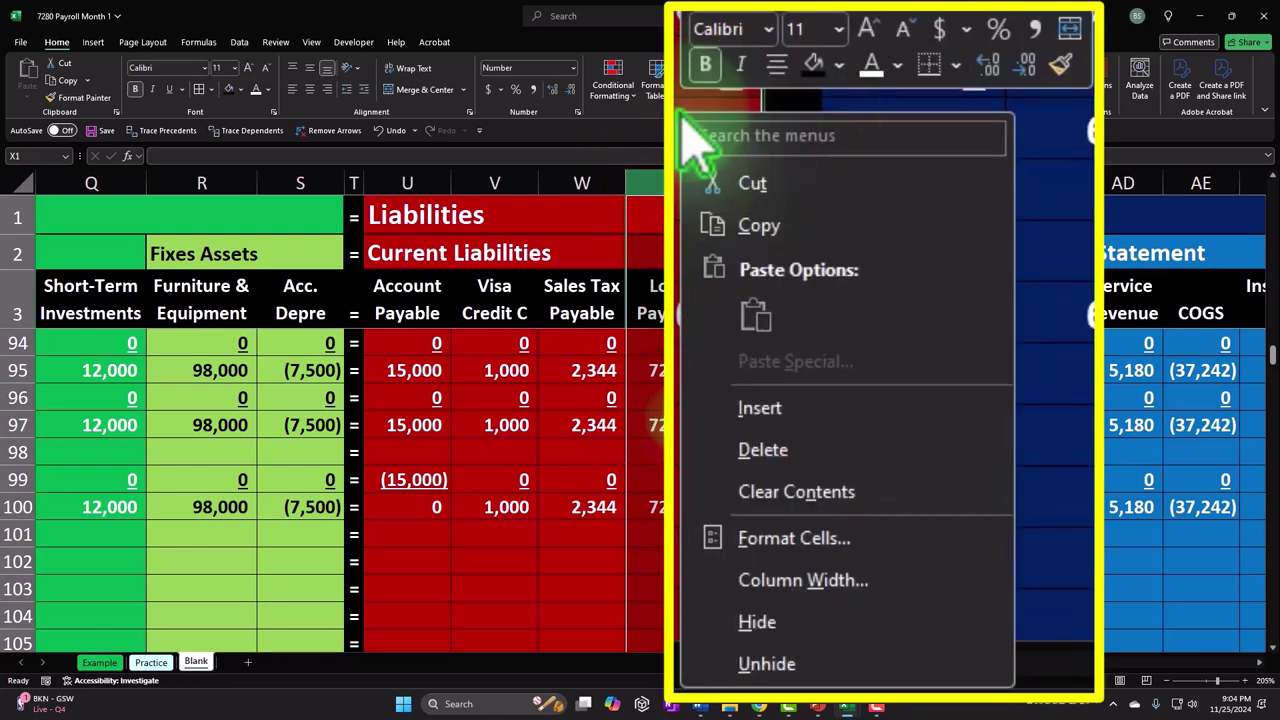
pyautogui.click(762, 408)
# - Head the new column X3 'Payroll Liability'
pyautogui.click(684, 185)
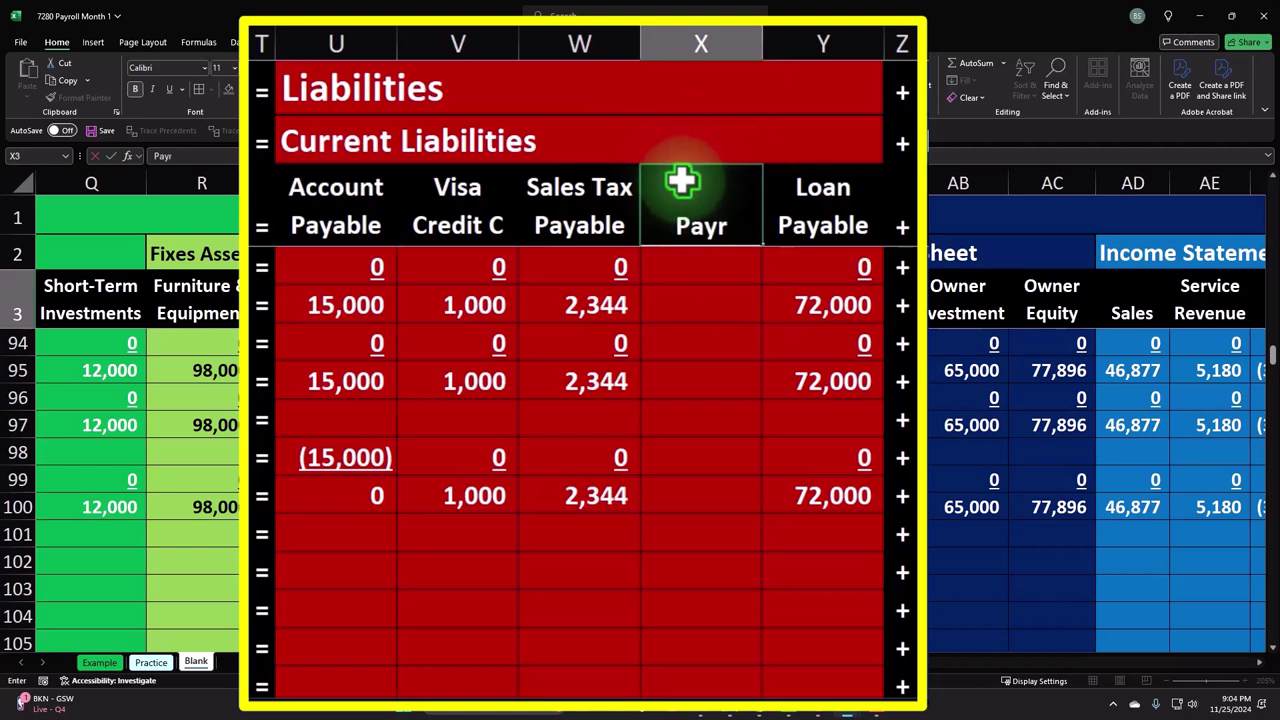
pyautogui.press('Return')
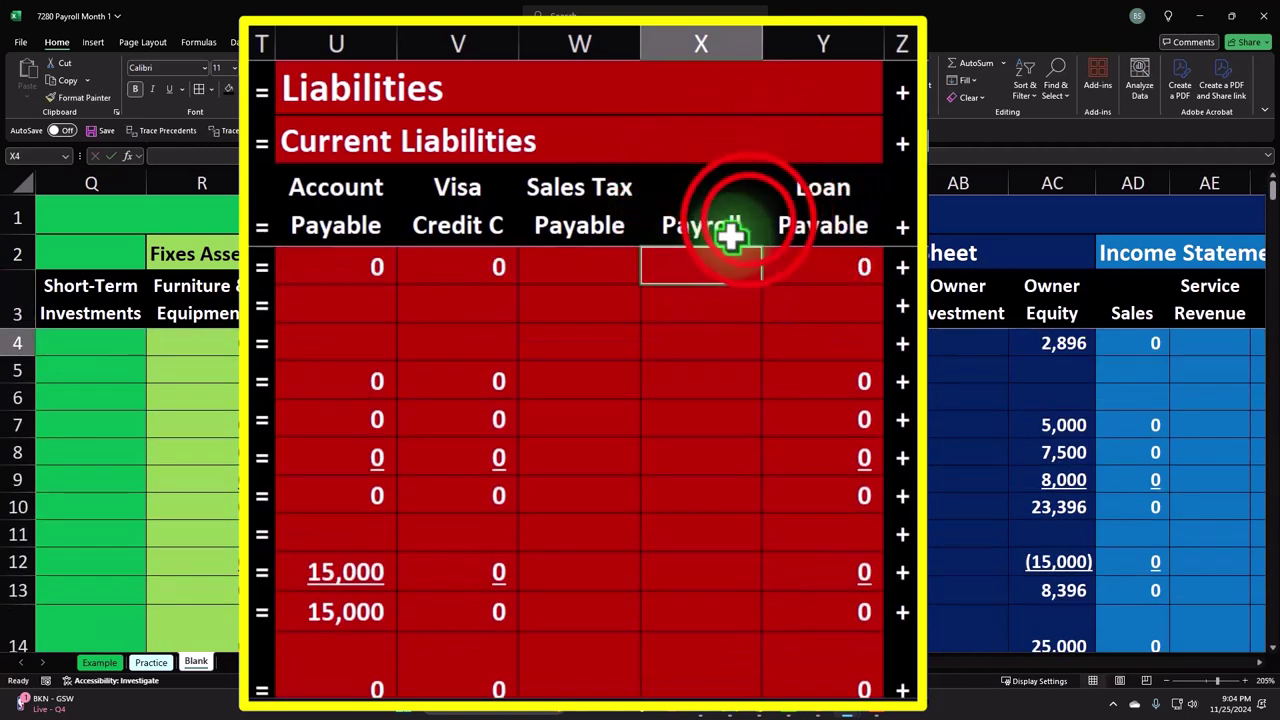
pyautogui.click(749, 220)
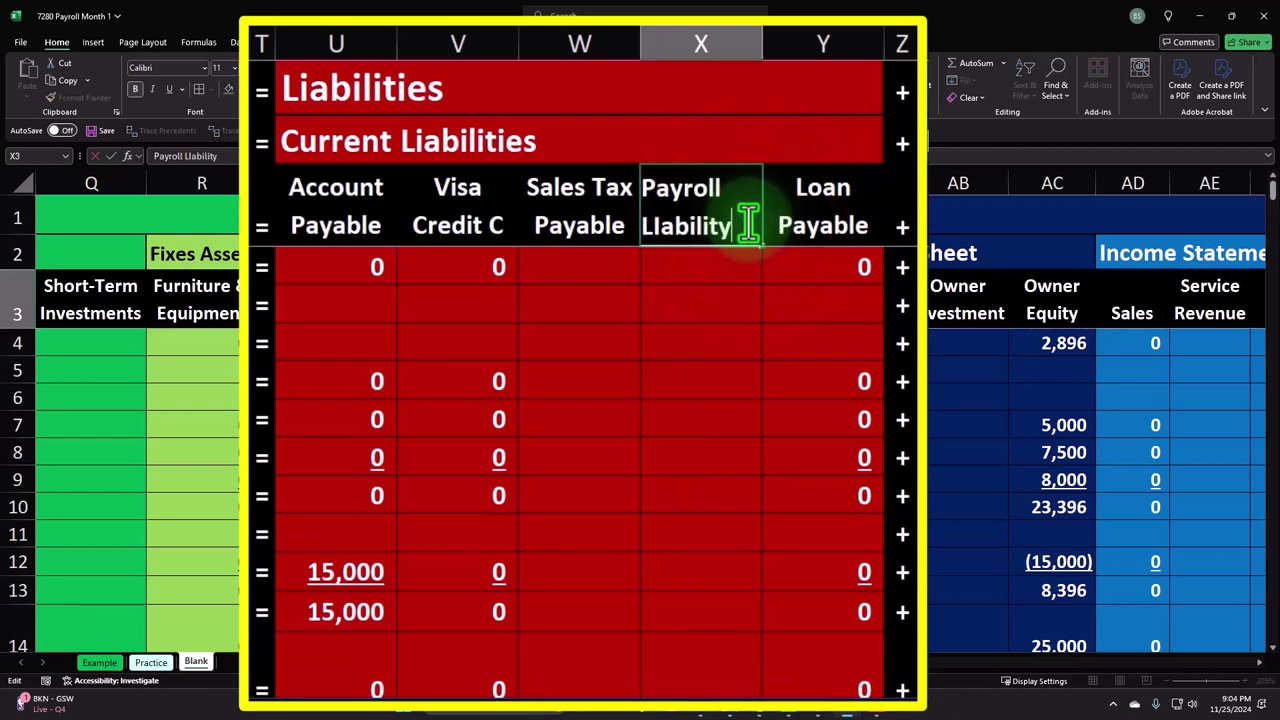
pyautogui.click(649, 228)
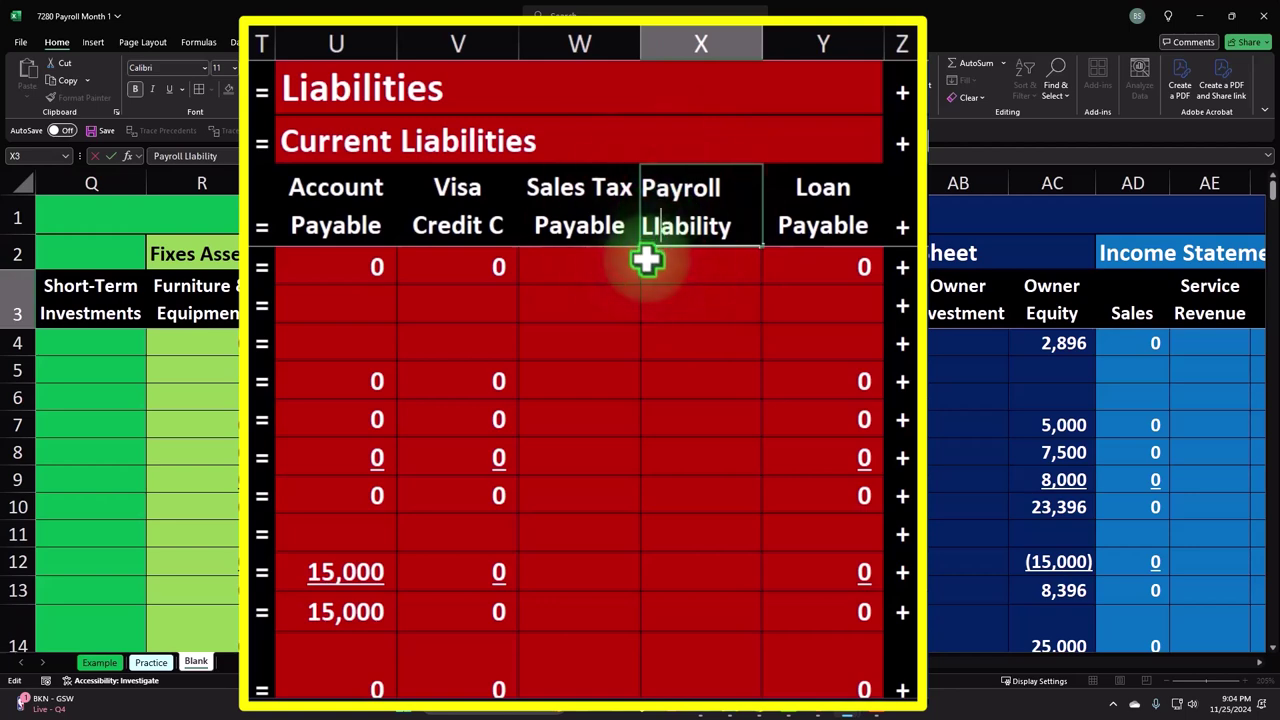
pyautogui.press('Return')
# - Return to the Payroll Liability cell X102 on row 102
pyautogui.click(663, 371)
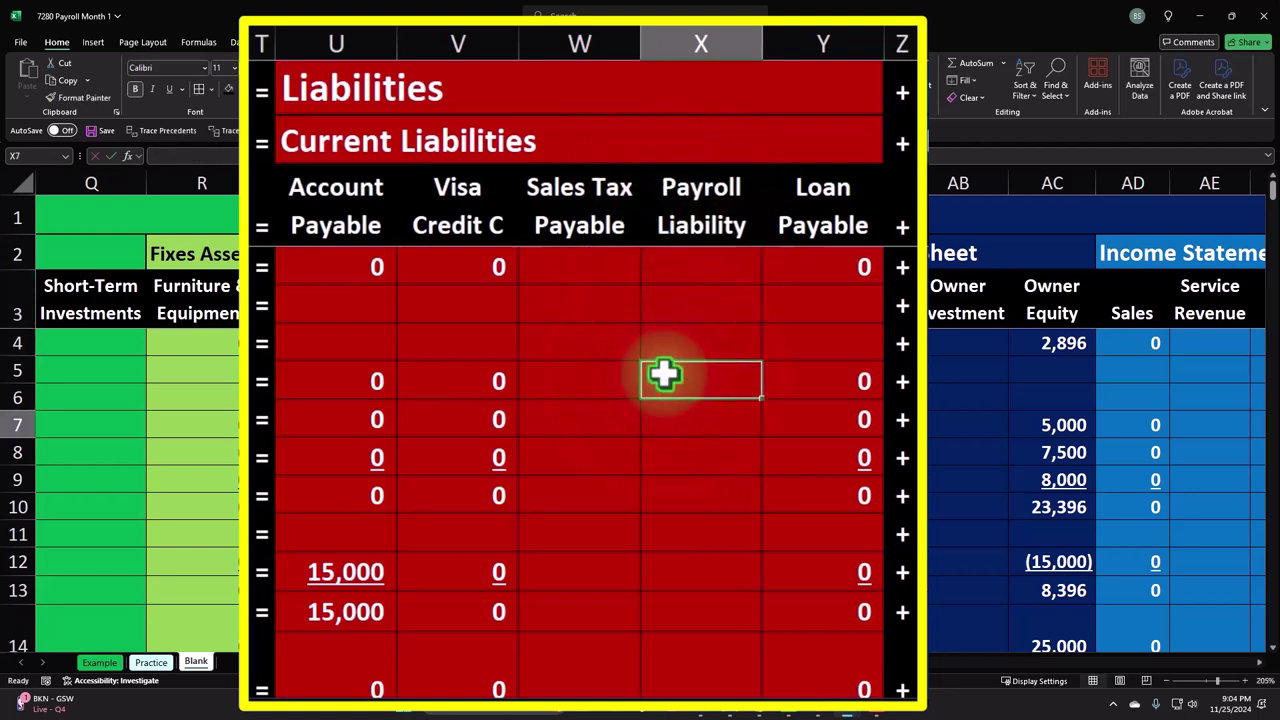
pyautogui.scroll(-9, 665, 385)
pyautogui.scroll(-13, 670, 397)
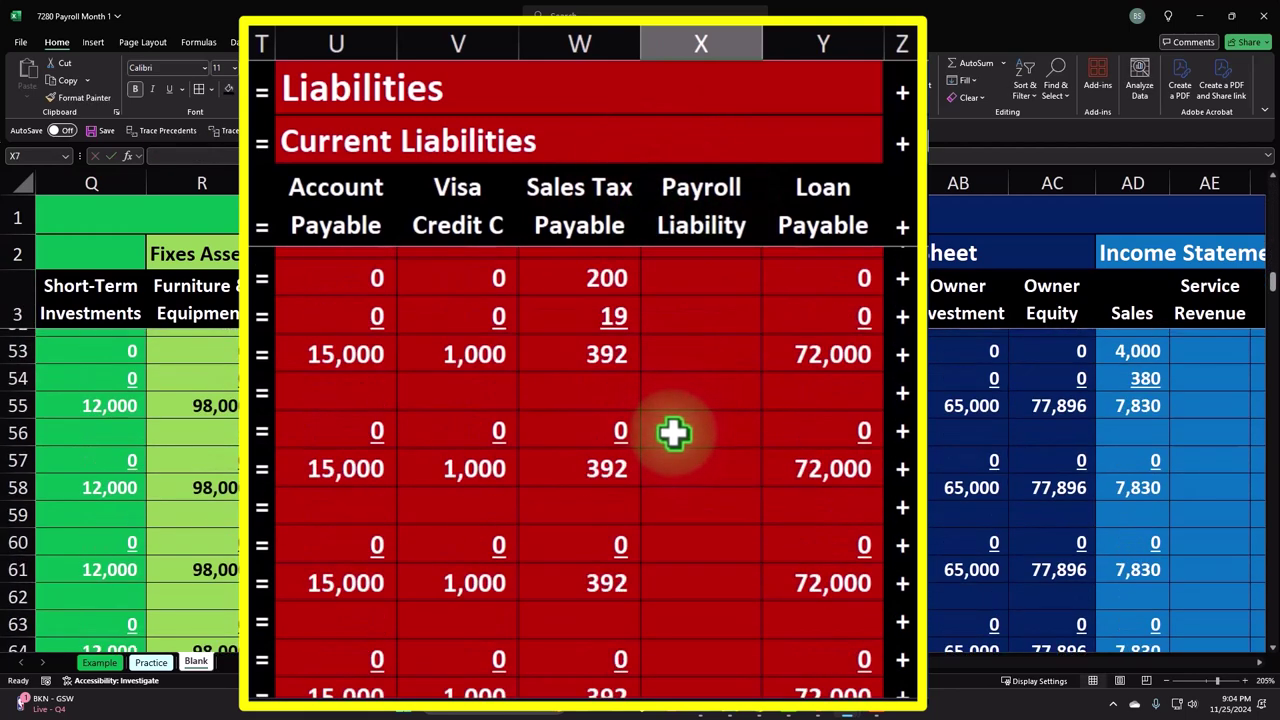
pyautogui.scroll(-10, 678, 446)
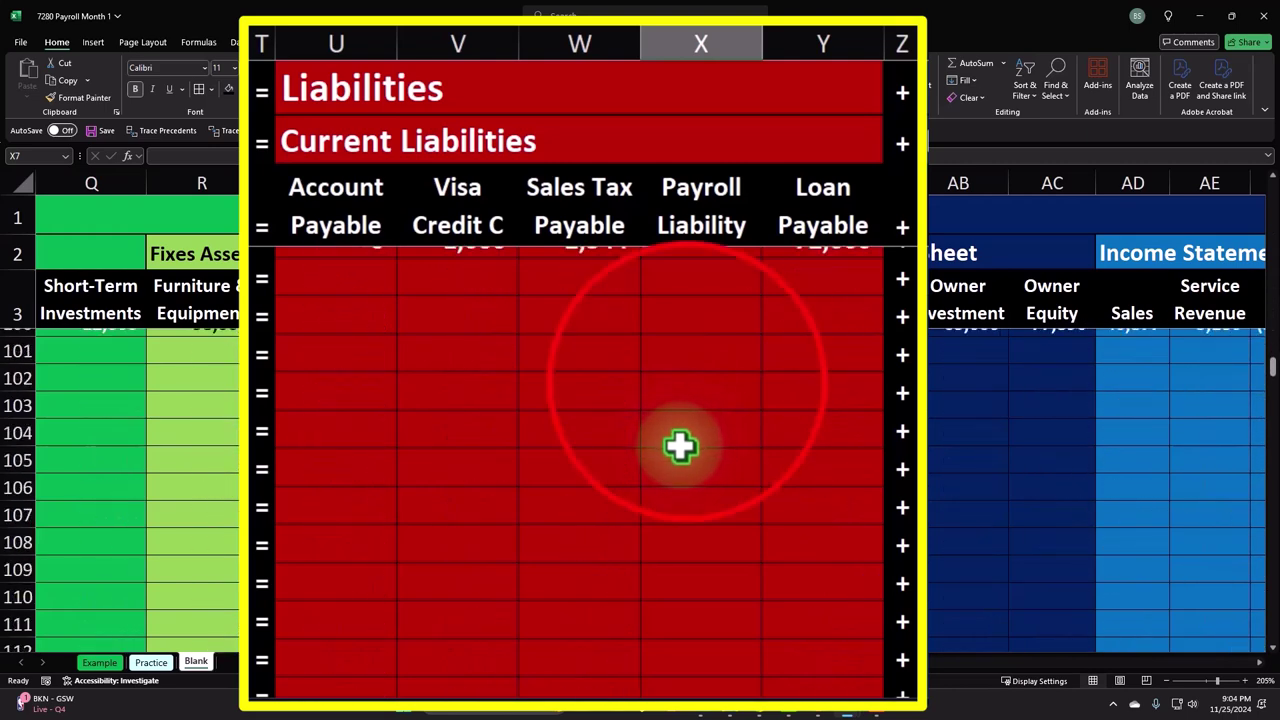
pyautogui.click(680, 380)
pyautogui.scroll(2, 684, 381)
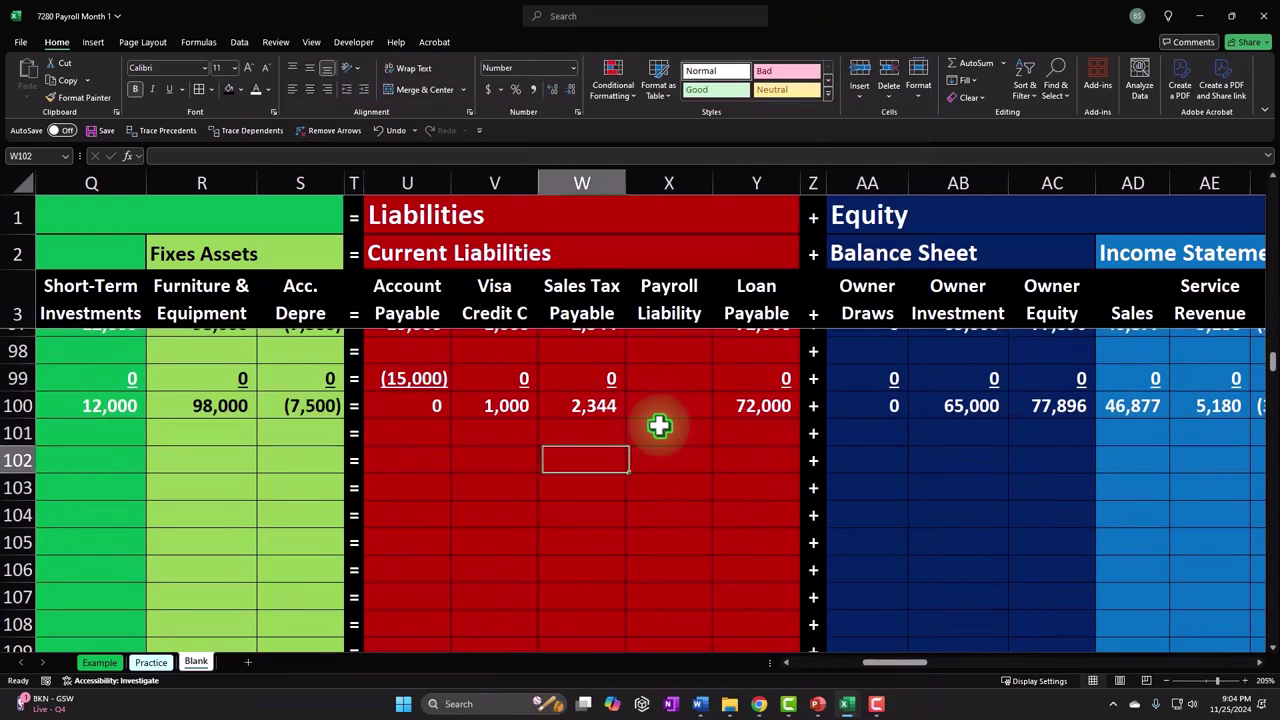
pyautogui.hotkey('ctrl', 'Left')
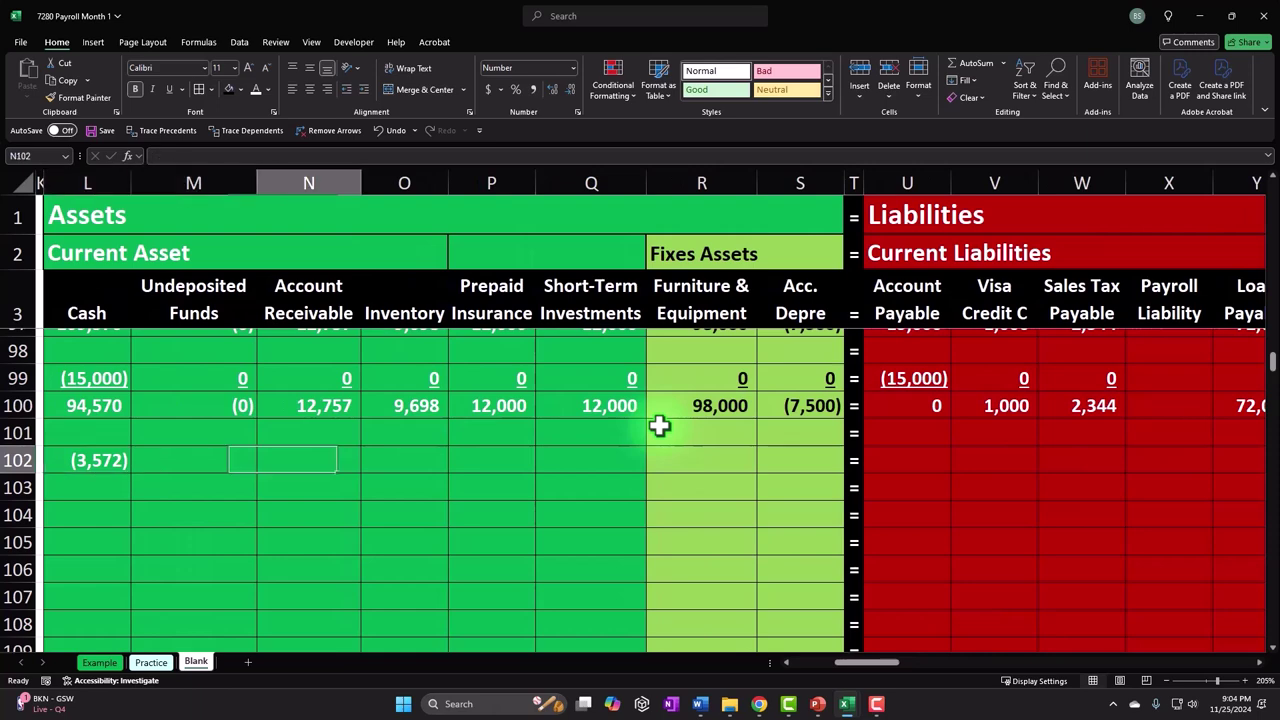
pyautogui.hotkey('ctrl', 'Right')
pyautogui.press('Left')
pyautogui.press('Left')
pyautogui.press('Left')
pyautogui.press('Left')
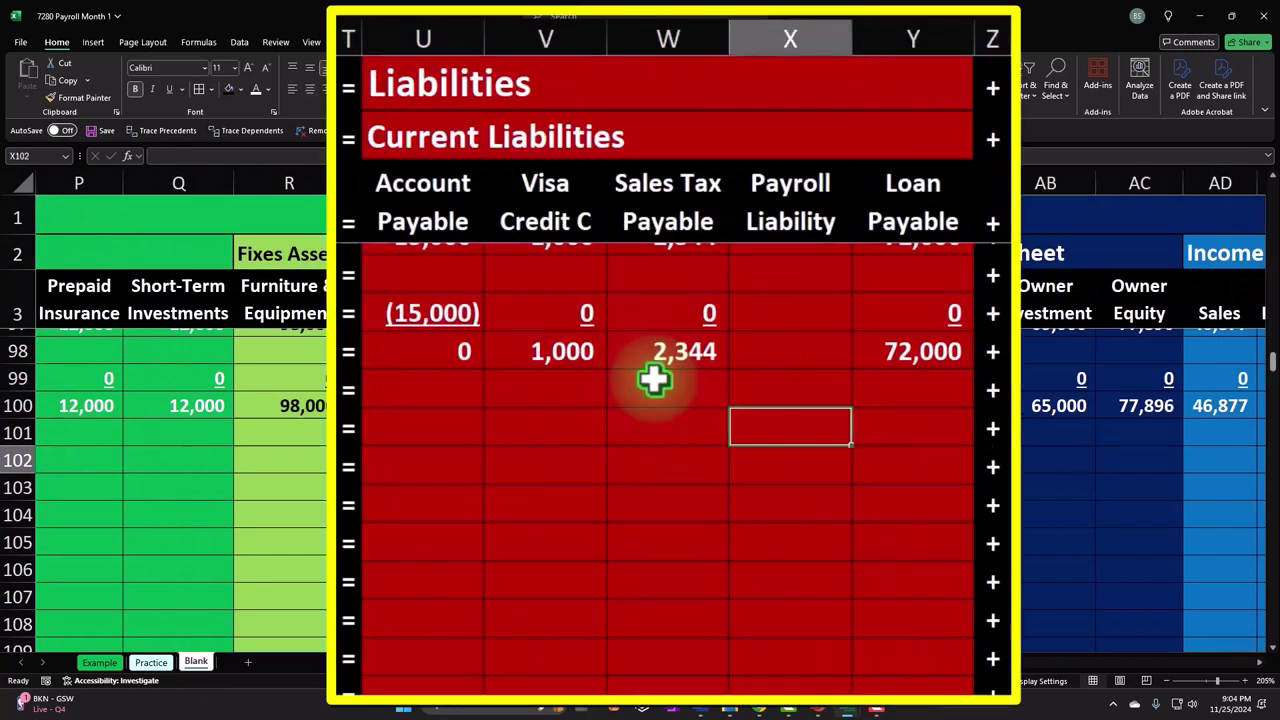
# - Enter =SUM(DC4:DE4) in X102, totalling the first employee's withholdings as 1,011
pyautogui.write('=sum(')
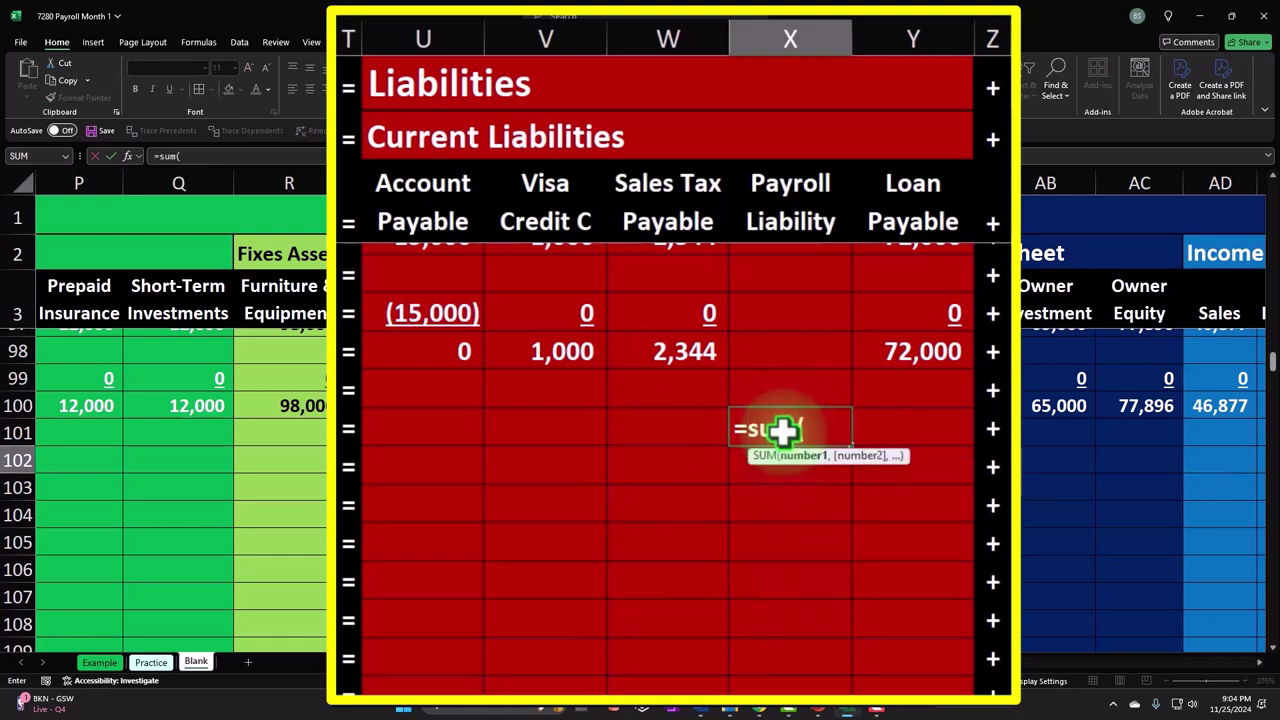
pyautogui.press('Up')
pyautogui.press('Up')
pyautogui.press('Up')
pyautogui.press('Up')
pyautogui.press('Up')
pyautogui.press('Up')
pyautogui.press('Up')
pyautogui.press('Up')
pyautogui.press('Up')
pyautogui.press('Up')
pyautogui.press('Up')
pyautogui.press('Up')
pyautogui.press('Up')
pyautogui.press('Up')
pyautogui.press('Up')
pyautogui.press('Up')
pyautogui.press('Up')
pyautogui.press('Up')
pyautogui.press('Up')
pyautogui.press('Up')
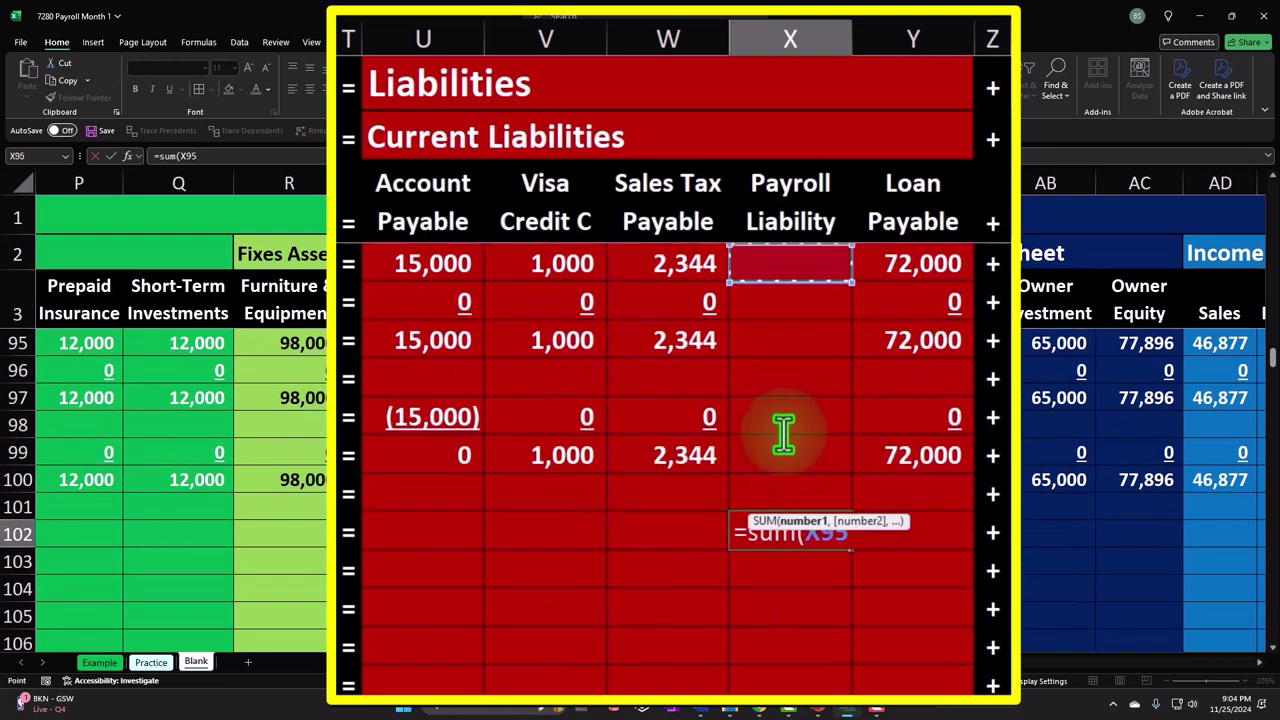
pyautogui.press('Up')
pyautogui.press('Up')
pyautogui.press('Up')
pyautogui.press('Up')
pyautogui.press('Up')
pyautogui.press('Up')
pyautogui.press('Up')
pyautogui.press('Up')
pyautogui.press('Up')
pyautogui.press('Up')
pyautogui.press('Up')
pyautogui.press('Up')
pyautogui.press('Up')
pyautogui.press('Up')
pyautogui.press('Up')
pyautogui.press('Up')
pyautogui.press('Up')
pyautogui.press('Up')
pyautogui.press('Up')
pyautogui.press('Up')
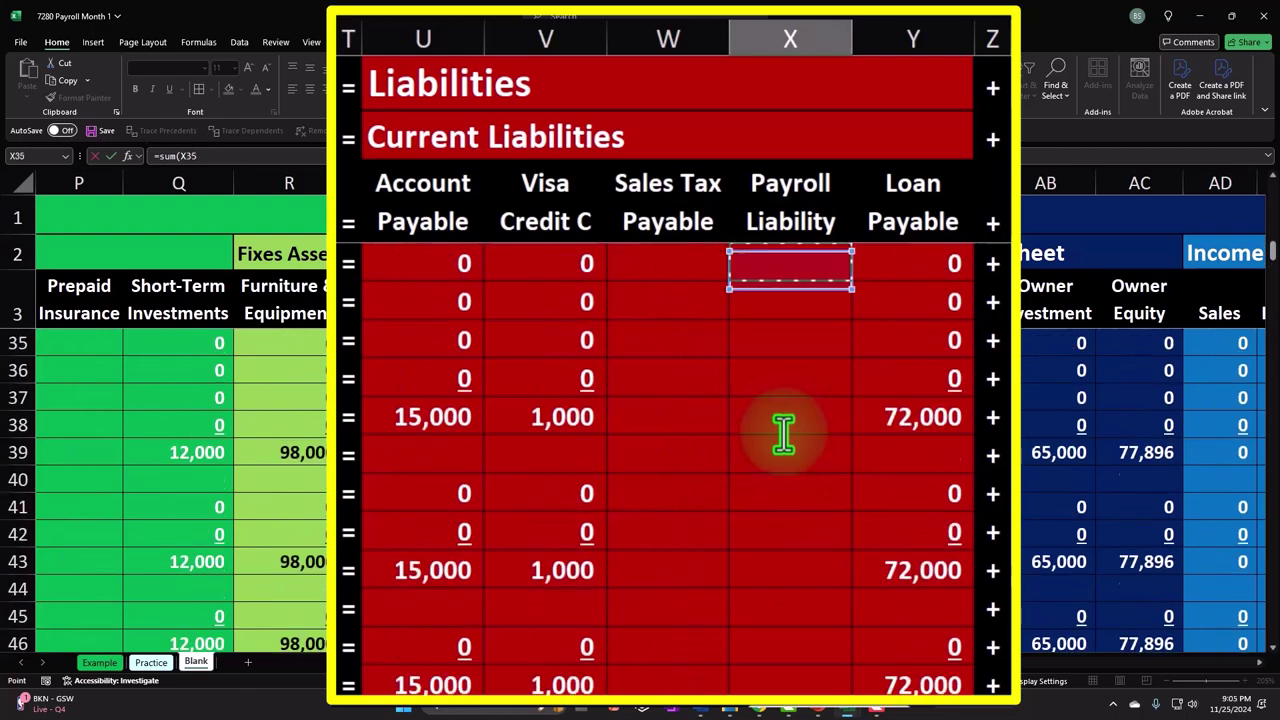
pyautogui.press('Right')
pyautogui.press('Right')
pyautogui.press('Right')
pyautogui.press('Right')
pyautogui.press('Right')
pyautogui.press('Right')
pyautogui.press('Right')
pyautogui.press('Right')
pyautogui.press('Right')
pyautogui.press('Right')
pyautogui.press('Right')
pyautogui.press('Right')
pyautogui.press('Right')
pyautogui.press('Right')
pyautogui.press('Right')
pyautogui.press('Right')
pyautogui.press('Right')
pyautogui.press('Right')
pyautogui.press('Right')
pyautogui.press('Right')
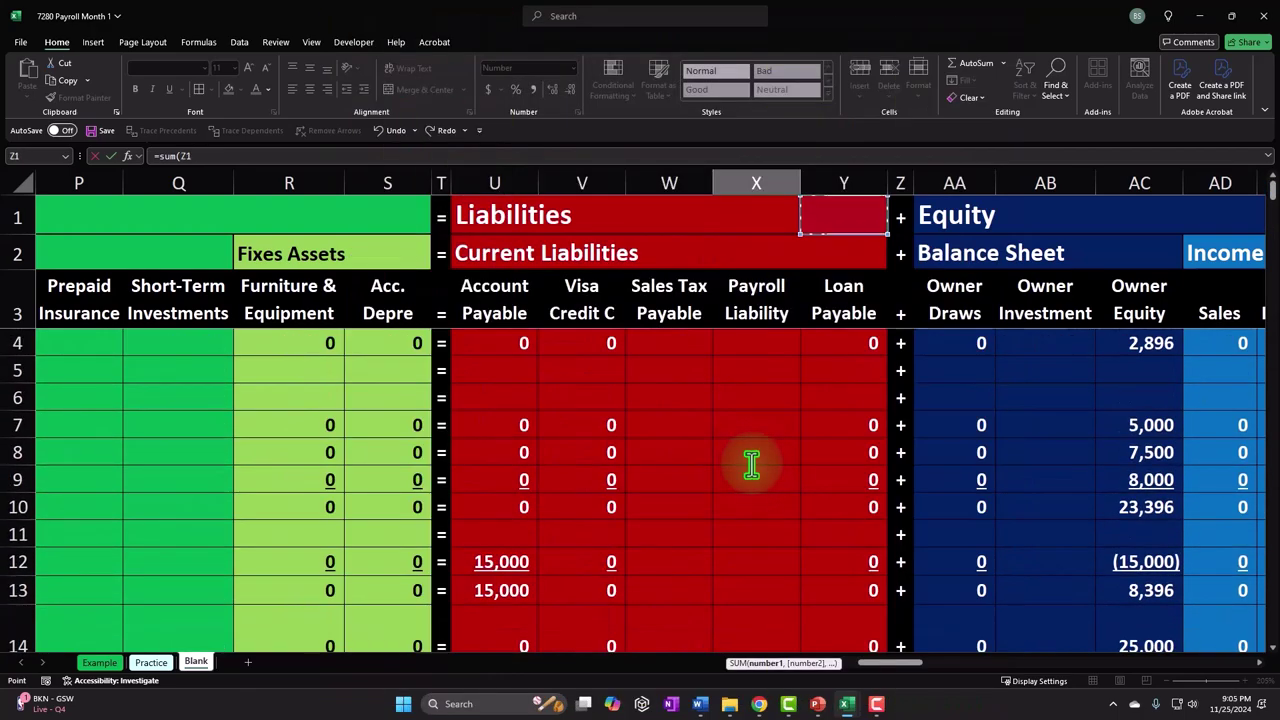
pyautogui.press('Right')
pyautogui.press('Right')
pyautogui.press('Right')
pyautogui.press('Right')
pyautogui.press('Right')
pyautogui.press('Right')
pyautogui.press('Right')
pyautogui.press('Right')
pyautogui.press('Right')
pyautogui.press('Right')
pyautogui.press('Right')
pyautogui.press('Right')
pyautogui.press('Right')
pyautogui.press('Right')
pyautogui.press('Right')
pyautogui.press('Right')
pyautogui.press('Right')
pyautogui.press('Right')
pyautogui.press('Right')
pyautogui.press('Right')
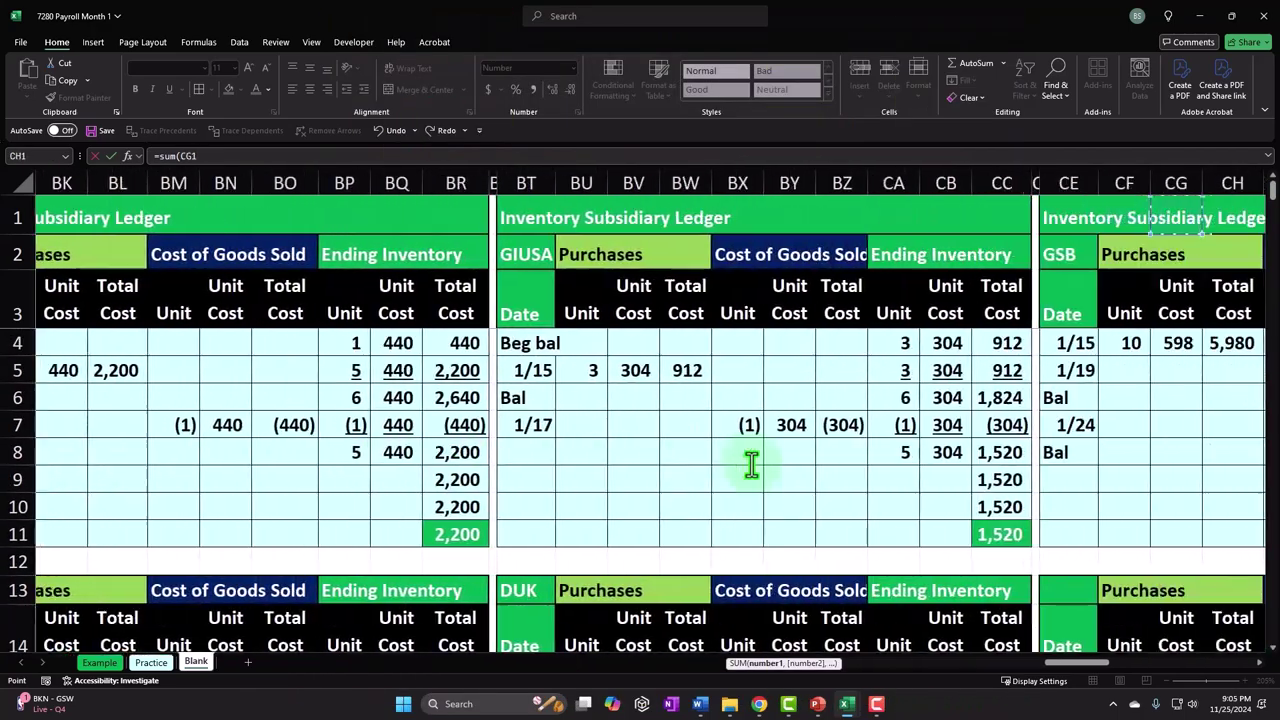
pyautogui.press('Down')
pyautogui.press('Right')
pyautogui.press('Right')
pyautogui.press('Right')
pyautogui.press('Right')
pyautogui.press('Right')
pyautogui.press('Right')
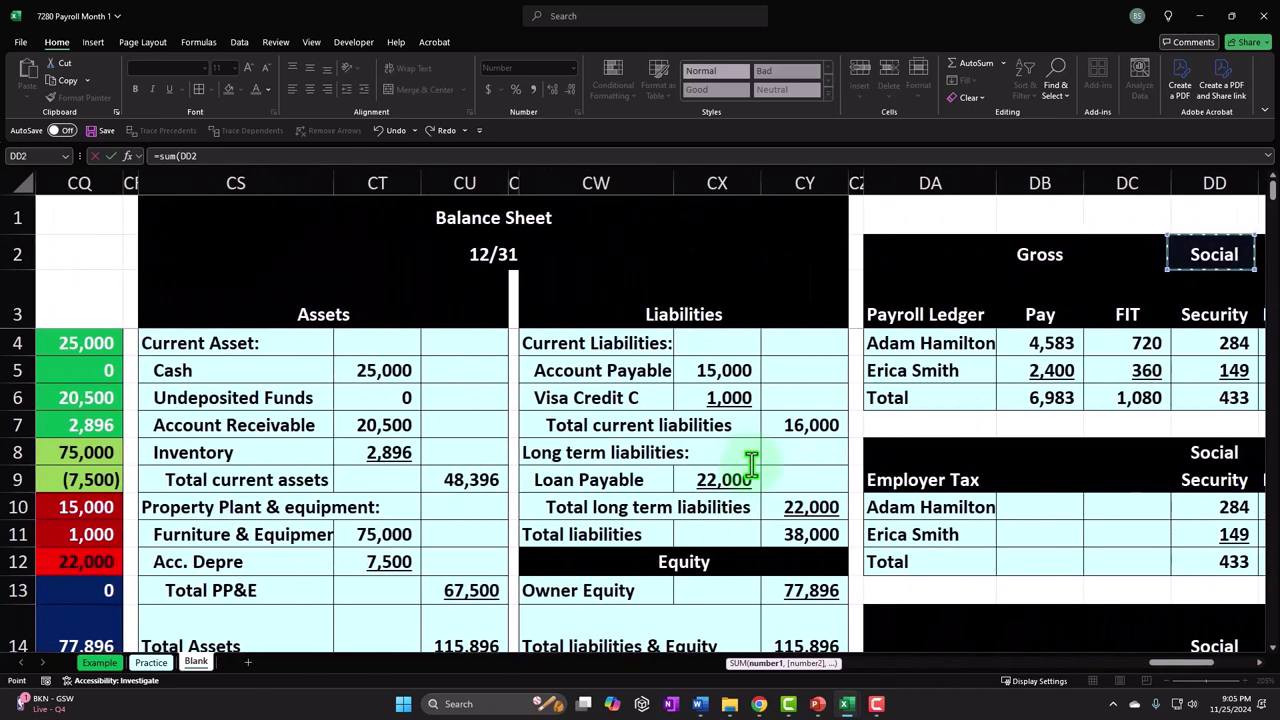
pyautogui.press('Left')
pyautogui.press('Down')
pyautogui.press('Down')
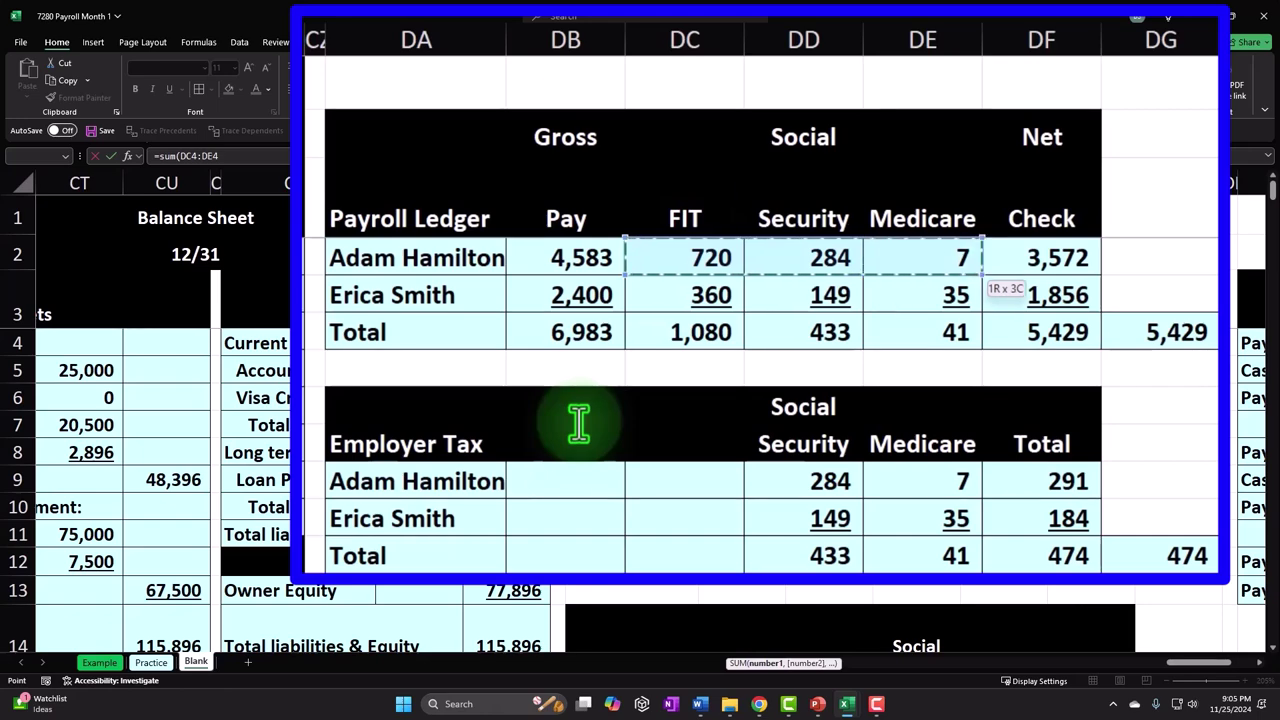
pyautogui.press('Return')
# - Fill the assets, liabilities and equity total formulas from row 100 down to row 102
pyautogui.press('Down')
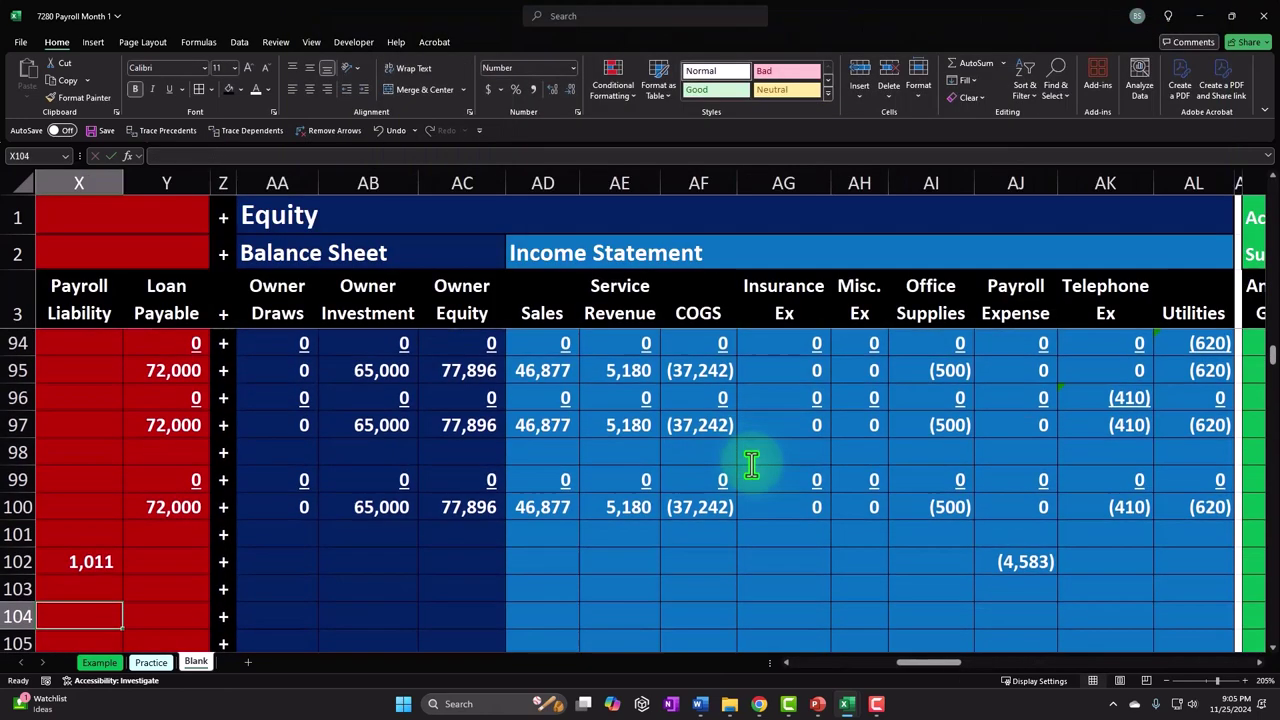
pyautogui.press('Left')
pyautogui.press('Left')
pyautogui.press('Left')
pyautogui.press('Left')
pyautogui.press('Left')
pyautogui.press('Left')
pyautogui.press('Left')
pyautogui.press('Left')
pyautogui.press('Left')
pyautogui.press('Left')
pyautogui.press('Left')
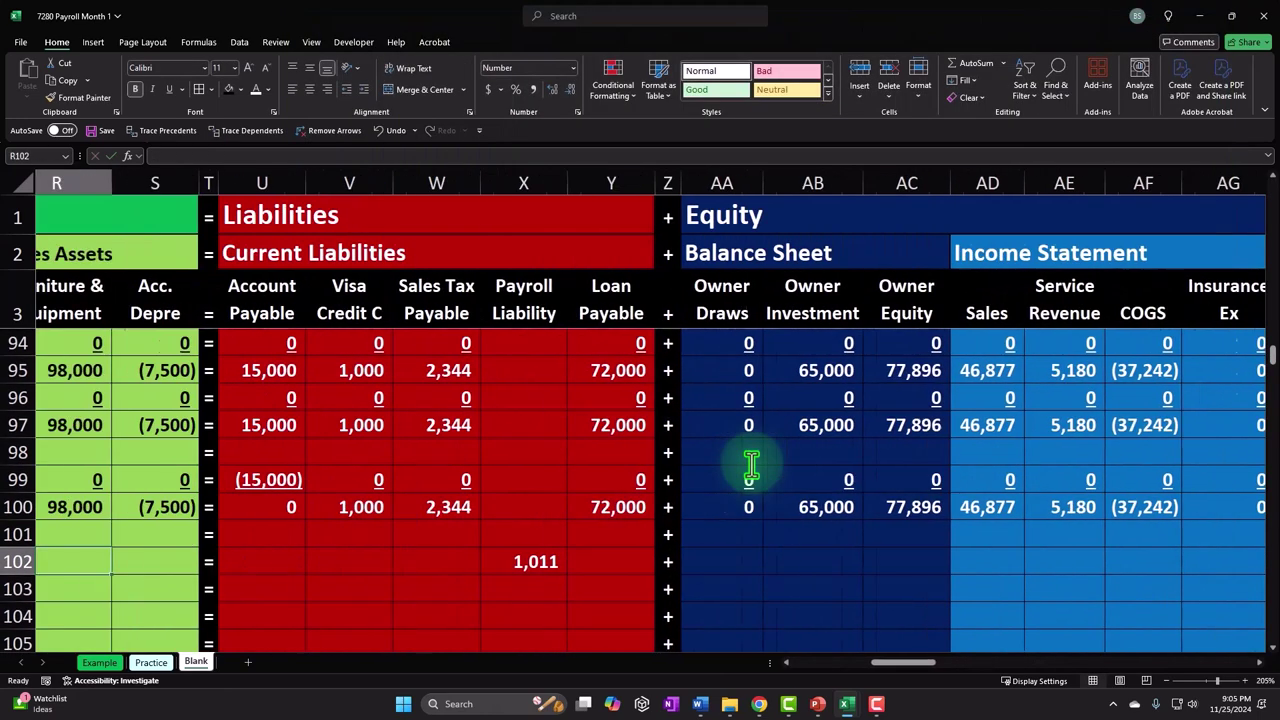
pyautogui.press('Left')
pyautogui.press('Left')
pyautogui.press('Left')
pyautogui.press('Left')
pyautogui.press('Left')
pyautogui.press('Left')
pyautogui.press('Left')
pyautogui.press('Left')
pyautogui.press('Left')
pyautogui.press('Left')
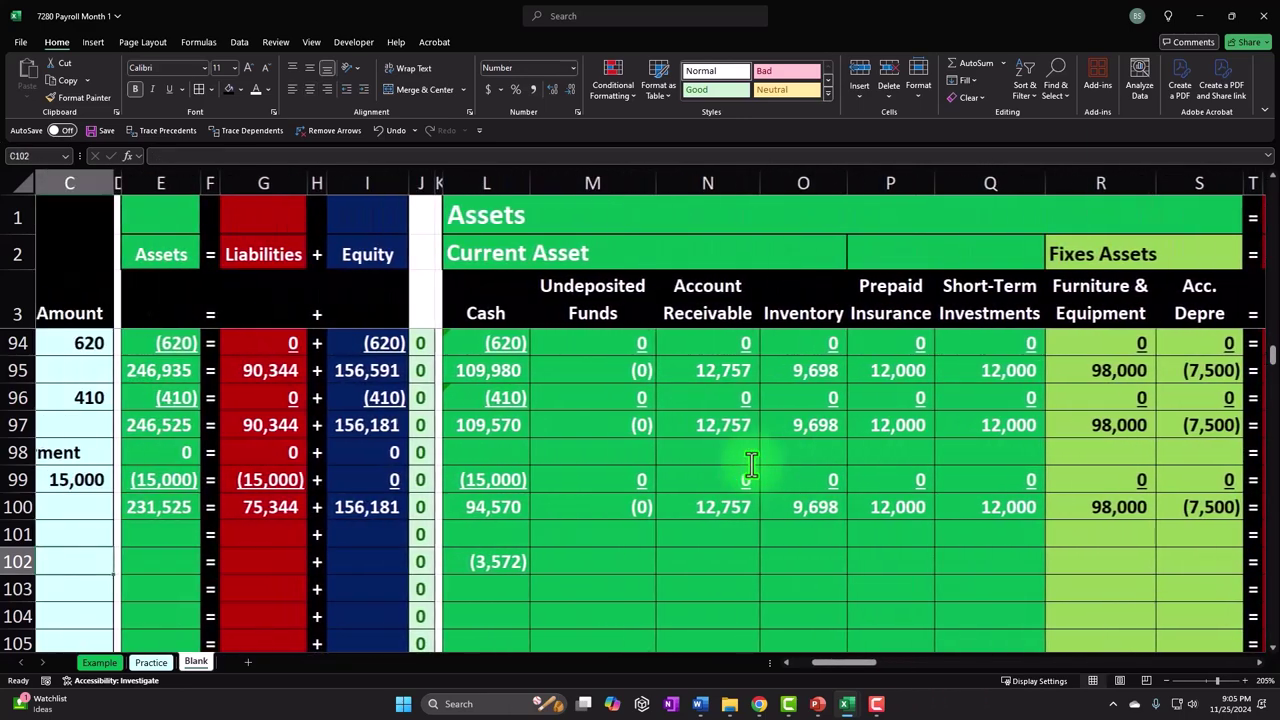
pyautogui.press('Left')
pyautogui.press('Left')
pyautogui.click(508, 510)
pyautogui.moveTo(590, 537); pyautogui.dragTo(600, 598)
pyautogui.click(722, 513)
pyautogui.moveTo(743, 533); pyautogui.dragTo(740, 603)
pyautogui.click(870, 520)
pyautogui.moveTo(893, 537); pyautogui.dragTo(888, 605)
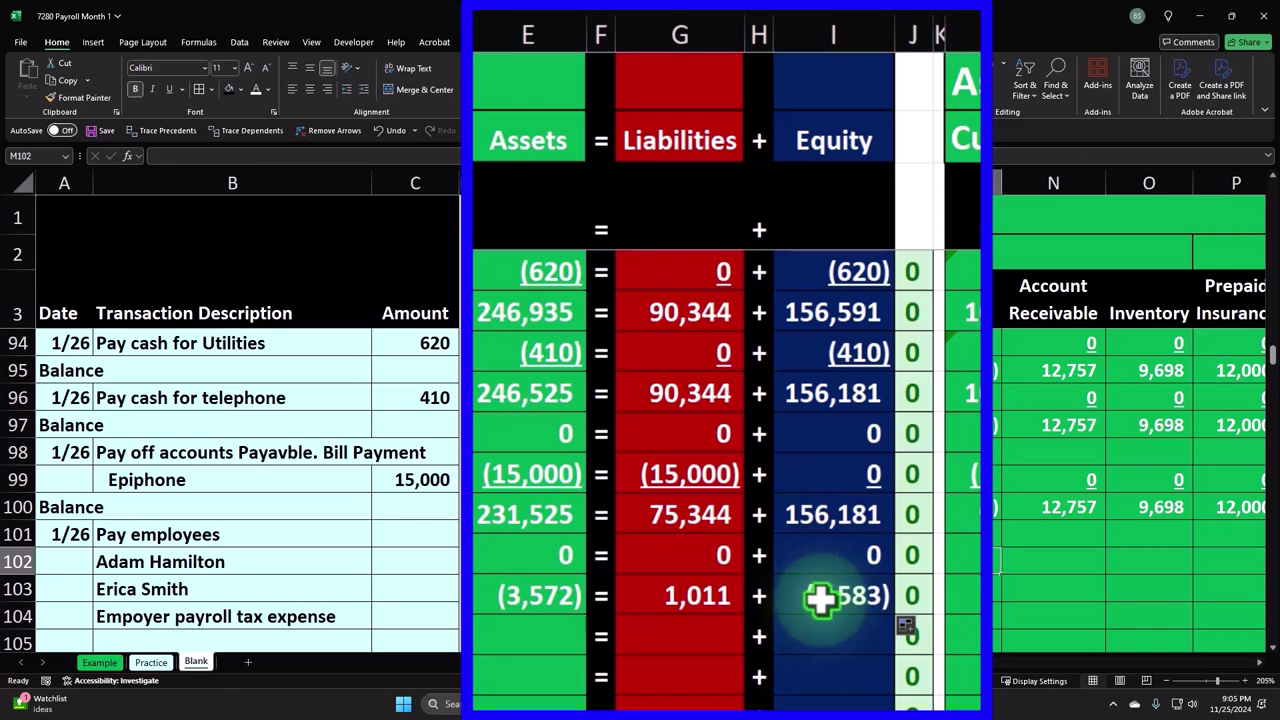
# - Enter 0 in row 102's remaining accounts and -4583 as the Payroll Expense in AJ102
pyautogui.press('Right')
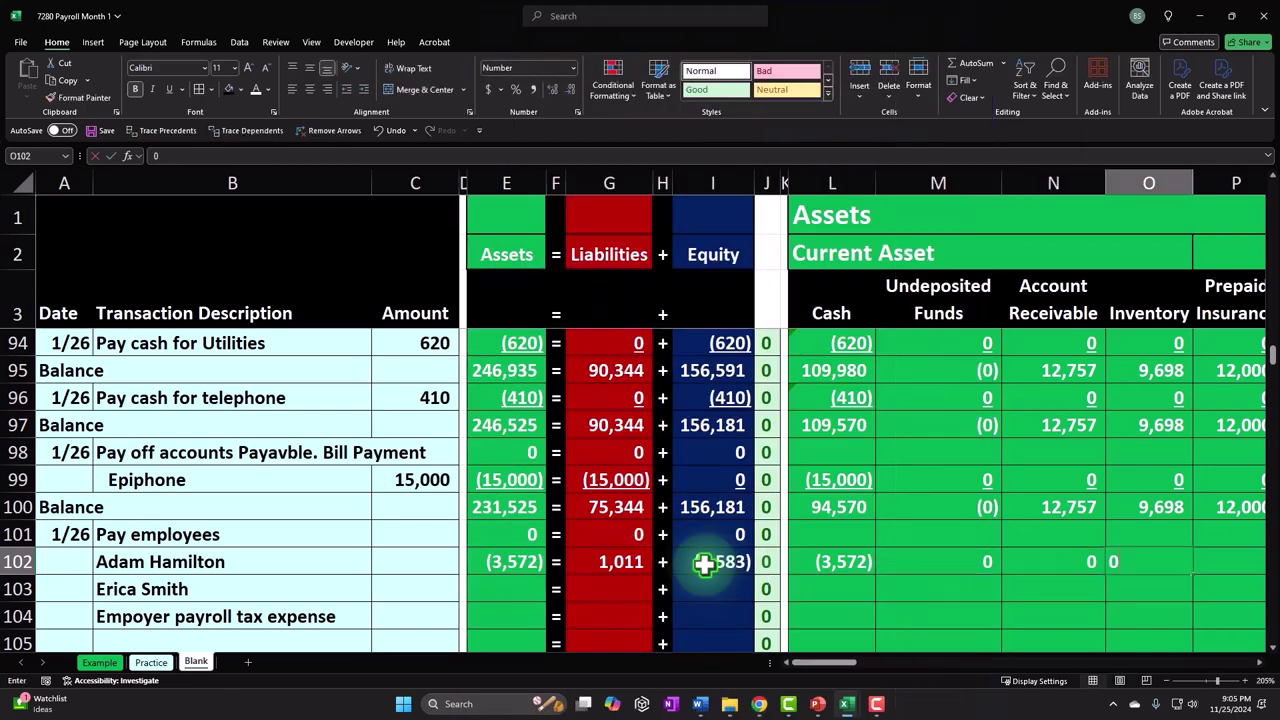
pyautogui.press('Right')
pyautogui.write('0')
pyautogui.press('Right')
pyautogui.write('0')
pyautogui.press('Right')
pyautogui.write('0')
pyautogui.press('Right')
pyautogui.write('0')
pyautogui.press('Right')
pyautogui.write('0')
pyautogui.press('Right')
pyautogui.write('0')
pyautogui.press('Right')
pyautogui.write('0')
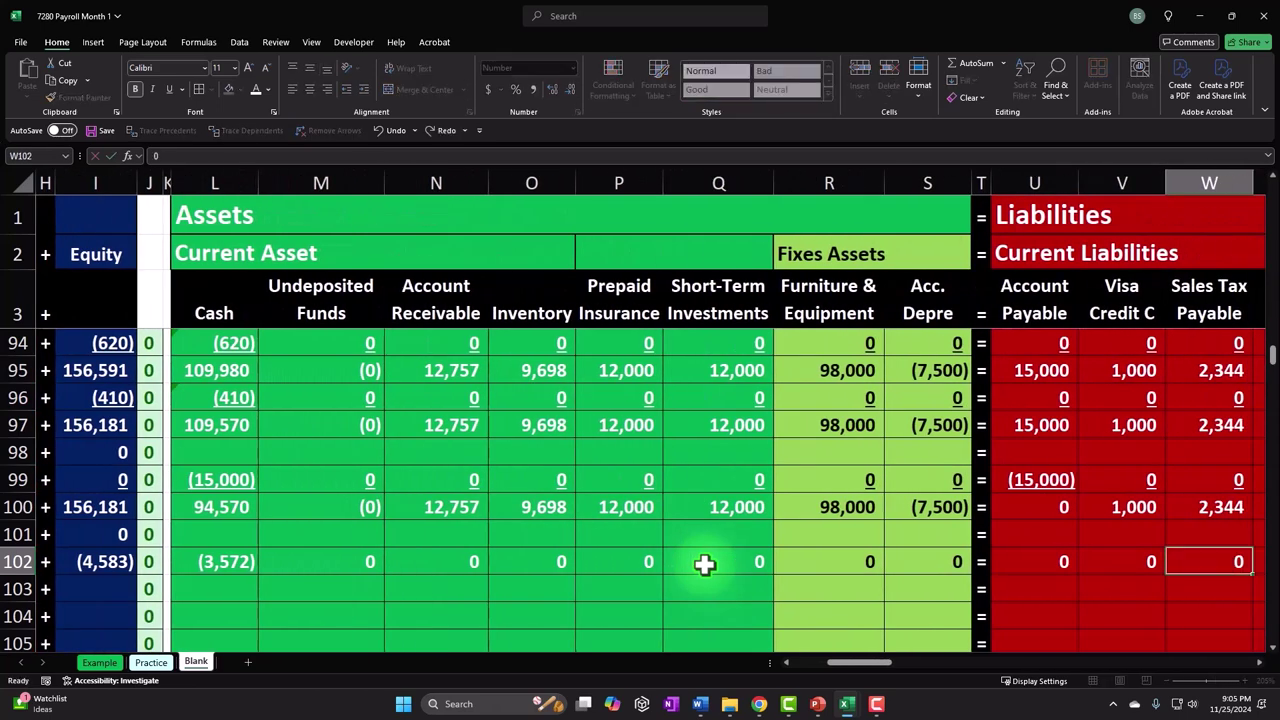
pyautogui.press('Right')
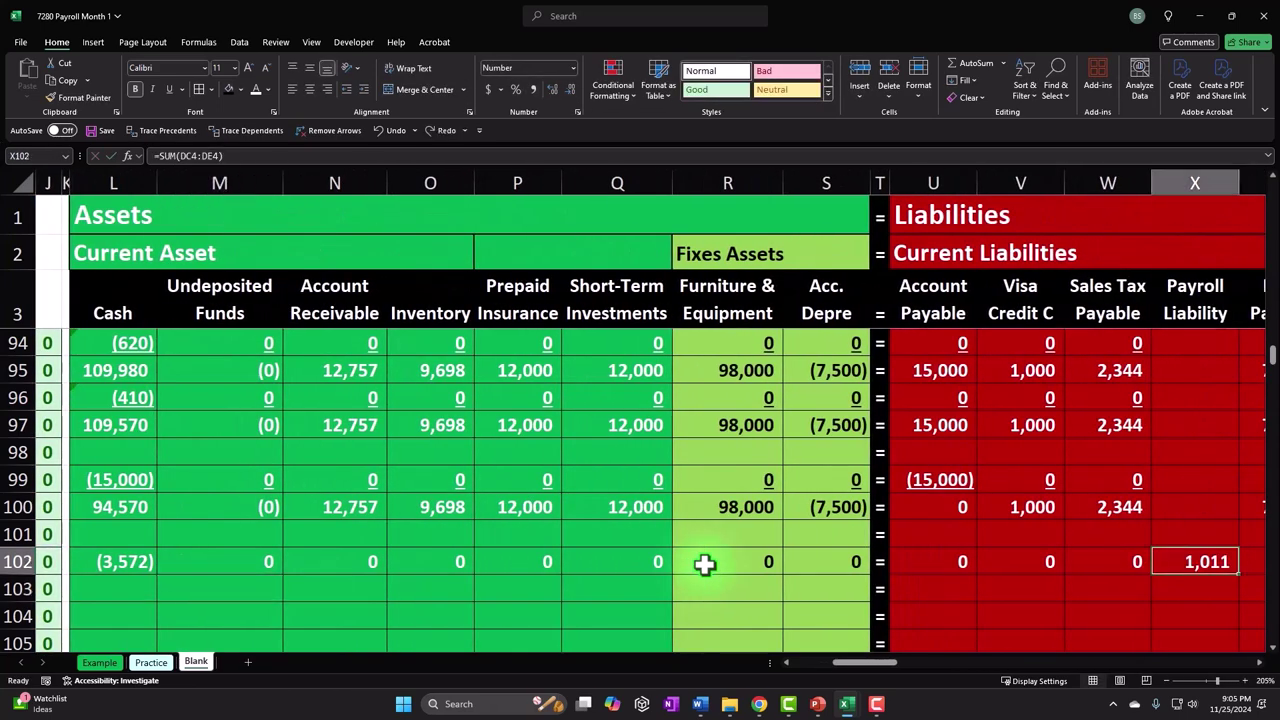
pyautogui.press('Right')
pyautogui.write('0')
pyautogui.press('Right')
pyautogui.press('Right')
pyautogui.write('0')
pyautogui.press('Right')
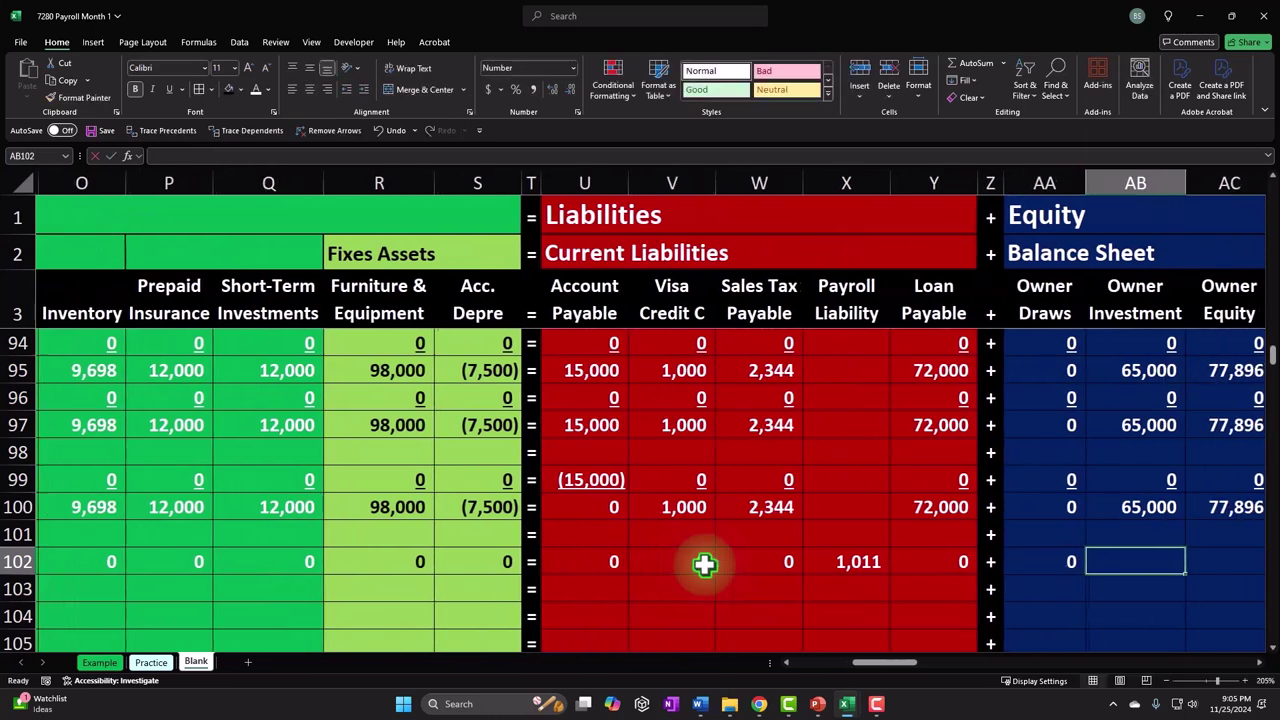
pyautogui.write('0')
pyautogui.press('Right')
pyautogui.write('0')
pyautogui.press('Right')
pyautogui.write('0')
pyautogui.press('Right')
pyautogui.write('0')
pyautogui.press('Right')
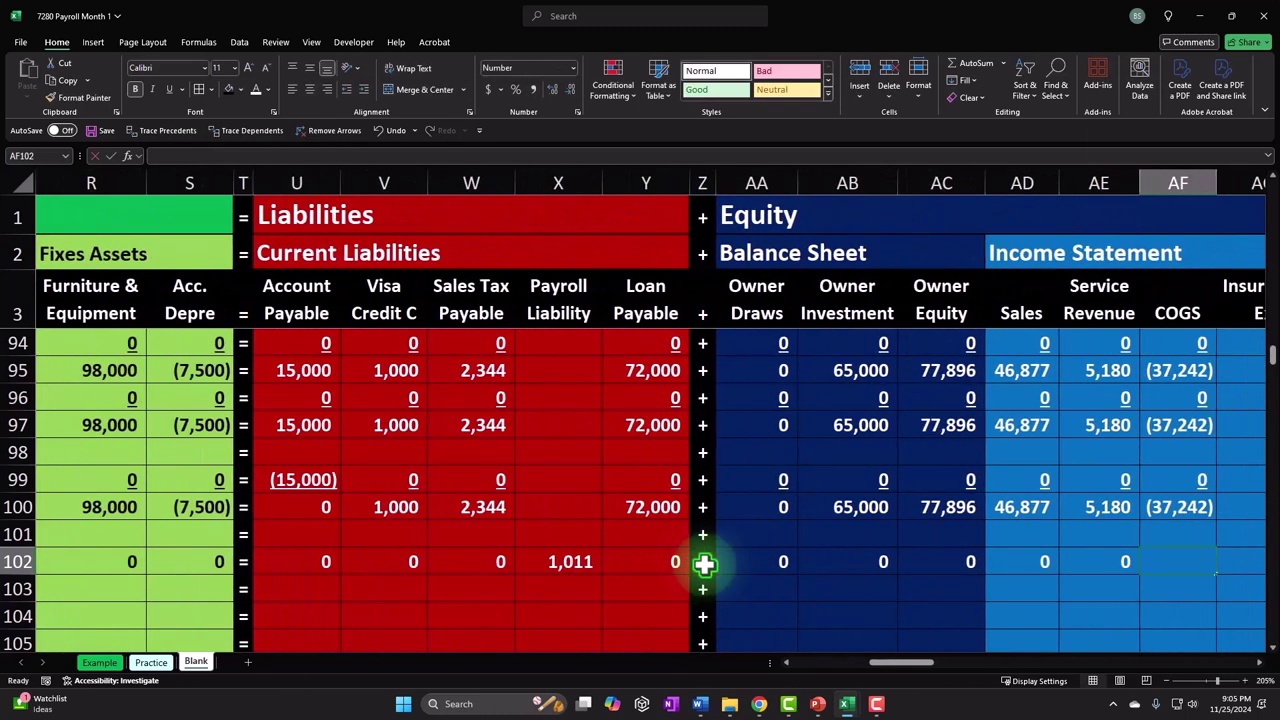
pyautogui.write('0')
pyautogui.press('Right')
pyautogui.write('0')
pyautogui.press('Right')
pyautogui.write('0')
pyautogui.press('Right')
pyautogui.write('-4583')
pyautogui.press('Right')
pyautogui.write('0')
pyautogui.press('Right')
pyautogui.write('0')
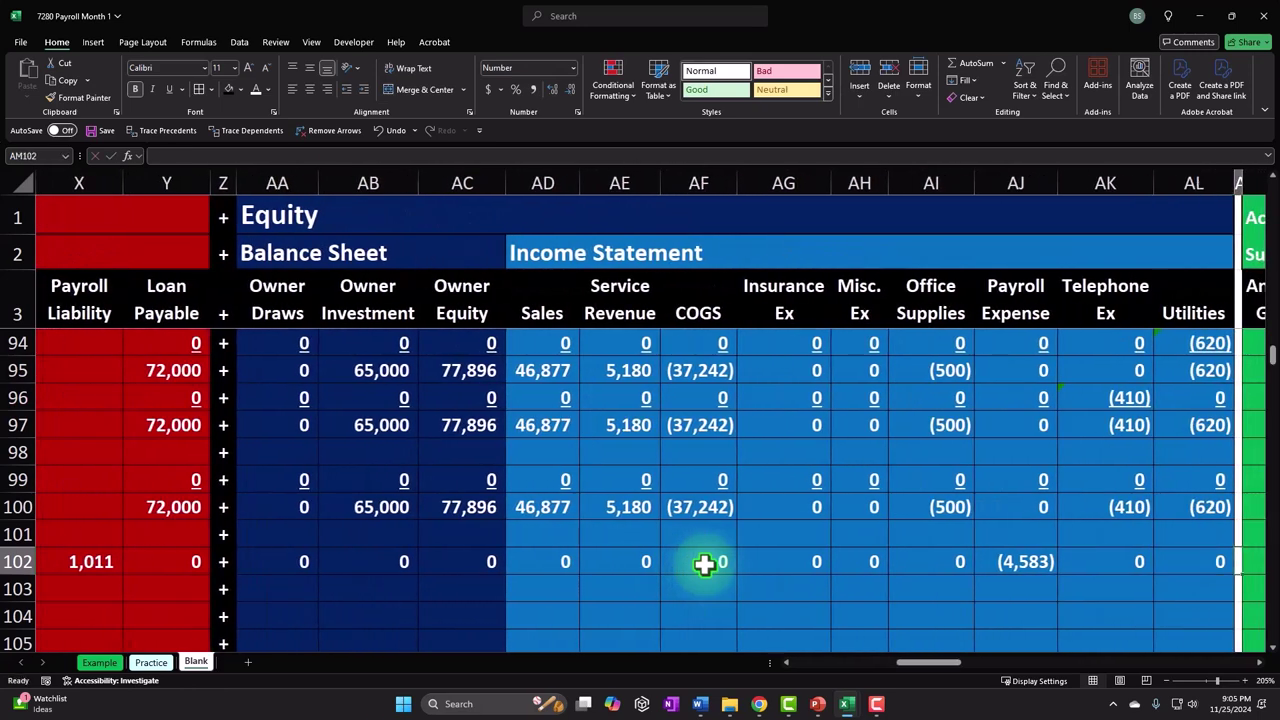
pyautogui.press('Home')
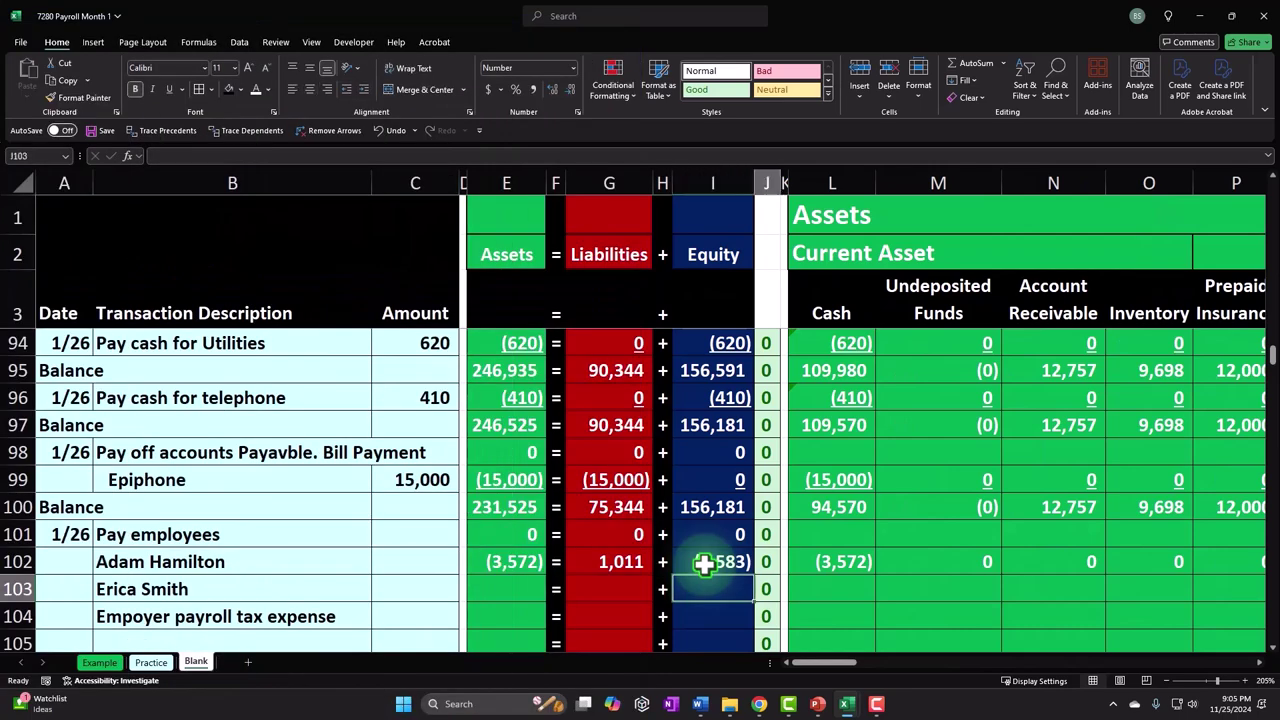
# - Link row 103's Cash cell to the second employee's net check as a negative amount
pyautogui.write('-')
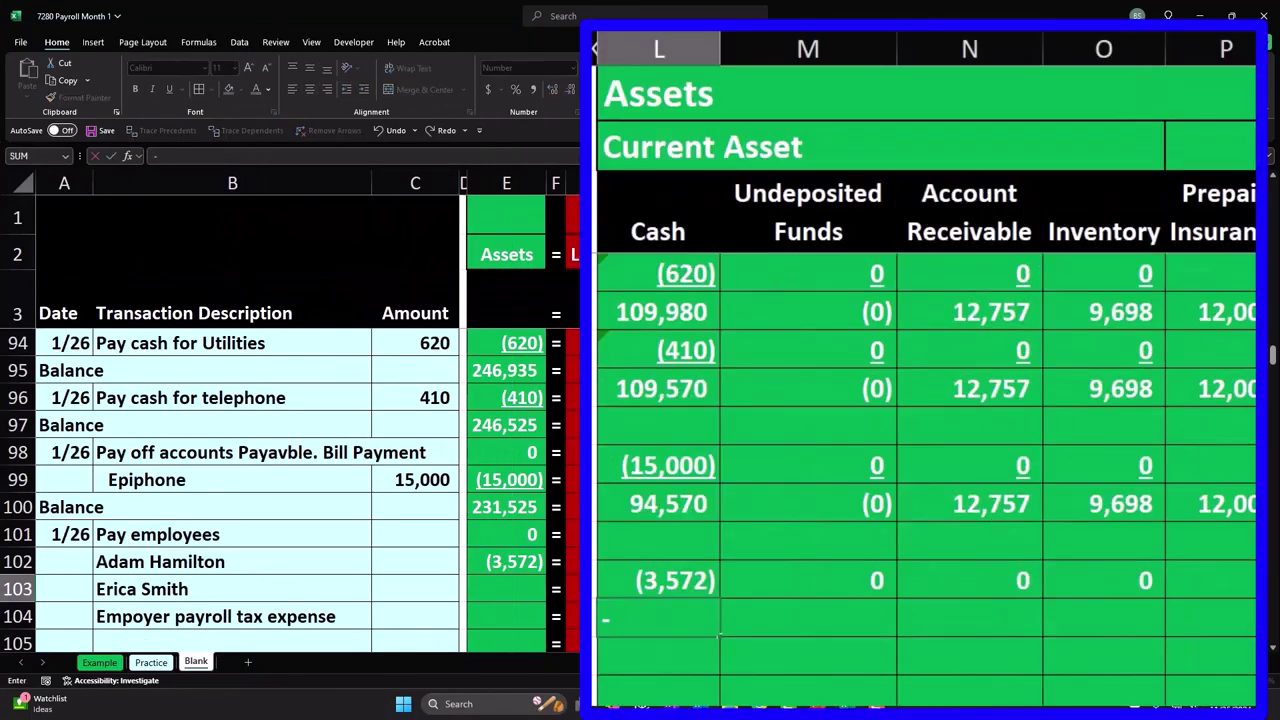
pyautogui.press('Up')
pyautogui.press('Up')
pyautogui.press('Up')
pyautogui.press('Up')
pyautogui.press('Up')
pyautogui.press('Up')
pyautogui.press('Up')
pyautogui.press('Up')
pyautogui.press('Up')
pyautogui.press('Up')
pyautogui.press('Up')
pyautogui.press('Up')
pyautogui.press('Up')
pyautogui.press('Up')
pyautogui.press('Up')
pyautogui.press('Up')
pyautogui.press('Up')
pyautogui.press('Up')
pyautogui.press('Up')
pyautogui.press('Up')
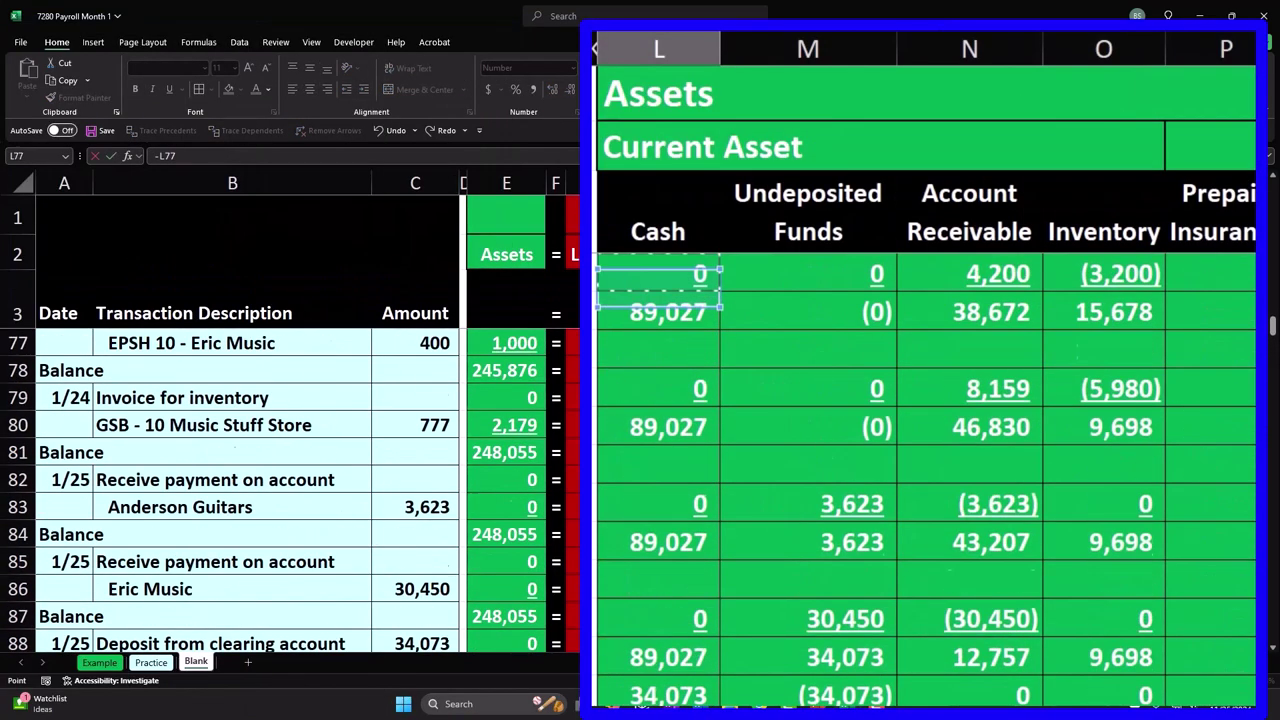
pyautogui.press('Up')
pyautogui.press('Up')
pyautogui.press('Up')
pyautogui.press('Up')
pyautogui.press('Up')
pyautogui.press('Up')
pyautogui.press('Up')
pyautogui.press('Up')
pyautogui.press('Up')
pyautogui.press('Up')
pyautogui.press('Up')
pyautogui.press('Up')
pyautogui.press('Up')
pyautogui.press('Up')
pyautogui.press('Up')
pyautogui.press('Up')
pyautogui.press('Up')
pyautogui.press('Up')
pyautogui.press('Up')
pyautogui.press('Up')
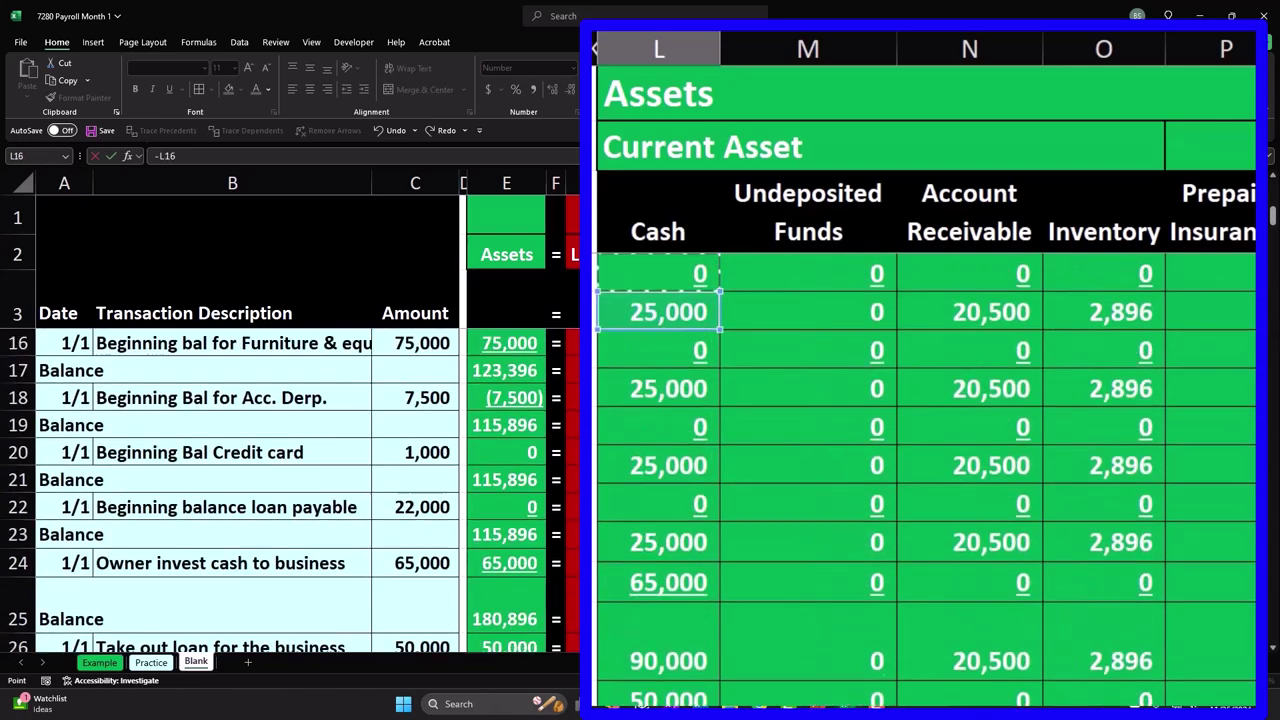
pyautogui.press('Right')
pyautogui.press('Right')
pyautogui.press('Right')
pyautogui.press('Right')
pyautogui.press('Right')
pyautogui.press('Right')
pyautogui.press('Right')
pyautogui.press('Right')
pyautogui.press('Right')
pyautogui.press('Right')
pyautogui.press('Right')
pyautogui.press('Right')
pyautogui.press('Right')
pyautogui.press('Right')
pyautogui.press('Right')
pyautogui.press('Right')
pyautogui.press('Right')
pyautogui.press('Right')
pyautogui.press('Right')
pyautogui.press('Right')
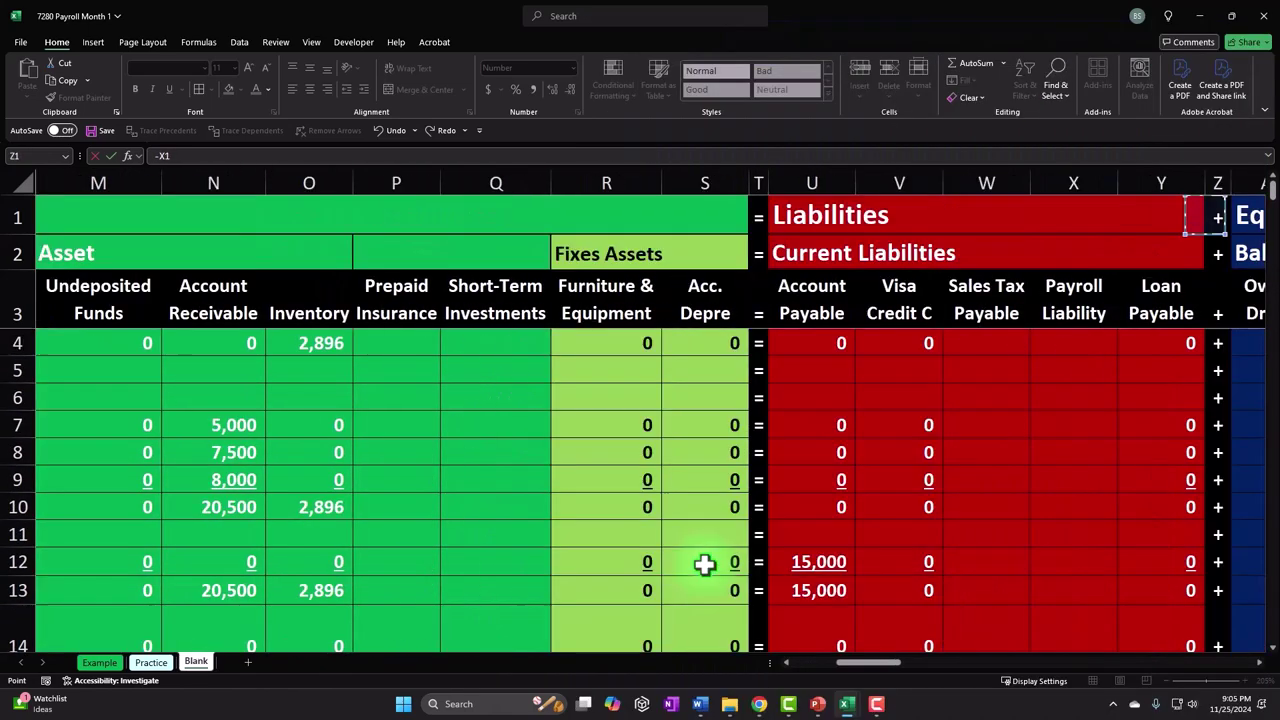
pyautogui.press('Right')
pyautogui.press('Right')
pyautogui.press('Right')
pyautogui.press('Right')
pyautogui.press('Right')
pyautogui.press('Right')
pyautogui.press('Right')
pyautogui.press('Right')
pyautogui.press('Right')
pyautogui.press('Right')
pyautogui.press('Right')
pyautogui.press('Right')
pyautogui.press('Right')
pyautogui.press('Right')
pyautogui.press('Right')
pyautogui.press('Right')
pyautogui.press('Right')
pyautogui.press('Right')
pyautogui.press('Right')
pyautogui.press('Right')
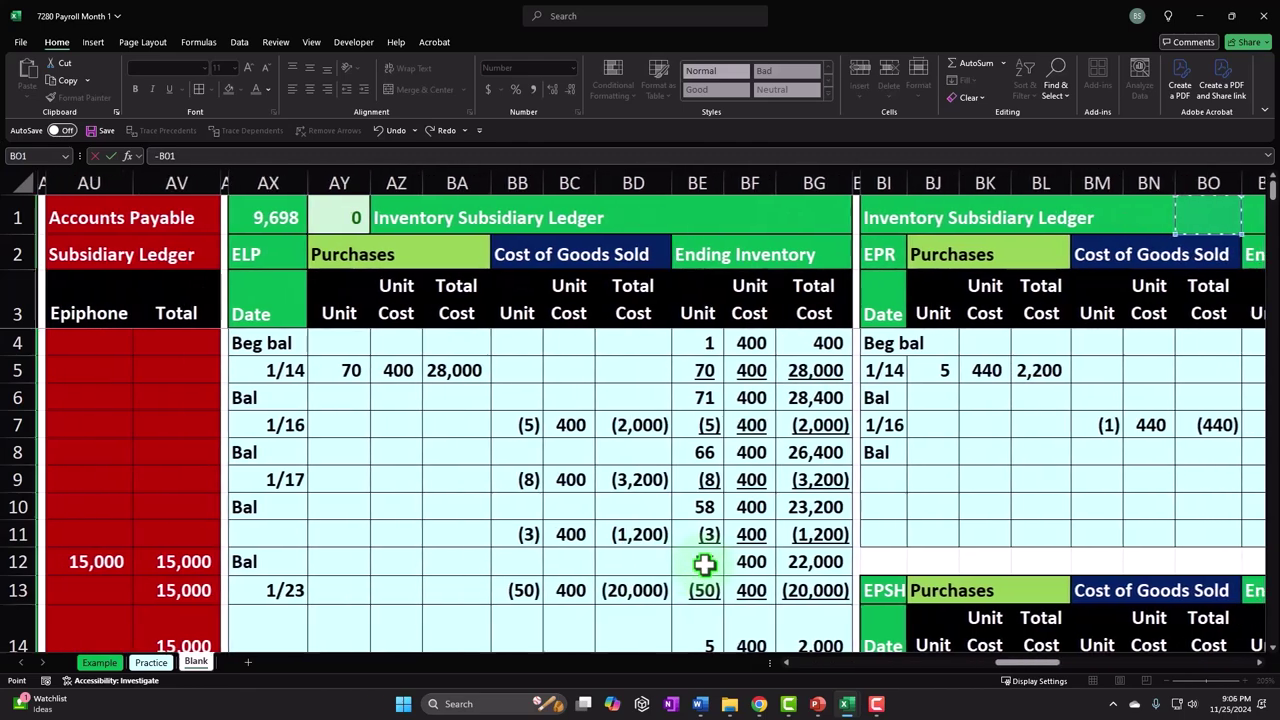
pyautogui.press('Right')
pyautogui.press('Right')
pyautogui.press('Right')
pyautogui.press('Right')
pyautogui.press('Right')
pyautogui.press('Right')
pyautogui.press('Right')
pyautogui.press('Right')
pyautogui.press('Right')
pyautogui.press('Right')
pyautogui.press('Right')
pyautogui.press('Right')
pyautogui.press('Right')
pyautogui.press('Right')
pyautogui.press('Right')
pyautogui.press('Right')
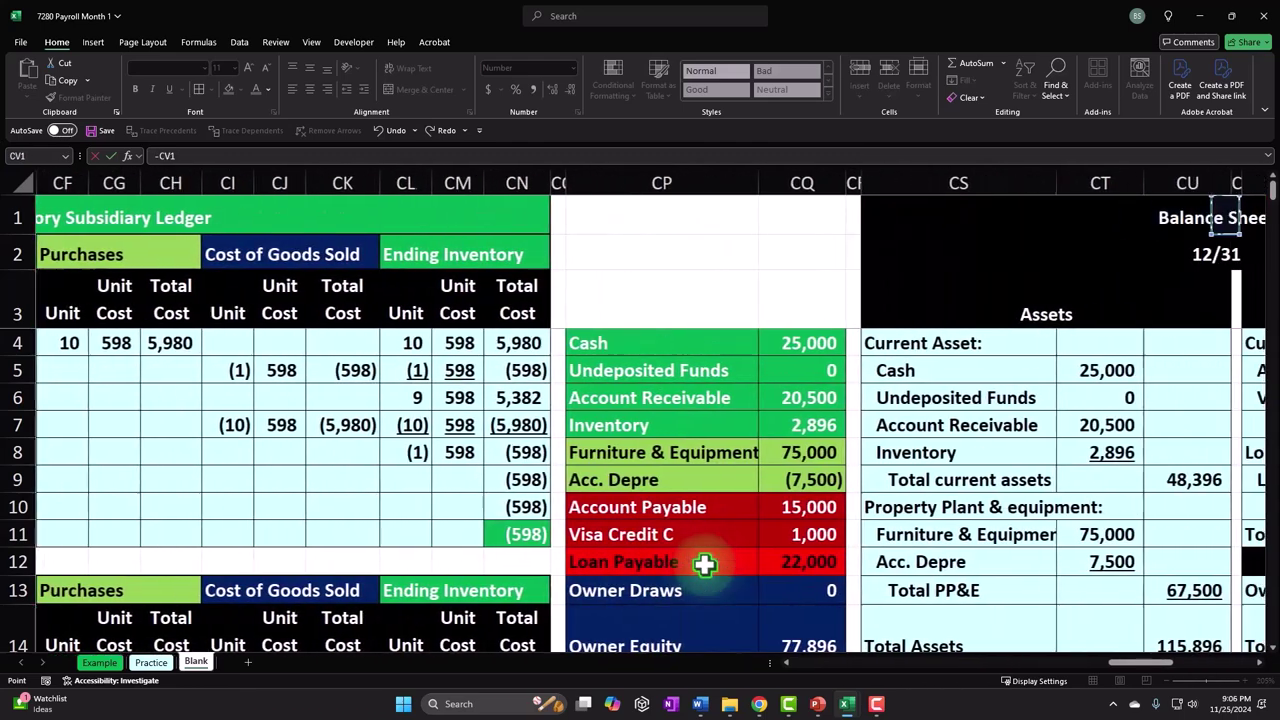
pyautogui.press('Right')
pyautogui.press('Down')
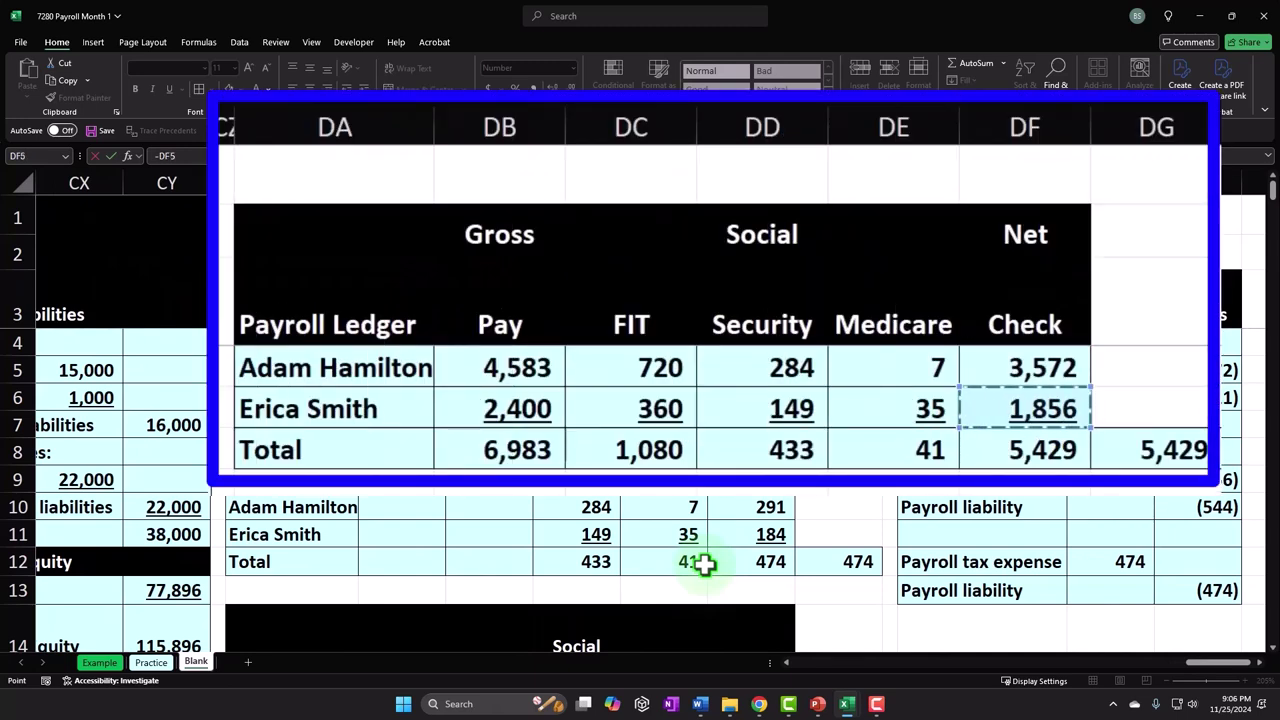
pyautogui.press('Return')
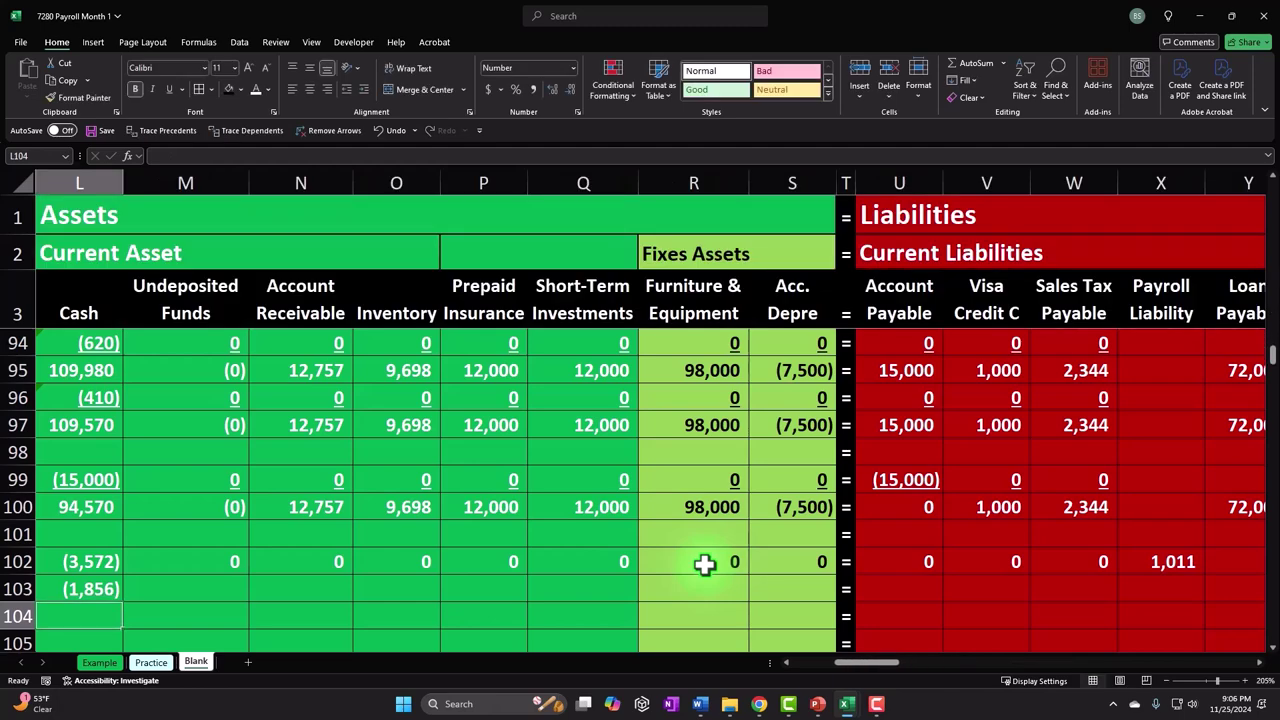
# - Post the second employee's 2,400 gross pay as negative Payroll Expense on row 103
pyautogui.press('Right')
pyautogui.press('Right')
pyautogui.press('Right')
pyautogui.press('Right')
pyautogui.press('Right')
pyautogui.press('Right')
pyautogui.press('Right')
pyautogui.press('Right')
pyautogui.press('Right')
pyautogui.press('Right')
pyautogui.press('Right')
pyautogui.press('Right')
pyautogui.press('Right')
pyautogui.press('Right')
pyautogui.press('Right')
pyautogui.press('Right')
pyautogui.press('Right')
pyautogui.press('Right')
pyautogui.press('Right')
pyautogui.press('Right')
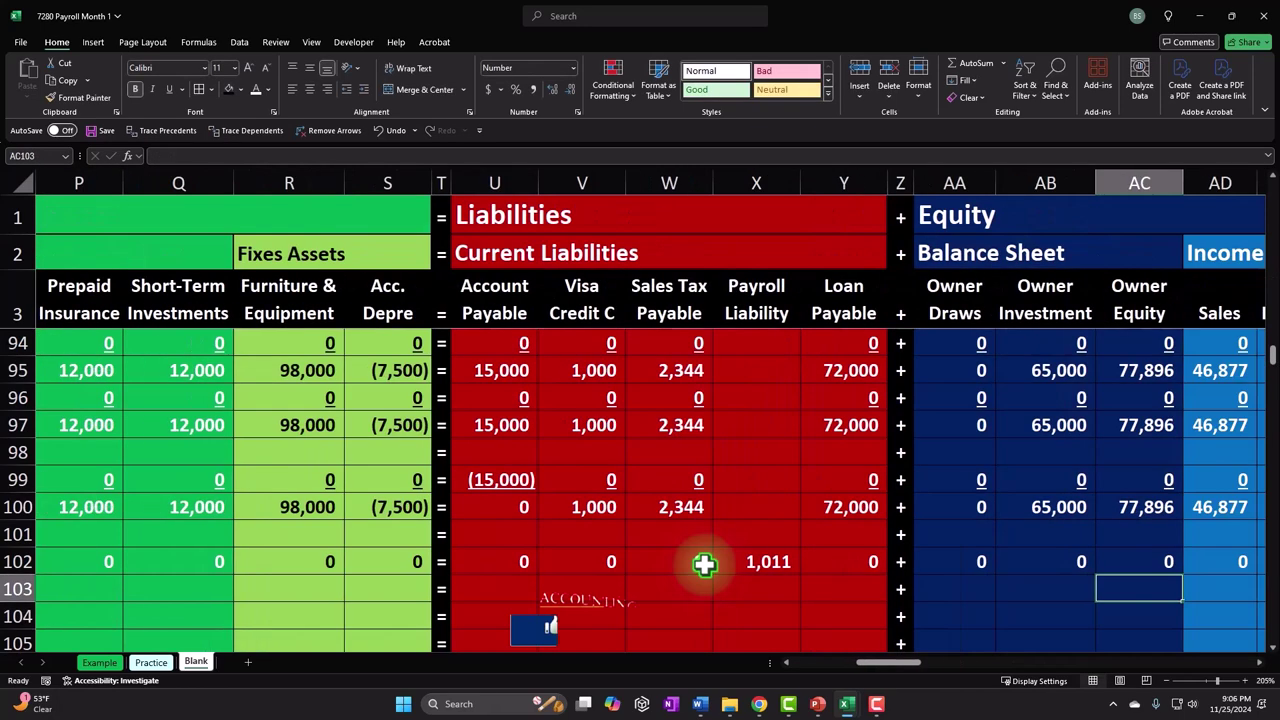
pyautogui.press('Left')
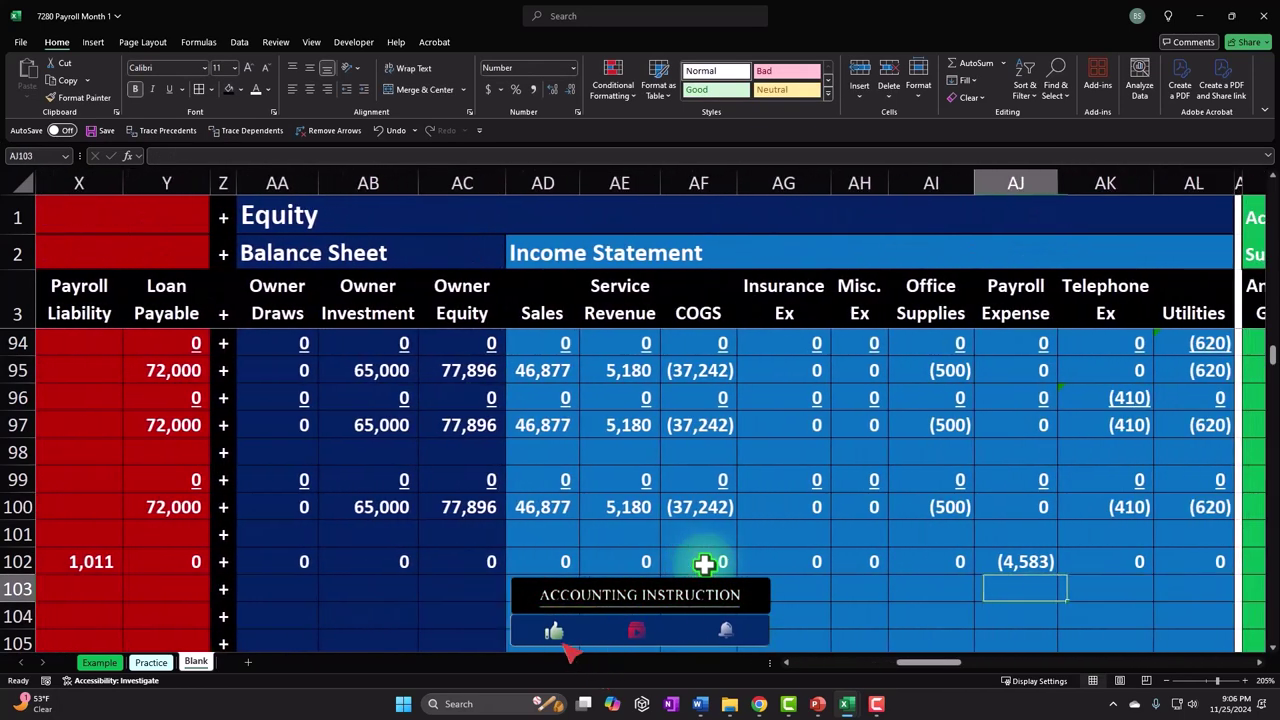
pyautogui.write('-')
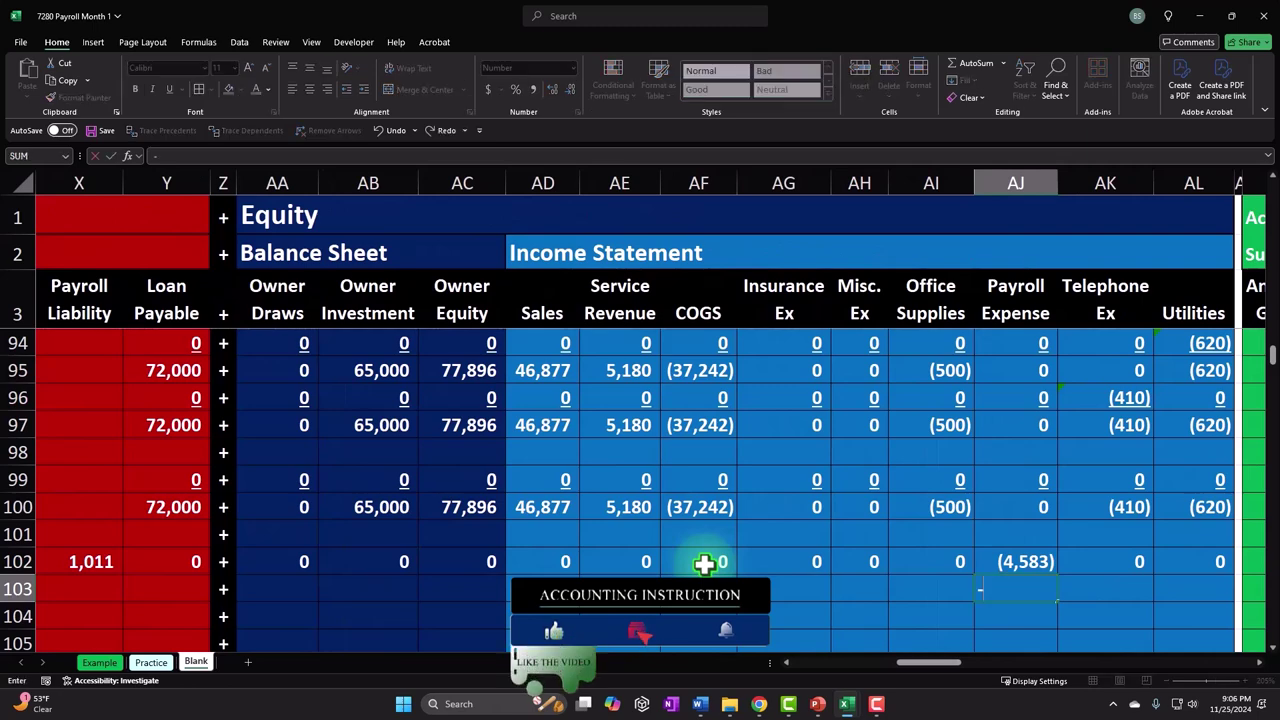
pyautogui.press('Up')
pyautogui.press('Up')
pyautogui.press('Up')
pyautogui.press('Up')
pyautogui.press('Up')
pyautogui.press('Up')
pyautogui.press('Up')
pyautogui.press('Up')
pyautogui.press('Up')
pyautogui.press('Up')
pyautogui.press('Up')
pyautogui.press('Up')
pyautogui.press('Up')
pyautogui.press('Up')
pyautogui.press('Up')
pyautogui.press('Up')
pyautogui.press('Up')
pyautogui.press('Up')
pyautogui.press('Up')
pyautogui.press('Up')
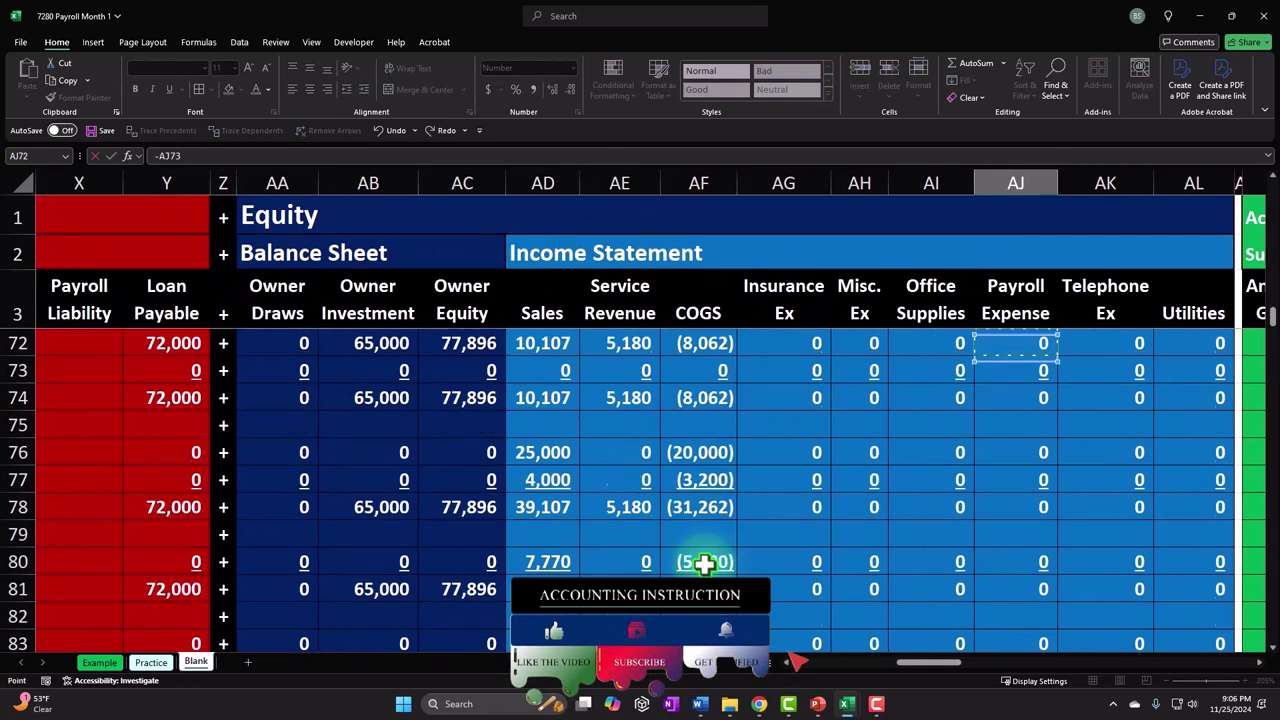
pyautogui.press('Up')
pyautogui.press('Up')
pyautogui.press('Up')
pyautogui.press('Up')
pyautogui.press('Up')
pyautogui.press('Up')
pyautogui.press('Up')
pyautogui.press('Up')
pyautogui.press('Up')
pyautogui.press('Up')
pyautogui.press('Up')
pyautogui.press('Up')
pyautogui.press('Up')
pyautogui.press('Up')
pyautogui.press('Up')
pyautogui.press('Up')
pyautogui.press('Up')
pyautogui.press('Up')
pyautogui.press('Up')
pyautogui.press('Up')
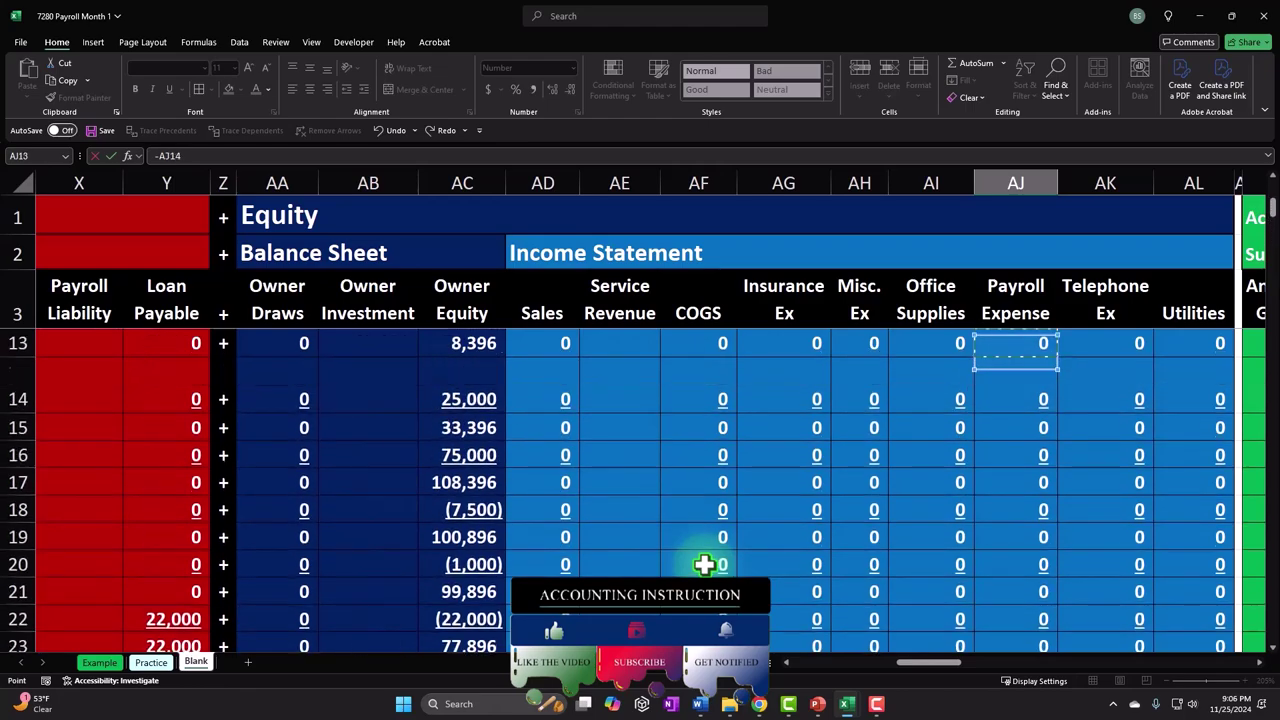
pyautogui.press('Right')
pyautogui.press('Right')
pyautogui.press('Right')
pyautogui.press('Right')
pyautogui.press('Right')
pyautogui.press('Right')
pyautogui.press('Right')
pyautogui.press('Right')
pyautogui.press('Right')
pyautogui.press('Right')
pyautogui.press('Right')
pyautogui.press('Right')
pyautogui.press('Right')
pyautogui.press('Right')
pyautogui.press('Right')
pyautogui.press('Right')
pyautogui.press('Right')
pyautogui.press('Right')
pyautogui.press('Right')
pyautogui.press('Right')
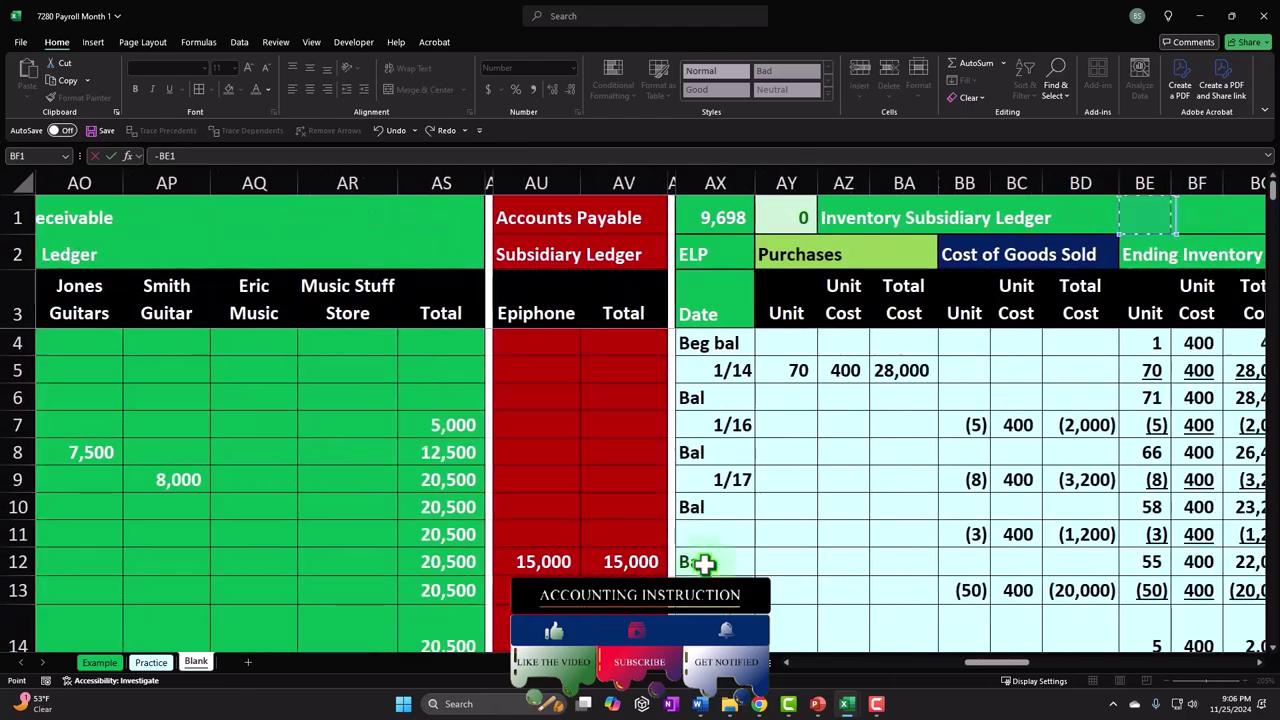
pyautogui.press('Right')
pyautogui.press('Right')
pyautogui.press('Right')
pyautogui.press('Right')
pyautogui.press('Right')
pyautogui.press('Right')
pyautogui.press('Right')
pyautogui.press('Right')
pyautogui.press('Right')
pyautogui.press('Right')
pyautogui.press('Right')
pyautogui.press('Right')
pyautogui.press('Right')
pyautogui.press('Right')
pyautogui.press('Right')
pyautogui.press('Right')
pyautogui.press('Right')
pyautogui.press('Right')
pyautogui.press('Right')
pyautogui.press('Right')
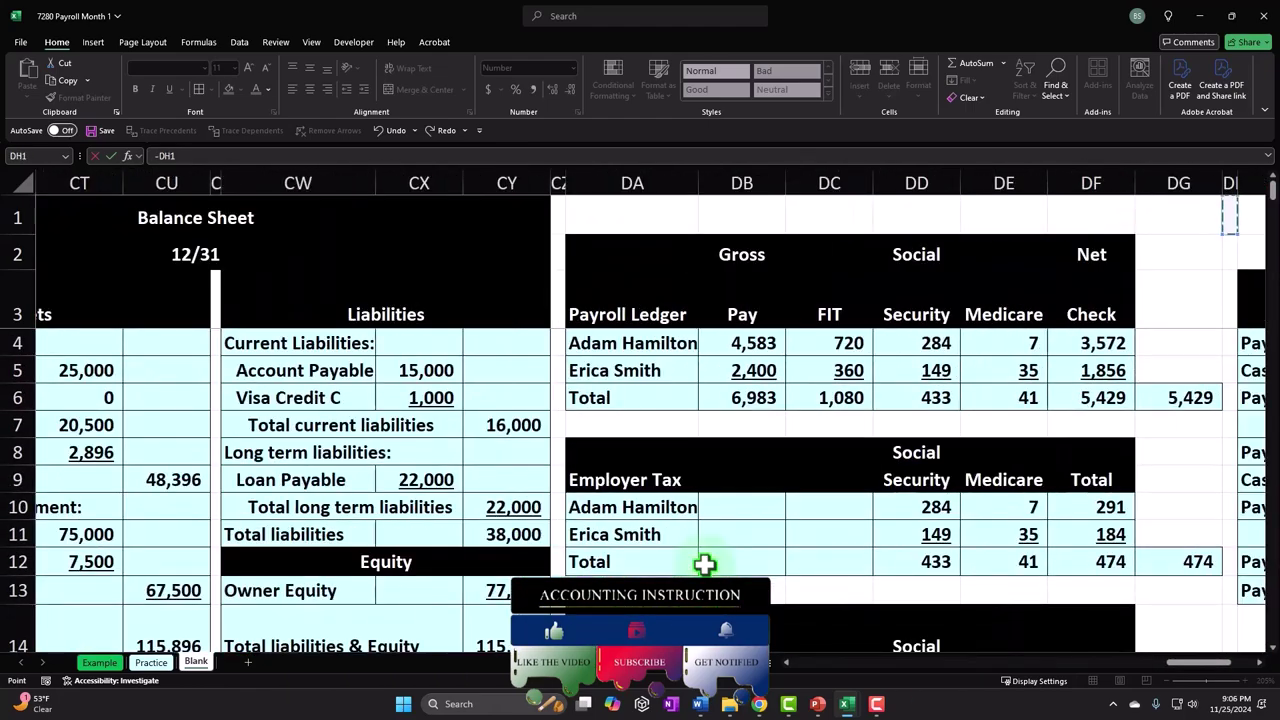
pyautogui.press('Down')
pyautogui.press('Down')
pyautogui.press('Left')
pyautogui.press('Left')
pyautogui.press('Left')
pyautogui.press('Left')
pyautogui.press('Left')
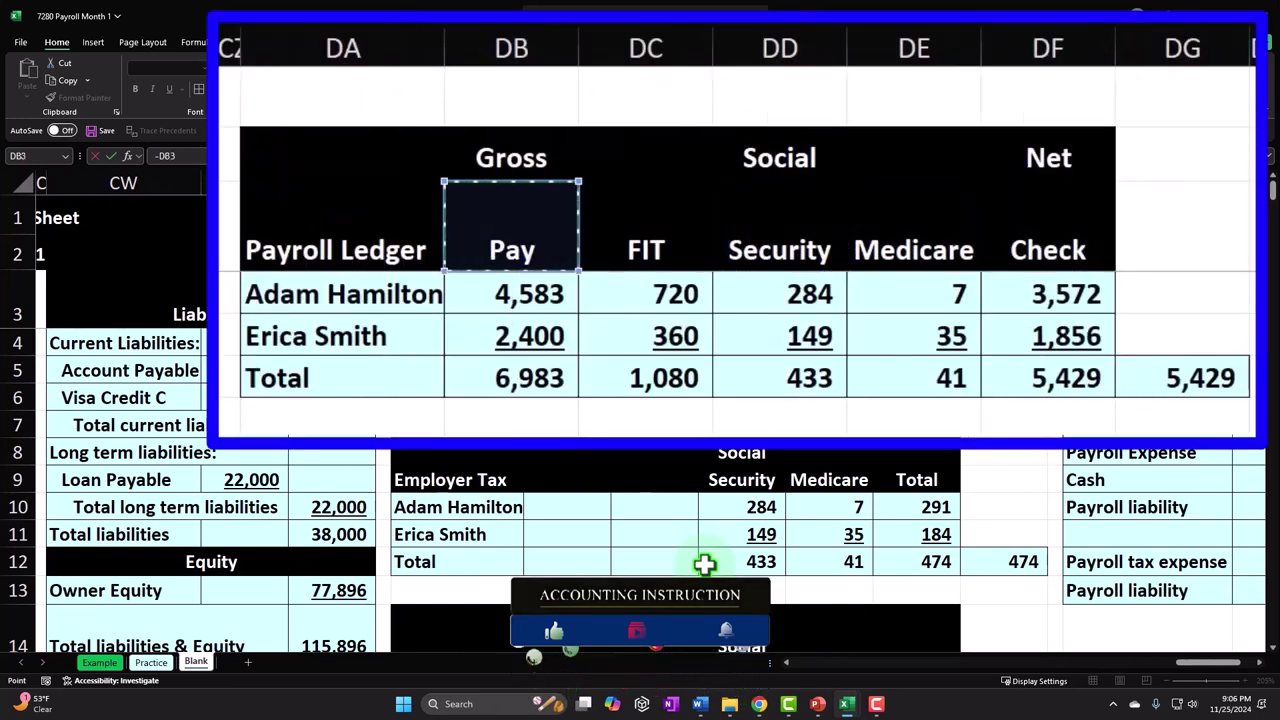
pyautogui.press('Down')
pyautogui.press('Down')
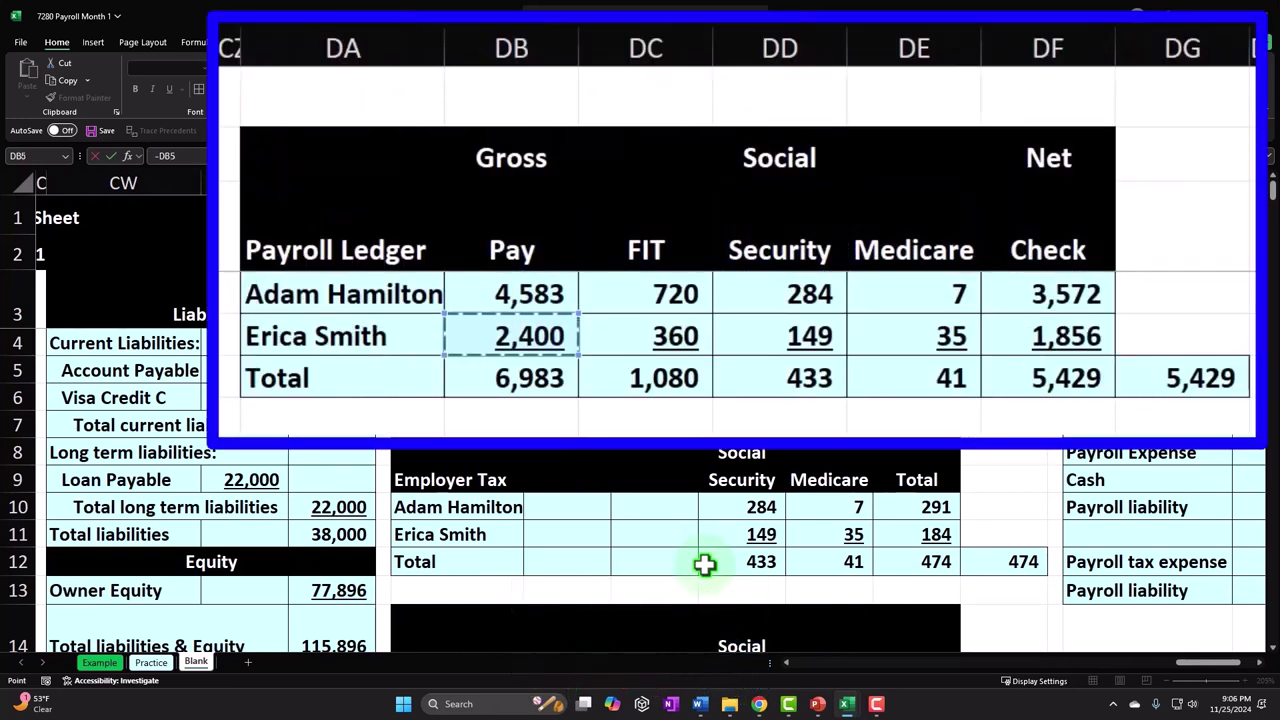
pyautogui.press('Return')
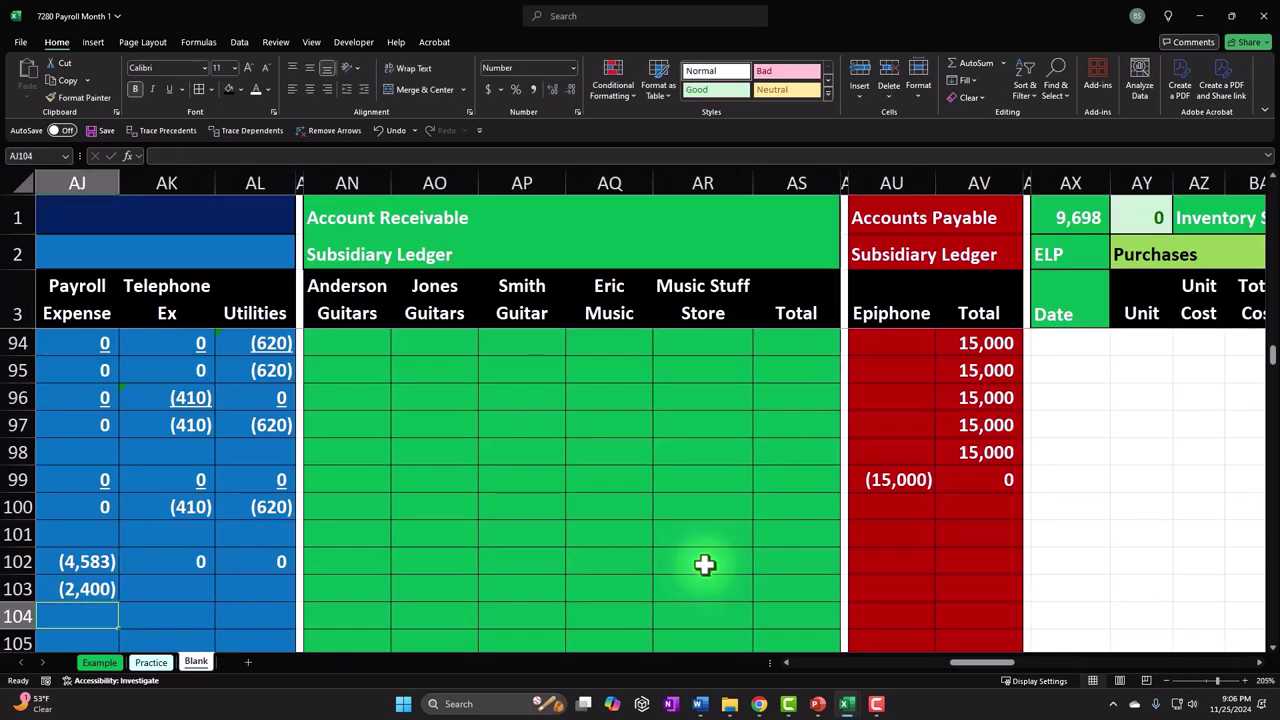
# - Sum her FIT, Social Security and Medicare withholdings (544) into row 103's Payroll Liability
pyautogui.press('Left')
pyautogui.press('Left')
pyautogui.press('Left')
pyautogui.press('Left')
pyautogui.press('Left')
pyautogui.press('Left')
pyautogui.press('Left')
pyautogui.press('Left')
pyautogui.press('Left')
pyautogui.press('Left')
pyautogui.press('Left')
pyautogui.press('Left')
pyautogui.press('Left')
pyautogui.press('Left')
pyautogui.press('Left')
pyautogui.press('Left')
pyautogui.press('Left')
pyautogui.press('Left')
pyautogui.press('Left')
pyautogui.press('Left')
pyautogui.press('Left')
pyautogui.press('Left')
pyautogui.press('Left')
pyautogui.press('Left')
pyautogui.press('Left')
pyautogui.press('Left')
pyautogui.press('Left')
pyautogui.press('Left')
pyautogui.press('Left')
pyautogui.press('Left')
pyautogui.press('Left')
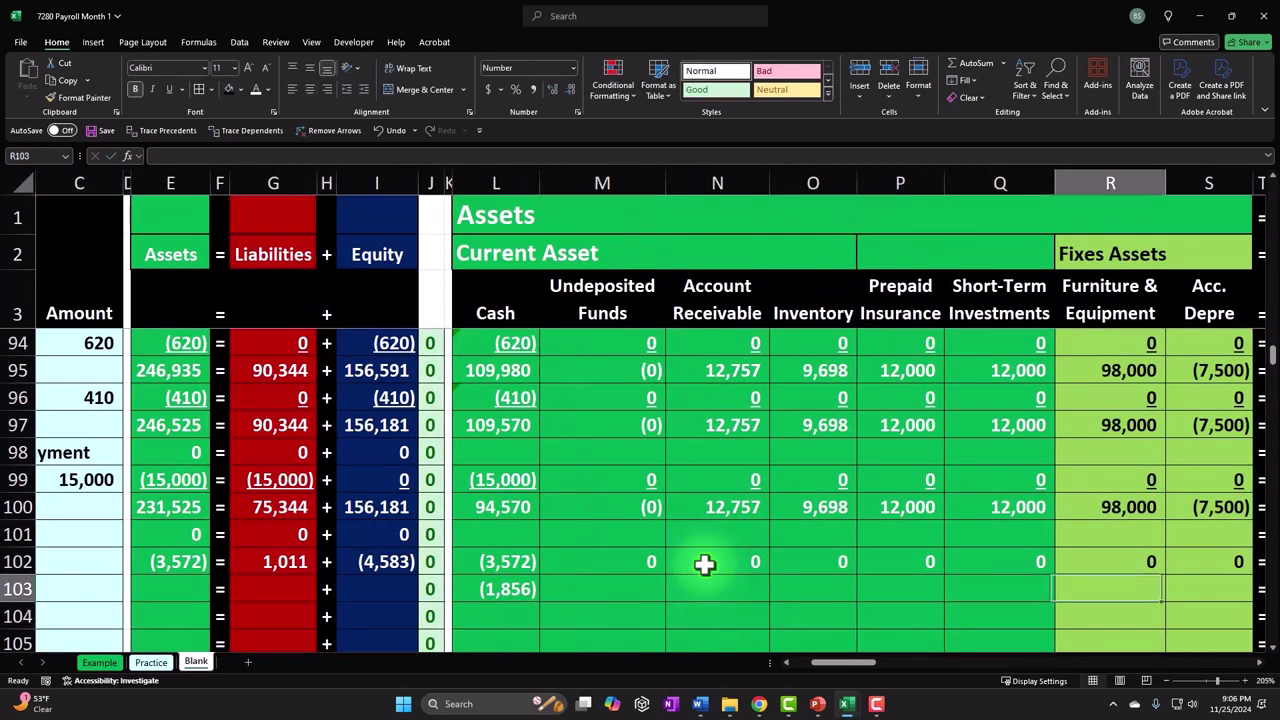
pyautogui.press('Right')
pyautogui.press('Right')
pyautogui.press('Right')
pyautogui.press('Right')
pyautogui.press('Right')
pyautogui.press('Right')
pyautogui.press('Right')
pyautogui.press('Right')
pyautogui.press('Right')
pyautogui.press('Right')
pyautogui.press('Left')
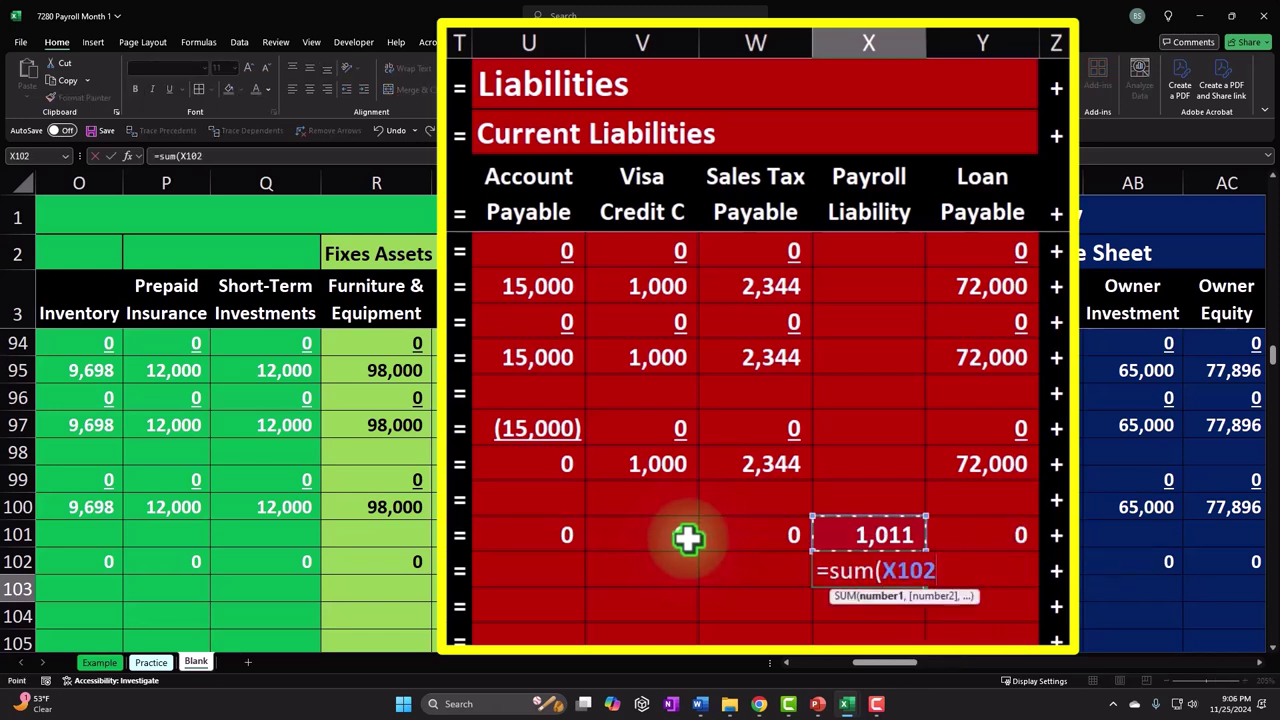
pyautogui.press('Up')
pyautogui.press('Up')
pyautogui.press('Up')
pyautogui.press('Up')
pyautogui.press('Up')
pyautogui.press('Up')
pyautogui.press('Up')
pyautogui.press('Up')
pyautogui.press('Up')
pyautogui.press('Up')
pyautogui.press('Up')
pyautogui.press('Up')
pyautogui.press('Up')
pyautogui.press('Up')
pyautogui.press('Up')
pyautogui.press('Up')
pyautogui.press('Up')
pyautogui.press('Up')
pyautogui.press('Up')
pyautogui.press('Up')
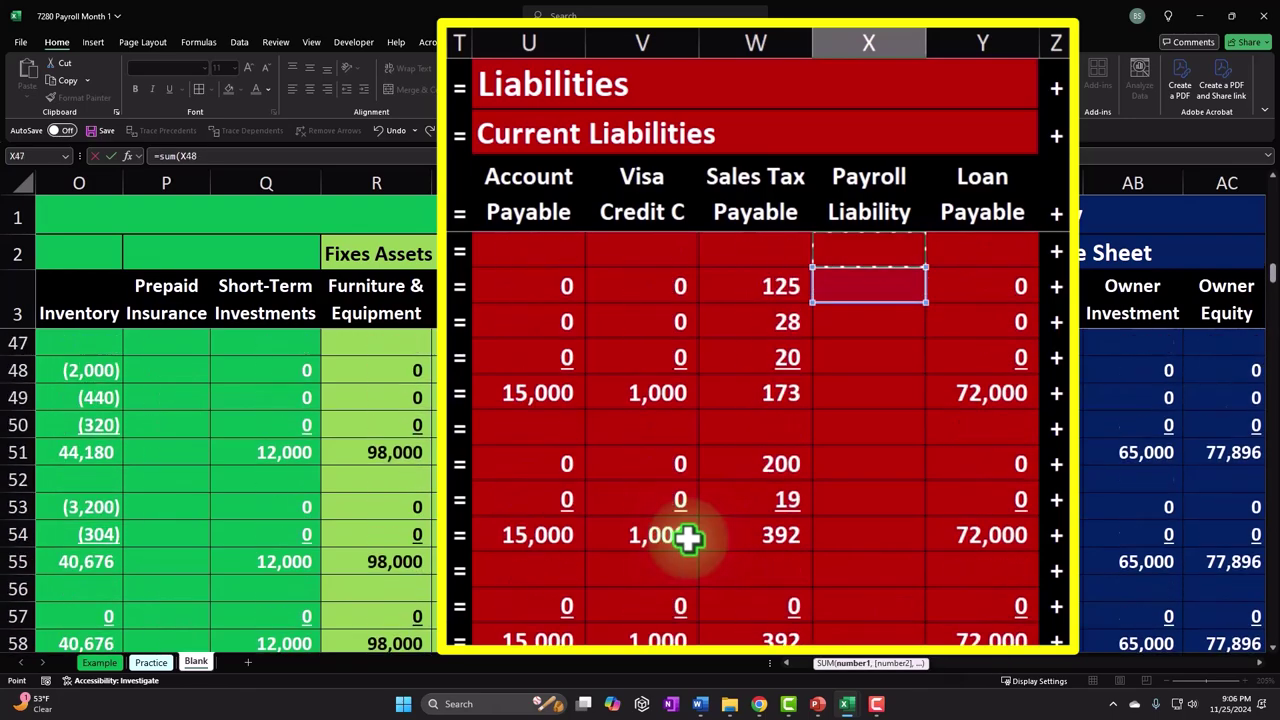
pyautogui.press('Up')
pyautogui.press('Up')
pyautogui.press('Up')
pyautogui.press('Up')
pyautogui.press('Up')
pyautogui.press('Up')
pyautogui.press('Up')
pyautogui.press('Up')
pyautogui.press('Up')
pyautogui.press('Up')
pyautogui.press('Up')
pyautogui.press('Up')
pyautogui.press('Up')
pyautogui.press('Up')
pyautogui.press('Up')
pyautogui.press('Up')
pyautogui.press('Up')
pyautogui.press('Up')
pyautogui.press('Up')
pyautogui.press('Up')
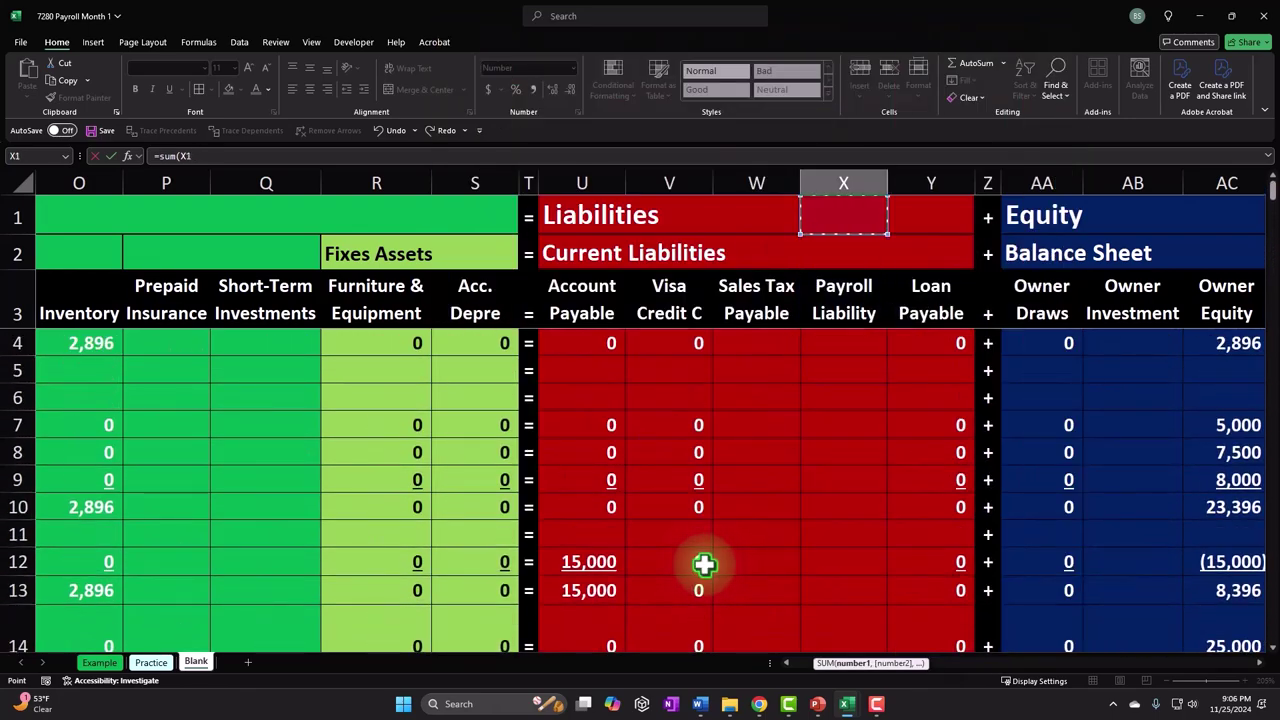
pyautogui.press('Right')
pyautogui.press('Right')
pyautogui.press('Right')
pyautogui.press('Right')
pyautogui.press('Right')
pyautogui.press('Right')
pyautogui.press('Right')
pyautogui.press('Right')
pyautogui.press('Right')
pyautogui.press('Right')
pyautogui.press('Right')
pyautogui.press('Right')
pyautogui.press('Right')
pyautogui.press('Right')
pyautogui.press('Right')
pyautogui.press('Right')
pyautogui.press('Right')
pyautogui.press('Right')
pyautogui.press('Right')
pyautogui.press('Right')
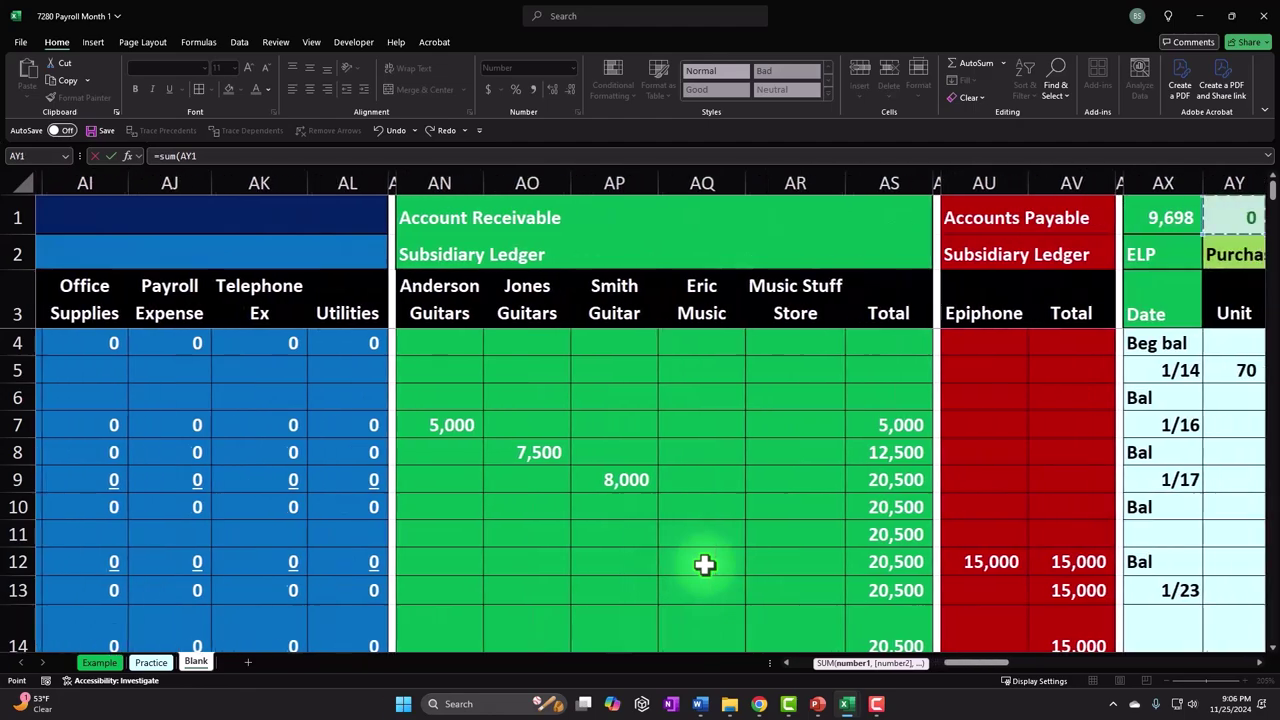
pyautogui.press('Right')
pyautogui.press('Right')
pyautogui.press('Right')
pyautogui.press('Right')
pyautogui.press('Right')
pyautogui.press('Right')
pyautogui.press('Right')
pyautogui.press('Right')
pyautogui.press('Right')
pyautogui.press('Right')
pyautogui.press('Right')
pyautogui.press('Right')
pyautogui.press('Right')
pyautogui.press('Right')
pyautogui.press('Right')
pyautogui.press('Right')
pyautogui.press('Right')
pyautogui.press('Right')
pyautogui.press('Right')
pyautogui.press('Right')
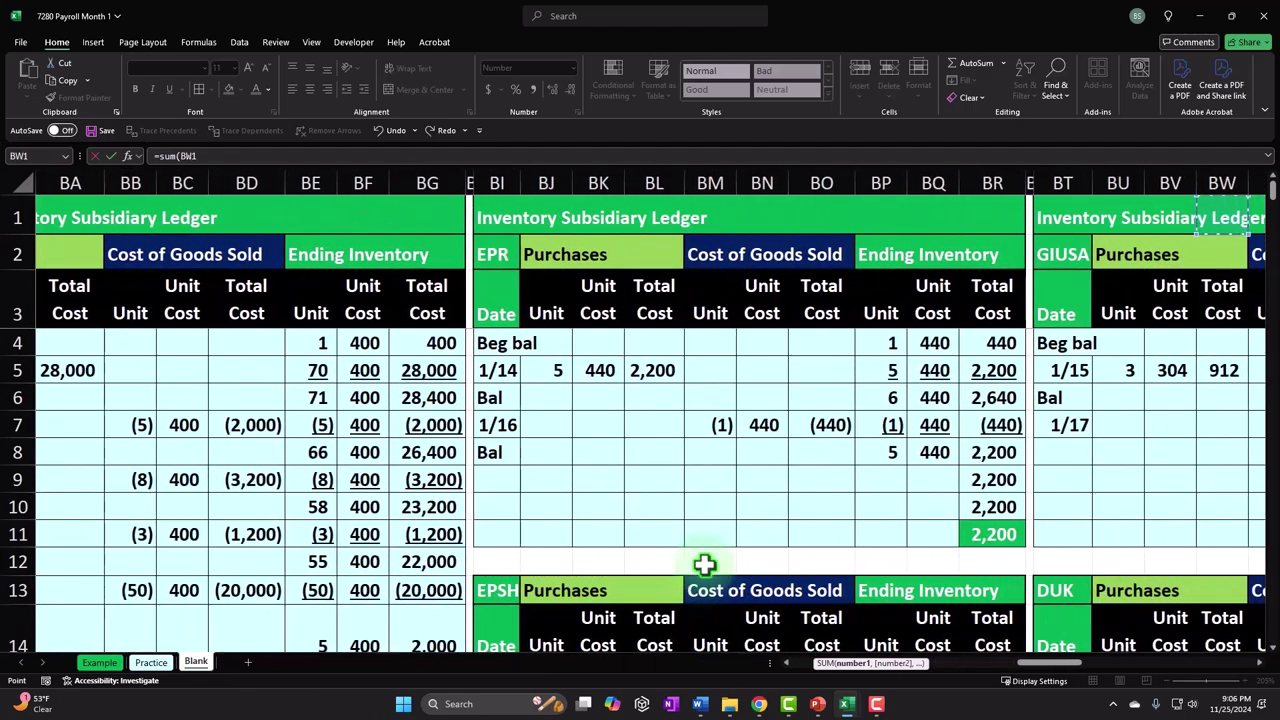
pyautogui.press('Right')
pyautogui.press('Right')
pyautogui.press('Right')
pyautogui.press('Right')
pyautogui.press('Right')
pyautogui.press('Right')
pyautogui.press('Right')
pyautogui.press('Right')
pyautogui.press('Right')
pyautogui.press('Right')
pyautogui.press('Right')
pyautogui.press('Right')
pyautogui.press('Right')
pyautogui.press('Right')
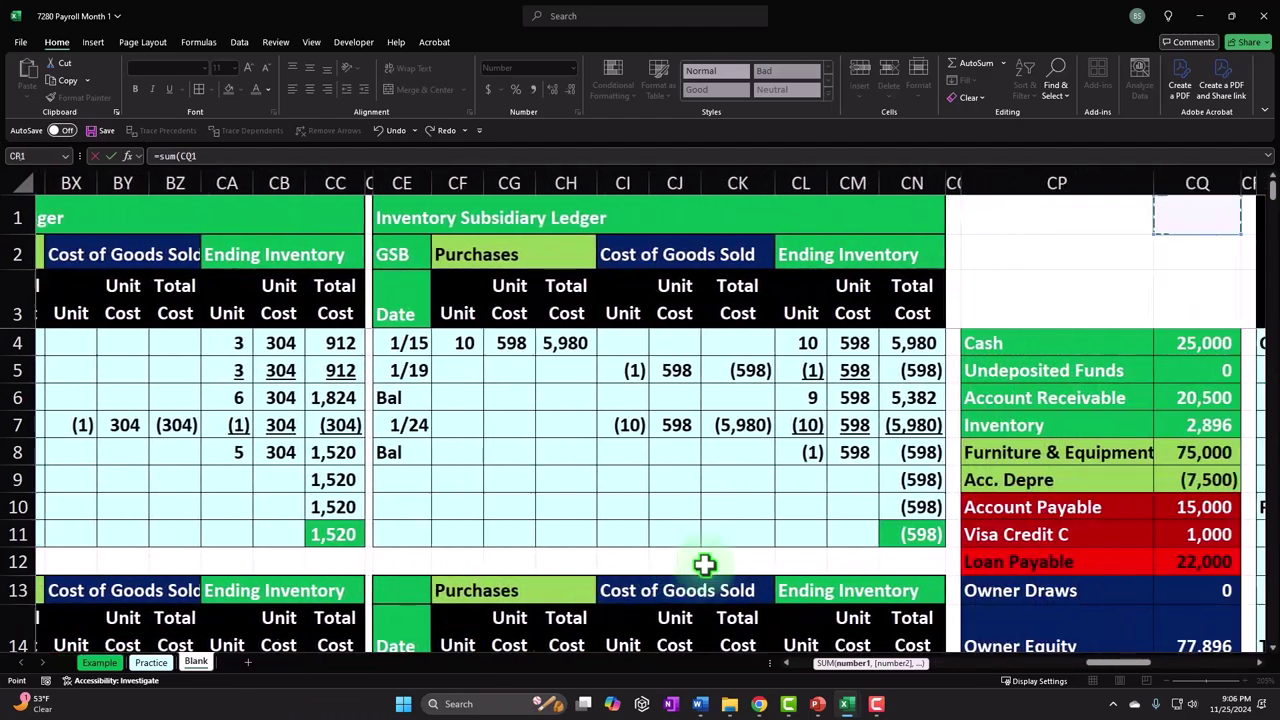
pyautogui.press('Right')
pyautogui.press('Right')
pyautogui.press('Right')
pyautogui.press('Right')
pyautogui.press('Right')
pyautogui.press('Right')
pyautogui.press('Right')
pyautogui.press('Right')
pyautogui.press('Right')
pyautogui.press('Right')
pyautogui.press('Right')
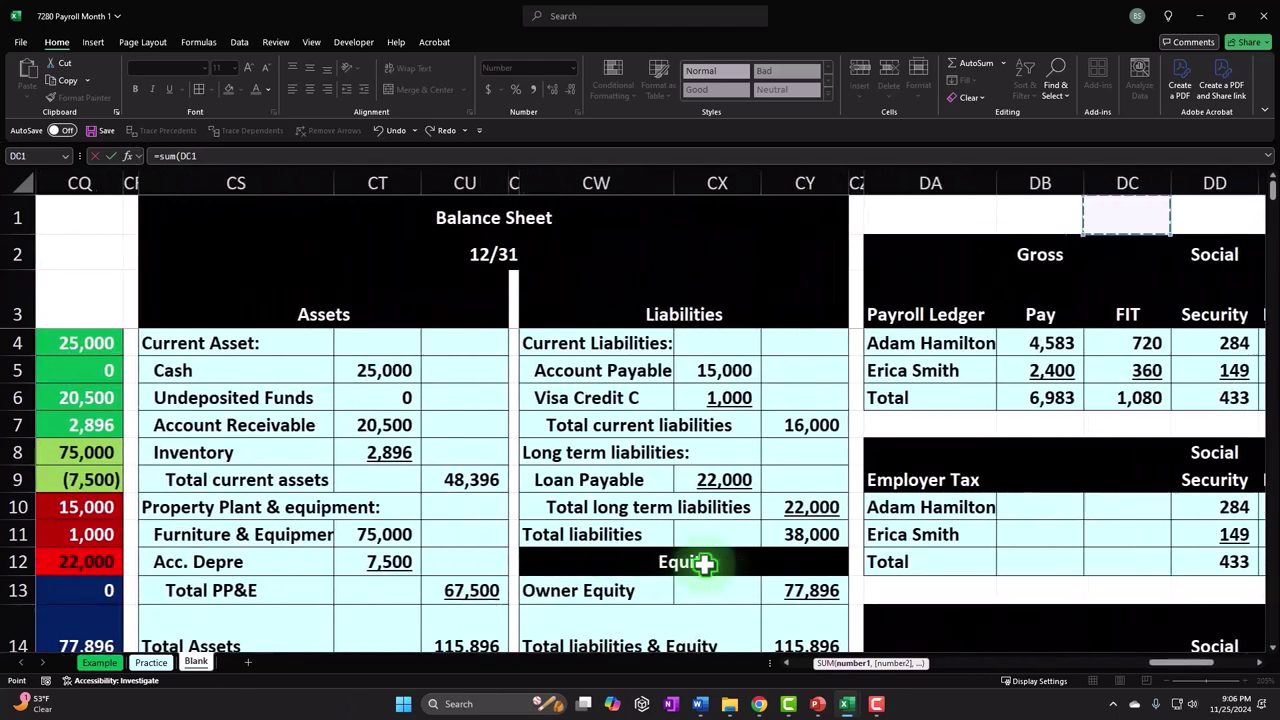
pyautogui.press('Right')
pyautogui.press('Right')
pyautogui.press('Right')
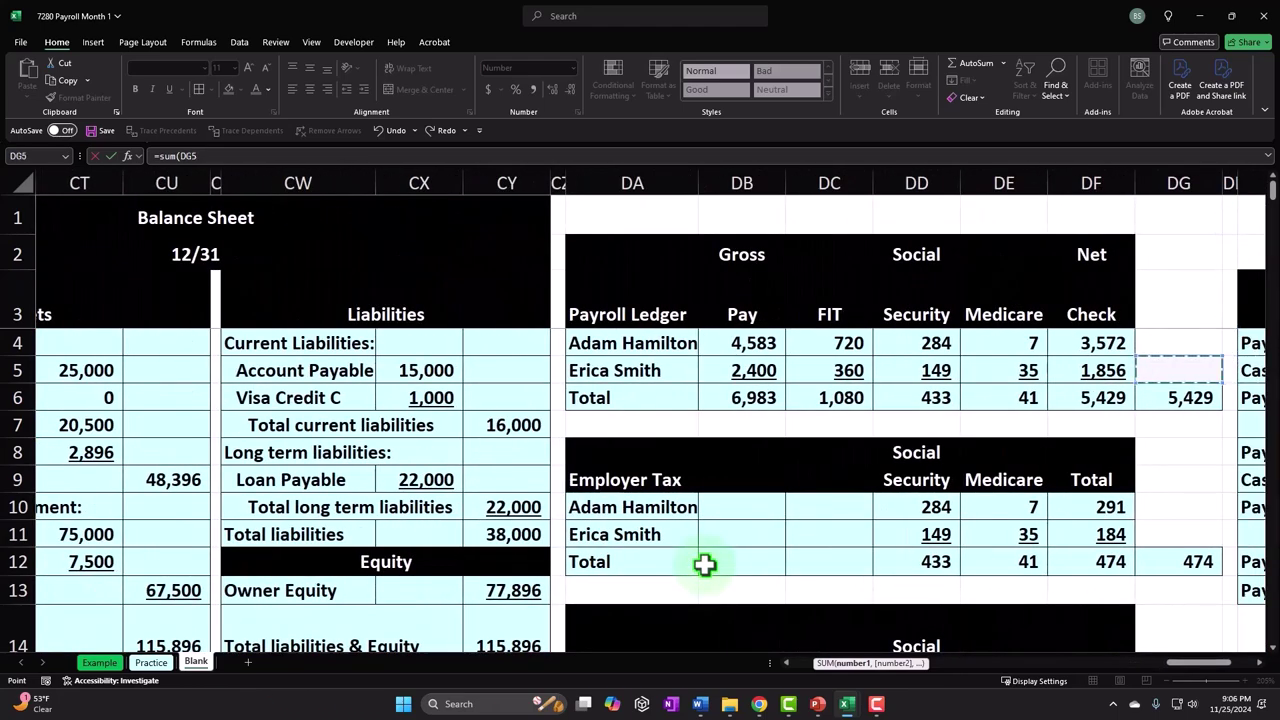
pyautogui.press('Left')
pyautogui.press('Left')
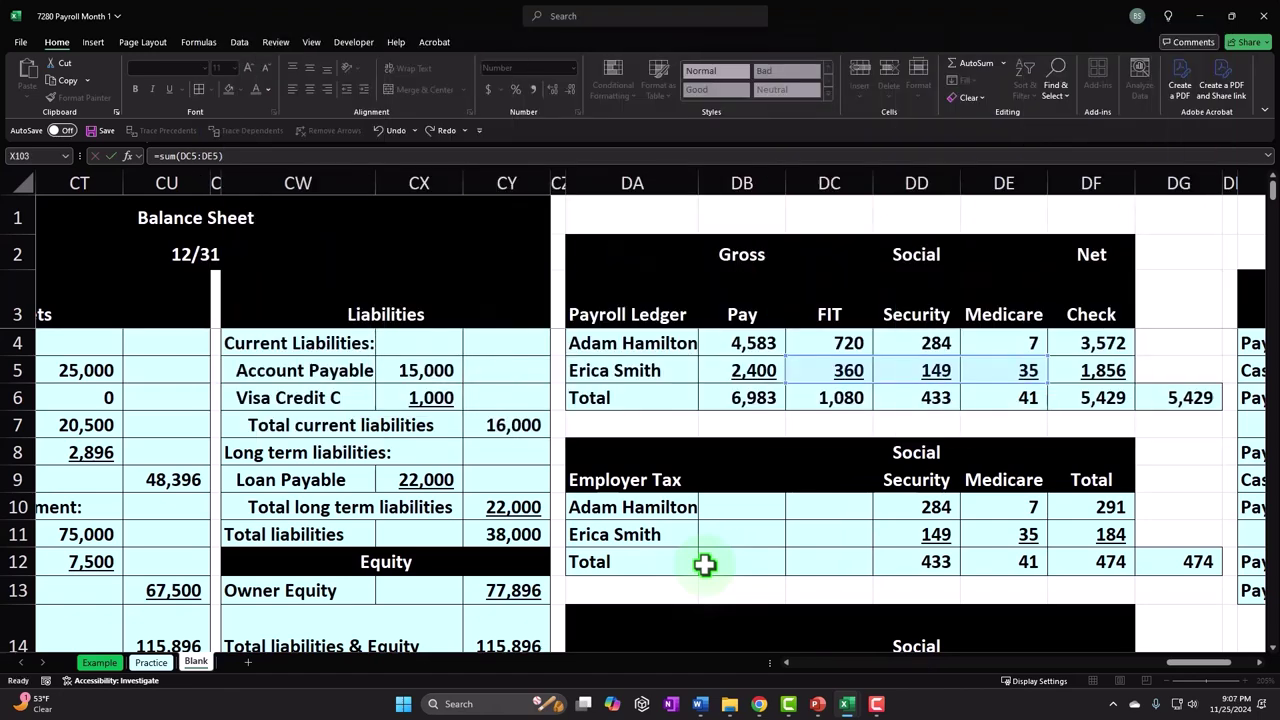
pyautogui.press('Escape')
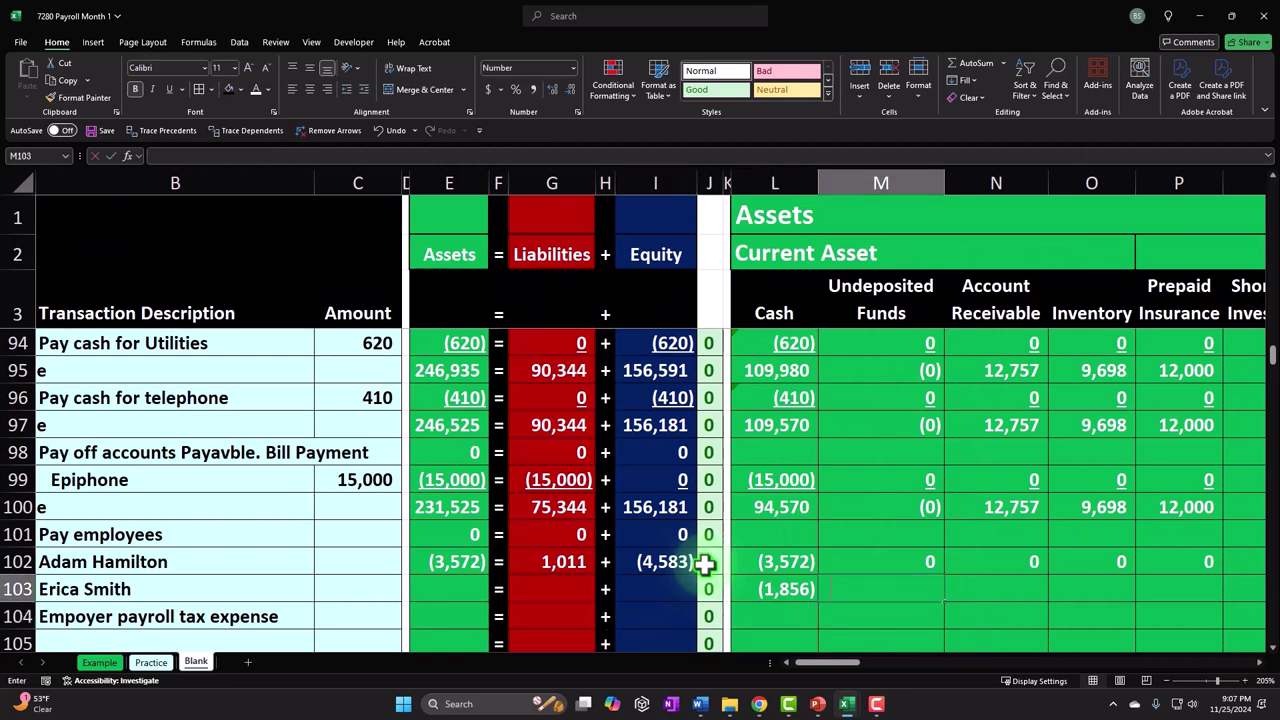
# - Enter 0 in every unused account column of row 103, skipping the liability and expense values
pyautogui.write('0')
pyautogui.press('Tab')
pyautogui.write('0')
pyautogui.press('Tab')
pyautogui.write('0')
pyautogui.press('Tab')
pyautogui.write('0')
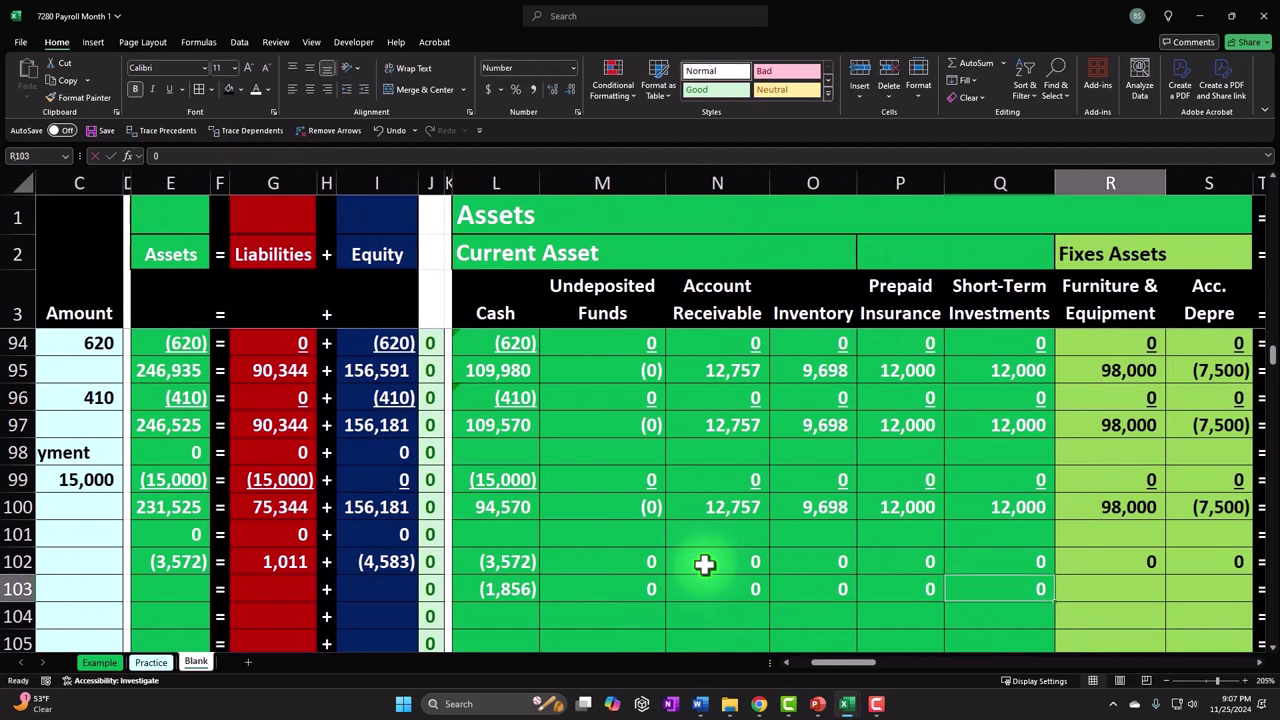
pyautogui.write('0')
pyautogui.press('Tab')
pyautogui.press('Tab')
pyautogui.write('0')
pyautogui.press('Tab')
pyautogui.write('0')
pyautogui.press('Tab')
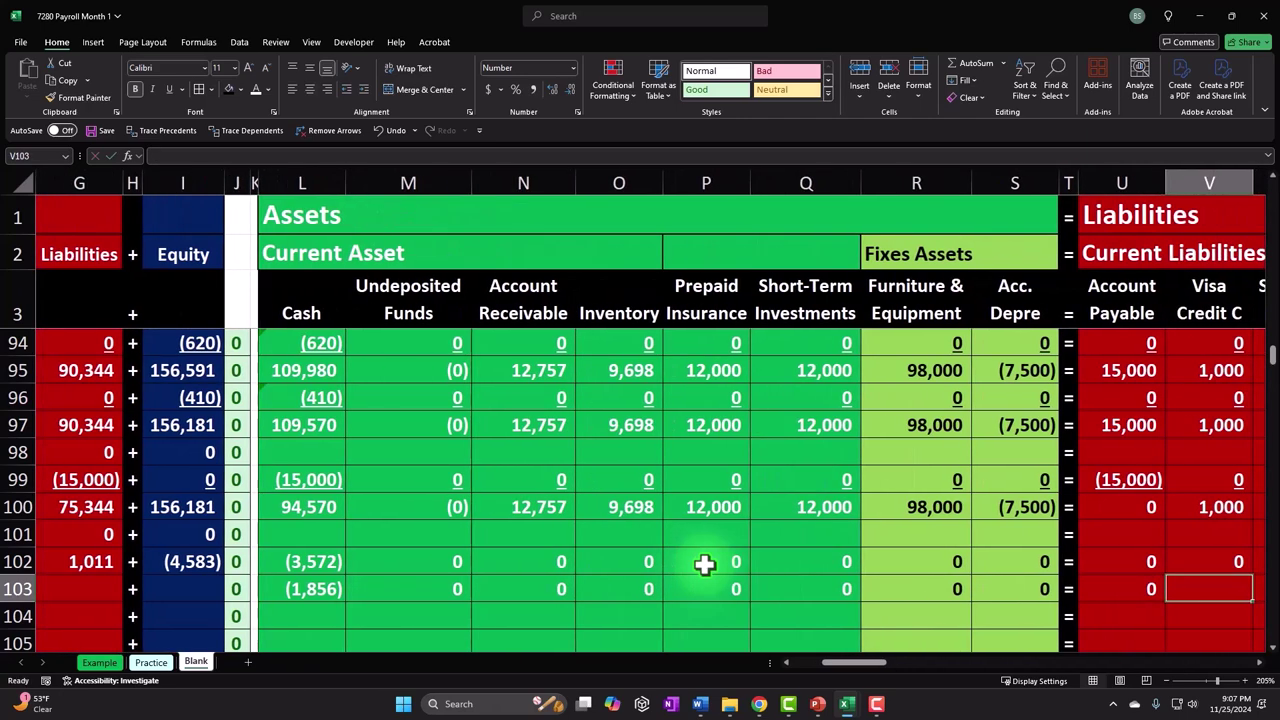
pyautogui.write('0')
pyautogui.press('Tab')
pyautogui.press('Tab')
pyautogui.write('0')
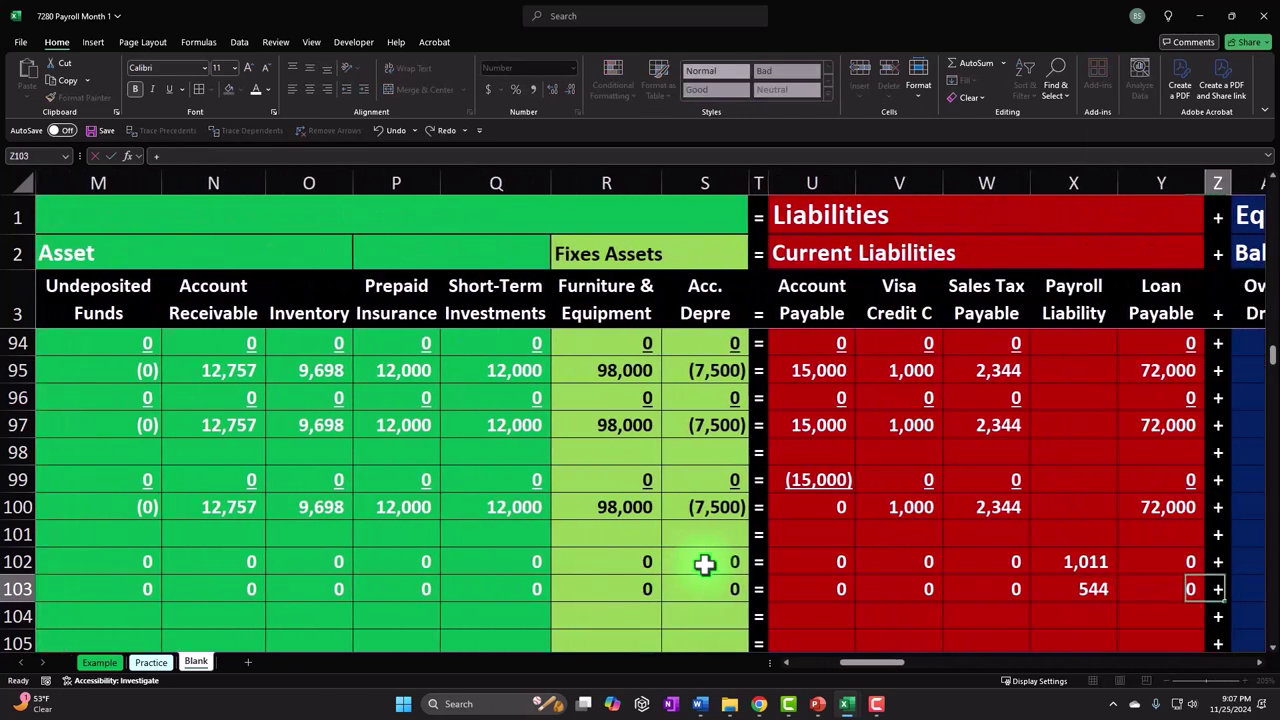
pyautogui.press('Tab')
pyautogui.press('Tab')
pyautogui.write('0\t0\t0\t0\t')
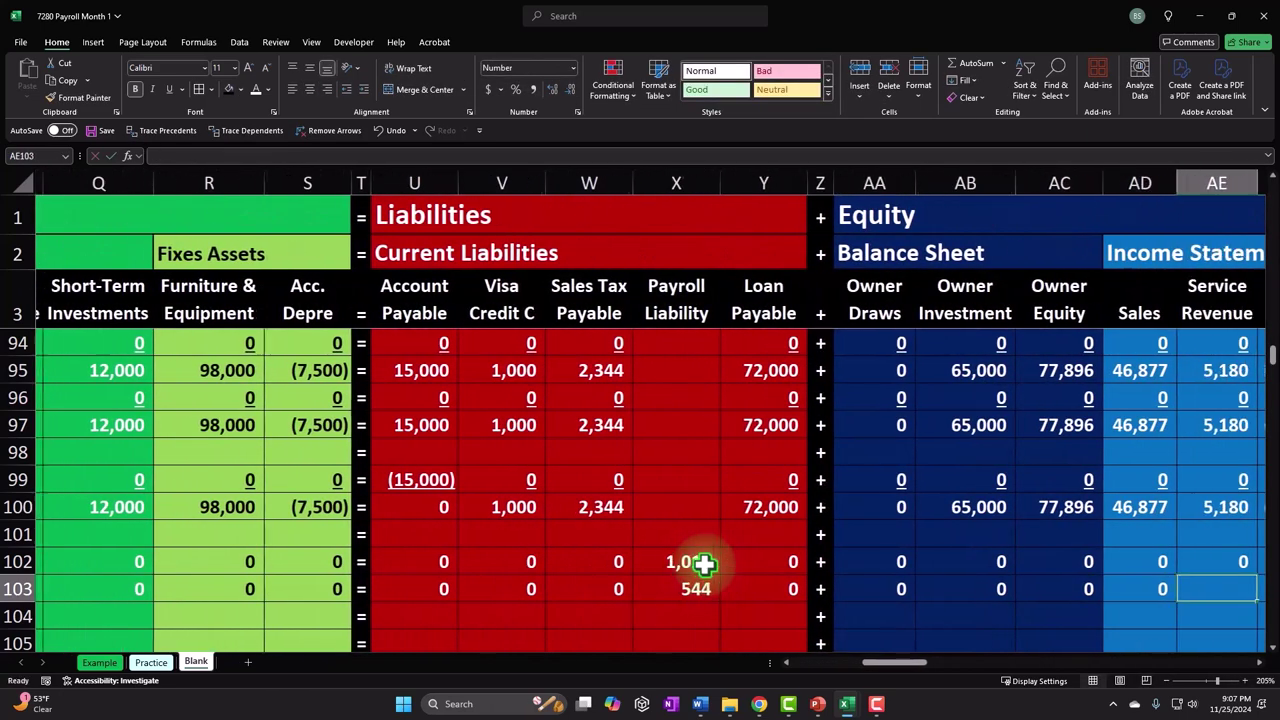
pyautogui.write('0\t0')
pyautogui.press('Tab')
pyautogui.write('0')
pyautogui.press('Tab')
pyautogui.write('0')
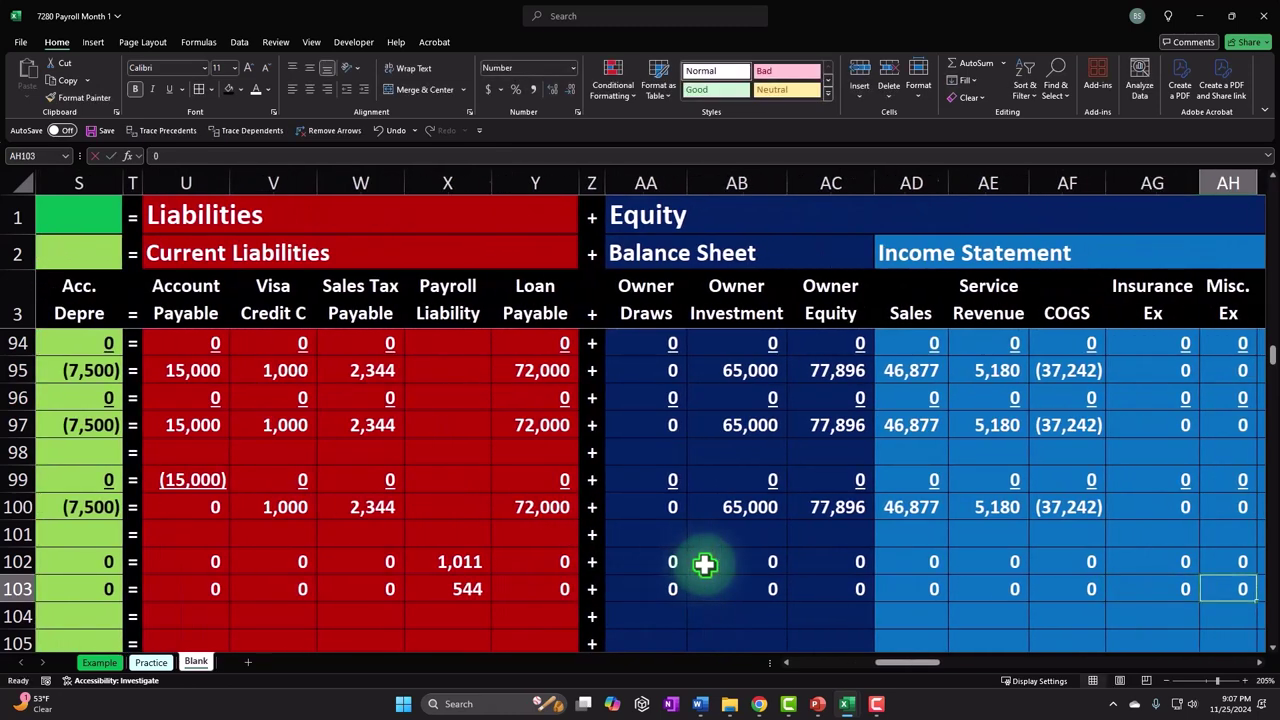
pyautogui.press('Tab')
pyautogui.write('0')
pyautogui.press('Tab')
pyautogui.press('Tab')
pyautogui.write('0')
pyautogui.press('Tab')
pyautogui.write('0')
pyautogui.press('Tab')
# - Copy the Assets, Liabilities and Equity totals from row 102 down to row 103
pyautogui.press('Left')
pyautogui.press('Left')
pyautogui.press('Left')
pyautogui.press('Left')
pyautogui.press('Left')
pyautogui.press('Left')
pyautogui.press('Left')
pyautogui.press('Left')
pyautogui.press('Left')
pyautogui.press('Left')
pyautogui.press('Left')
pyautogui.press('Left')
pyautogui.press('Left')
pyautogui.press('Left')
pyautogui.press('Left')
pyautogui.press('Left')
pyautogui.press('Left')
pyautogui.press('Left')
pyautogui.press('Left')
pyautogui.press('Left')
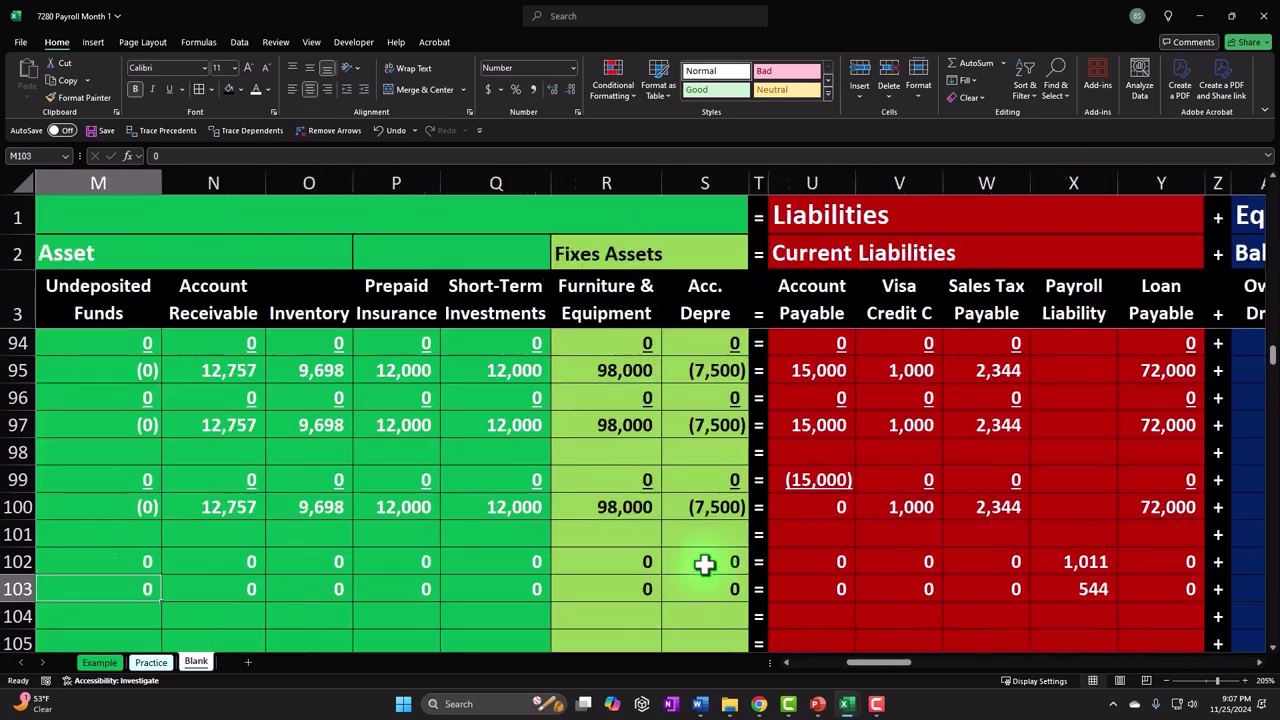
pyautogui.press('Right')
pyautogui.press('Down')
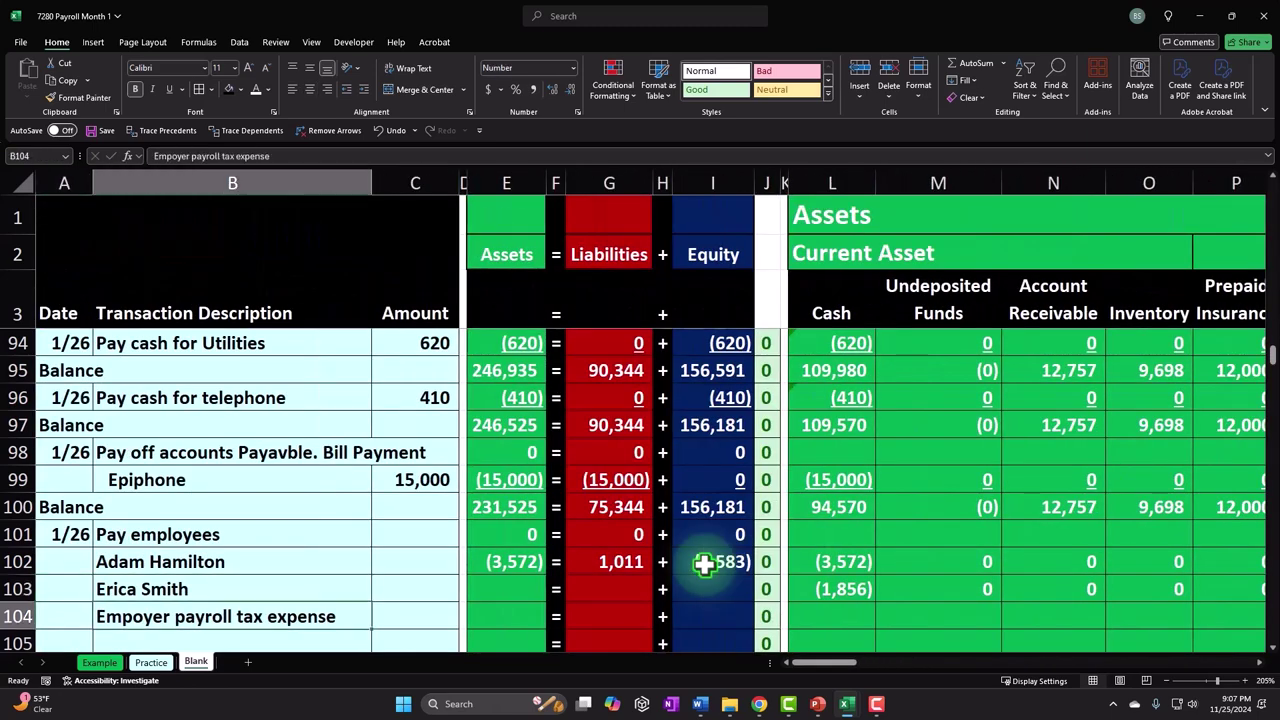
pyautogui.click(468, 588)
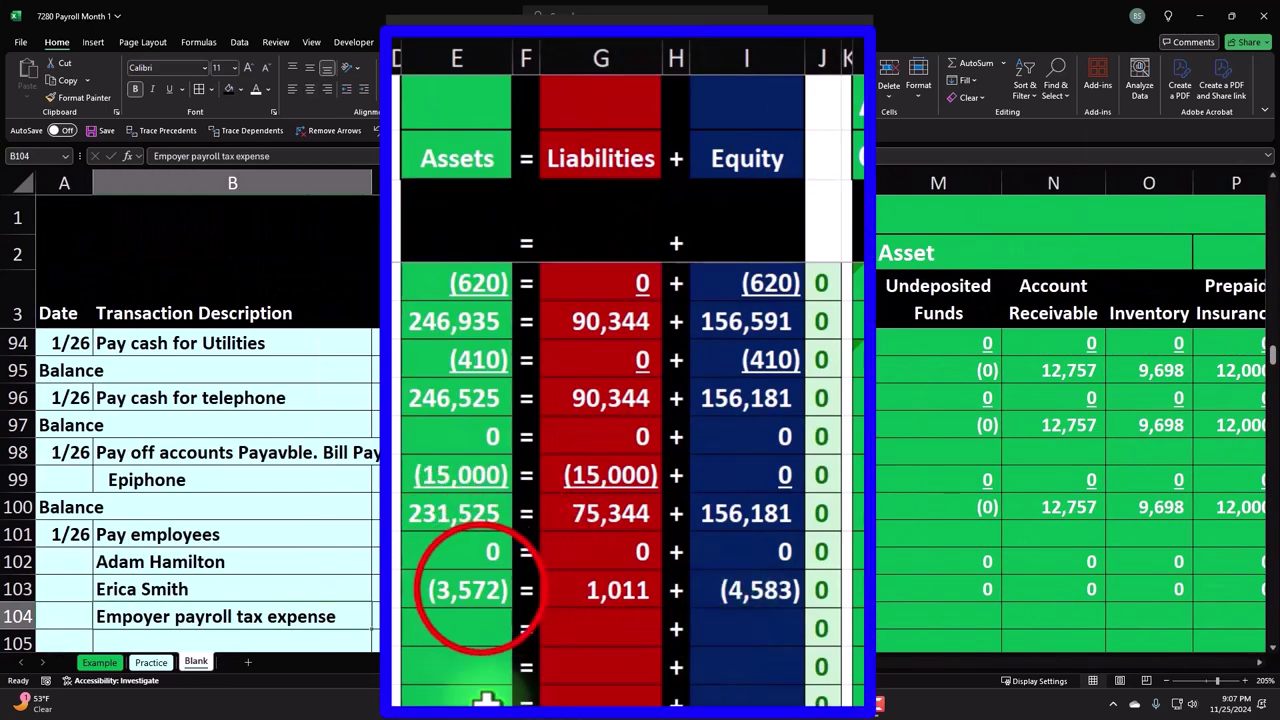
pyautogui.moveTo(517, 610); pyautogui.dragTo(514, 634)
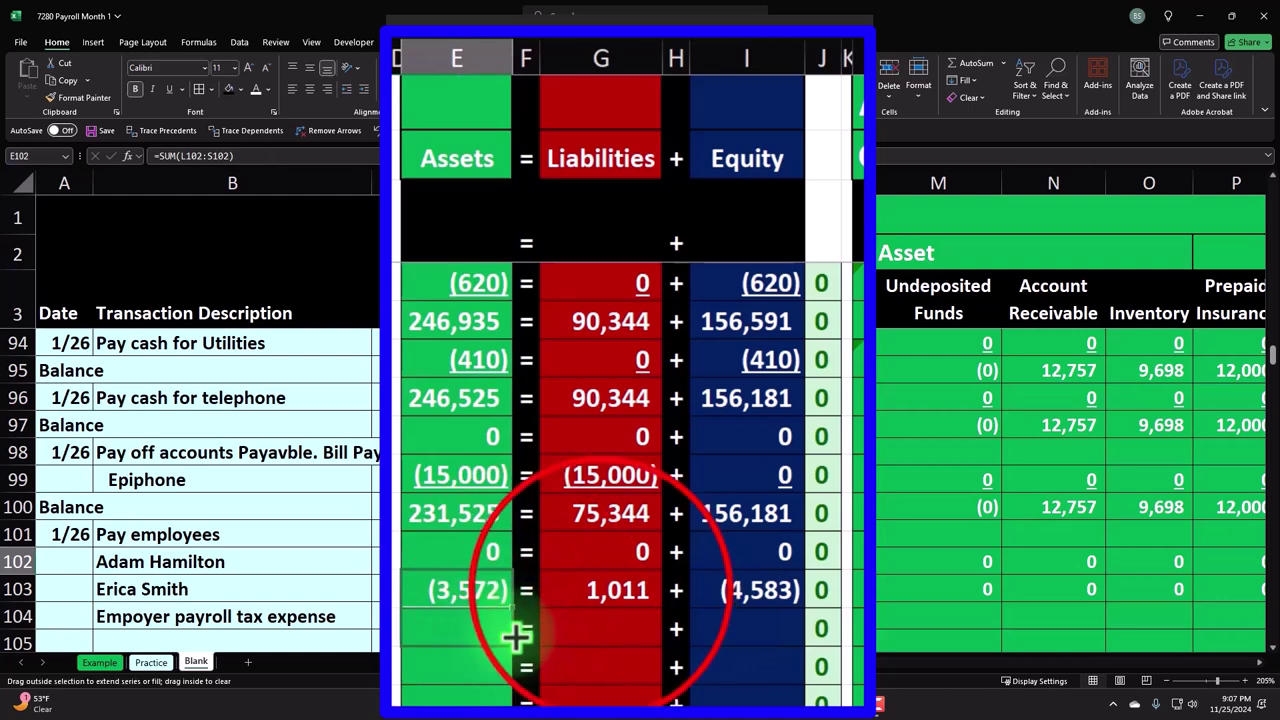
pyautogui.click(597, 589)
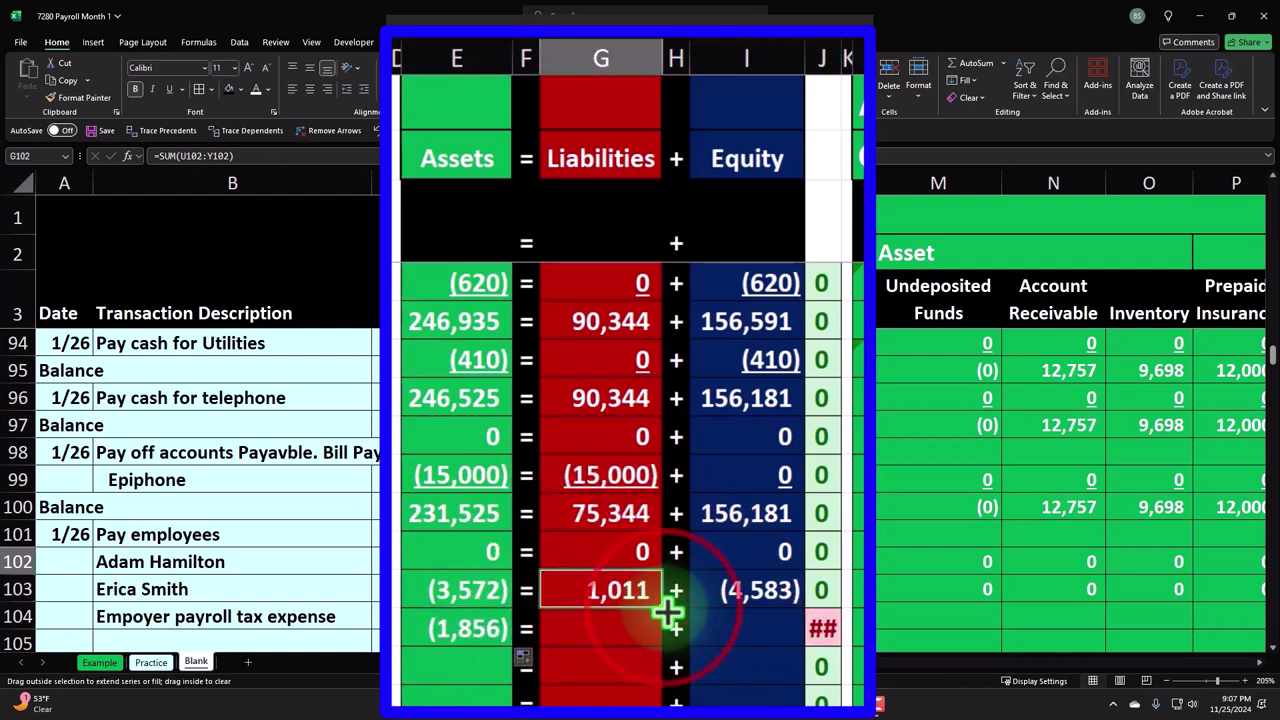
pyautogui.moveTo(660, 638); pyautogui.dragTo(662, 642)
pyautogui.click(760, 590)
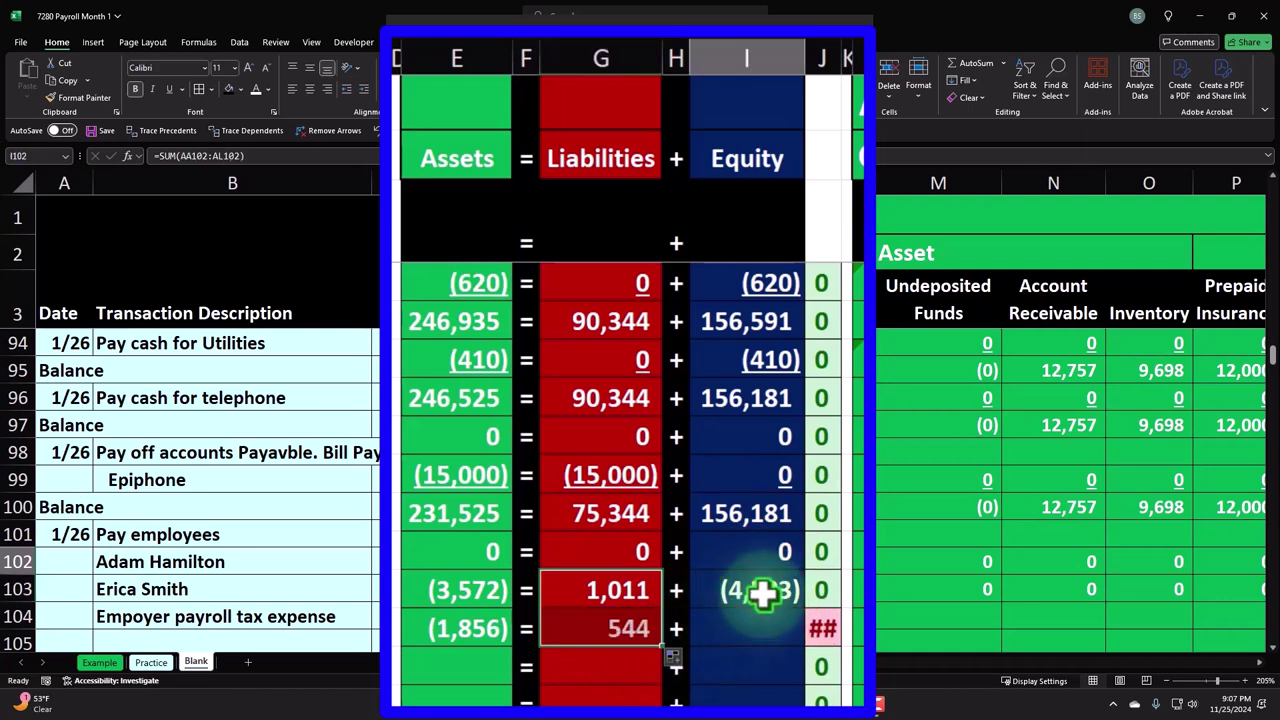
pyautogui.moveTo(804, 608); pyautogui.dragTo(806, 657)
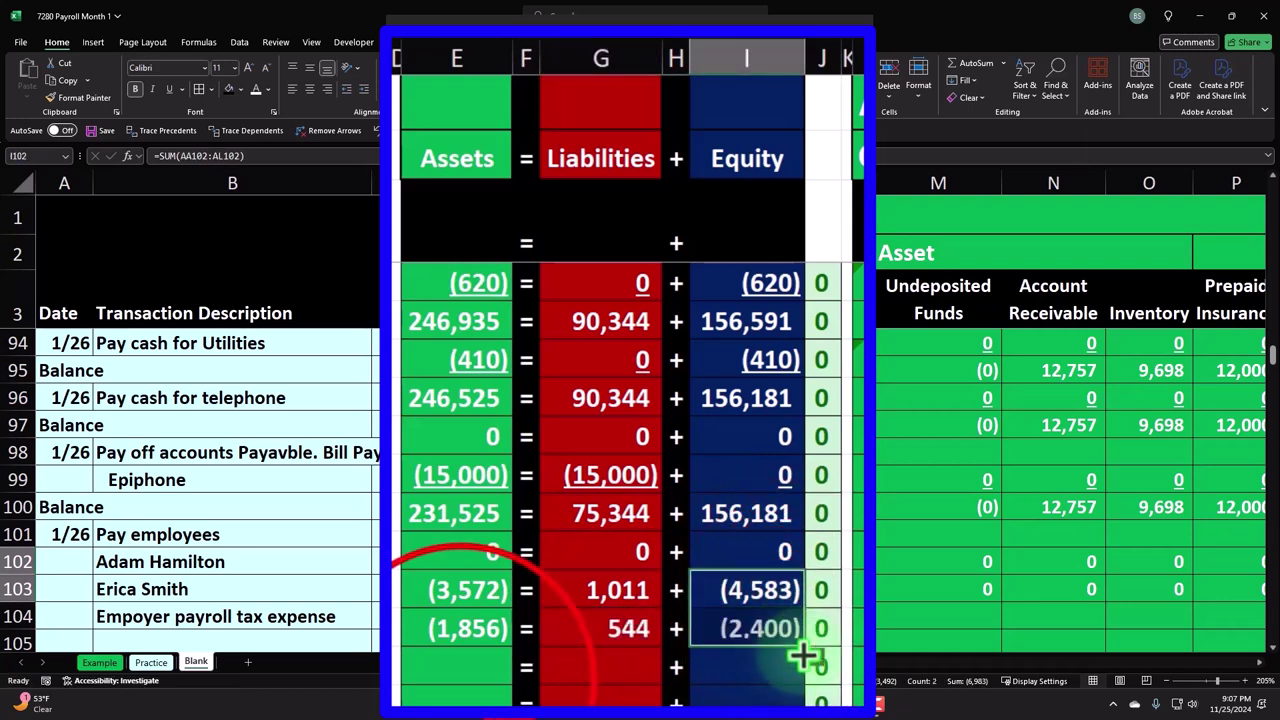
pyautogui.click(455, 670)
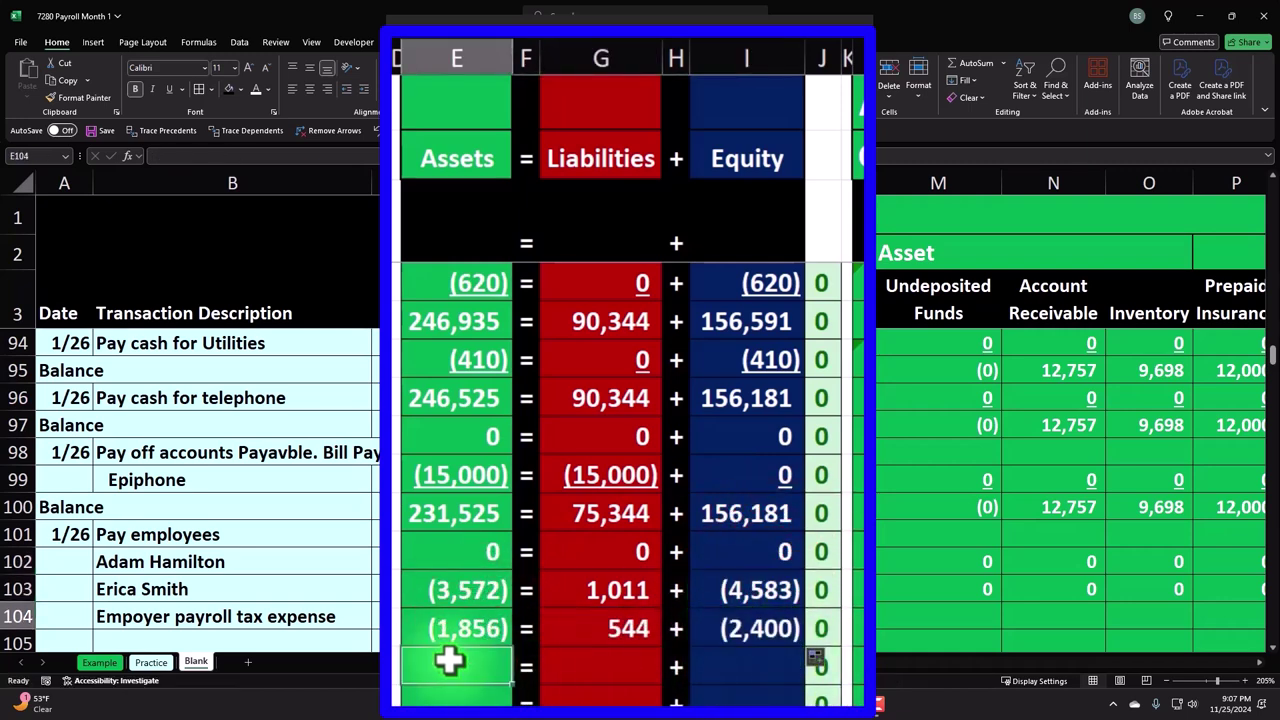
pyautogui.press('Right')
pyautogui.press('Right')
pyautogui.press('Right')
pyautogui.press('Right')
pyautogui.press('Right')
pyautogui.press('Right')
pyautogui.press('Right')
pyautogui.press('Right')
pyautogui.press('Right')
pyautogui.press('Right')
pyautogui.press('Right')
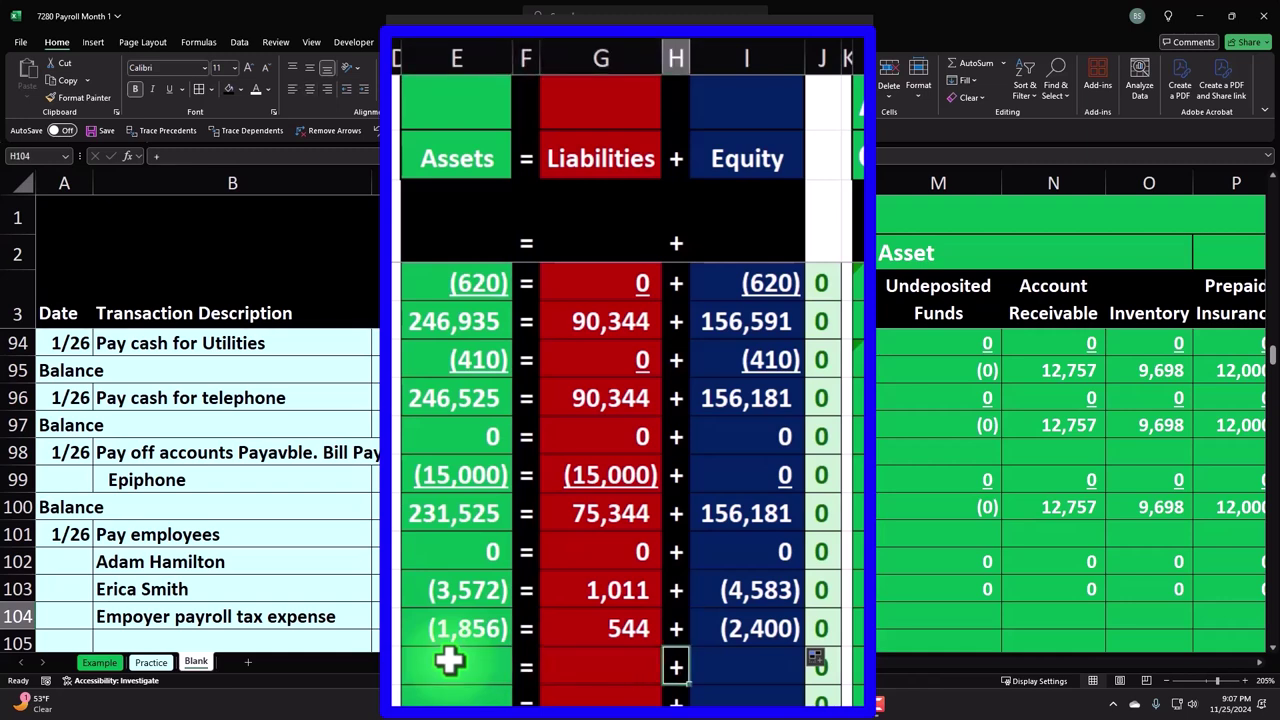
pyautogui.press('Right')
pyautogui.press('Right')
pyautogui.press('Right')
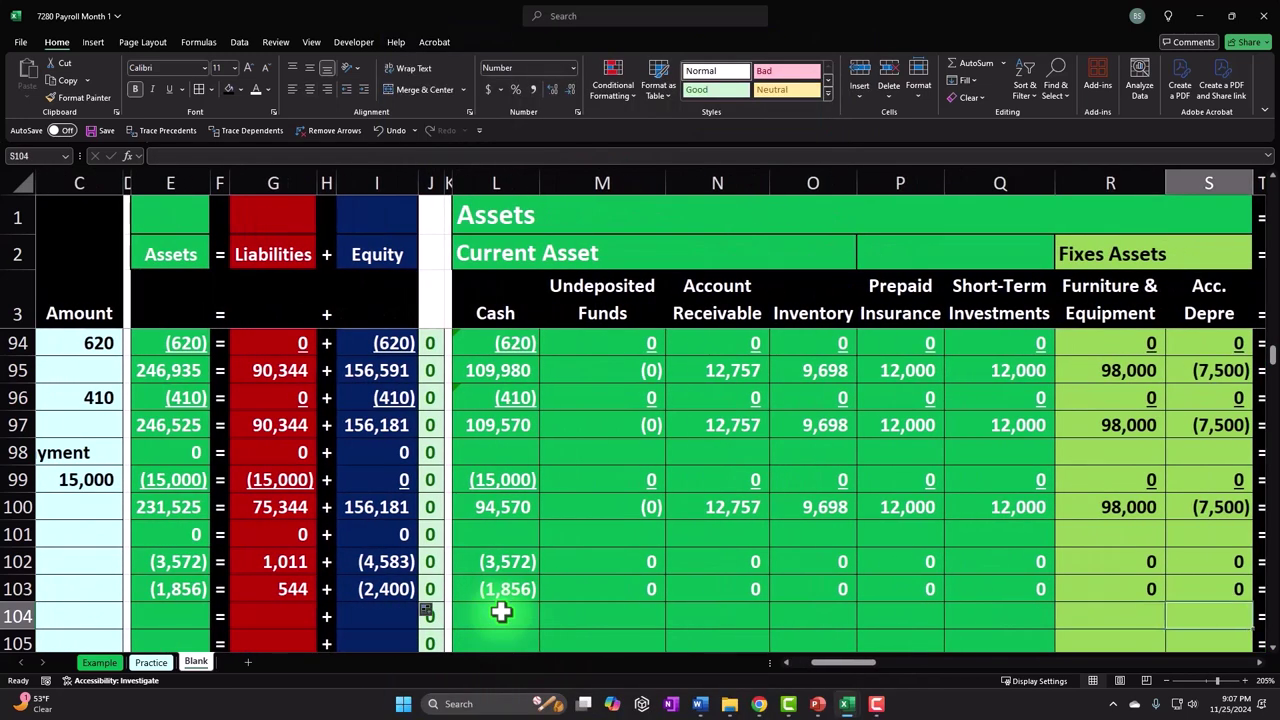
pyautogui.press('Left')
pyautogui.press('Left')
pyautogui.press('Left')
pyautogui.press('Left')
pyautogui.press('Left')
pyautogui.press('Left')
pyautogui.press('Left')
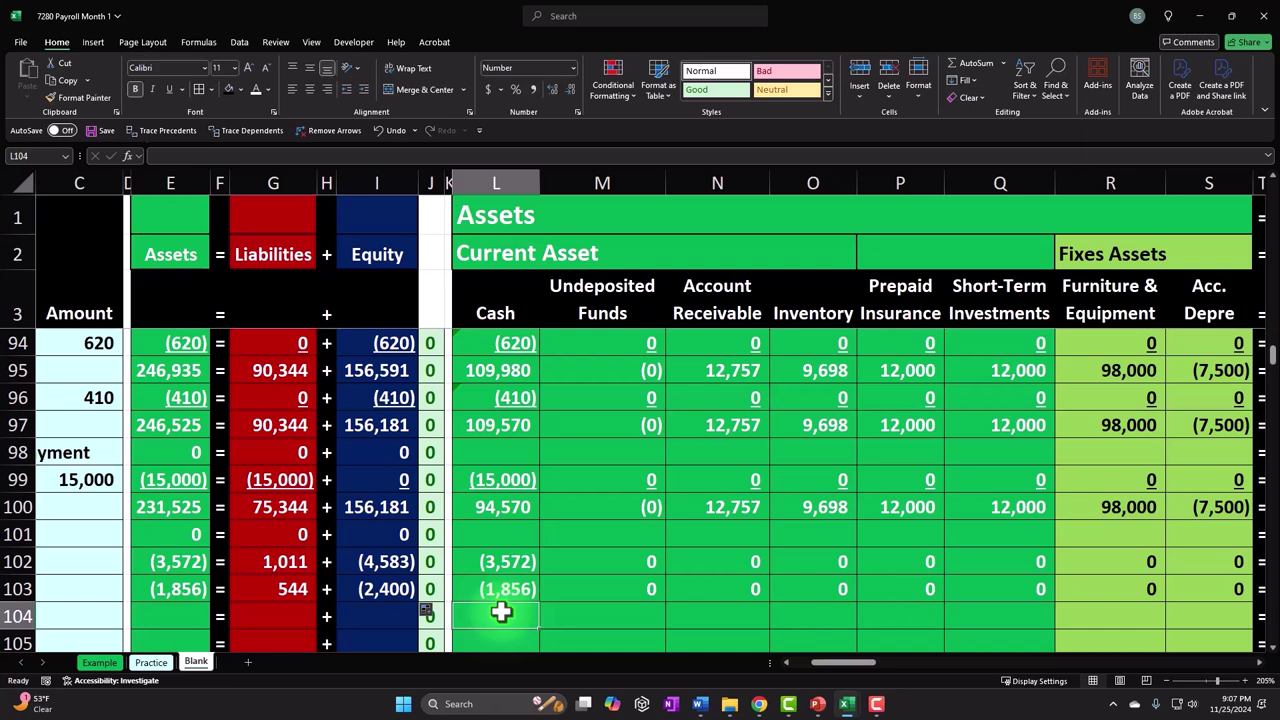
# - Link row 104's Payroll Liability cell to the 474 employer payroll tax total
pyautogui.press('Right')
pyautogui.press('Right')
pyautogui.press('Right')
pyautogui.press('Right')
pyautogui.press('Right')
pyautogui.press('Right')
pyautogui.press('Right')
pyautogui.press('Right')
pyautogui.press('Right')
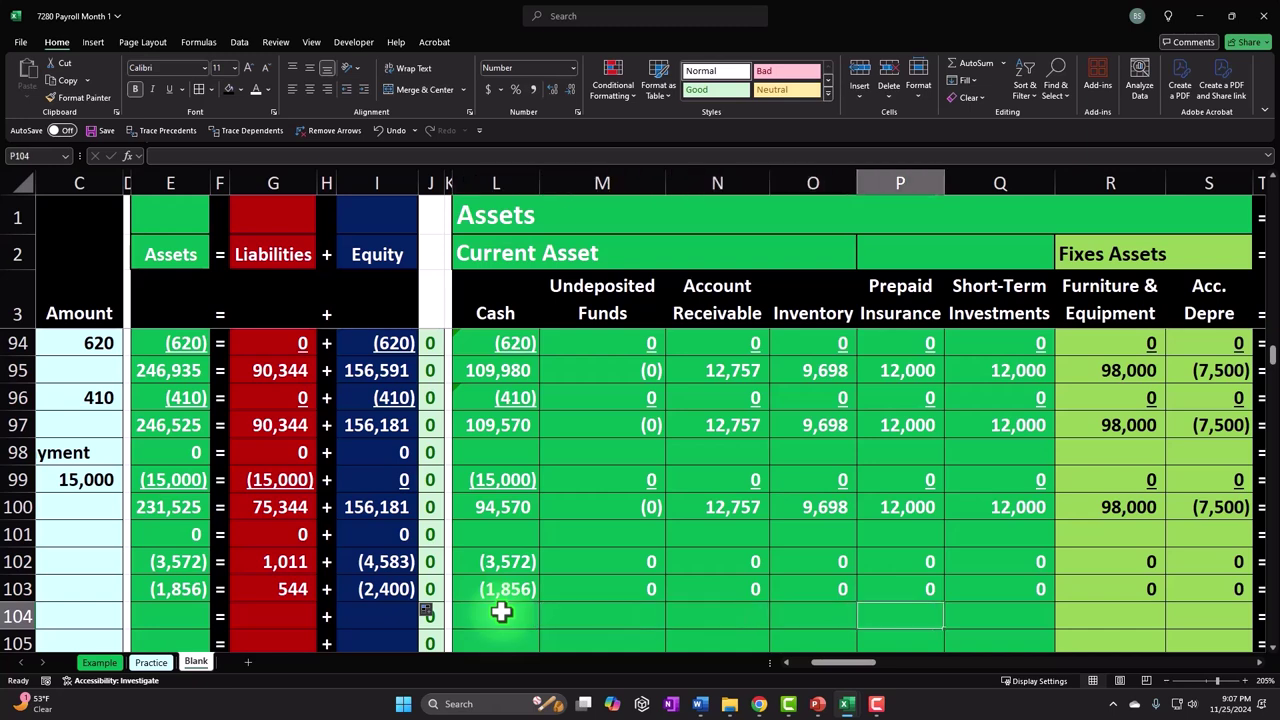
pyautogui.press('Right')
pyautogui.press('Right')
pyautogui.press('Right')
pyautogui.press('Right')
pyautogui.press('Right')
pyautogui.press('Right')
pyautogui.press('Right')
pyautogui.press('Right')
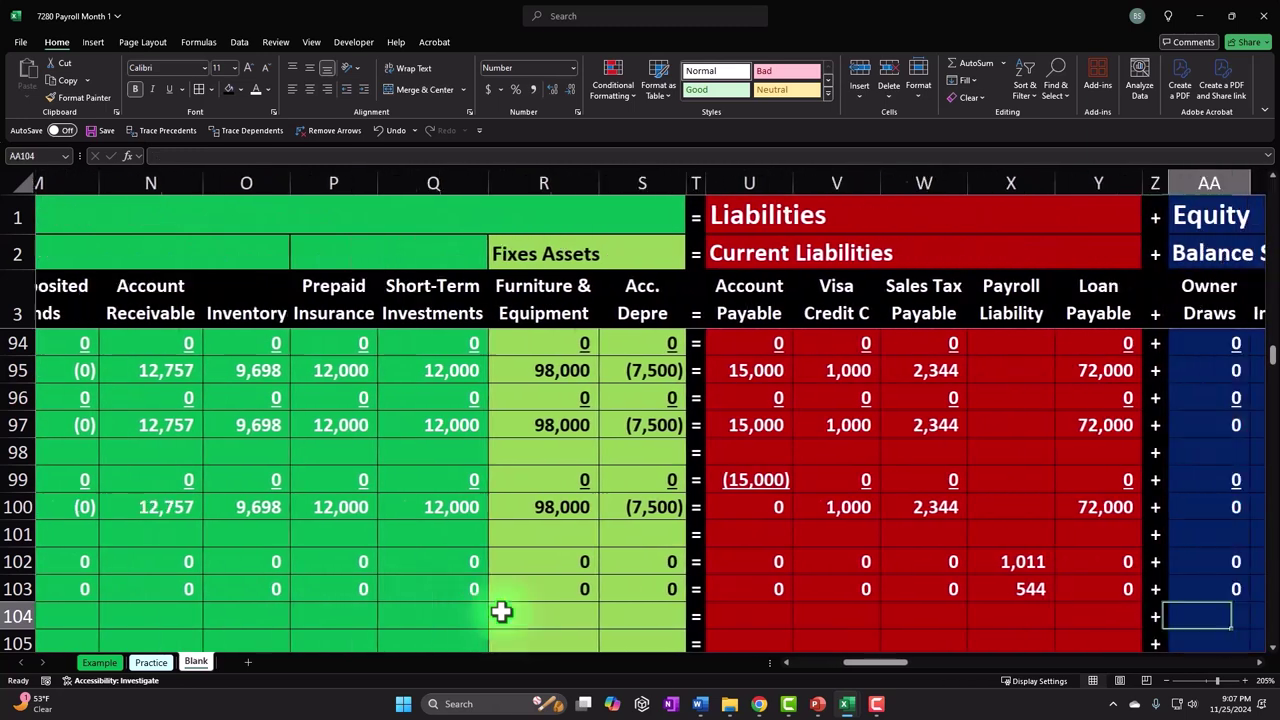
pyautogui.press('Left')
pyautogui.press('Left')
pyautogui.press('Left')
pyautogui.press('Left')
pyautogui.press('Left')
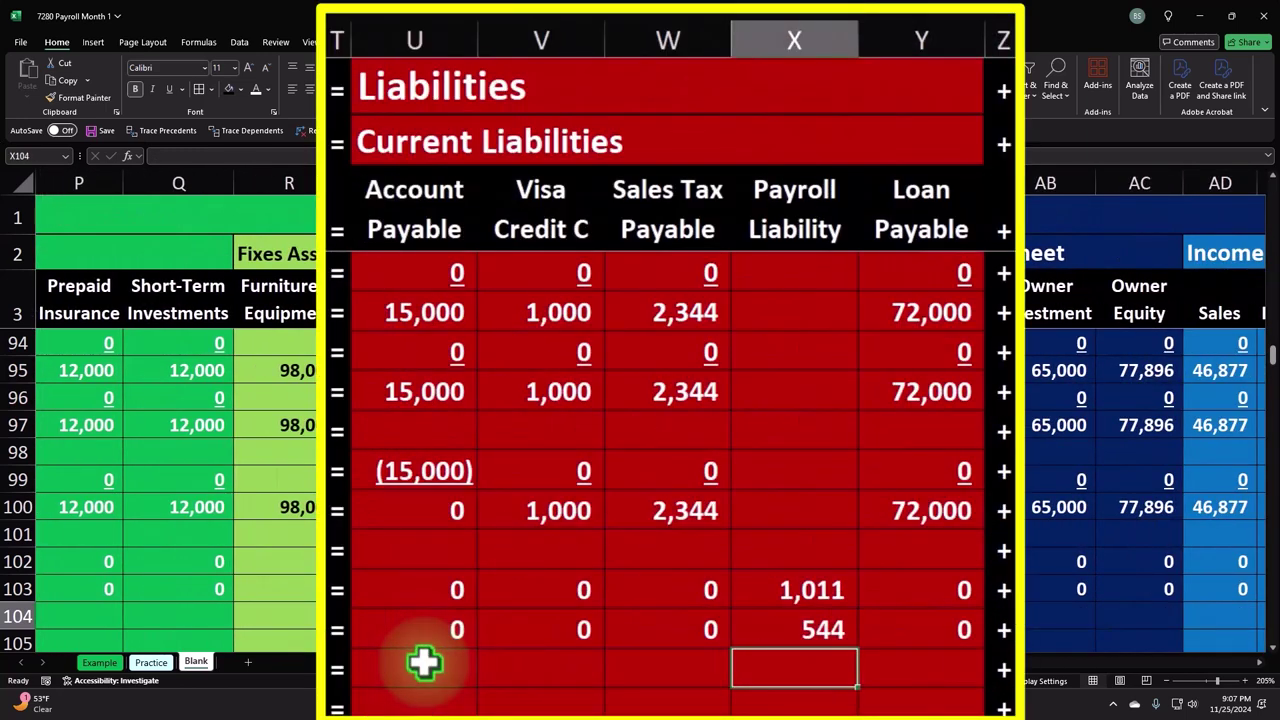
pyautogui.write('=')
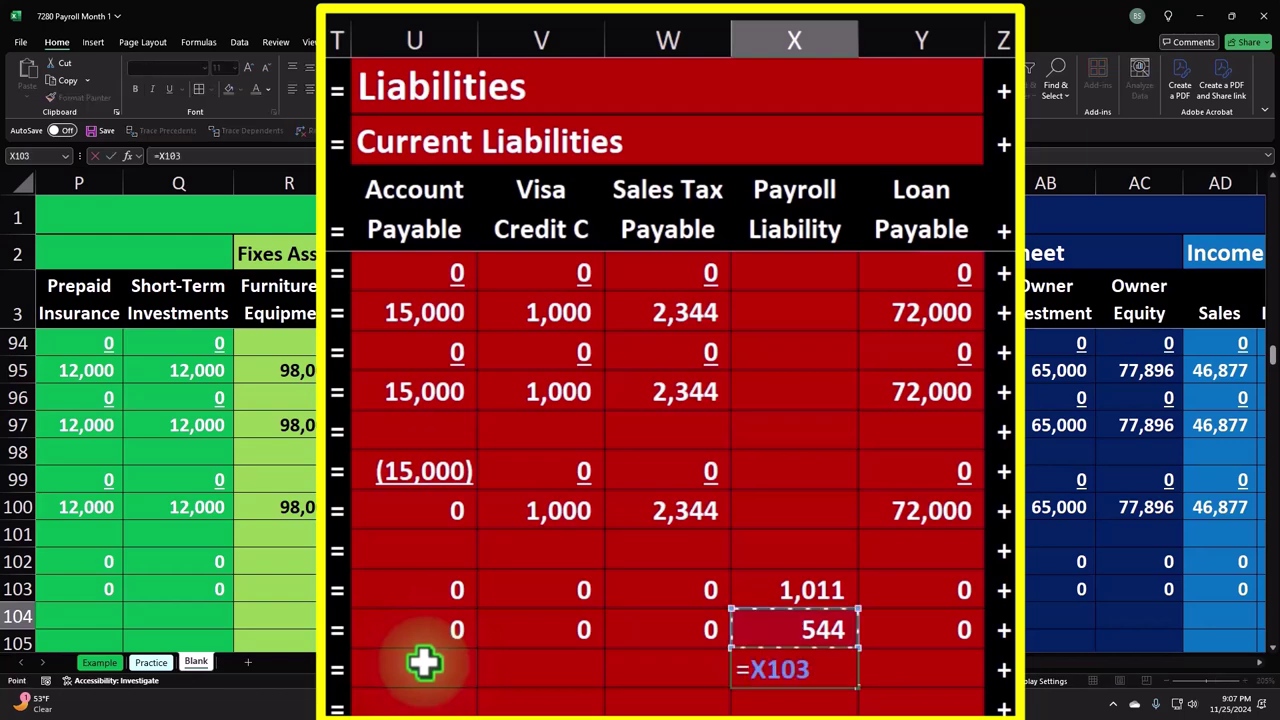
pyautogui.press('Up')
pyautogui.press('Up')
pyautogui.press('Up')
pyautogui.press('Up')
pyautogui.press('Up')
pyautogui.press('Up')
pyautogui.press('Up')
pyautogui.press('Up')
pyautogui.press('Up')
pyautogui.press('Up')
pyautogui.press('Up')
pyautogui.press('Up')
pyautogui.press('Up')
pyautogui.press('Up')
pyautogui.press('Up')
pyautogui.press('Up')
pyautogui.press('Up')
pyautogui.press('Up')
pyautogui.press('Up')
pyautogui.press('Up')
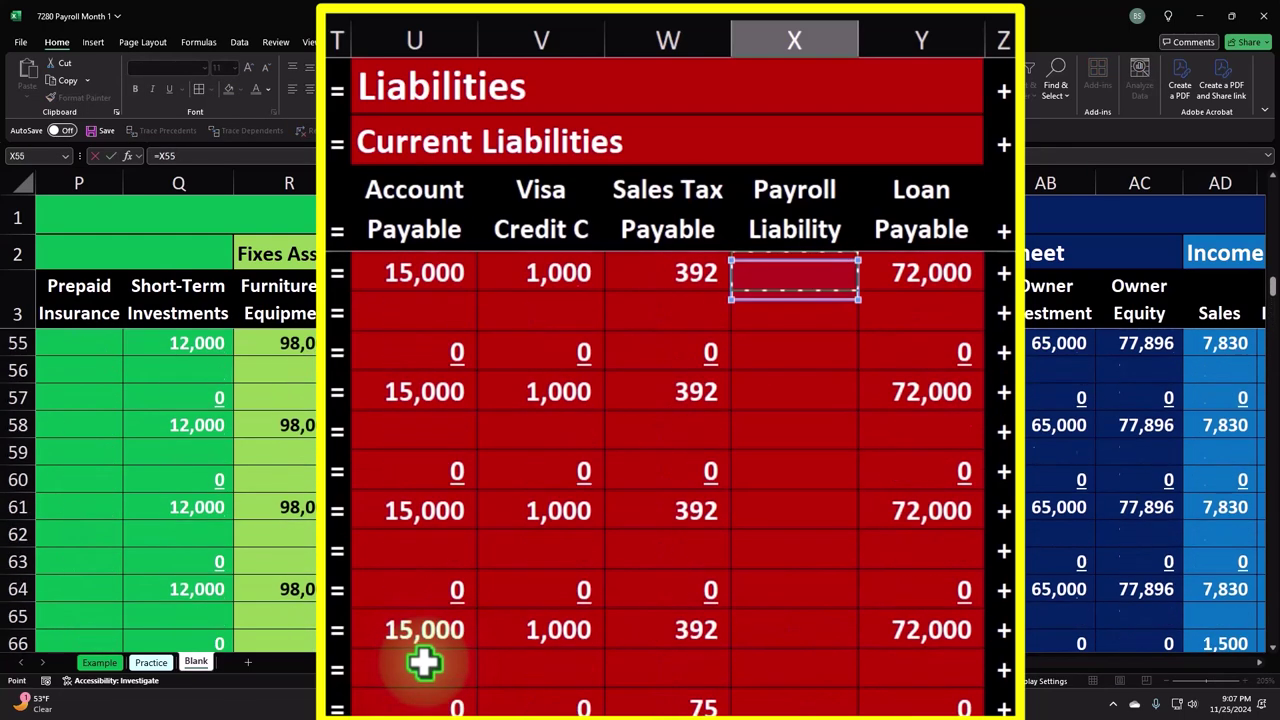
pyautogui.press('Up')
pyautogui.press('Up')
pyautogui.press('Up')
pyautogui.press('Up')
pyautogui.press('Up')
pyautogui.press('Up')
pyautogui.press('Up')
pyautogui.press('Up')
pyautogui.press('Up')
pyautogui.press('Up')
pyautogui.press('Up')
pyautogui.press('Up')
pyautogui.press('Up')
pyautogui.press('Up')
pyautogui.press('Up')
pyautogui.press('Up')
pyautogui.press('Up')
pyautogui.press('Up')
pyautogui.press('Up')
pyautogui.press('Up')
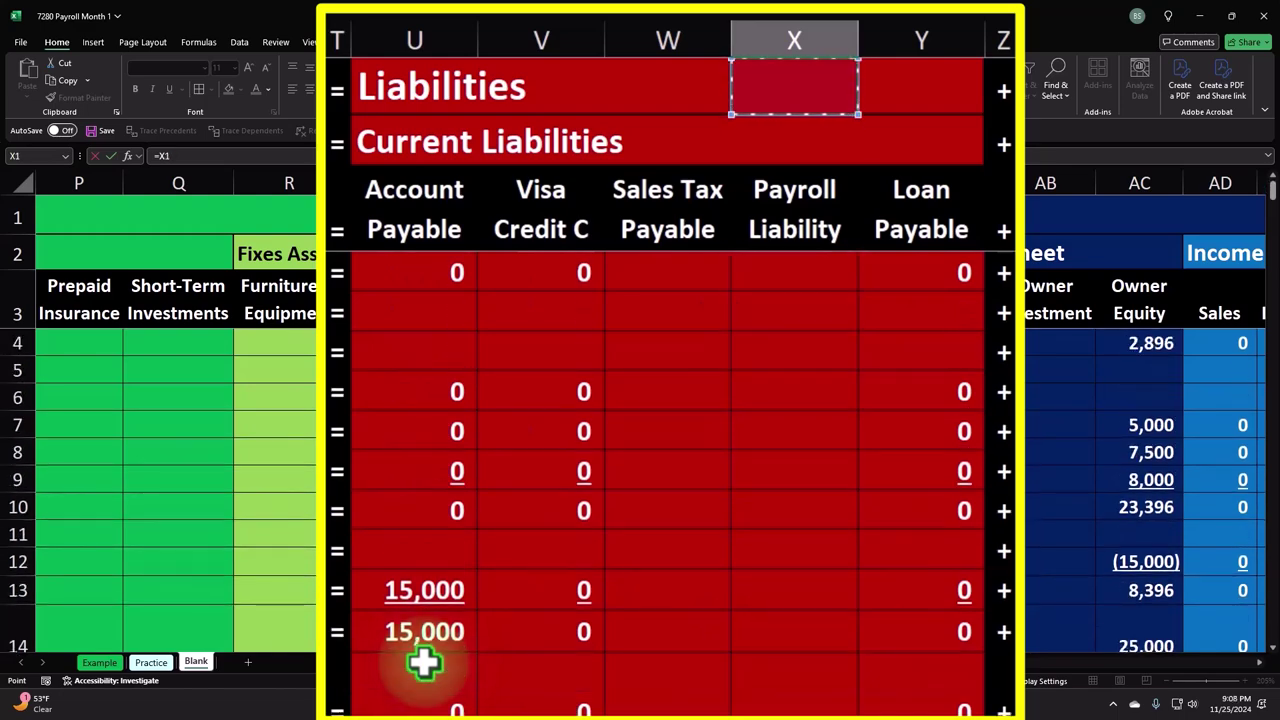
pyautogui.press('Right')
pyautogui.press('Right')
pyautogui.press('Right')
pyautogui.press('Right')
pyautogui.press('Right')
pyautogui.press('Right')
pyautogui.press('Right')
pyautogui.press('Right')
pyautogui.press('Right')
pyautogui.press('Right')
pyautogui.press('Right')
pyautogui.press('Right')
pyautogui.press('Right')
pyautogui.press('Right')
pyautogui.press('Right')
pyautogui.press('Right')
pyautogui.press('Right')
pyautogui.press('Right')
pyautogui.press('Right')
pyautogui.press('Right')
pyautogui.press('Right')
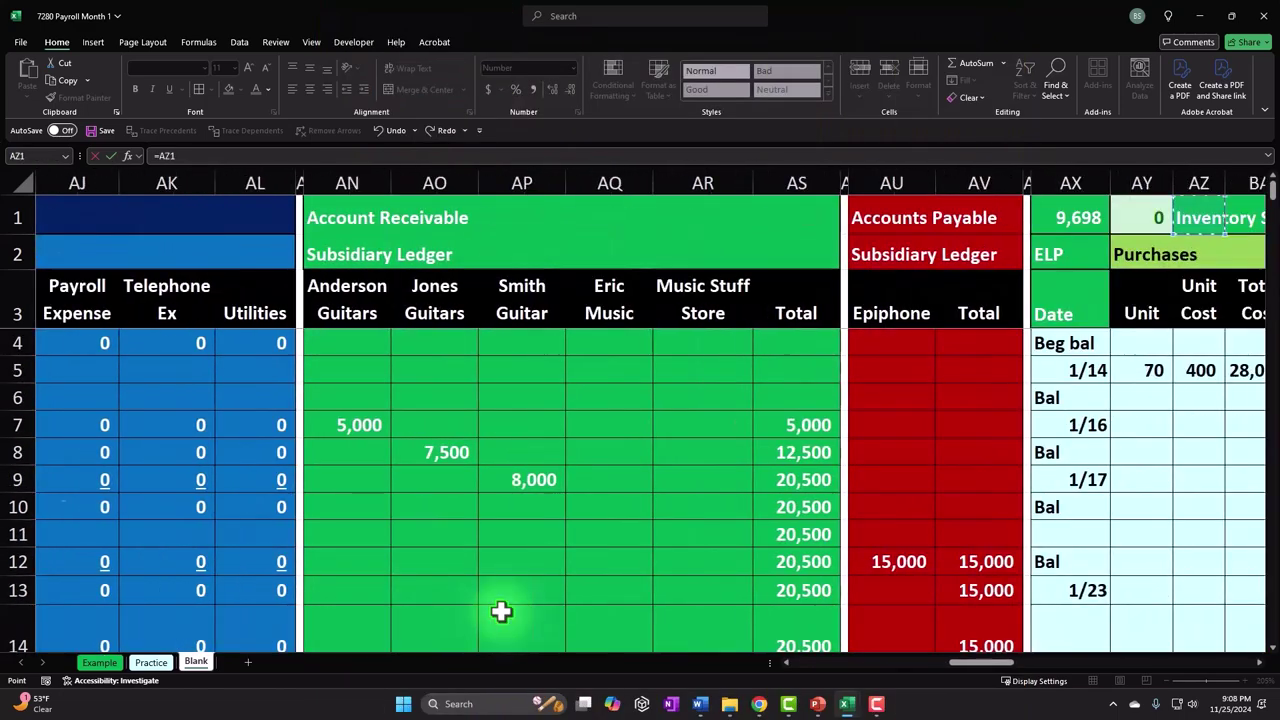
pyautogui.press('Right')
pyautogui.press('Right')
pyautogui.press('Right')
pyautogui.press('Right')
pyautogui.press('Right')
pyautogui.press('Right')
pyautogui.press('Right')
pyautogui.press('Right')
pyautogui.press('Right')
pyautogui.press('Right')
pyautogui.press('Right')
pyautogui.press('Right')
pyautogui.press('Right')
pyautogui.press('Right')
pyautogui.press('Right')
pyautogui.press('Right')
pyautogui.press('Right')
pyautogui.press('Right')
pyautogui.press('Right')
pyautogui.press('Right')
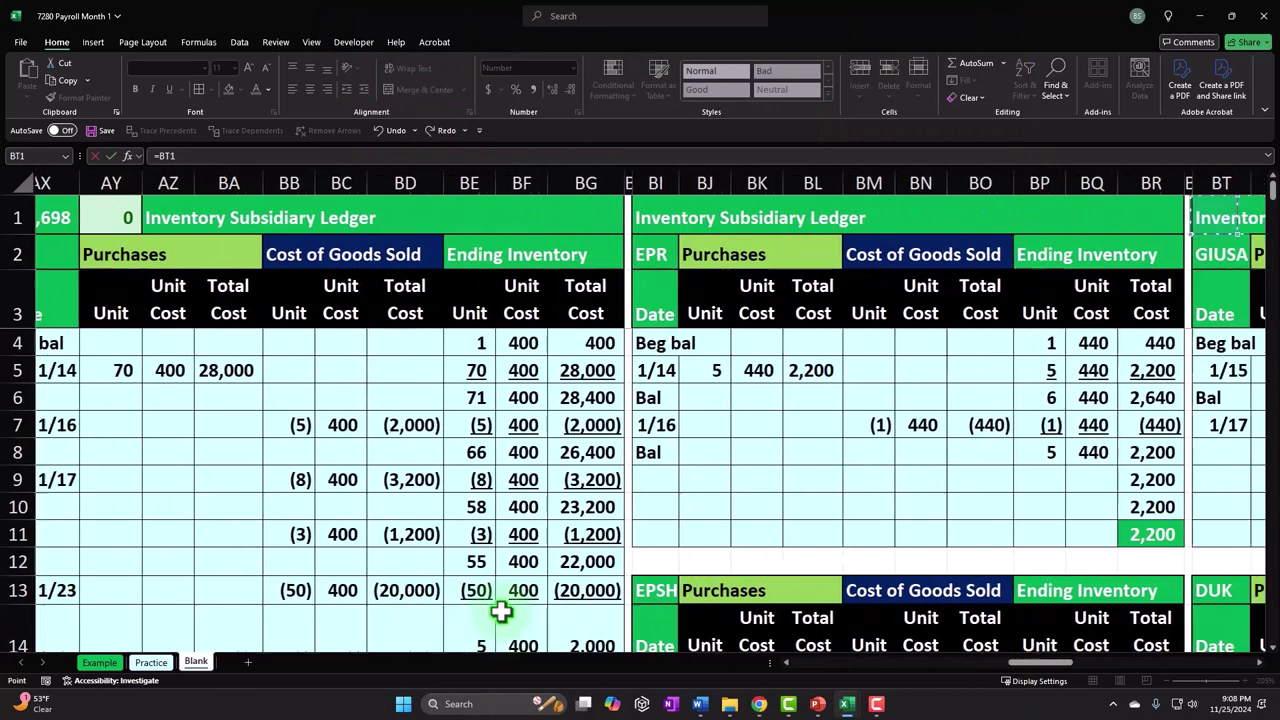
pyautogui.press('Right')
pyautogui.press('Right')
pyautogui.press('Right')
pyautogui.press('Right')
pyautogui.press('Right')
pyautogui.press('Right')
pyautogui.press('Right')
pyautogui.press('Right')
pyautogui.press('Right')
pyautogui.press('Right')
pyautogui.press('Right')
pyautogui.press('Right')
pyautogui.press('Right')
pyautogui.press('Right')
pyautogui.press('Right')
pyautogui.press('Right')
pyautogui.press('Right')
pyautogui.press('Right')
pyautogui.press('Right')
pyautogui.press('Right')
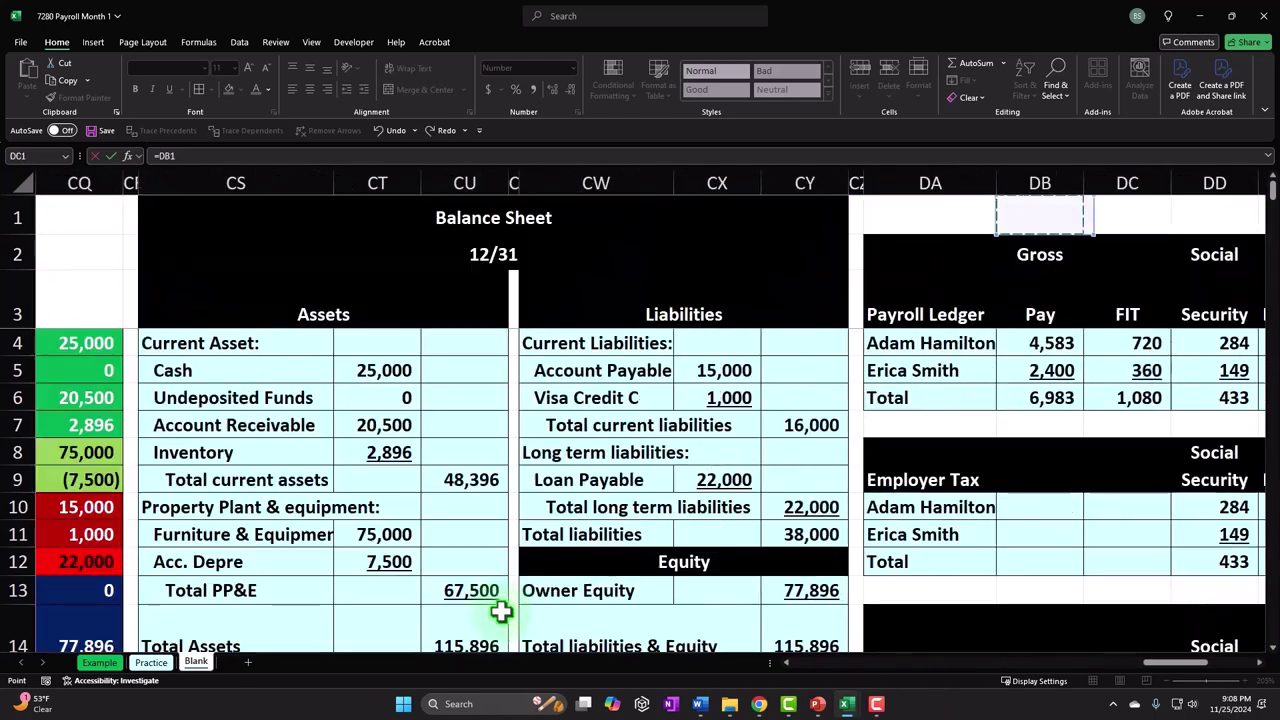
pyautogui.press('Left')
pyautogui.press('Down')
pyautogui.press('Down')
pyautogui.press('Down')
pyautogui.press('Down')
pyautogui.press('Down')
pyautogui.press('Down')
pyautogui.press('Down')
pyautogui.press('Down')
pyautogui.press('Down')
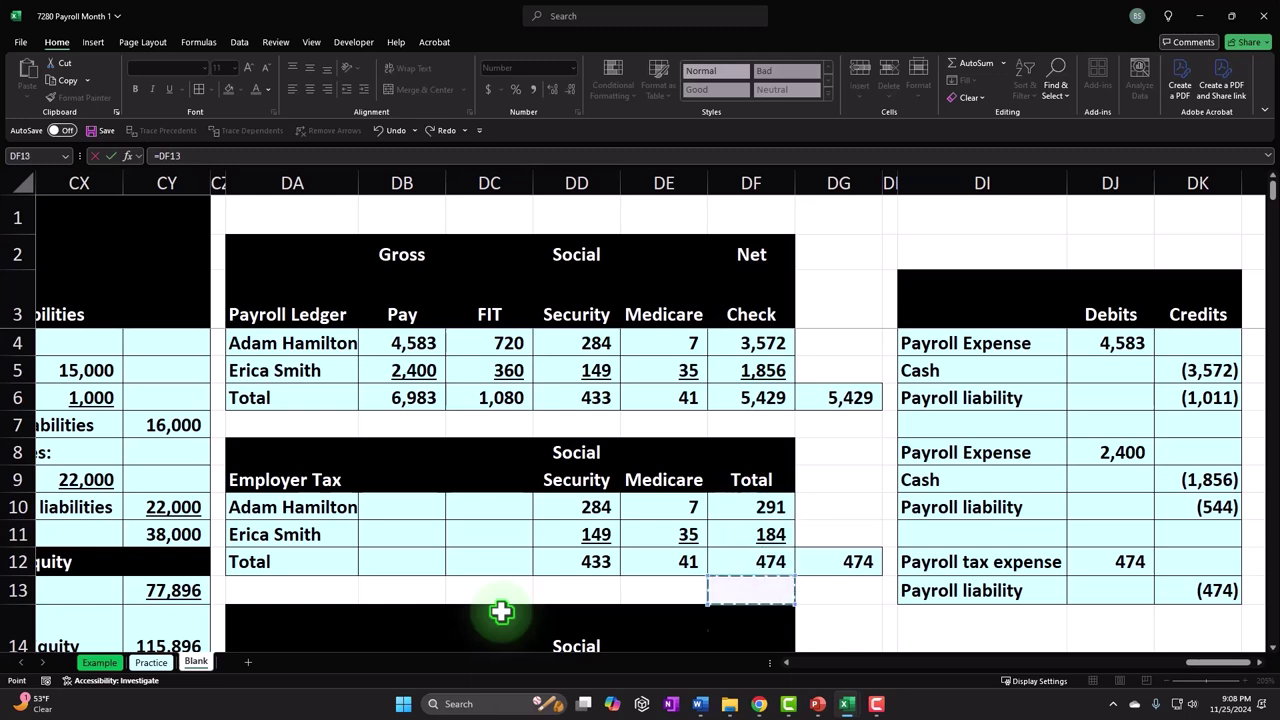
pyautogui.press('Down')
pyautogui.press('Right')
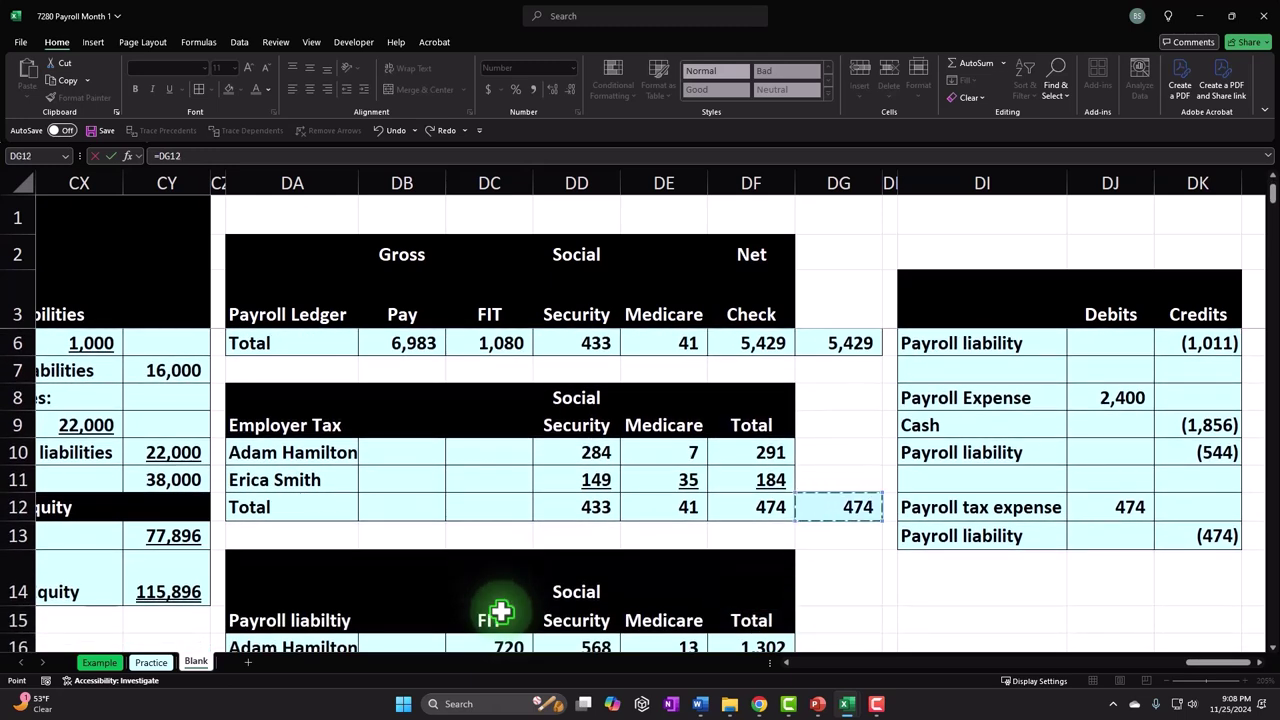
pyautogui.hotkey('ctrl', 'Return')
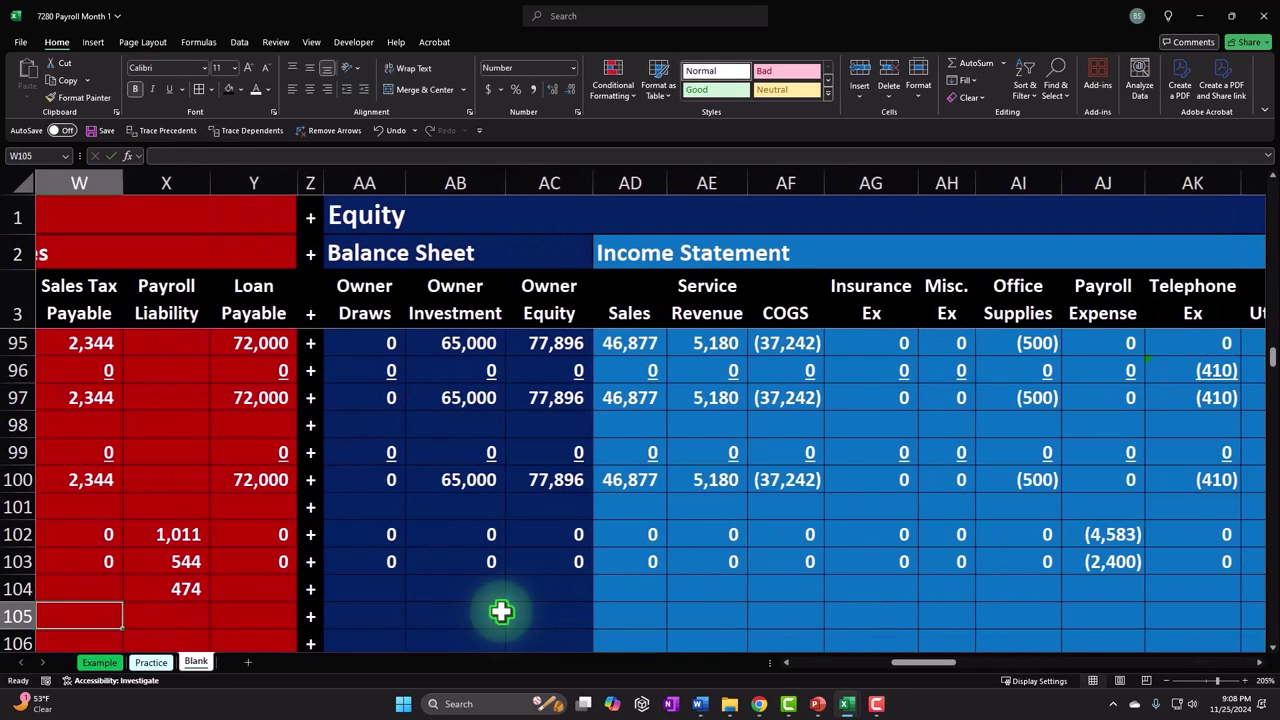
# - Leave row 104's Payroll Expense cell blank and select the Telephone Ex column
pyautogui.press('Right')
pyautogui.press('Right')
pyautogui.press('Right')
pyautogui.press('Right')
pyautogui.press('Right')
pyautogui.press('Right')
pyautogui.press('Right')
pyautogui.press('Right')
pyautogui.press('Right')
pyautogui.press('Right')
pyautogui.press('Right')
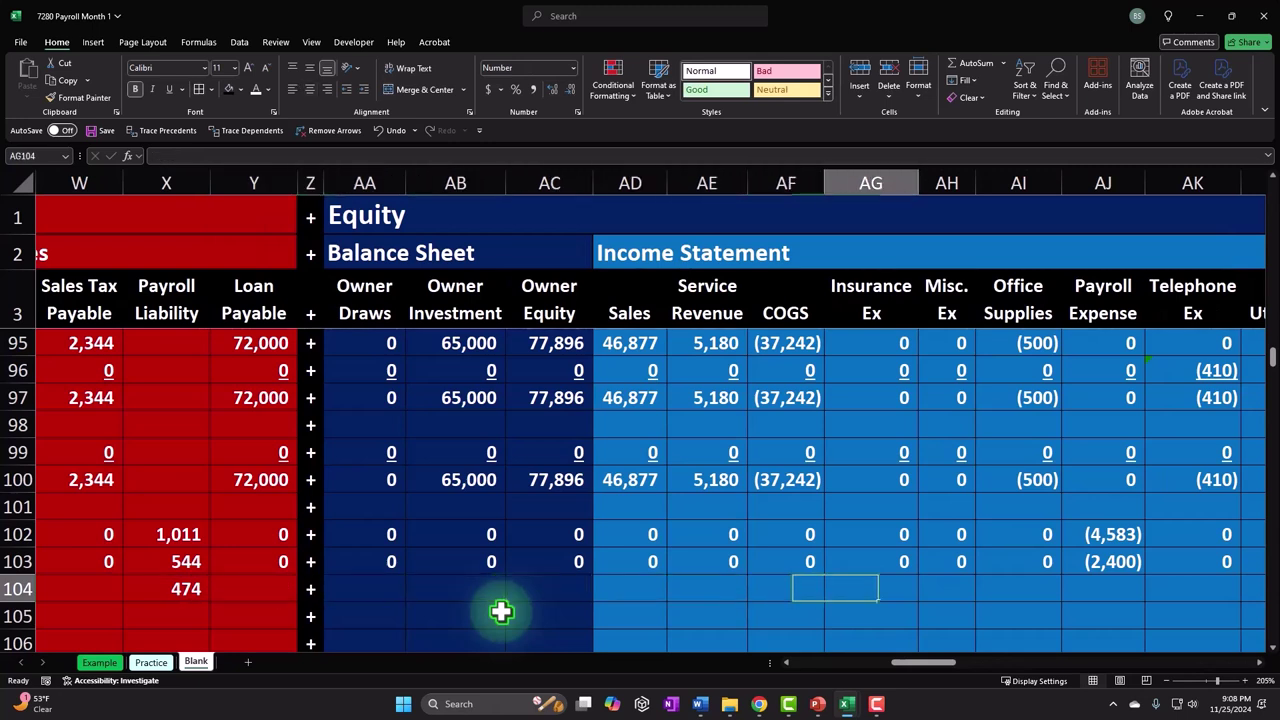
pyautogui.press('Right')
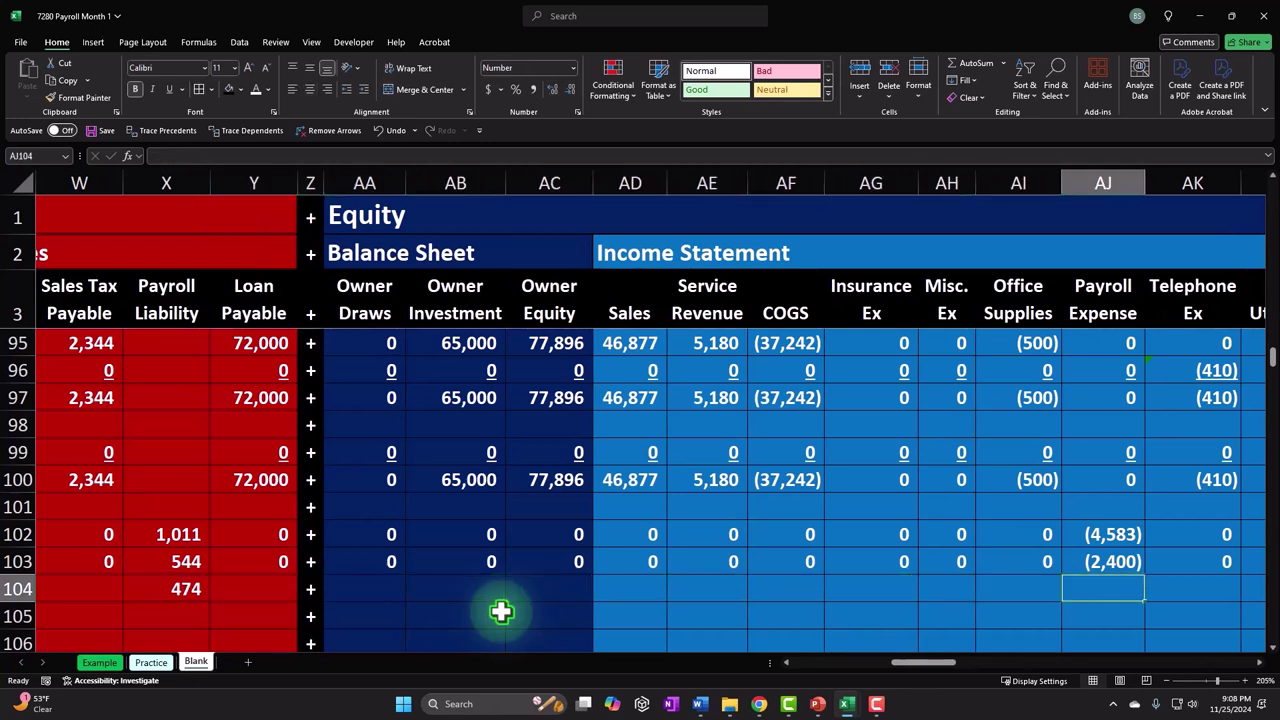
pyautogui.write('-')
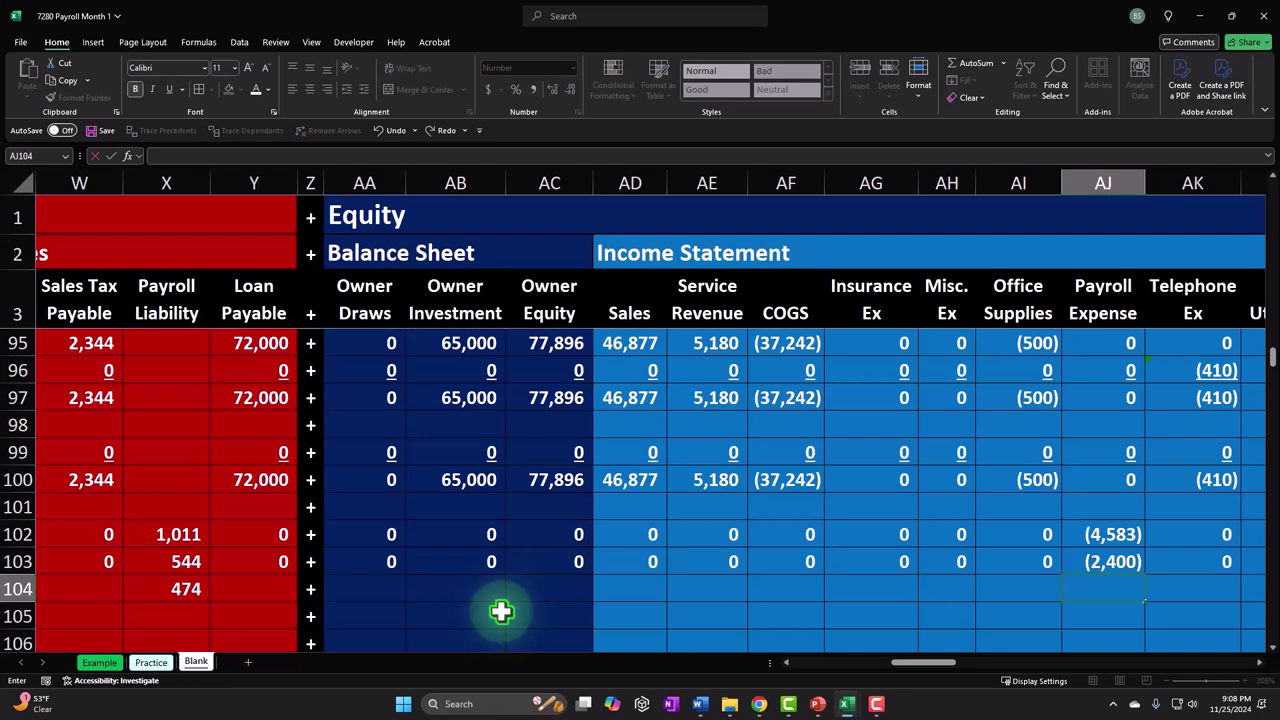
pyautogui.press('Return')
pyautogui.press('Right')
pyautogui.press('Right')
pyautogui.press('Right')
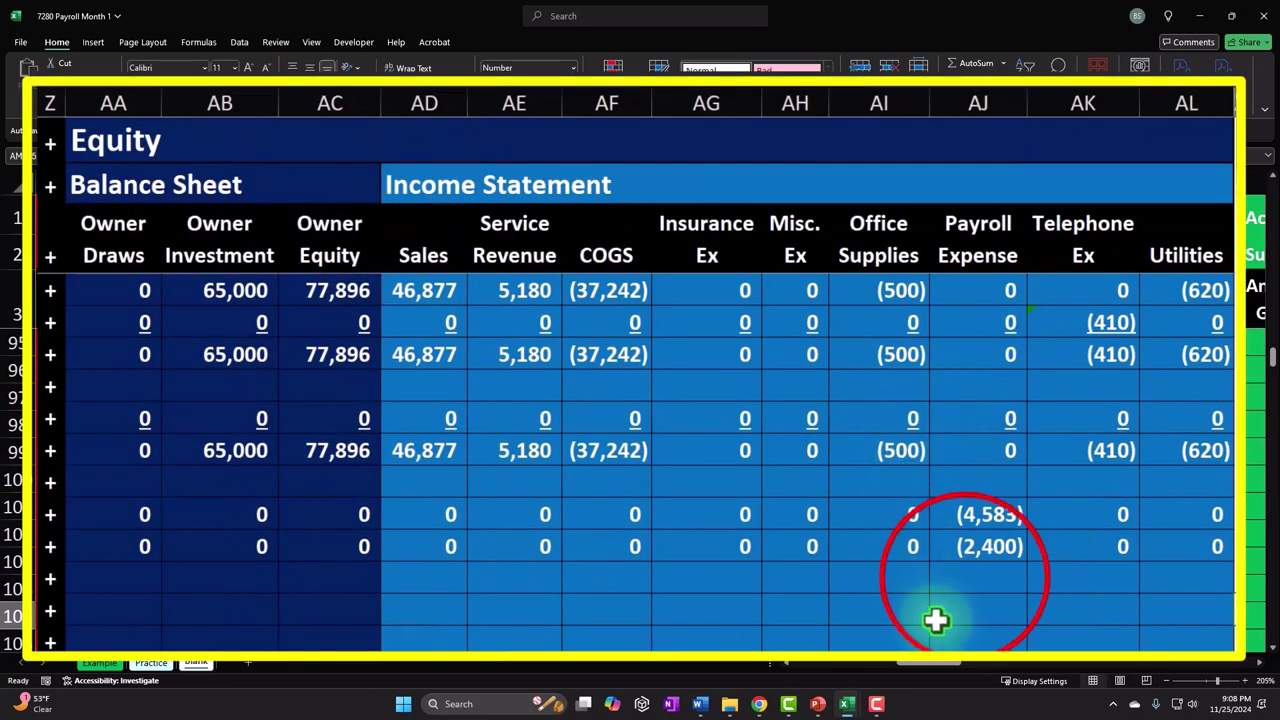
pyautogui.click(975, 577)
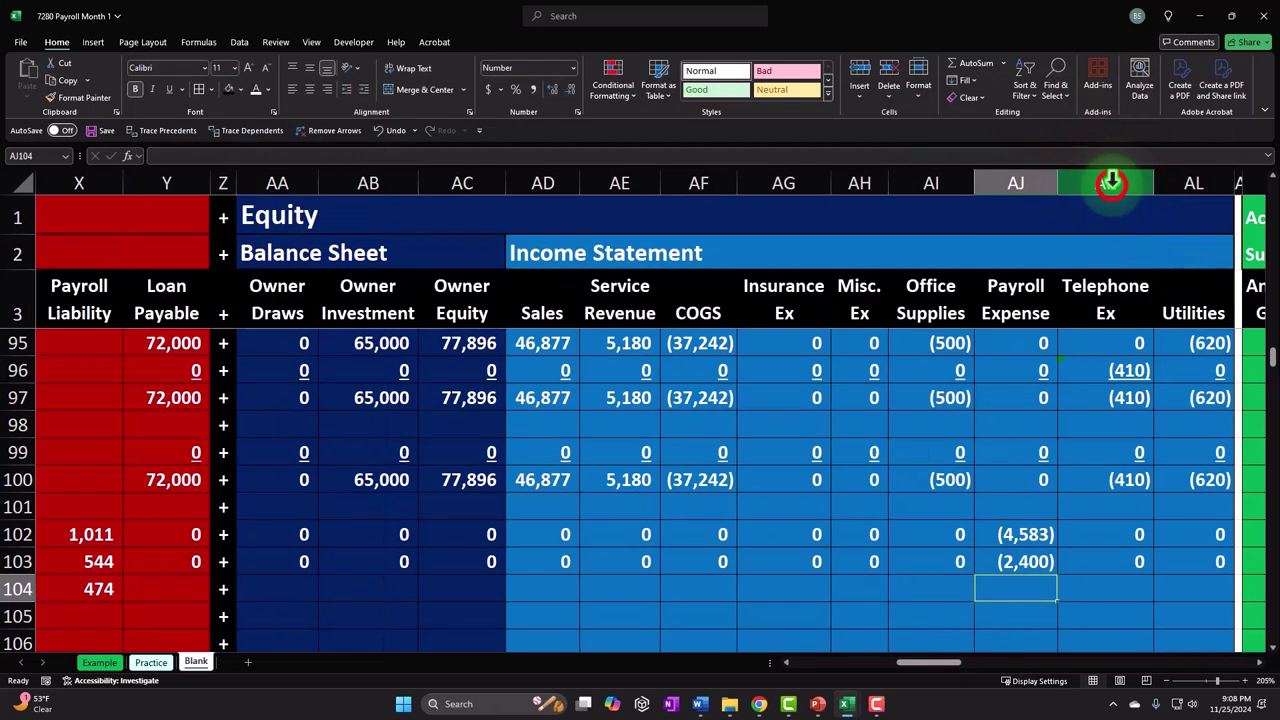
pyautogui.click(1085, 103)
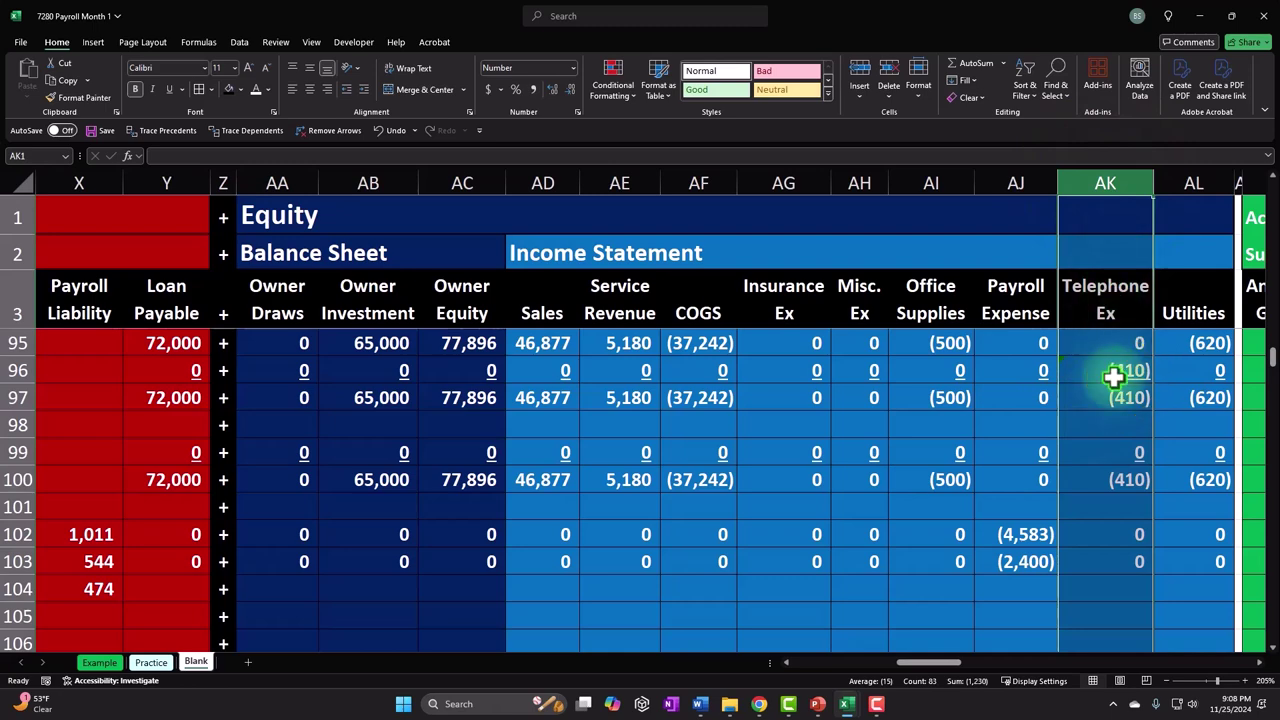
# - Insert a new column before Telephone Ex and head it 'Payroll Taxes'
pyautogui.rightClick(1113, 377)
pyautogui.click(1125, 508)
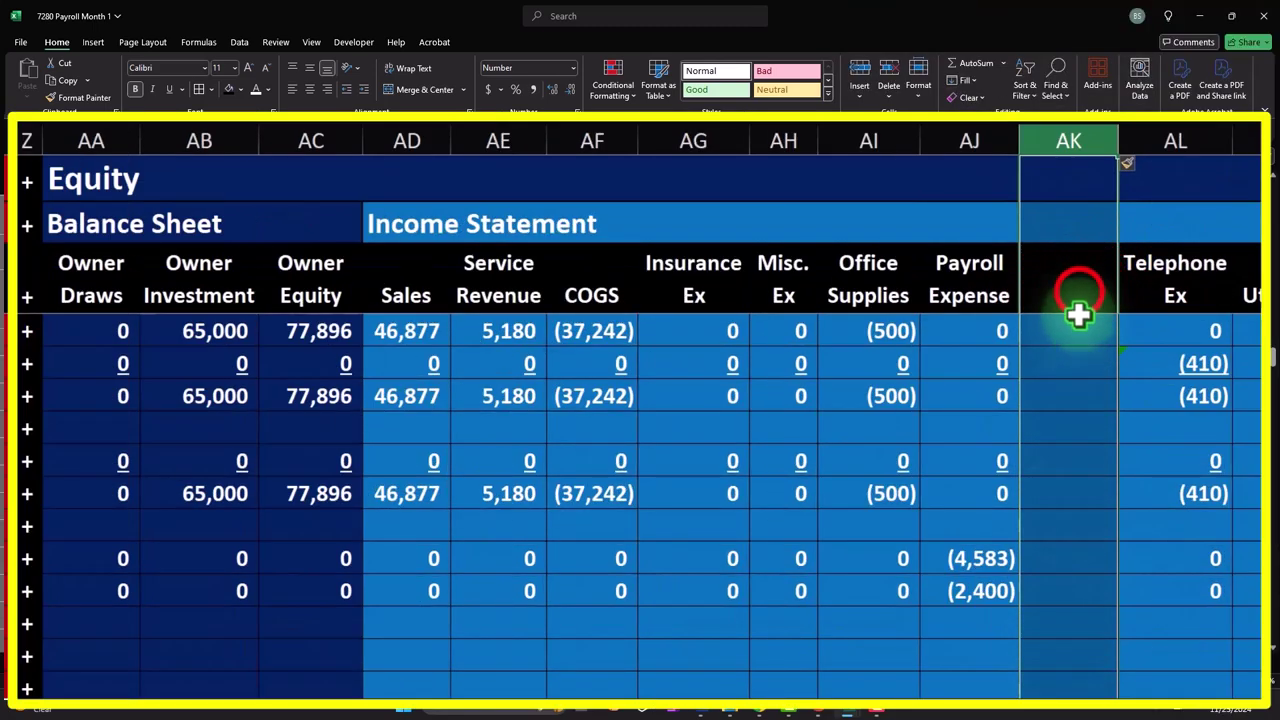
pyautogui.click(1115, 286)
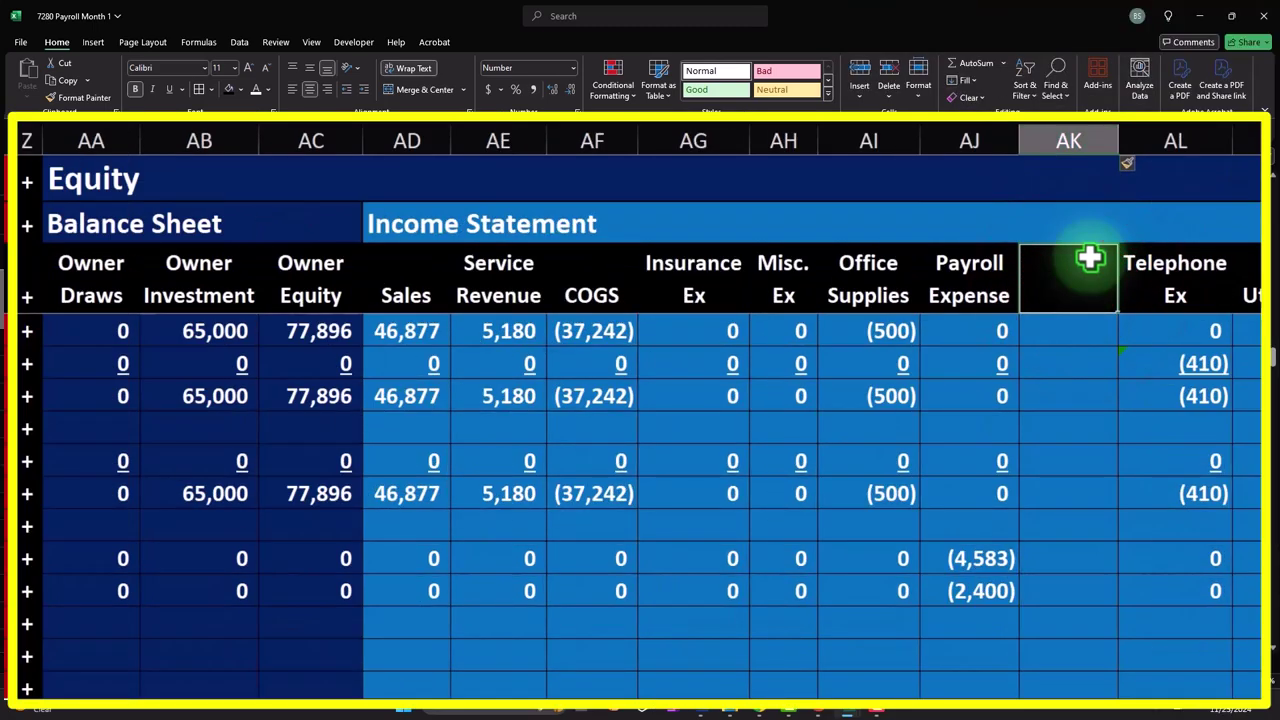
pyautogui.write('Payro')
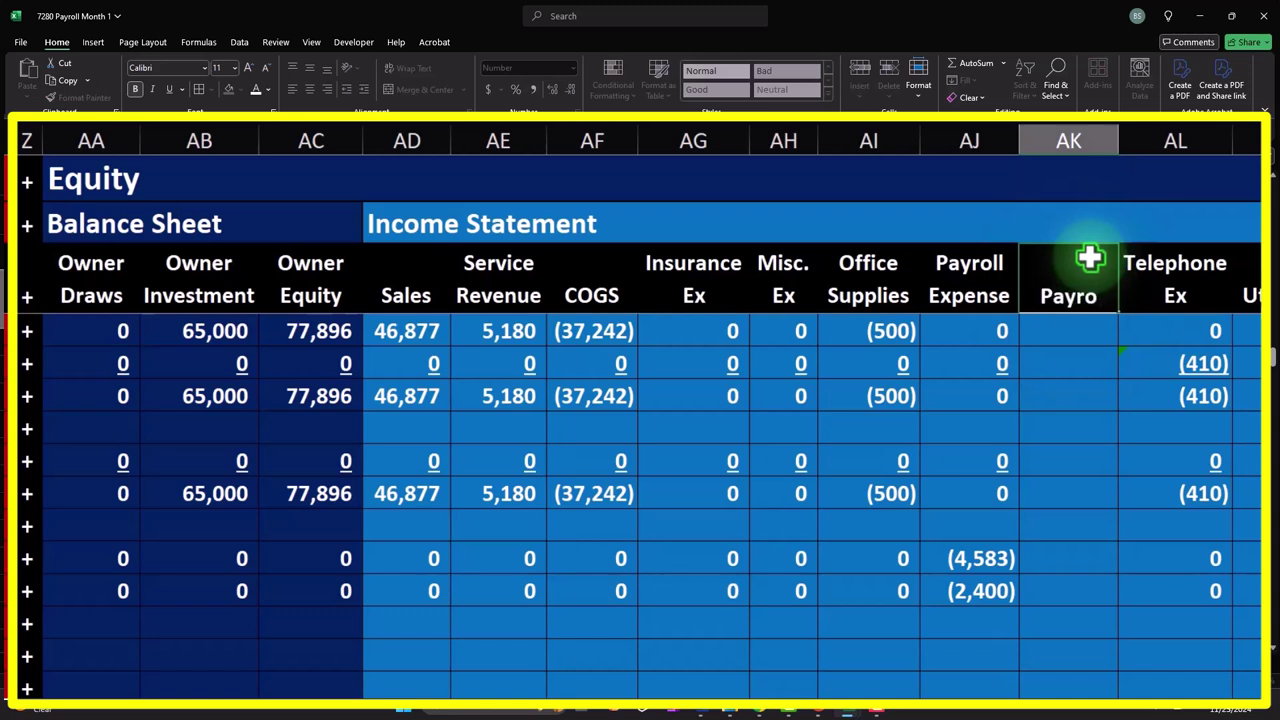
pyautogui.write('ll Taxes')
pyautogui.click(1086, 588)
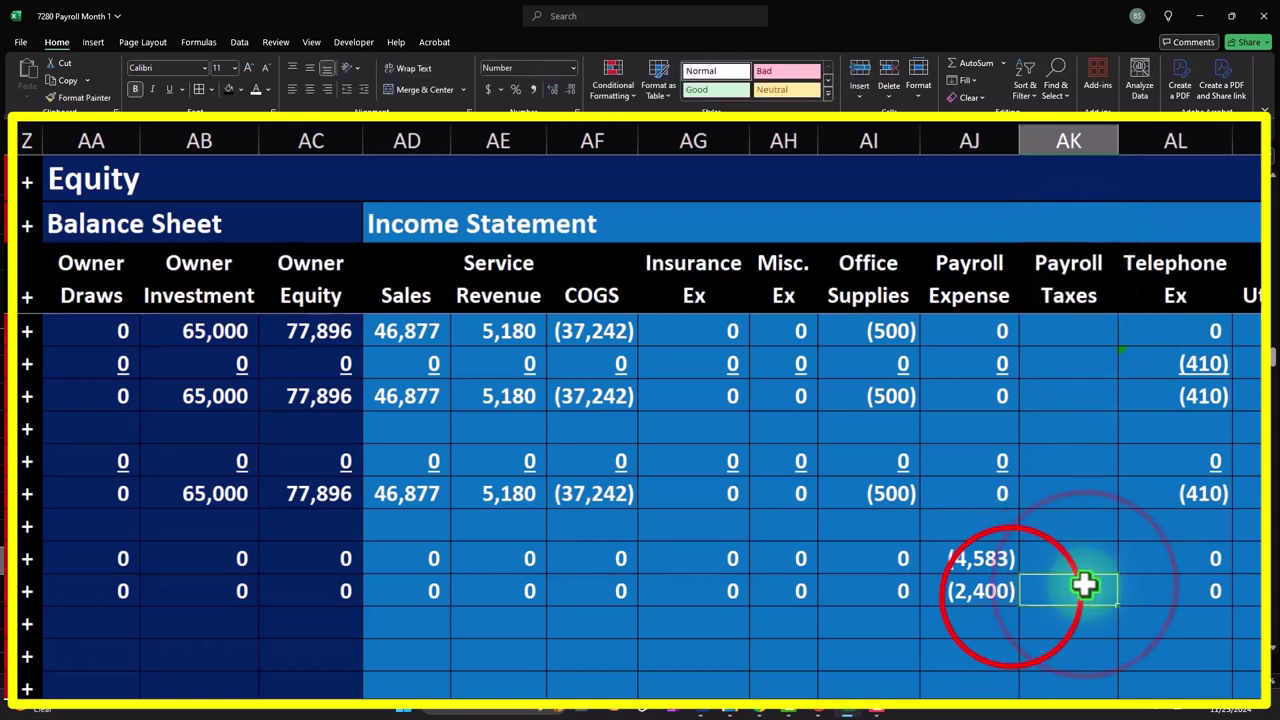
# - Review the (2,400) Payroll Expense cell and the empty Payroll Taxes cell on row 104
pyautogui.click(1012, 596)
pyautogui.click(1042, 621)
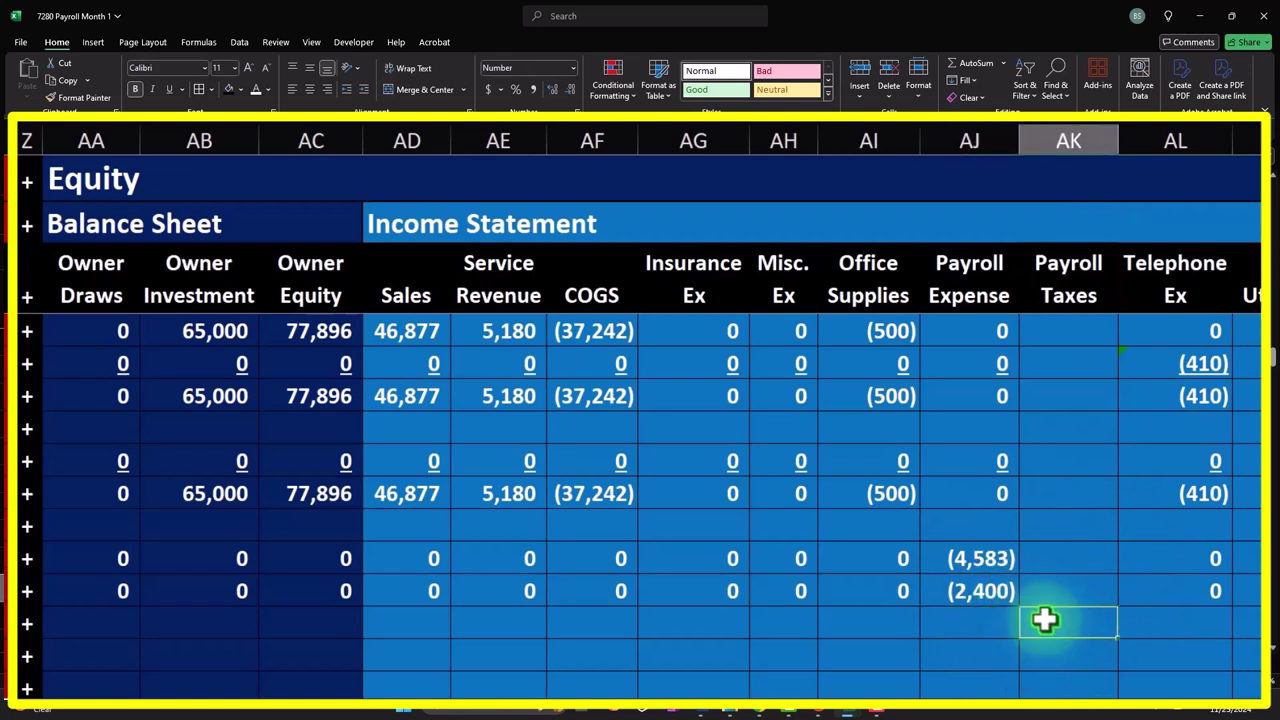
pyautogui.click(1002, 598)
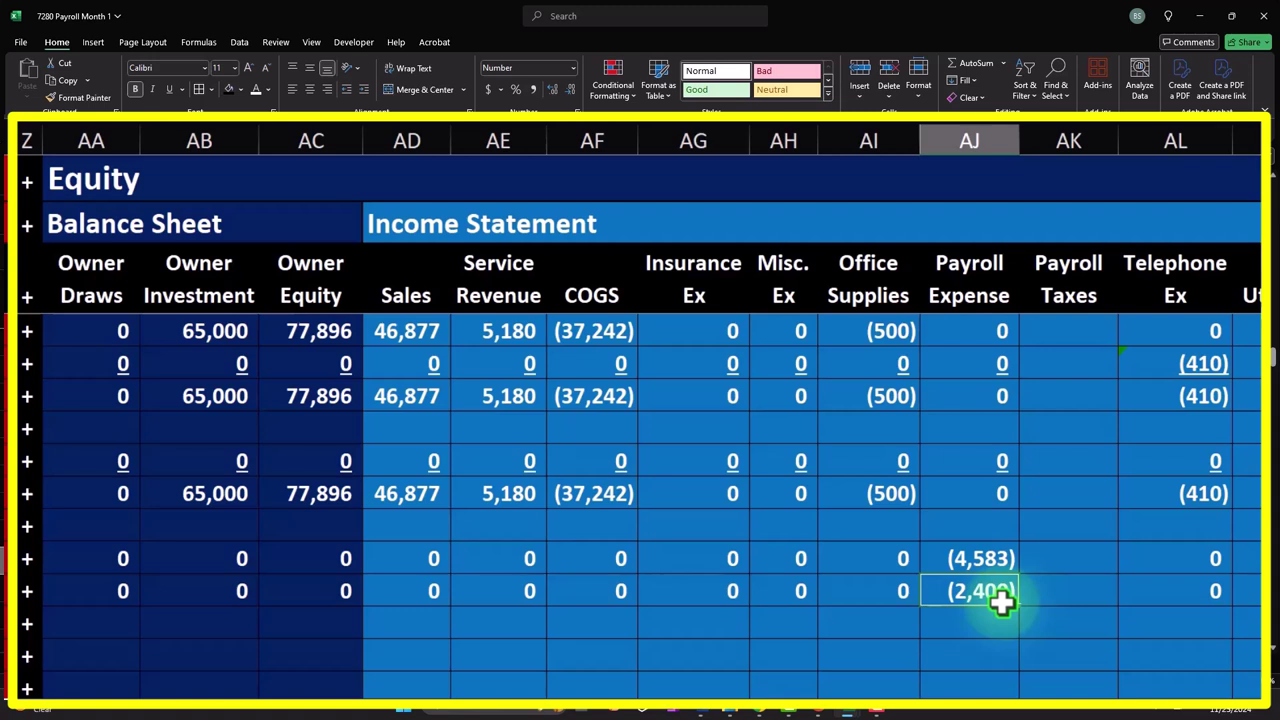
pyautogui.press('Right')
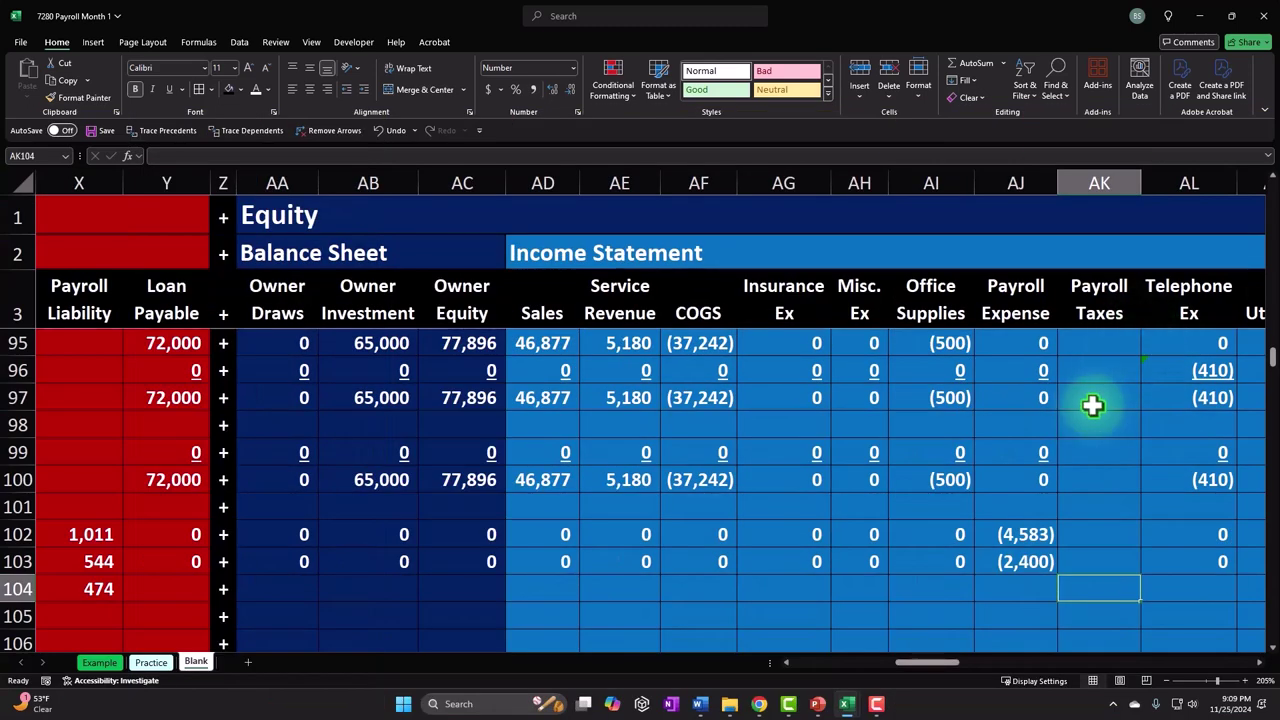
# - Enter =-X104 in AK104 so Payroll Taxes shows (474) against the 474 liability
pyautogui.write('=')
pyautogui.press('Left')
pyautogui.press('Left')
pyautogui.press('Left')
pyautogui.press('Left')
pyautogui.press('Left')
pyautogui.press('Left')
pyautogui.press('Left')
pyautogui.press('Left')
pyautogui.press('Left')
pyautogui.press('Left')
pyautogui.press('Left')
pyautogui.press('Left')
pyautogui.press('Right')
pyautogui.press('Return')
# - Fill every empty account cell on row 104 with 0, skipping separators and posted amounts
pyautogui.press('Up')
pyautogui.press('Left')
pyautogui.press('Left')
pyautogui.press('Left')
pyautogui.press('Left')
pyautogui.press('Left')
pyautogui.press('Left')
pyautogui.press('Left')
pyautogui.press('Left')
pyautogui.press('Left')
pyautogui.press('Left')
pyautogui.press('Left')
pyautogui.press('Left')
pyautogui.press('Left')
pyautogui.press('Left')
pyautogui.press('Left')
pyautogui.press('Left')
pyautogui.press('Left')
pyautogui.press('Left')
pyautogui.press('Left')
pyautogui.press('Left')
pyautogui.hscroll(-3, 1092, 405)
pyautogui.write('0\t0\t0\t0\t0')
pyautogui.press('Tab')
pyautogui.write('0')
pyautogui.press('Tab')
pyautogui.write('0')
pyautogui.press('Tab')
pyautogui.press('Tab')
pyautogui.write('0')
pyautogui.press('Tab')
pyautogui.write('0')
pyautogui.press('Tab')
pyautogui.write('0')
pyautogui.press('Tab')
pyautogui.press('Tab')
pyautogui.write('0')
pyautogui.press('Tab')
pyautogui.press('Tab')
pyautogui.write('0\t0\t0\t0\t0')
pyautogui.press('Tab')
pyautogui.write('0')
pyautogui.press('Tab')
pyautogui.write('0')
pyautogui.press('Tab')
pyautogui.write('0')
pyautogui.press('Tab')
pyautogui.write('0')
pyautogui.press('Tab')
pyautogui.press('Tab')
pyautogui.hotkey('shift', 'Tab')
pyautogui.write('0')
pyautogui.press('Tab')
pyautogui.press('Tab')
pyautogui.write('0')
pyautogui.press('Tab')
pyautogui.write('0')
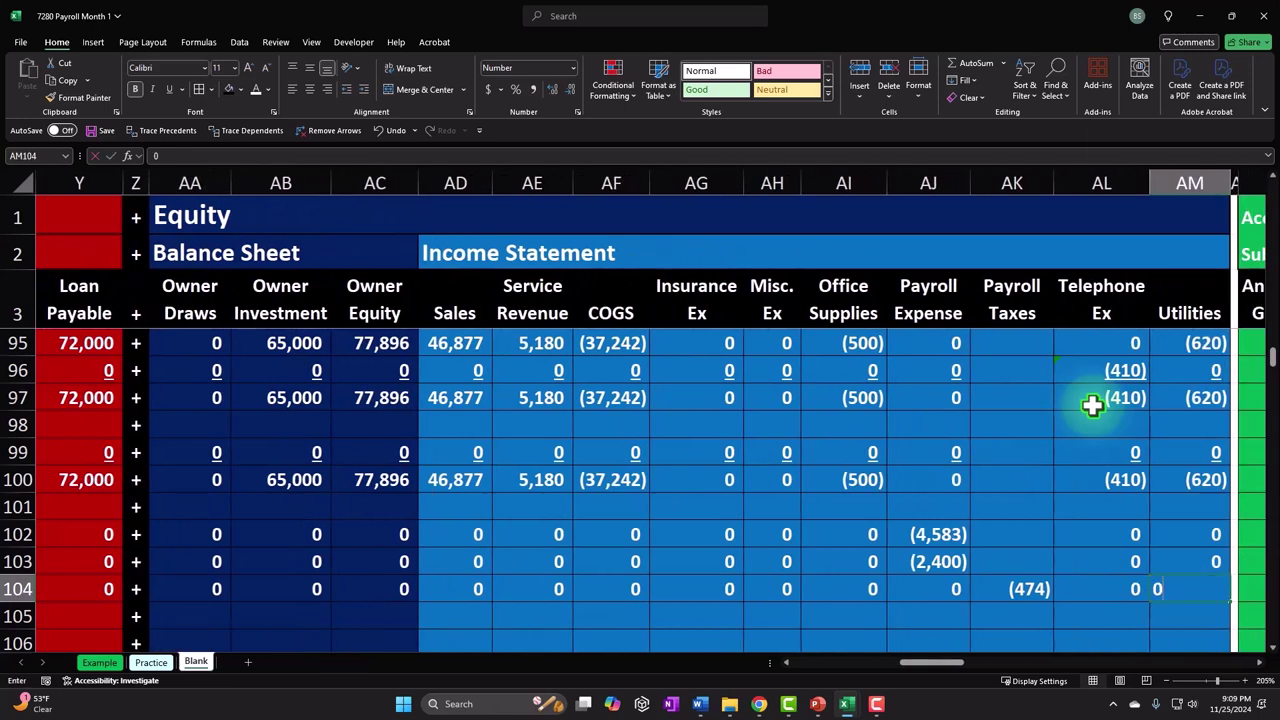
pyautogui.click(205, 583)
# - Underline the row 104 equity and income entries, then select the liability entries from Loan Payable
pyautogui.moveTo(133, 607); pyautogui.dragTo(1180, 611)
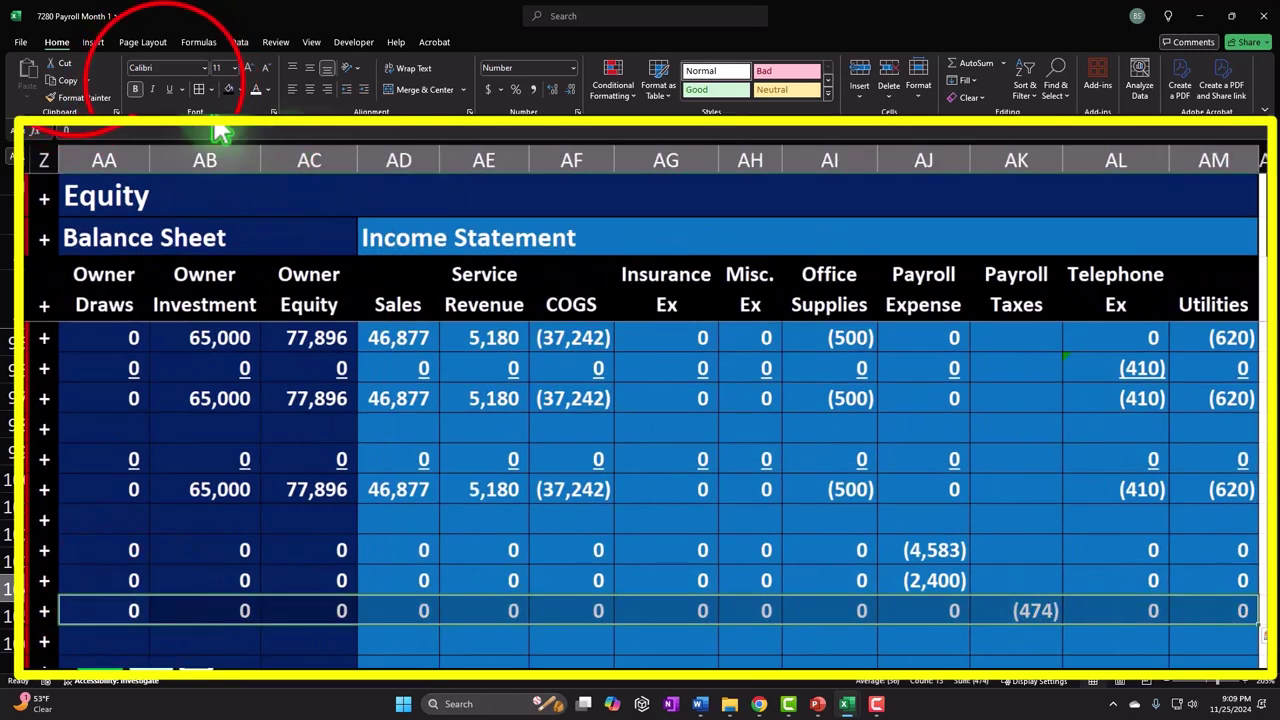
pyautogui.click(168, 89)
pyautogui.click(70, 586)
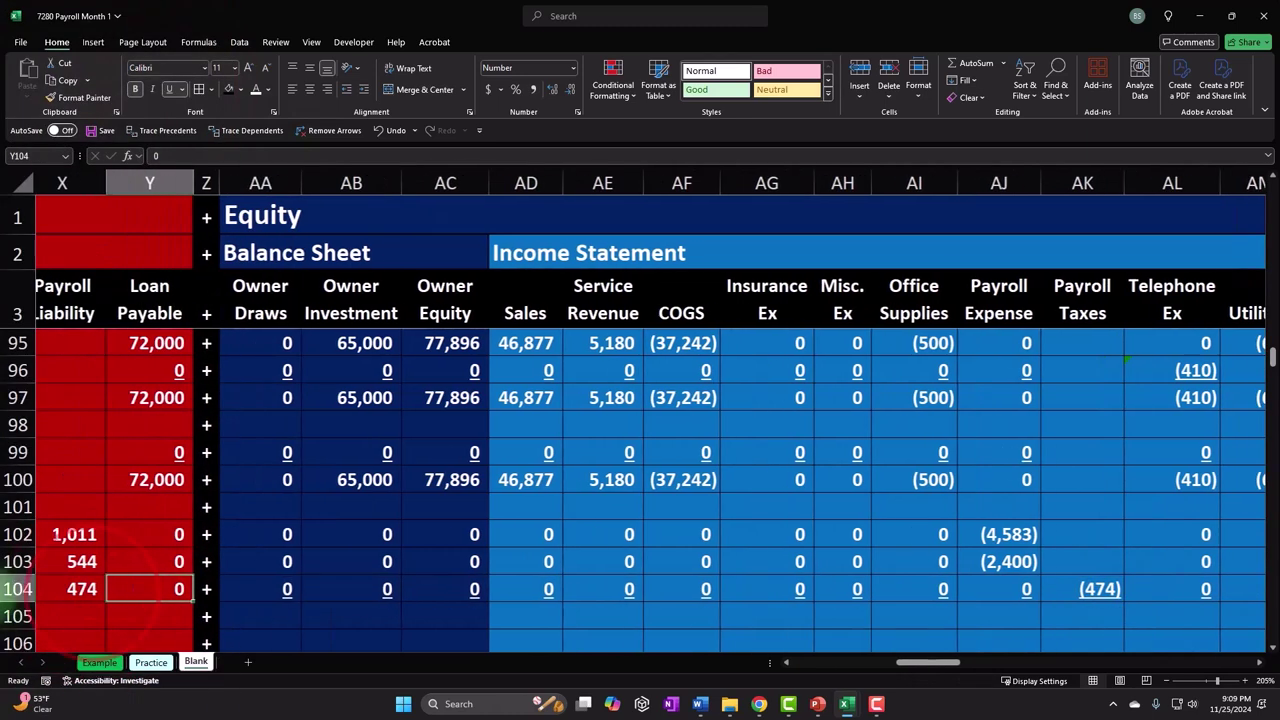
pyautogui.moveTo(70, 586); pyautogui.dragTo(420, 600)
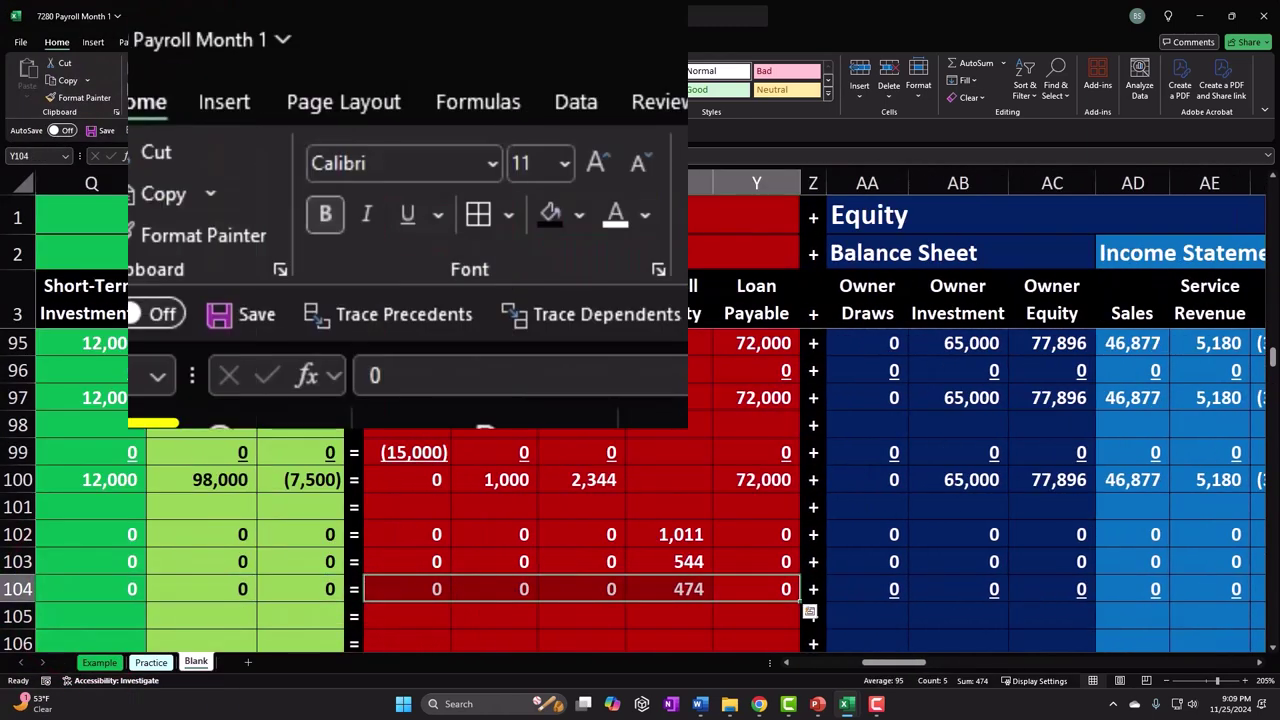
# - Underline the row 104 liability and asset entries
pyautogui.click(168, 89)
pyautogui.click(286, 589)
pyautogui.moveTo(286, 589); pyautogui.dragTo(174, 586)
pyautogui.click(170, 89)
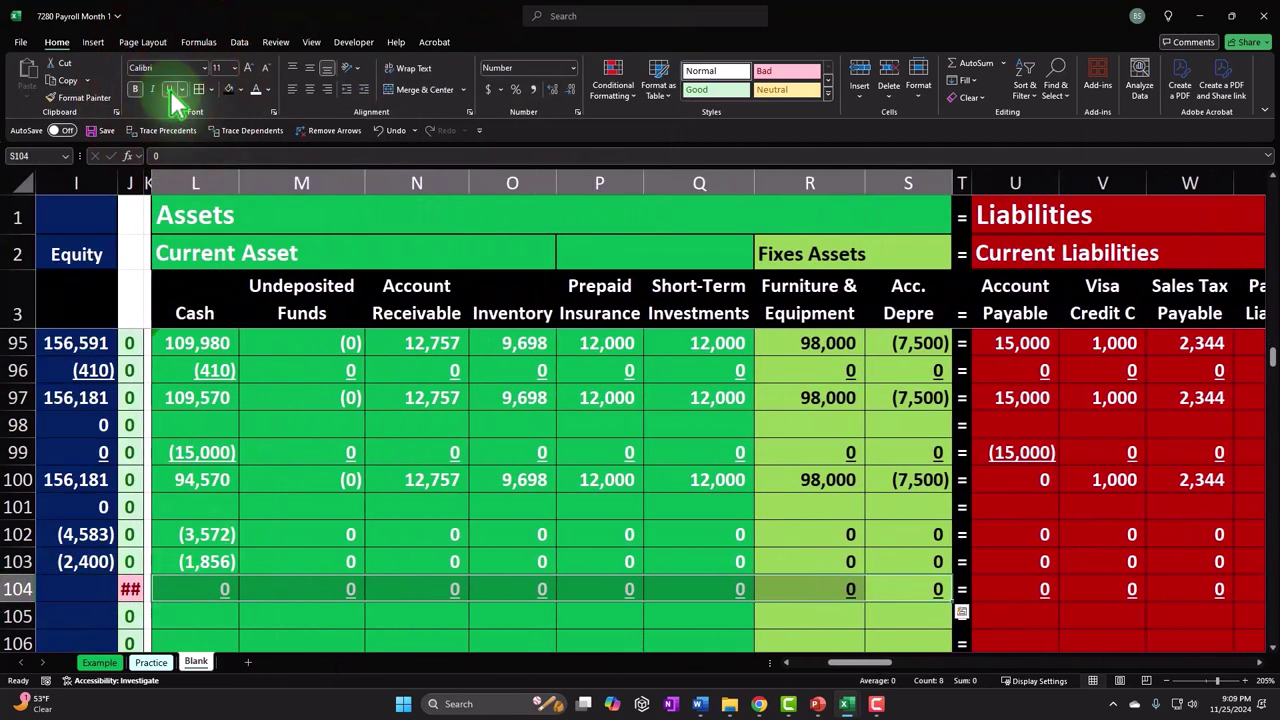
pyautogui.press('Left')
pyautogui.press('Left')
pyautogui.press('Left')
pyautogui.press('Left')
pyautogui.press('Left')
pyautogui.press('Left')
pyautogui.press('Left')
pyautogui.press('Left')
pyautogui.press('Left')
pyautogui.press('Left')
pyautogui.press('Left')
pyautogui.press('Left')
pyautogui.press('Left')
pyautogui.press('Left')
pyautogui.press('Left')
pyautogui.press('Left')
pyautogui.press('Left')
pyautogui.press('Left')
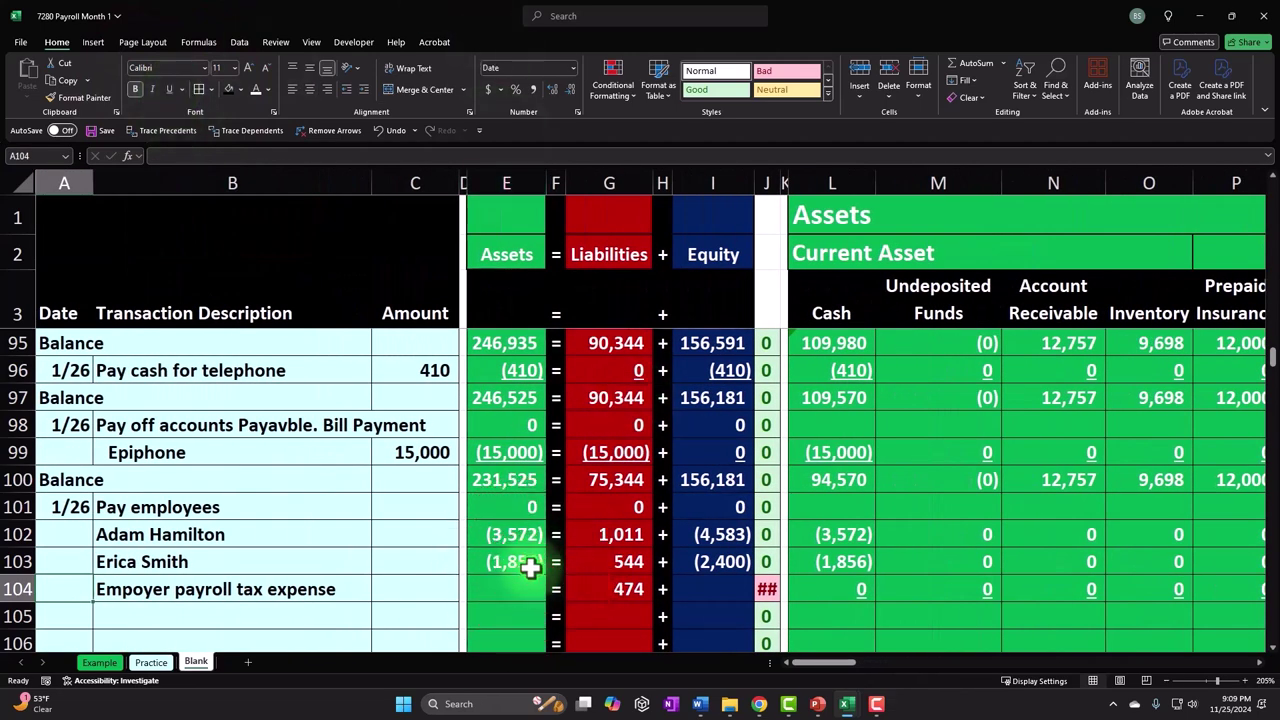
# - Copy the row 103 Assets and Equity total formulas down to row 104
pyautogui.click(530, 567)
pyautogui.click(515, 590)
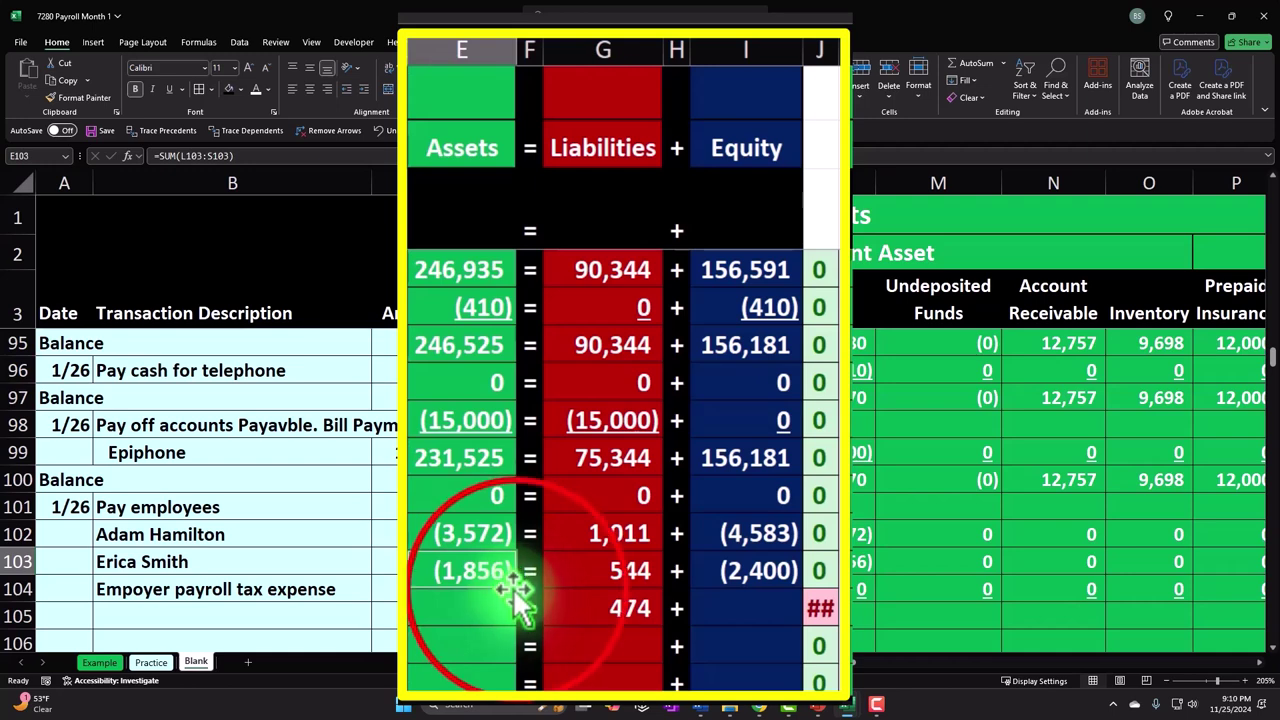
pyautogui.moveTo(519, 609); pyautogui.dragTo(520, 612)
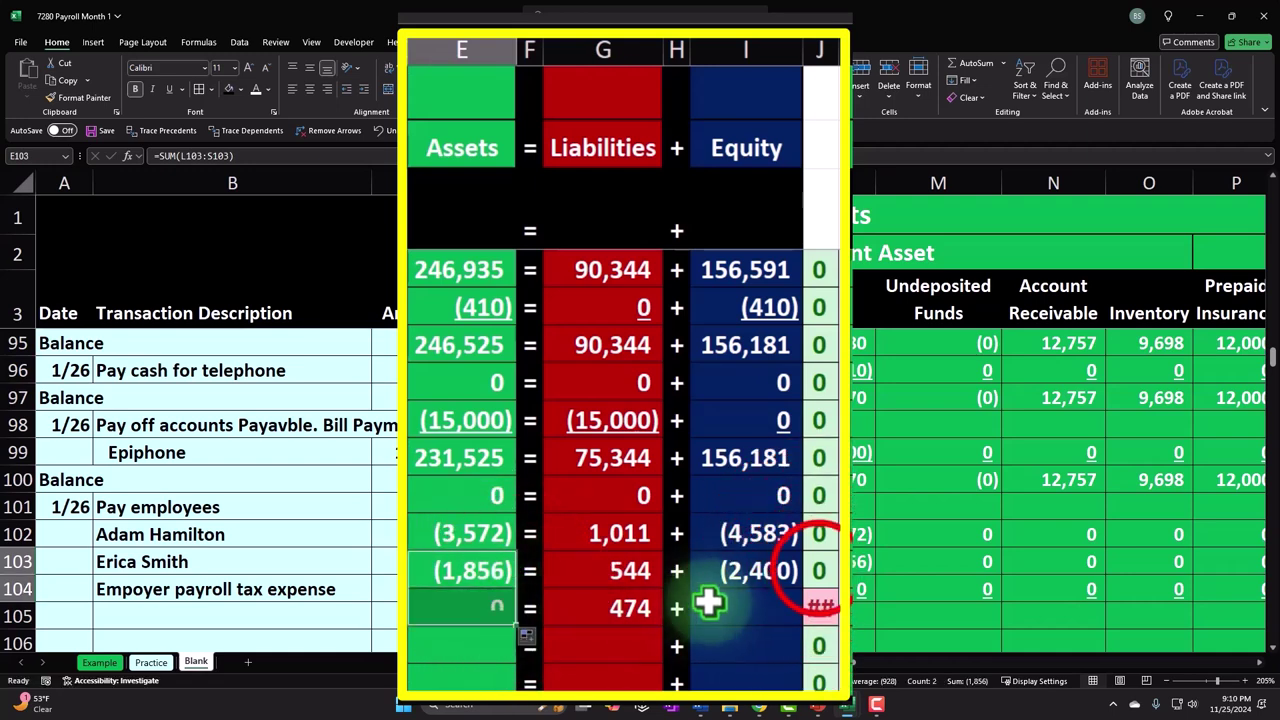
pyautogui.click(791, 571)
pyautogui.moveTo(805, 588); pyautogui.dragTo(808, 612)
# - Label row 105 as Balance and total Cash with =SUM(L100:L104)
pyautogui.click(71, 615)
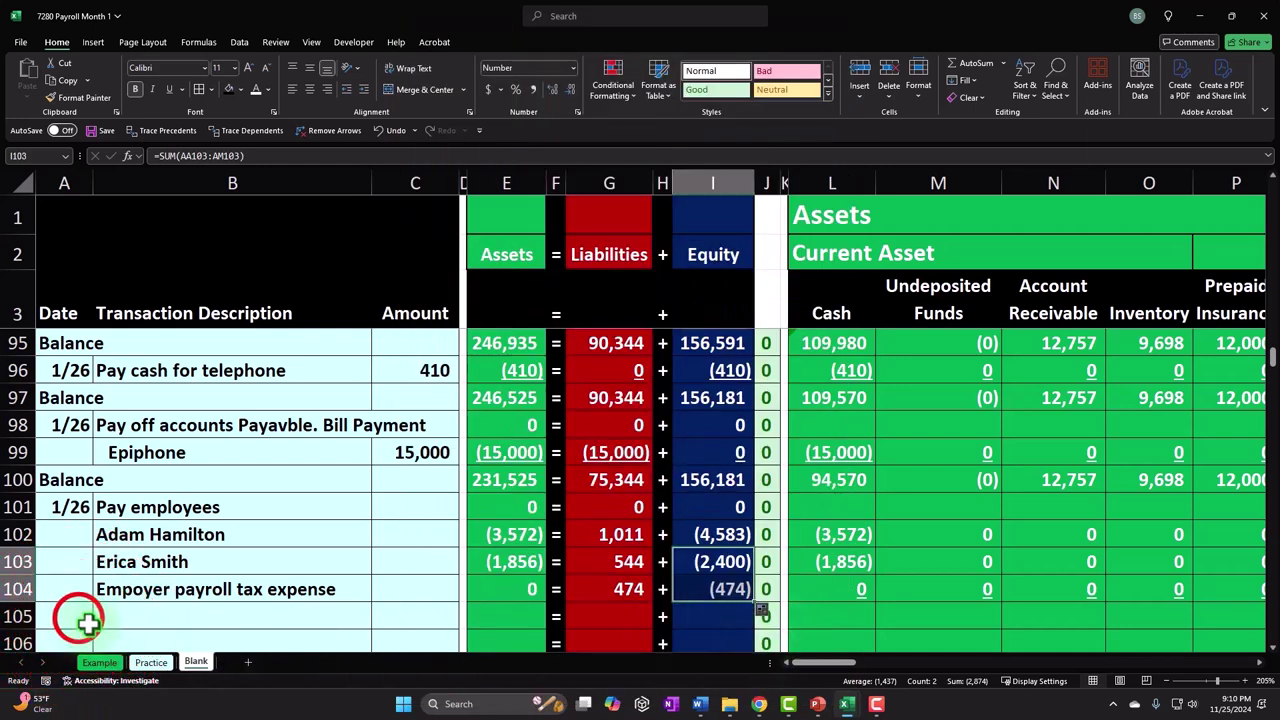
pyautogui.write('=')
pyautogui.press('Up')
pyautogui.press('Up')
pyautogui.press('Up')
pyautogui.press('Up')
pyautogui.press('Up')
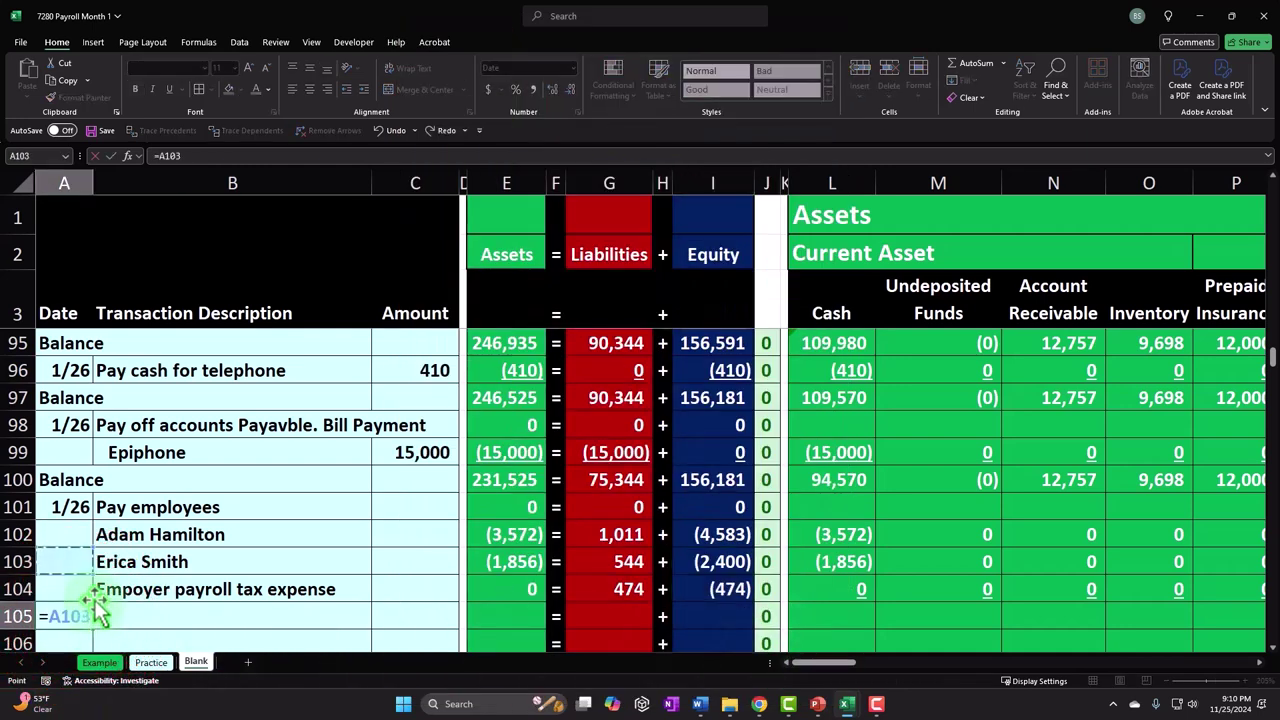
pyautogui.press('Tab')
pyautogui.press('Tab')
pyautogui.press('Tab')
pyautogui.press('Tab')
pyautogui.press('Tab')
pyautogui.press('Tab')
pyautogui.press('Tab')
pyautogui.press('Tab')
pyautogui.press('Tab')
pyautogui.press('Tab')
pyautogui.press('Tab')
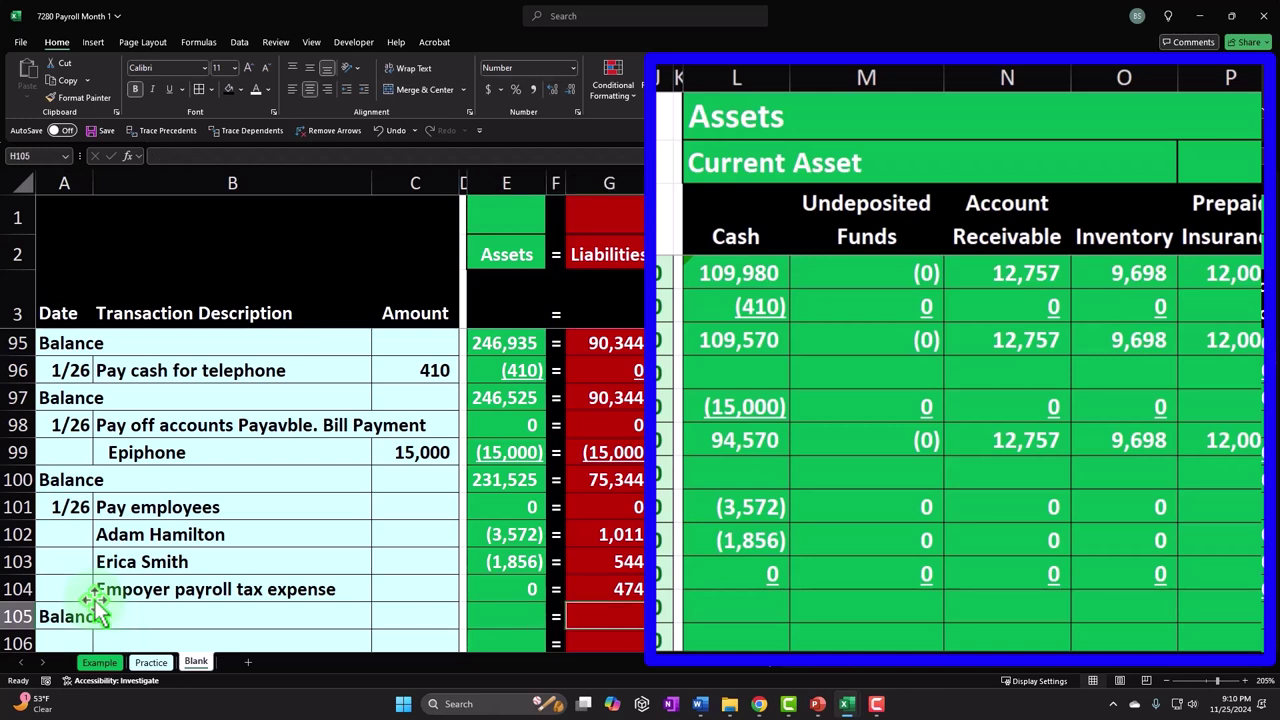
pyautogui.write('=sum(')
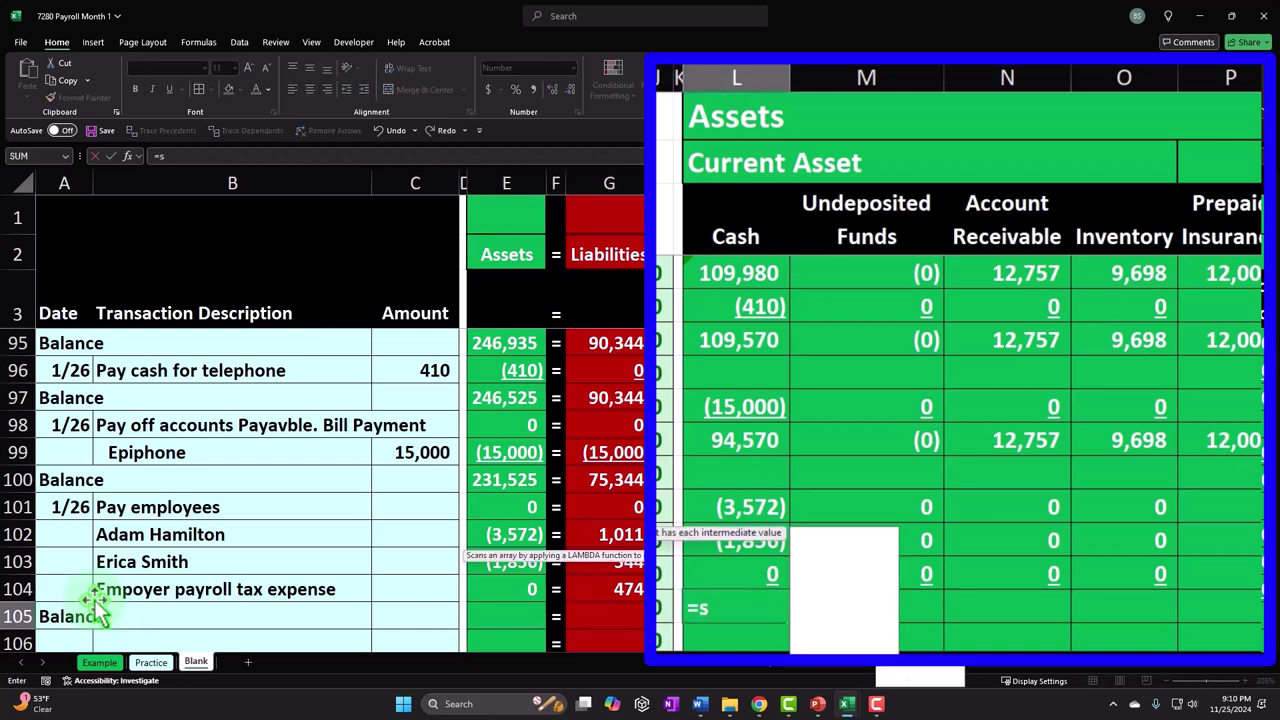
pyautogui.press('Up')
pyautogui.press('Up')
pyautogui.press('Up')
pyautogui.press('Up')
pyautogui.press('Up')
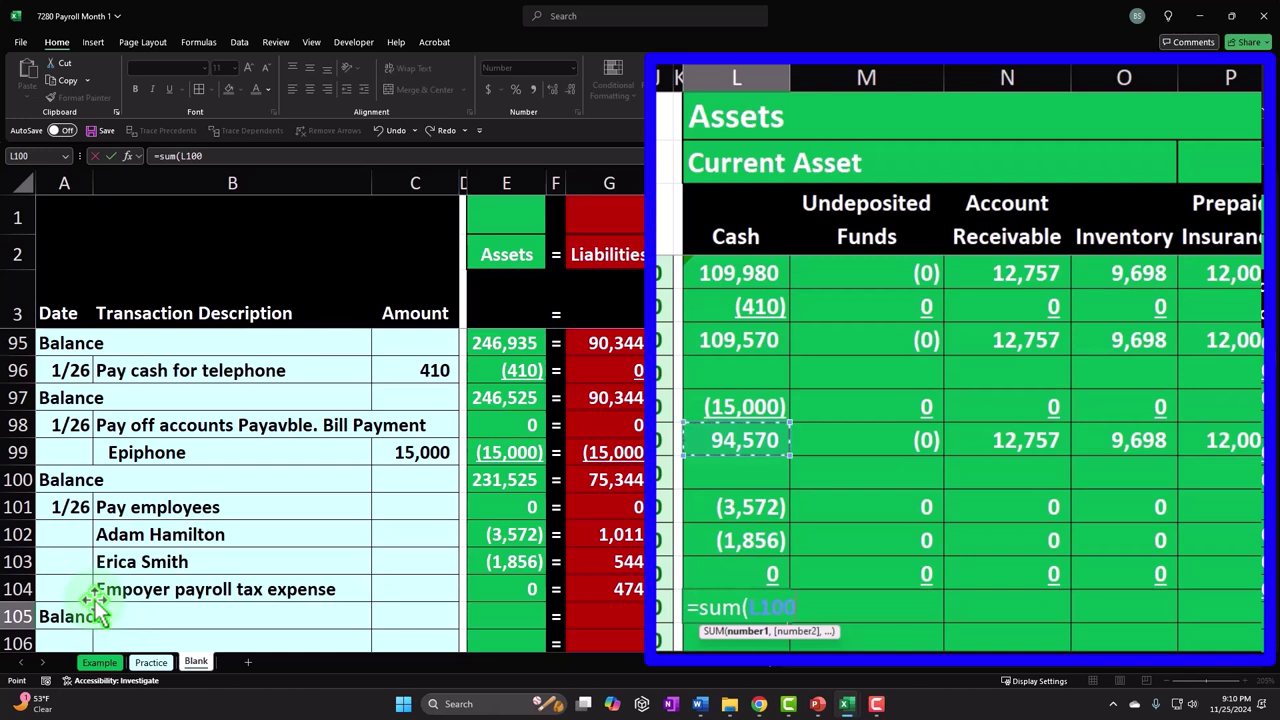
pyautogui.hotkey('shift', 'Down')
pyautogui.hotkey('shift', 'Down')
pyautogui.hotkey('shift', 'Down')
pyautogui.hotkey('shift', 'Down')
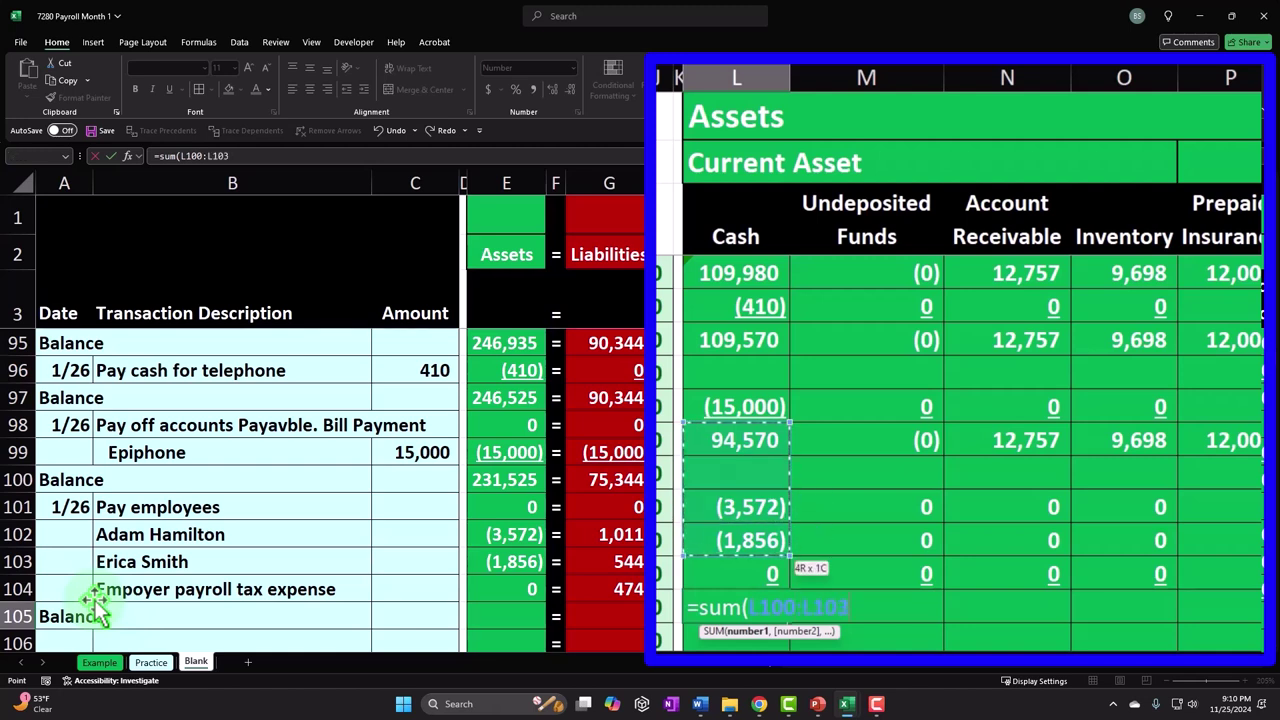
pyautogui.press('Return')
# - Paste the Cash total formula across row 105's asset, liability, equity and income columns
pyautogui.press('Home')
pyautogui.press('Right')
pyautogui.press('Right')
pyautogui.press('Right')
pyautogui.press('Right')
pyautogui.press('Right')
pyautogui.press('Right')
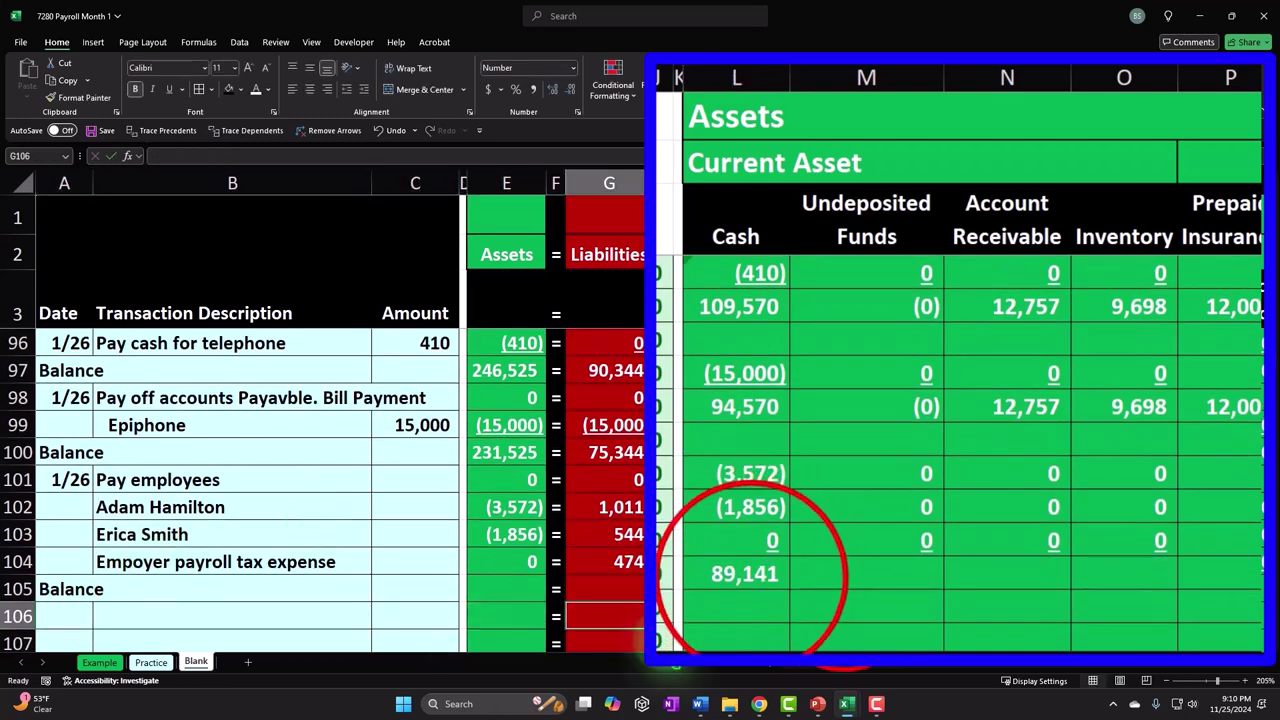
pyautogui.click(829, 590)
pyautogui.hotkey('ctrl', 'c')
pyautogui.moveTo(907, 592); pyautogui.dragTo(834, 583)
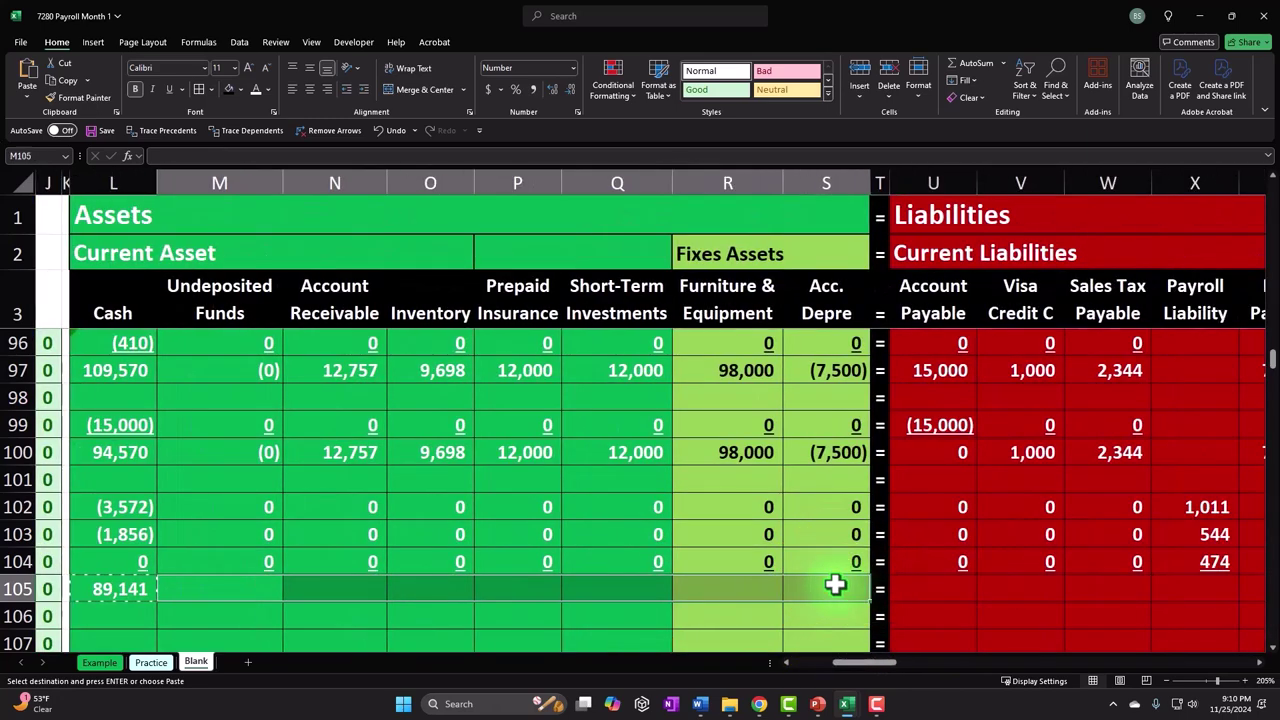
pyautogui.rightClick(834, 583)
pyautogui.click(836, 137)
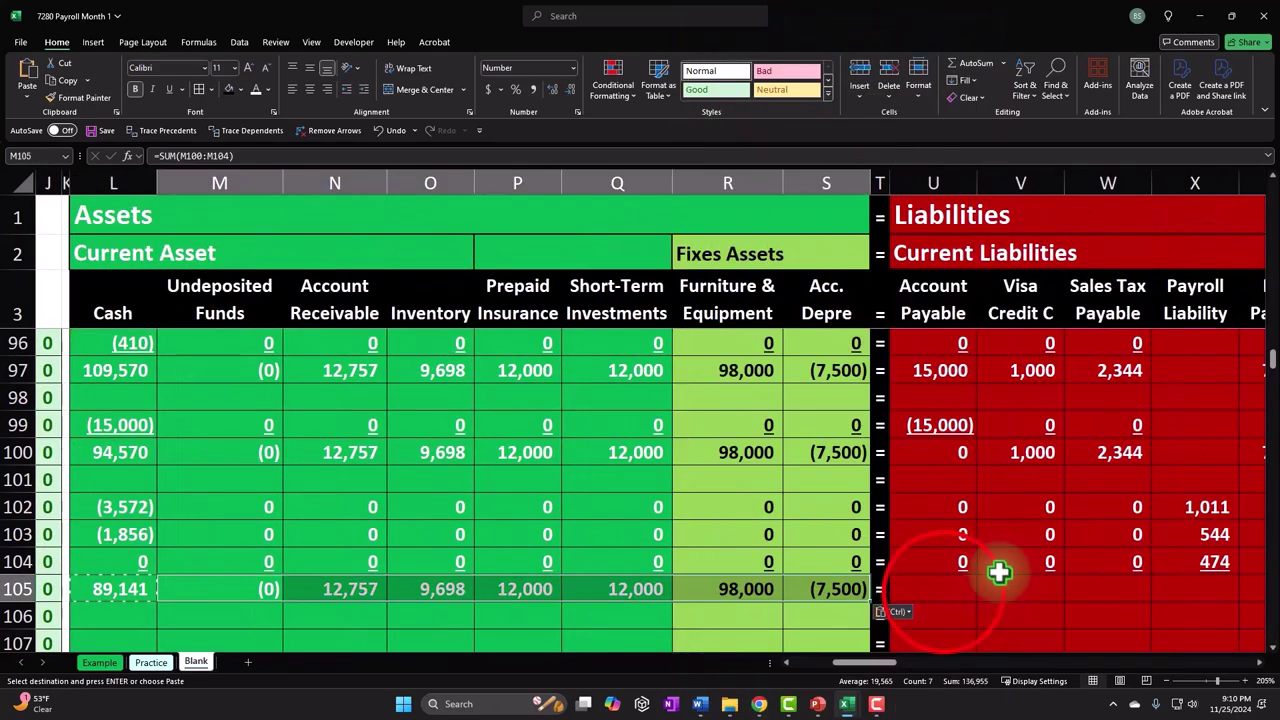
pyautogui.moveTo(943, 591); pyautogui.dragTo(560, 595)
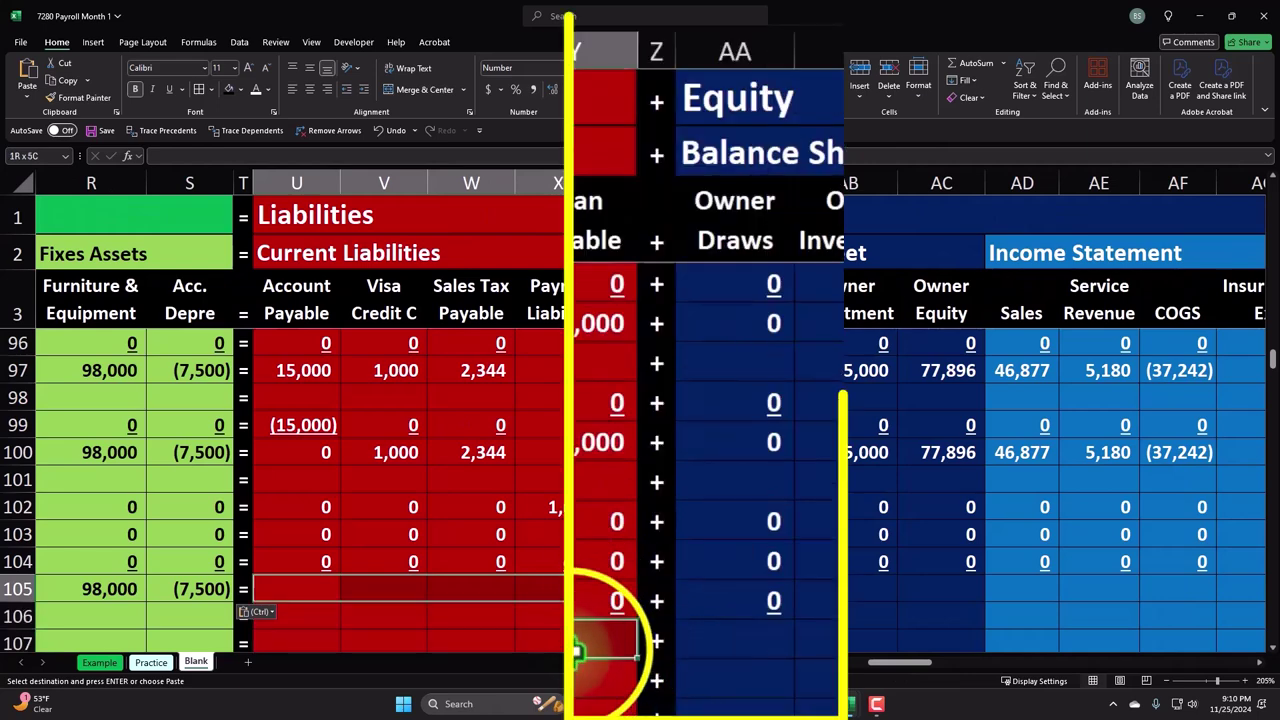
pyautogui.rightClick(560, 595)
pyautogui.click(686, 149)
pyautogui.moveTo(834, 591); pyautogui.dragTo(1026, 587)
pyautogui.rightClick(1026, 587)
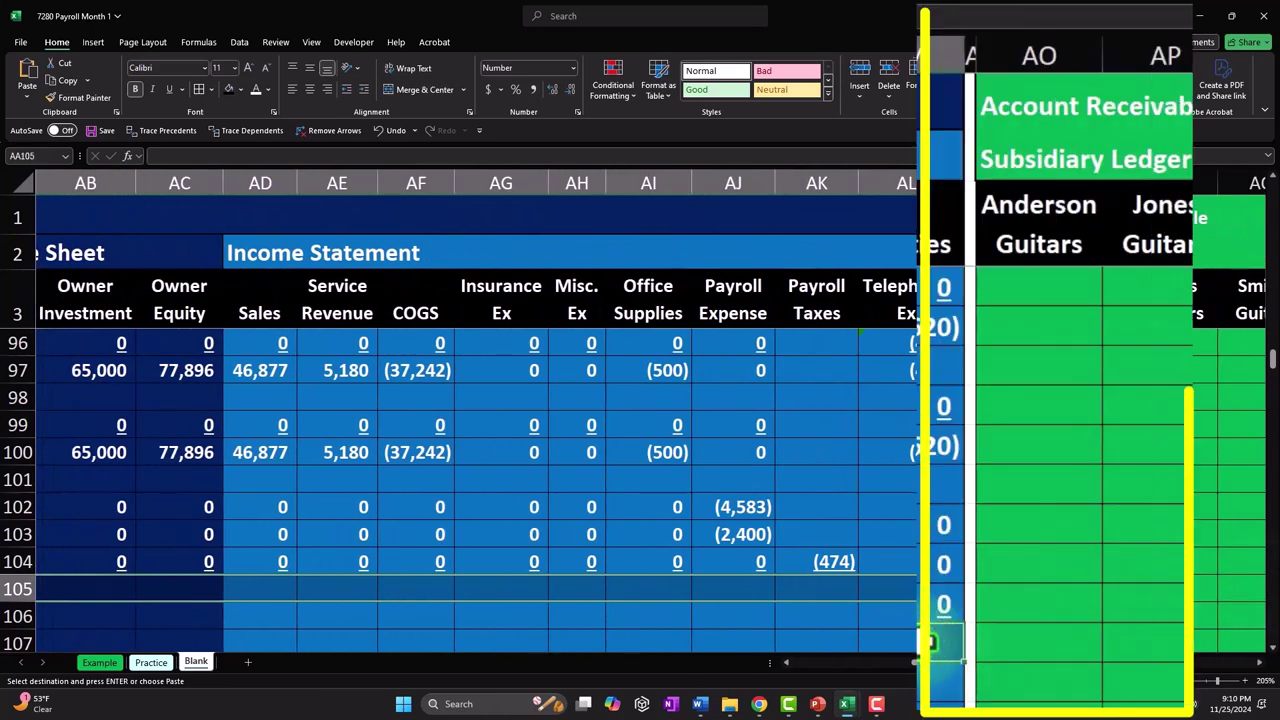
pyautogui.click(1028, 148)
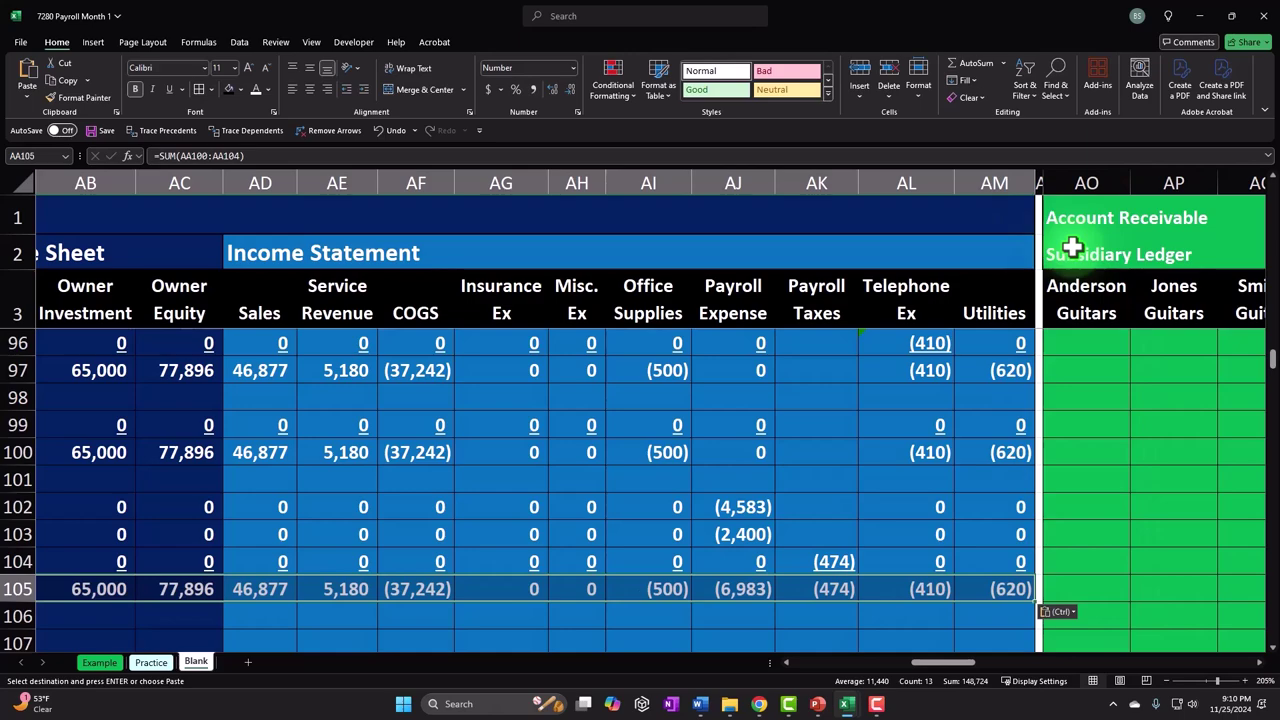
pyautogui.press('Home')
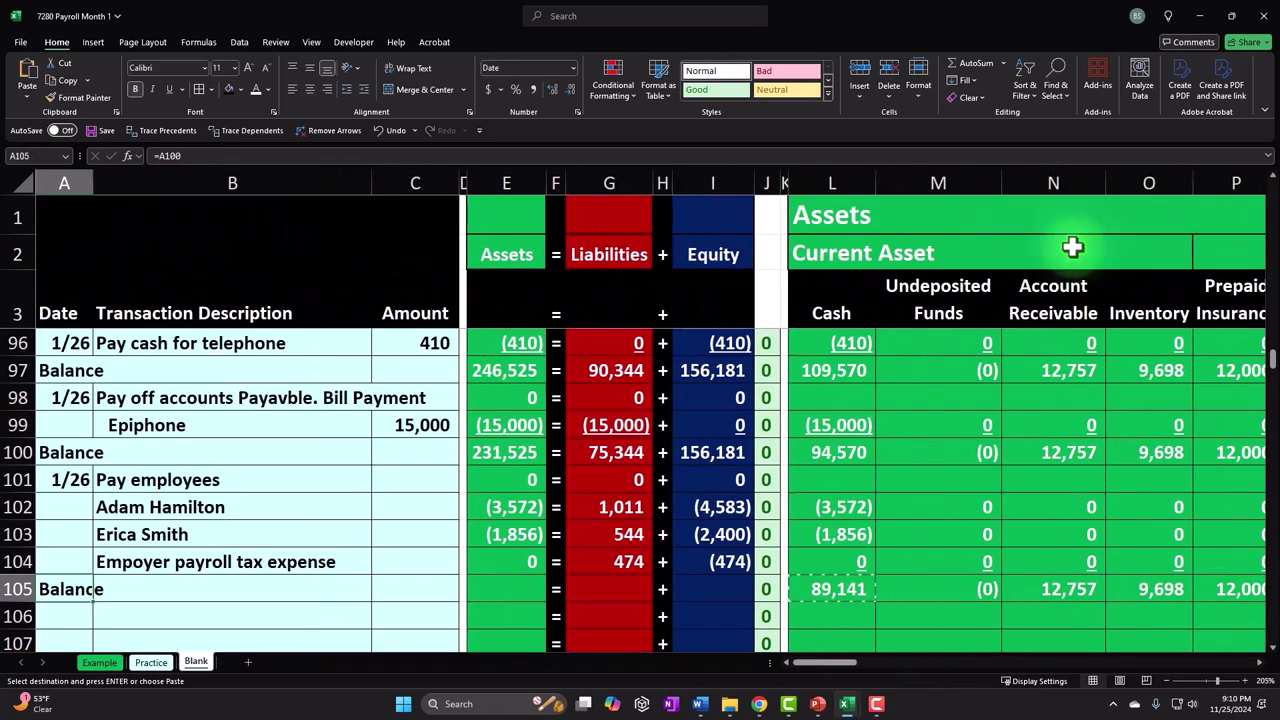
# - Extend the Assets, Liabilities and Equity total formulas from row 104 down to row 105
pyautogui.click(533, 566)
pyautogui.click(540, 590)
pyautogui.press('Return')
pyautogui.click(640, 558)
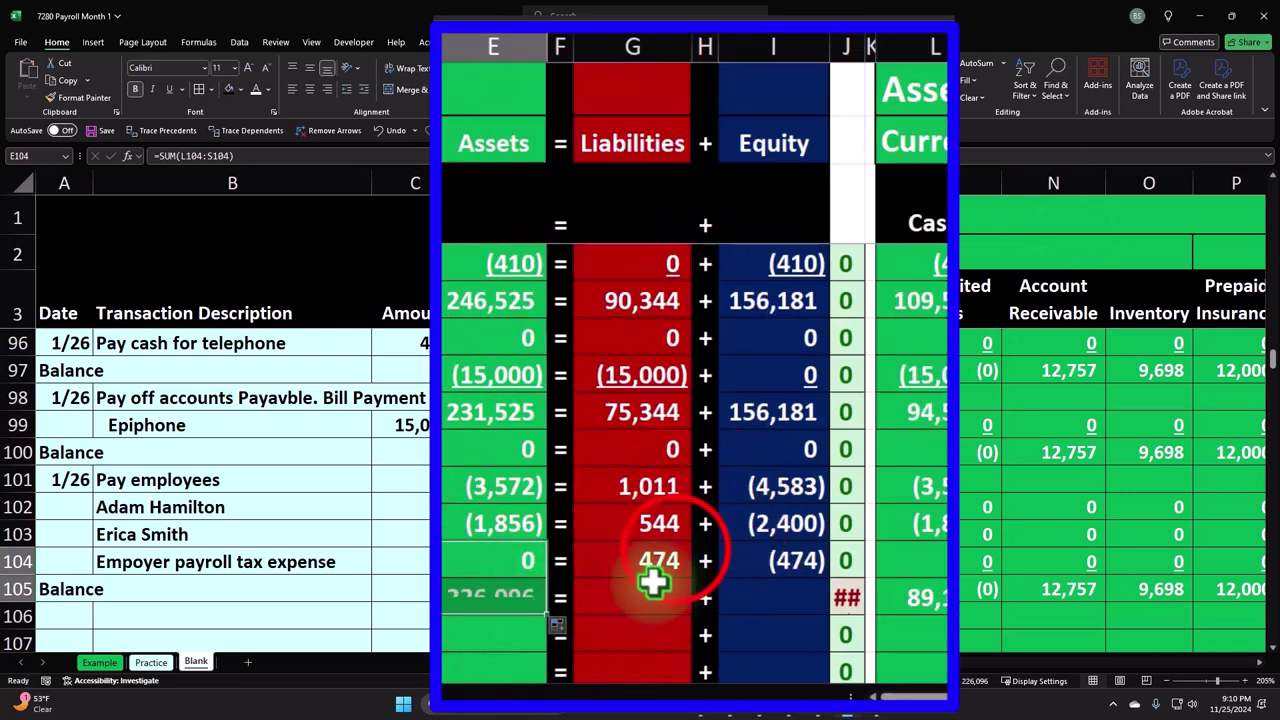
pyautogui.moveTo(690, 577); pyautogui.dragTo(694, 600)
pyautogui.click(826, 576)
pyautogui.moveTo(828, 579); pyautogui.dragTo(829, 603)
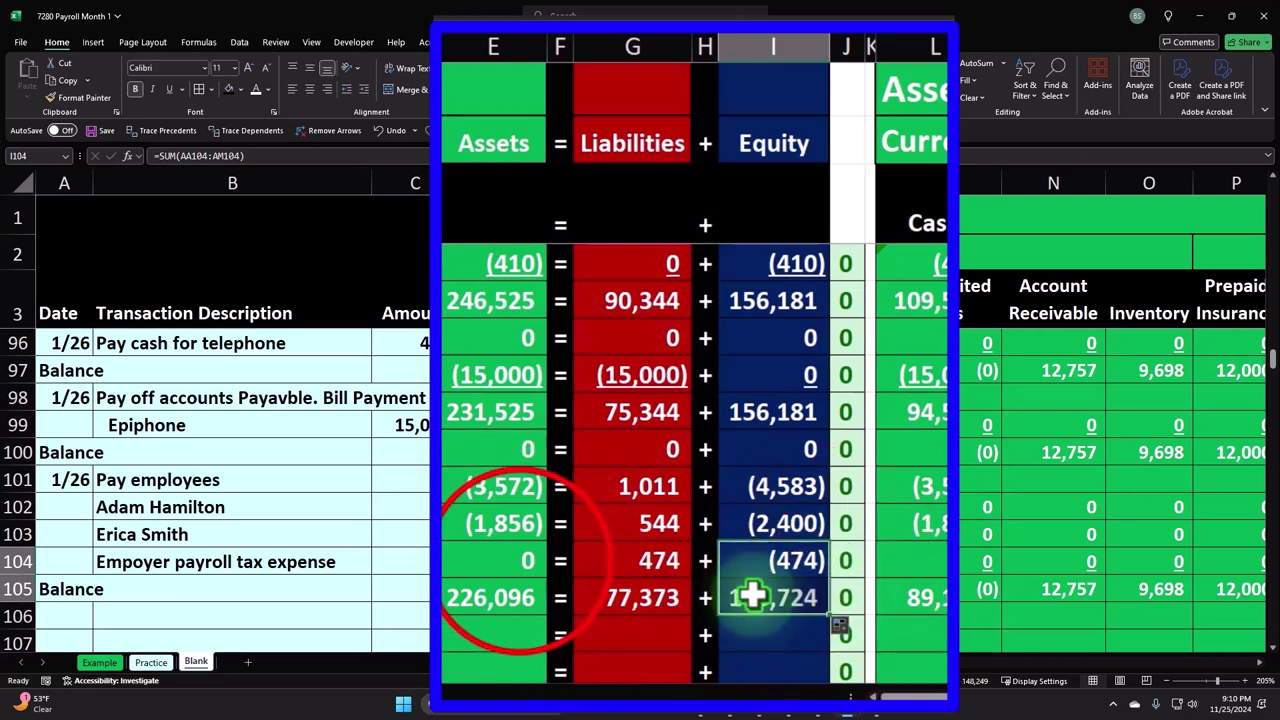
# - Underline the row 104 Assets, Liabilities and Equity totals
pyautogui.click(522, 561)
pyautogui.keyDown('ctrl'); pyautogui.click(634, 563); pyautogui.keyUp('ctrl')
pyautogui.keyDown('ctrl'); pyautogui.click(746, 560); pyautogui.keyUp('ctrl')
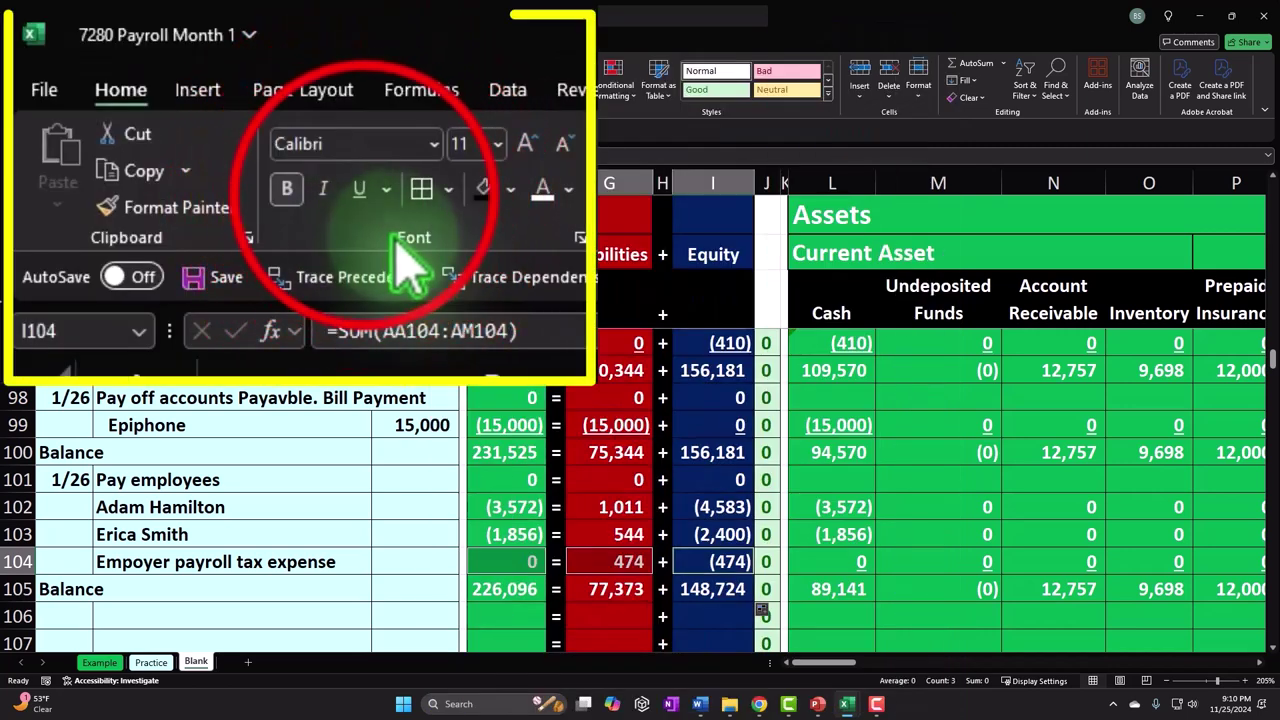
pyautogui.click(172, 89)
pyautogui.click(365, 505)
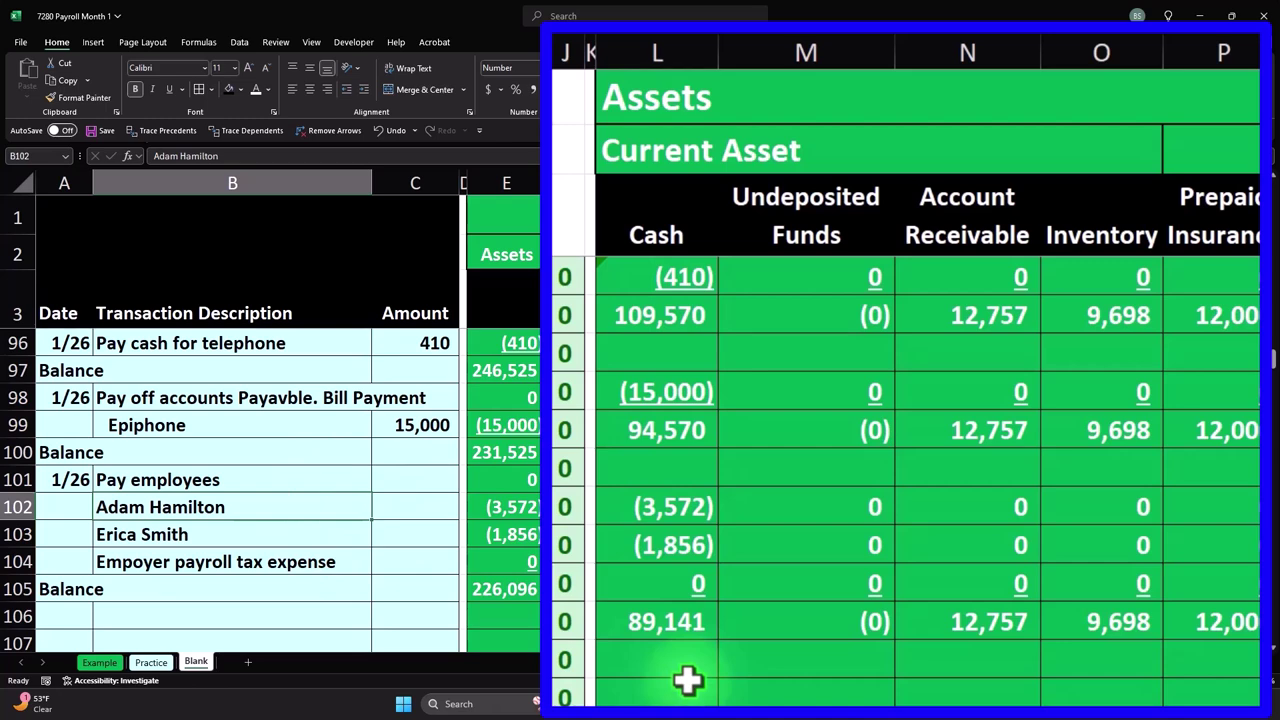
# - Check the row 105 totals: Assets 226,096 equals Liabilities 77,373 plus Equity 148,724
pyautogui.click(681, 622)
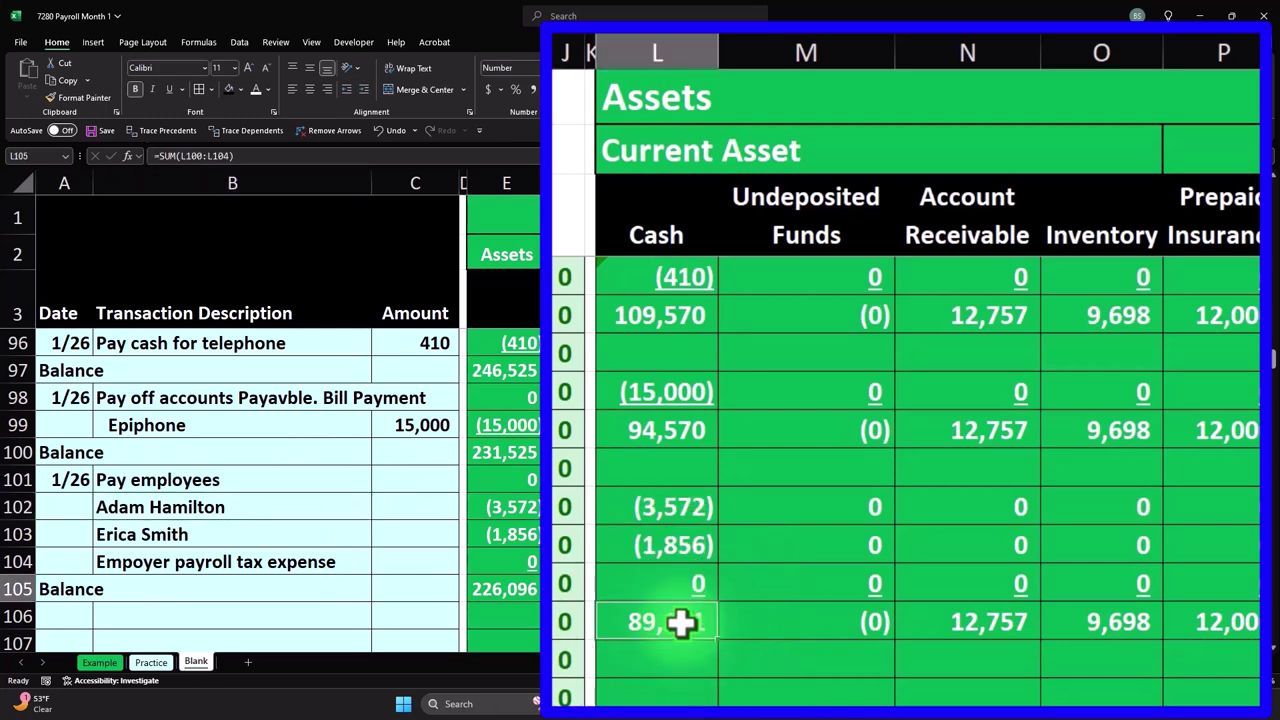
pyautogui.press('Right')
pyautogui.press('Right')
pyautogui.press('Right')
pyautogui.press('Right')
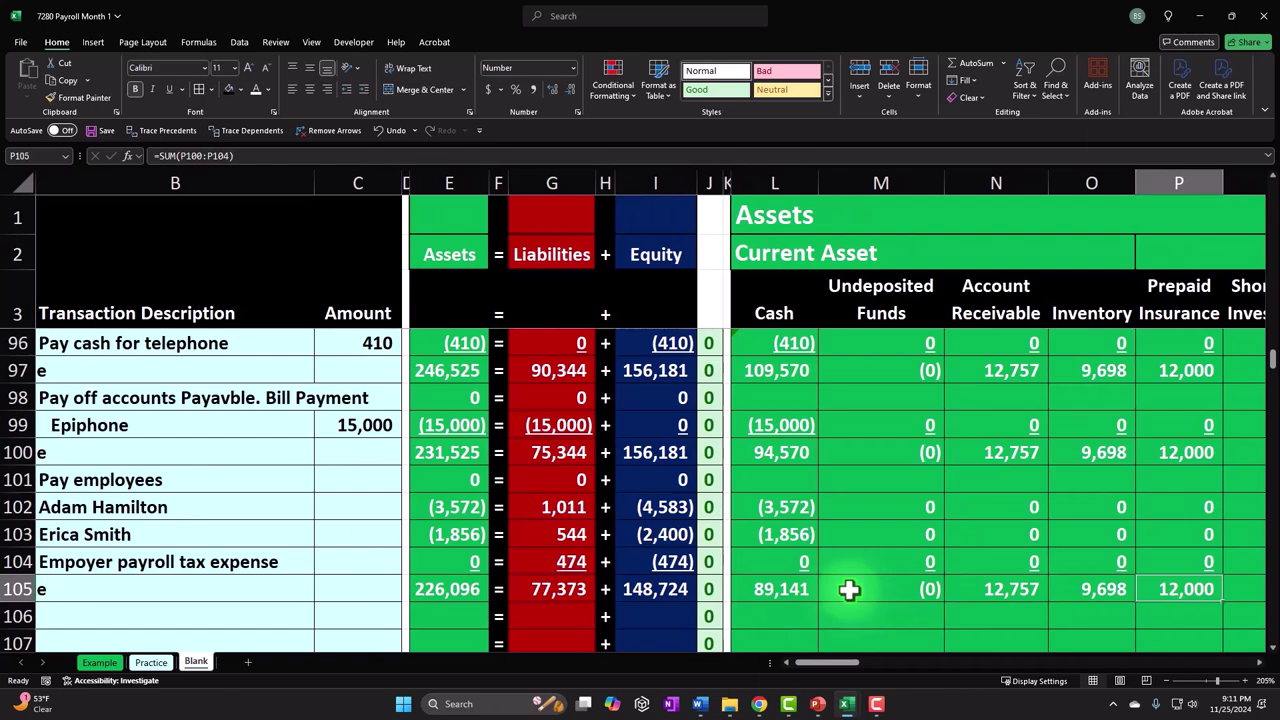
pyautogui.press('Left')
pyautogui.press('Right')
pyautogui.press('Right')
pyautogui.press('Right')
pyautogui.press('Right')
pyautogui.press('Right')
pyautogui.press('Right')
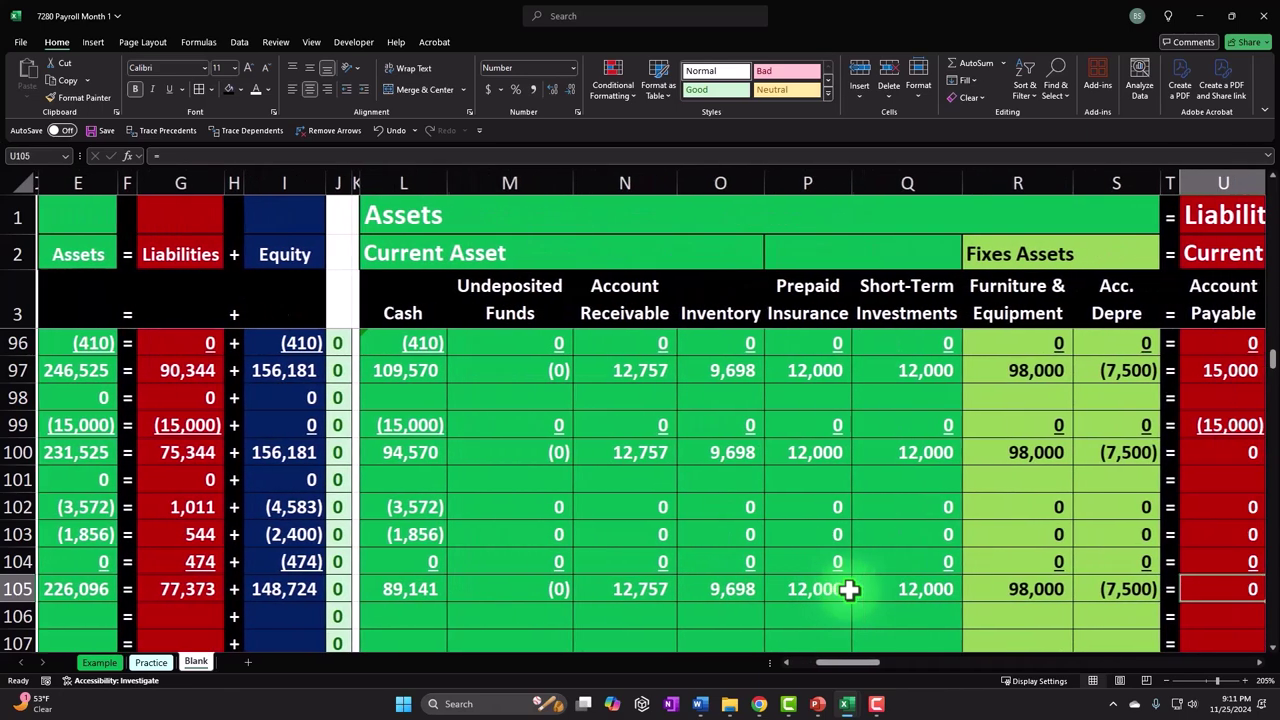
pyautogui.press('Right')
pyautogui.press('Right')
pyautogui.press('Right')
pyautogui.press('Left')
pyautogui.press('Left')
pyautogui.press('Left')
pyautogui.press('Left')
pyautogui.press('Left')
pyautogui.press('Left')
pyautogui.press('Left')
pyautogui.press('Left')
pyautogui.press('Left')
pyautogui.press('Left')
pyautogui.press('Left')
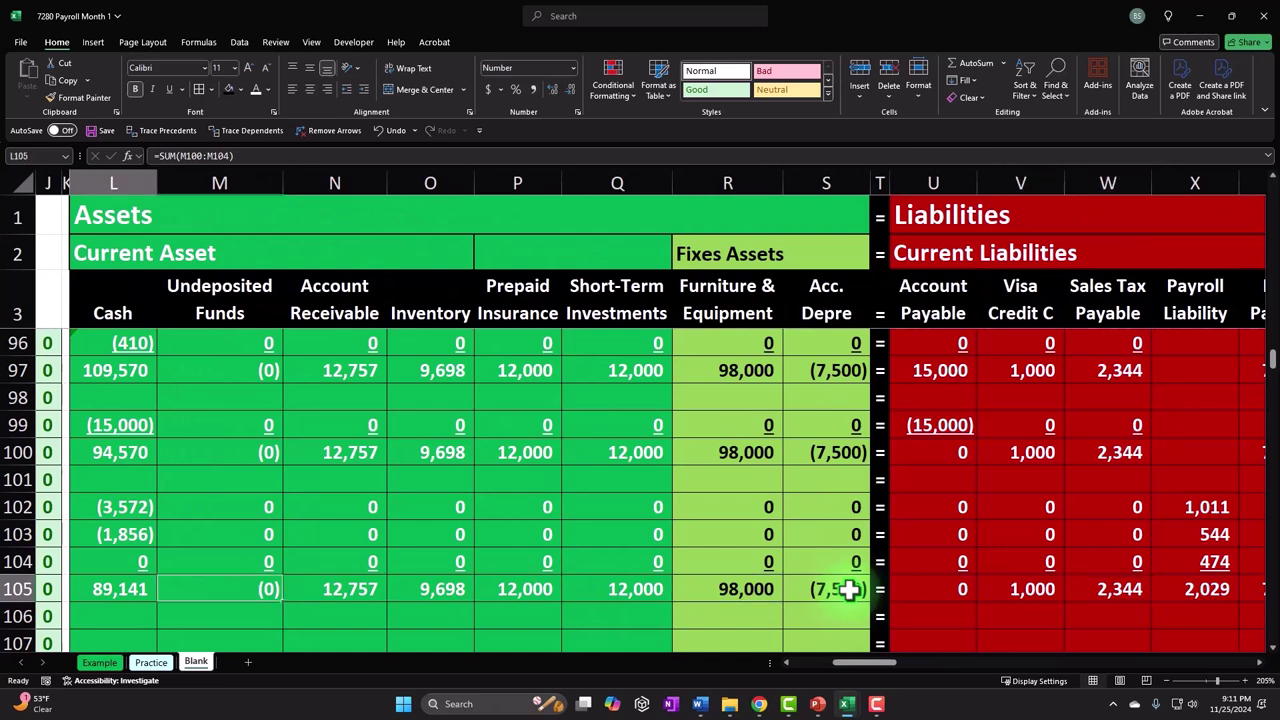
pyautogui.press('Home')
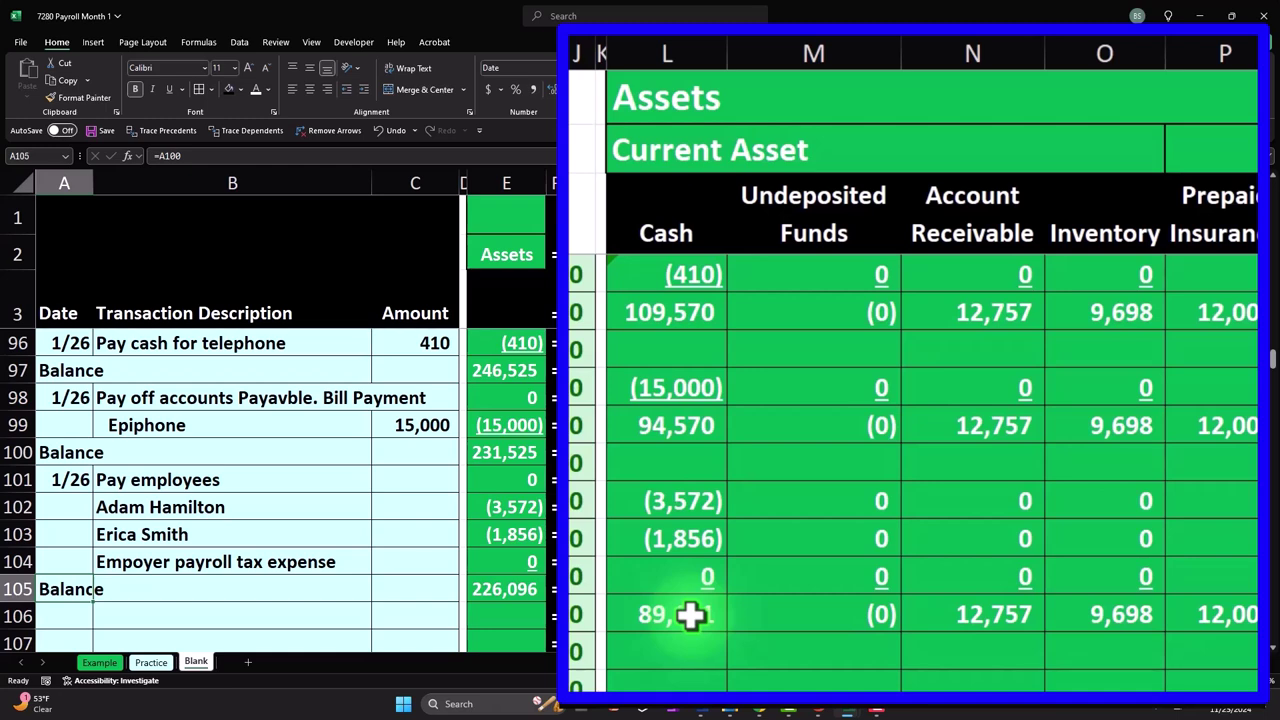
pyautogui.click(955, 580)
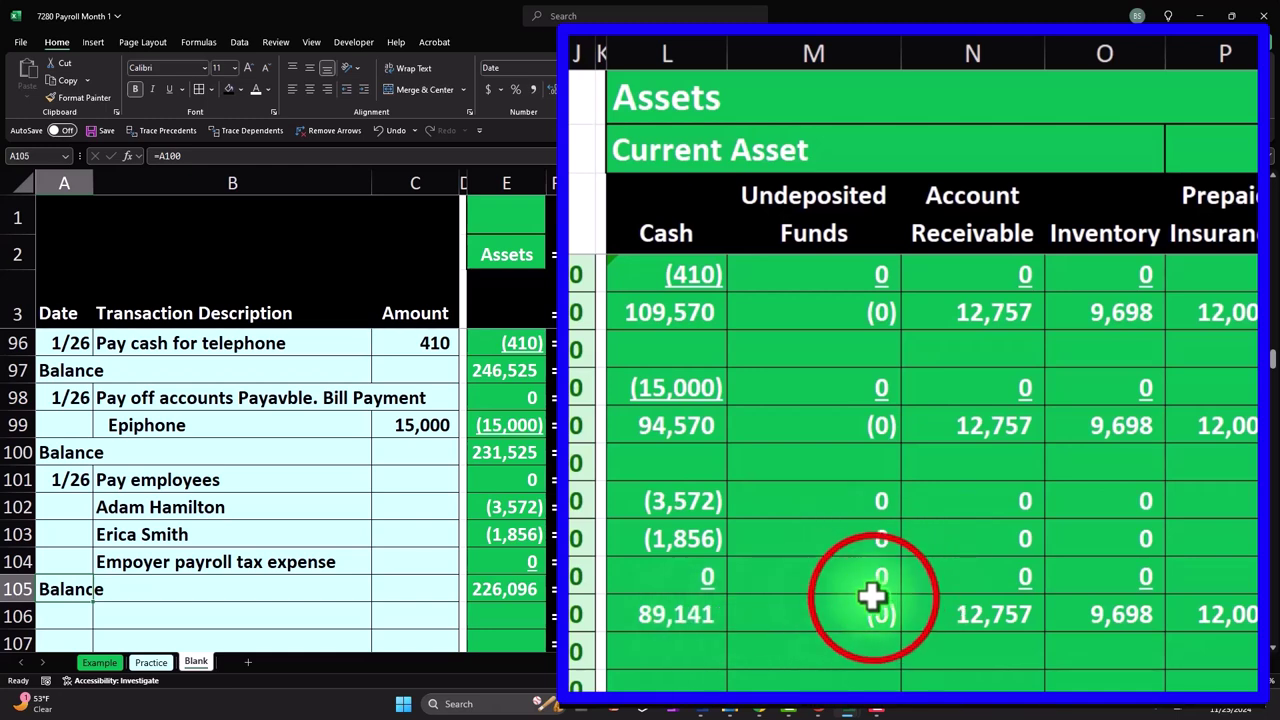
pyautogui.press('Right')
pyautogui.press('Right')
pyautogui.press('Right')
pyautogui.press('Right')
pyautogui.press('Right')
pyautogui.press('Right')
pyautogui.press('Right')
pyautogui.press('Right')
pyautogui.press('Right')
pyautogui.press('Right')
pyautogui.press('Right')
pyautogui.press('Right')
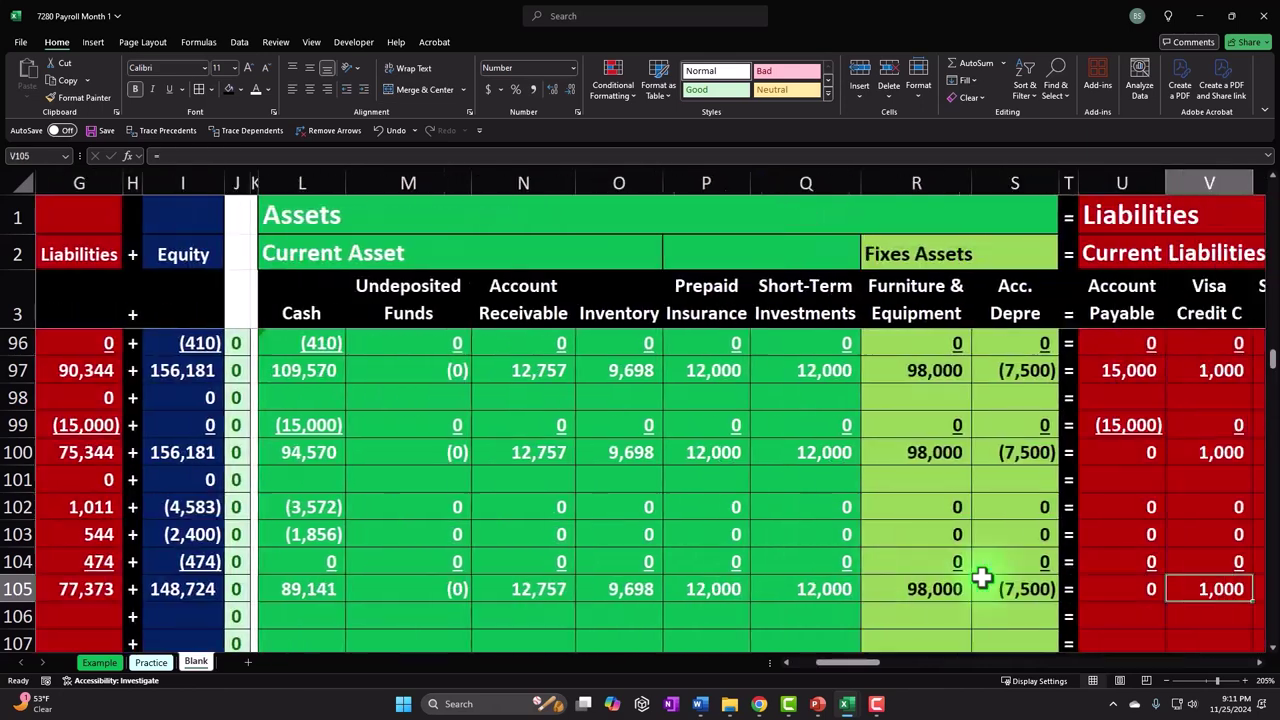
pyautogui.press('Left')
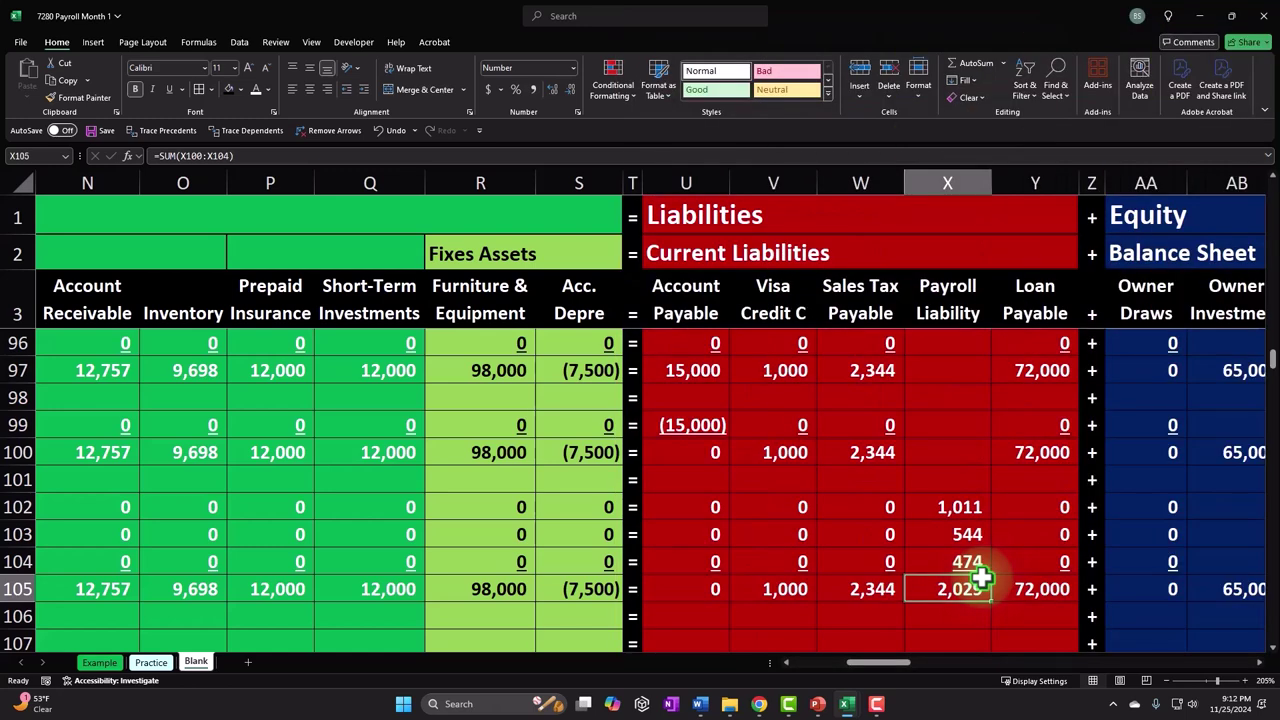
pyautogui.press('Right')
pyautogui.press('Right')
pyautogui.press('Right')
pyautogui.press('Right')
pyautogui.press('Right')
pyautogui.press('Right')
pyautogui.press('Right')
pyautogui.press('Right')
pyautogui.press('Right')
pyautogui.press('Right')
pyautogui.press('Right')
pyautogui.press('Right')
pyautogui.press('Right')
pyautogui.press('Right')
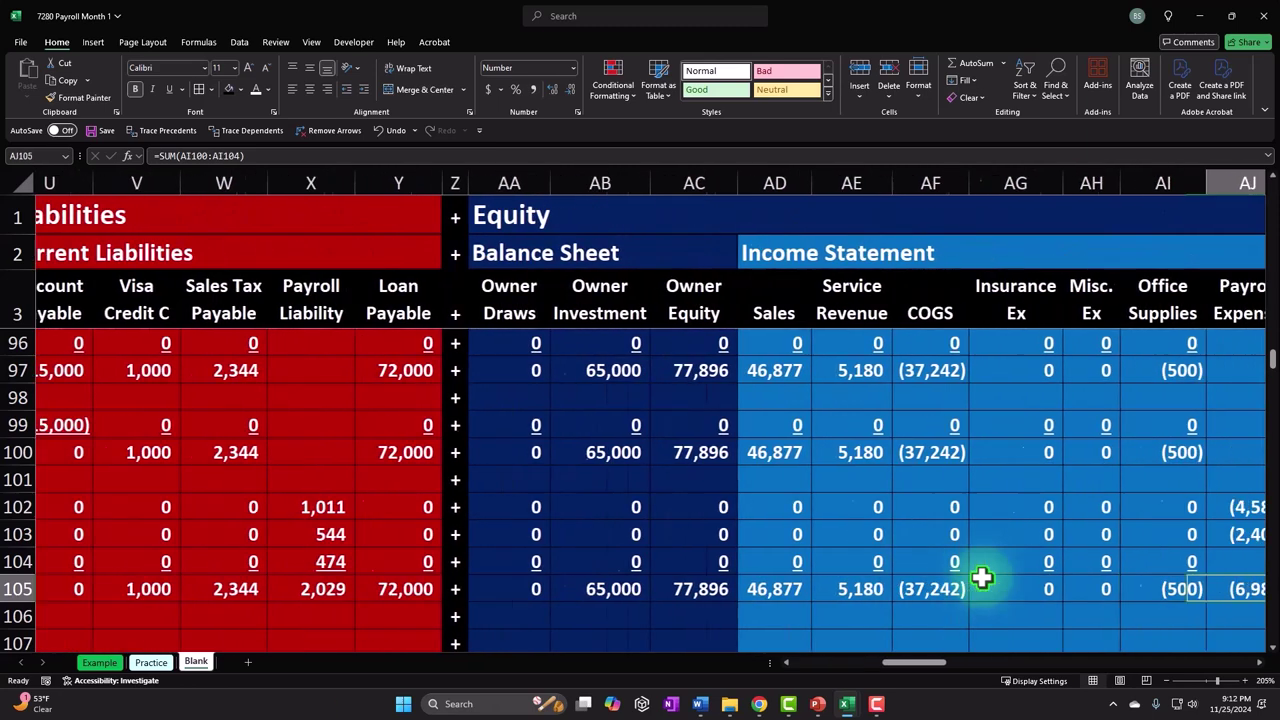
pyautogui.press('Right')
pyautogui.press('Left')
pyautogui.press('Left')
pyautogui.press('Left')
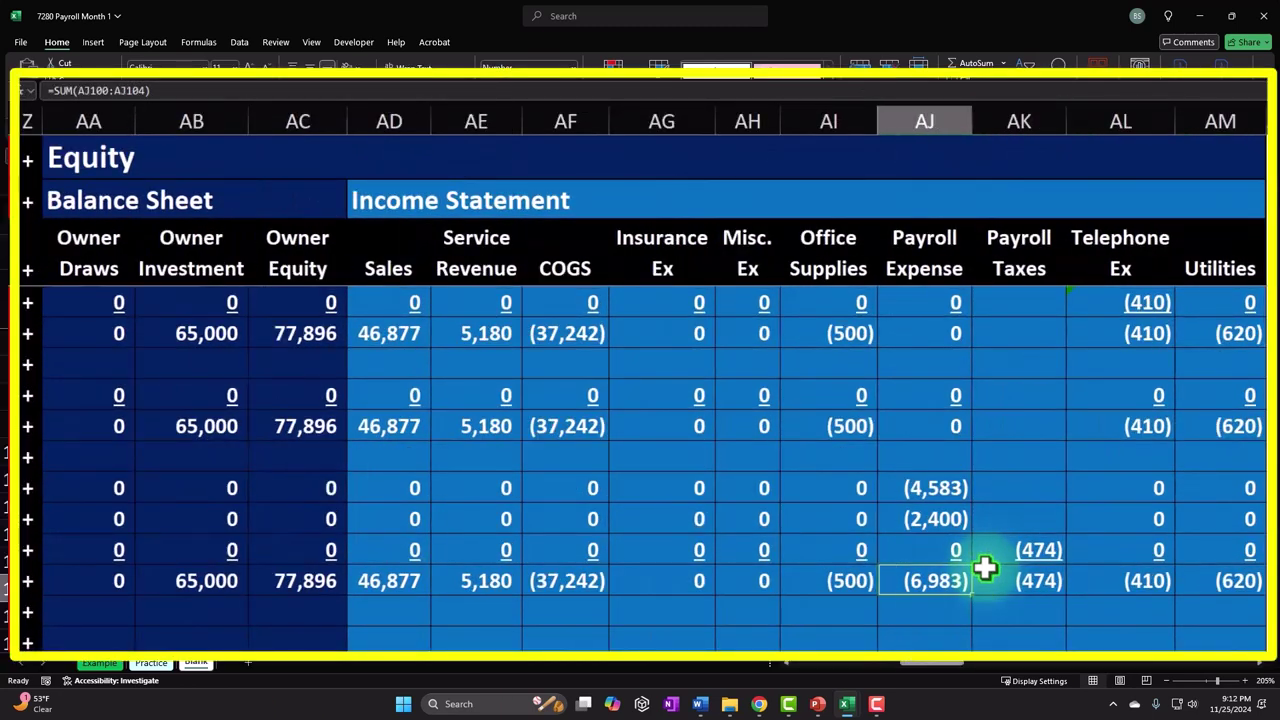
pyautogui.press('Right')
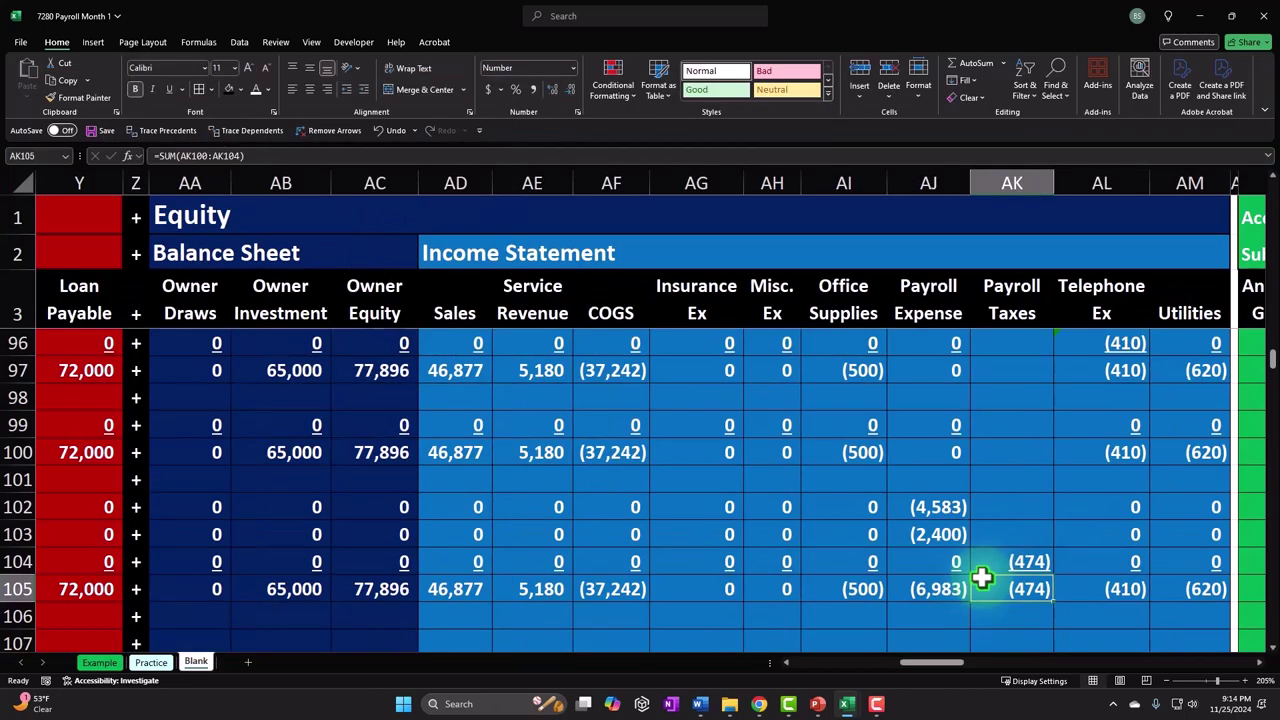
pyautogui.press('Left')
pyautogui.press('Left')
pyautogui.press('Left')
pyautogui.press('Left')
pyautogui.press('Left')
pyautogui.press('Left')
pyautogui.press('Left')
pyautogui.press('Left')
pyautogui.press('Left')
pyautogui.press('Left')
pyautogui.press('Left')
pyautogui.press('Left')
pyautogui.press('Left')
pyautogui.press('Left')
pyautogui.press('Left')
pyautogui.press('Left')
pyautogui.press('Left')
pyautogui.press('Left')
pyautogui.press('Left')
pyautogui.press('Left')
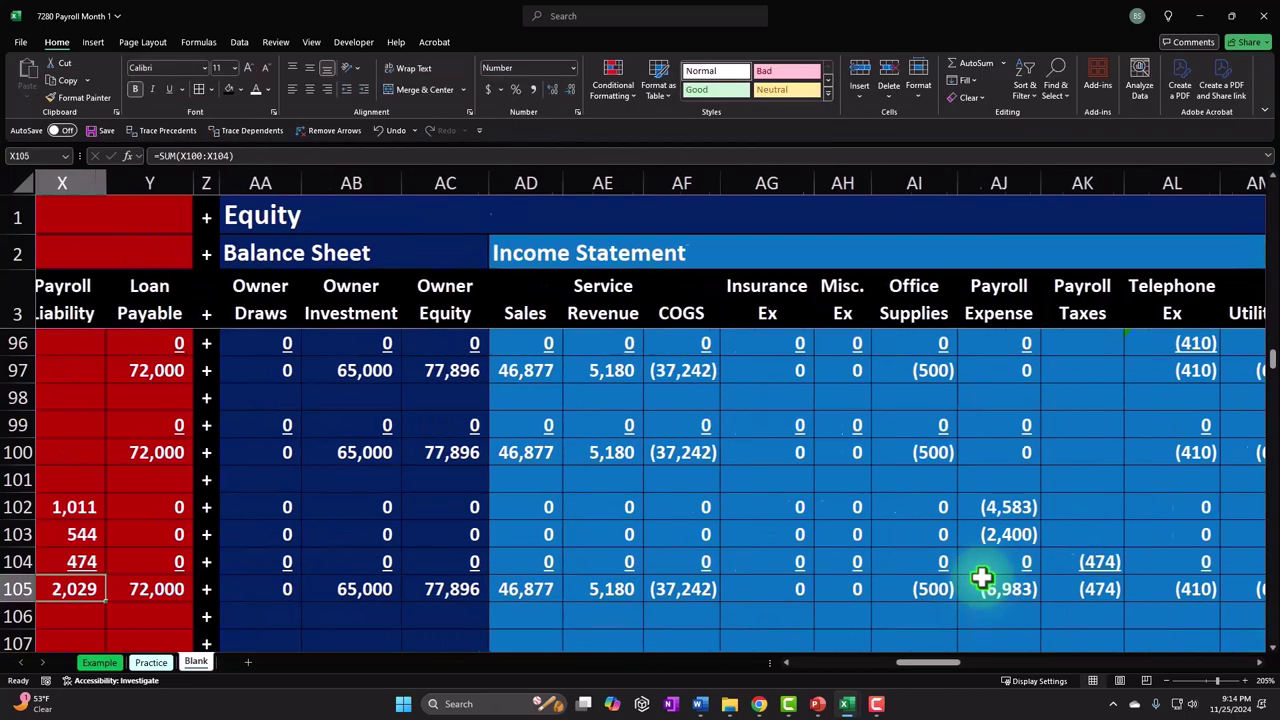
pyautogui.press('Right')
pyautogui.press('Right')
pyautogui.press('Right')
pyautogui.press('Right')
pyautogui.press('Right')
pyautogui.press('Right')
pyautogui.press('Right')
pyautogui.press('Right')
pyautogui.press('Right')
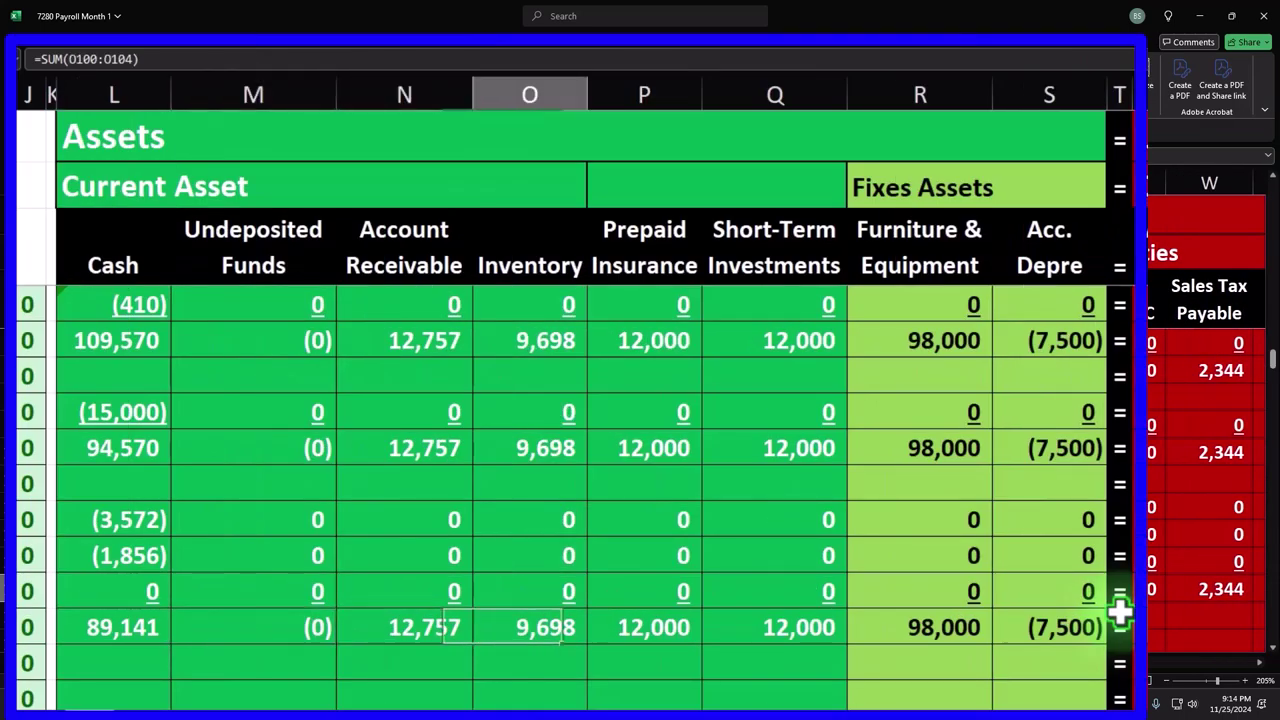